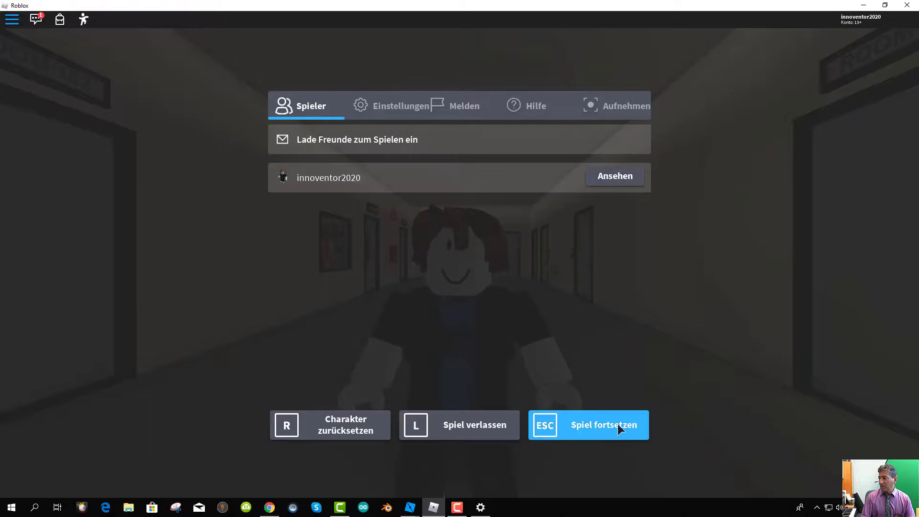
- Resume the game and walk the character from the school hallway out to the street
left_click(586, 424)
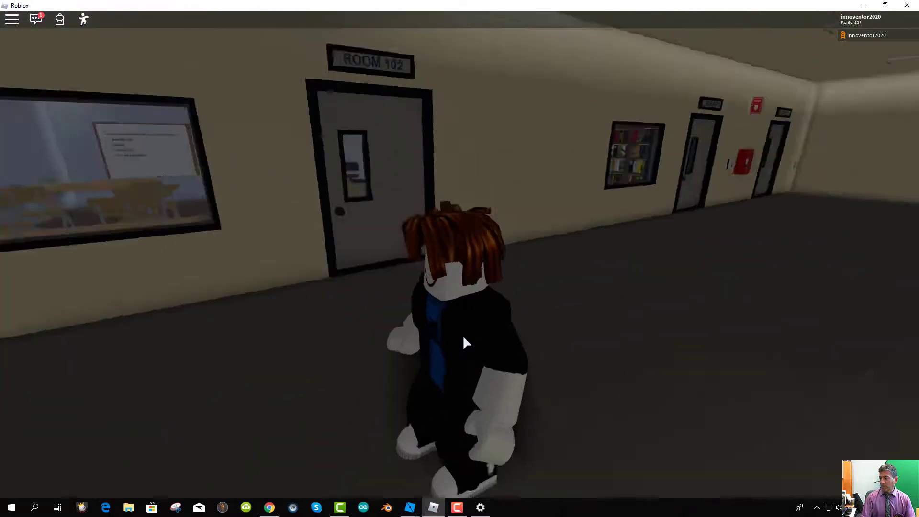
right_click_drag(463, 335, 462, 335)
key("w")
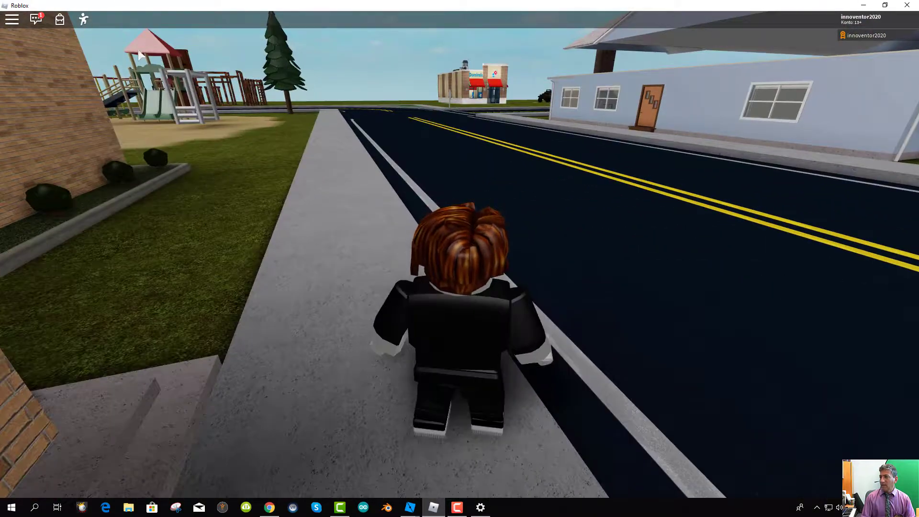
- Leave the running game and confirm the exit
left_click(11, 20)
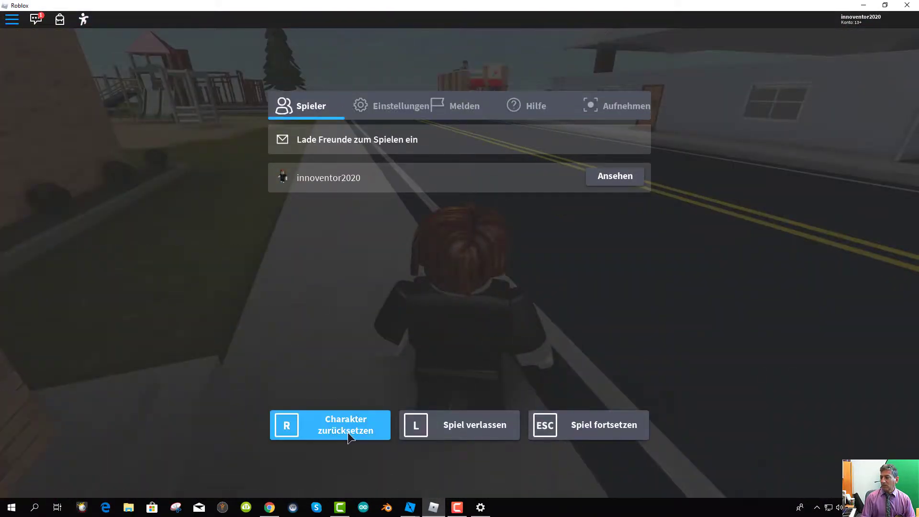
left_click(478, 435)
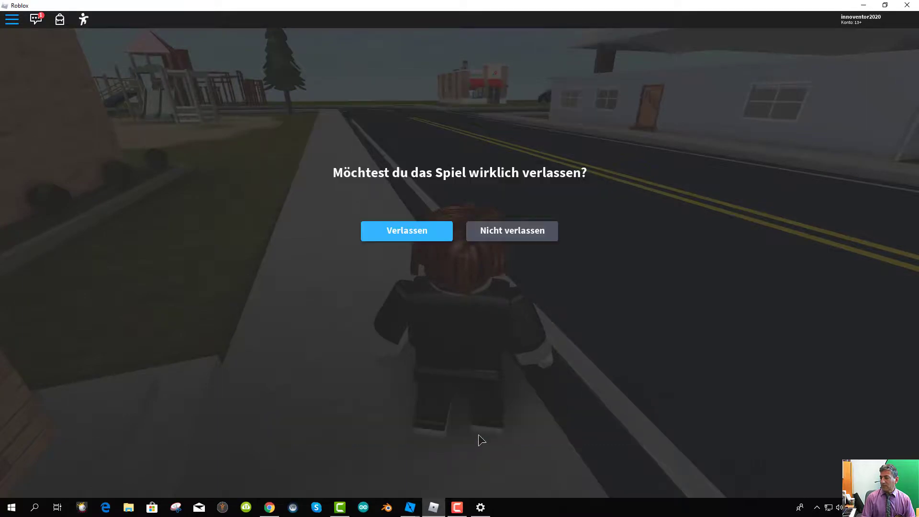
left_click(396, 232)
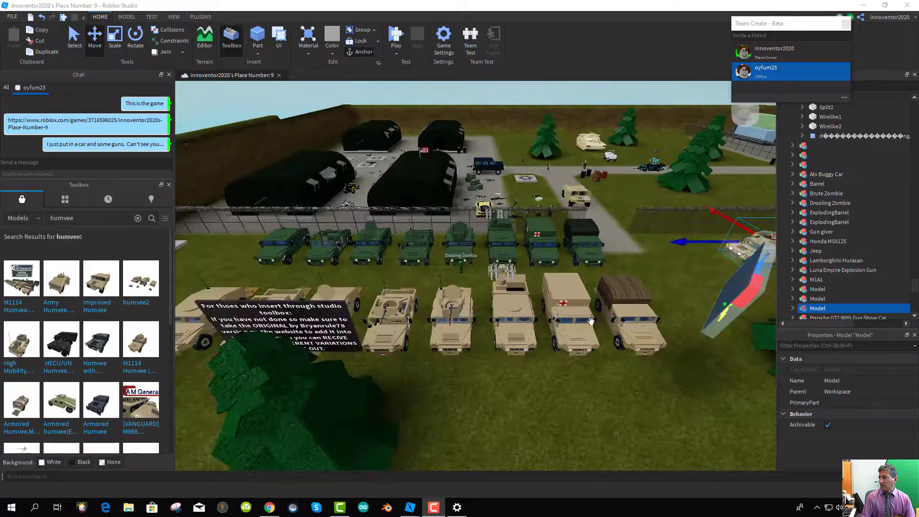
scroll(518, 317, "up", 5)
right_click_drag(519, 318, 393, 326)
scroll(393, 325, "down", 10)
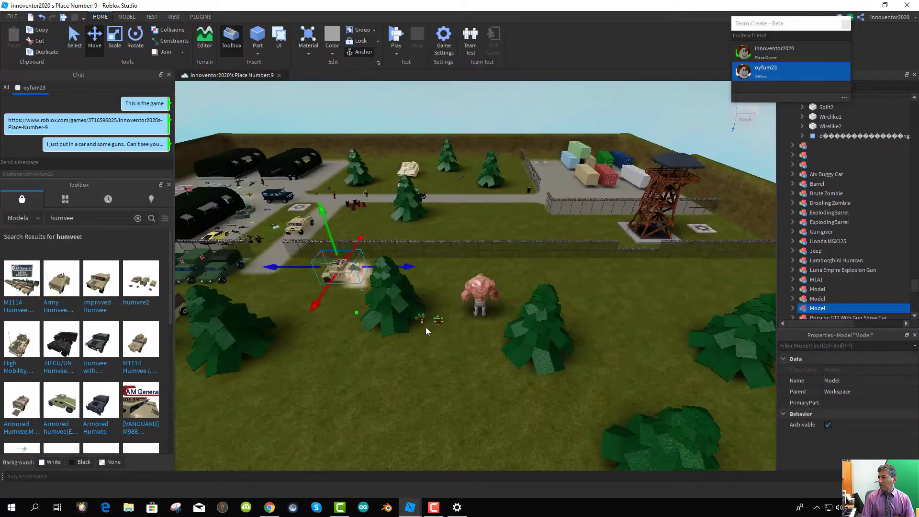
scroll(467, 366, "up", 5)
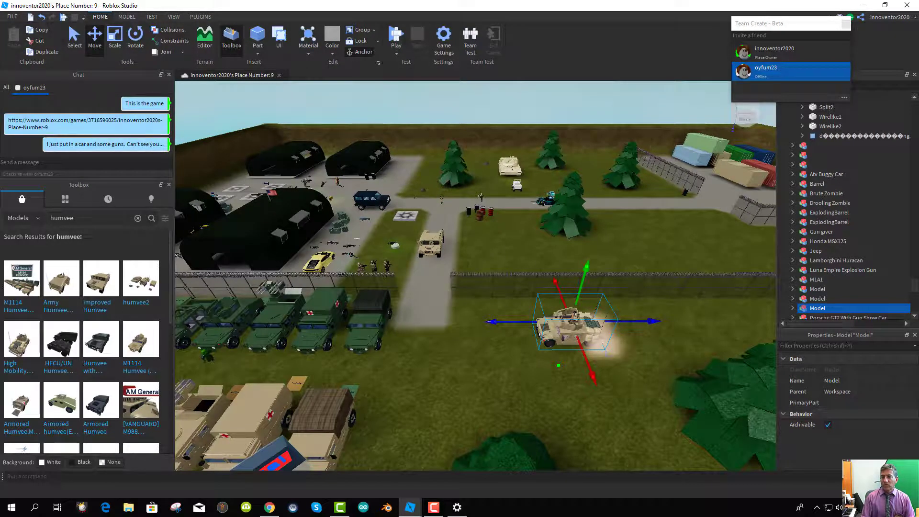
- Switch to the Roblox website and open Ava Luna's School Land for editing in Roblox Studio
key("alt+Tab")
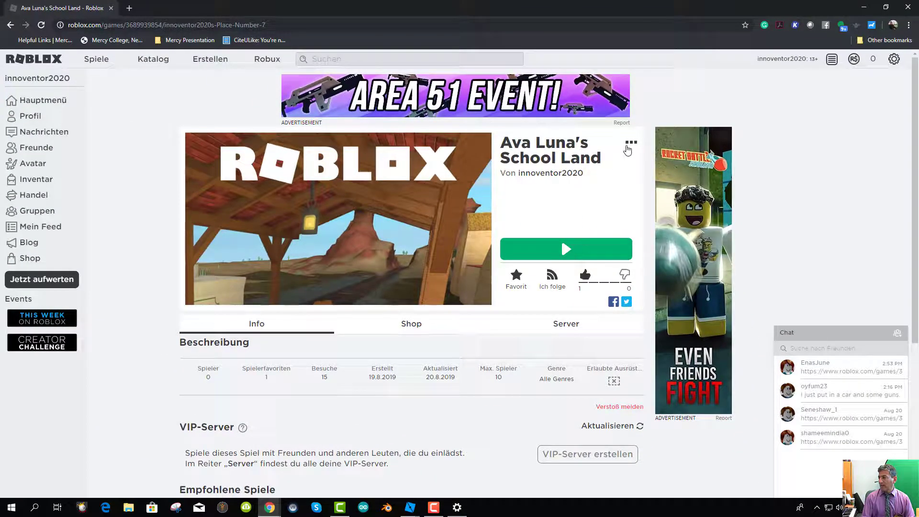
left_click(630, 145)
left_click(616, 162)
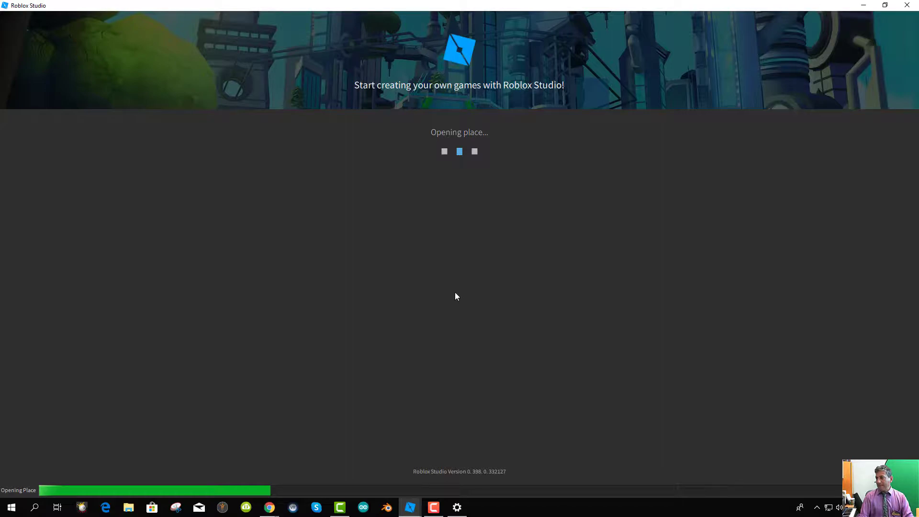
mouse_move(414, 507)
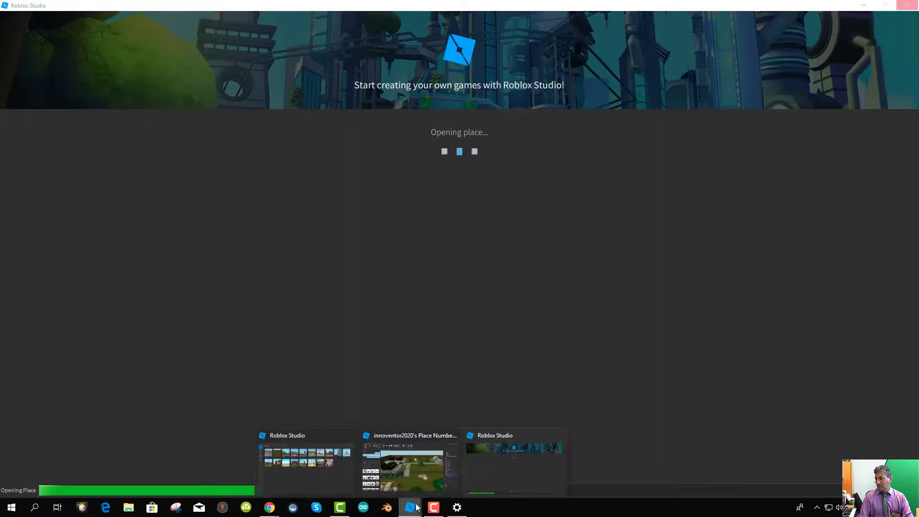
left_click(417, 472)
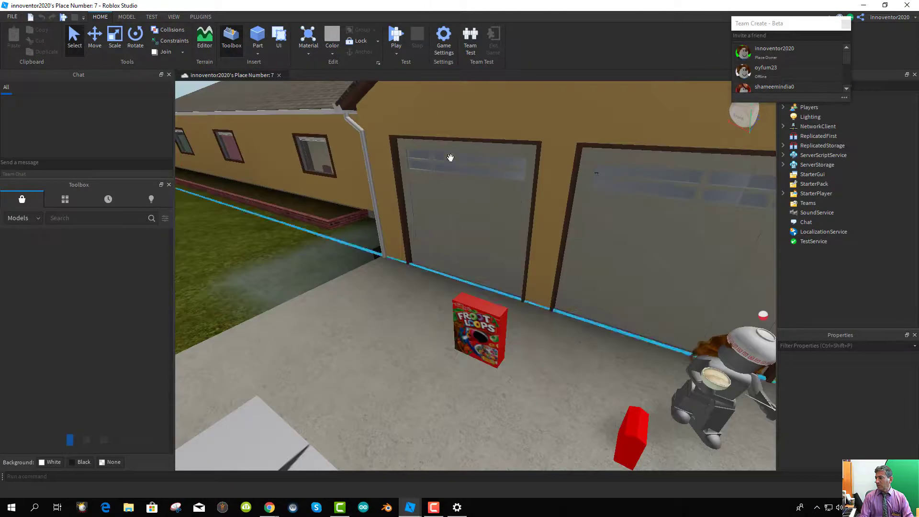
- Examine the place from the house's garages past the billboard and road to the shelves inside the store
scroll(418, 376, "down", 10)
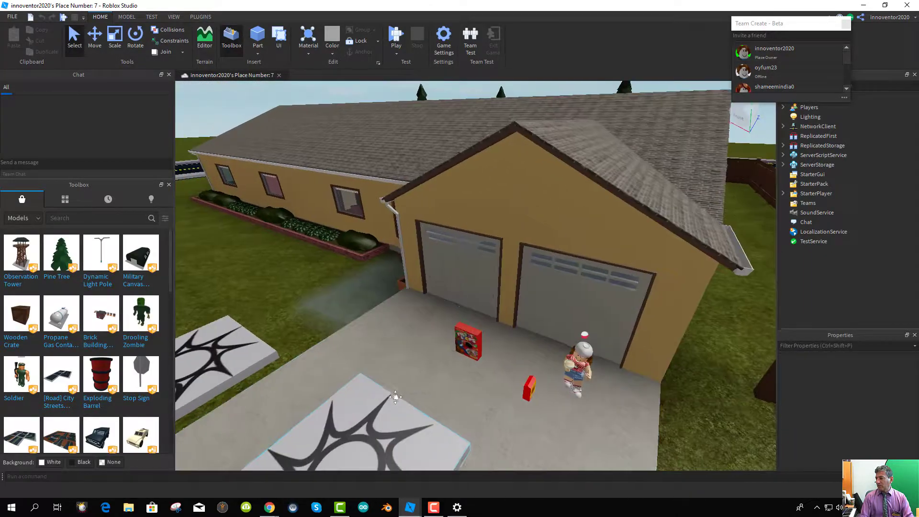
right_click_drag(395, 397, 337, 370)
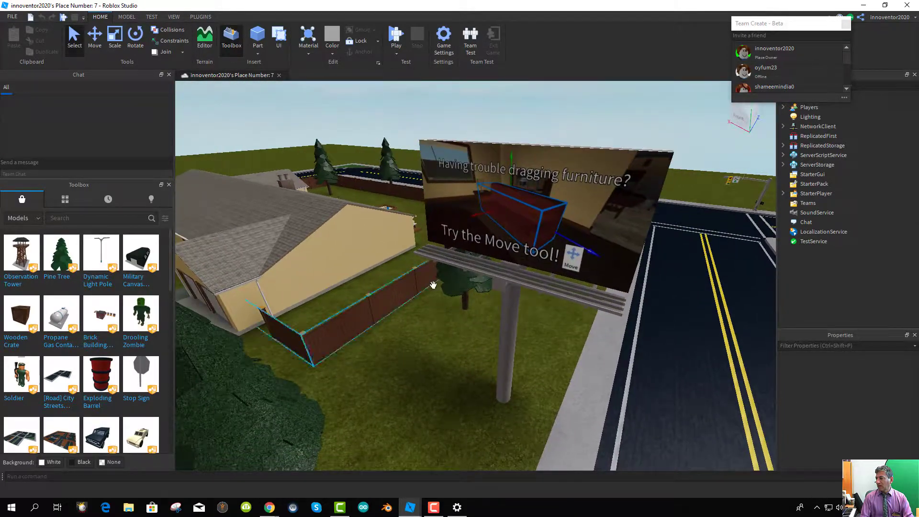
scroll(527, 379, "up", 5)
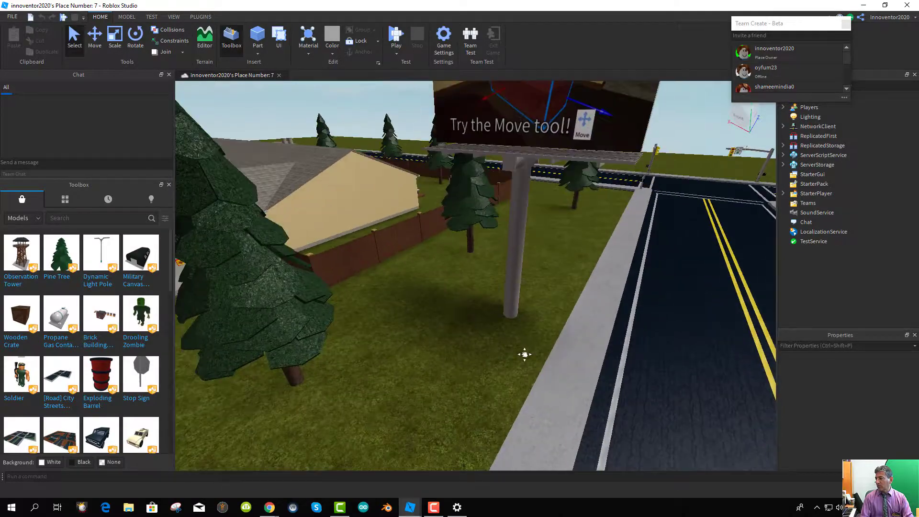
right_click_drag(523, 354, 449, 356)
scroll(300, 365, "up", 5)
scroll(218, 307, "down", 5)
scroll(432, 318, "up", 3)
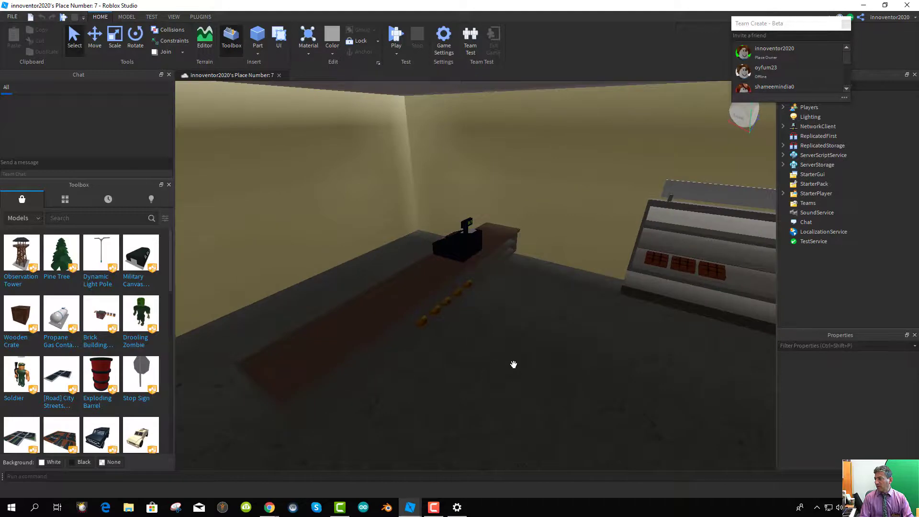
mouse_move(513, 365)
right_mouse_down()
mouse_move(541, 361)
mouse_move(513, 349)
mouse_move(519, 355)
right_mouse_up()
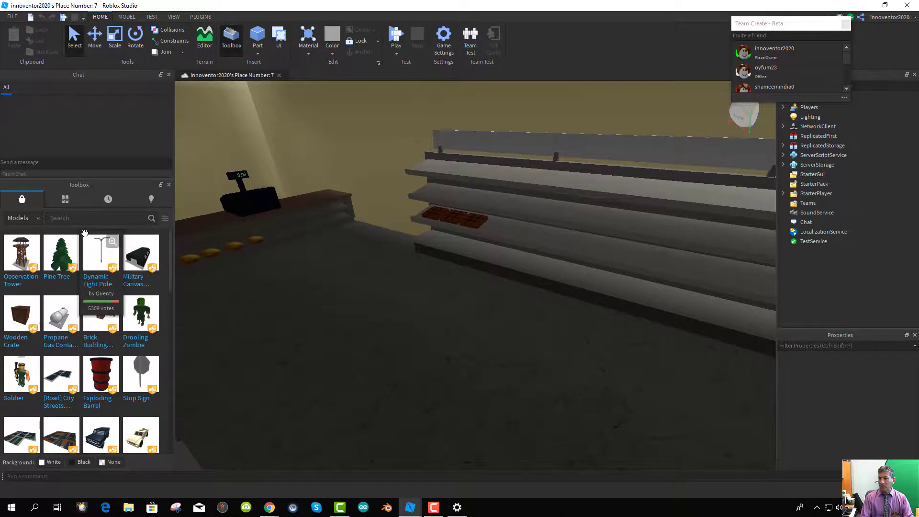
- Search the model library for "apple", insert the Simple Red Apple and move it onto the shelf beside the chocolate bars
mouse_move(84, 238)
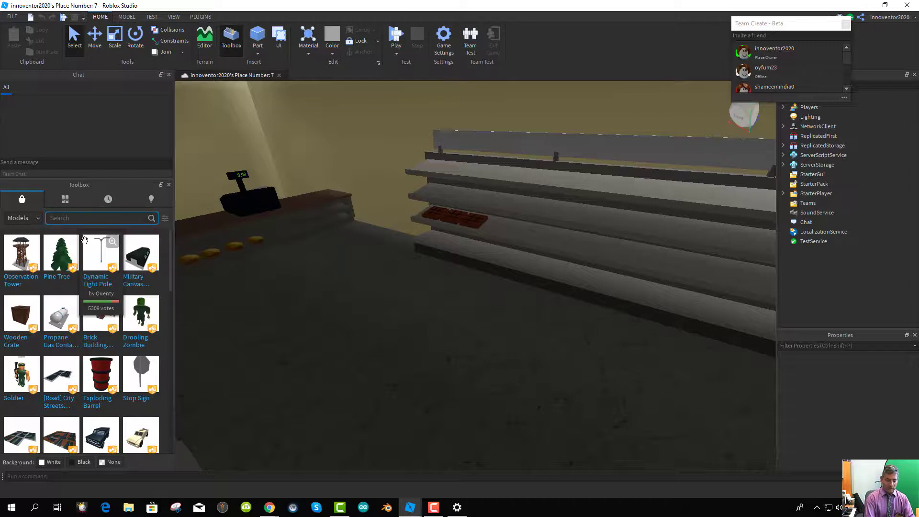
key("Return")
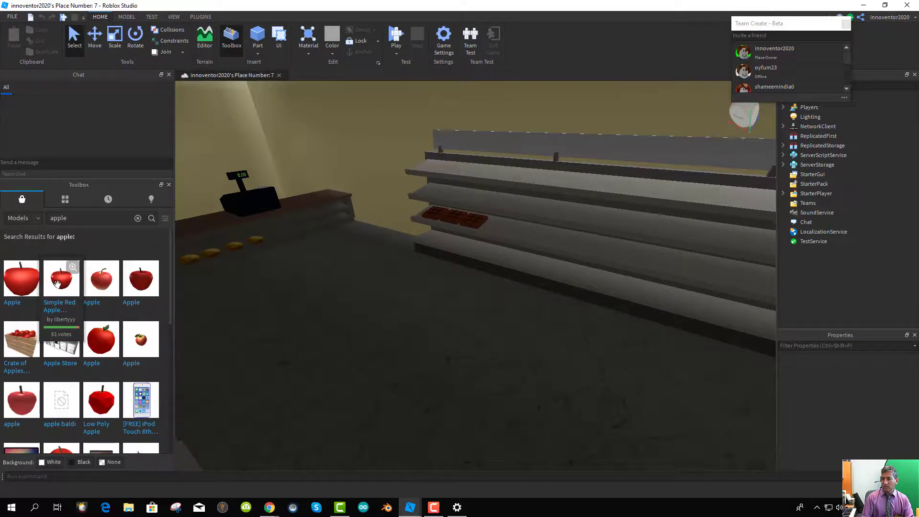
left_click_drag(62, 280, 509, 211)
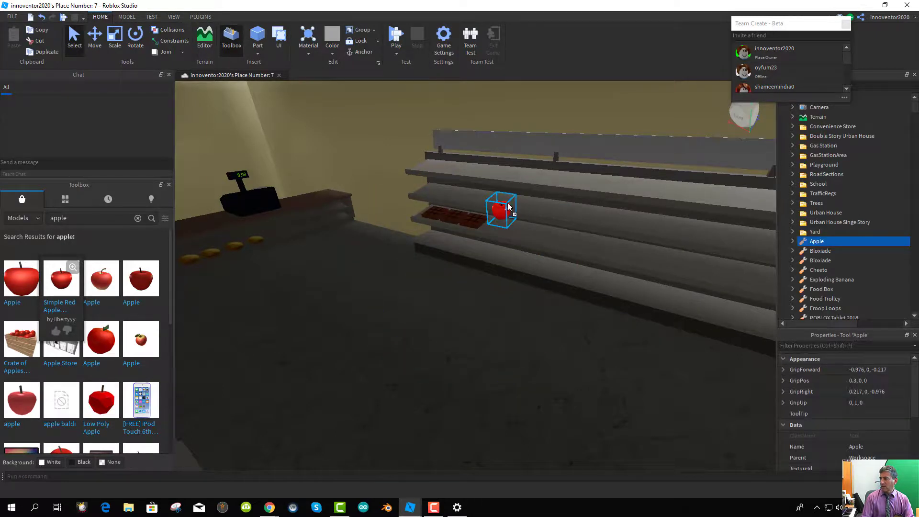
left_click(93, 39)
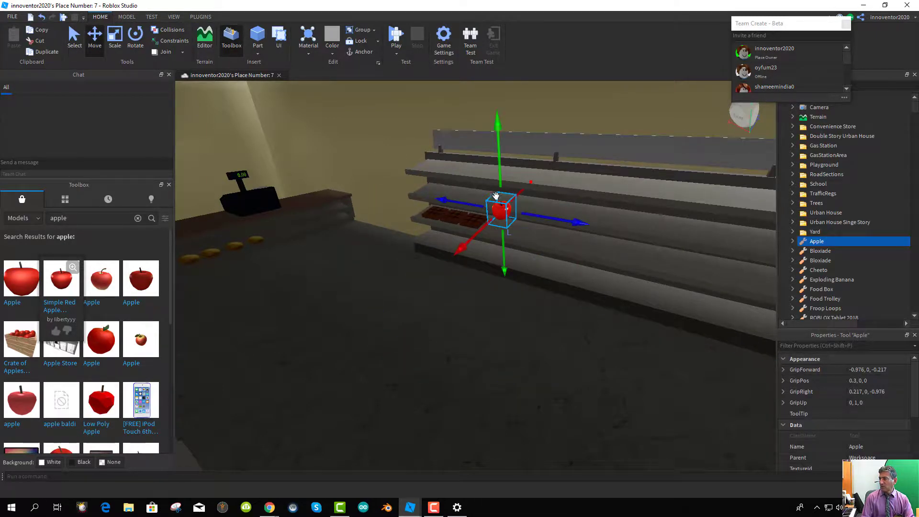
left_click_drag(471, 242, 483, 231)
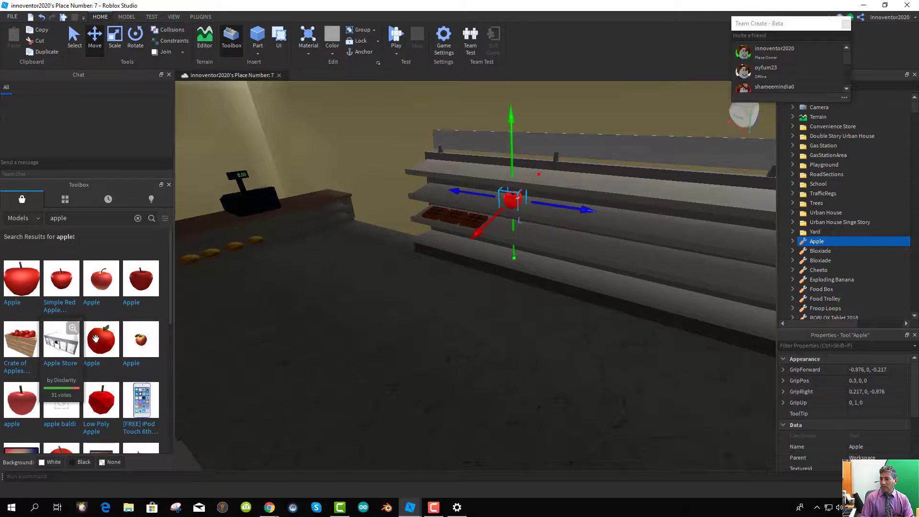
- Insert a second, smaller apple model on the same shelf and shift it closer to the red apple
mouse_move(142, 345)
left_click_drag(421, 264, 554, 212)
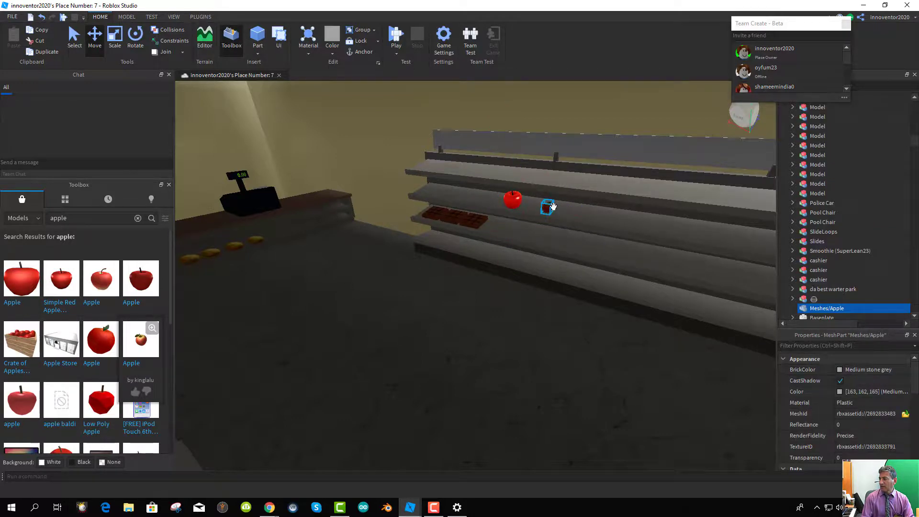
left_click_drag(625, 223, 616, 218)
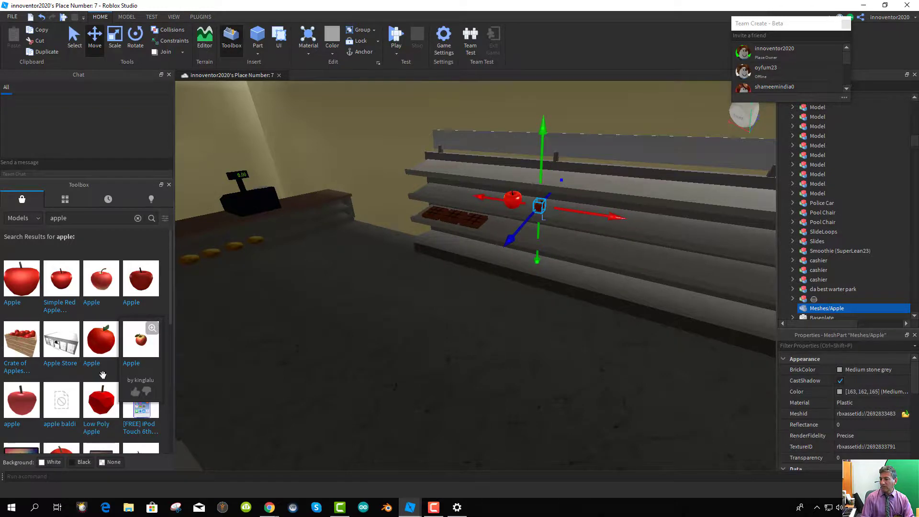
- Insert the green apple model and move it off the store's roof to the ground in front of the building
scroll(142, 414, "down", 3)
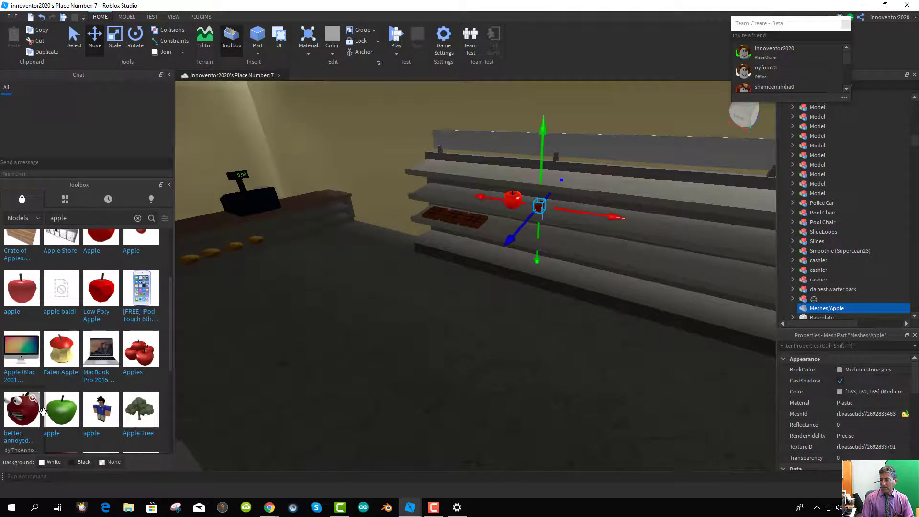
left_click_drag(61, 409, 268, 325)
right_click_drag(268, 325, 329, 312)
scroll(329, 312, "down", 3)
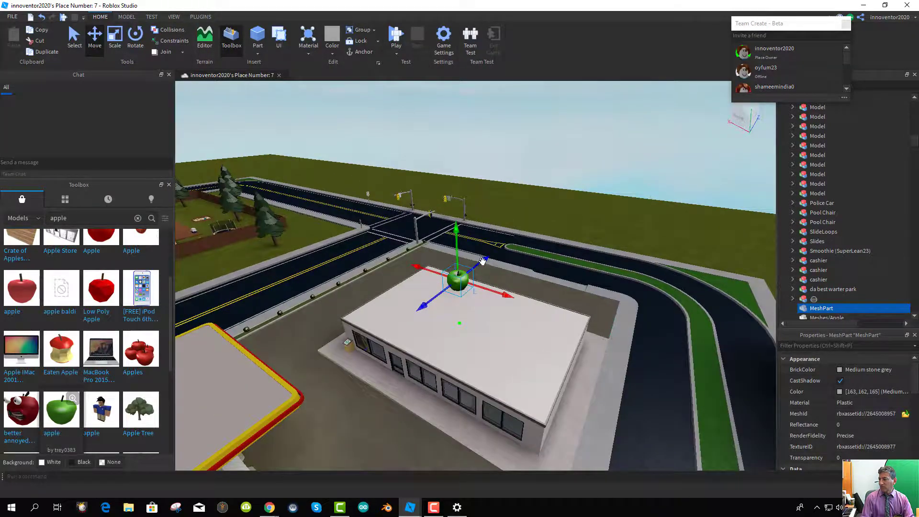
left_click_drag(482, 261, 325, 332)
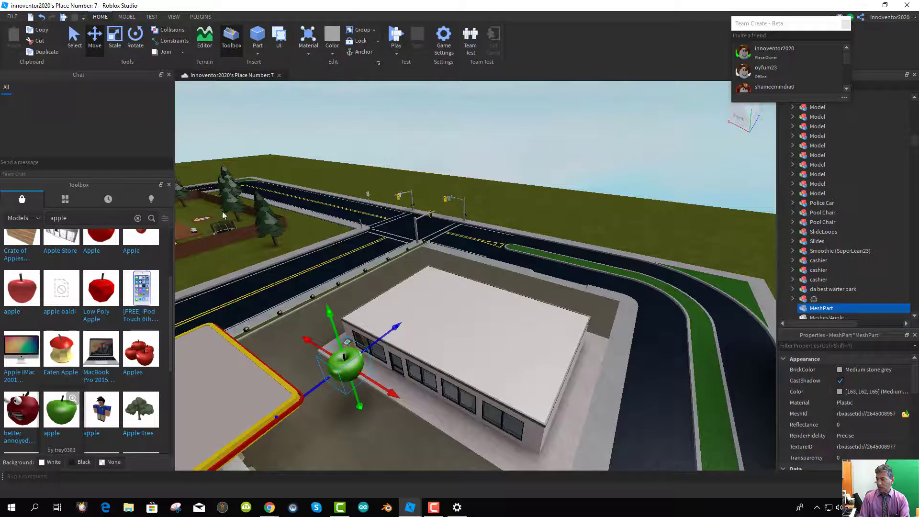
- Shrink the green apple with the Scale tool until it is small compared with the store
left_click(116, 41)
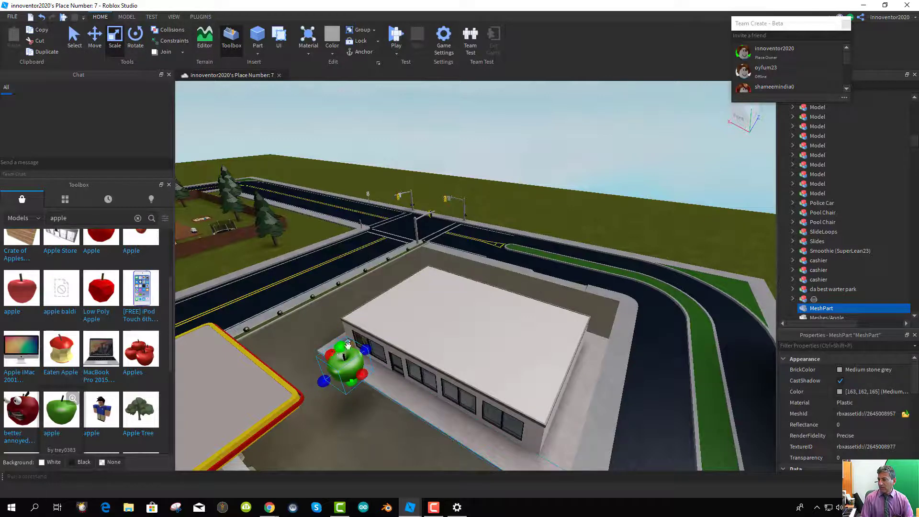
mouse_move(343, 348)
left_mouse_down()
mouse_move(359, 371)
mouse_move(356, 359)
mouse_move(344, 362)
left_mouse_up()
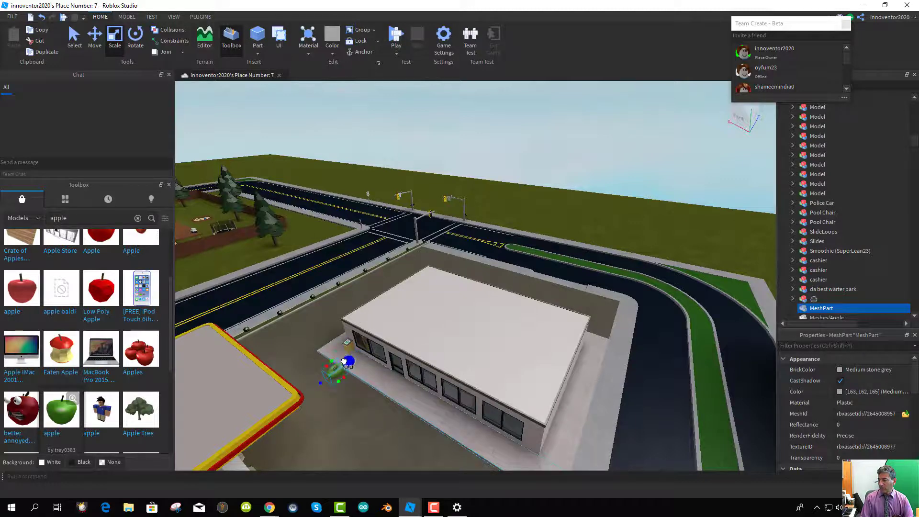
key("w")
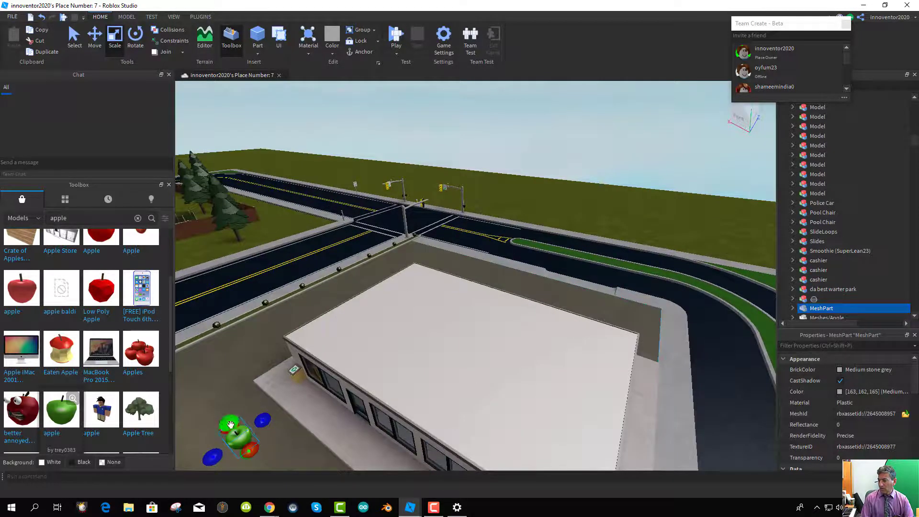
key("f")
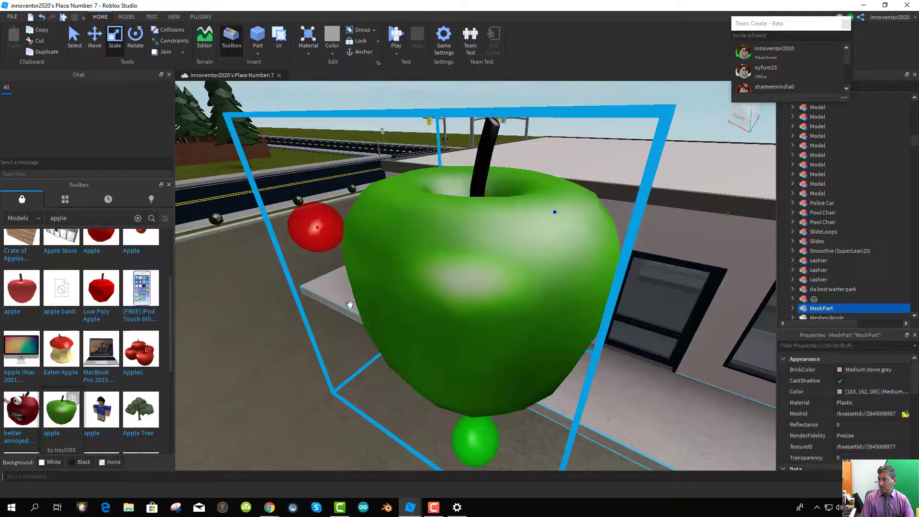
scroll(361, 265, "up", 2)
scroll(361, 265, "down", 4)
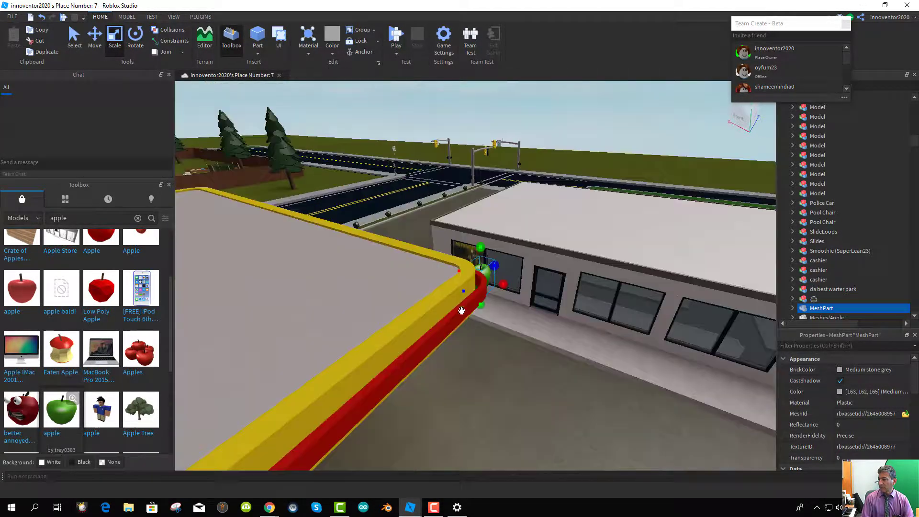
scroll(500, 262, "up", 1)
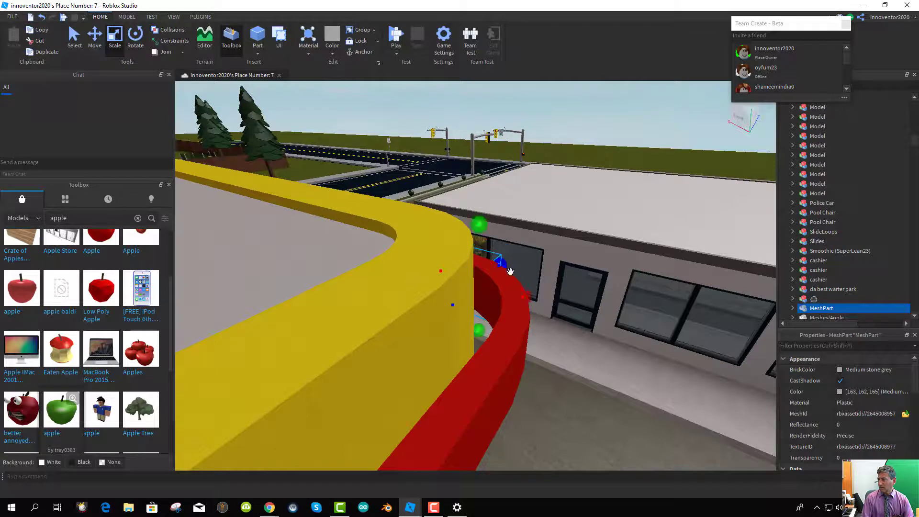
right_click_drag(505, 257, 503, 333)
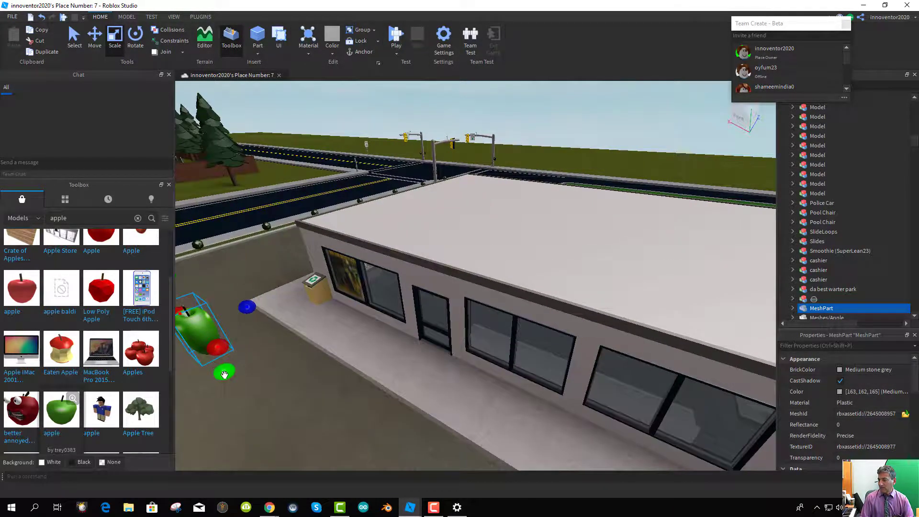
left_click_drag(224, 373, 229, 299)
- Move the green apple along the storefront to the window just past the entrance door
left_click_drag(190, 323, 289, 305)
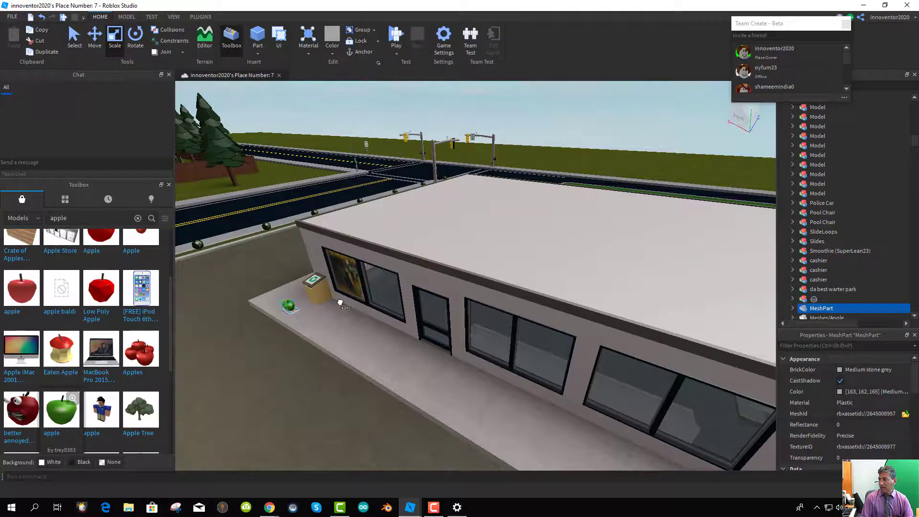
left_click_drag(475, 296, 494, 323)
scroll(528, 386, "up", 3)
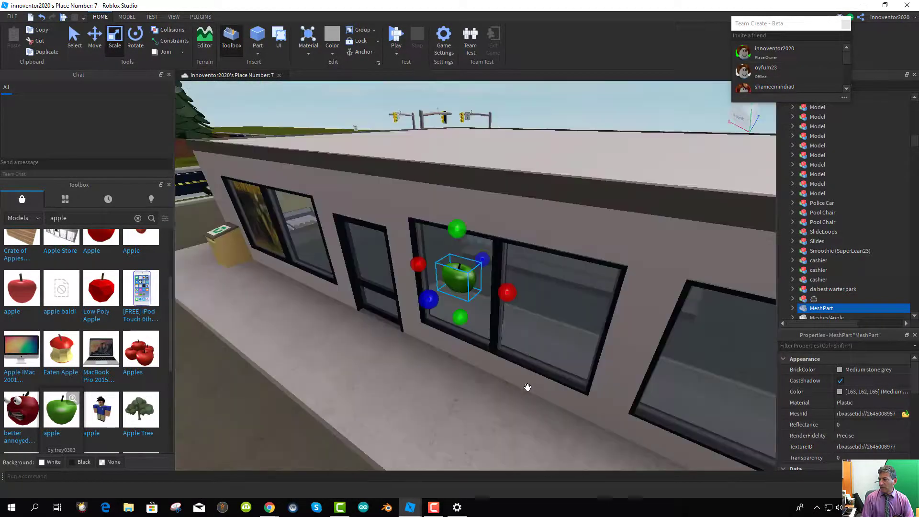
- Move the green apple along the storefront to the next window pane and push it through into the store's interior
left_click_drag(466, 292, 557, 315)
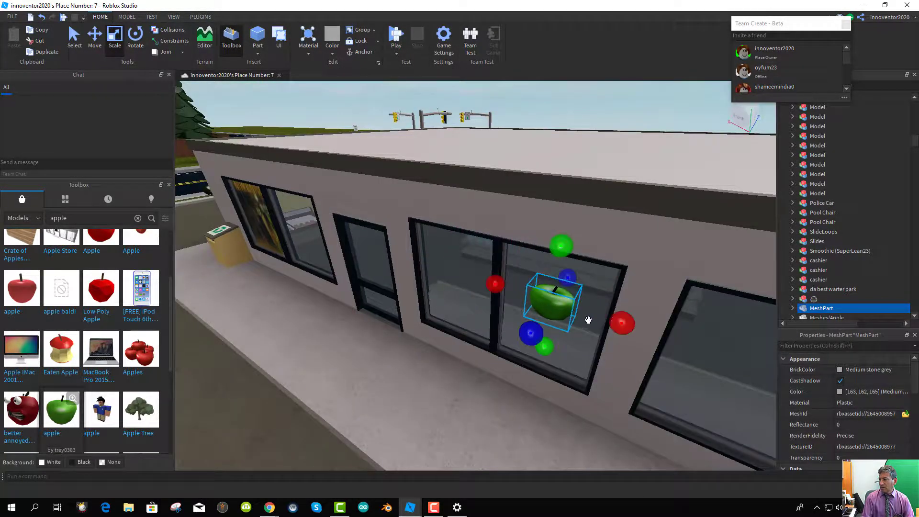
right_click_drag(557, 314, 549, 340)
scroll(461, 312, "down", 5)
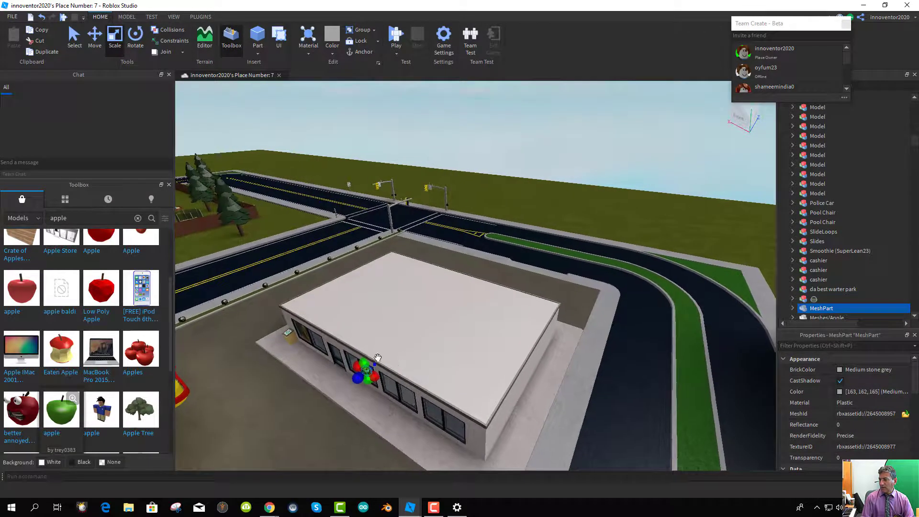
left_click(92, 37)
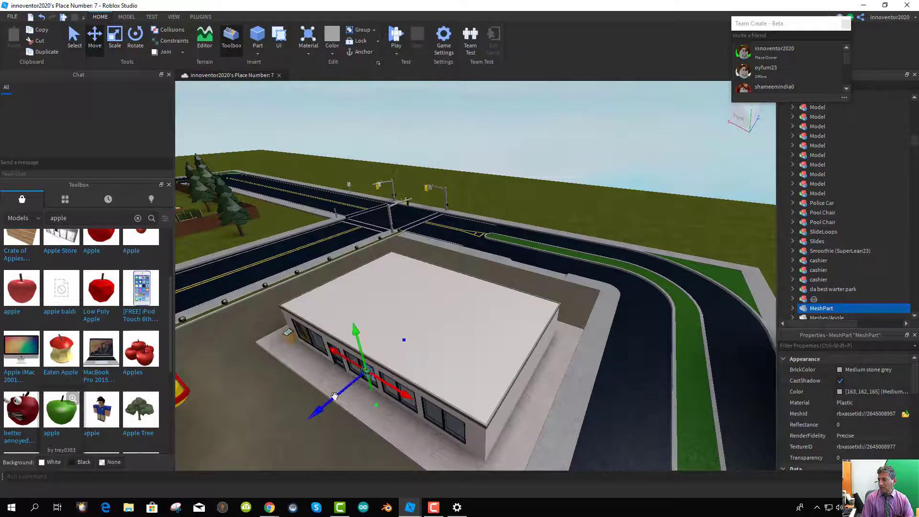
left_click_drag(318, 415, 341, 383)
scroll(394, 369, "up", 5)
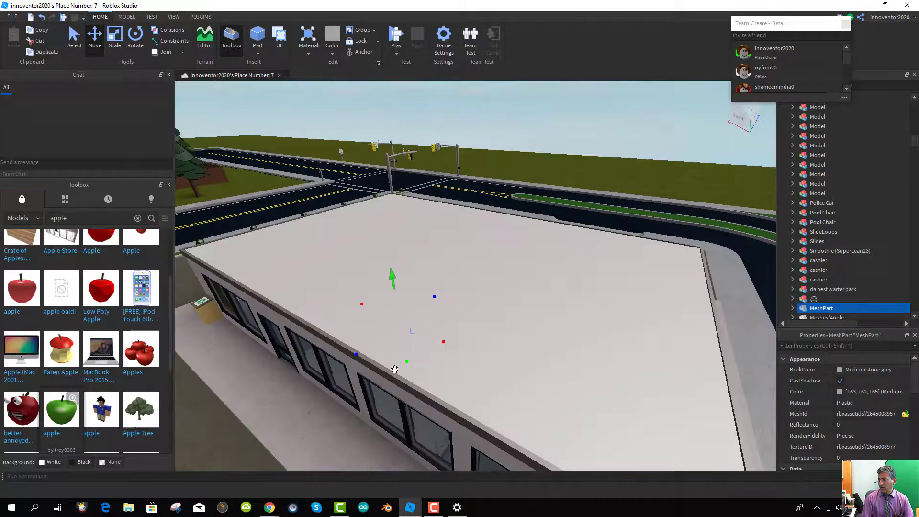
scroll(395, 368, "down", 3)
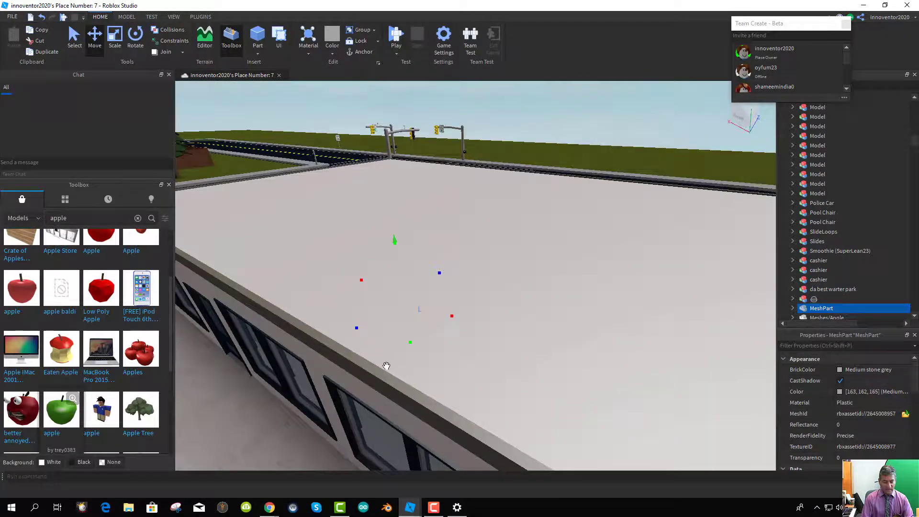
scroll(386, 365, "up", 5)
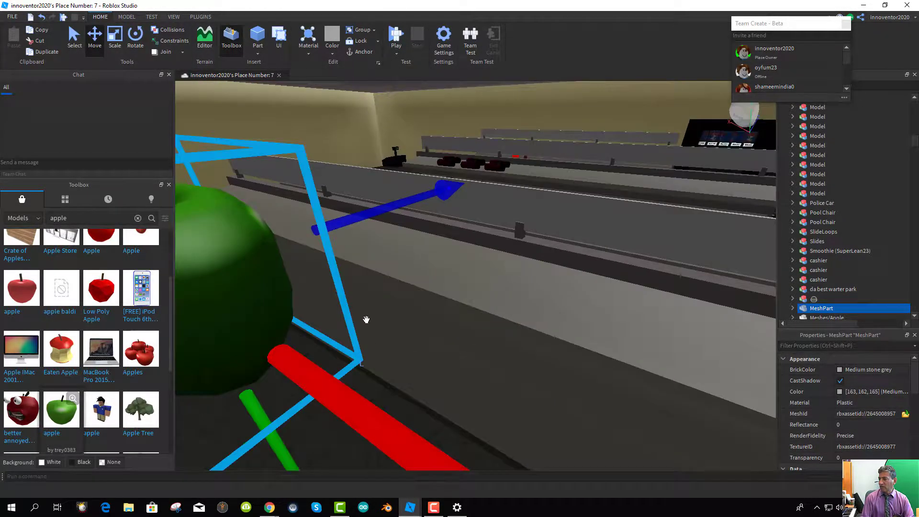
scroll(366, 319, "down", 3)
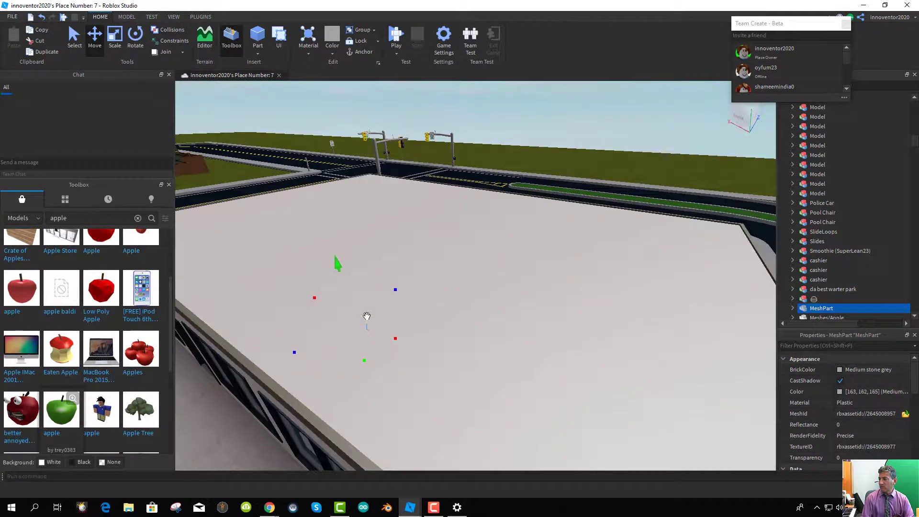
scroll(365, 316, "up", 4)
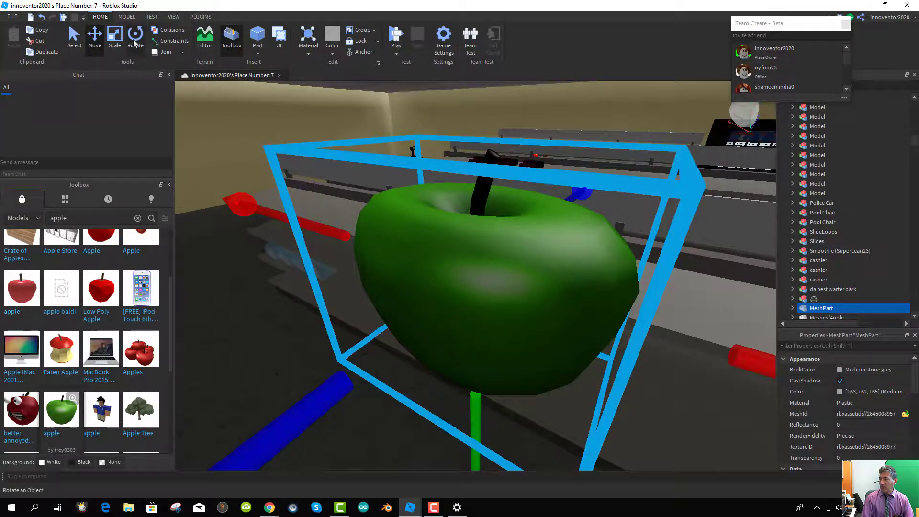
- Shrink the green apple along its width, height and depth with the Scale tool until it is tiny beside the shelves
left_click(114, 36)
left_click_drag(316, 227, 620, 200)
right_click_drag(620, 200, 601, 184)
right_click_drag(360, 195, 338, 260)
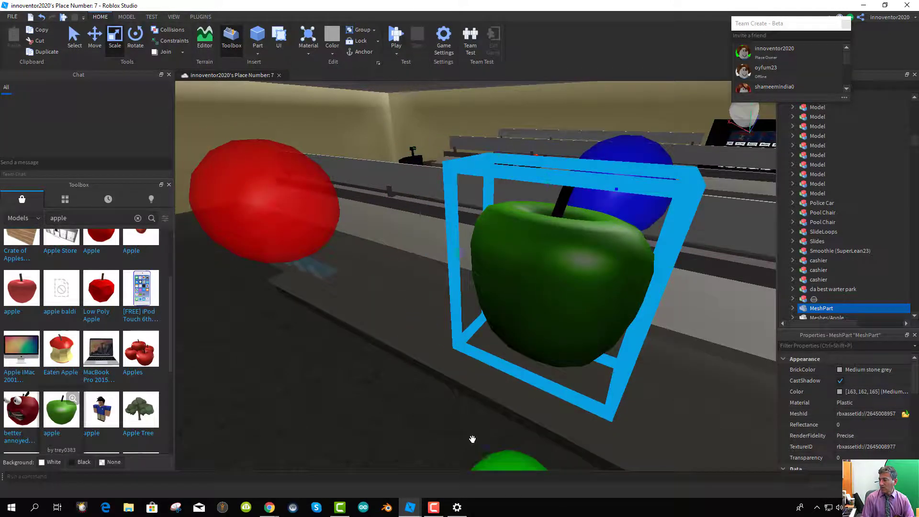
left_click_drag(500, 462, 515, 402)
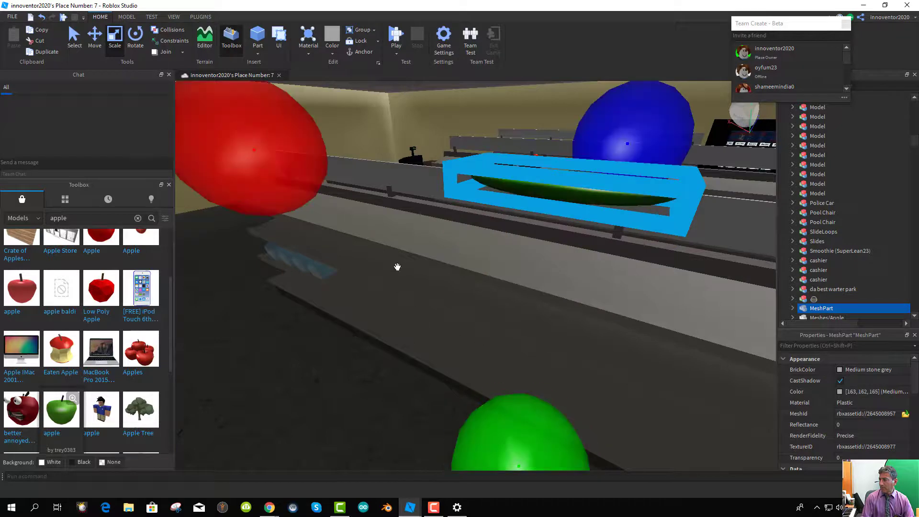
left_click_drag(291, 187, 334, 199)
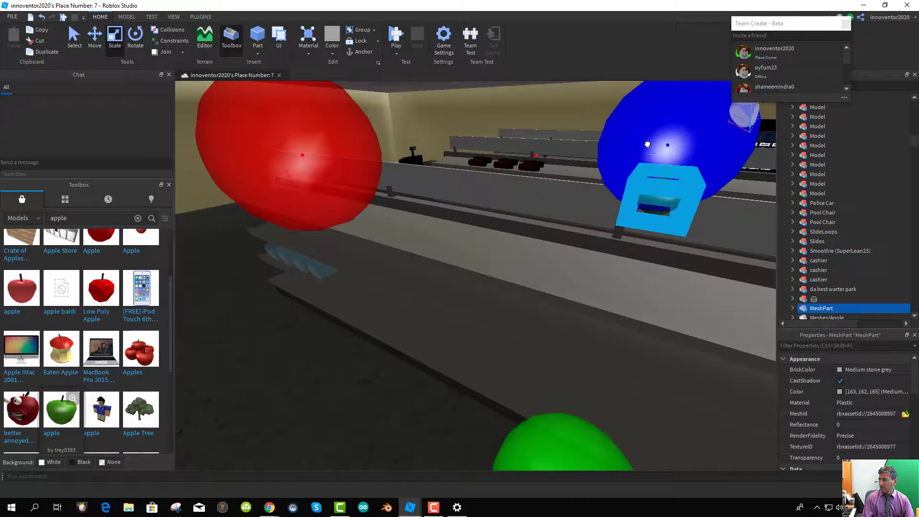
left_click_drag(644, 156, 644, 156)
scroll(676, 237, "down", 3)
right_click_drag(677, 237, 672, 238)
scroll(670, 238, "up", 3)
scroll(630, 240, "up", 3)
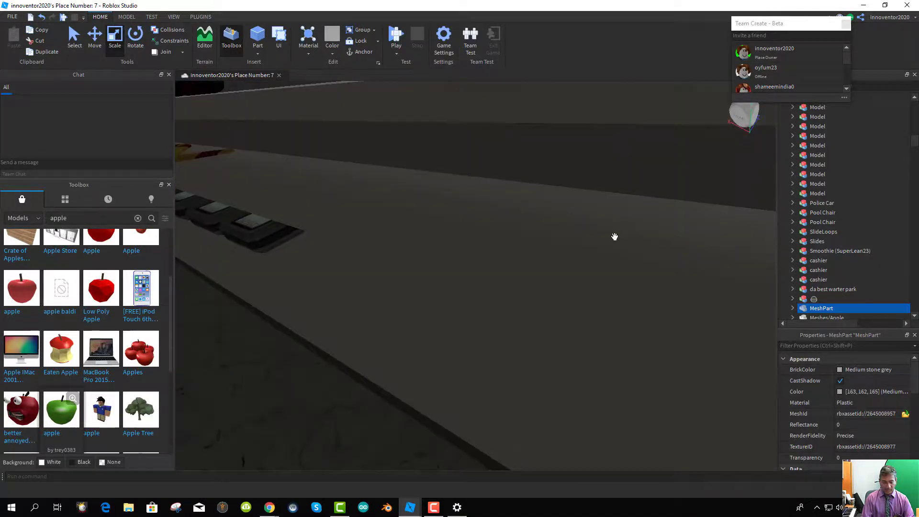
scroll(612, 236, "down", 5)
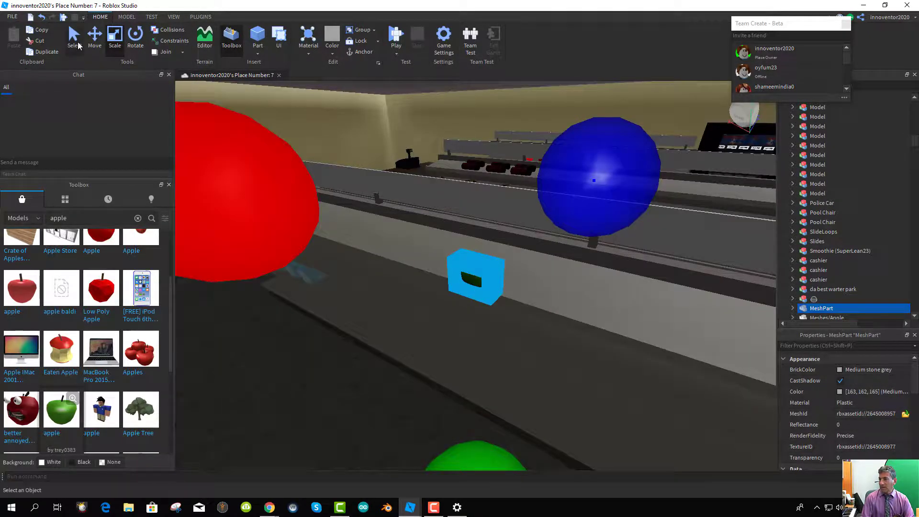
- Move the shrunken green apple up onto the light-coloured top surface of the nearest store shelf
left_click(94, 41)
left_click_drag(471, 275, 473, 251)
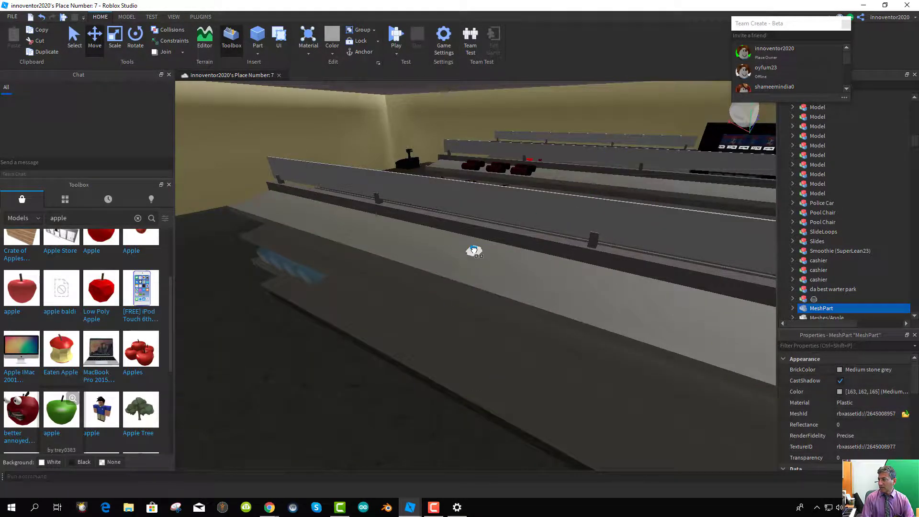
right_click_drag(554, 177, 511, 285)
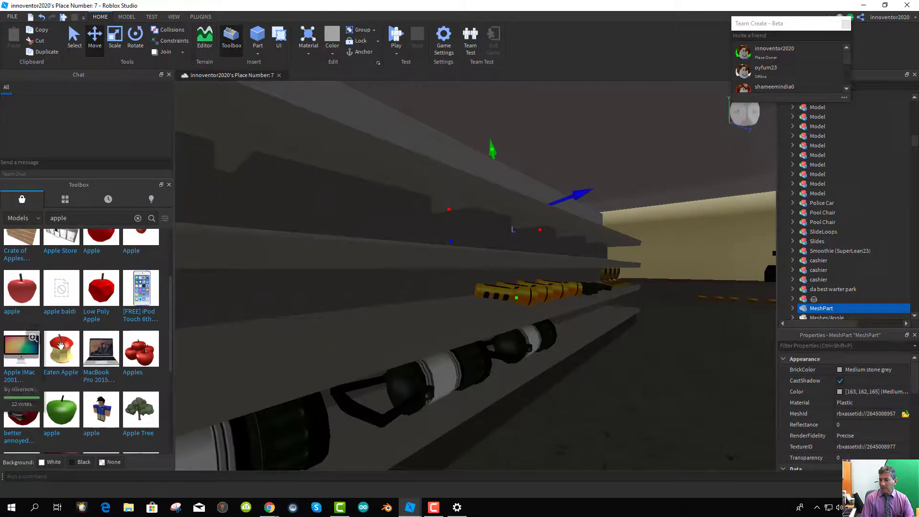
- Find the Bowl of Apples model among the apple results and insert it above the shelf with the yellow items
scroll(134, 344, "down", 3)
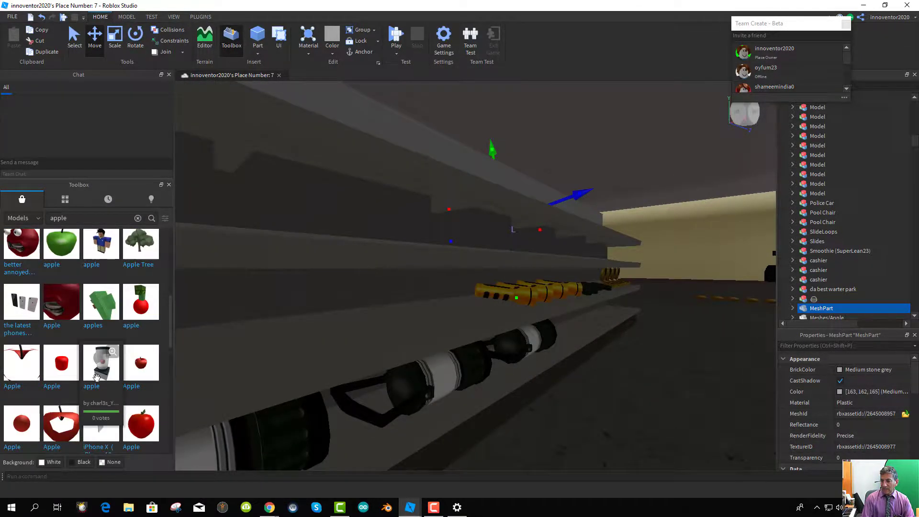
scroll(96, 373, "down", 5)
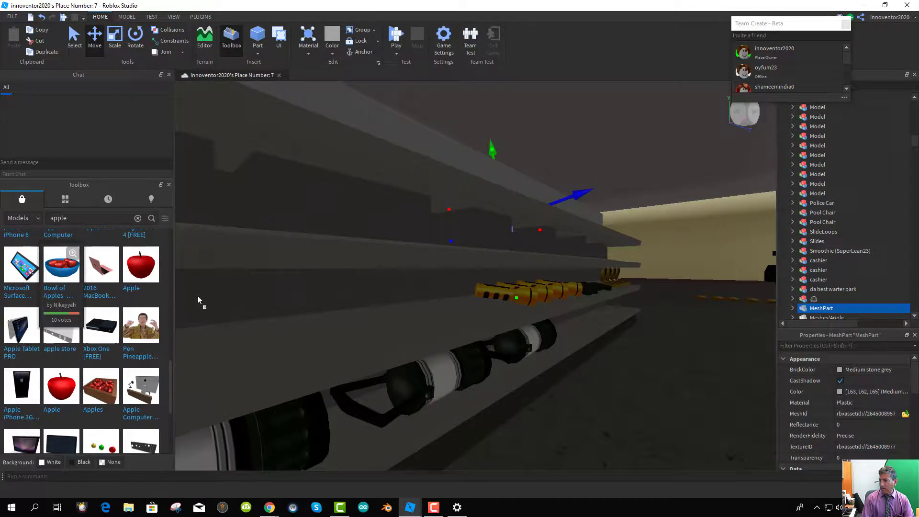
left_click_drag(200, 302, 462, 268)
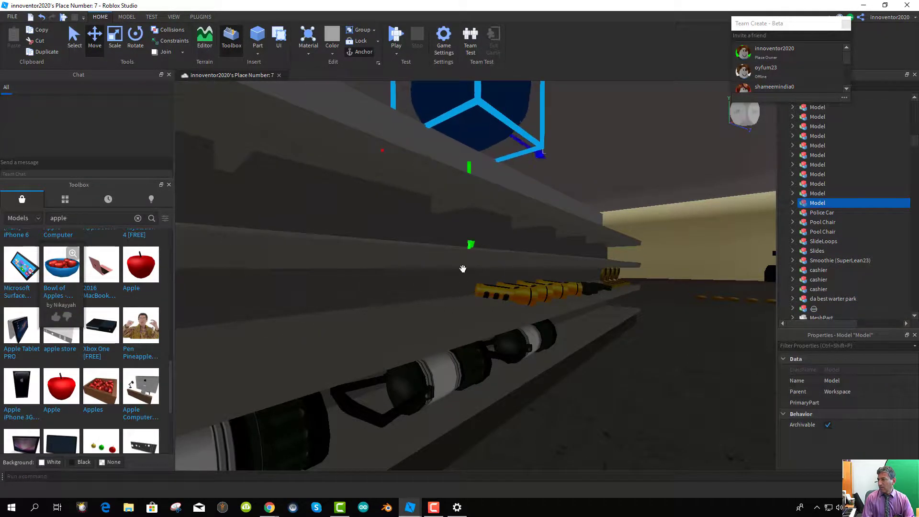
key("f")
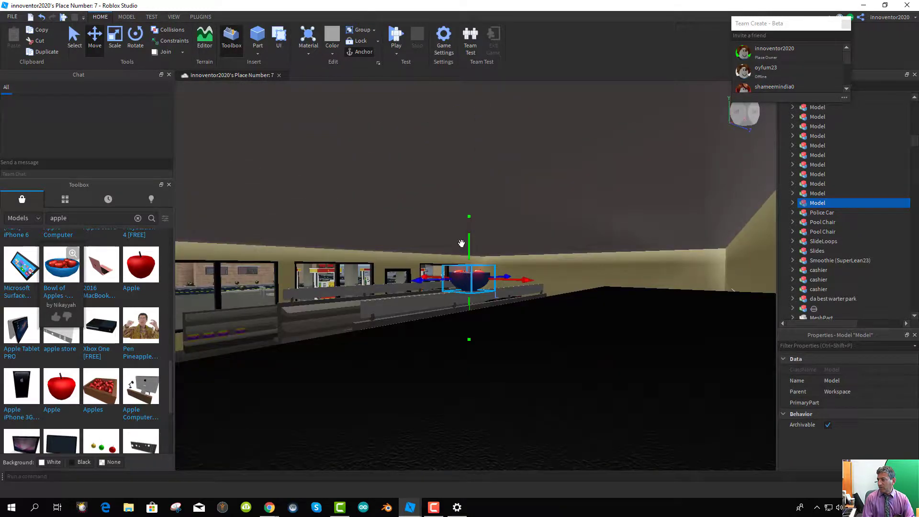
- Move the bowl of apples from its insertion point to above the middle shelf unit, nearer the storefront windows
left_click_drag(469, 245, 468, 352)
key("f")
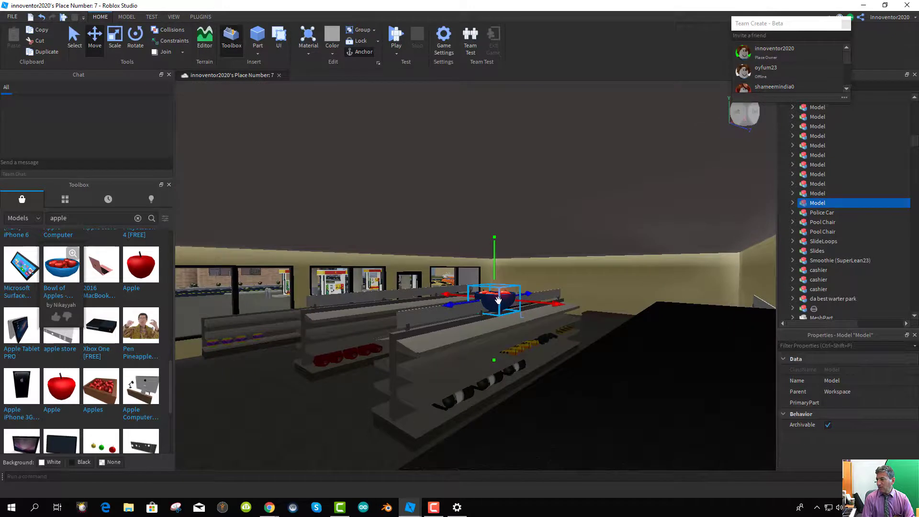
left_click_drag(494, 252, 479, 242)
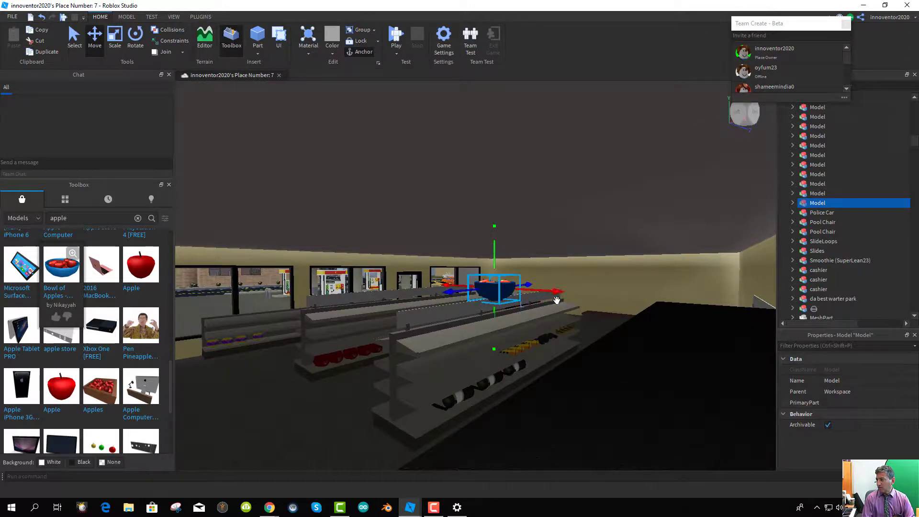
left_click_drag(535, 296, 405, 298)
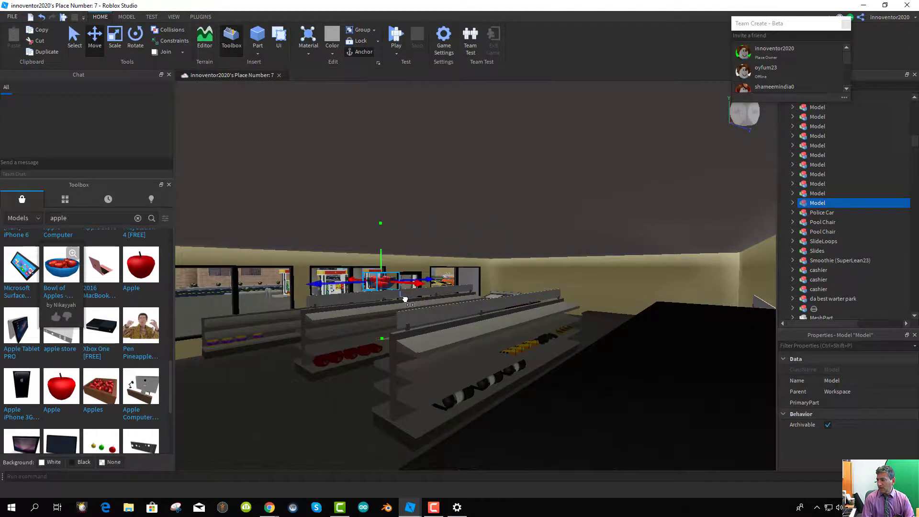
left_click_drag(379, 257, 313, 336)
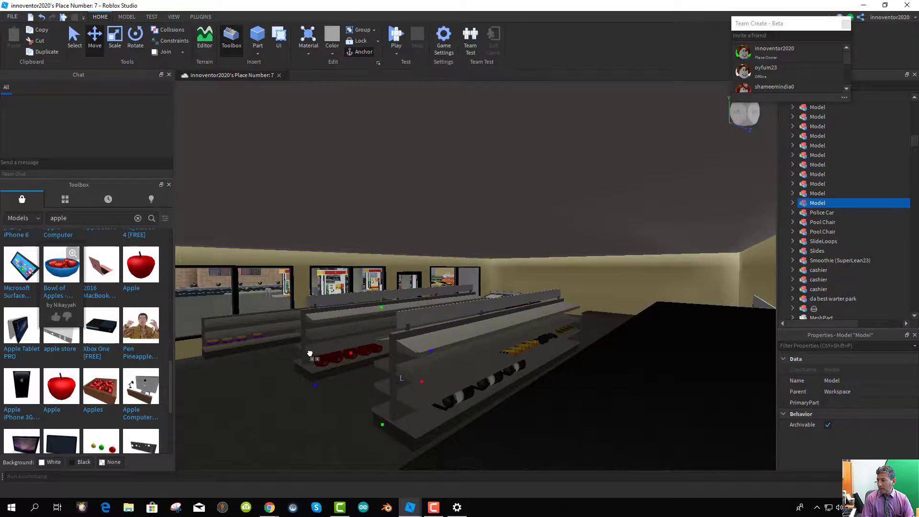
left_click_drag(292, 288, 293, 266)
scroll(291, 262, "down", 5)
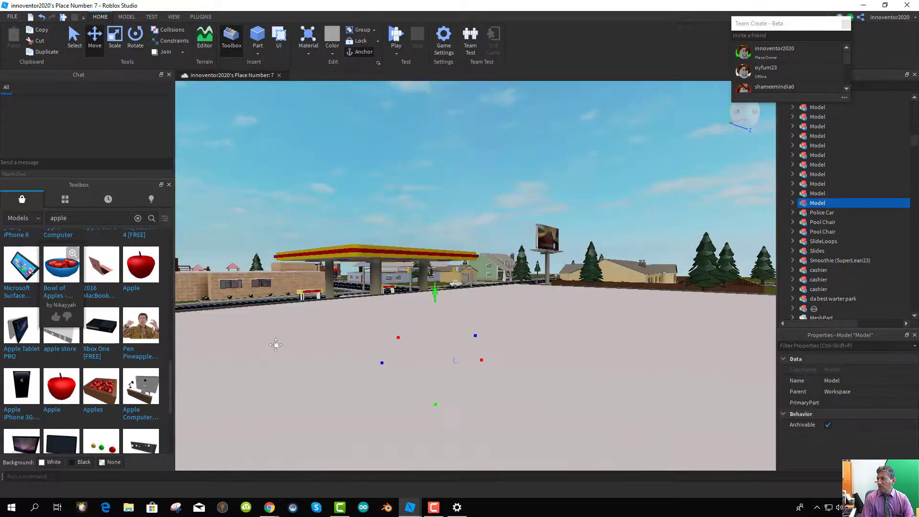
scroll(256, 328, "up", 4)
scroll(257, 337, "down", 3)
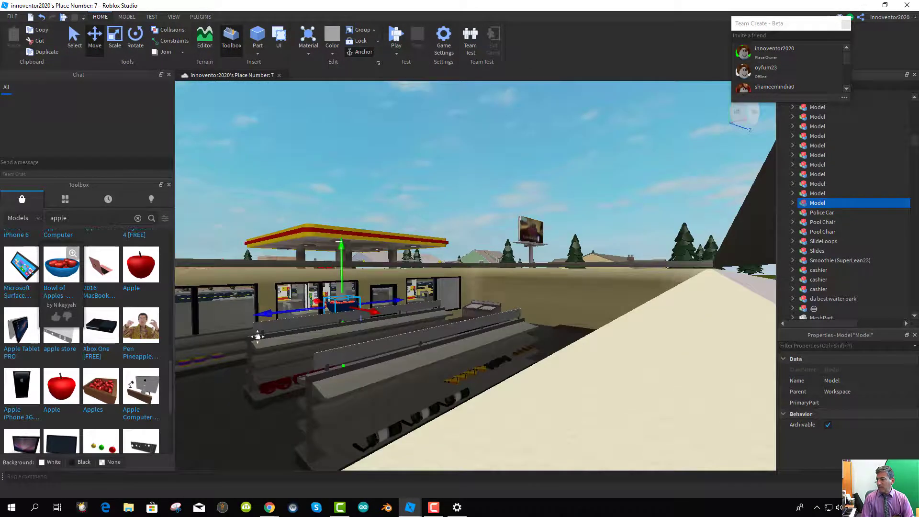
scroll(257, 336, "up", 3)
scroll(257, 336, "down", 3)
scroll(708, 234, "up", 1)
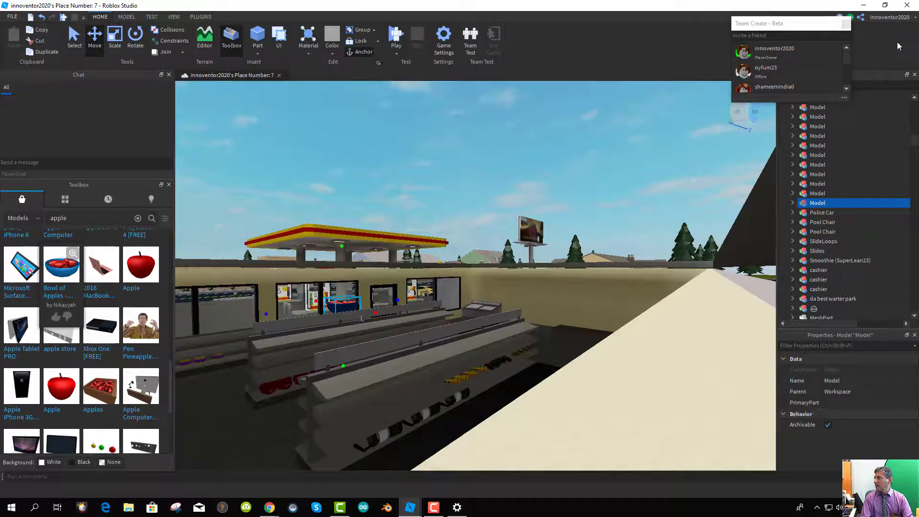
- Move the Team Create window clear of the Explorer and go up its list of workspace objects to the tools and food items
left_click_drag(797, 25, 653, 10)
scroll(845, 256, "up", 5)
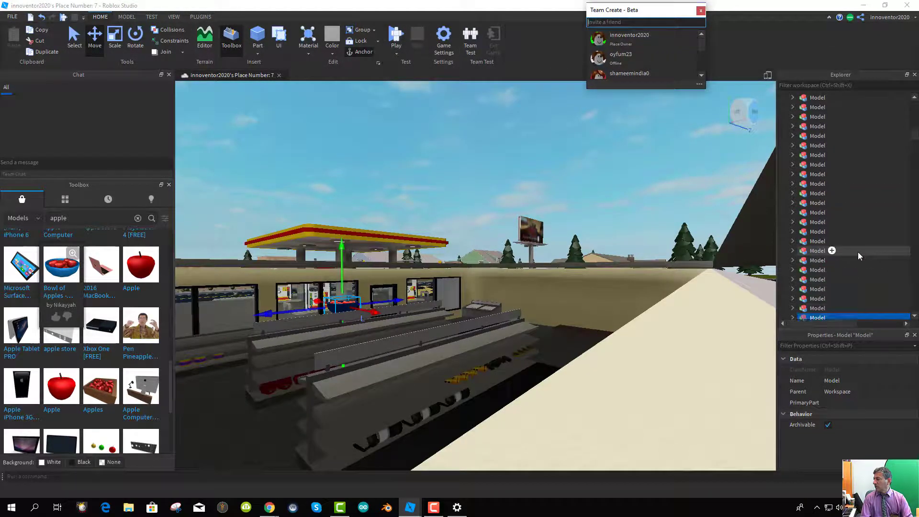
scroll(846, 256, "up", 7)
- Fly out of the store, over the town to the tan house by the billboard, and examine its furnished interior
scroll(480, 328, "down", 5)
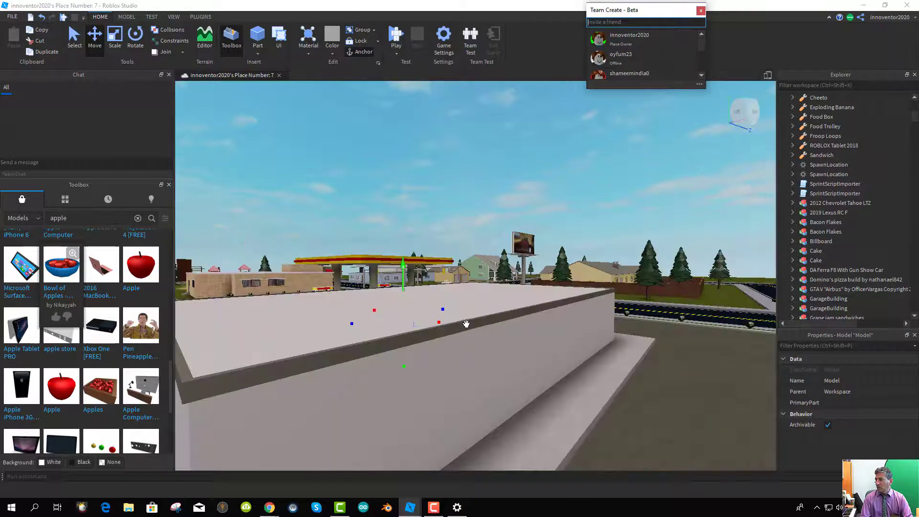
scroll(474, 361, "down", 8)
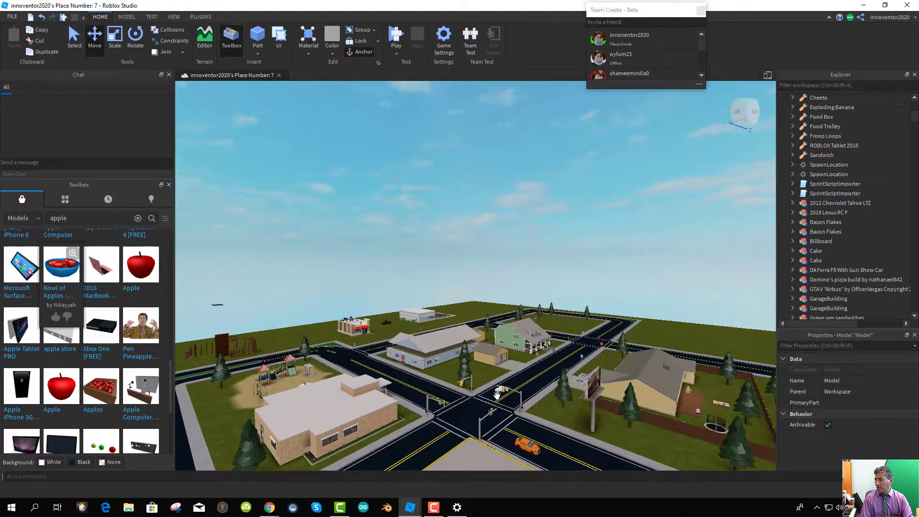
key("a")
key("e")
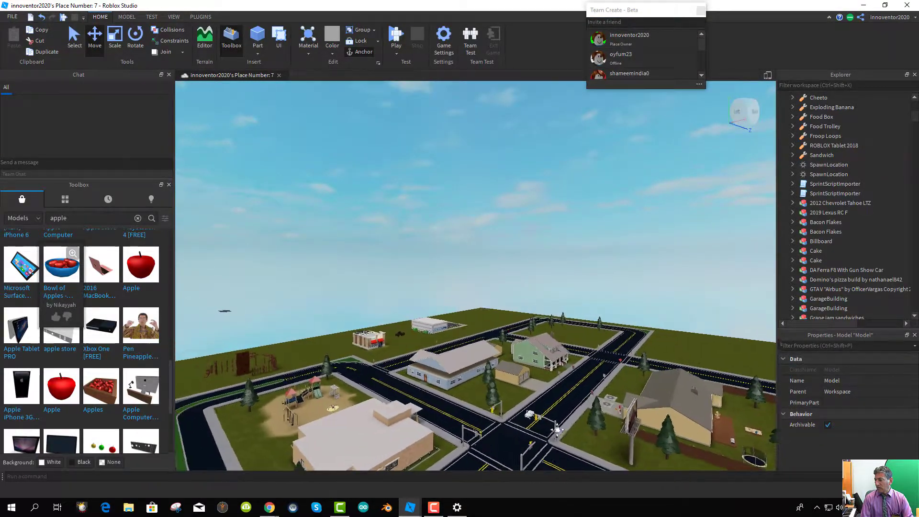
key("a")
key("w")
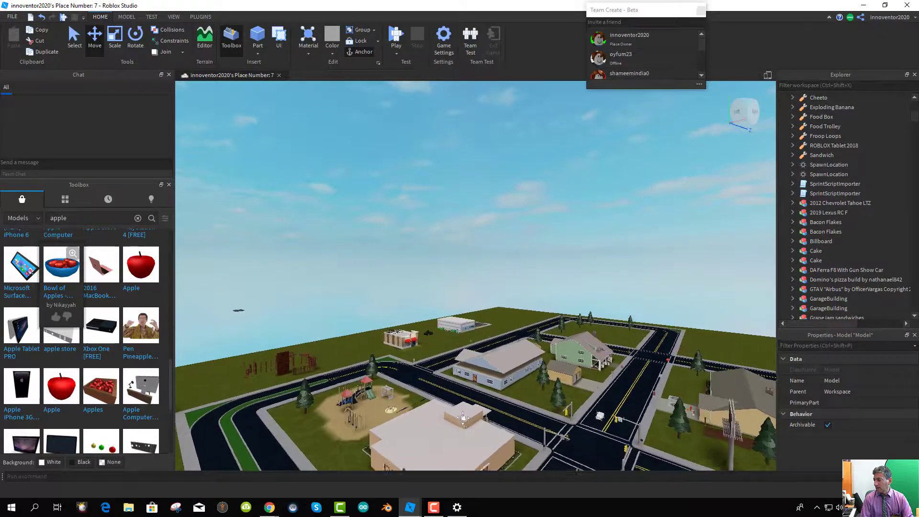
key("d")
key("w")
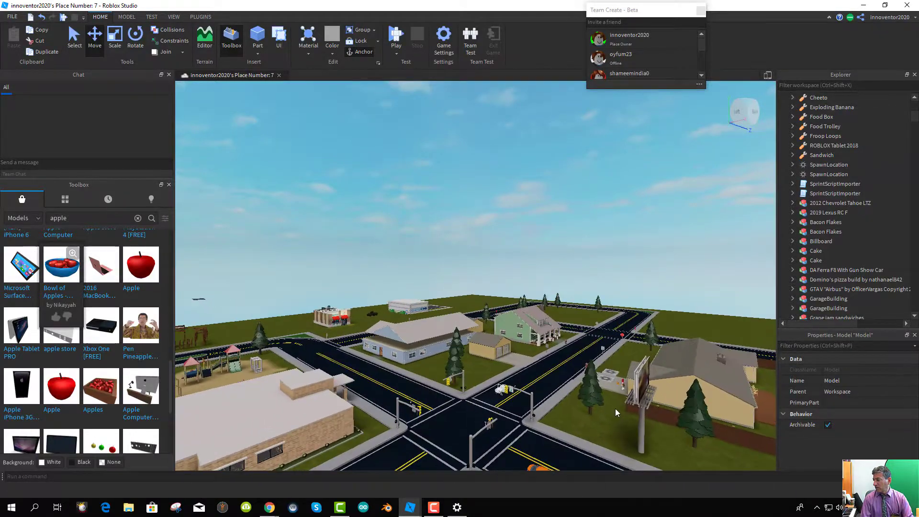
key("w")
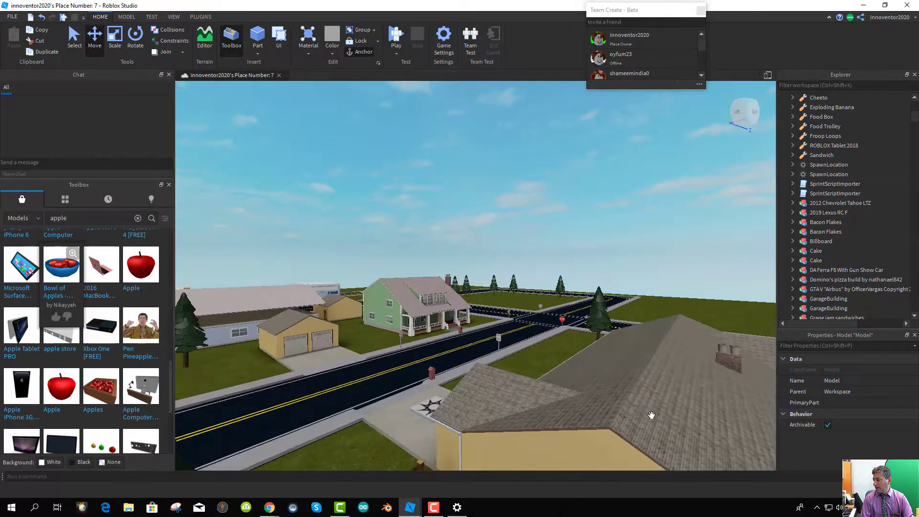
key("w")
key("s")
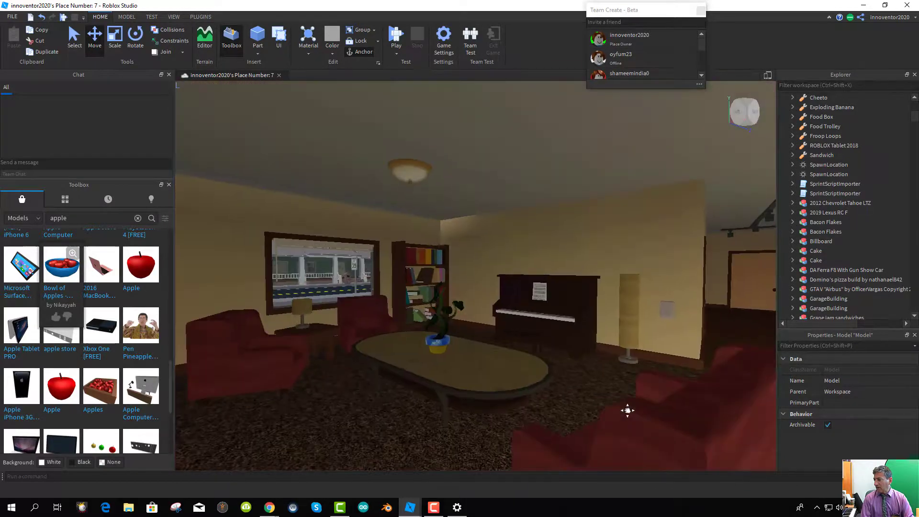
mouse_move(626, 409)
right_mouse_down()
mouse_move(640, 416)
mouse_move(633, 424)
mouse_move(594, 426)
mouse_move(652, 431)
mouse_move(634, 431)
mouse_move(648, 416)
mouse_move(638, 403)
mouse_move(640, 415)
right_mouse_up()
right_click_drag(716, 372, 629, 344)
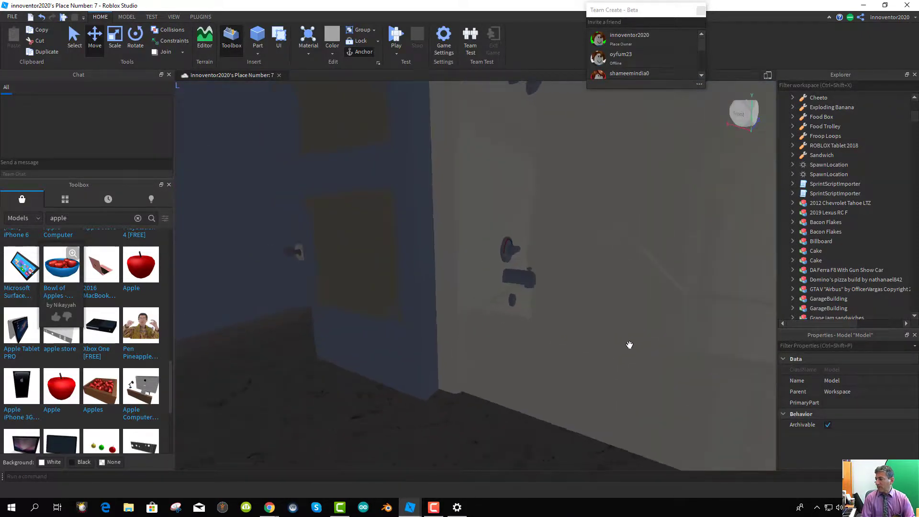
- Select the bath with shower in the bathroom, focus the view on it, and open its BathWithShowerScript
left_click(510, 252)
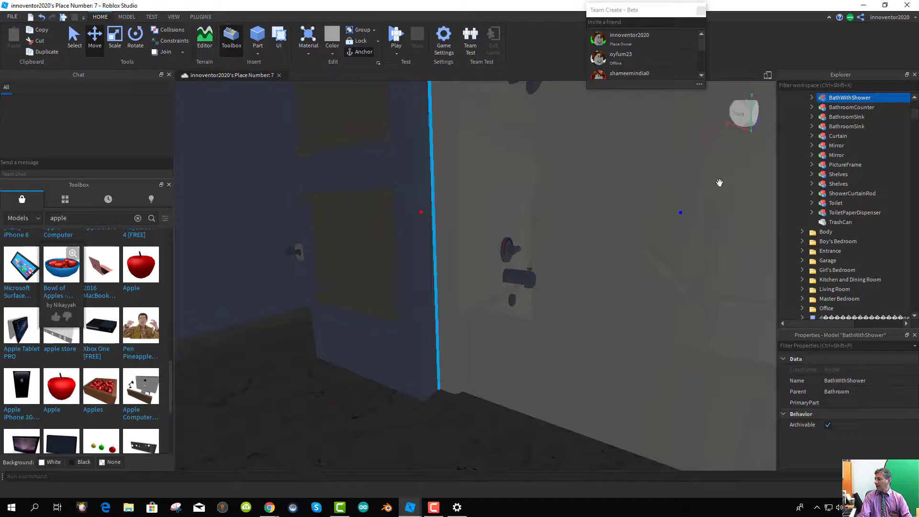
middle_click_drag(719, 182, 717, 183)
key("f")
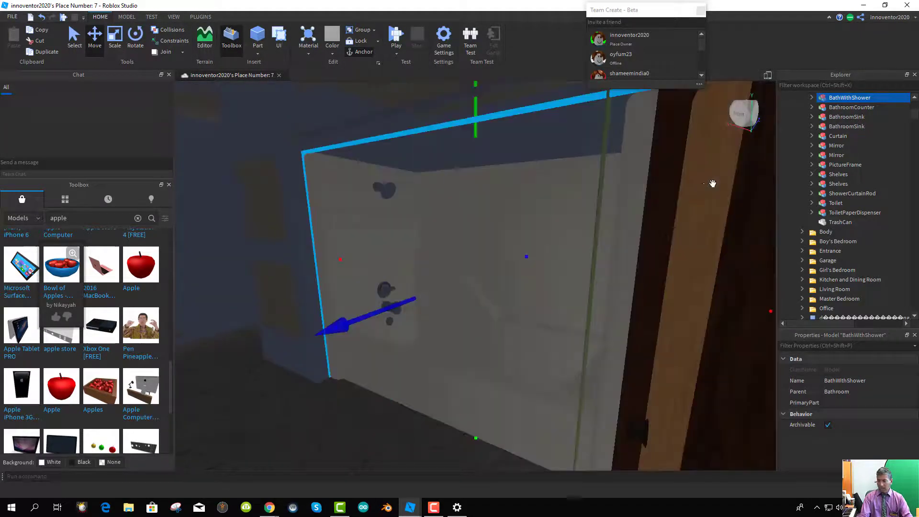
left_click(812, 98)
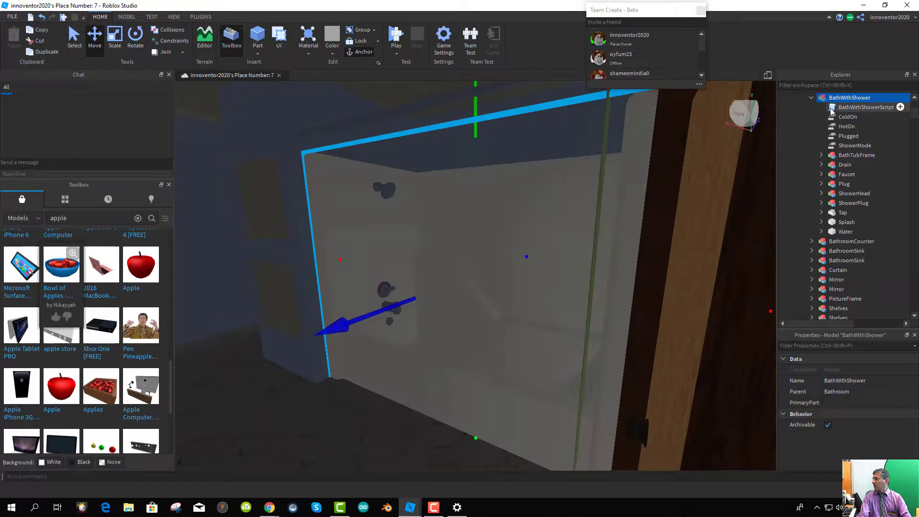
left_click(831, 108)
double_click(831, 109)
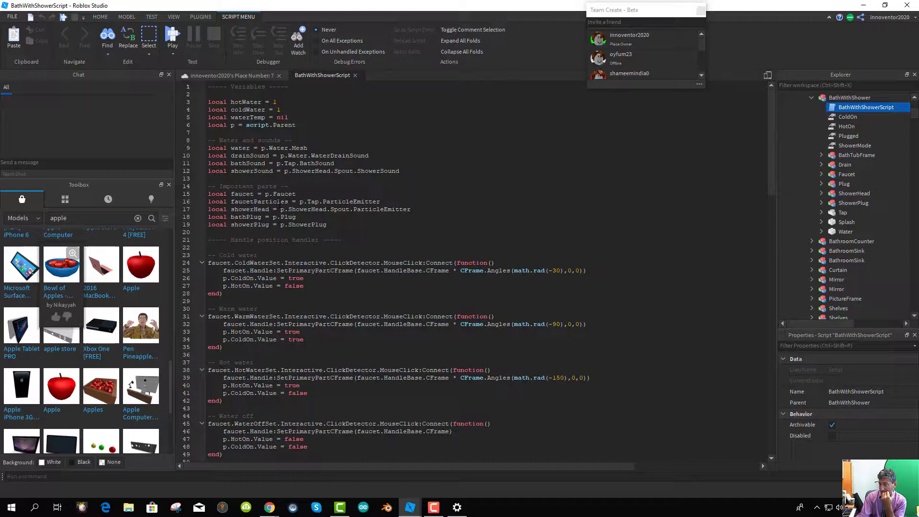
- Read through BathWithShowerScript to its end and return to the bath water level and temperature handler
scroll(319, 256, "down", 9)
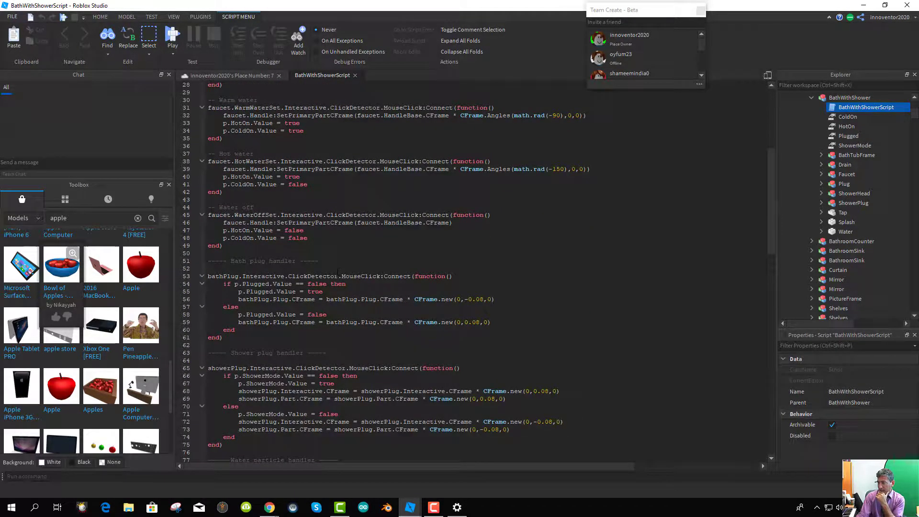
scroll(337, 271, "down", 8)
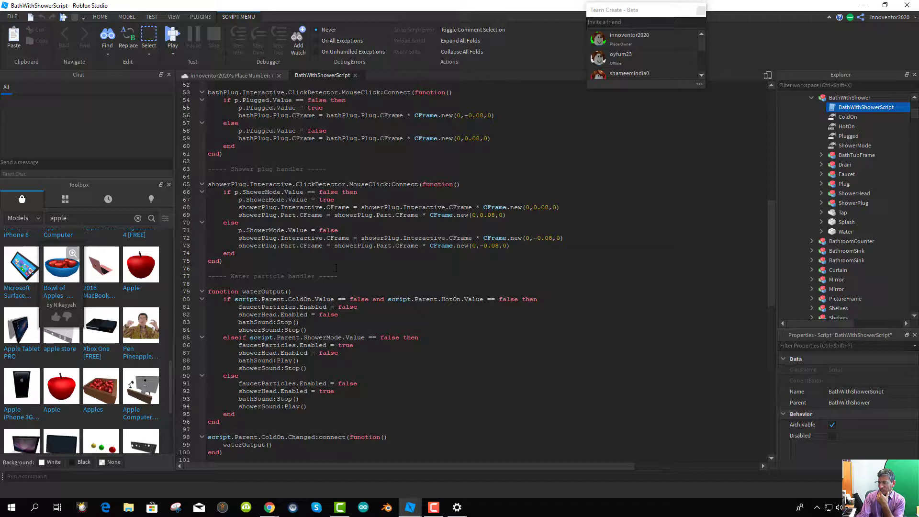
scroll(355, 162, "down", 2)
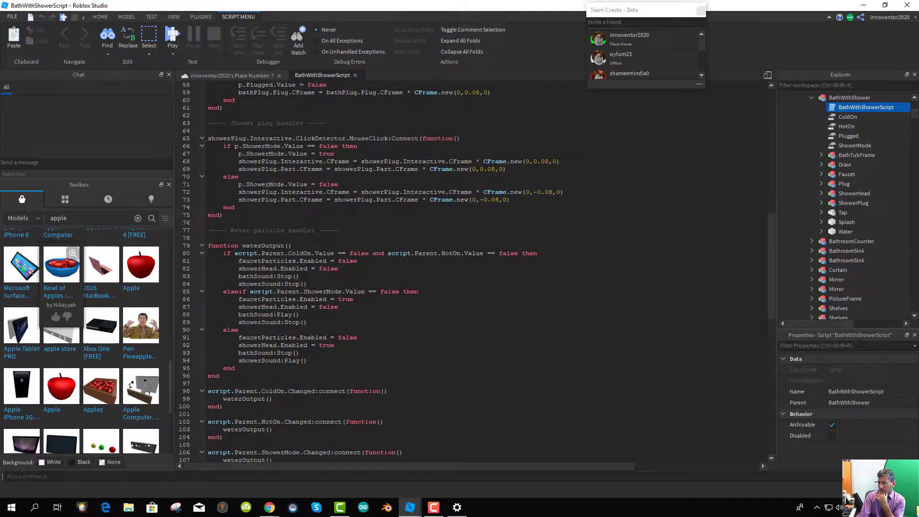
scroll(355, 162, "down", 3)
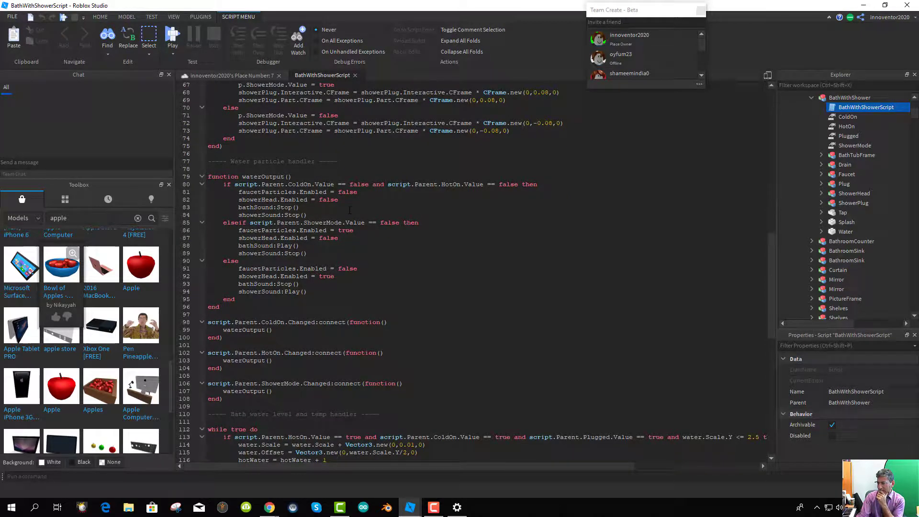
scroll(349, 211, "down", 17)
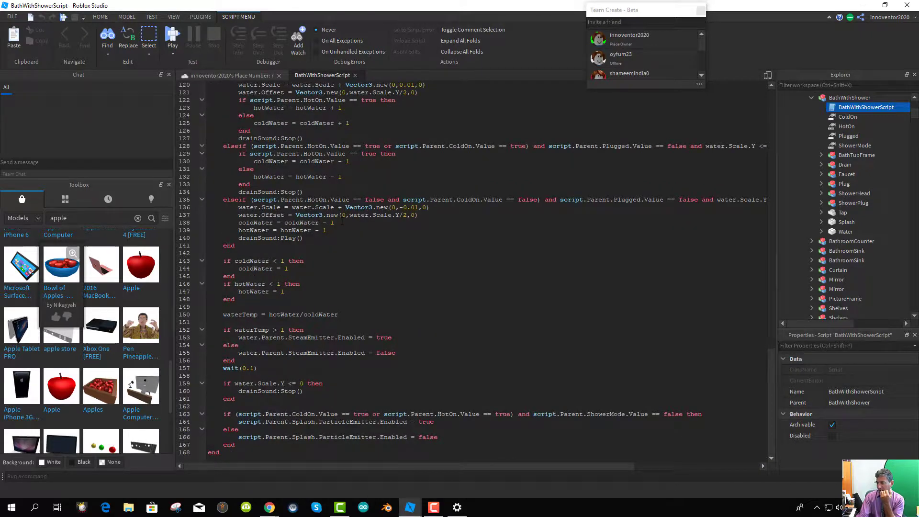
scroll(342, 221, "up", 11)
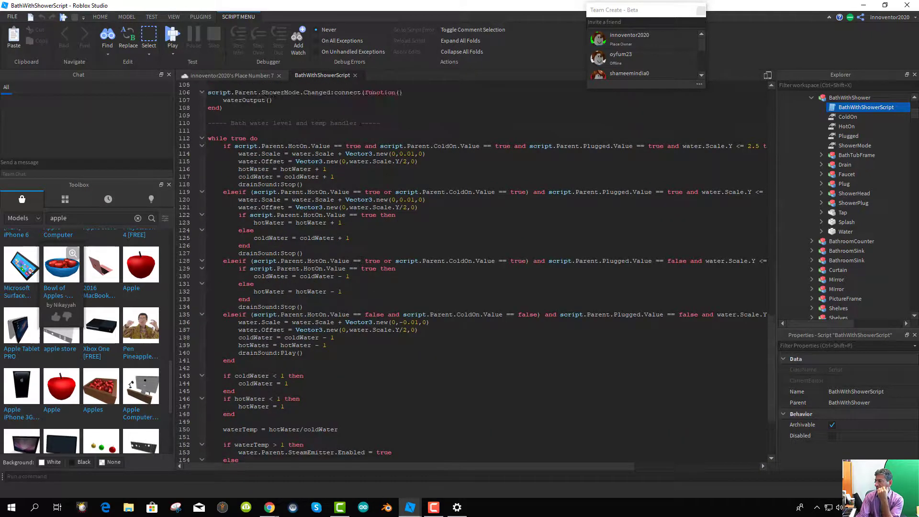
- Inspect the properties of the bath's ColdOn, HotOn, Plugged and ShowerMode values one after another
left_click(847, 119)
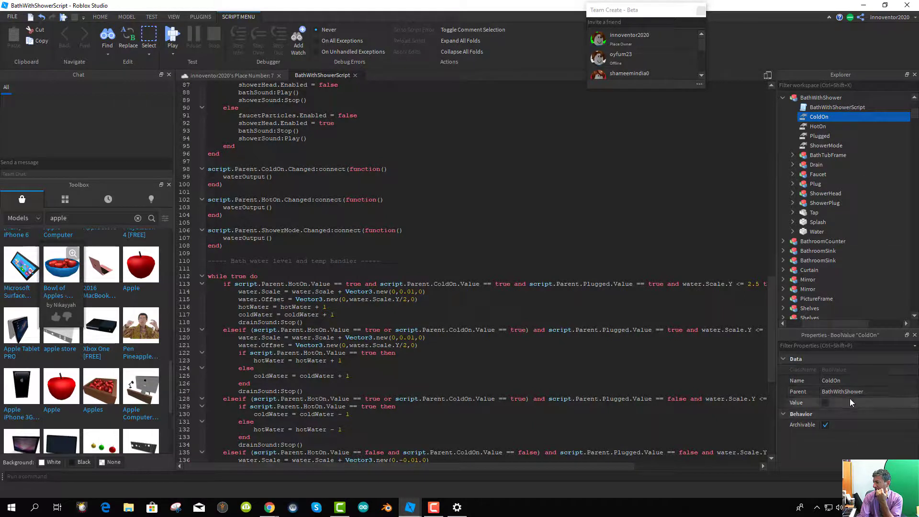
left_click(817, 126)
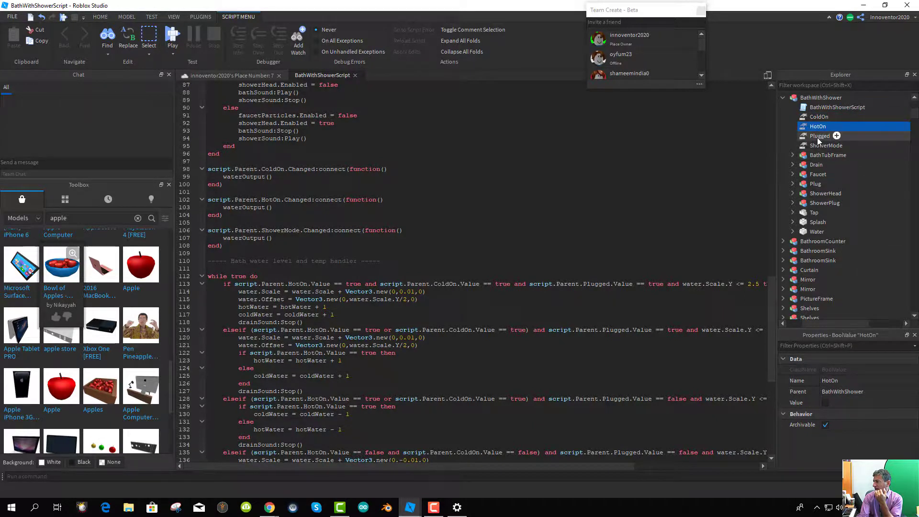
left_click(818, 137)
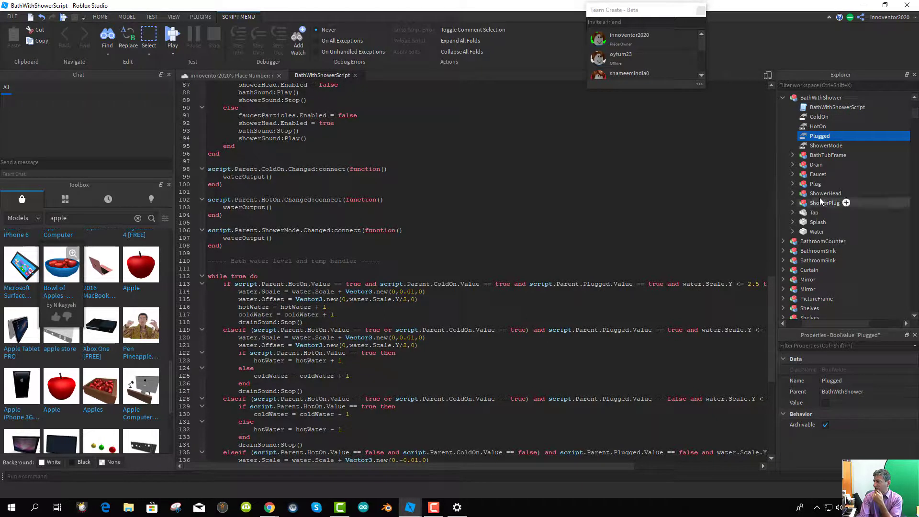
left_click(823, 146)
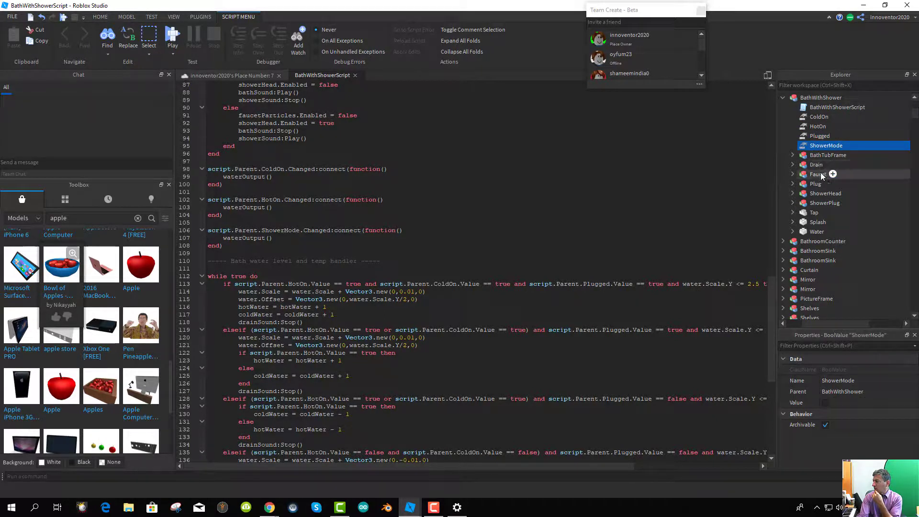
- Examine the parts and meshes inside the bath's Drain and Faucet models, then collapse the BathWithShower model
left_click(811, 166)
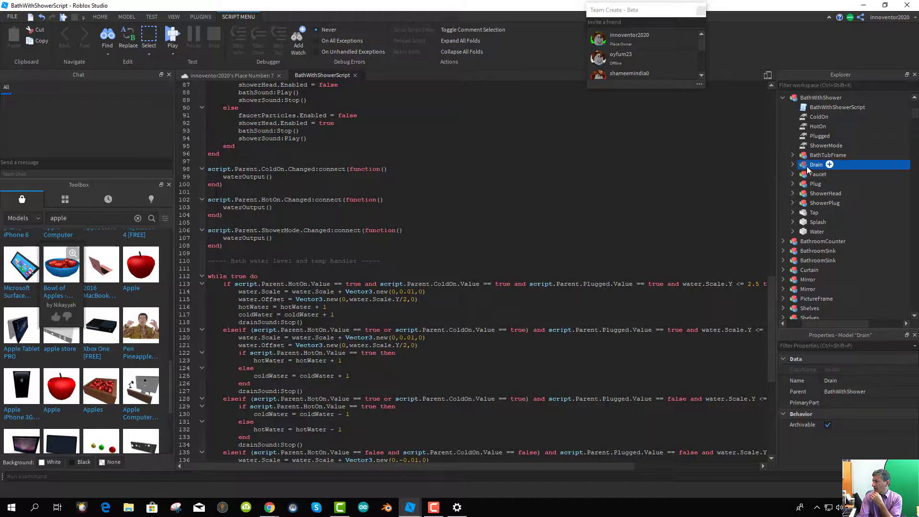
left_click(793, 165)
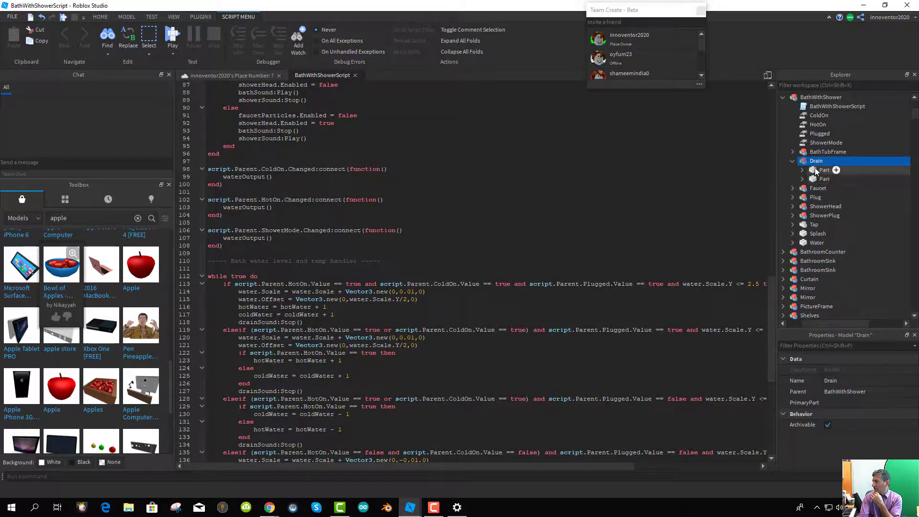
left_click(814, 170)
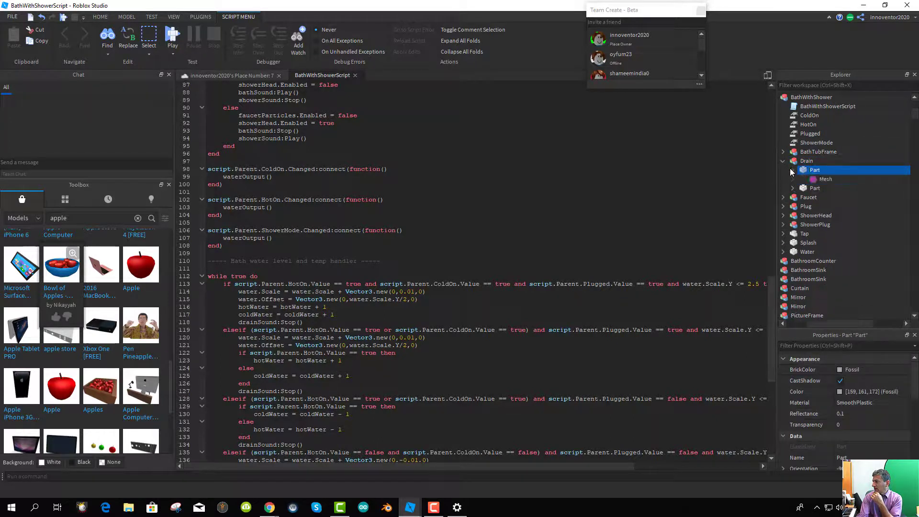
left_click(791, 169)
left_click(793, 188)
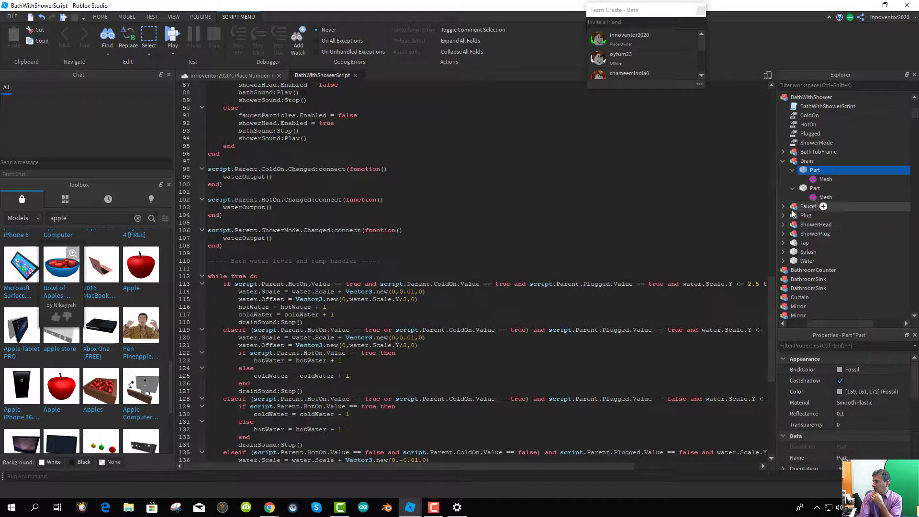
left_click(782, 206)
scroll(836, 274, "down", 2)
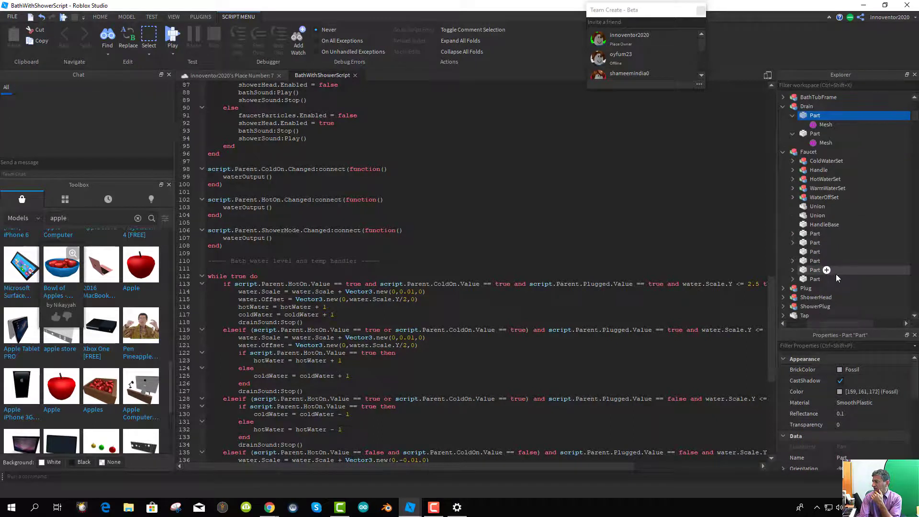
scroll(838, 294, "down", 1)
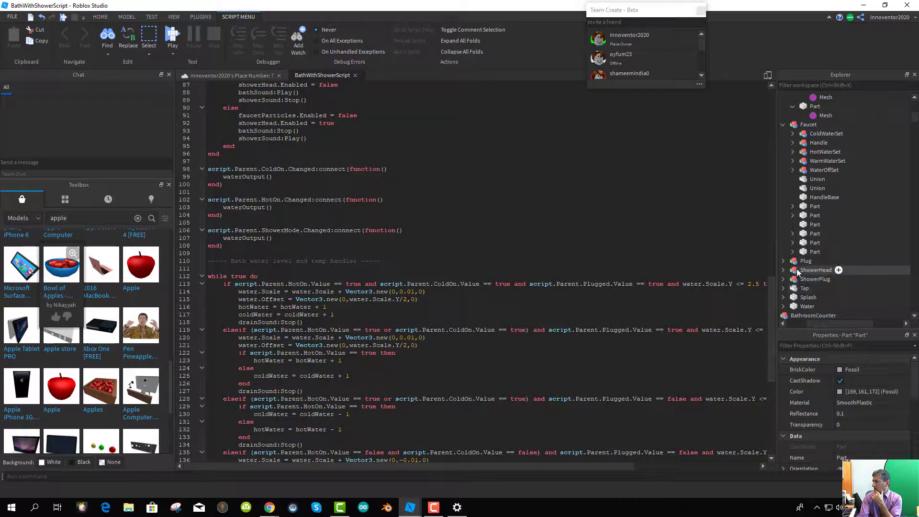
scroll(806, 300, "up", 6)
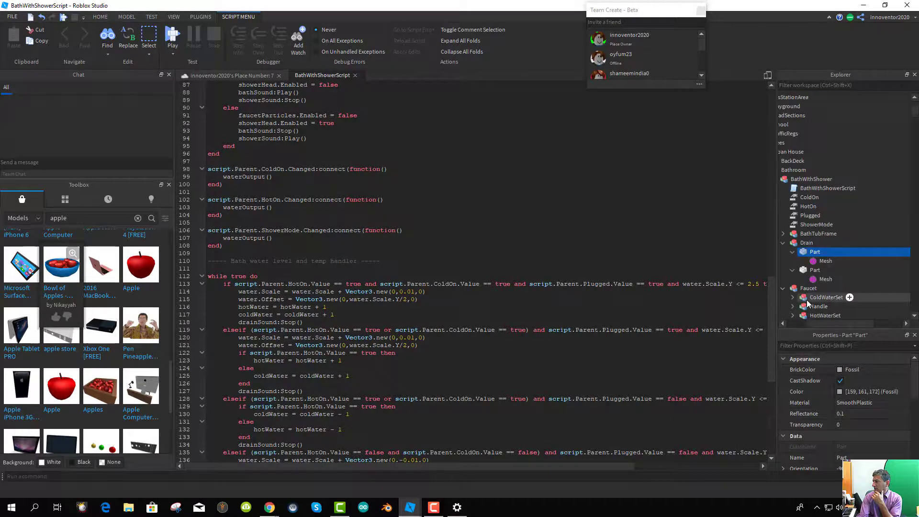
left_click(781, 243)
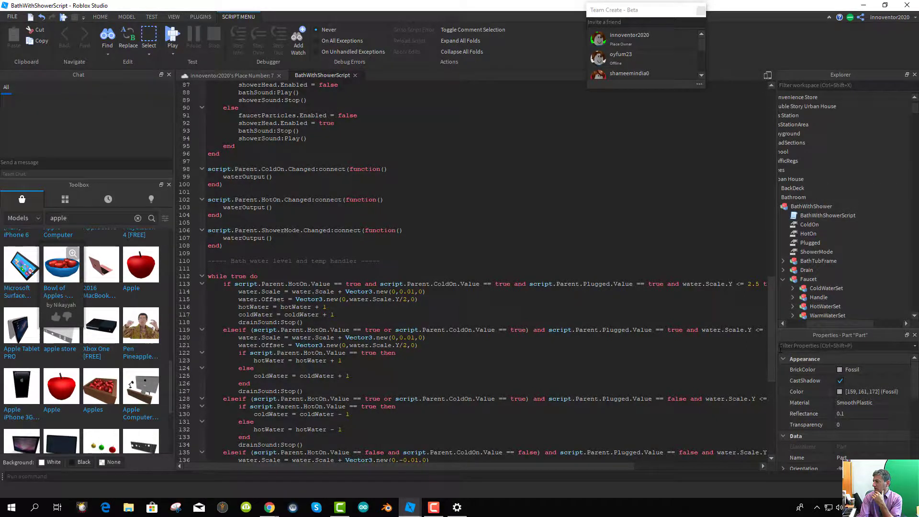
left_click_drag(816, 324, 789, 324)
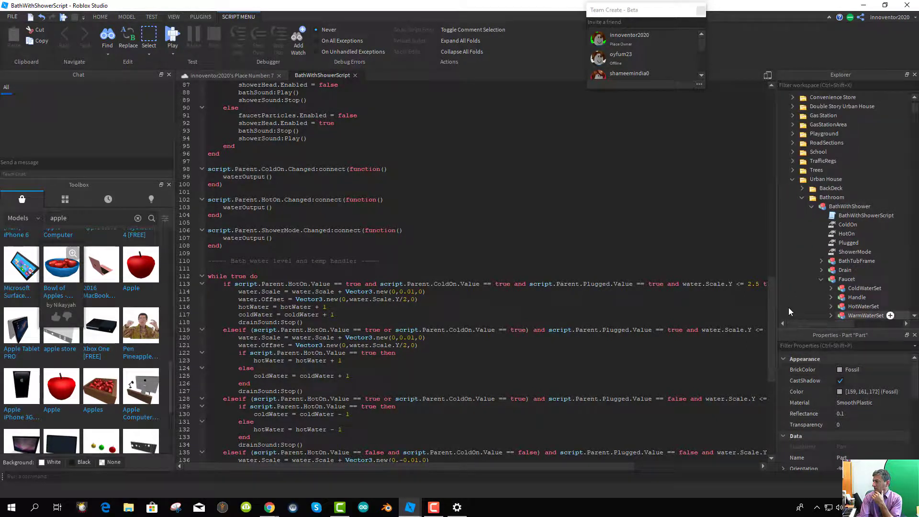
left_click(811, 206)
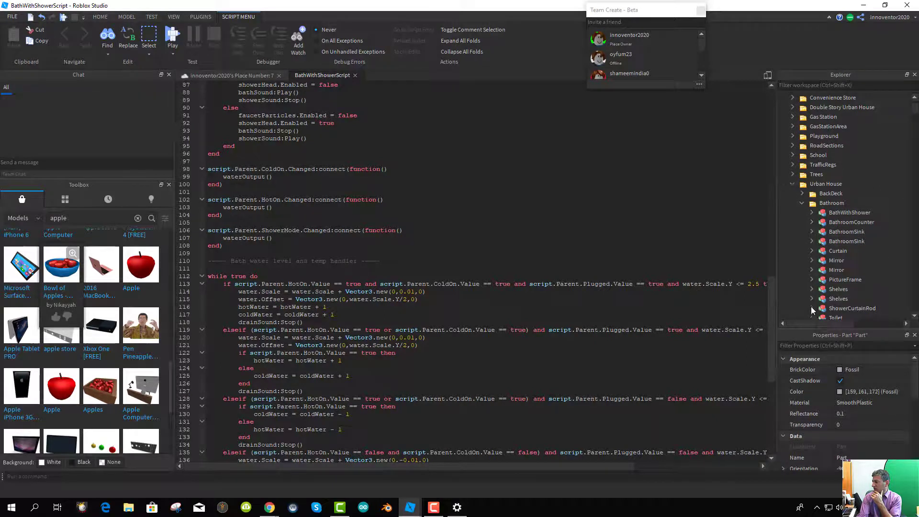
- Expand the Toilet model in the Urban House's Bathroom folder and open its ToiletScript
left_click(811, 317)
scroll(847, 270, "down", 3)
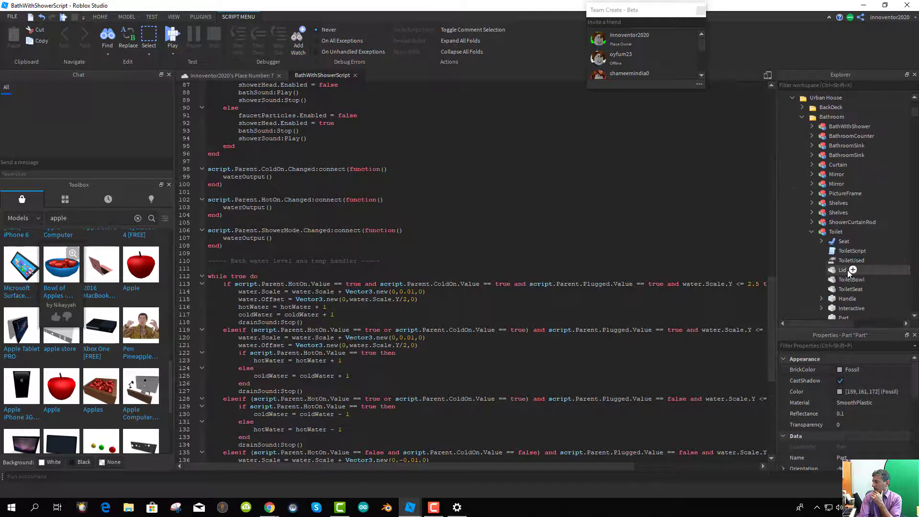
left_click(820, 241)
left_click(821, 241)
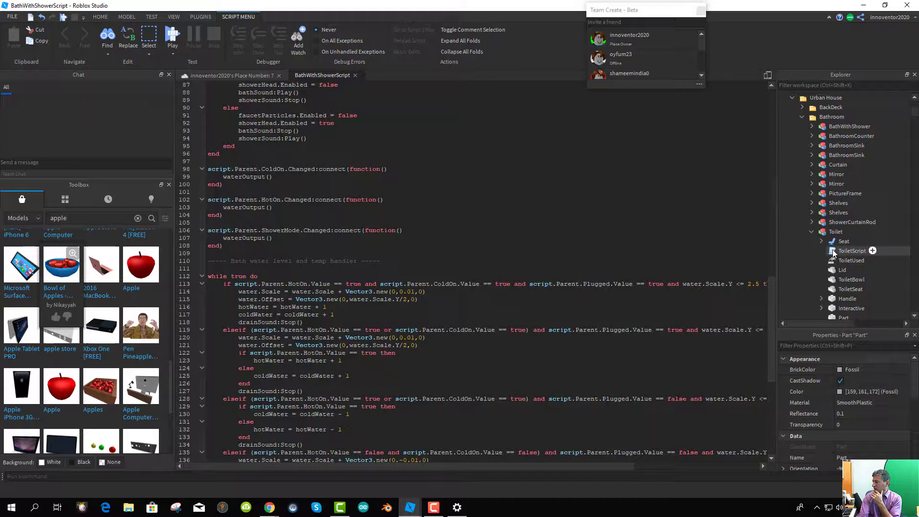
double_click(832, 252)
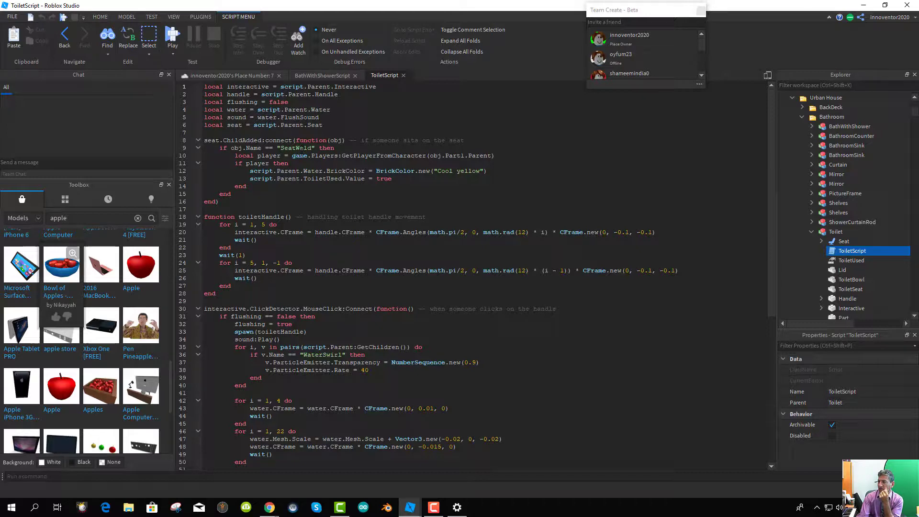
- Read ToiletScript to the end, look over the Toilet model's parts, and collapse the model
scroll(305, 225, "down", 10)
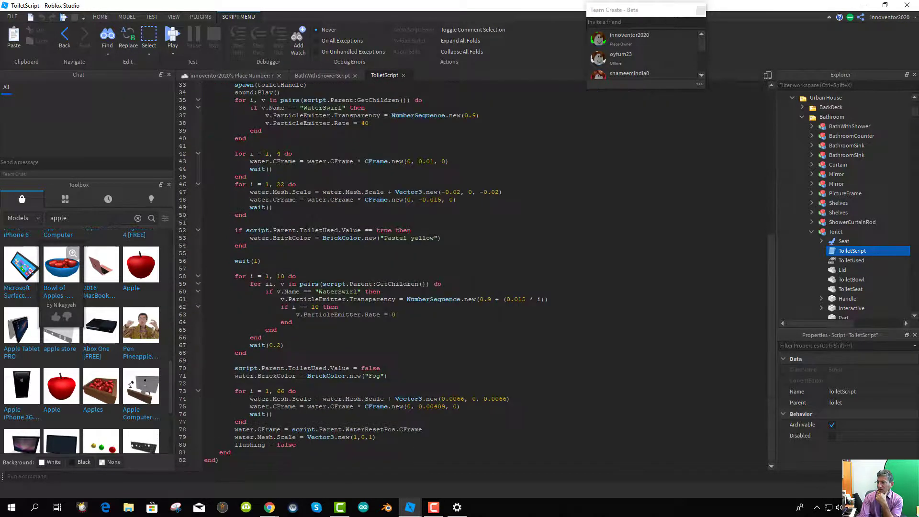
scroll(843, 280, "down", 6)
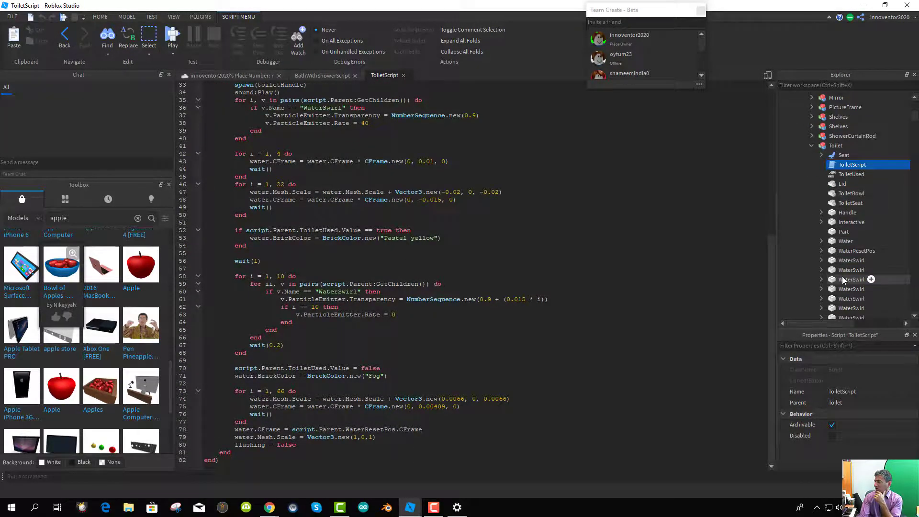
scroll(843, 280, "up", 5)
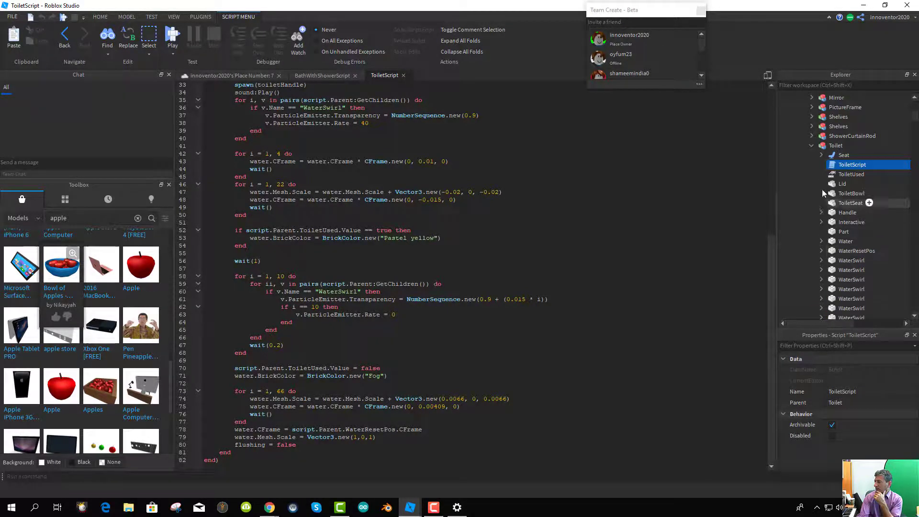
left_click(811, 146)
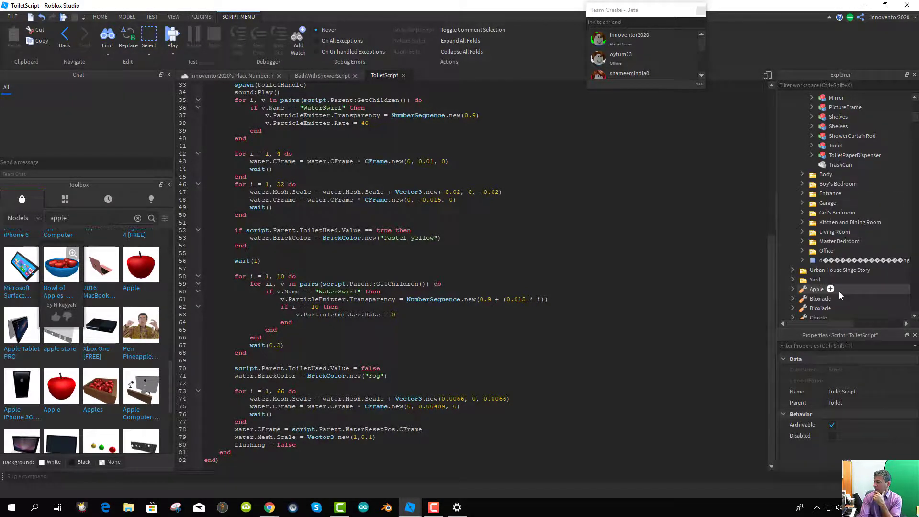
- Look over the contents of the workspace's Yard folder and collapse it again
scroll(831, 306, "down", 1)
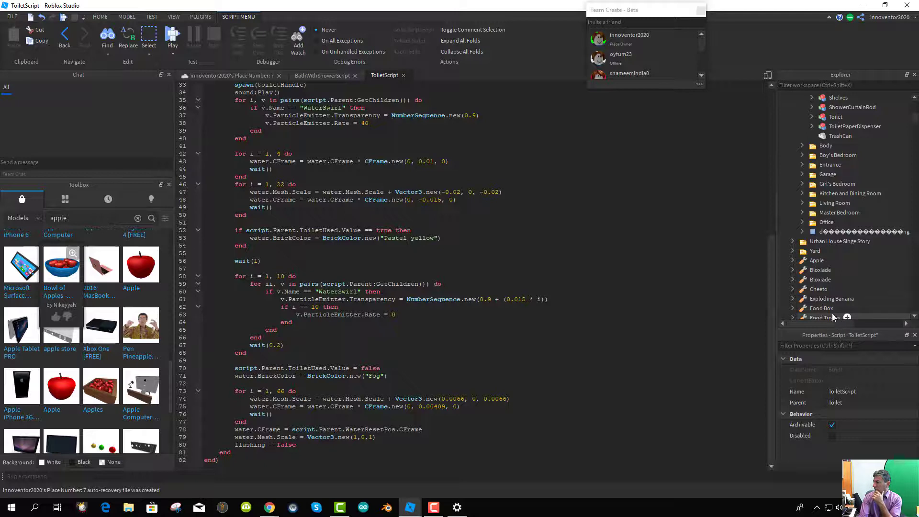
scroll(832, 313, "down", 2)
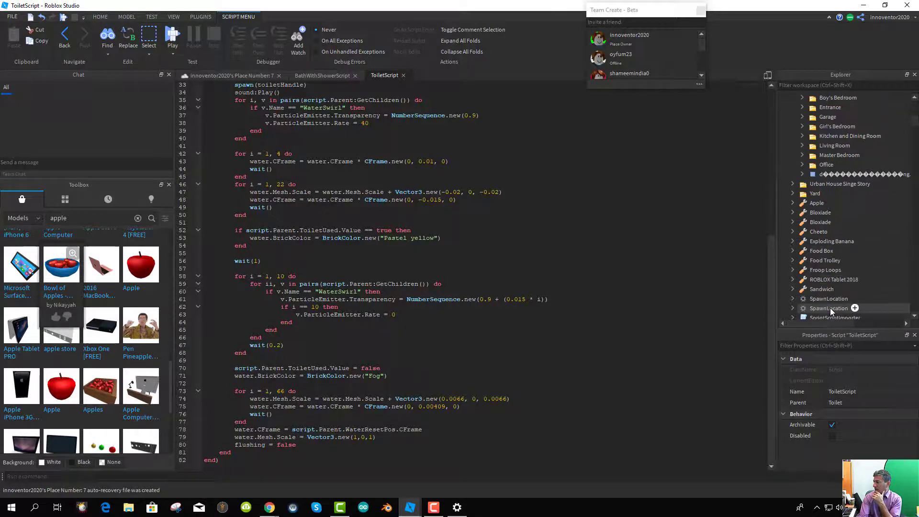
left_click(792, 193)
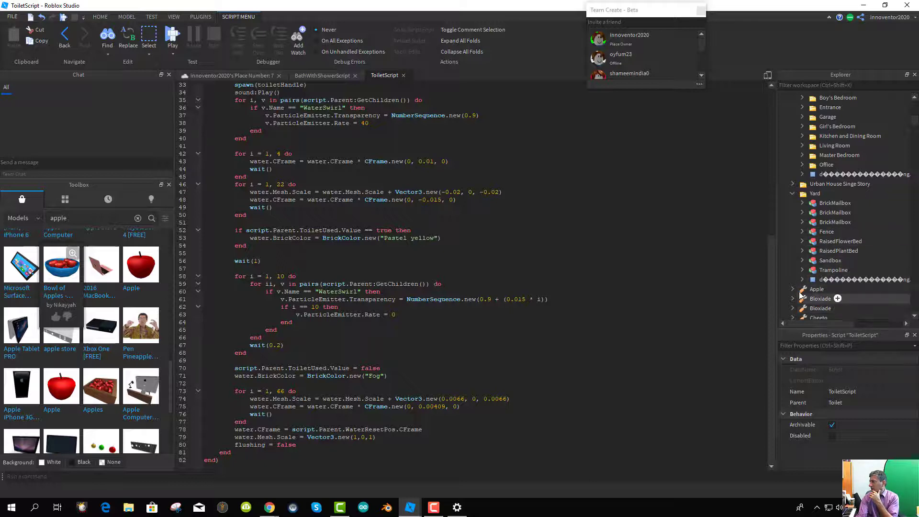
left_click(792, 194)
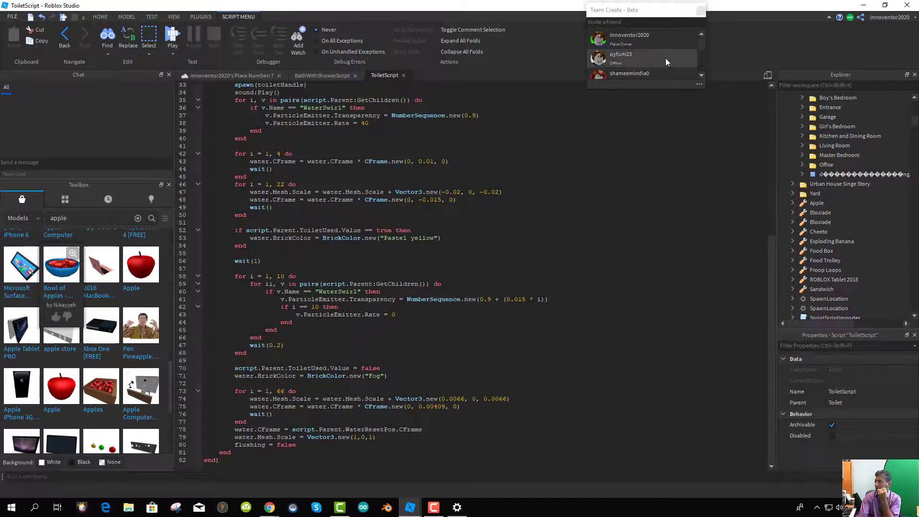
- Return to the place's 3D view, select the grill on the back deck behind the house, and focus on it
scroll(665, 59, "down", 3)
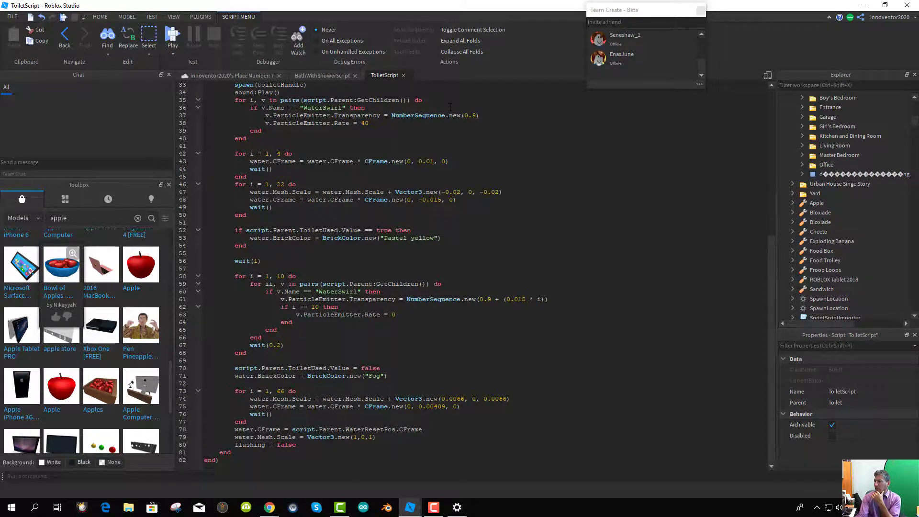
left_click(254, 74)
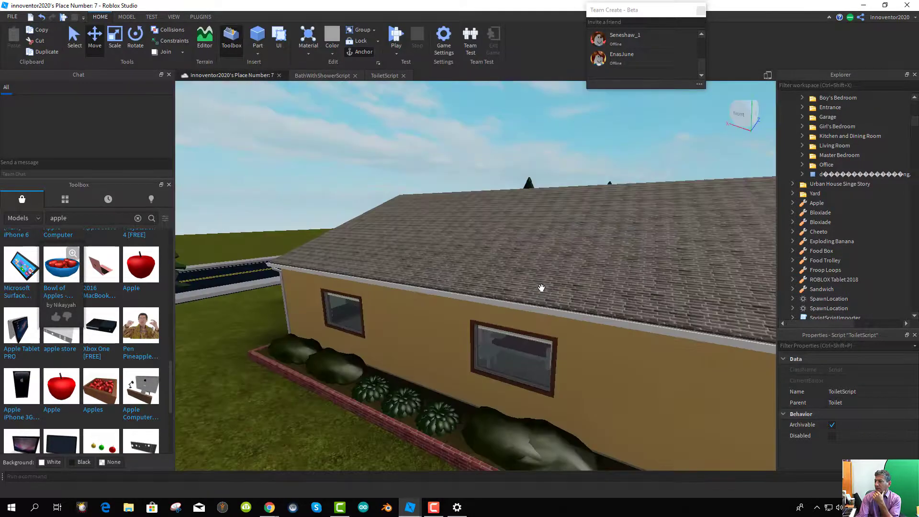
key("w")
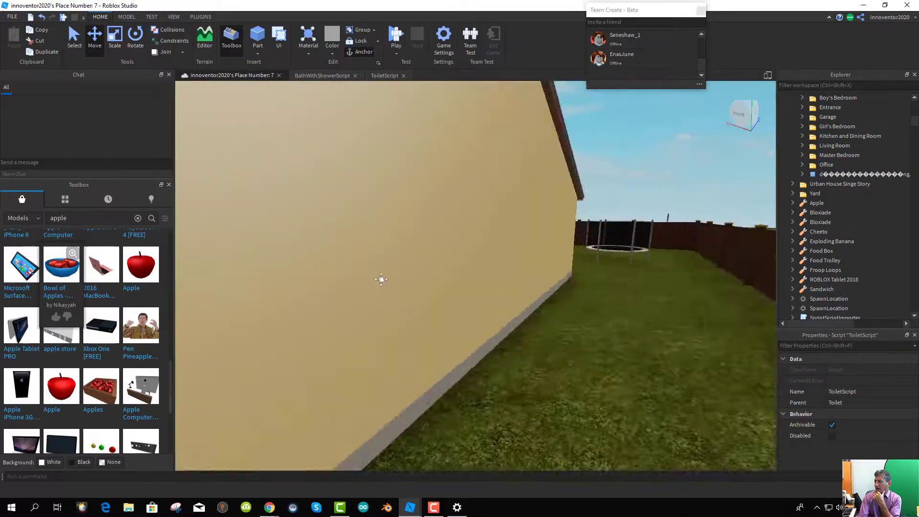
key("e")
key("s")
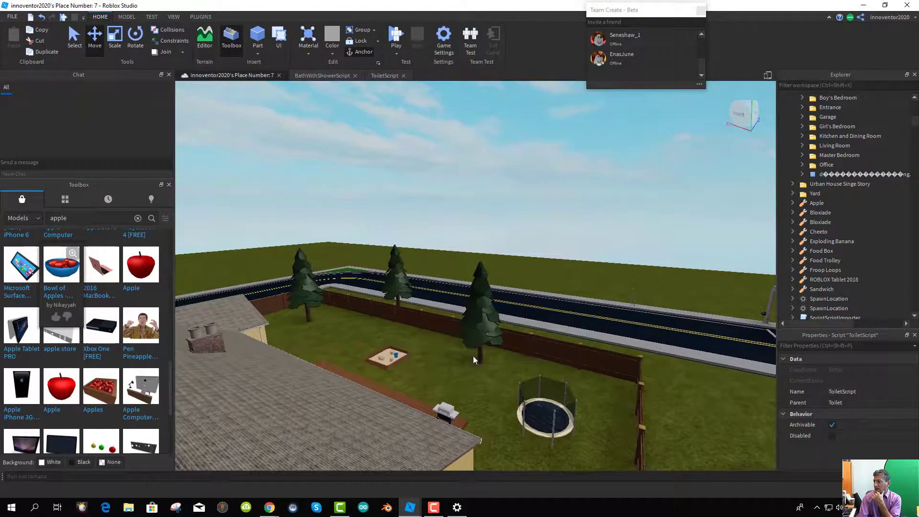
left_click(448, 410)
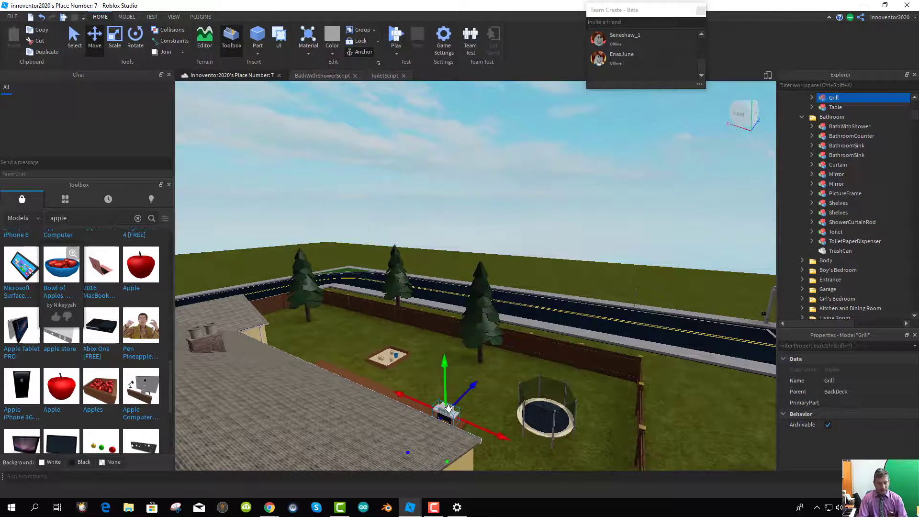
key("f")
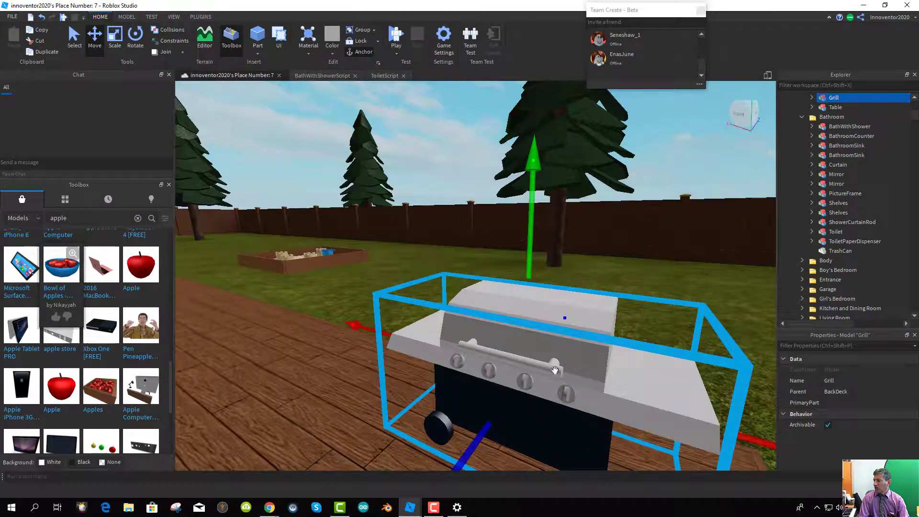
- Expand the Grill model and its first Burner, and open that burner's GrillBurnerScript
left_click(812, 98)
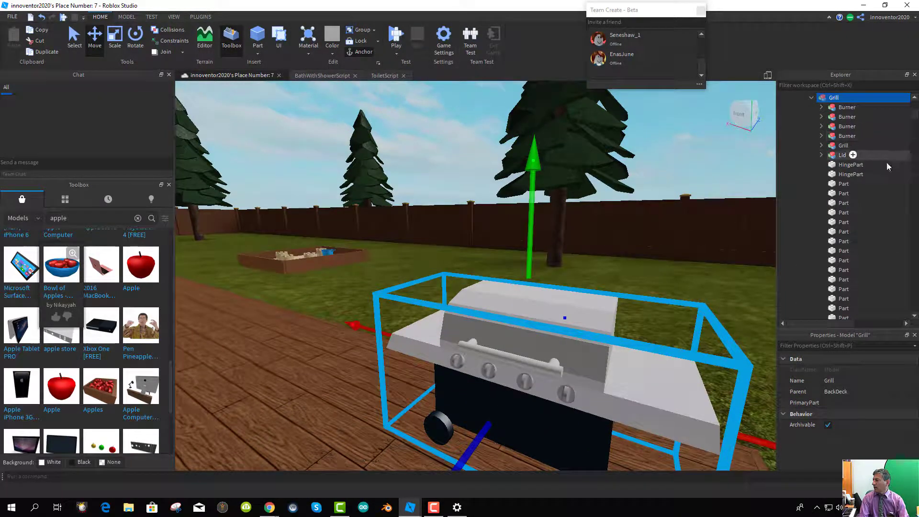
left_click(820, 107)
double_click(867, 116)
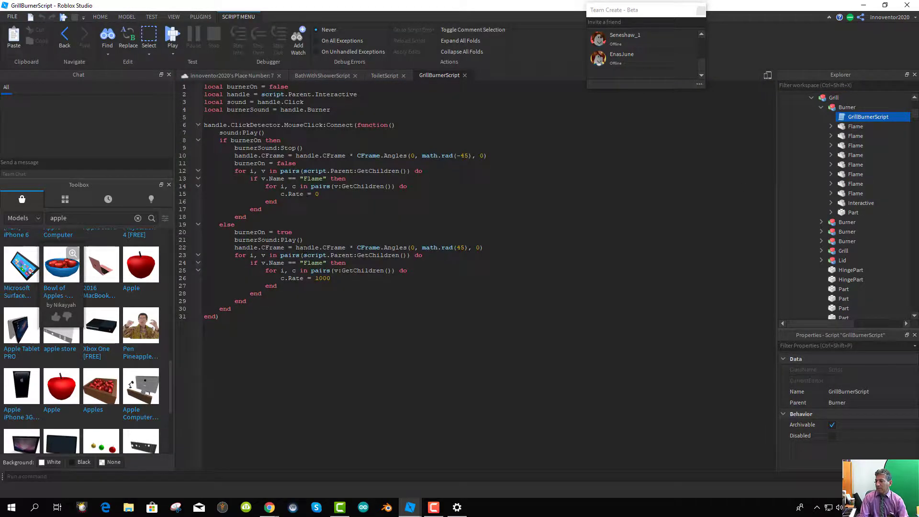
- Collapse the first Burner, expand the second Burner, and open its GrillBurnerScript
left_click(821, 108)
left_click(821, 117)
double_click(846, 127)
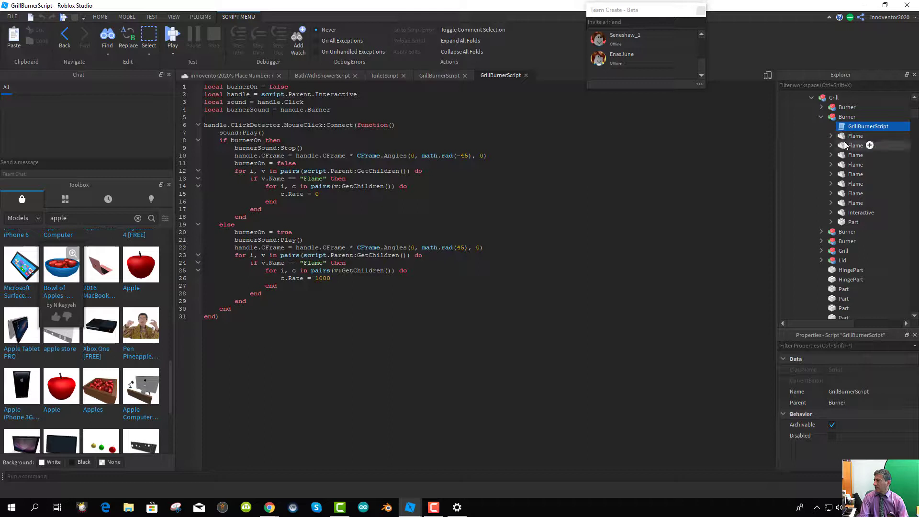
- Examine the second Burner's first Flame part and the ClickDetector inside its Interactive part, then collapse Interactive
left_click(843, 138)
left_click(868, 136)
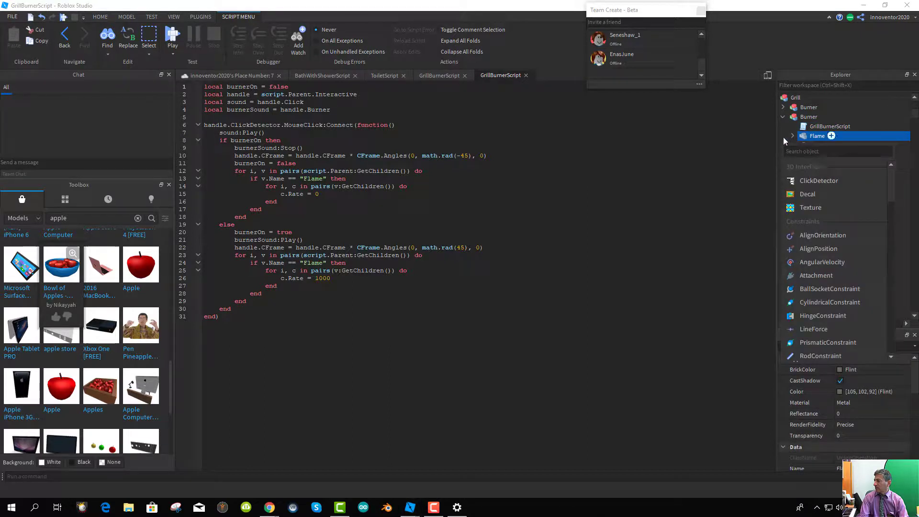
key("Escape")
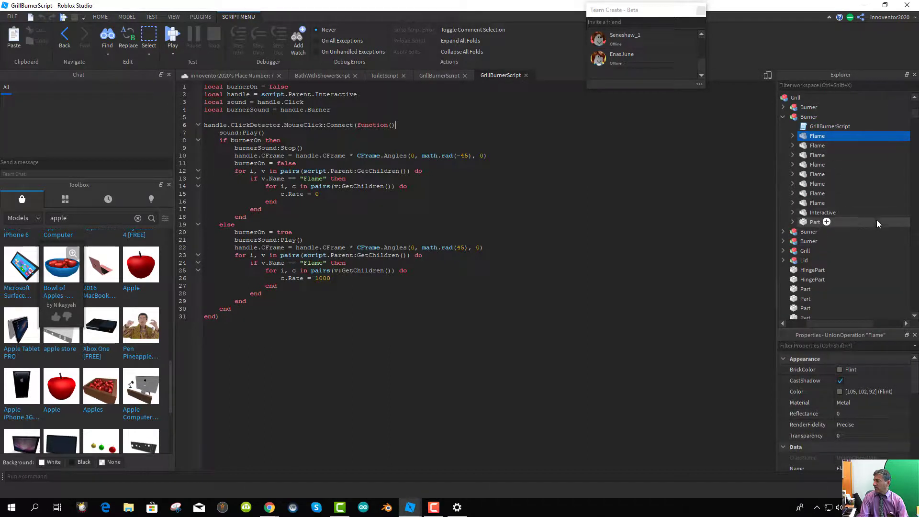
left_click(792, 212)
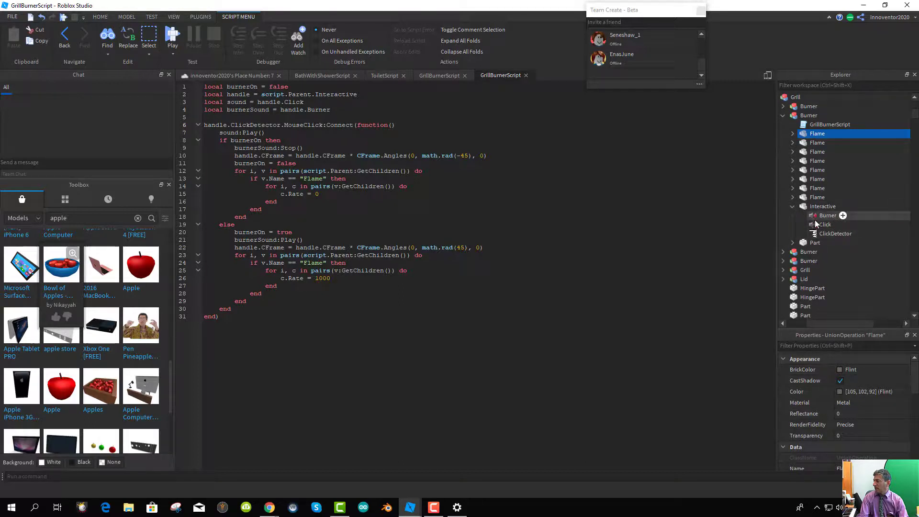
left_click(835, 234)
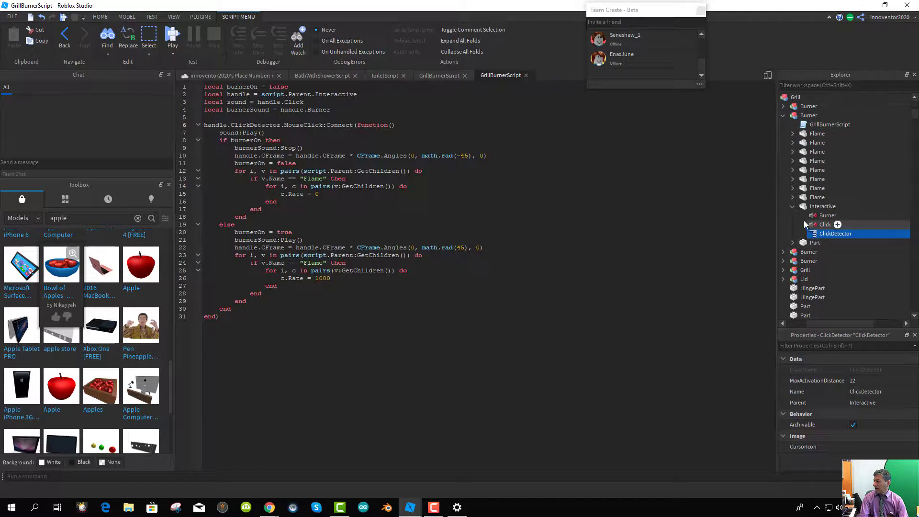
left_click(793, 206)
scroll(794, 205, "down", 2)
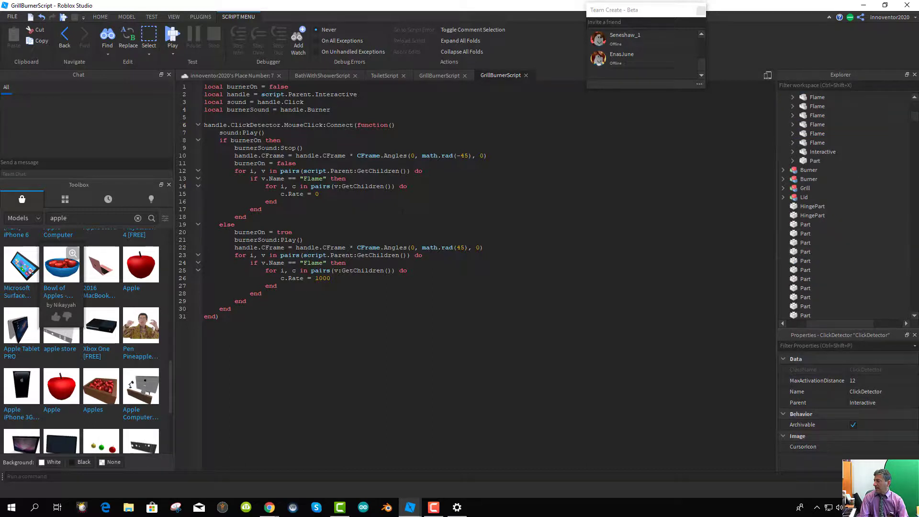
- Return to the place's 3D view and look over the grill and its surroundings on the deck from near and far
left_click(222, 76)
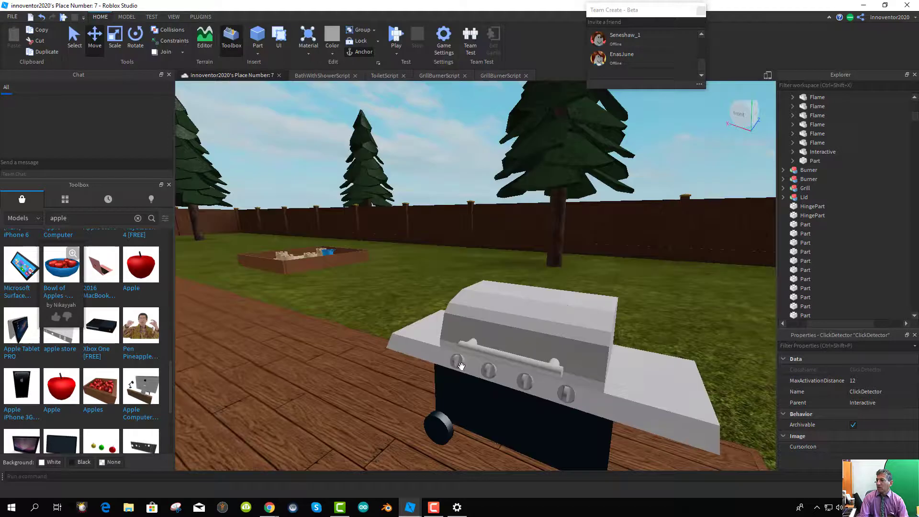
scroll(423, 362, "up", 5)
scroll(424, 362, "down", 5)
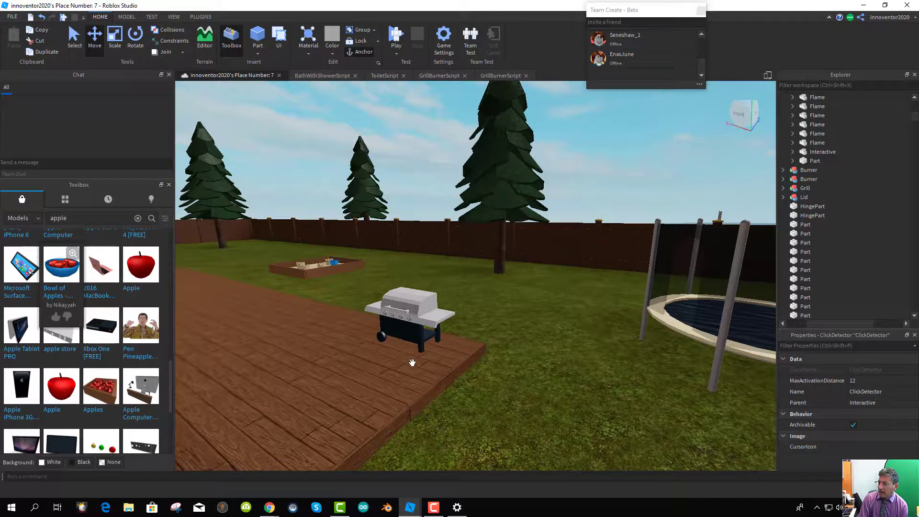
right_click_drag(420, 351, 424, 368)
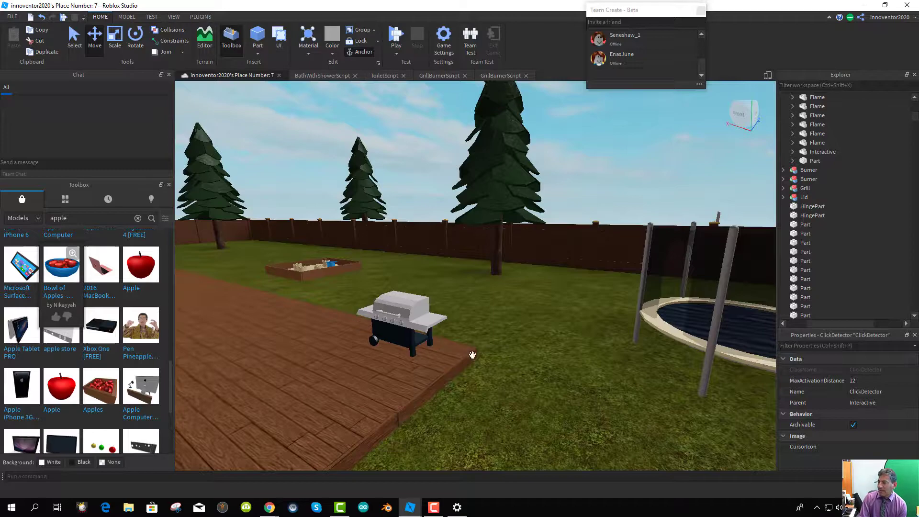
right_click_drag(472, 355, 381, 369)
scroll(487, 368, "down", 10)
scroll(383, 370, "up", 10)
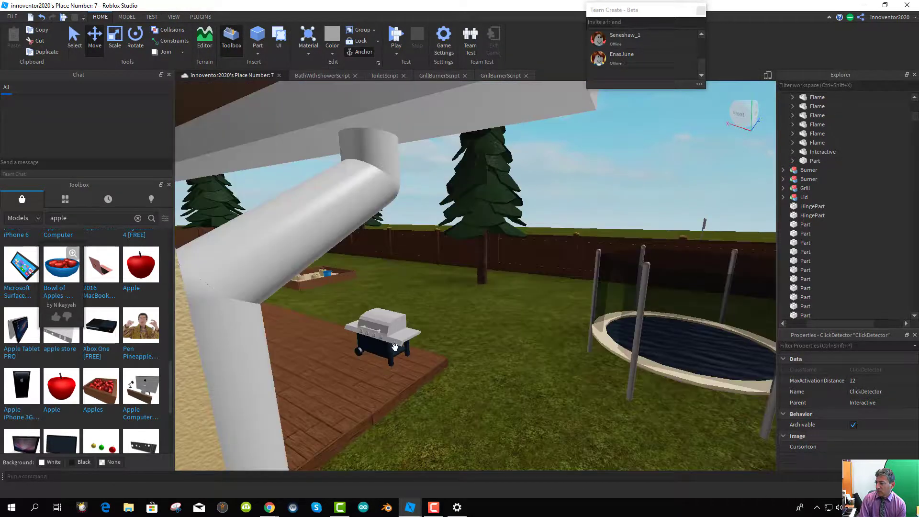
- Select the grill on the deck again, reveal its child objects, and collapse its second Burner
left_click(395, 346)
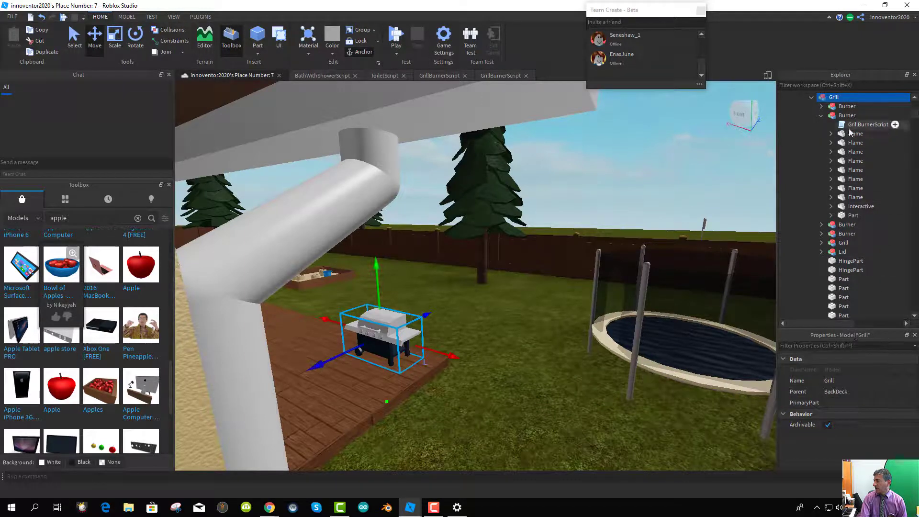
left_click(811, 98)
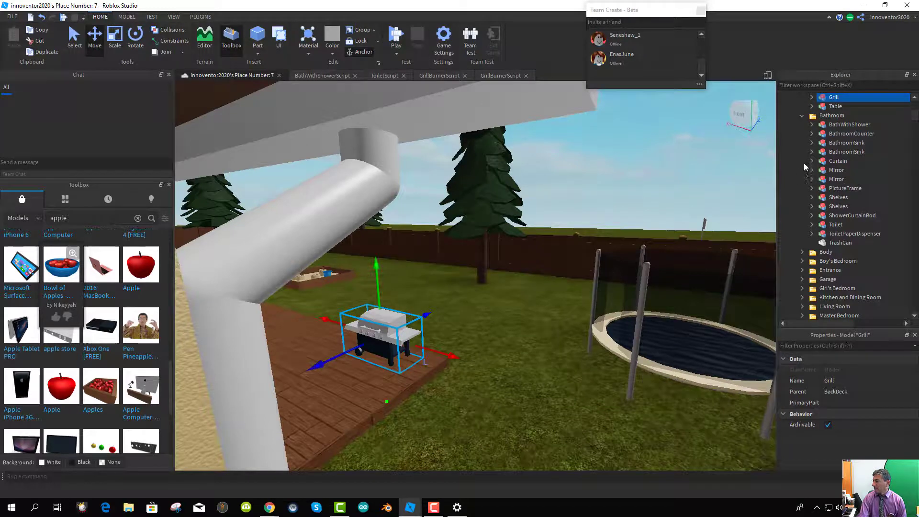
scroll(825, 111, "up", 1)
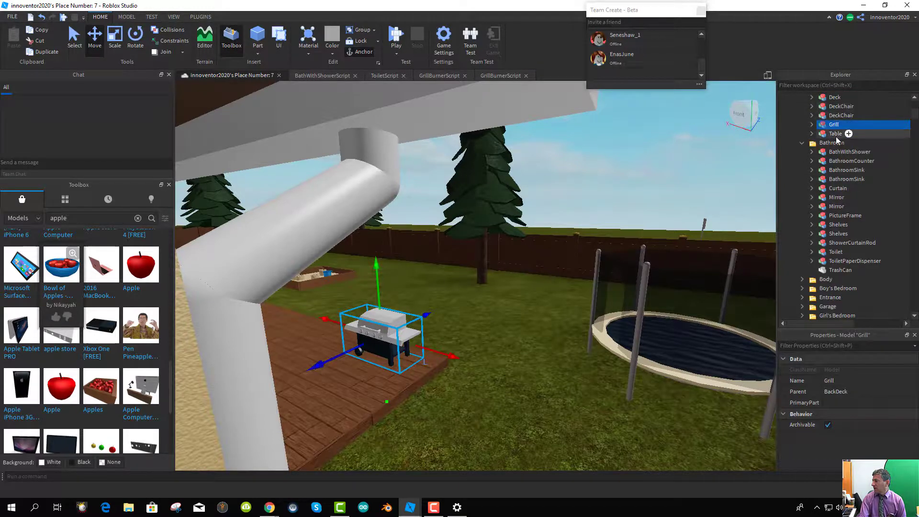
left_click(812, 126)
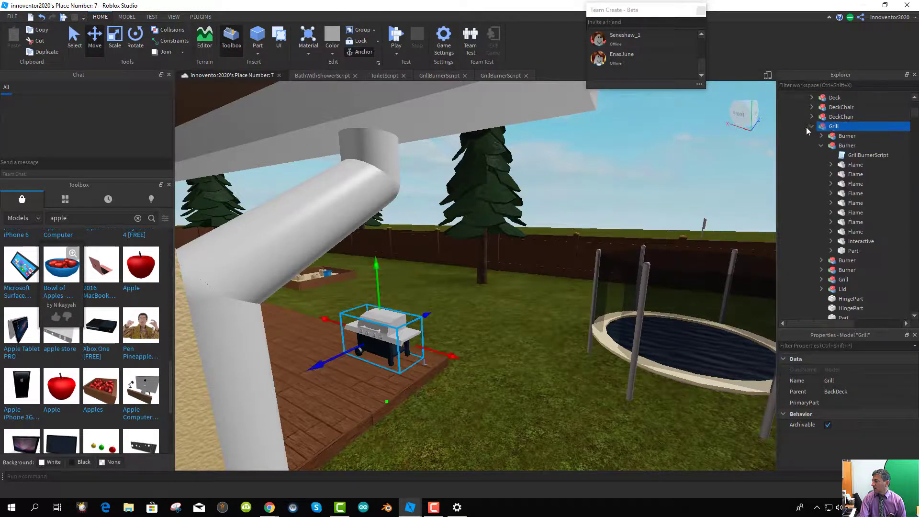
left_click(821, 145)
left_click(820, 145)
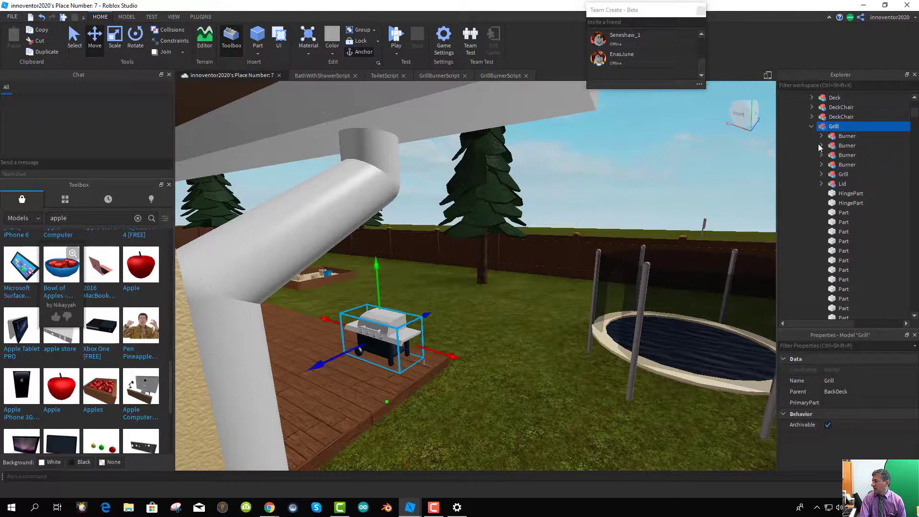
- Examine the properties of the first Part and its Mesh inside the nested Grill model, then select the Lid model
left_click(821, 174)
left_click(843, 174)
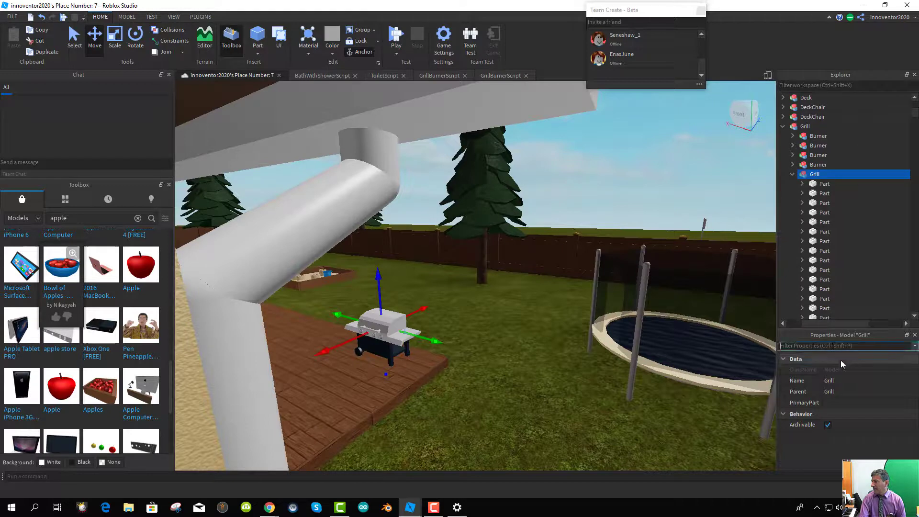
left_click(823, 185)
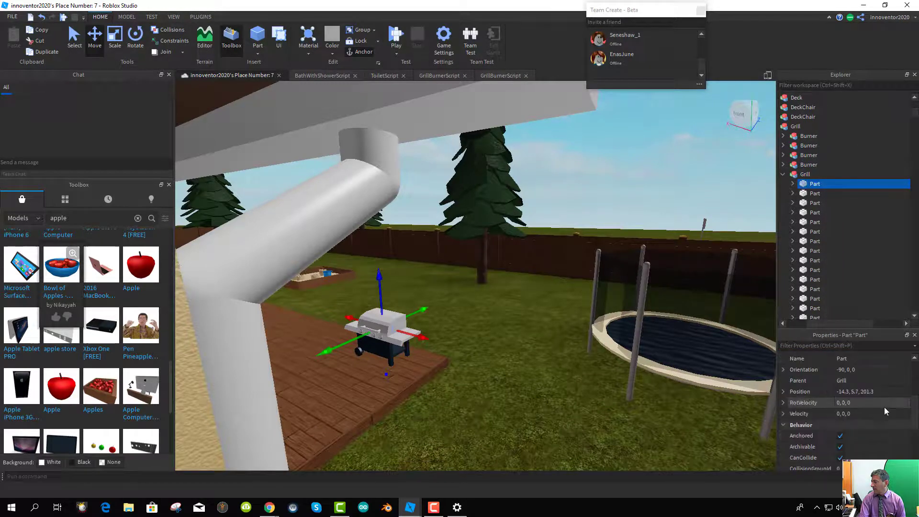
scroll(886, 410, "up", 3)
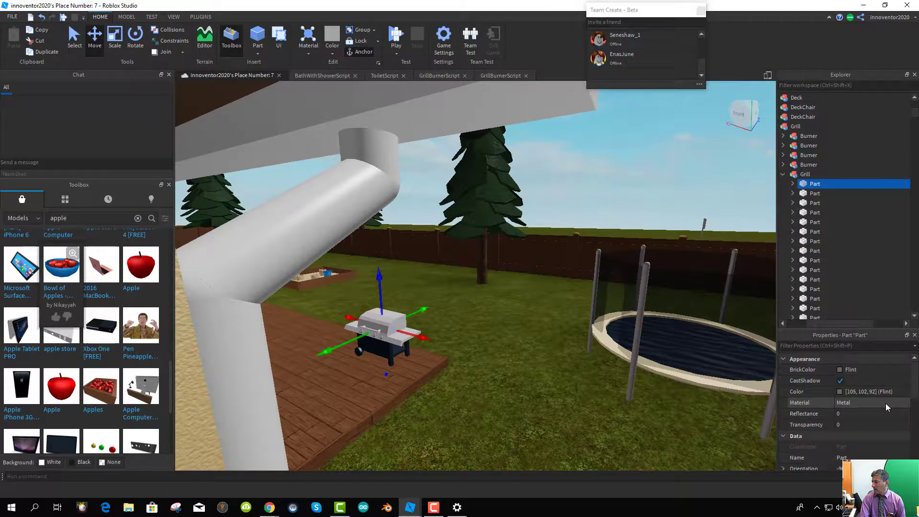
left_click(792, 184)
left_click(813, 191)
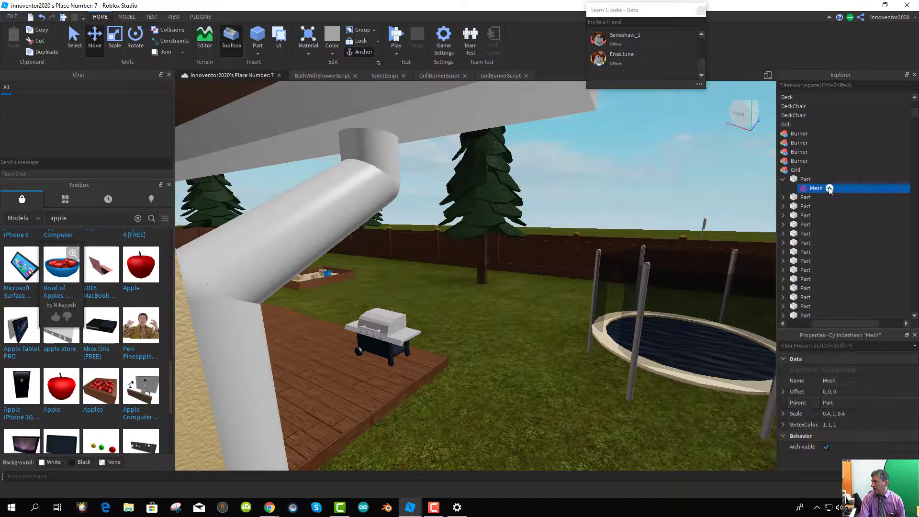
scroll(791, 276, "down", 5)
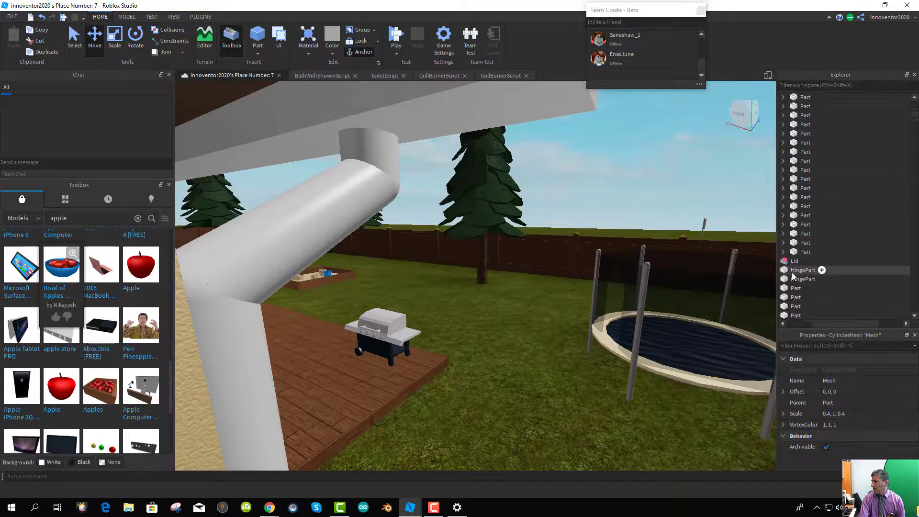
left_click(794, 261)
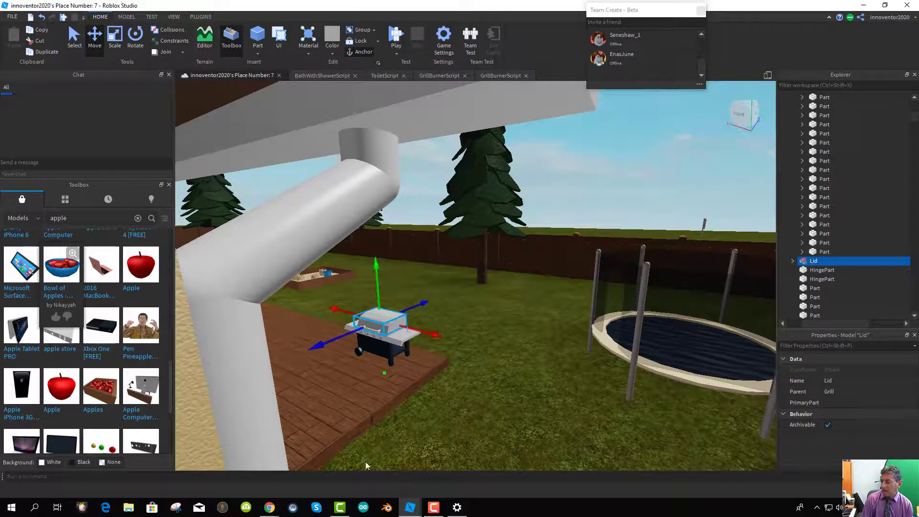
- Switch to Chrome, search Google for "3D warehouse" in a new tab, and open the SketchUp 3D Warehouse site
mouse_move(270, 508)
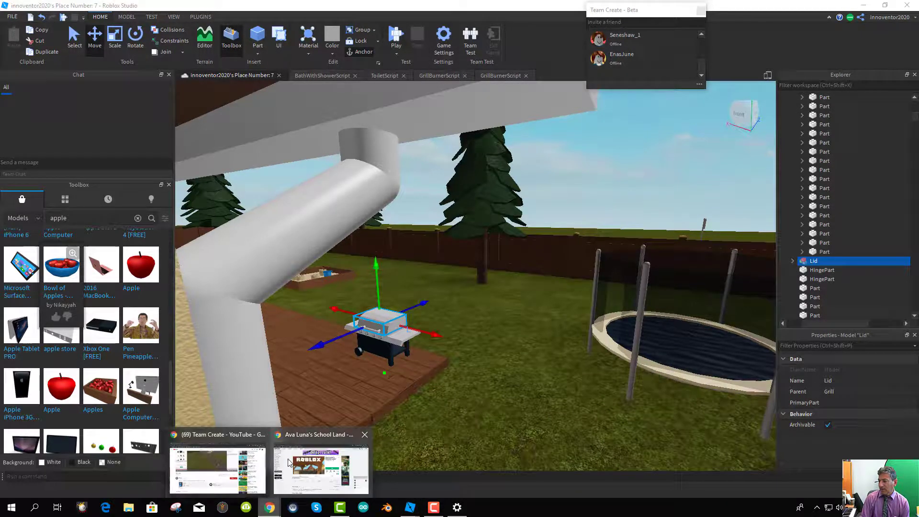
left_click(309, 441)
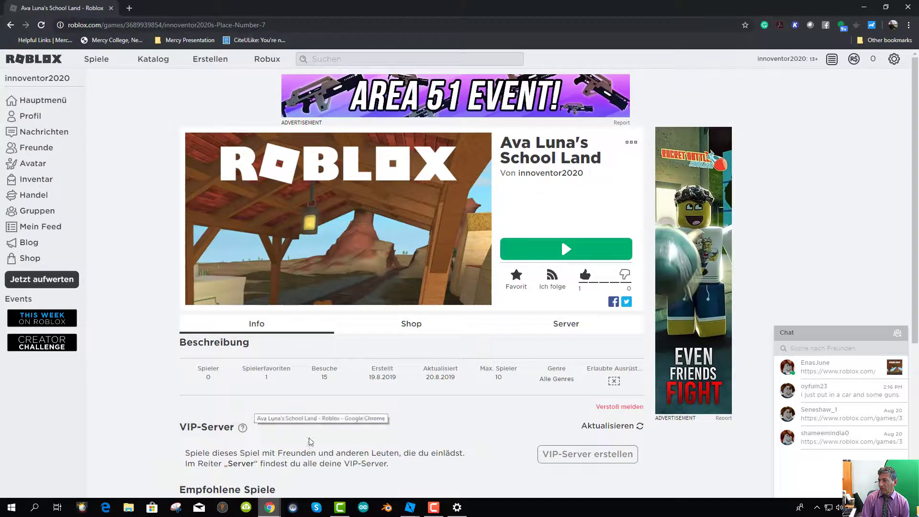
left_click(130, 8)
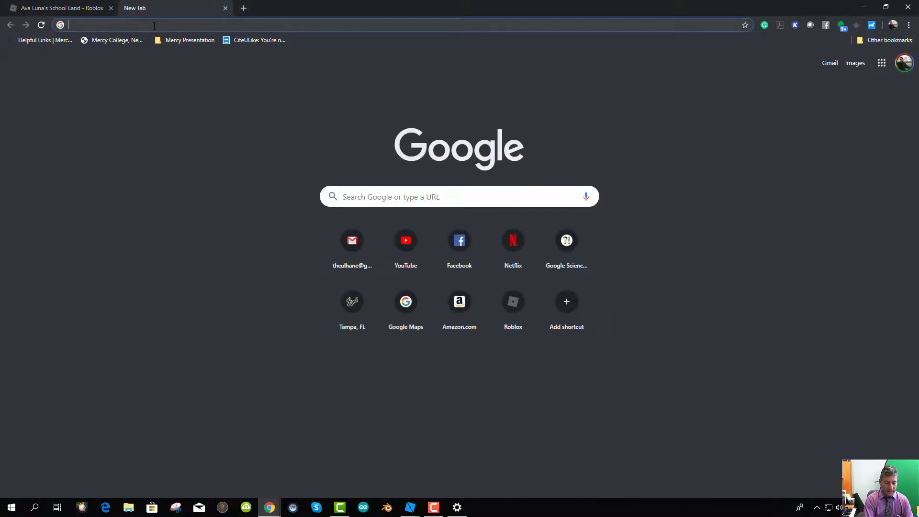
type("3D warehous")
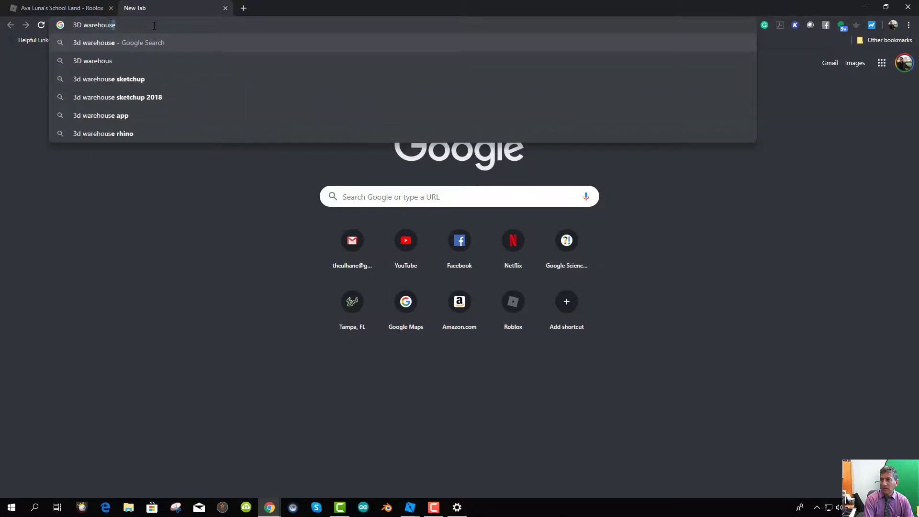
key("Return")
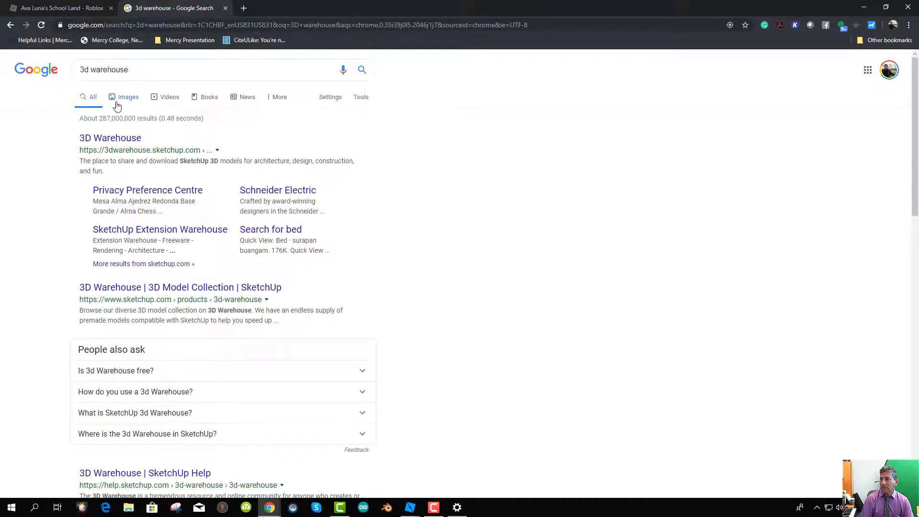
left_click(106, 140)
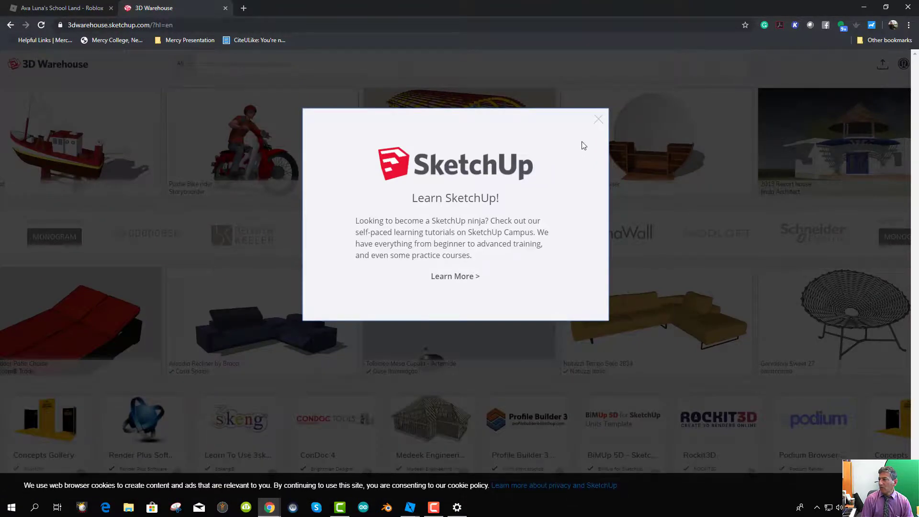
- Dismiss the Learn SketchUp pop-up, search 3D Warehouse for "ibc", and open the IBC Tank model's page
left_click(598, 119)
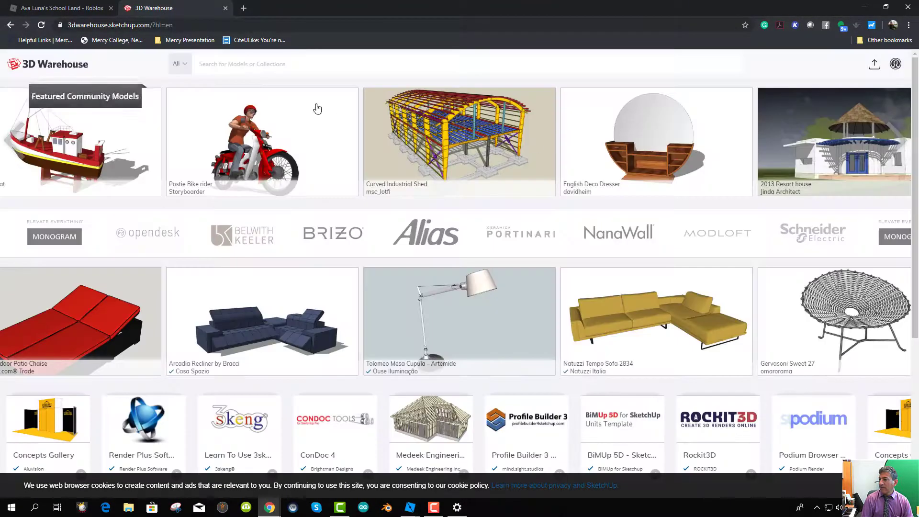
left_click(223, 74)
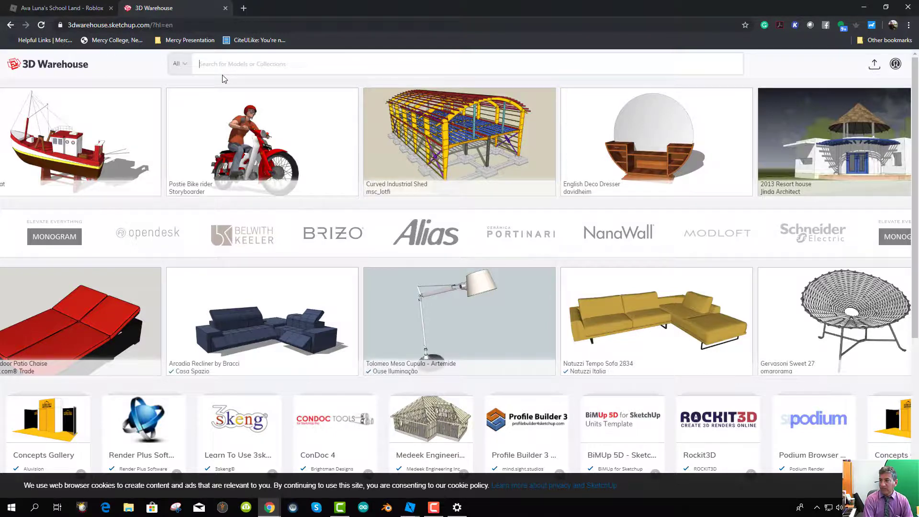
type("ibc")
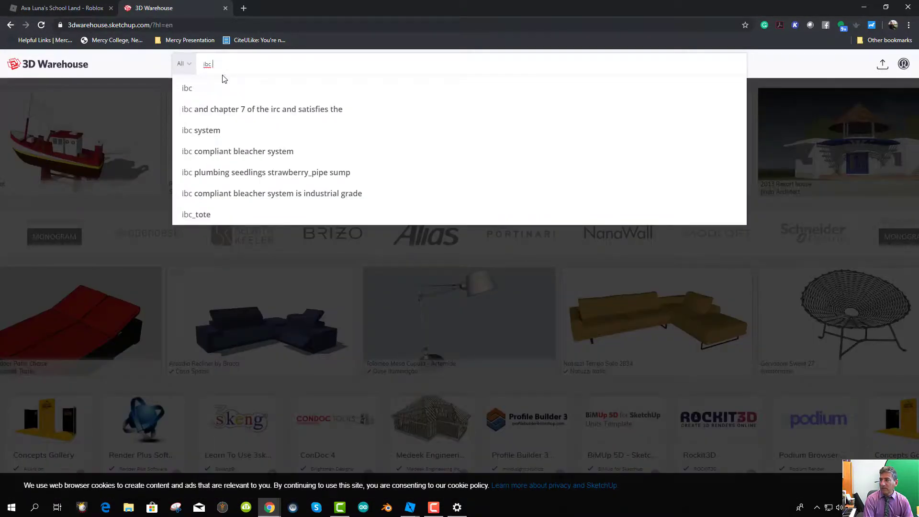
key("Return")
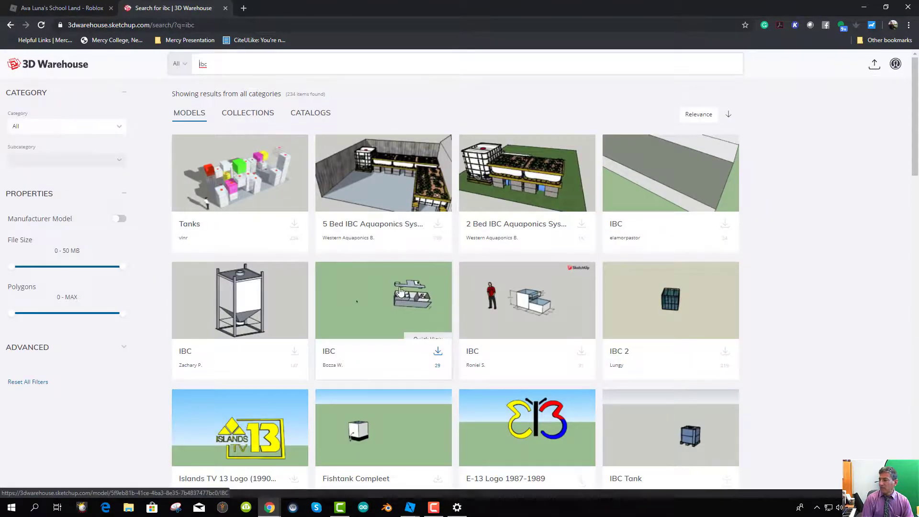
scroll(516, 322, "down", 2)
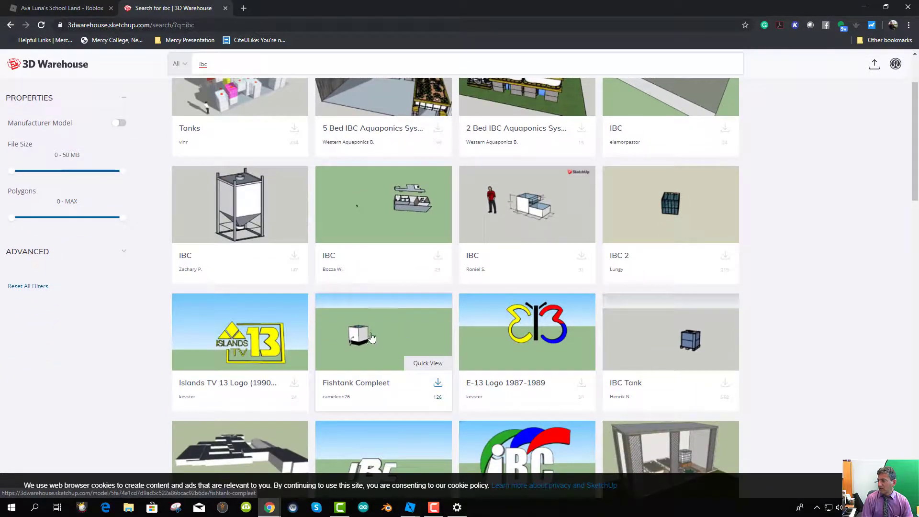
scroll(368, 339, "down", 2)
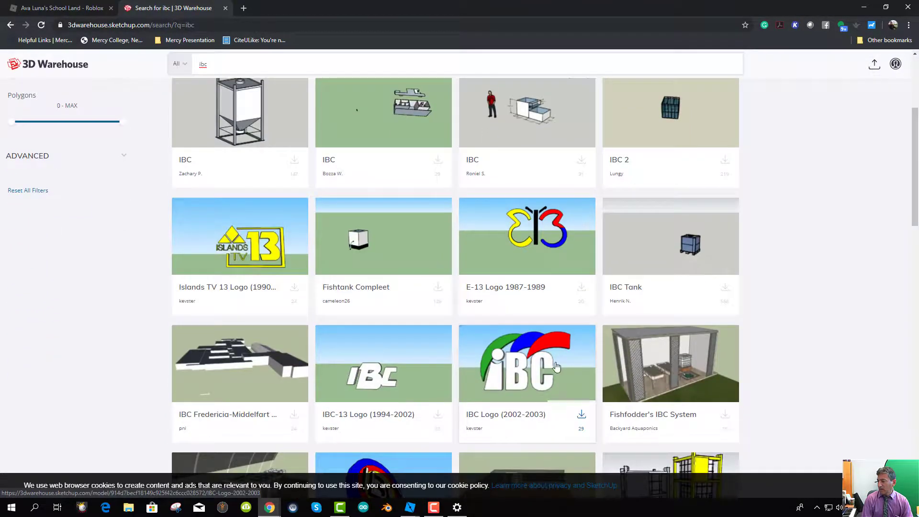
left_click(675, 249)
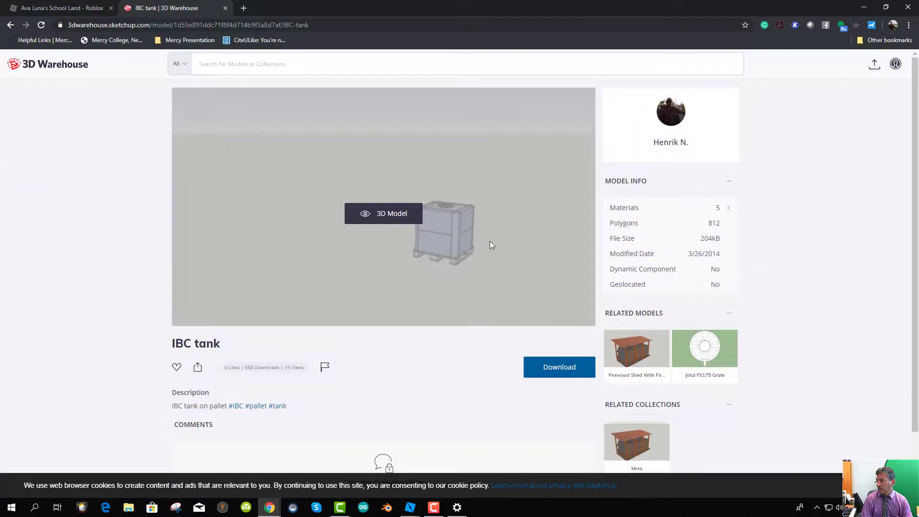
- Download the IBC tank as a zipped DAE model, accepting the terms of use, and show the archive in its folder
left_click(581, 369)
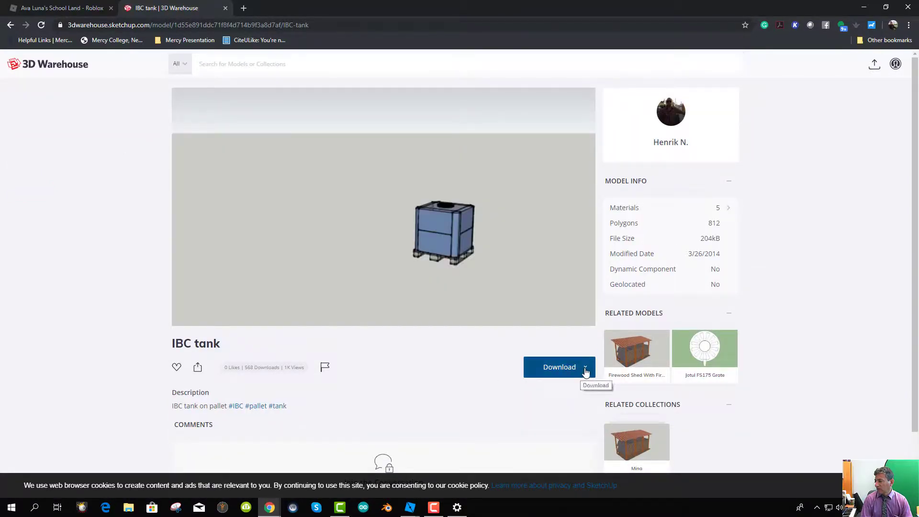
left_click(560, 436)
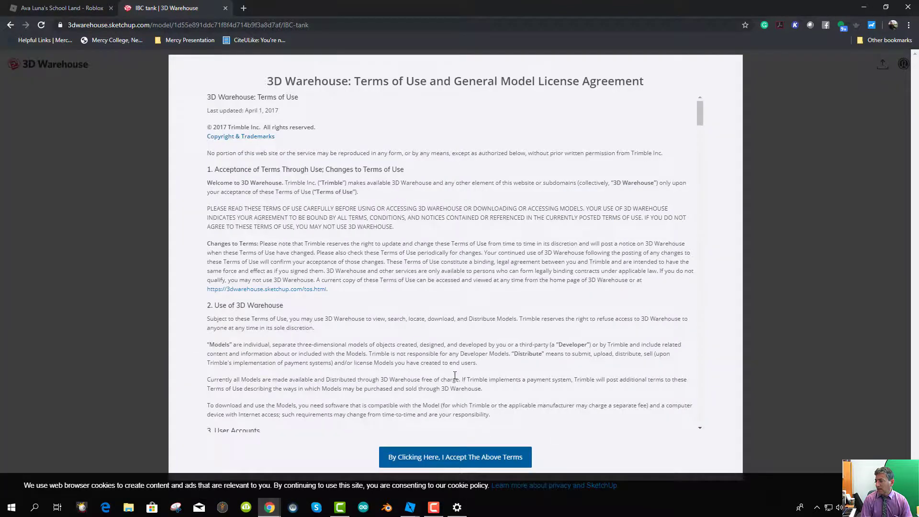
left_click(485, 462)
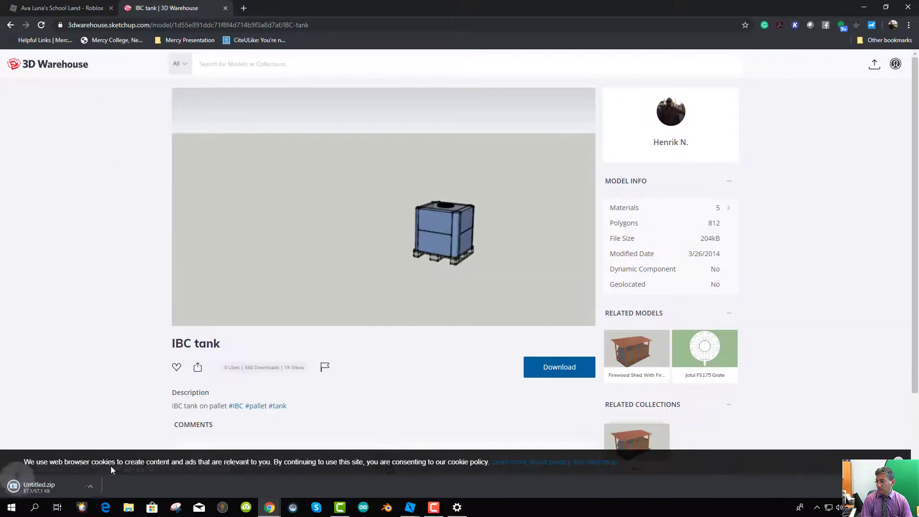
right_click(38, 490)
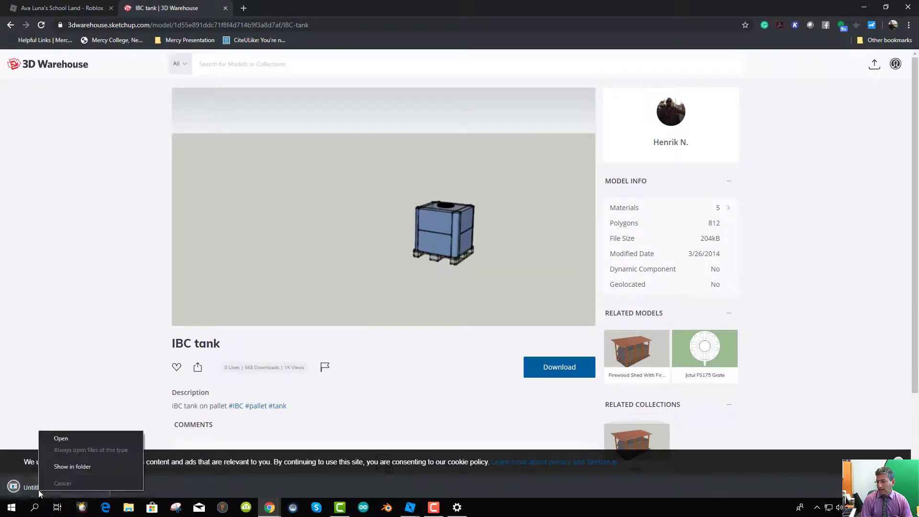
left_click(61, 467)
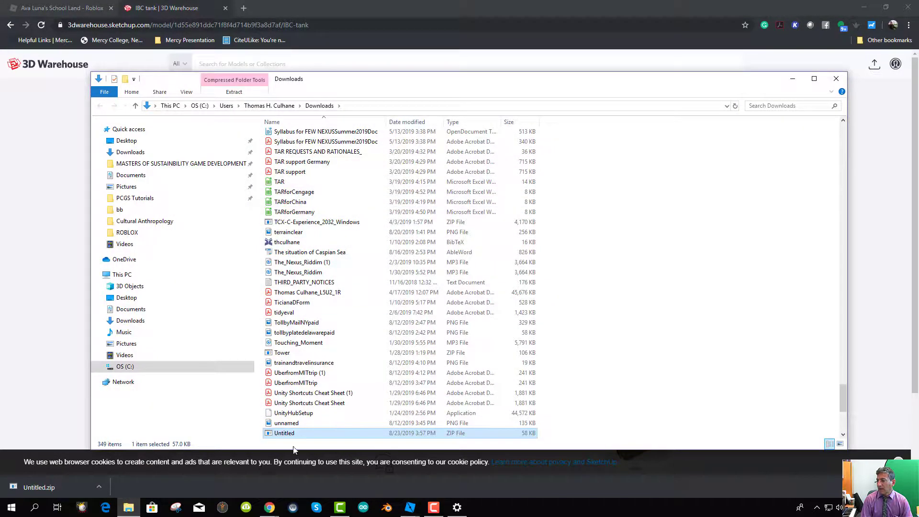
- Rename the downloaded Untitled archive to "IBC Tank Low Poly" and copy it
left_click(284, 433)
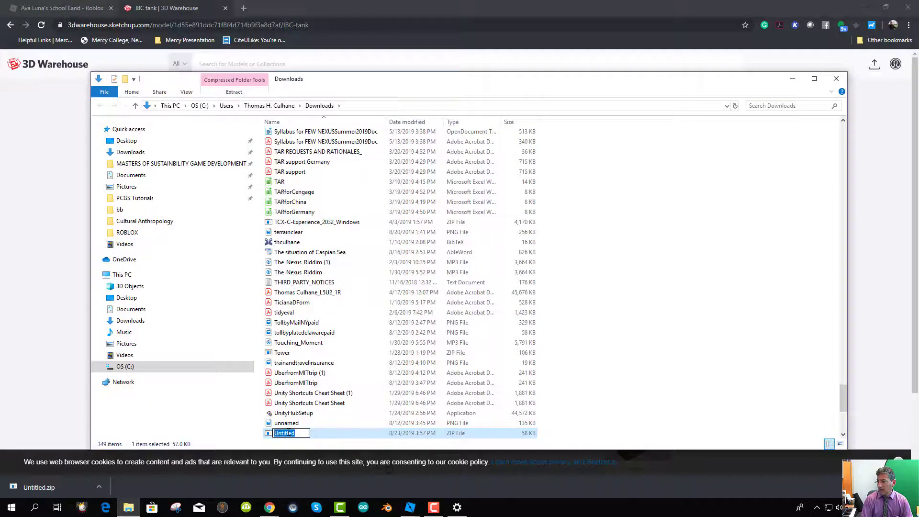
type("IBC")
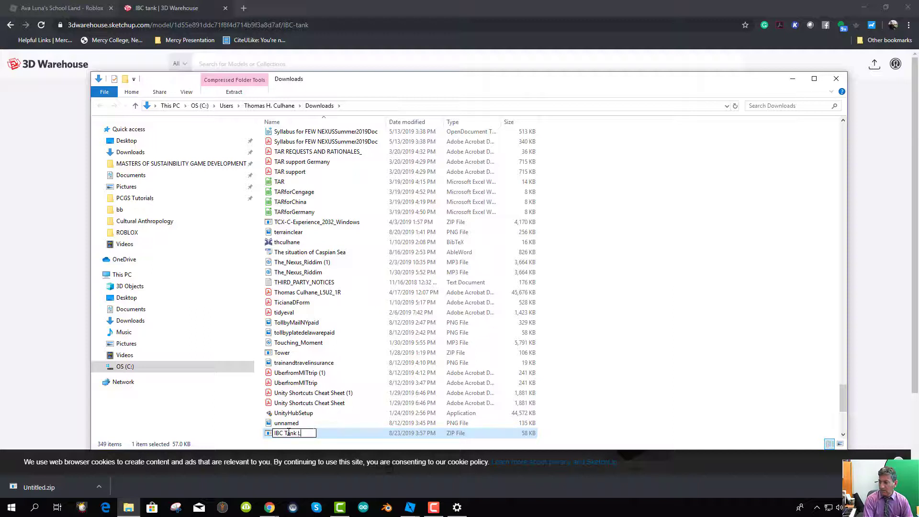
type("Tank Low Poly")
key("Return")
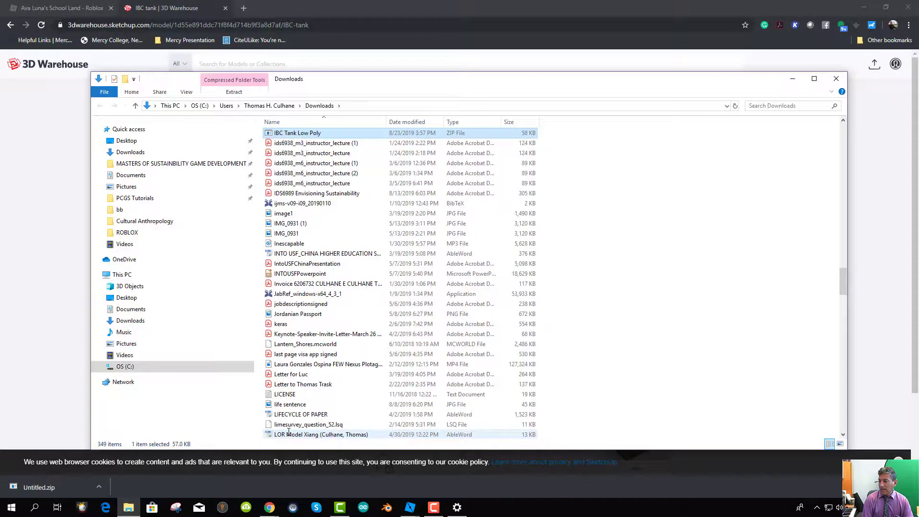
right_click(271, 136)
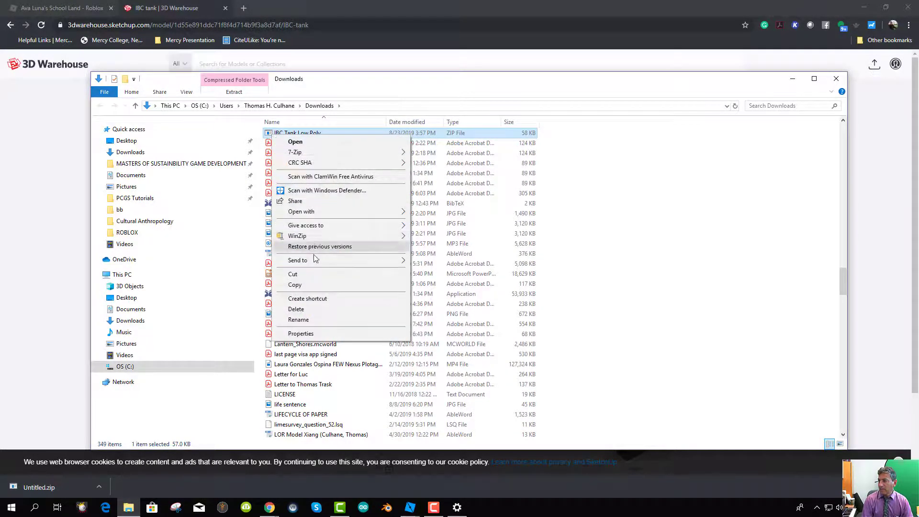
left_click(294, 283)
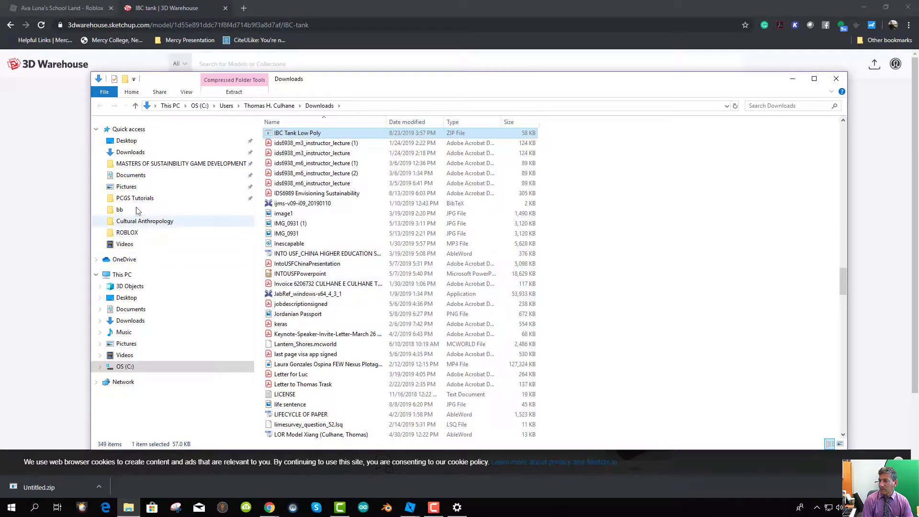
- Create a folder named "Sustainability Assets" inside the ROBLOX folder
left_click(133, 233)
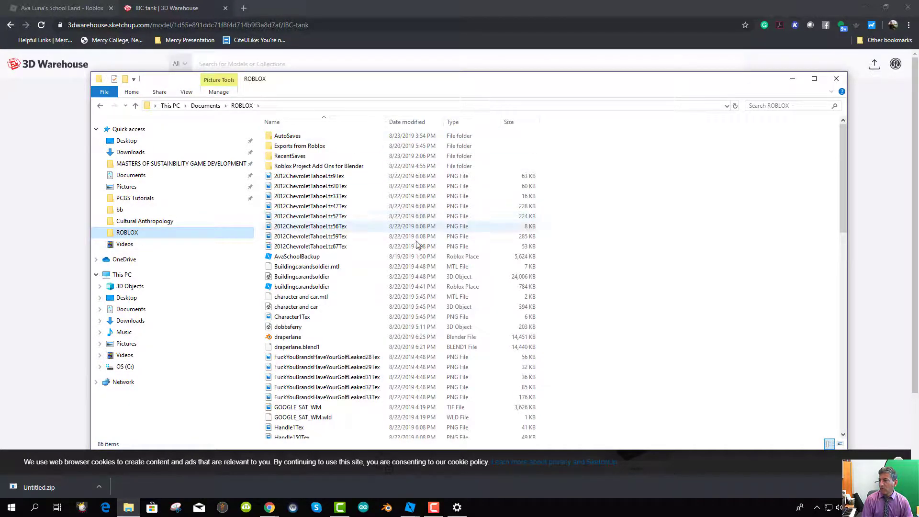
right_click(584, 232)
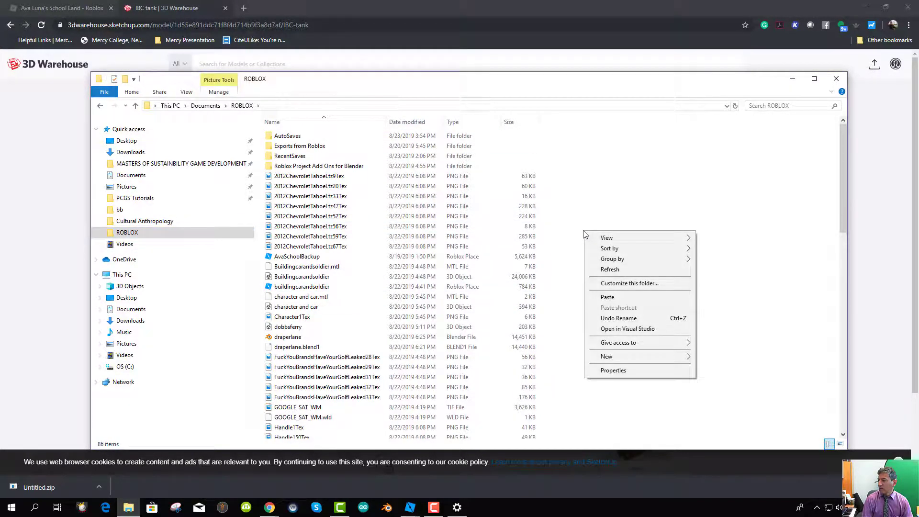
mouse_move(651, 360)
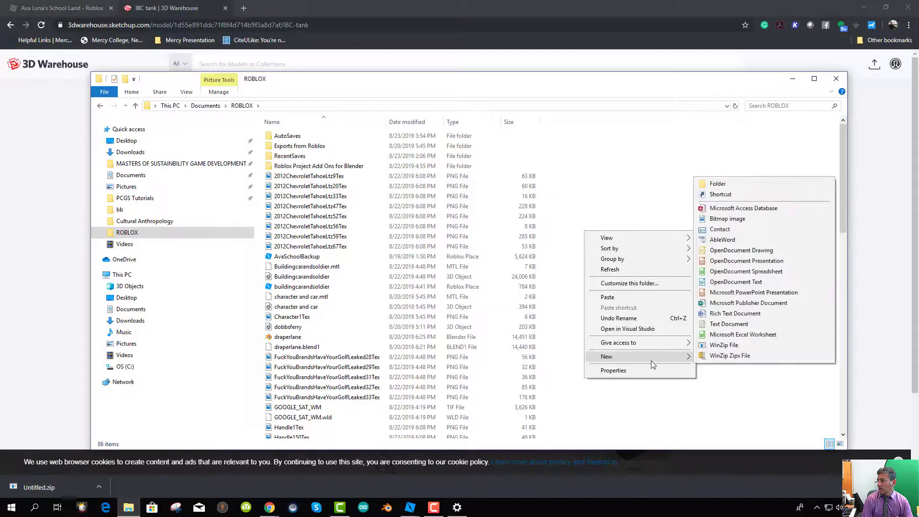
left_click(730, 186)
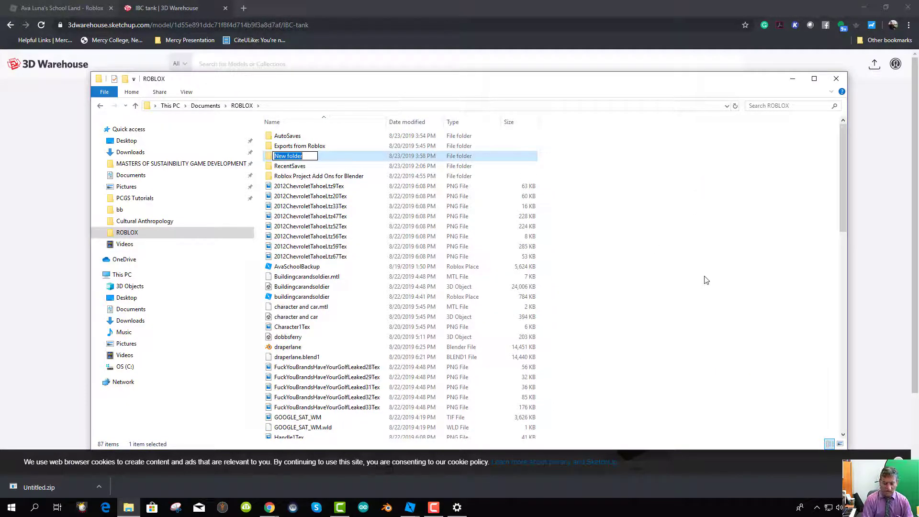
type("Sustainability ")
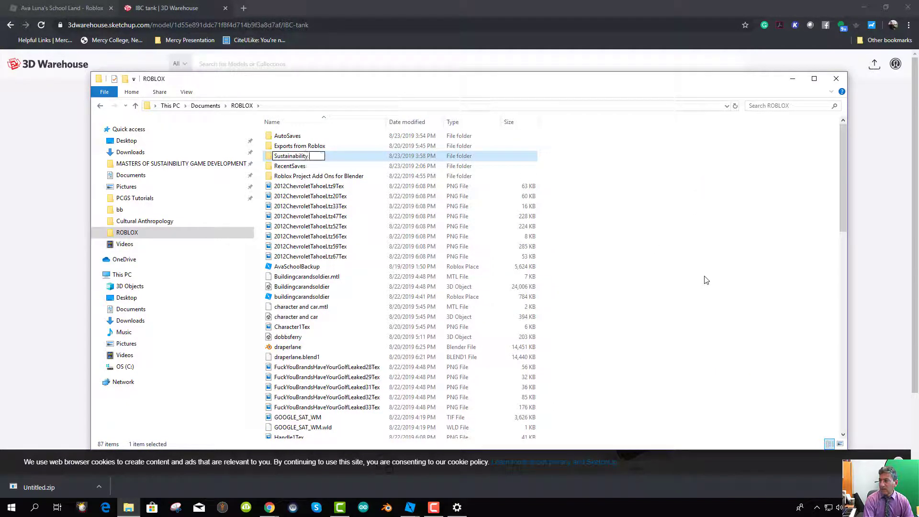
type("Asse")
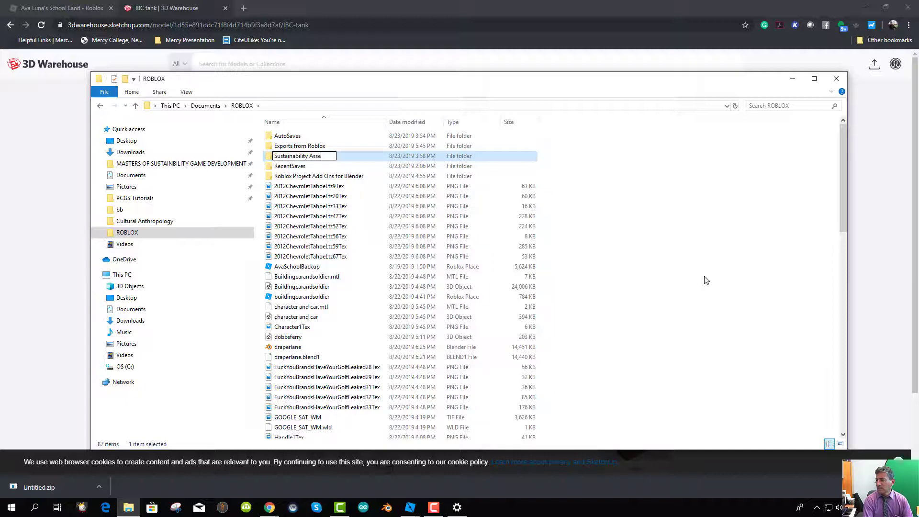
type("ts")
key("Return")
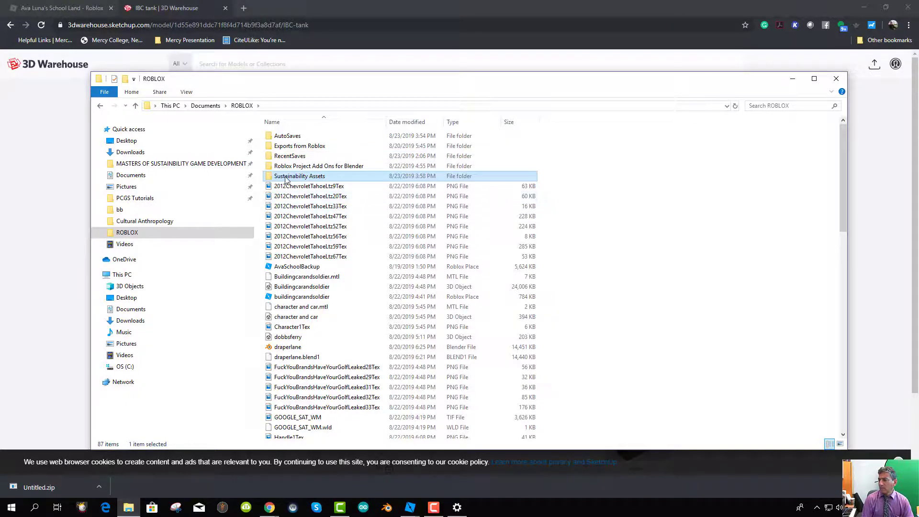
- Paste the copied IBC Tank Low Poly archive into the Sustainability Assets folder
double_click(271, 177)
right_click(314, 188)
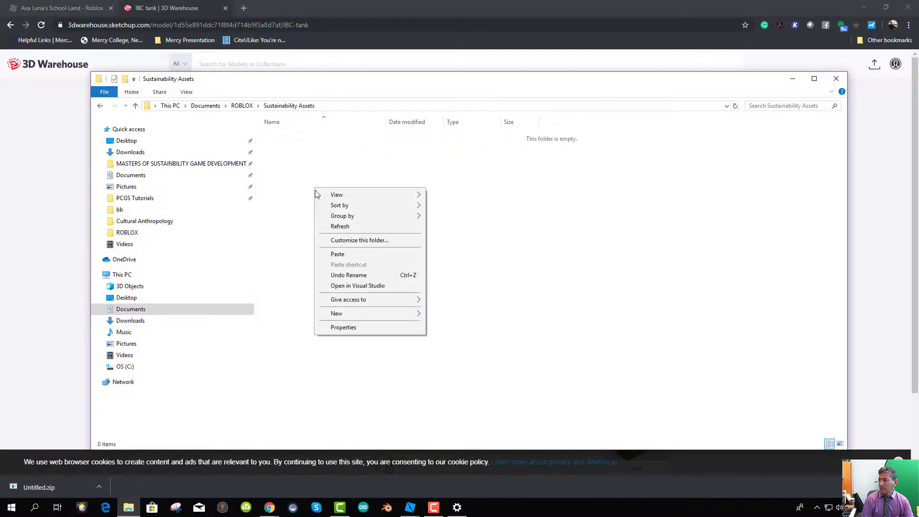
left_click(346, 252)
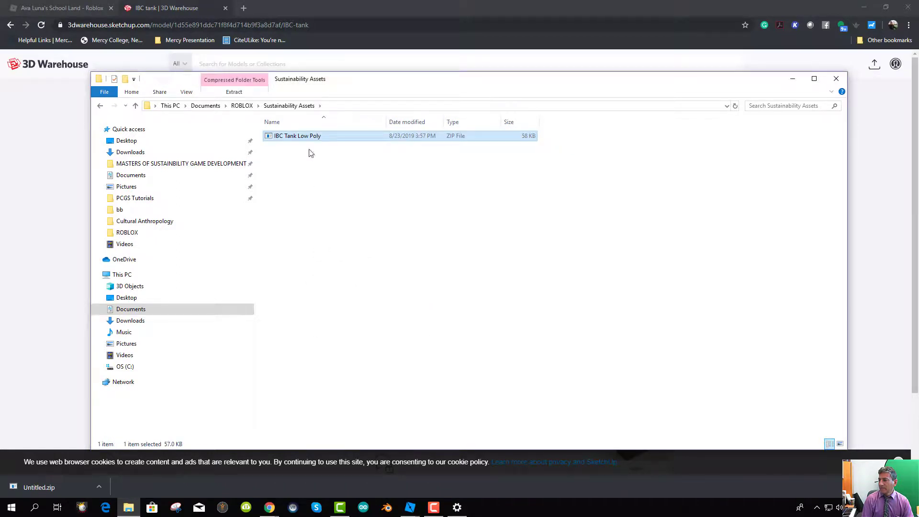
- Extract the IBC Tank Low Poly archive directly into the current folder with 7-Zip and select the extracted model.dae
right_click(270, 139)
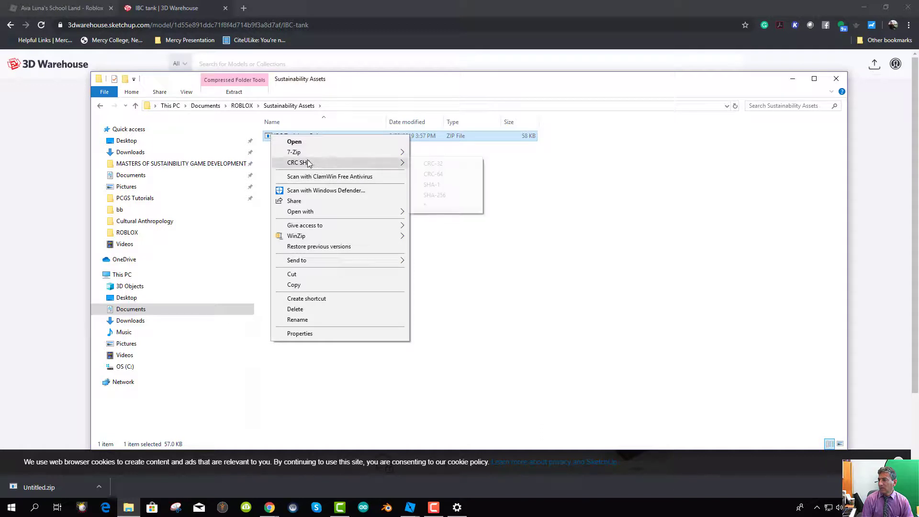
mouse_move(371, 153)
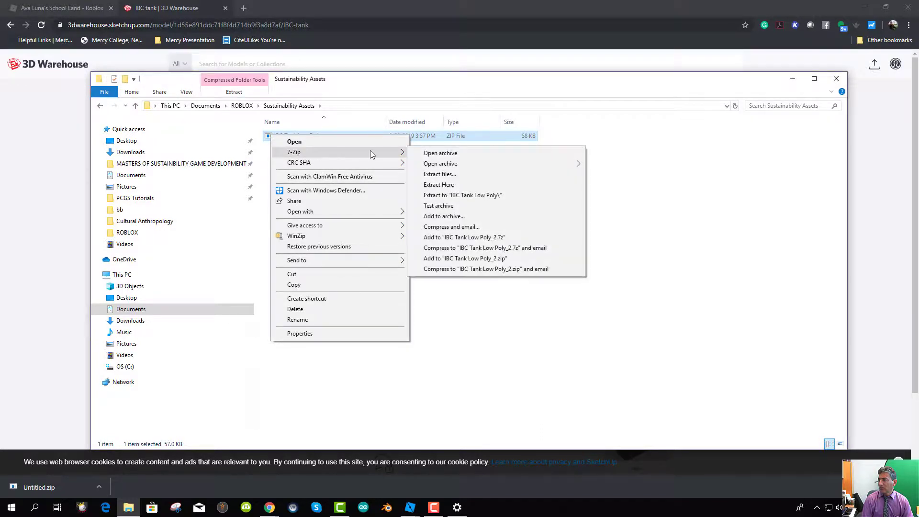
left_click(450, 187)
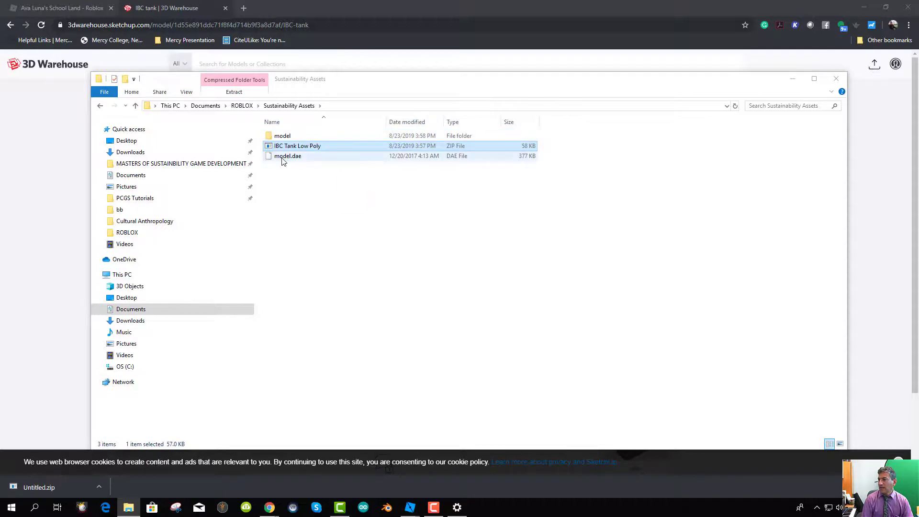
left_click(282, 158)
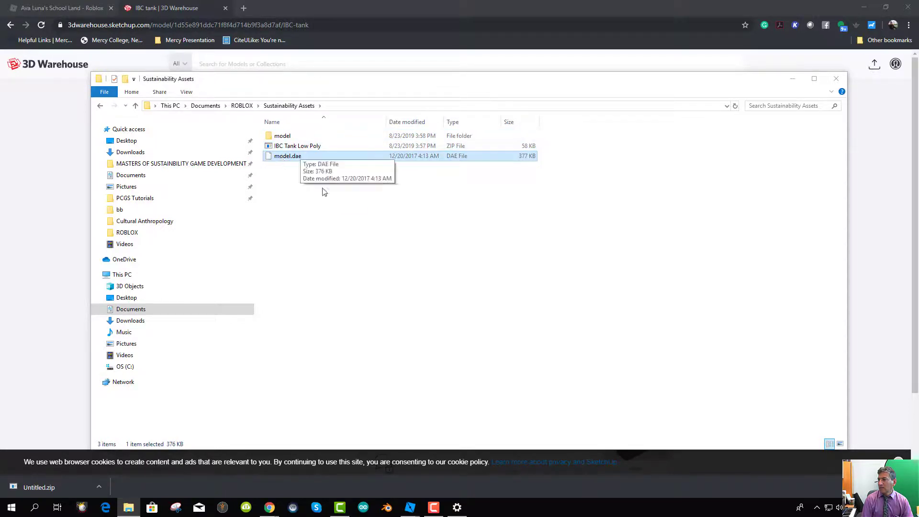
- Create a folder named "IBC Tank Low Poly" inside Sustainability Assets
right_click(288, 190)
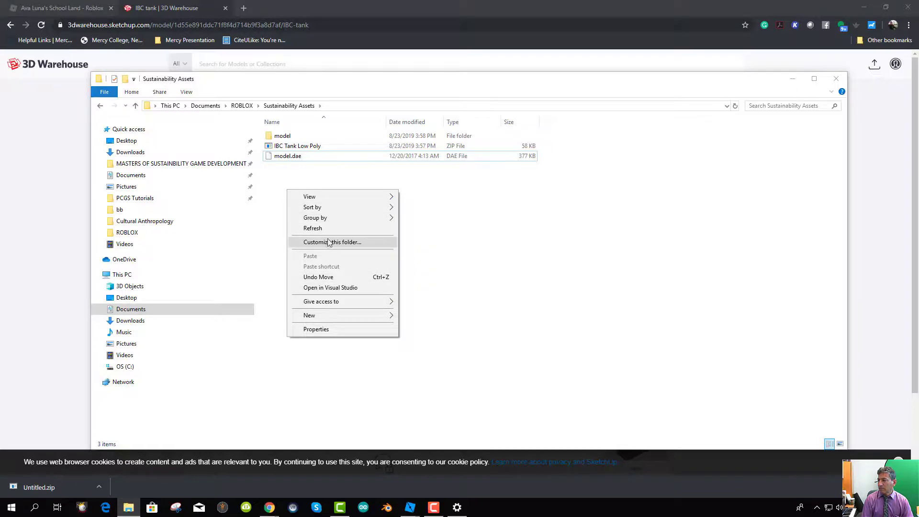
mouse_move(325, 315)
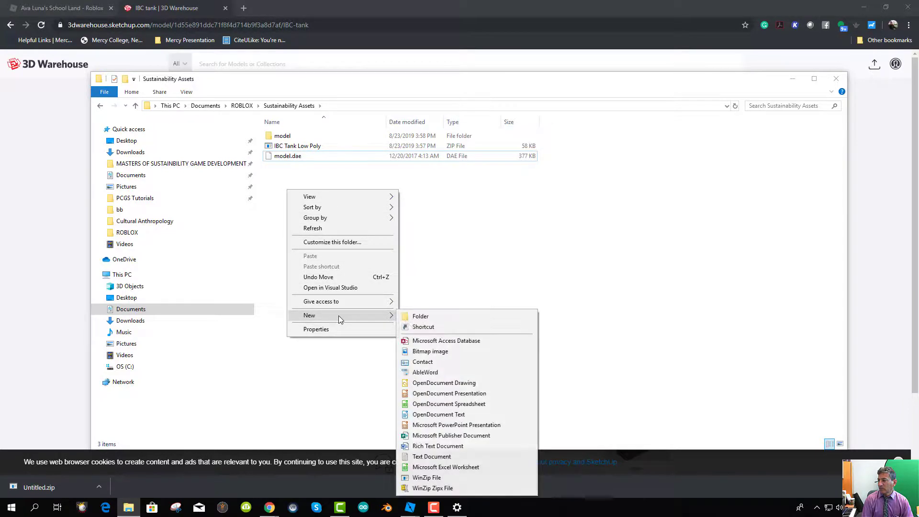
left_click(416, 315)
type("IBC Lo")
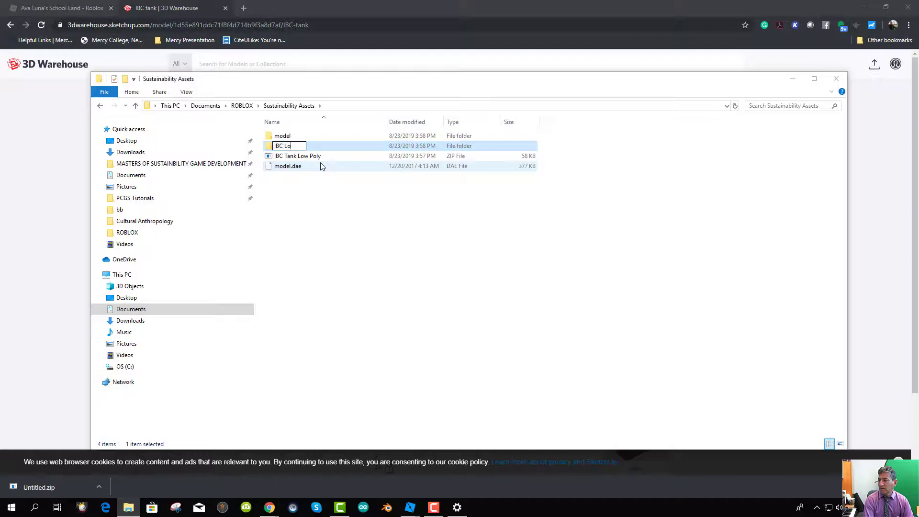
key("BackSpace")
key("BackSpace")
key("BackSpace")
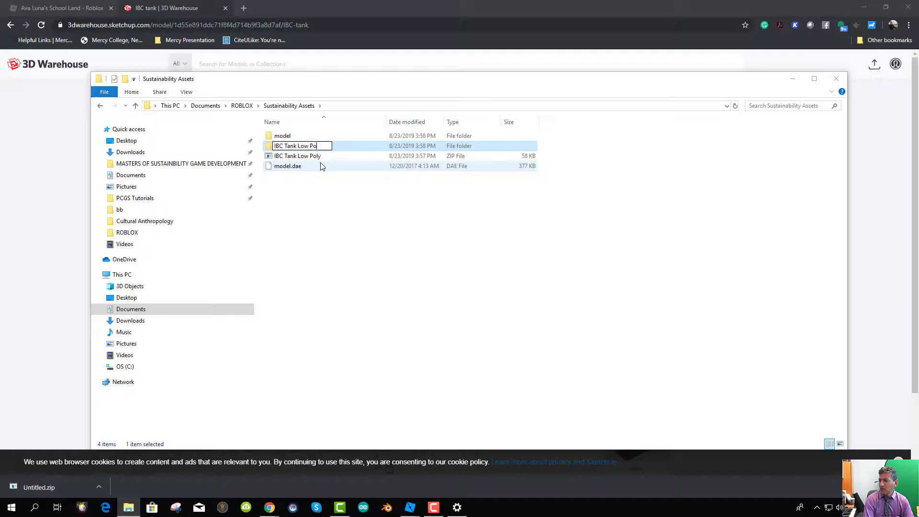
left_click(311, 205)
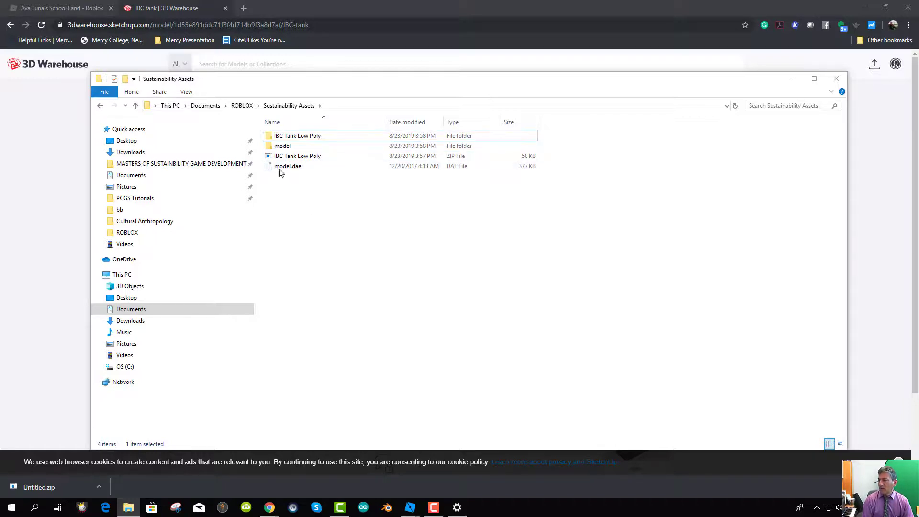
- Move model.dae and the model folder into the IBC Tank Low Poly folder and open that folder
left_click_drag(277, 171, 279, 149)
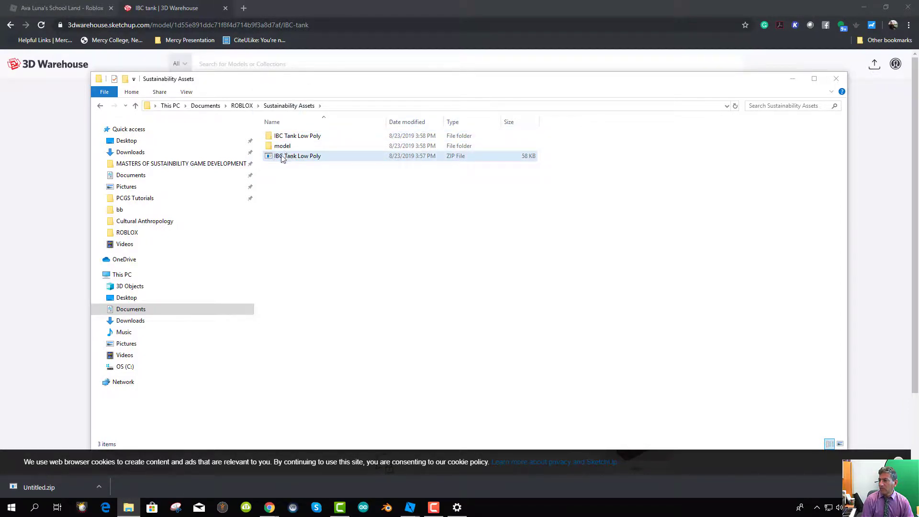
left_click_drag(277, 147, 272, 137)
double_click(277, 137)
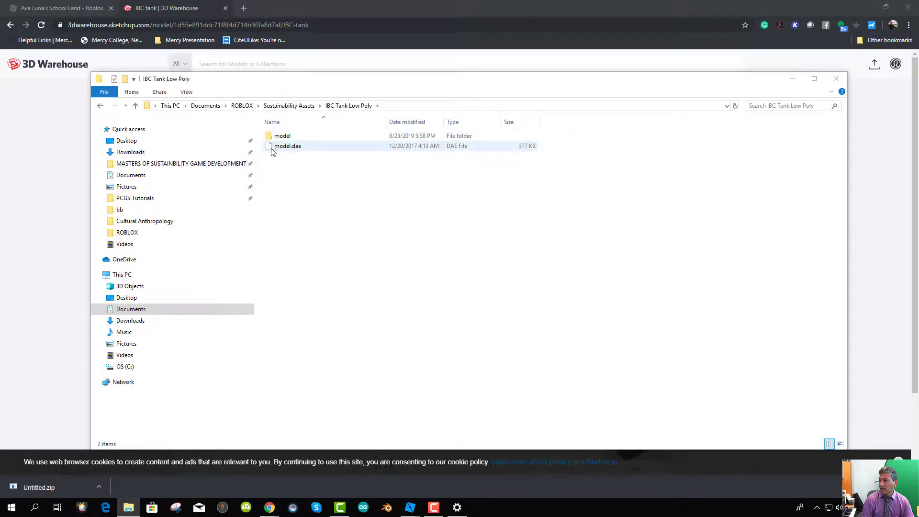
- Rename the model.dae file as IBCLowPoly.dae
left_click(284, 149)
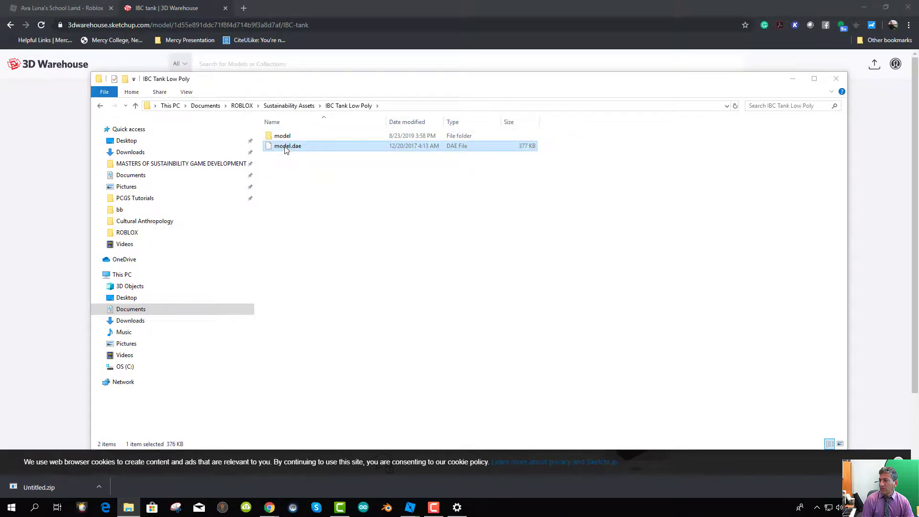
left_click(285, 149)
right_click(284, 149)
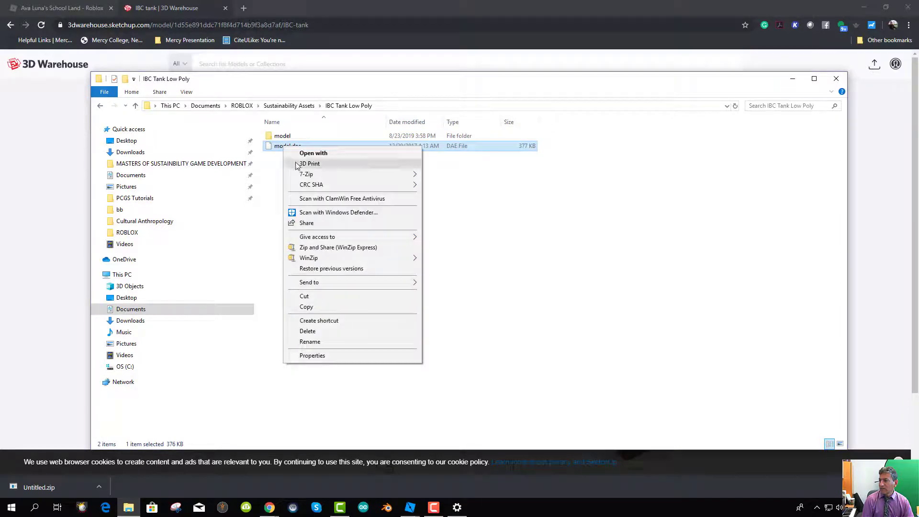
left_click(318, 341)
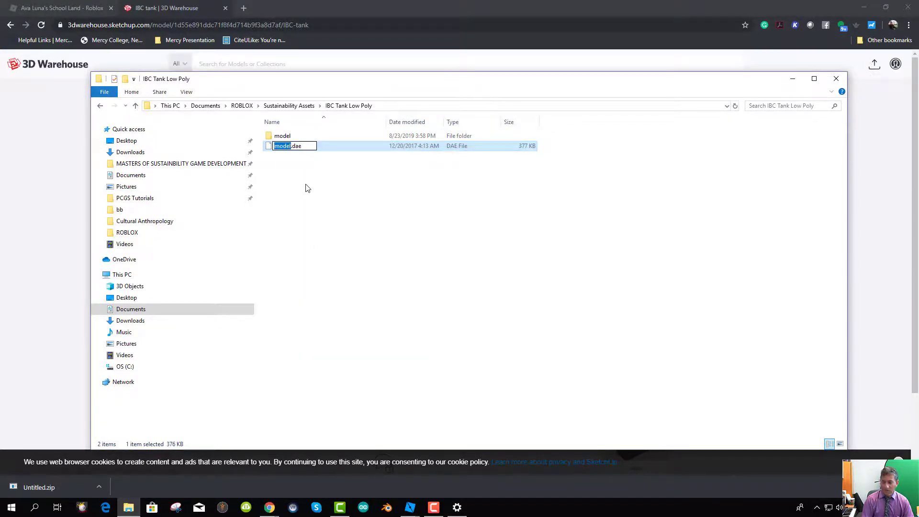
type("IB")
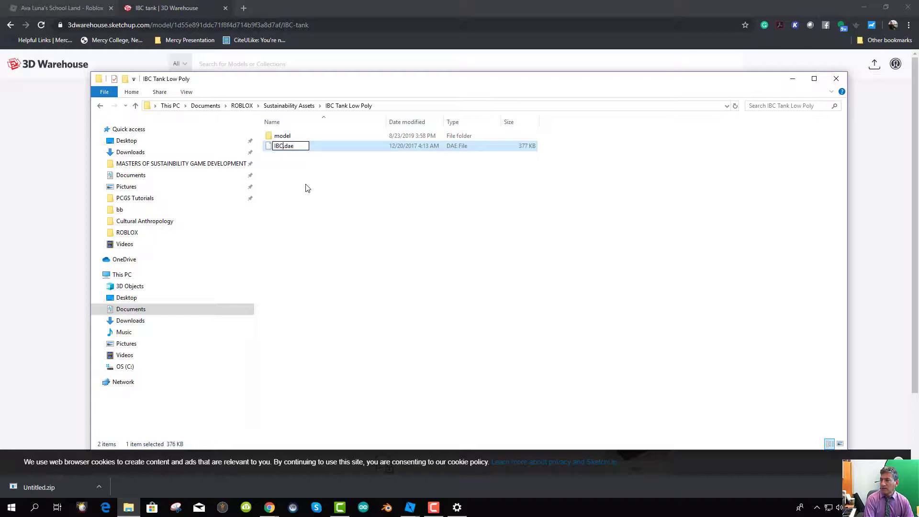
type("C")
key("BackSpace")
key("BackSpace")
key("BackSpace")
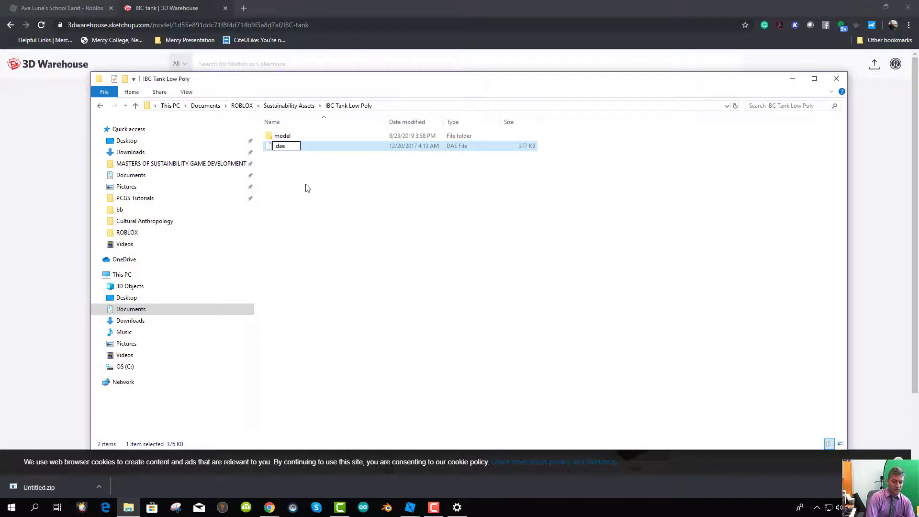
type("IB")
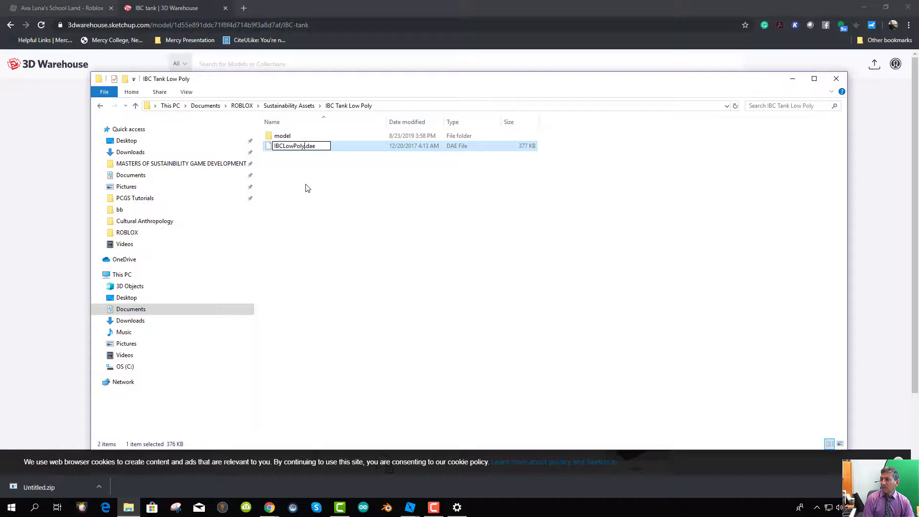
type("CLowPoly")
left_click(307, 187)
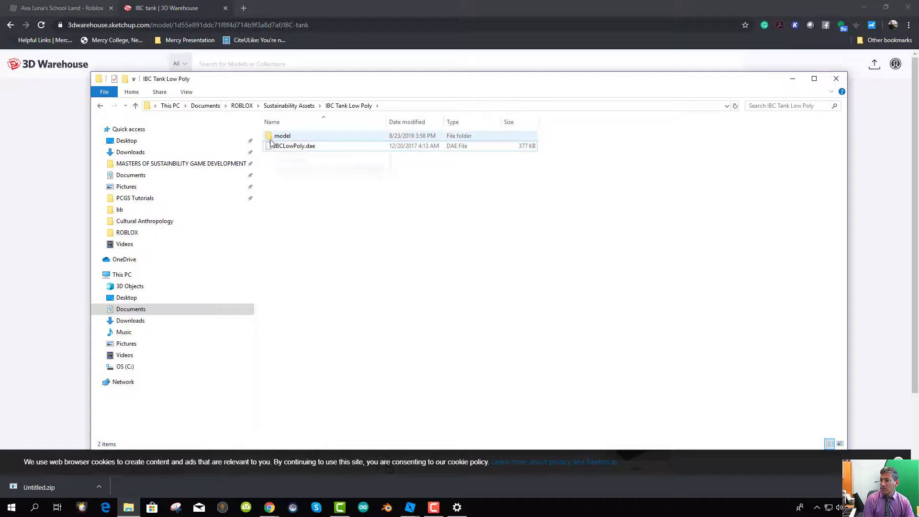
- Examine the texture images inside the model folder and return to the IBC Tank Low Poly folder
left_click(269, 140)
double_click(270, 139)
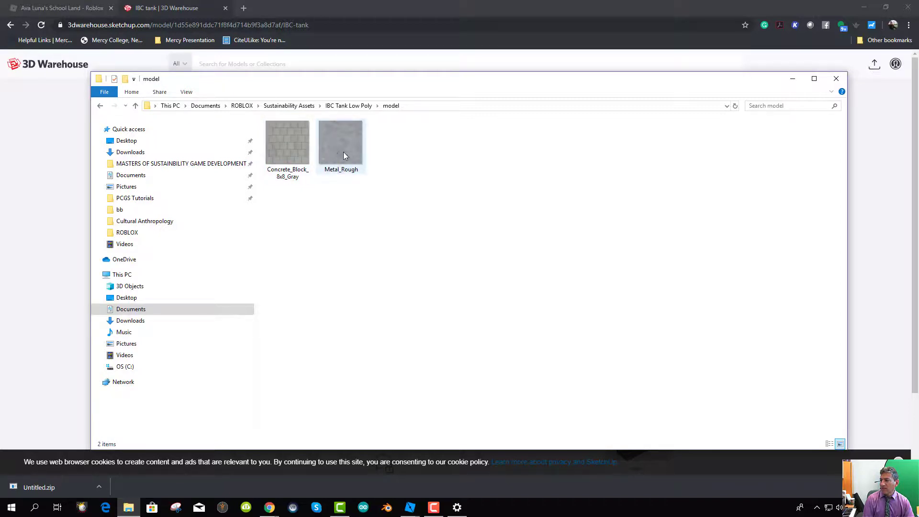
left_click(339, 107)
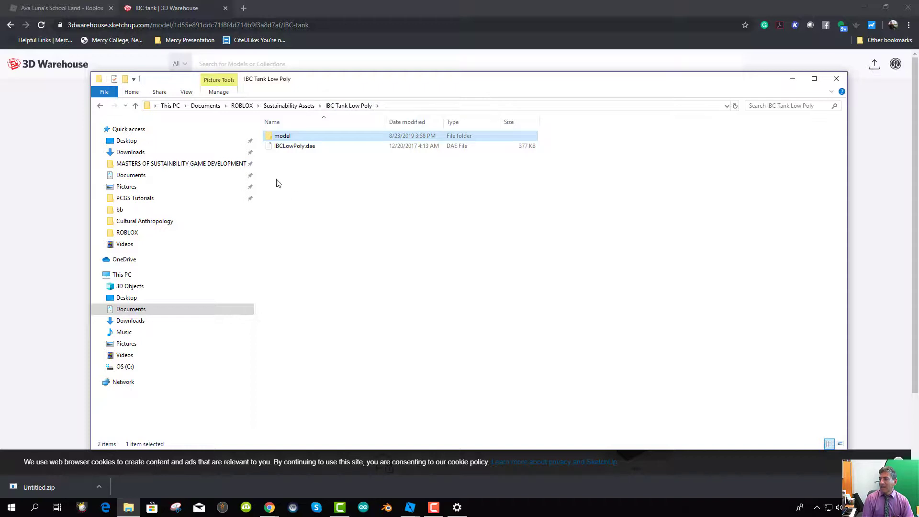
- Switch to Blender and delete the default cube from the scene
left_click(387, 508)
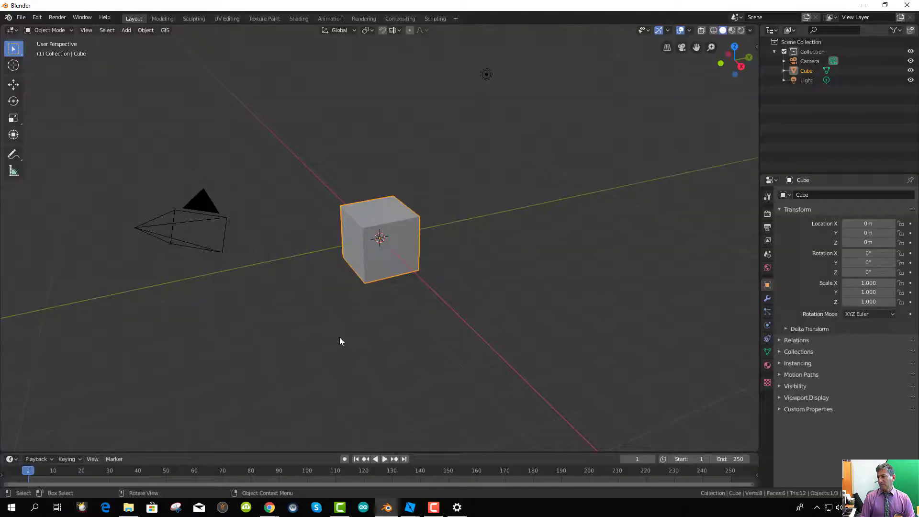
key("x")
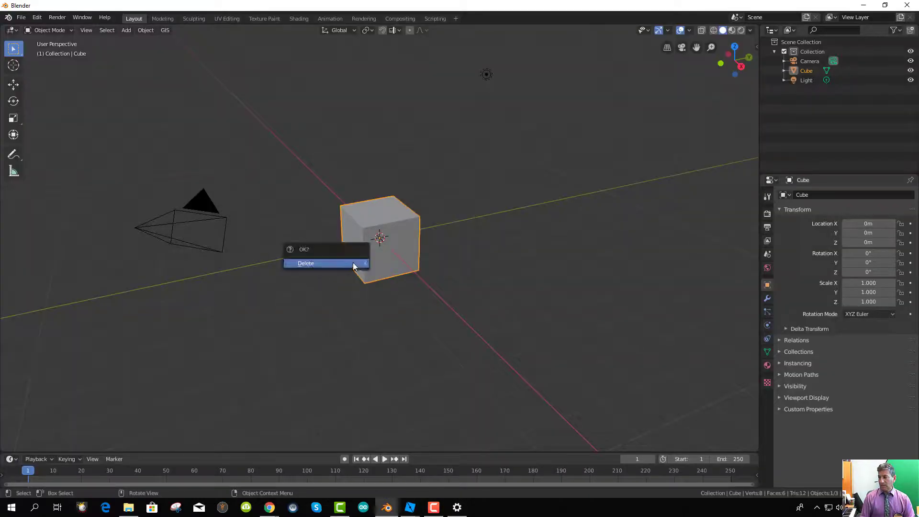
left_click(348, 263)
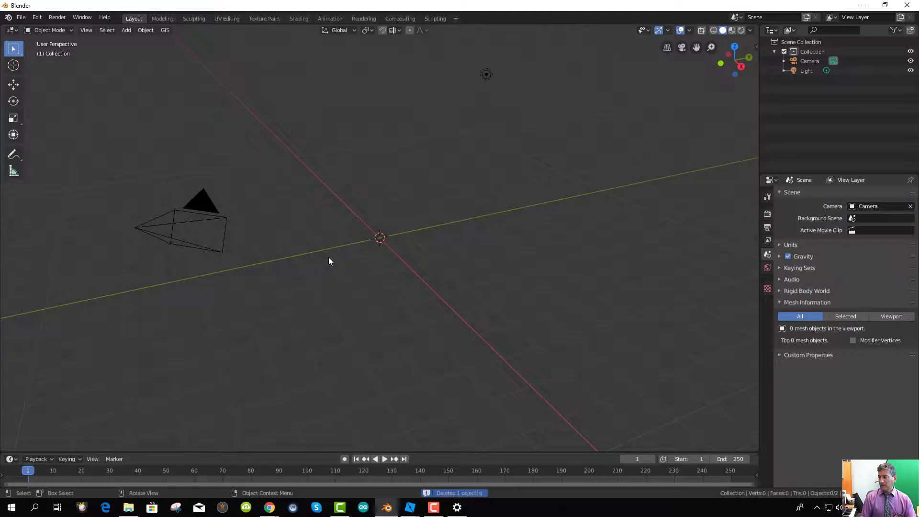
- Import IBCLowPoly.dae as a Collada file from the ROBLOX folder's Sustainability Assets > IBC Tank Low Poly subfolder
left_click(22, 19)
mouse_move(36, 149)
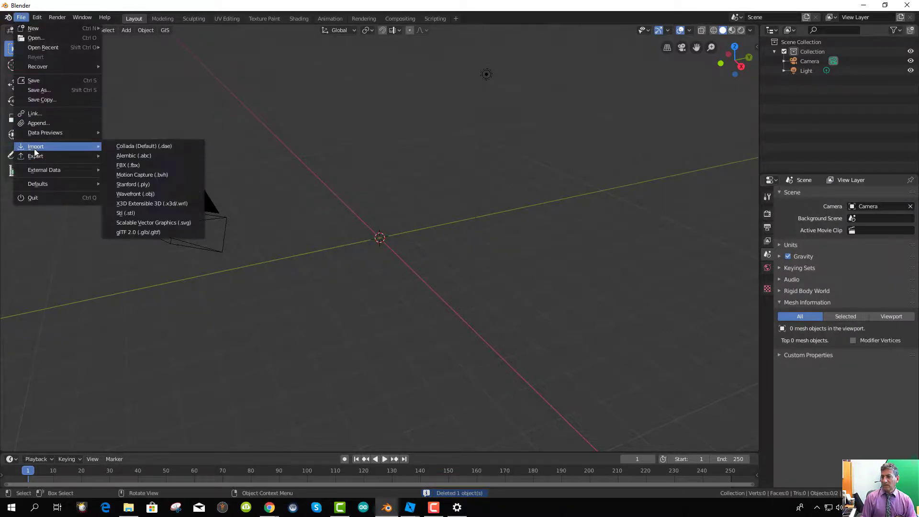
left_click(138, 144)
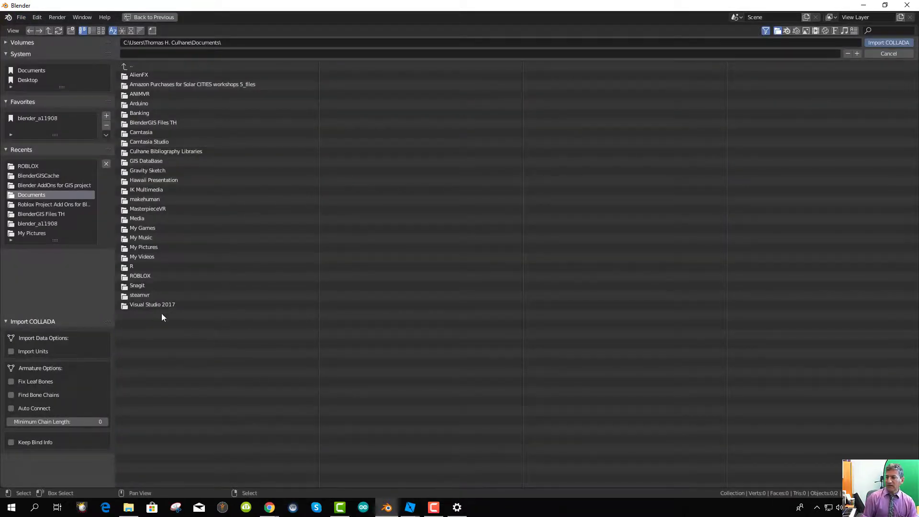
left_click(19, 166)
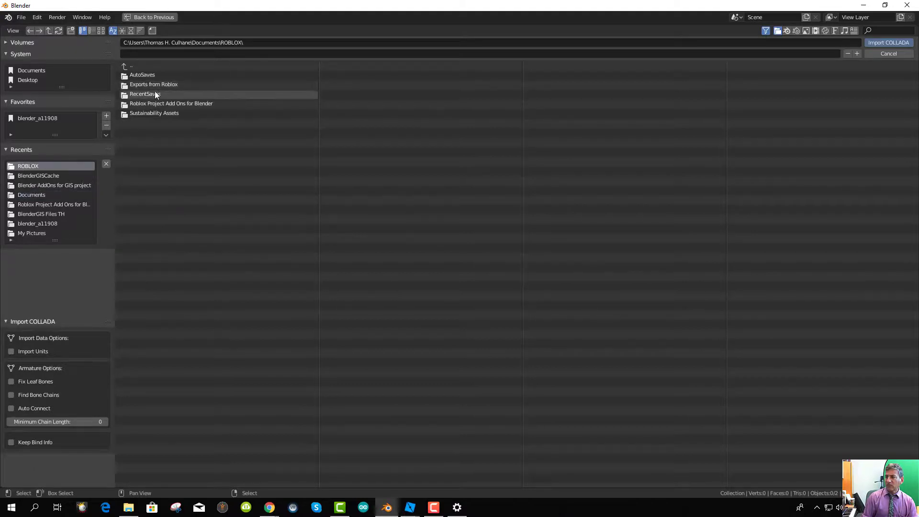
left_click(142, 113)
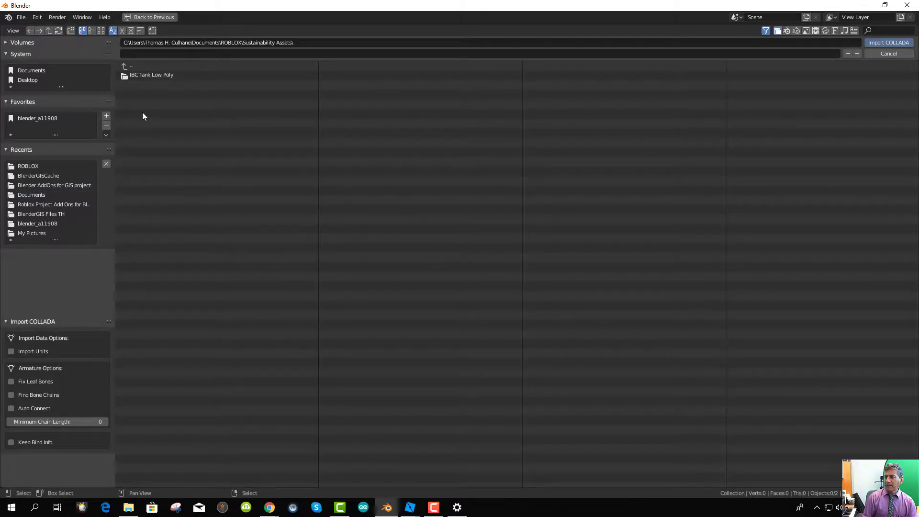
left_click(130, 76)
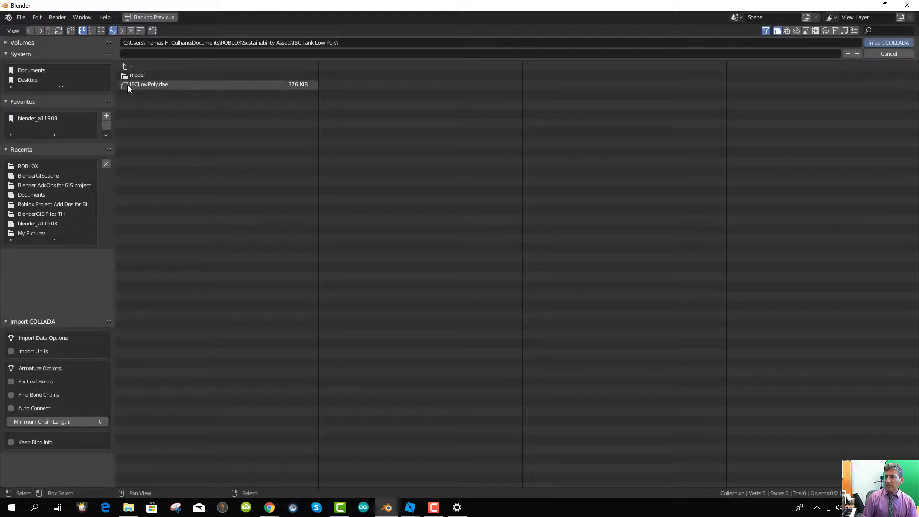
left_click(127, 85)
double_click(128, 85)
scroll(484, 274, "up", 3)
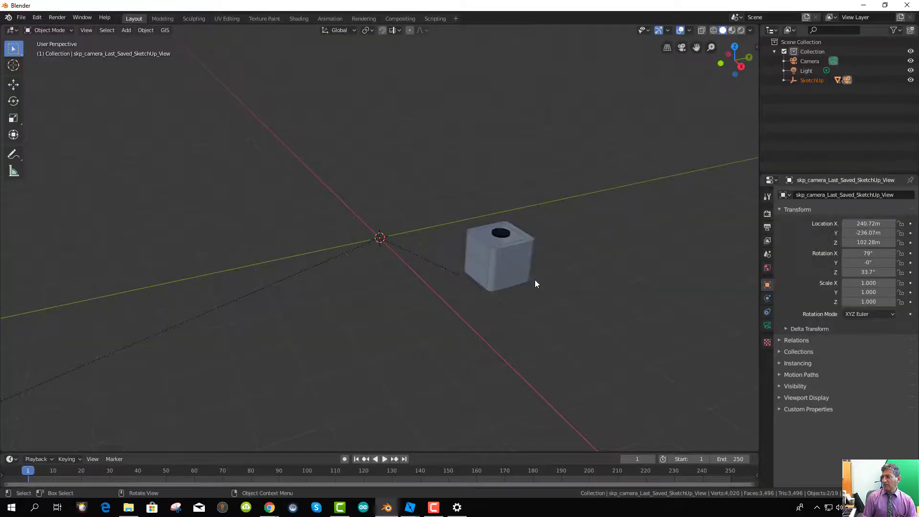
middle_click_drag(527, 283, 471, 267)
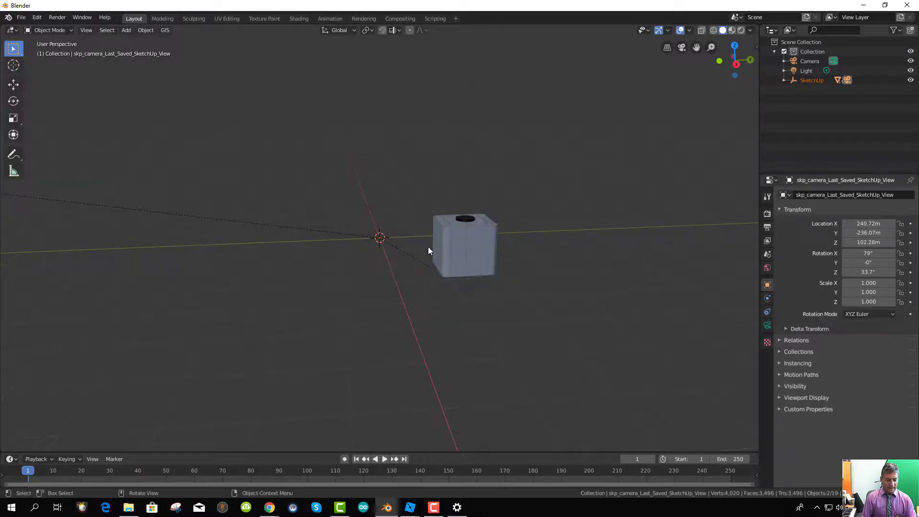
right_click(469, 253)
right_click(471, 243)
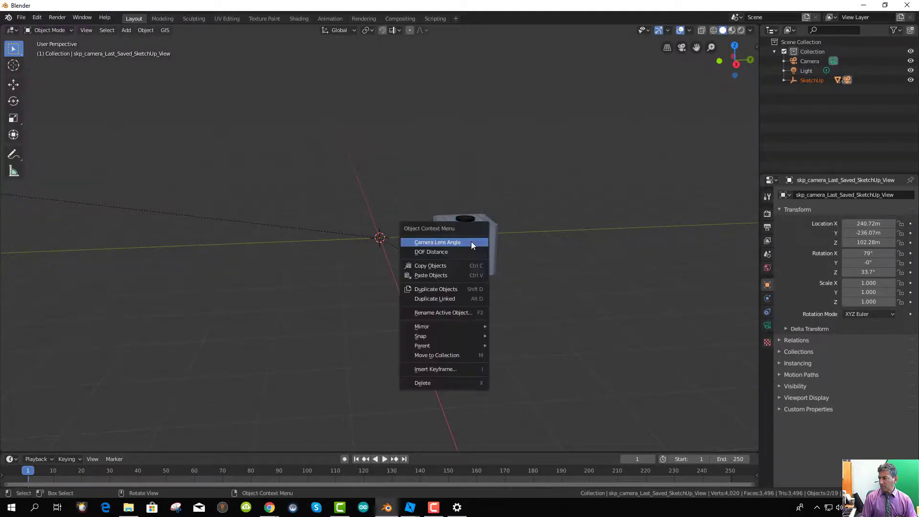
left_click(440, 176)
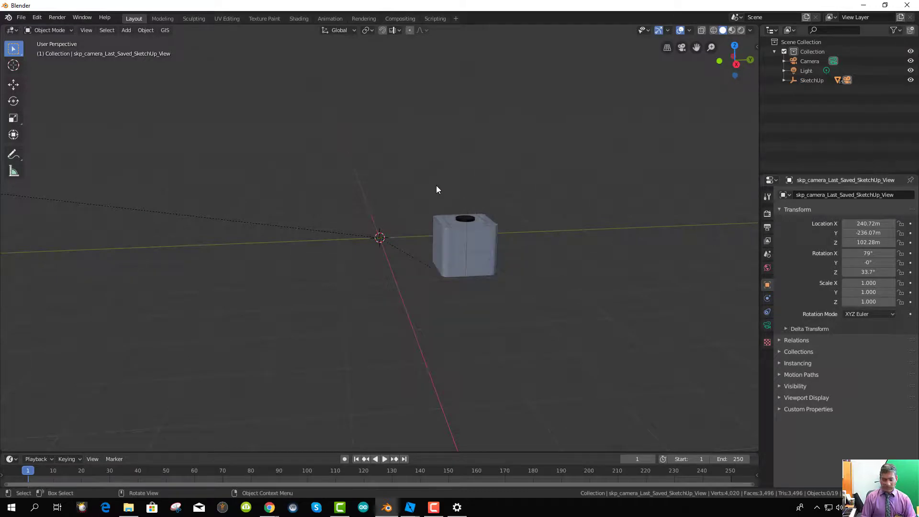
left_click_drag(400, 192, 570, 318)
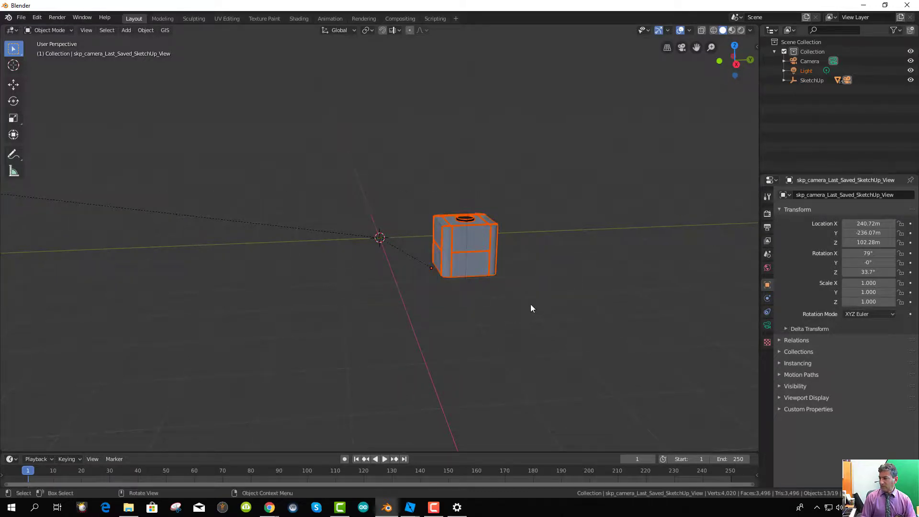
right_click(464, 251)
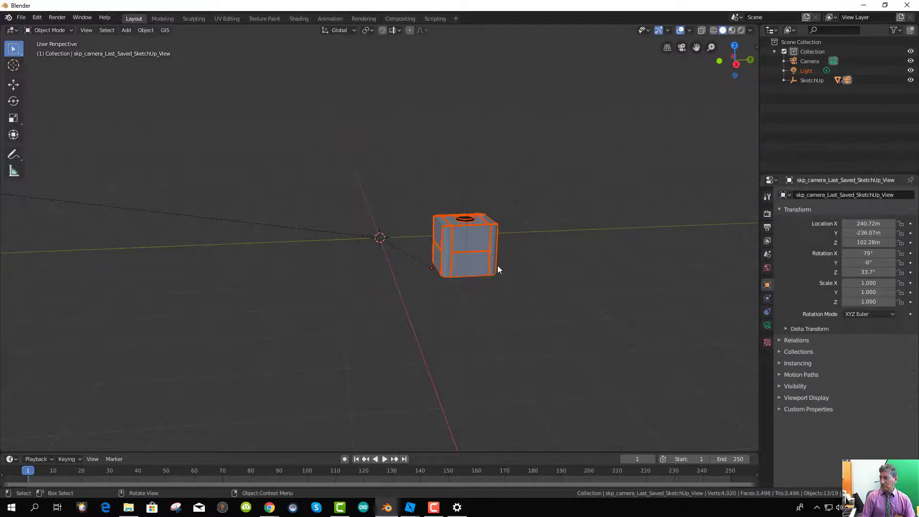
left_click(539, 251)
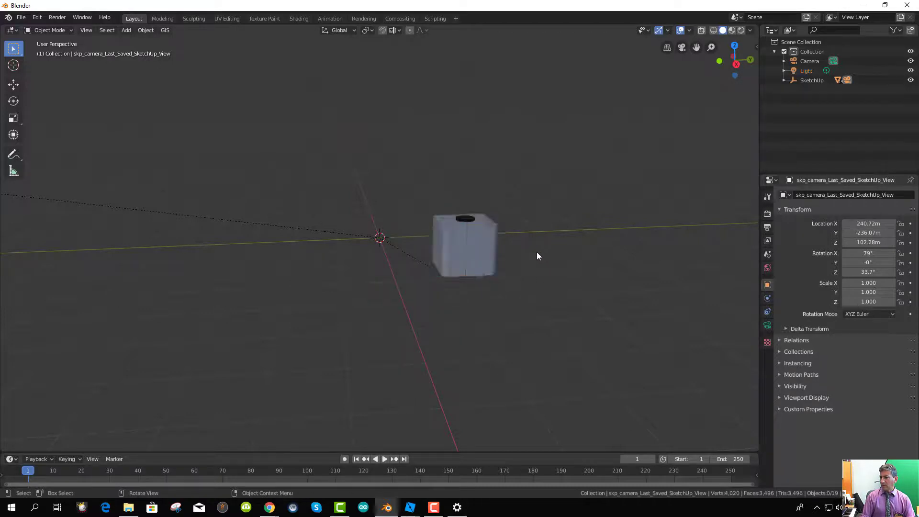
- Select the tank body and set its origin with Origin to Geometry
left_click(467, 259)
left_click(466, 259)
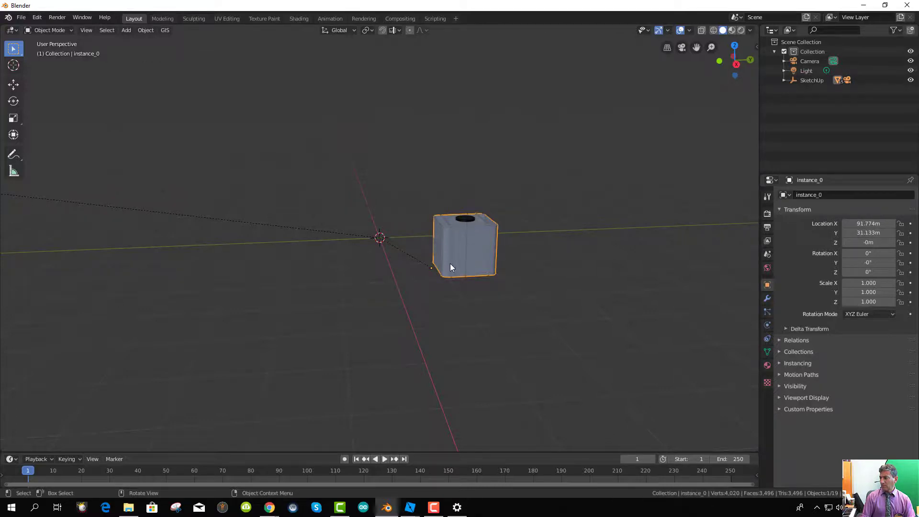
middle_click_drag(450, 267, 451, 267)
right_click(478, 237)
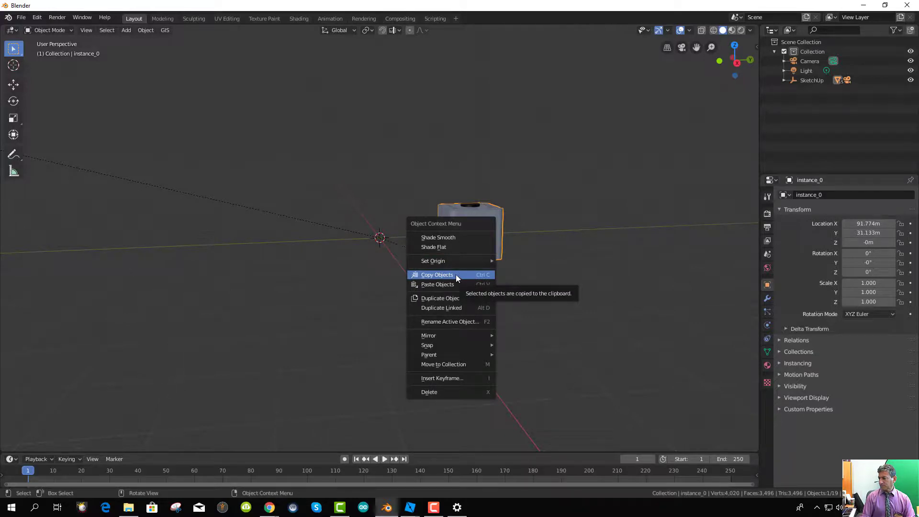
mouse_move(454, 262)
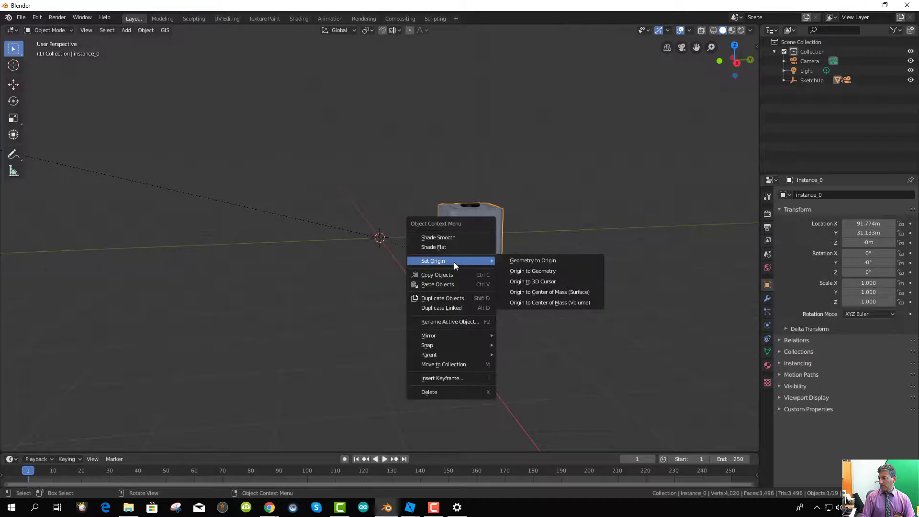
left_click(523, 271)
middle_click_drag(467, 240, 398, 245)
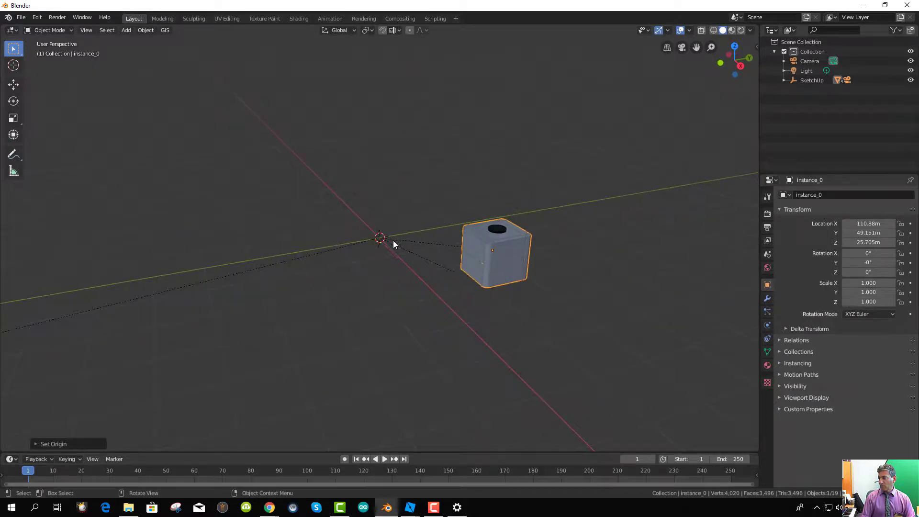
- Try to apply Geometry to Origin to the tank body and select the tank body again
right_click(394, 241)
right_click(511, 261)
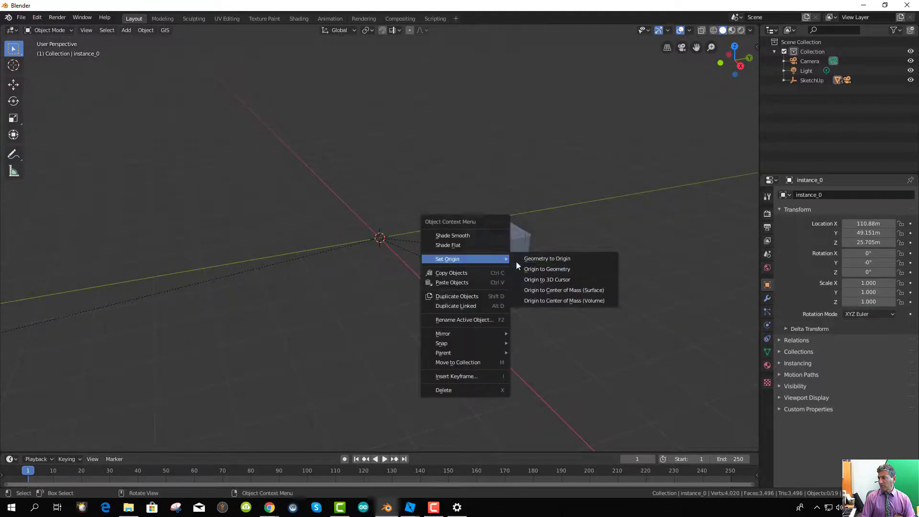
left_click(524, 259)
left_click(513, 257)
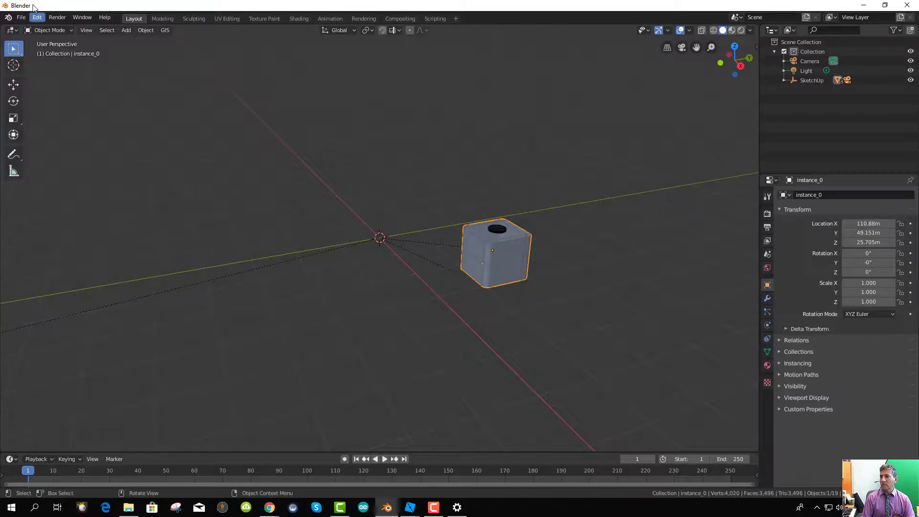
- Set up a Wavefront OBJ export of the selected tank into ROBLOX > Sustainability Assets with Selection Only enabled
left_click(22, 18)
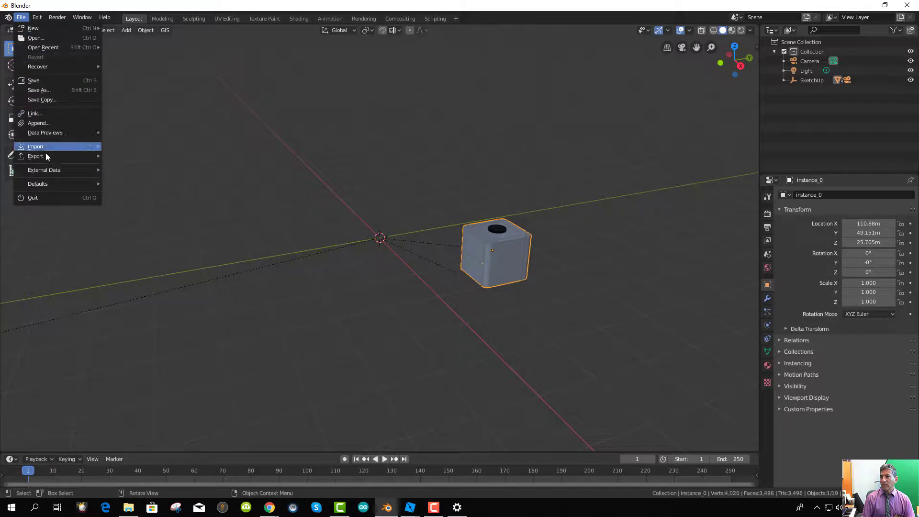
mouse_move(68, 157)
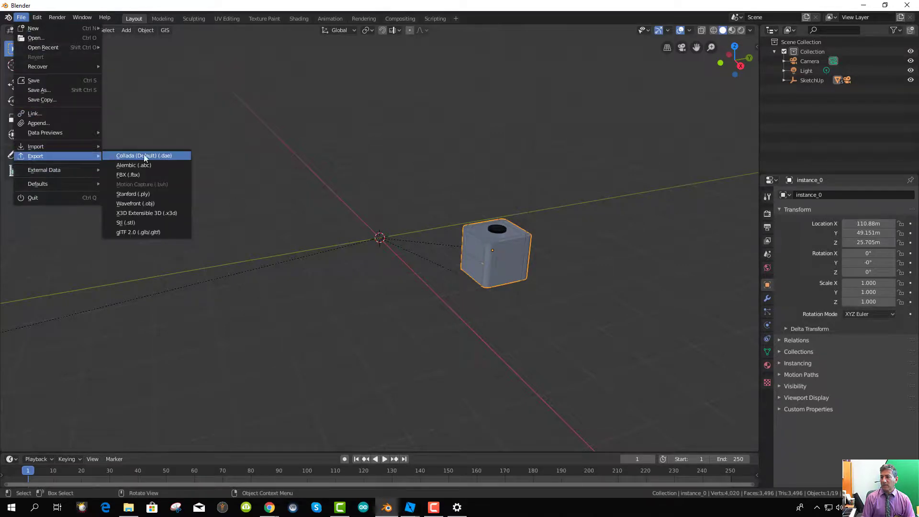
left_click(150, 203)
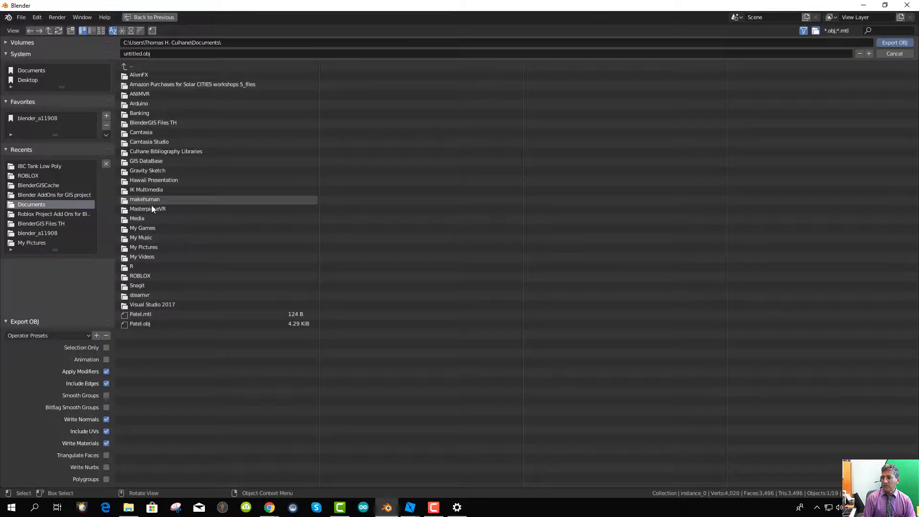
left_click(32, 176)
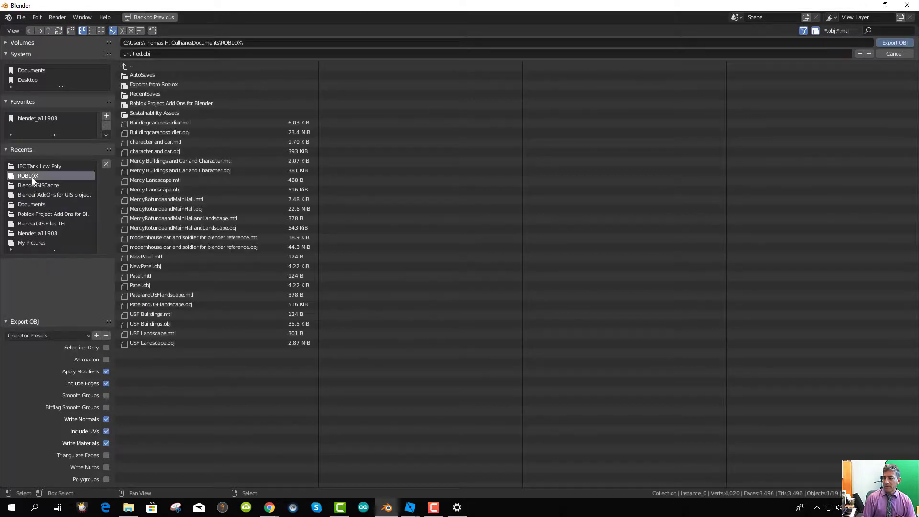
left_click(141, 114)
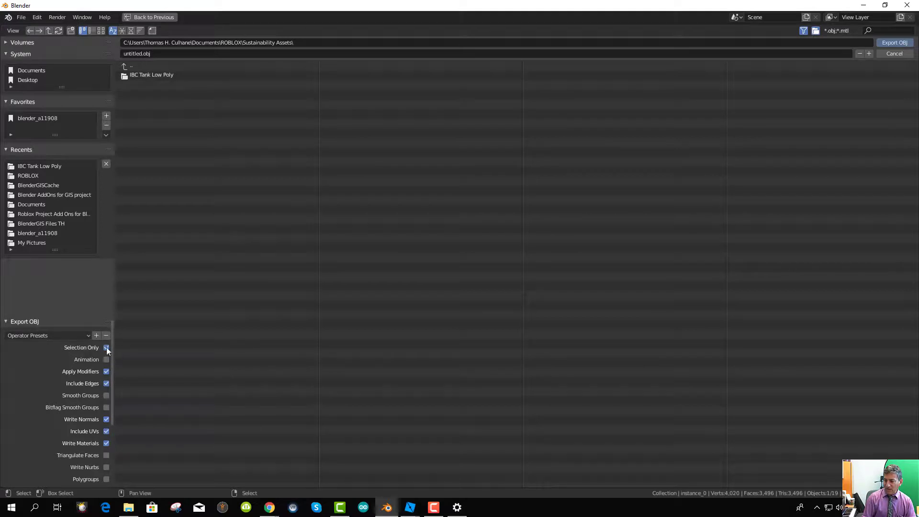
left_click(88, 347)
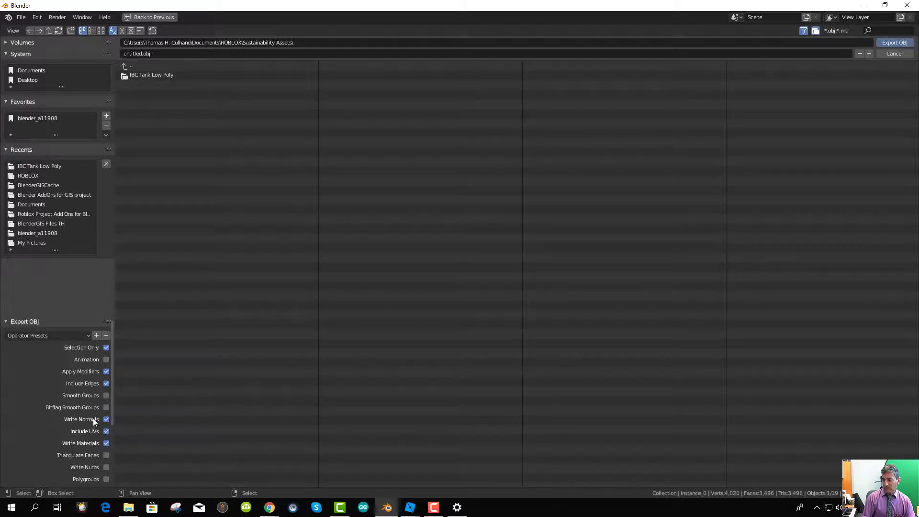
scroll(92, 420, "down", 1)
scroll(83, 403, "down", 2)
scroll(83, 403, "up", 3)
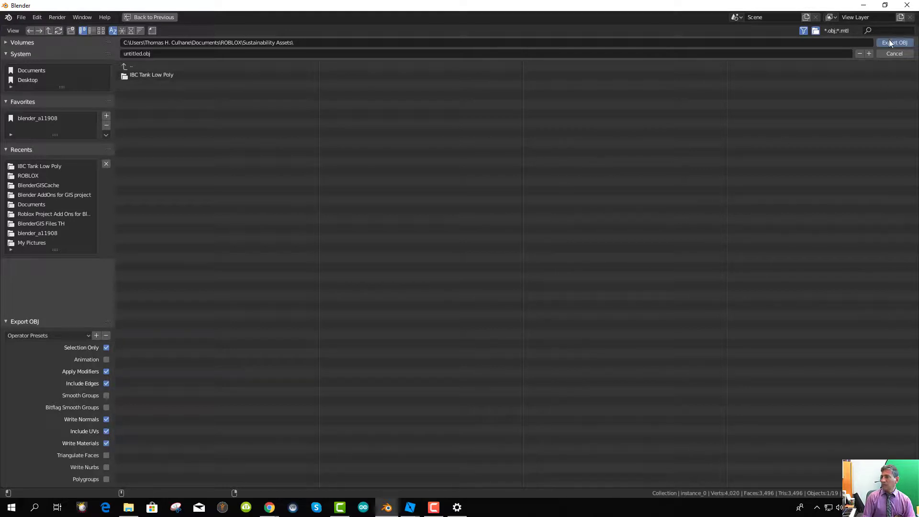
- Name the export file IBCTankLowPoly.obj and export the tank
left_click(139, 54)
key("Escape")
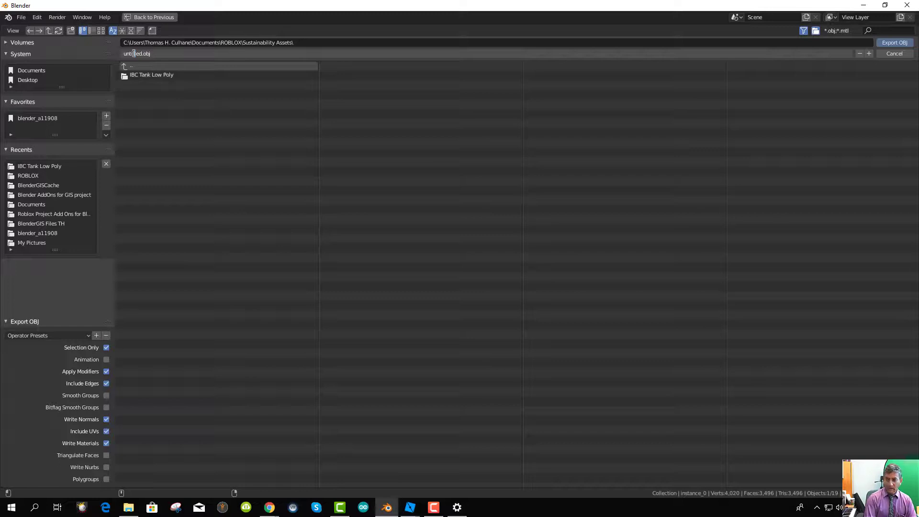
left_click(134, 53)
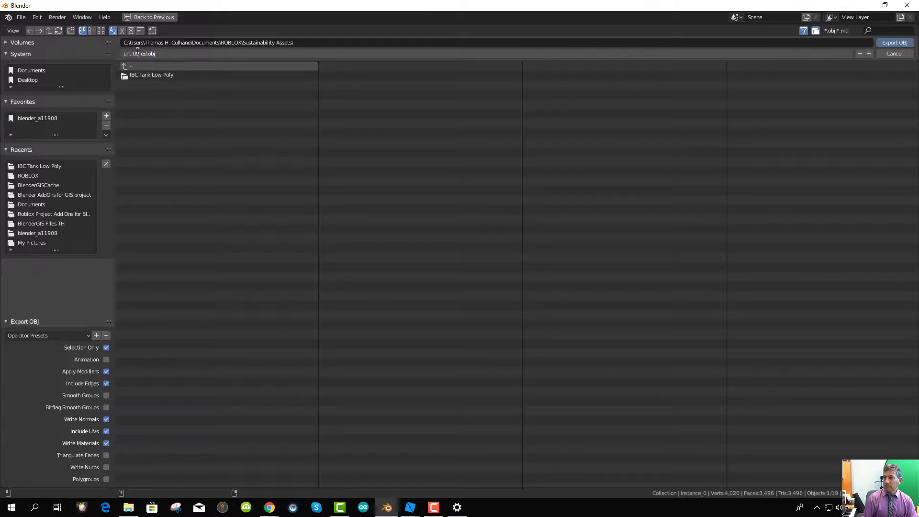
type("IBCV")
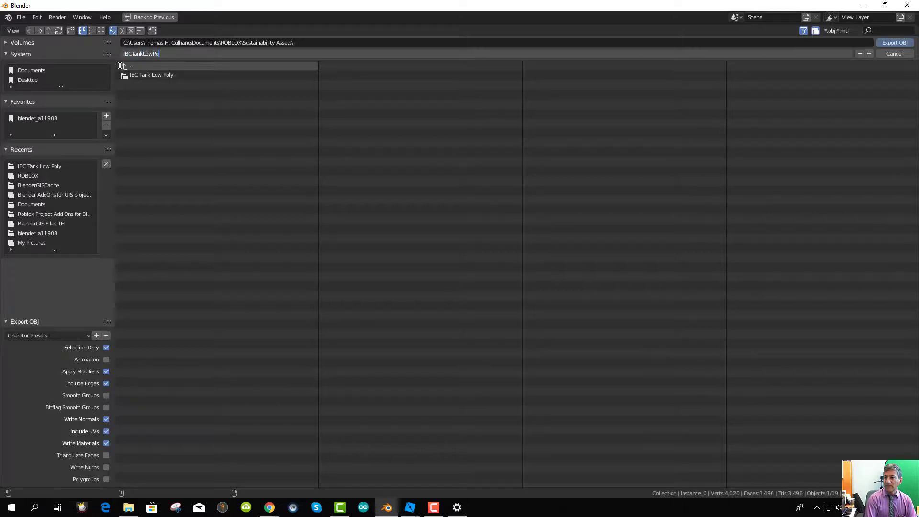
key("Return")
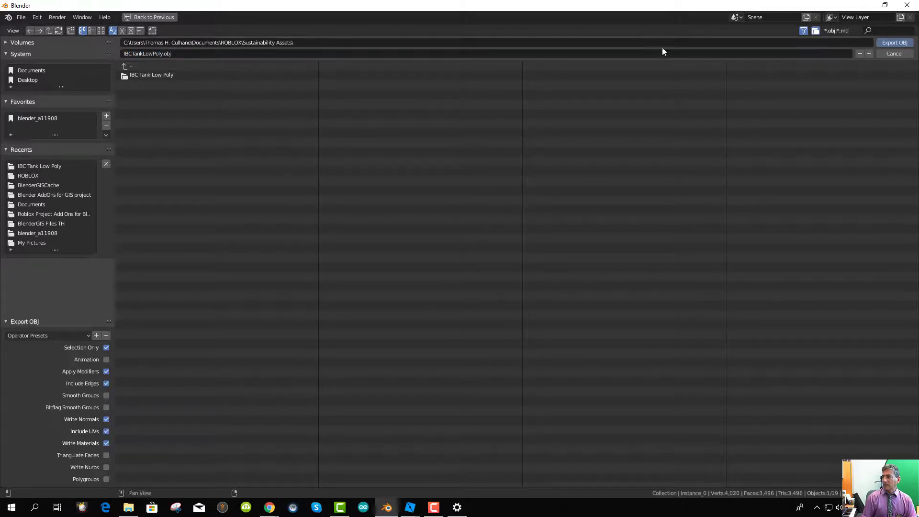
left_click(896, 43)
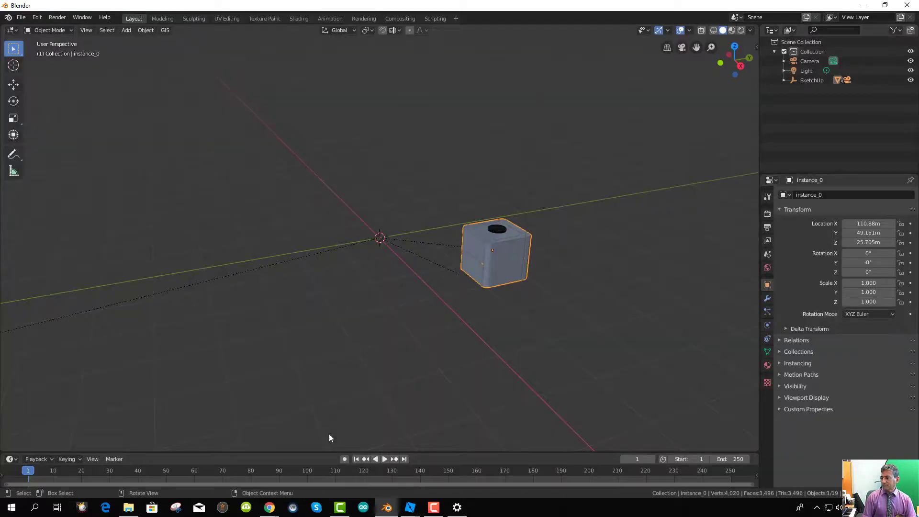
- Switch to the open place in Roblox Studio and examine the grill's lid, parts and their meshes in the object hierarchy
mouse_move(410, 507)
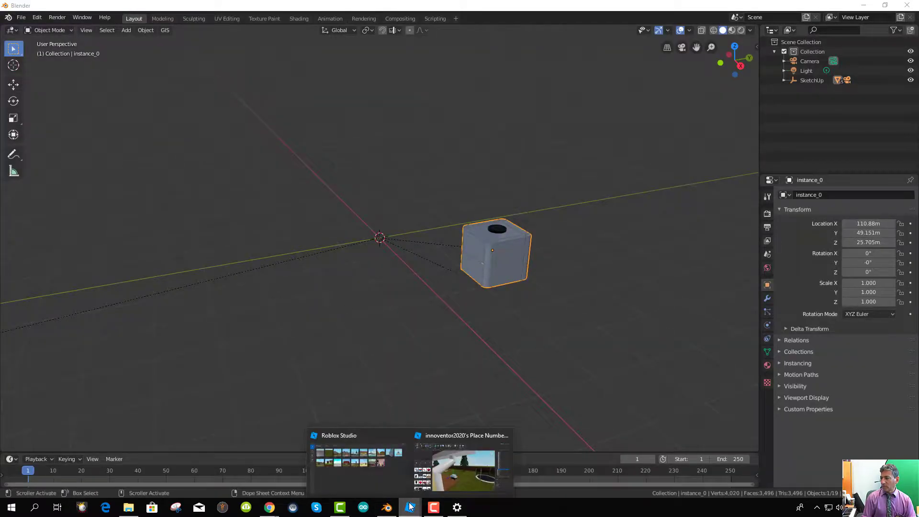
left_click(447, 477)
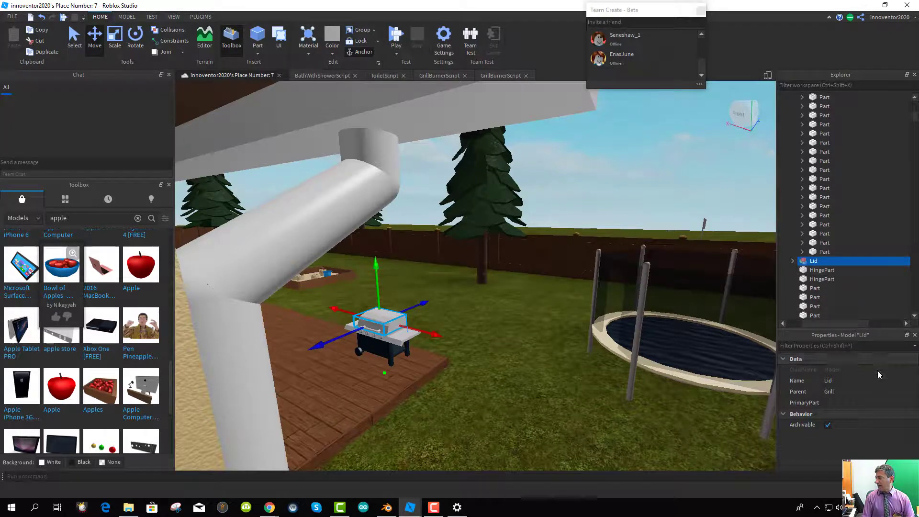
left_click(793, 262)
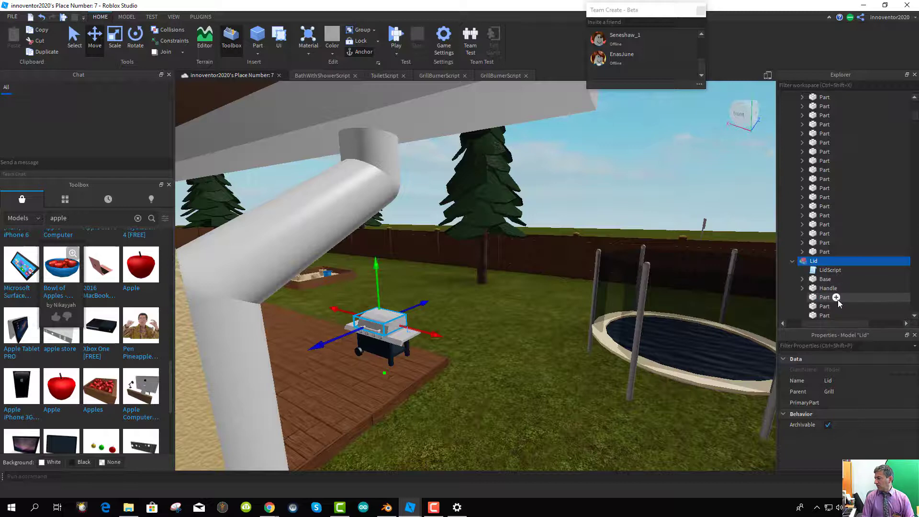
scroll(840, 304, "down", 4)
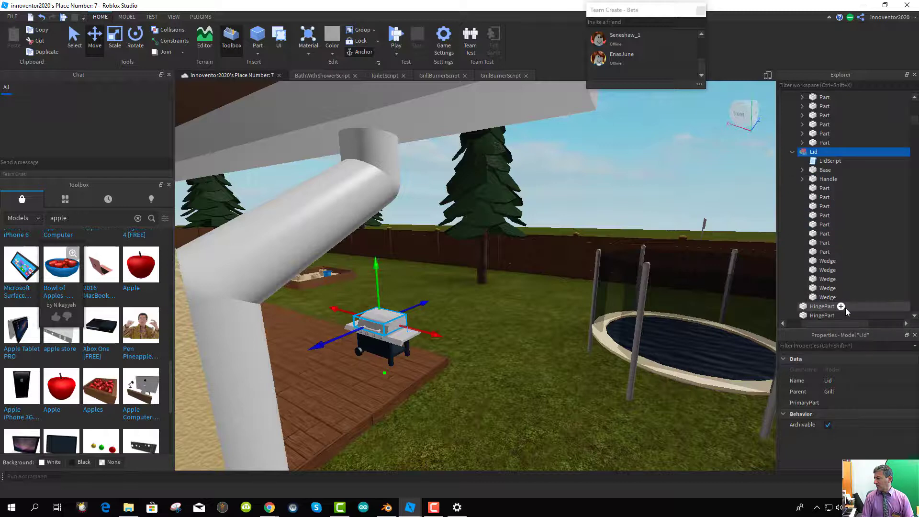
left_click(390, 325)
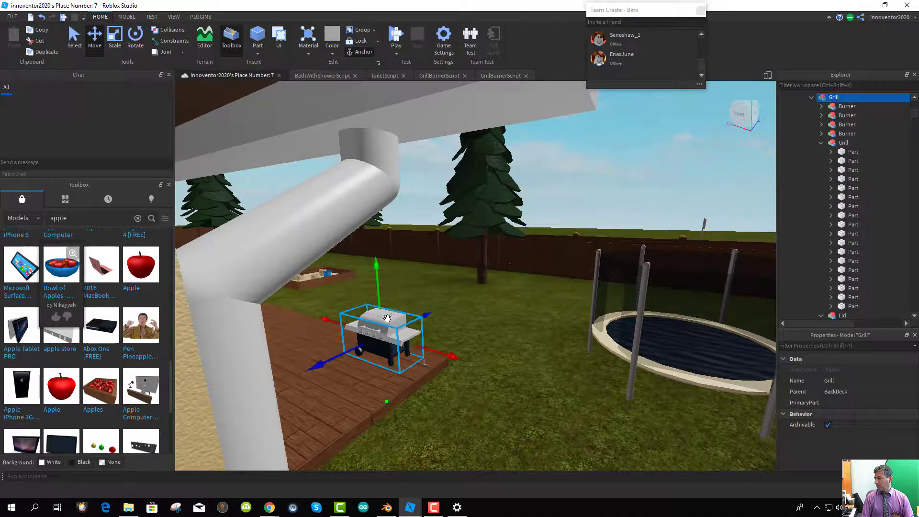
left_click(839, 152)
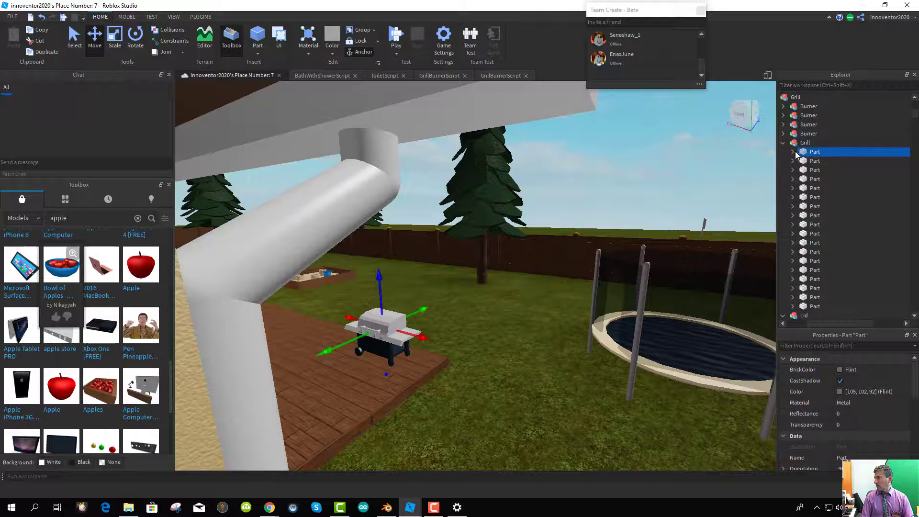
left_click(793, 152)
scroll(826, 225, "down", 1)
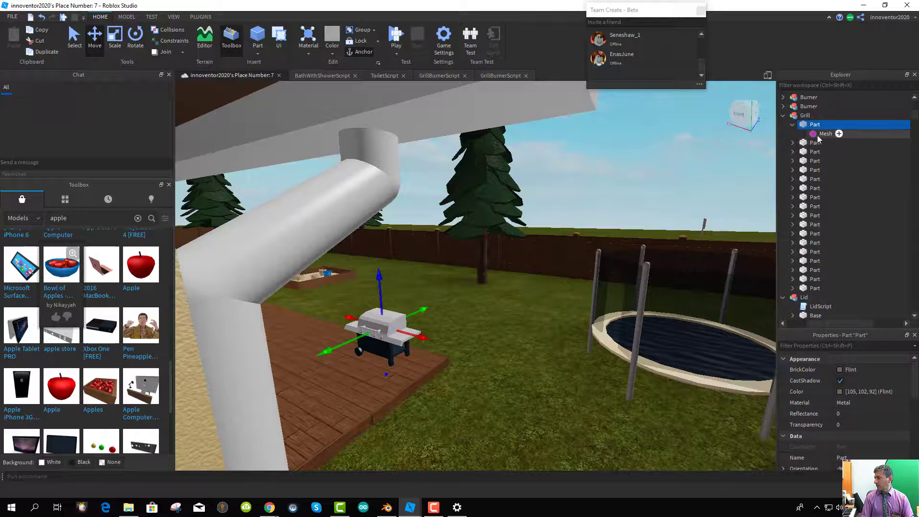
left_click(819, 134)
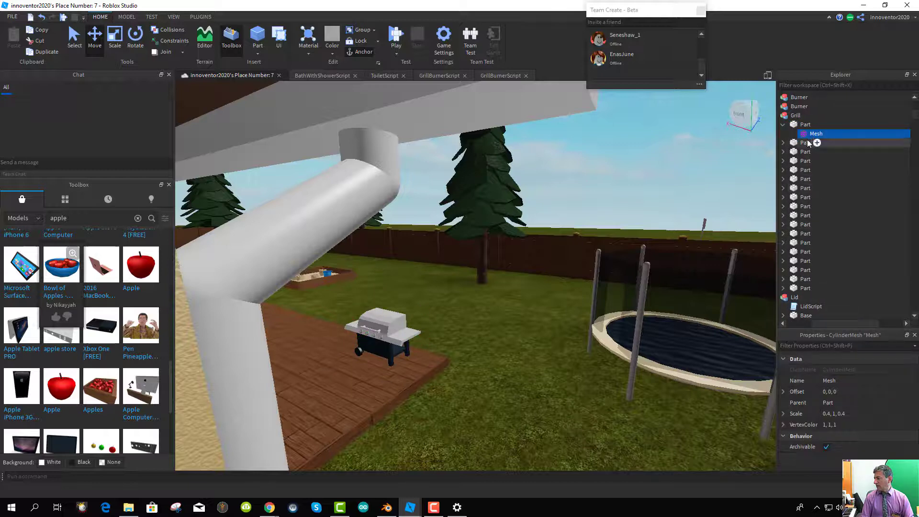
left_click(783, 142)
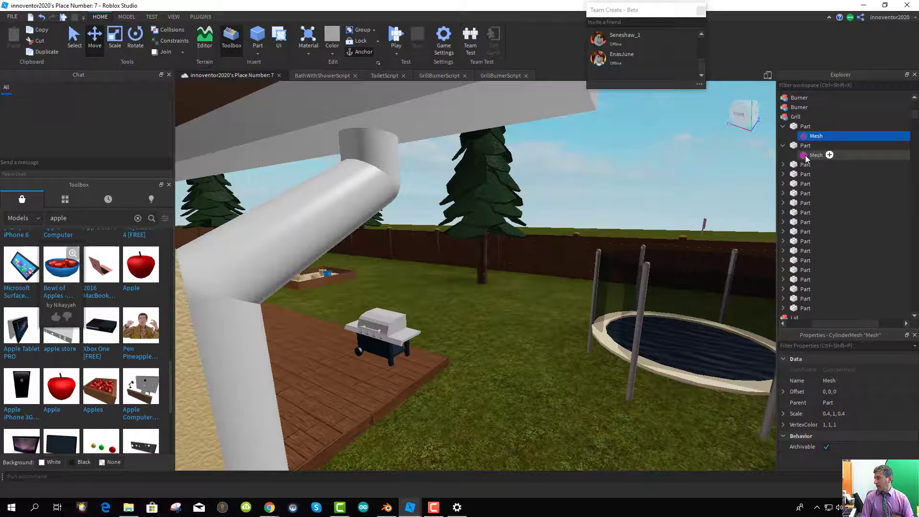
left_click(805, 145)
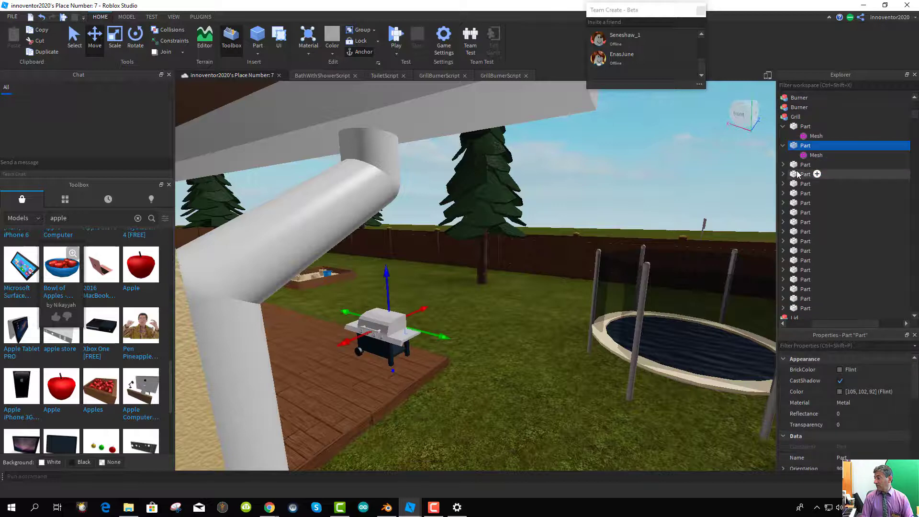
- Insert a MeshPart on the lawn beside the grill and rename it IBCLowPoly
left_click(500, 344)
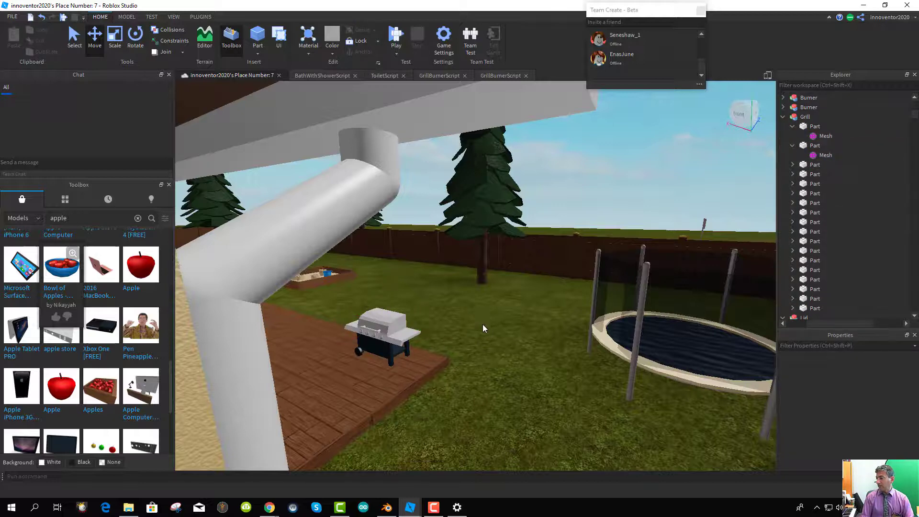
right_click(503, 318)
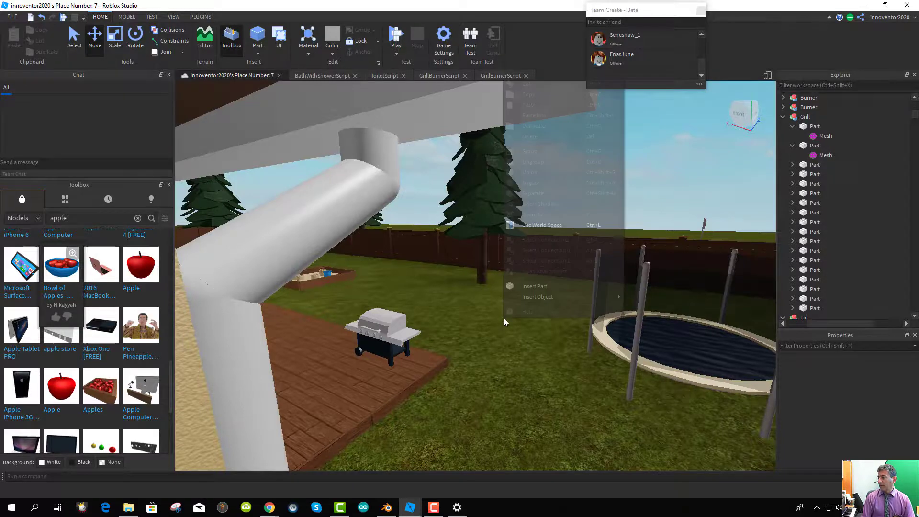
mouse_move(530, 295)
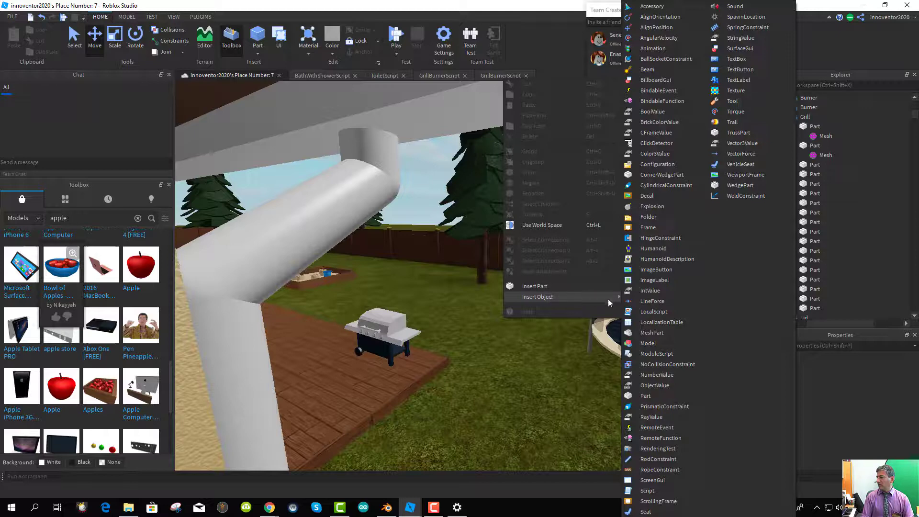
left_click(652, 332)
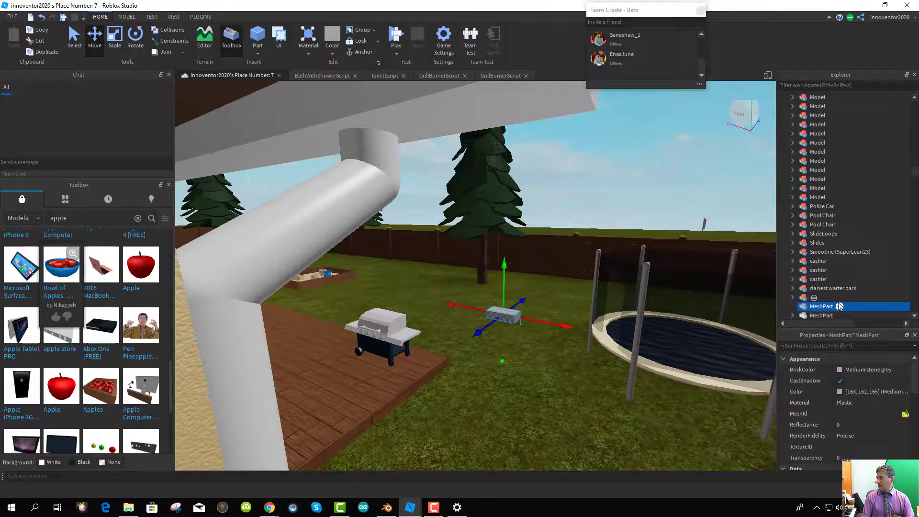
left_click(821, 306)
type("IBC")
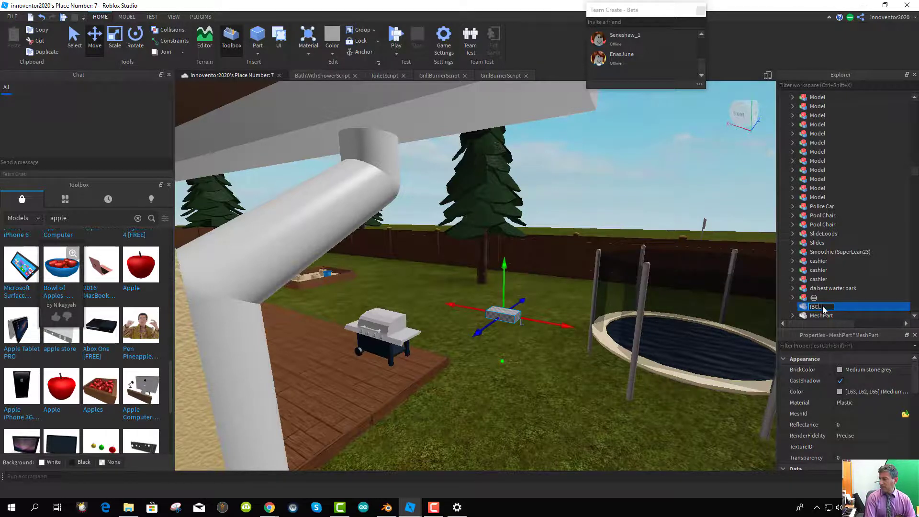
type("LowPoly")
key("Return")
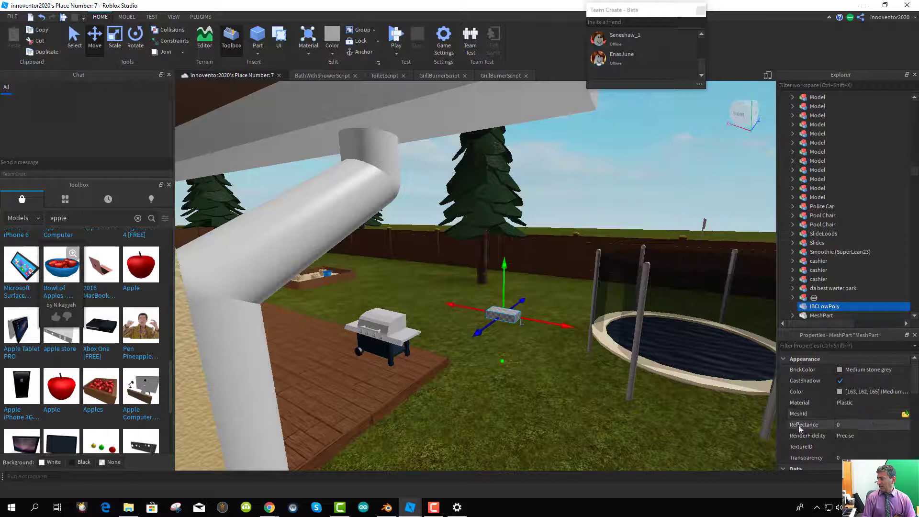
- Load the IBCTankLowPoly mesh from the Sustainability Assets folder into the IBCLowPoly part's MeshId, declining to move it to the file's location
left_click(904, 414)
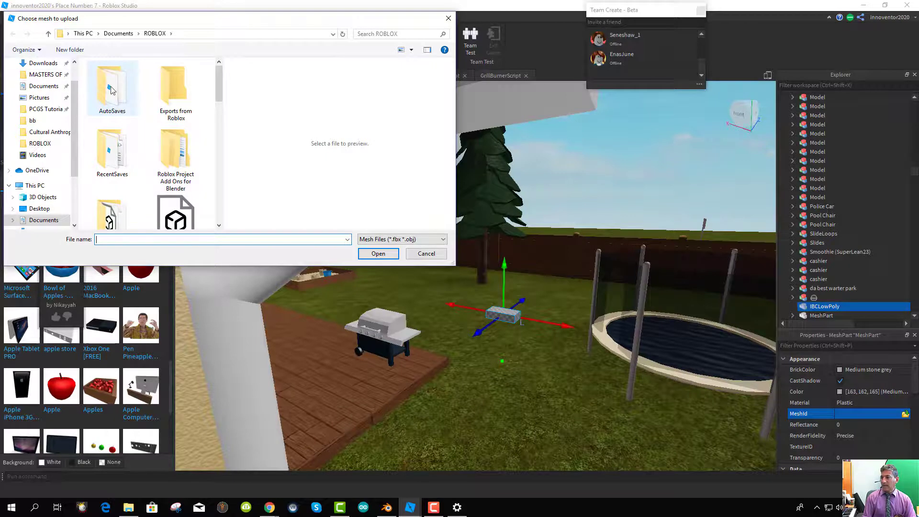
scroll(153, 109, "down", 3)
scroll(182, 106, "up", 3)
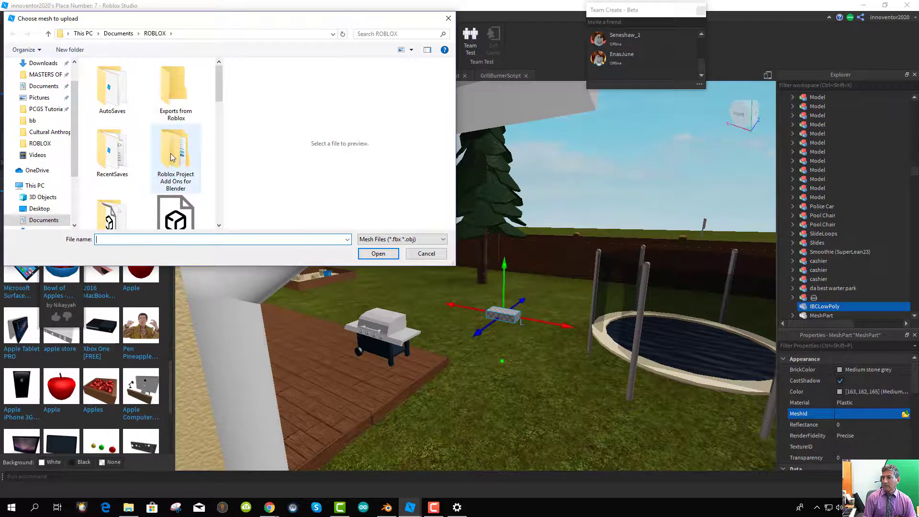
scroll(168, 155, "down", 2)
double_click(111, 158)
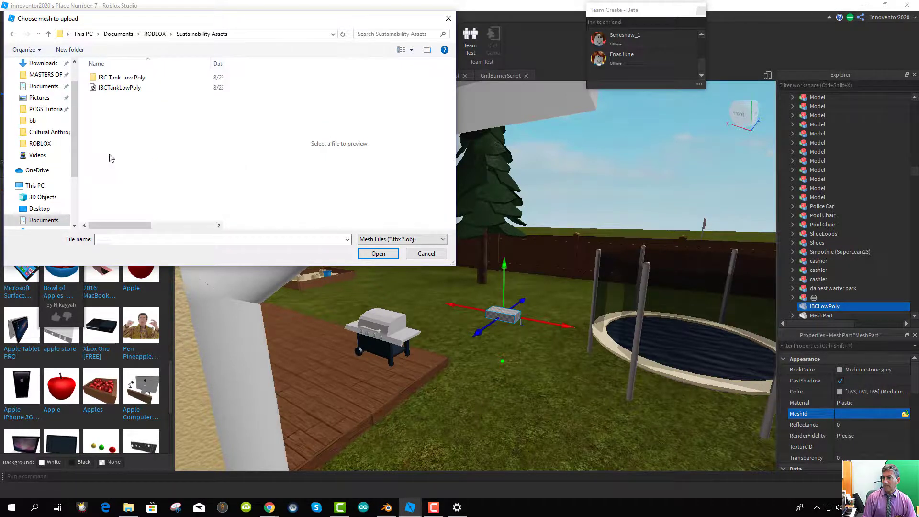
left_click(96, 88)
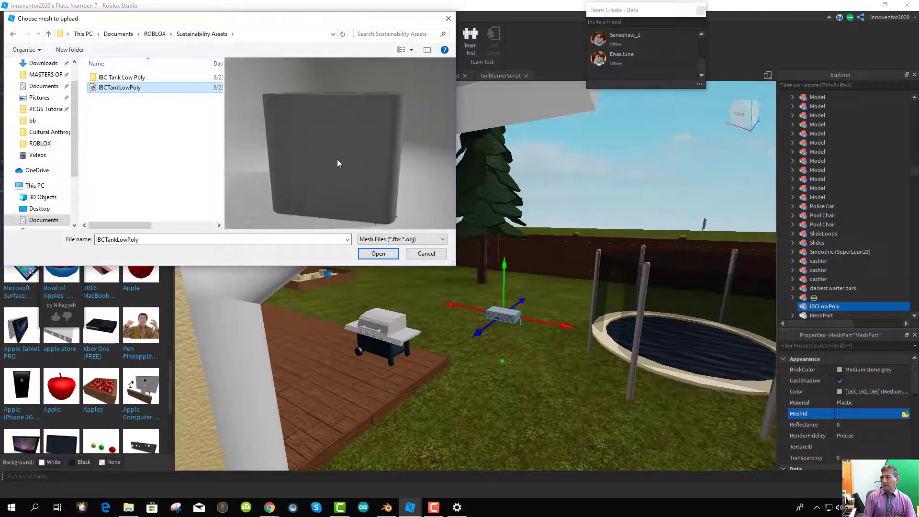
left_click(392, 256)
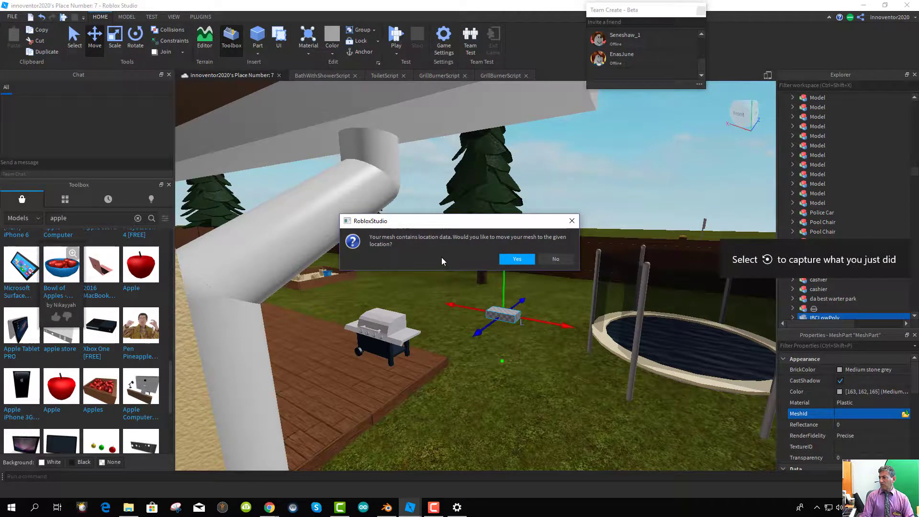
left_click(556, 258)
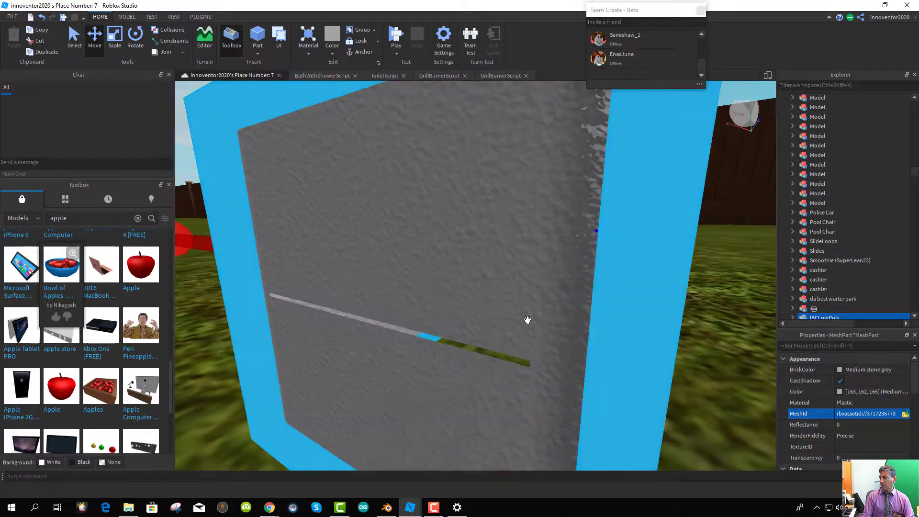
scroll(474, 305, "up", 5)
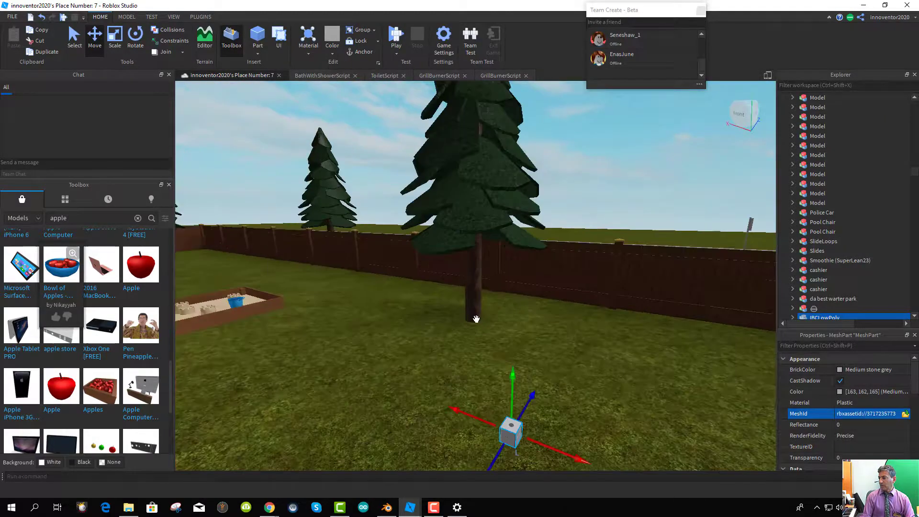
- Set the IBCLowPoly part's size to 3 in X, Y and Z
scroll(516, 372, "up", 2)
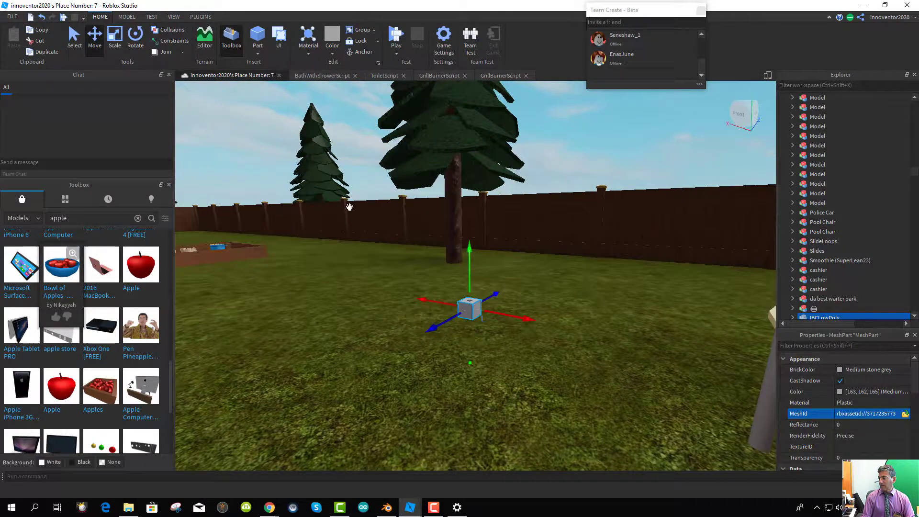
left_click(118, 51)
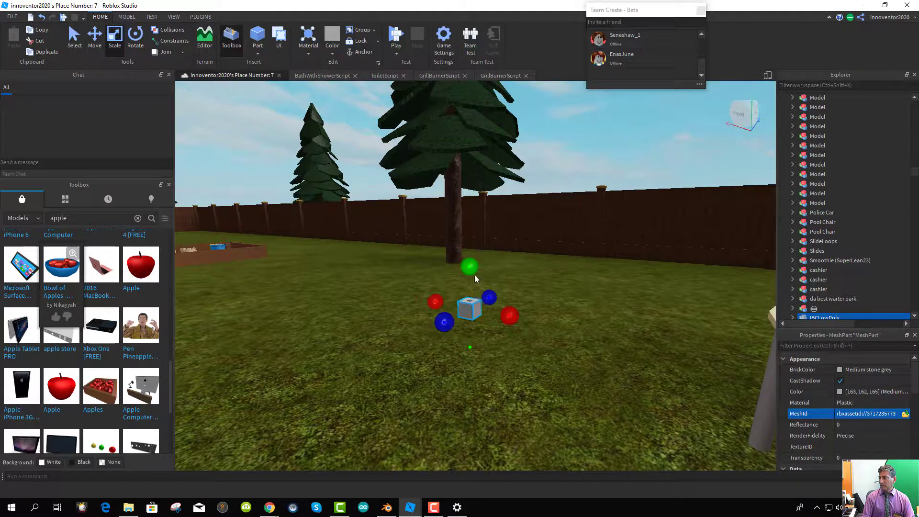
scroll(854, 415, "down", 5)
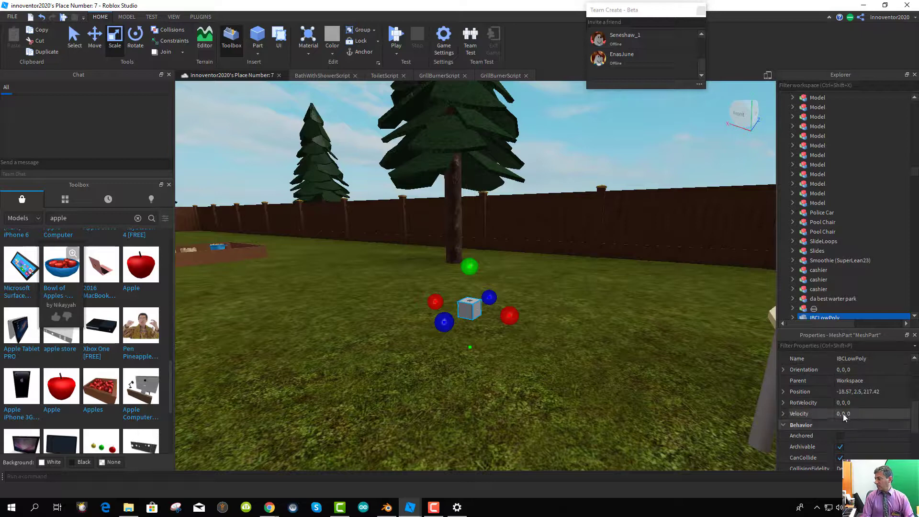
scroll(847, 411, "up", 3)
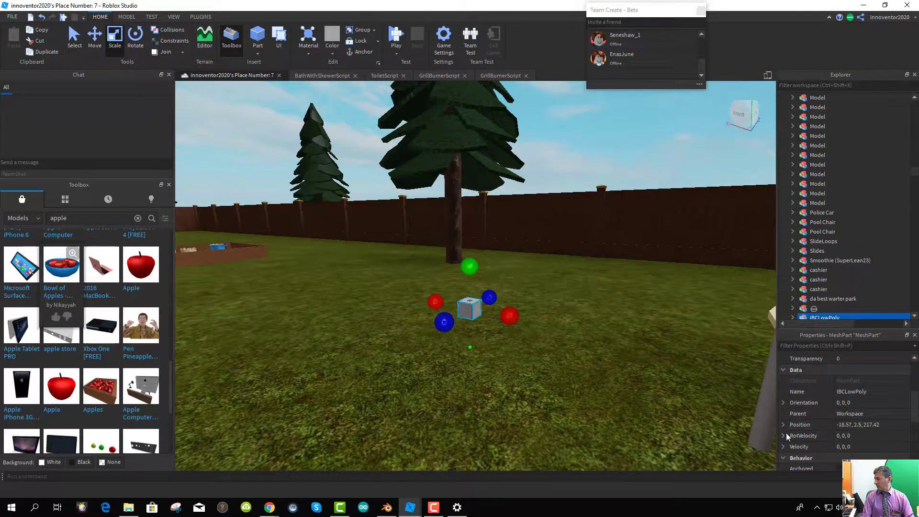
scroll(813, 435, "down", 5)
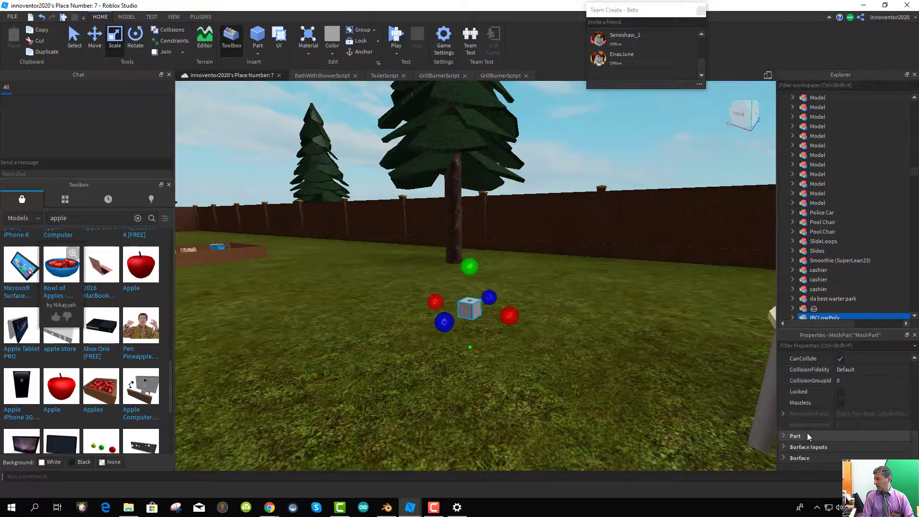
left_click(783, 436)
scroll(827, 439, "down", 3)
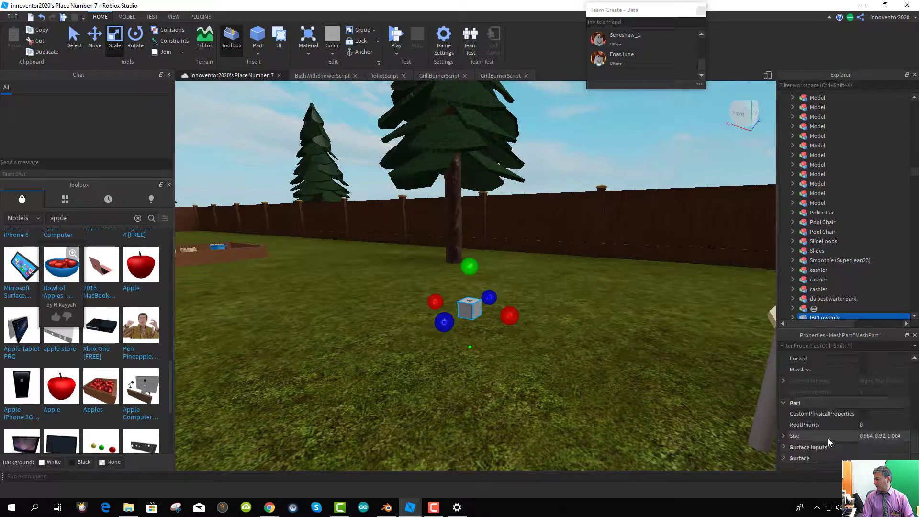
left_click(782, 435)
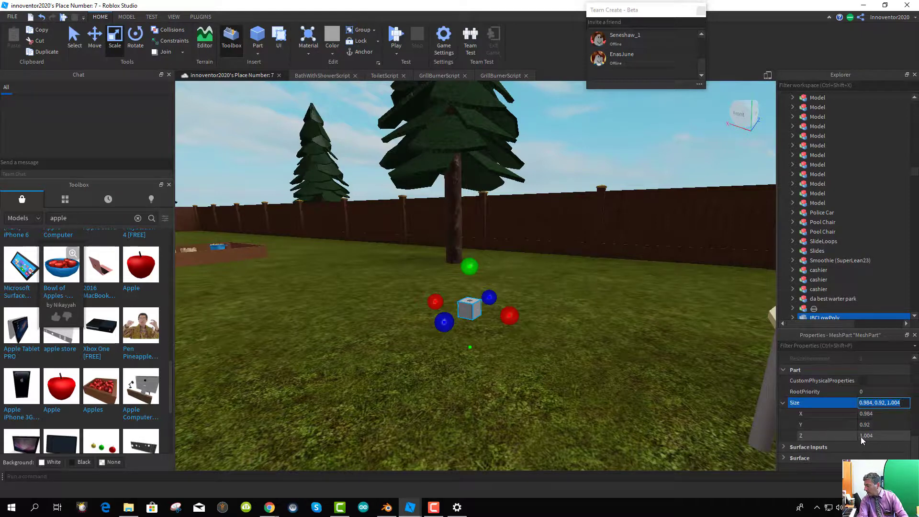
left_click(876, 413)
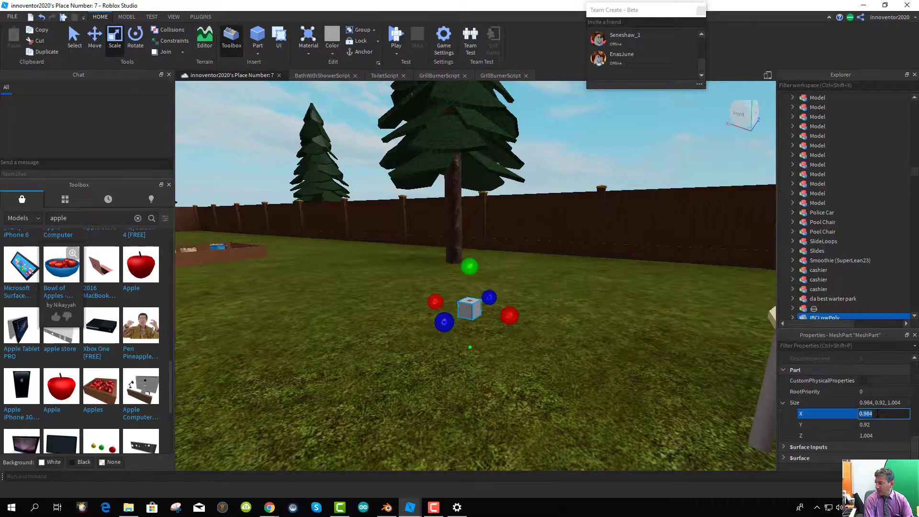
type("3")
left_click(870, 425)
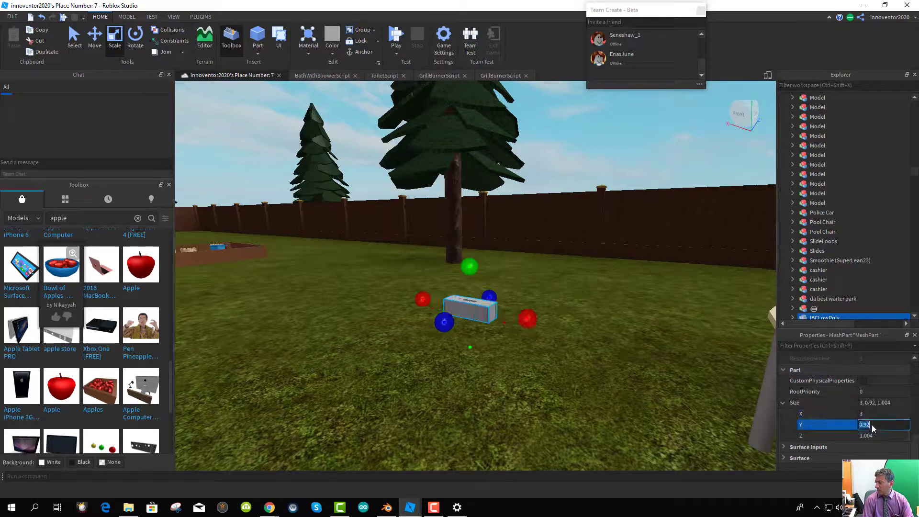
left_click(872, 436)
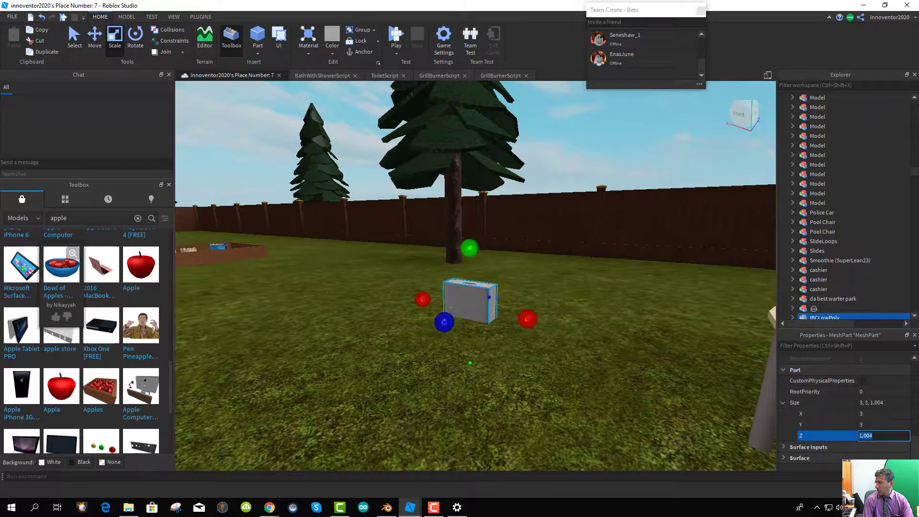
left_click(870, 425)
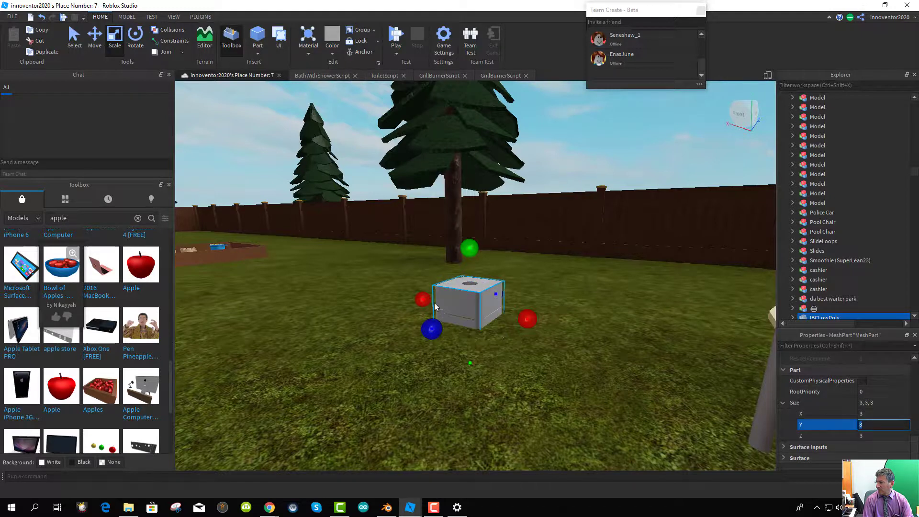
- Raise the IBCLowPoly tank vertically so that its base sits on the lawn instead of sinking into it
left_click(94, 42)
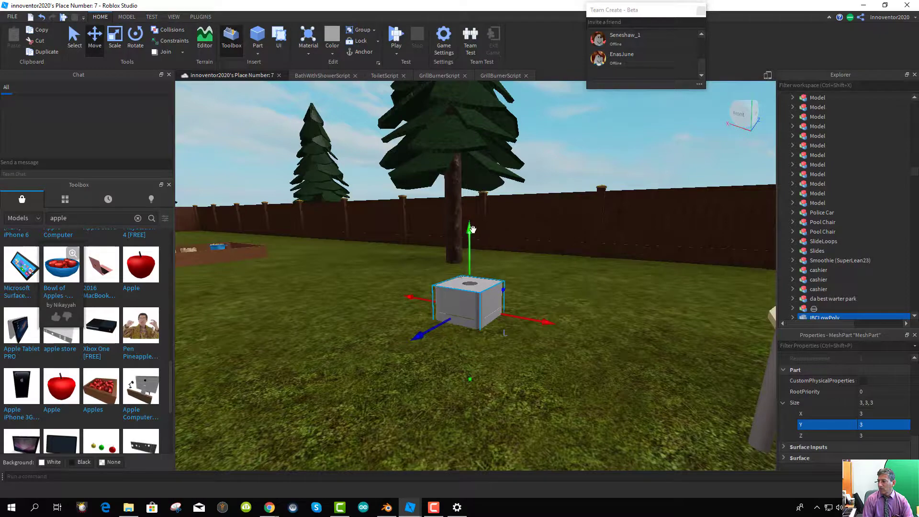
left_click_drag(471, 229, 470, 207)
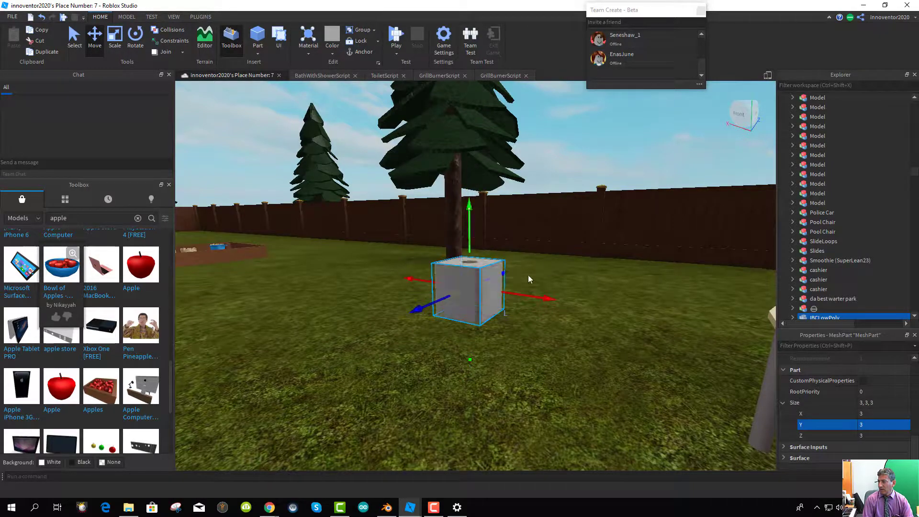
scroll(389, 369, "up", 10)
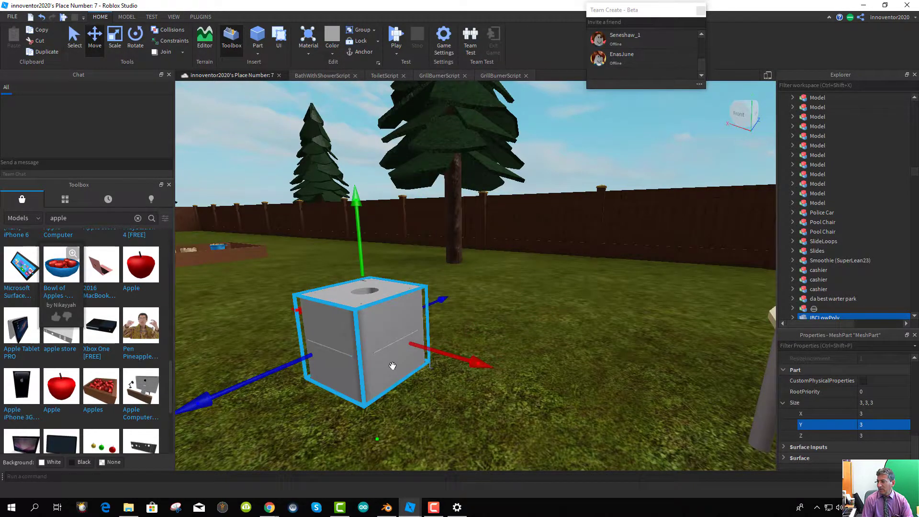
- Move the IBC tank past the grill to the edge of the wooden deck near the sandbox
scroll(366, 367, "down", 10)
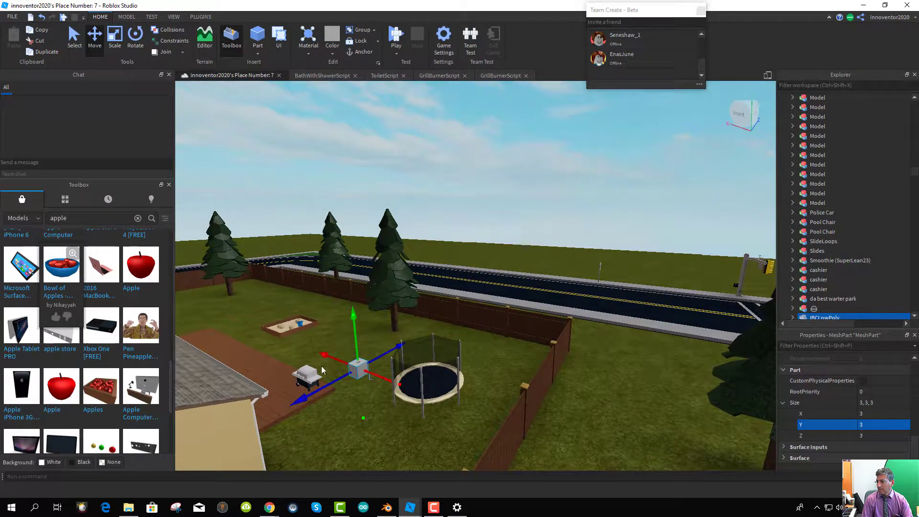
left_click_drag(326, 358, 270, 337)
left_click_drag(339, 324, 332, 330)
right_click_drag(333, 330, 327, 377)
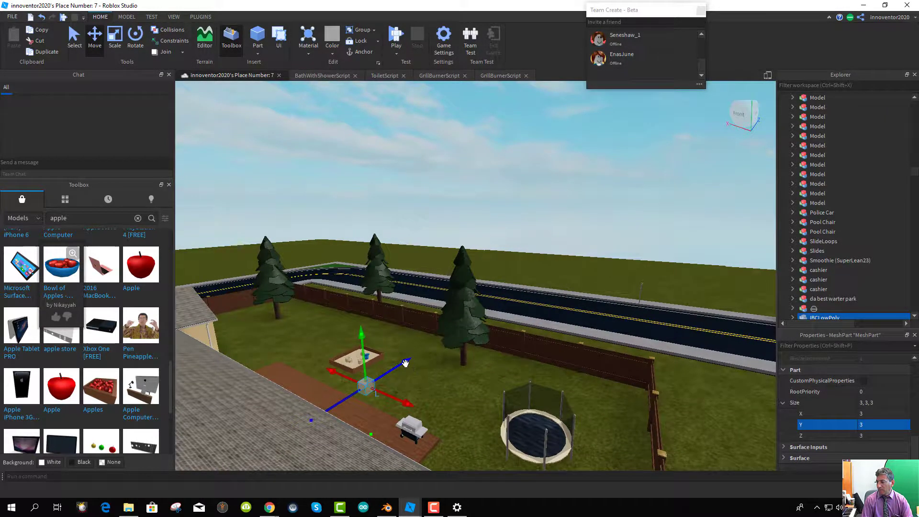
key("d")
key("a")
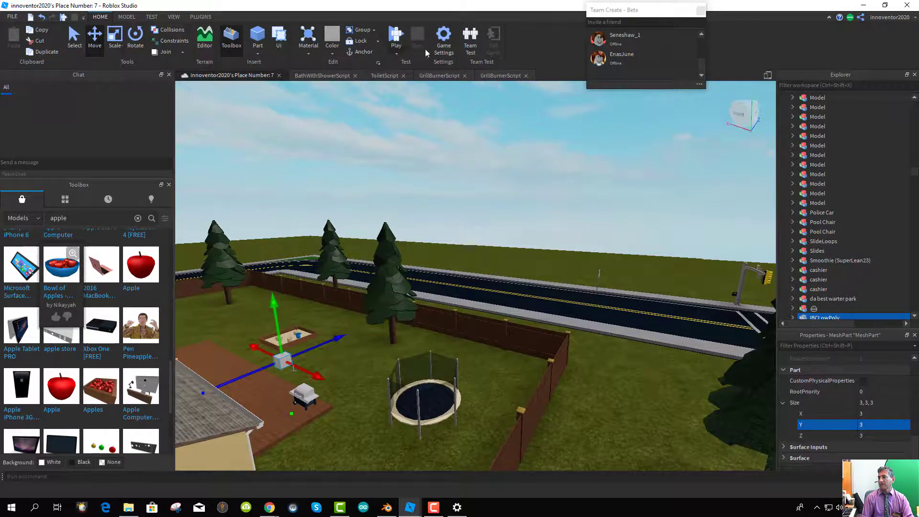
- Save the place to Roblox and start a play test
left_click(14, 16)
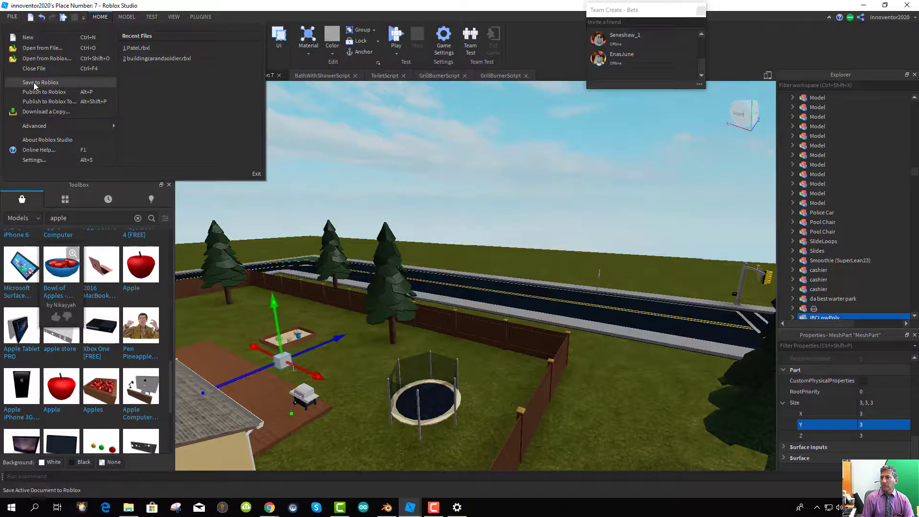
left_click(34, 84)
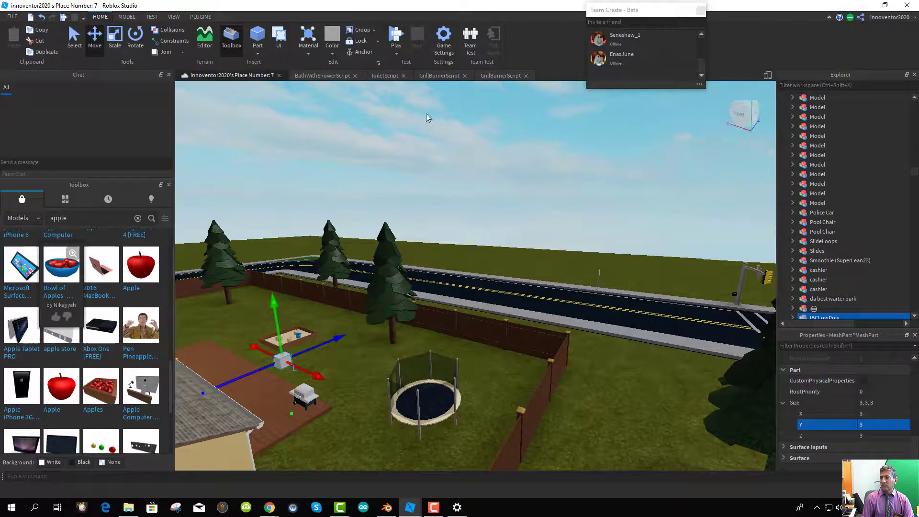
left_click(393, 37)
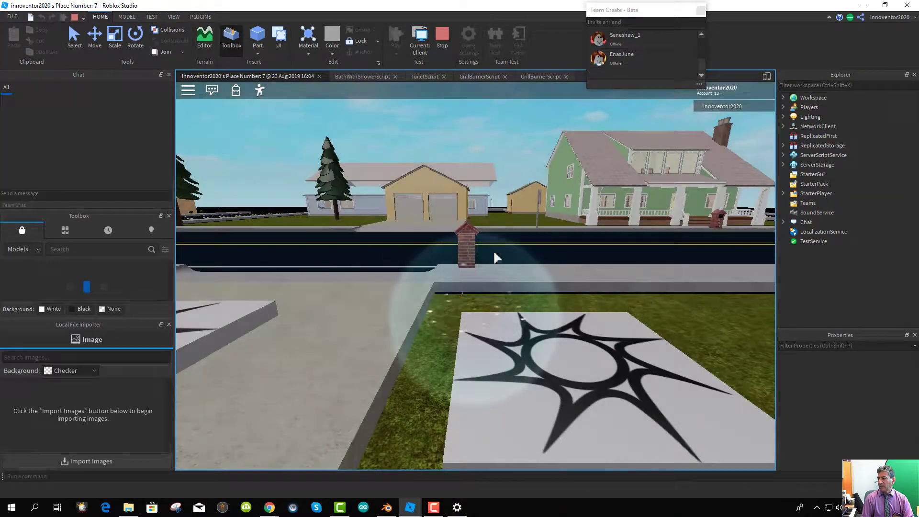
- Walk the avatar from the spawn pad around the fence and past the trampoline to the IBC tank in the backyard
right_click_drag(600, 305, 600, 305)
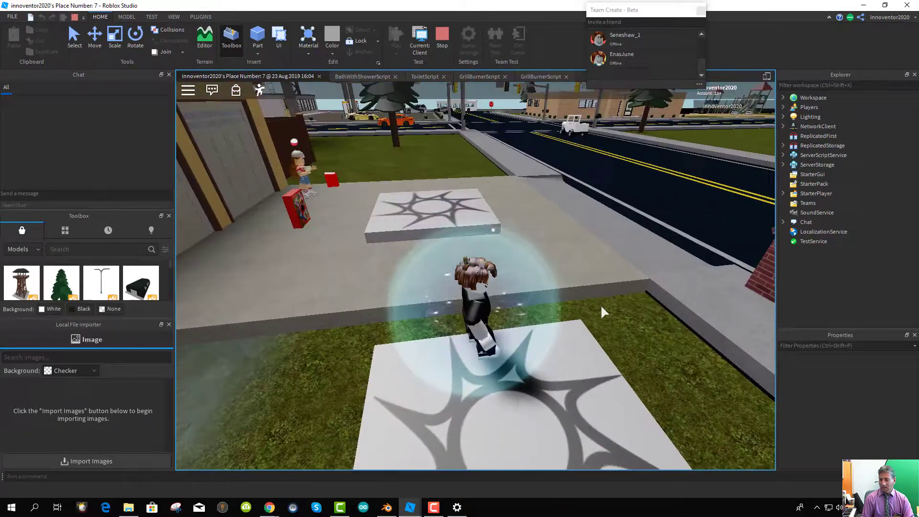
key("w")
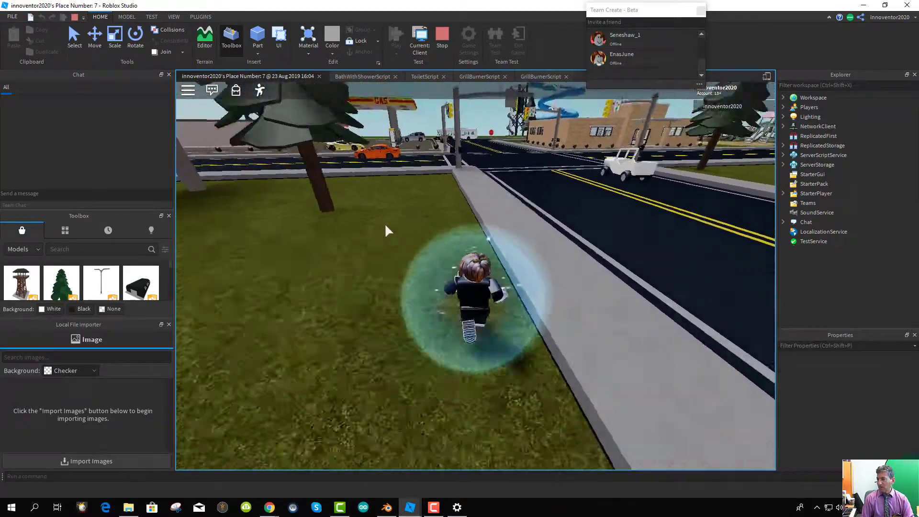
key("a")
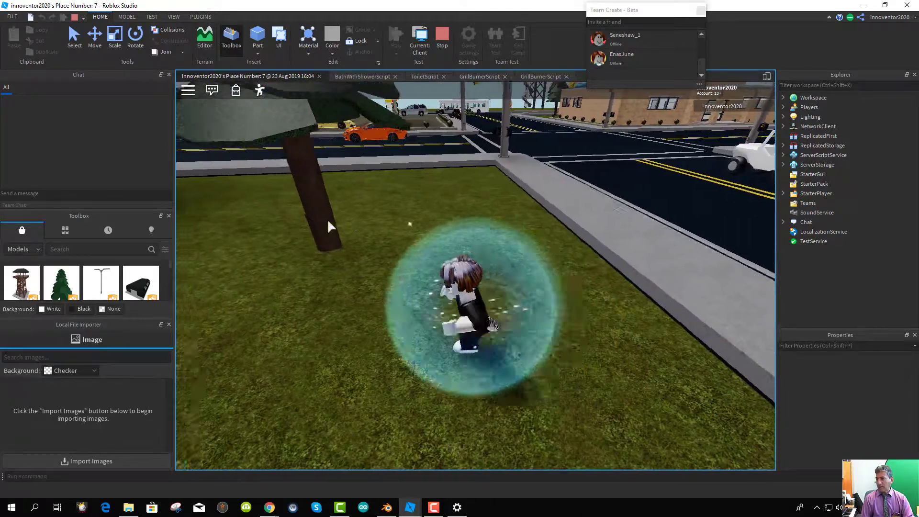
key("a")
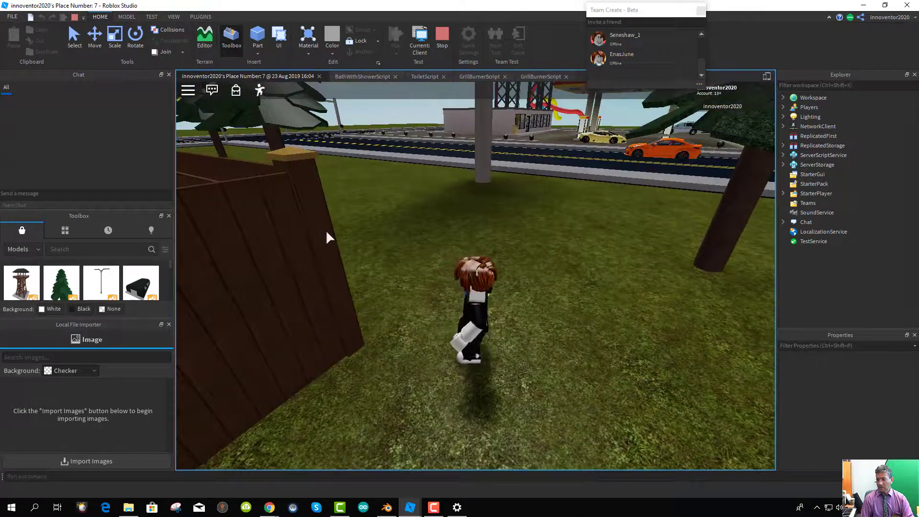
key("w")
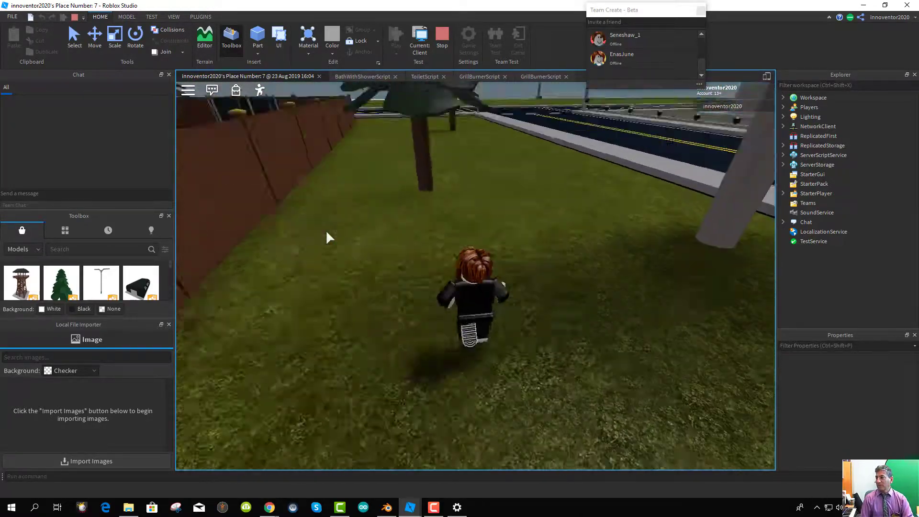
key("s")
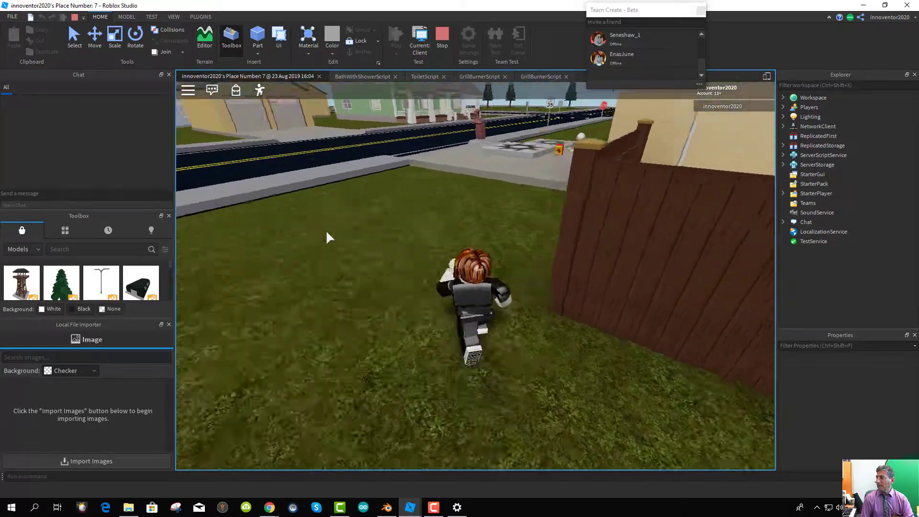
key("w")
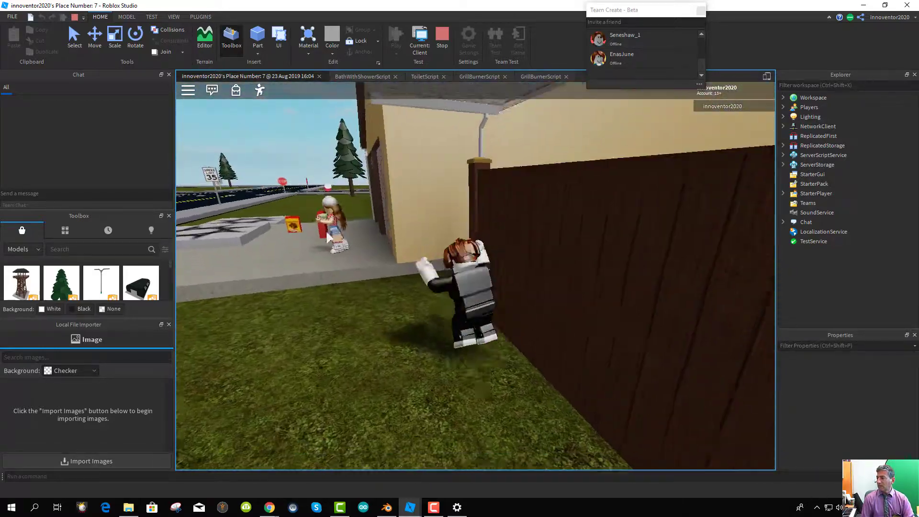
key("w")
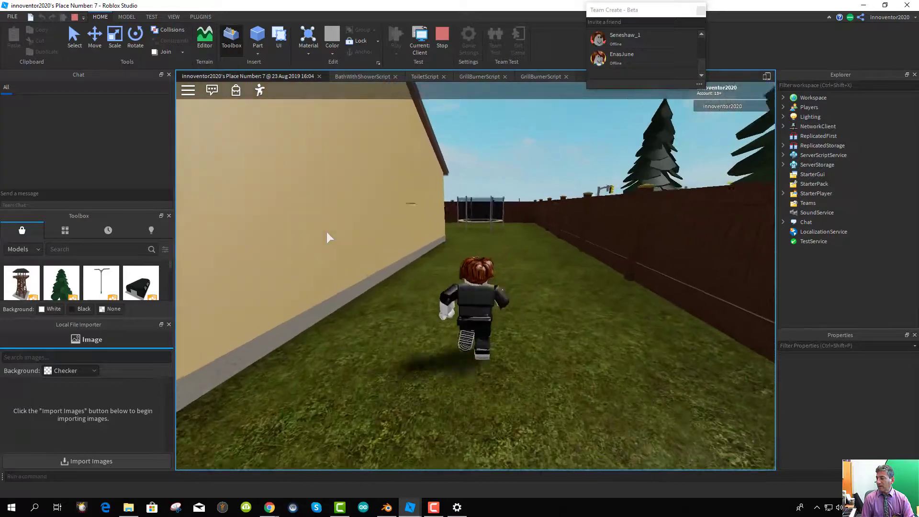
key("w")
key("a")
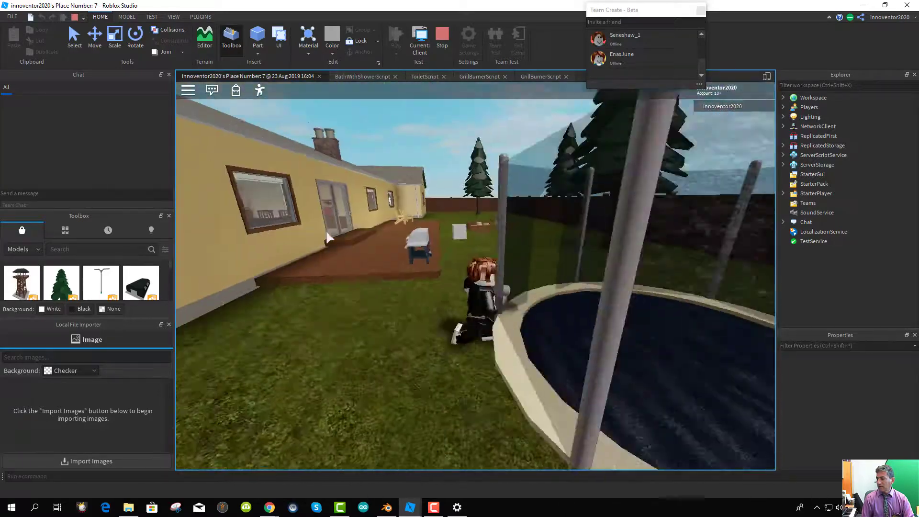
key("w")
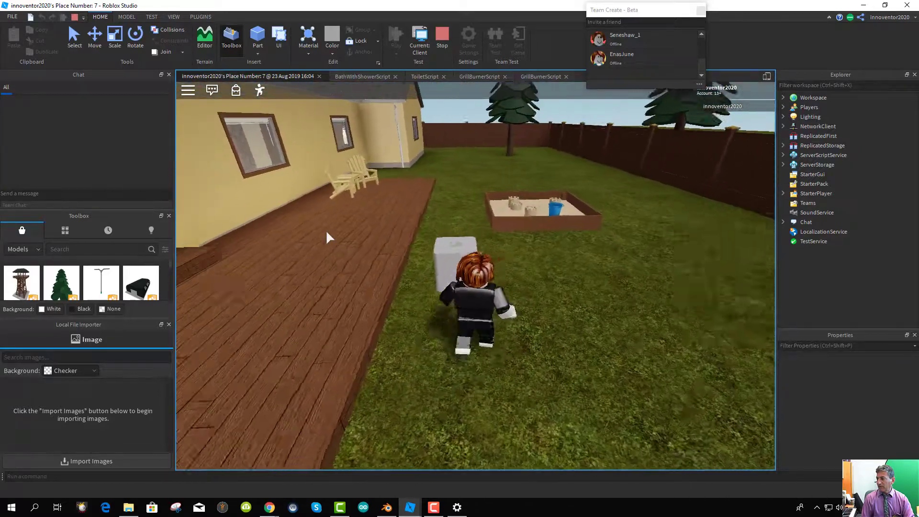
- Run the avatar against the IBC tank from different sides between the deck and sandbox to test how it reacts
key("w")
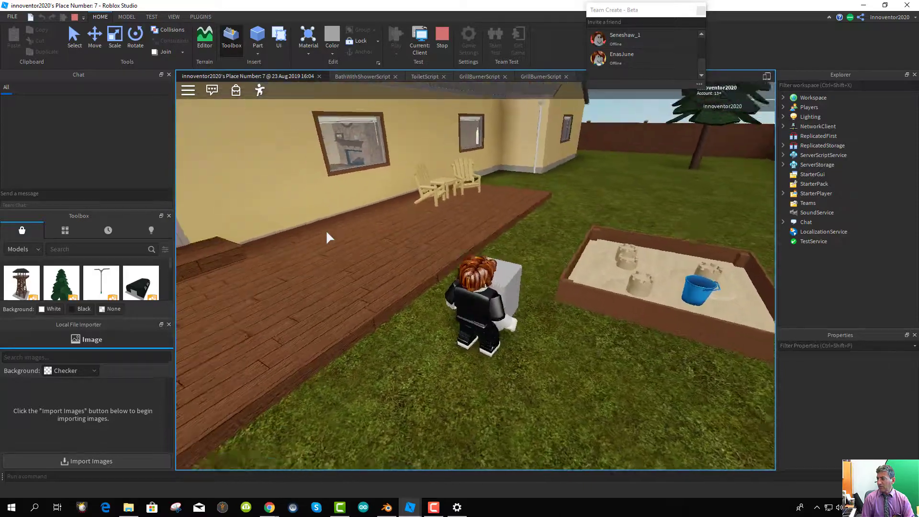
key("w")
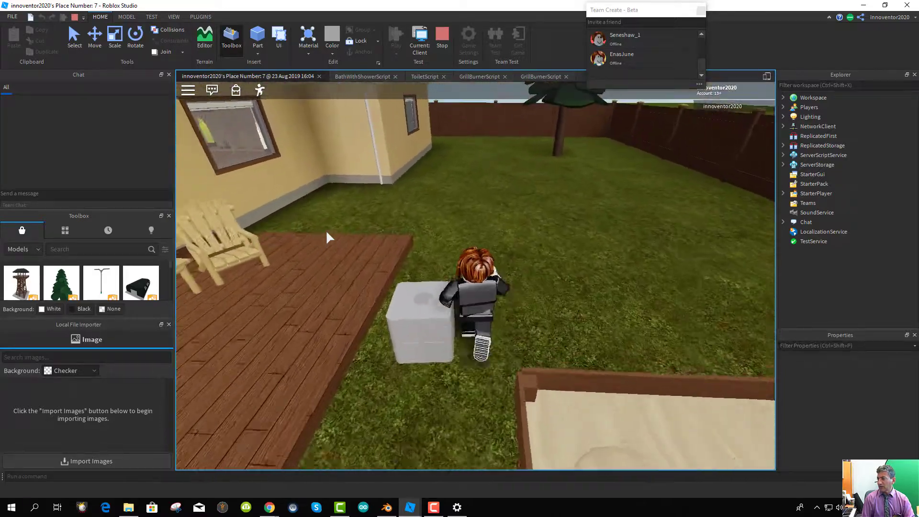
key("w")
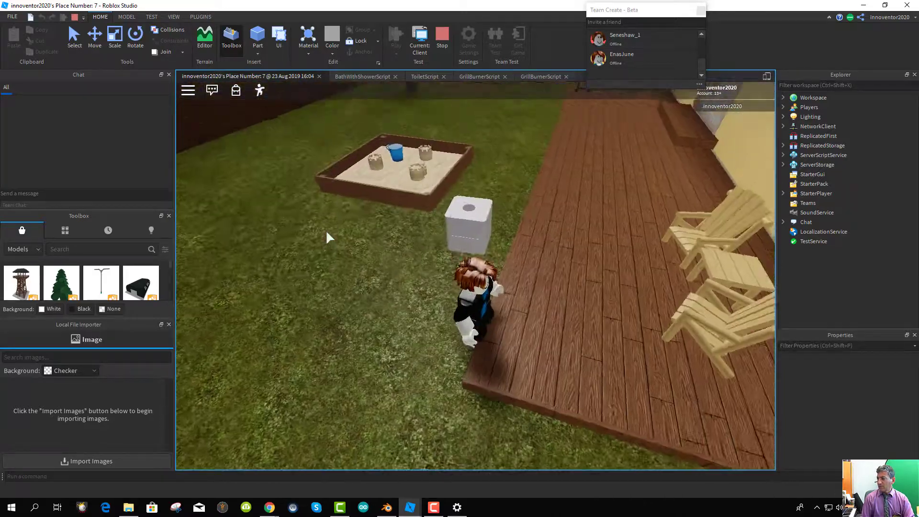
key("w")
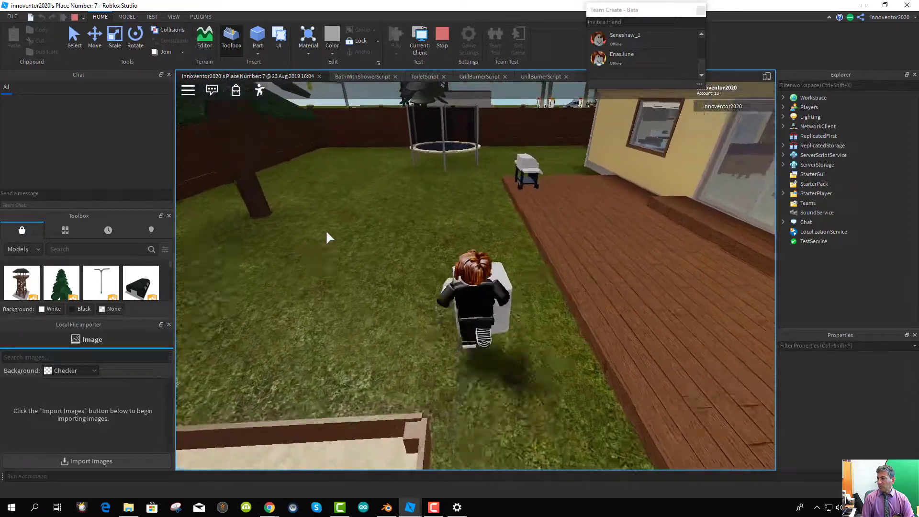
key("w")
key("w")
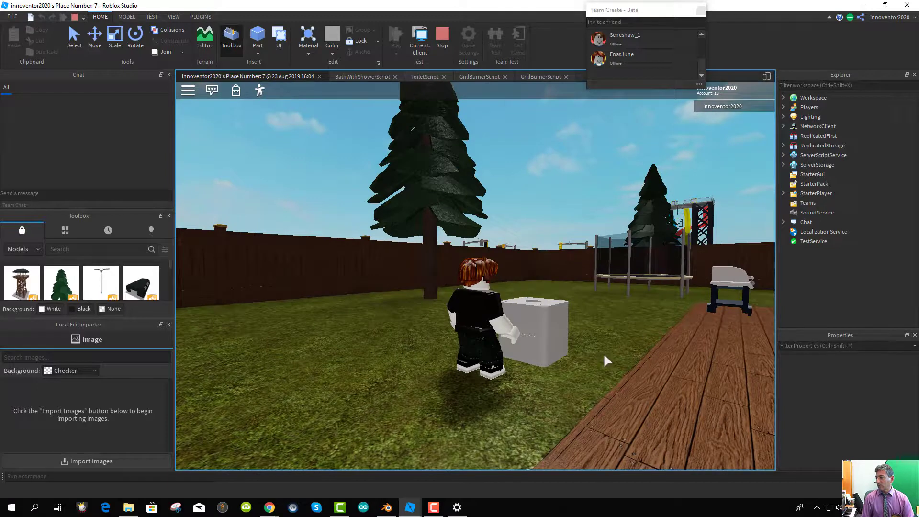
- Stop the play test and locate the IBCLowPoly mesh beside the deck in the object tree
left_click(440, 41)
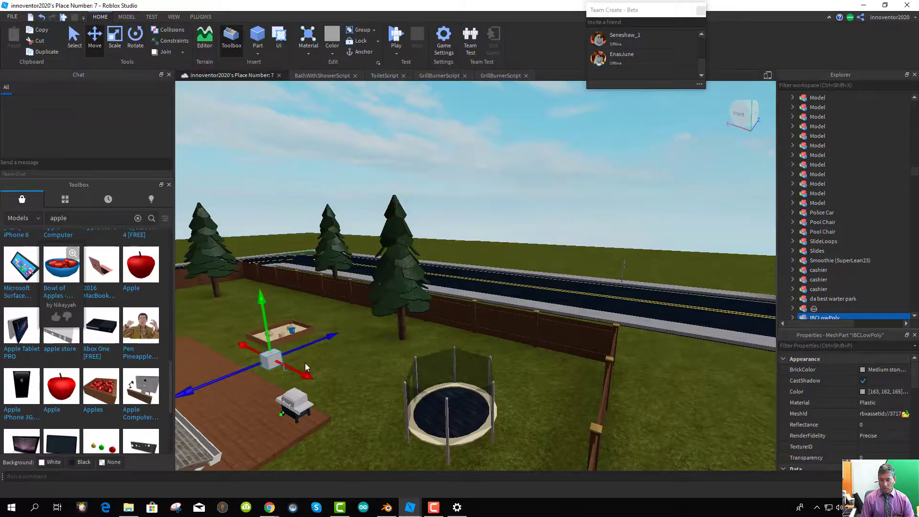
middle_click_drag(305, 363, 344, 360)
scroll(316, 362, "up", 10)
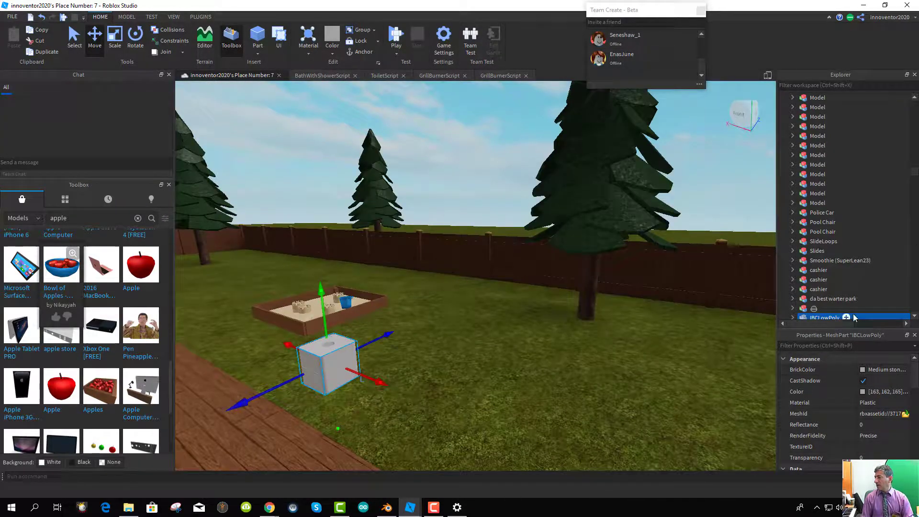
scroll(854, 318, "down", 2)
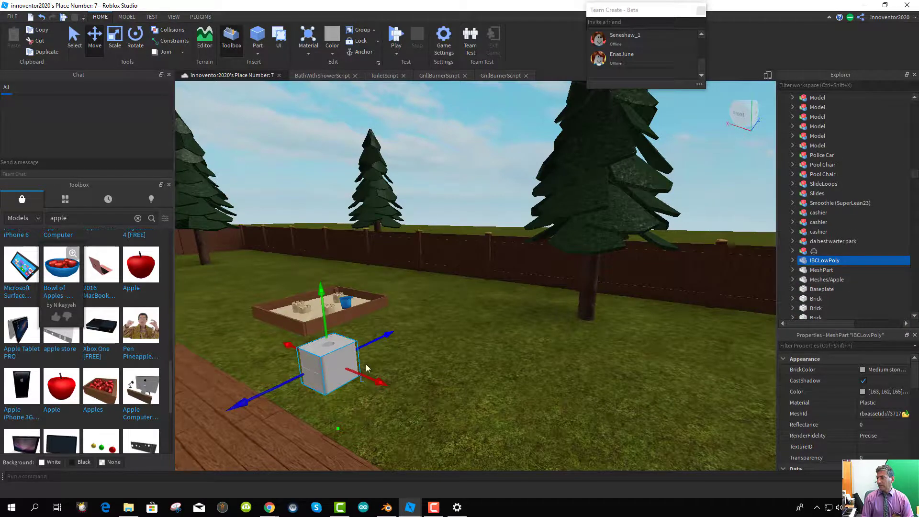
right_click(803, 263)
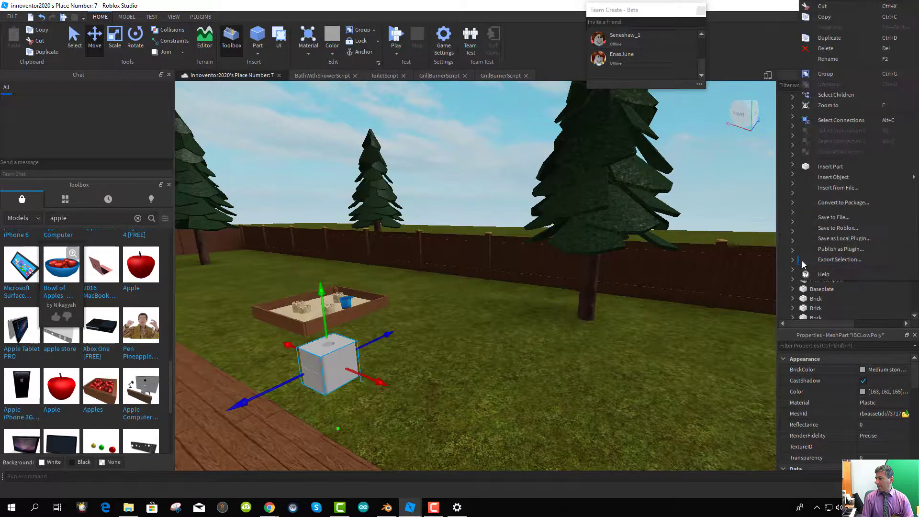
left_click(822, 277)
scroll(840, 217, "up", 1)
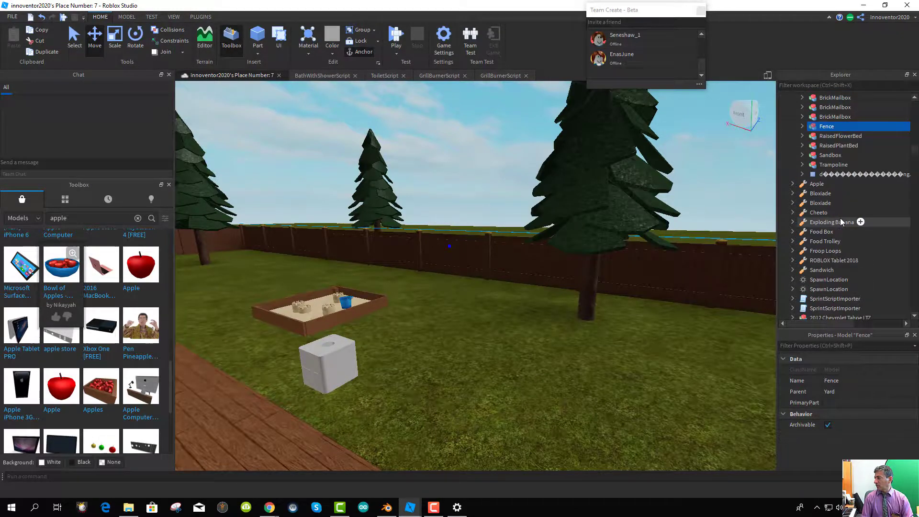
scroll(808, 264, "down", 3)
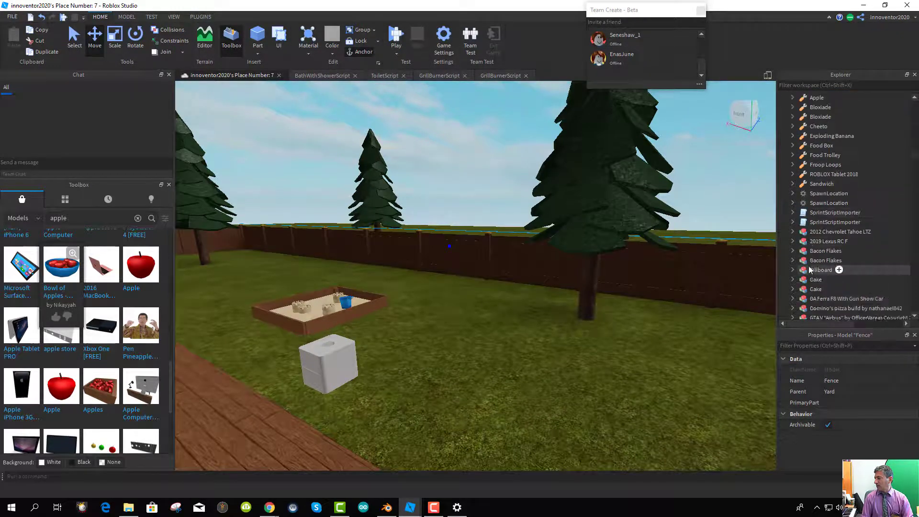
scroll(809, 269, "down", 10)
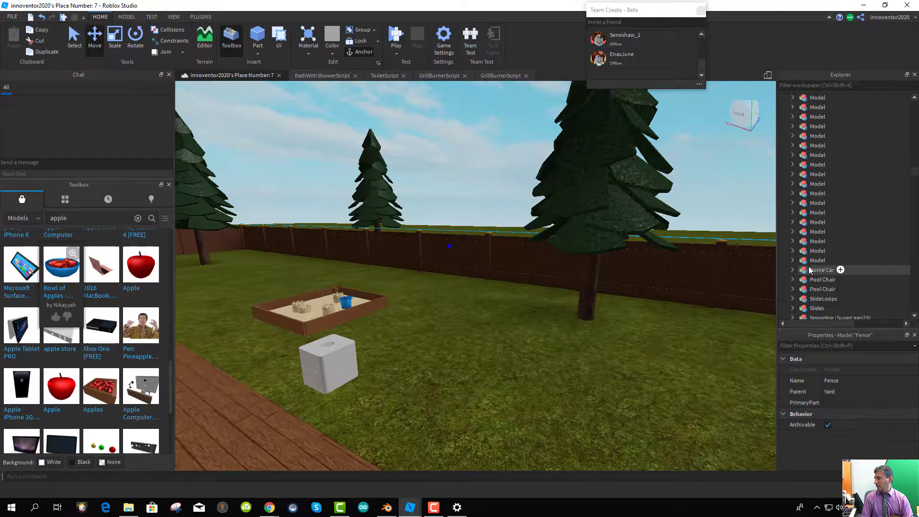
scroll(819, 255, "down", 10)
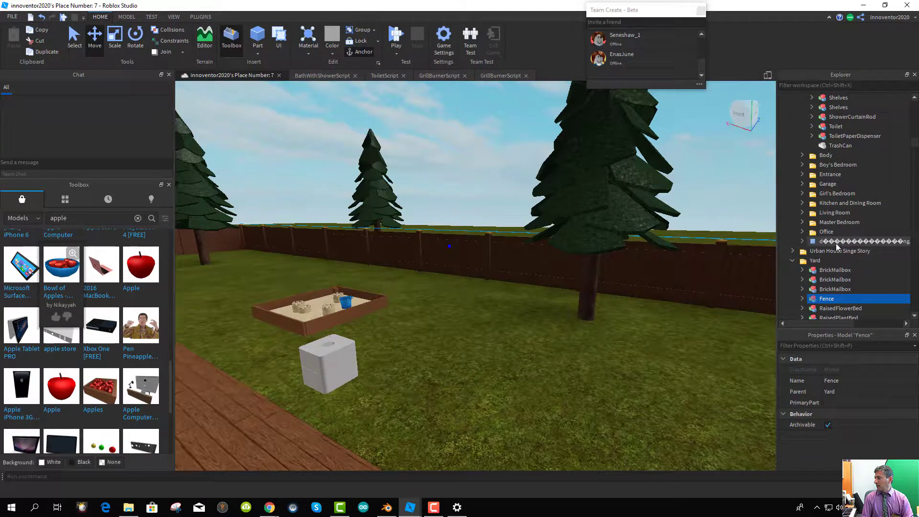
- Insert a Tool object directly into the Workspace
scroll(836, 244, "up", 20)
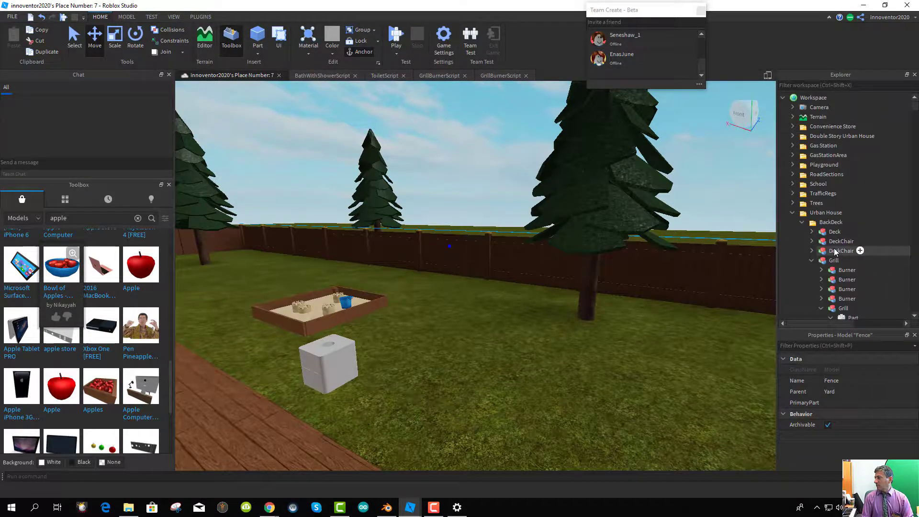
right_click(854, 100)
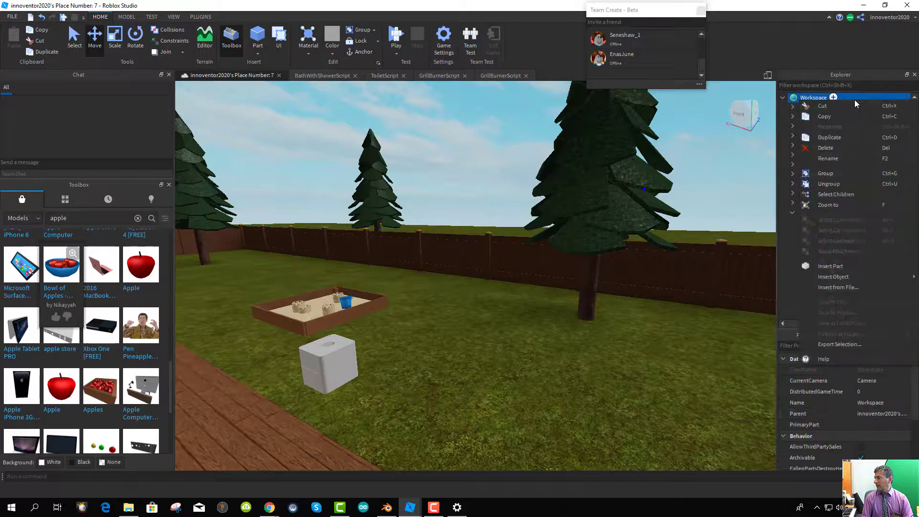
mouse_move(830, 277)
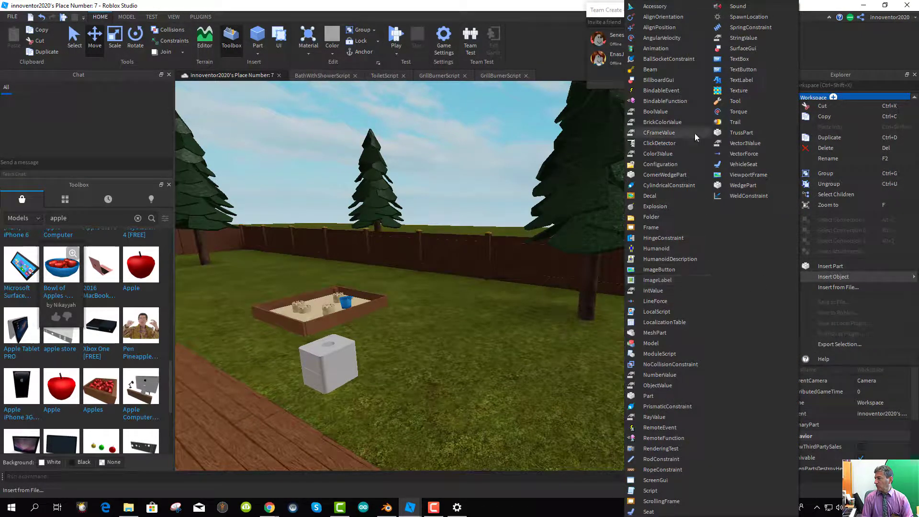
key("Escape")
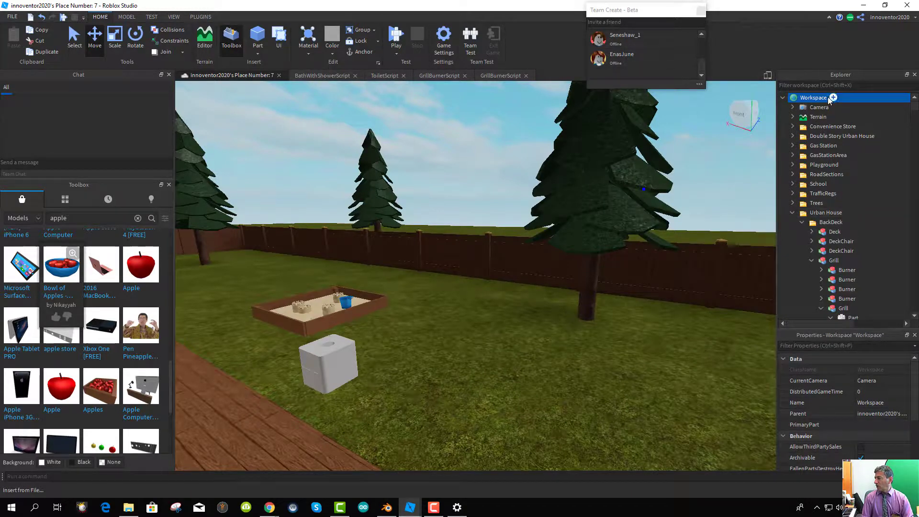
- Find the new Tool object in the Workspace and rename it IBCTankLowPolyTool
scroll(861, 175, "down", 4)
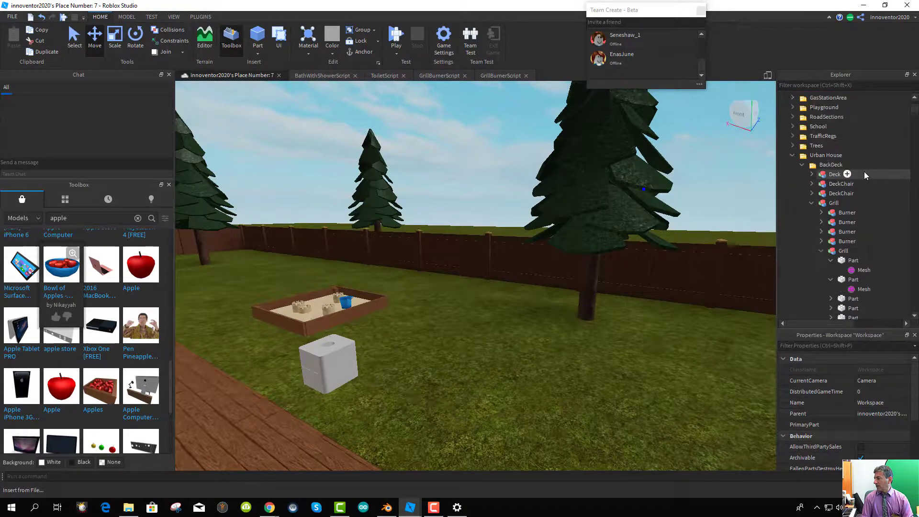
scroll(863, 172, "up", 4)
scroll(863, 172, "down", 12)
scroll(857, 168, "up", 10)
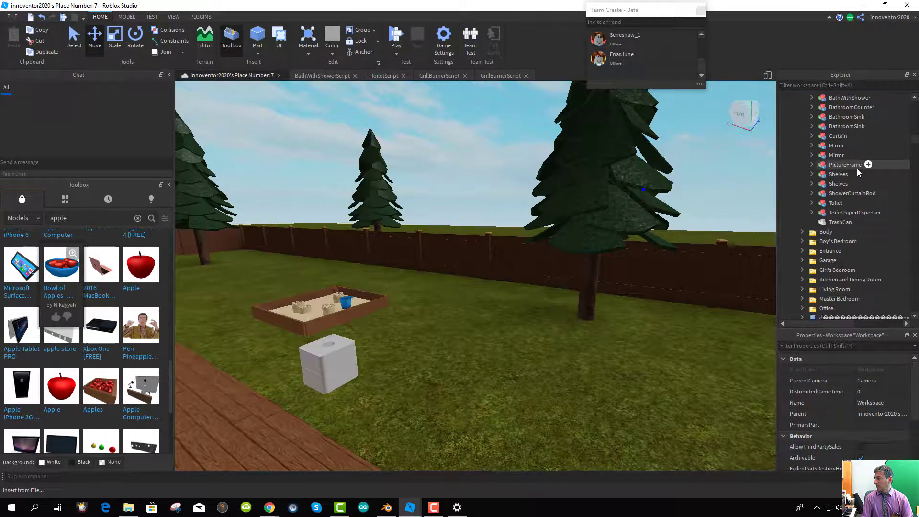
scroll(854, 167, "up", 5)
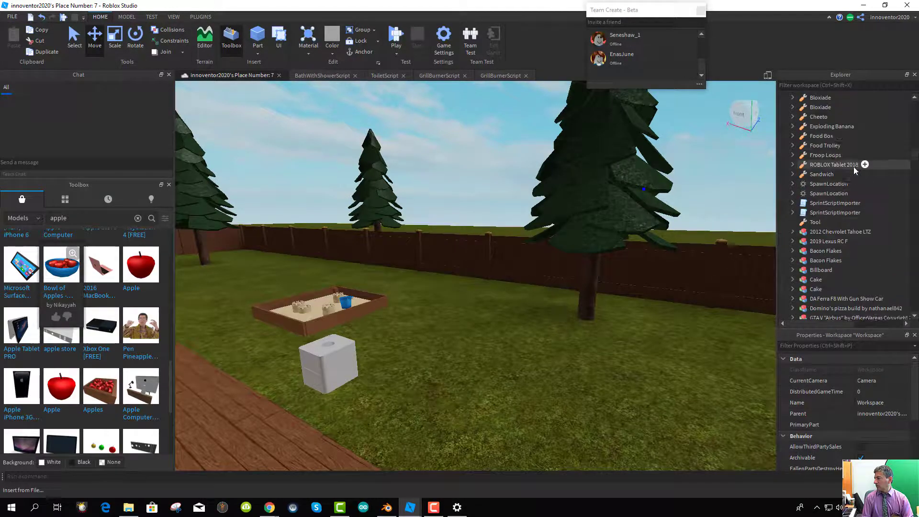
left_click(813, 251)
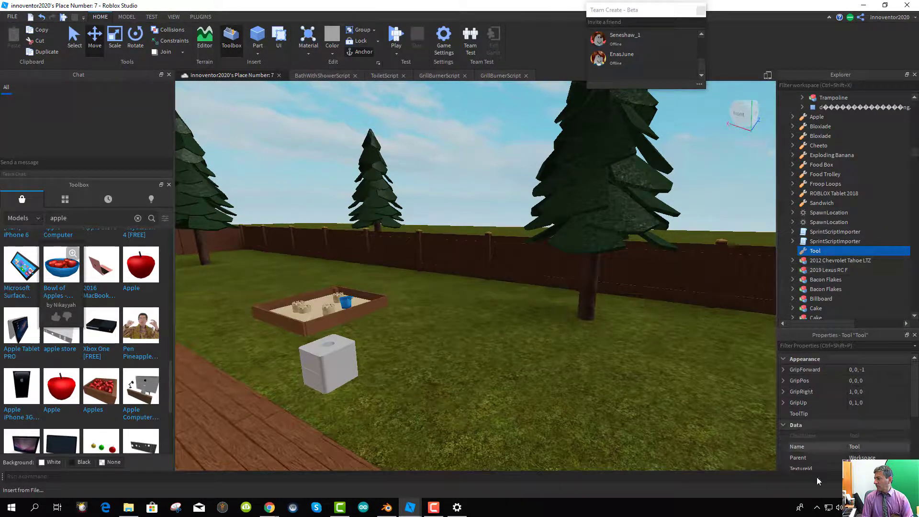
scroll(822, 458, "down", 4)
scroll(822, 454, "up", 4)
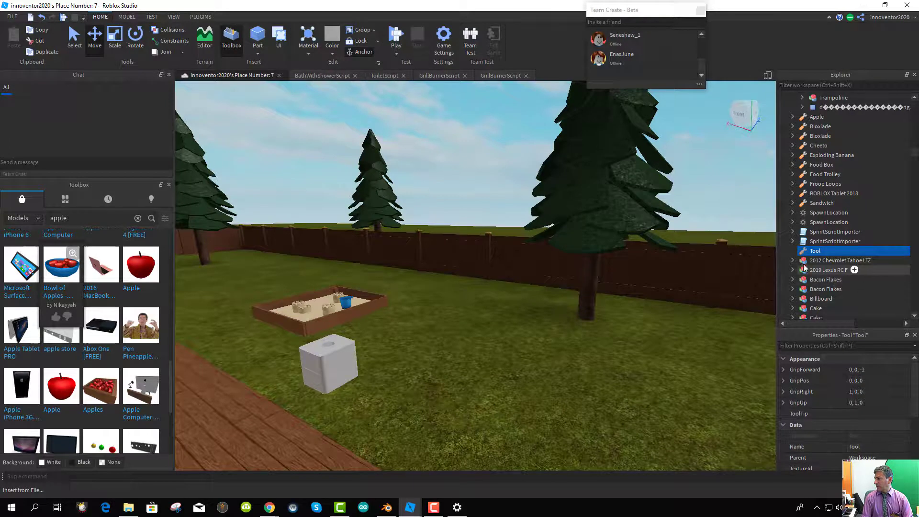
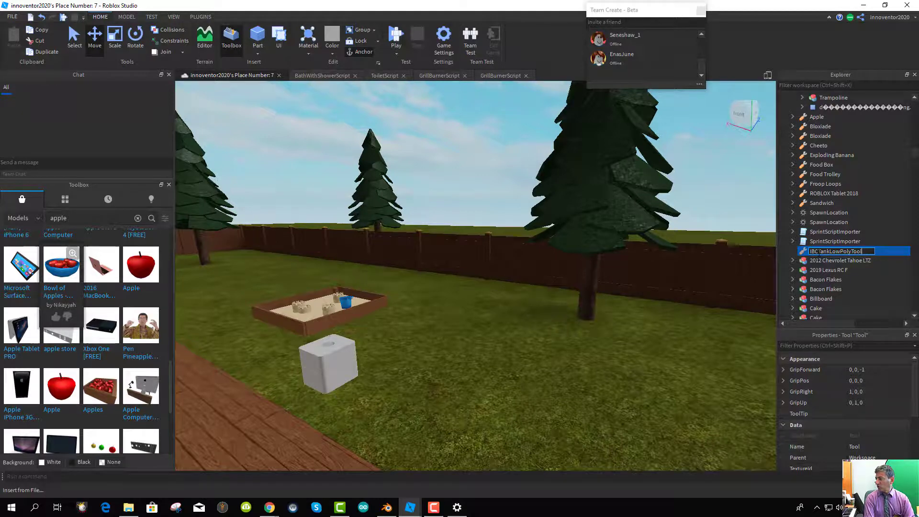
key("Return")
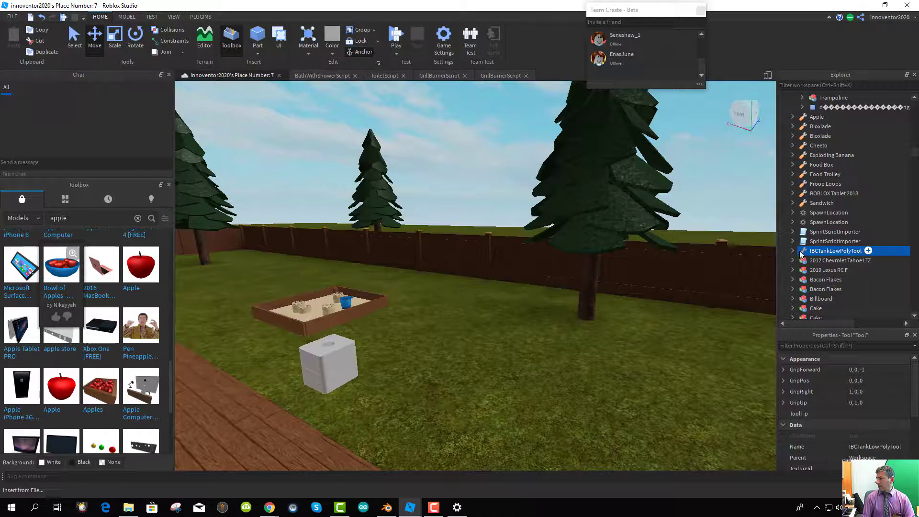
- Select the IBC tank mesh between the deck and sandbox and cut it from the Workspace
left_click(343, 373)
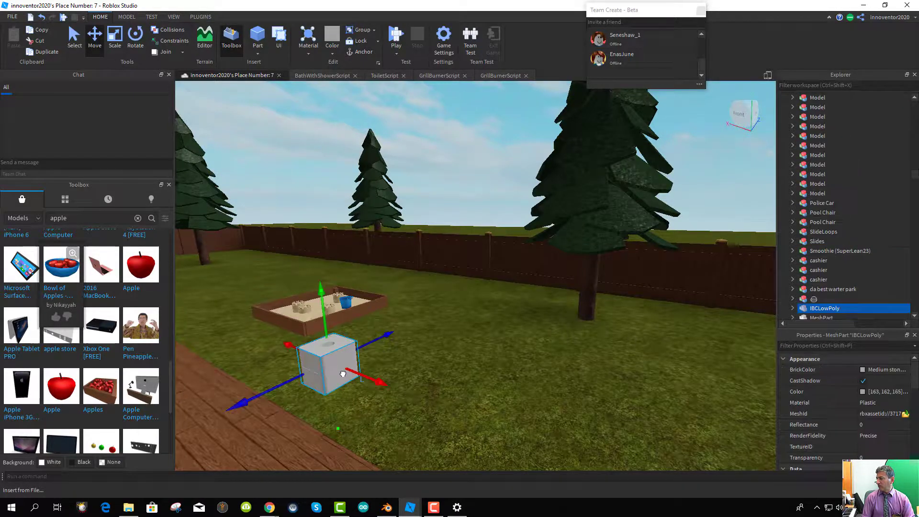
right_click(802, 312)
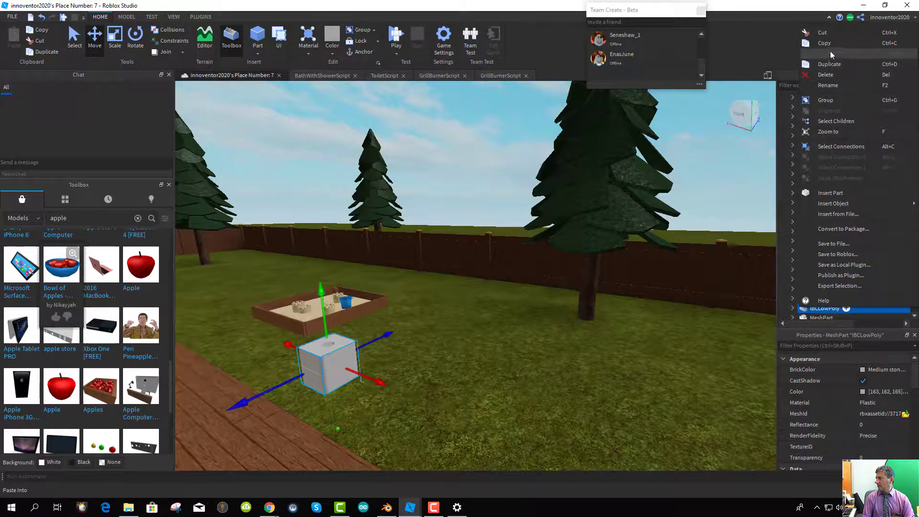
left_click(828, 36)
scroll(858, 196, "up", 5)
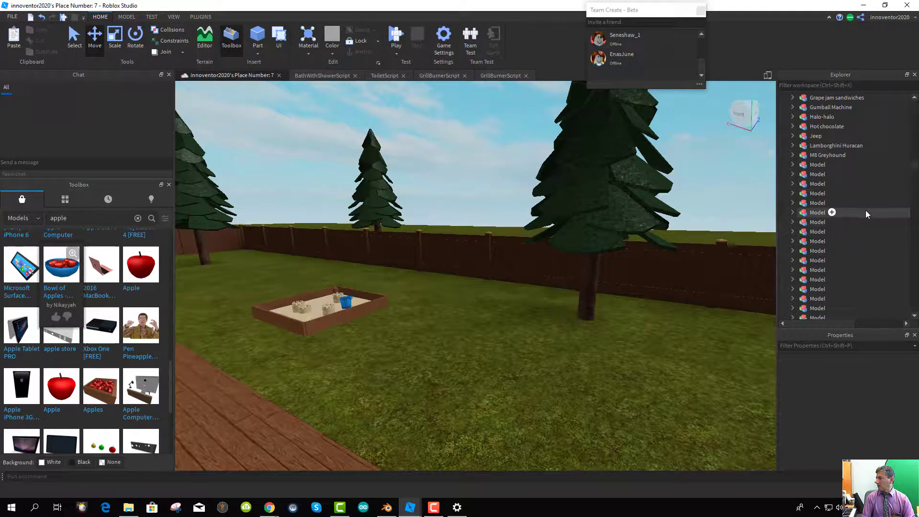
- Filter the object tree for IBC, then paste the cut mesh into IBCTankLowPolyTool with the name Handle
left_click(822, 85)
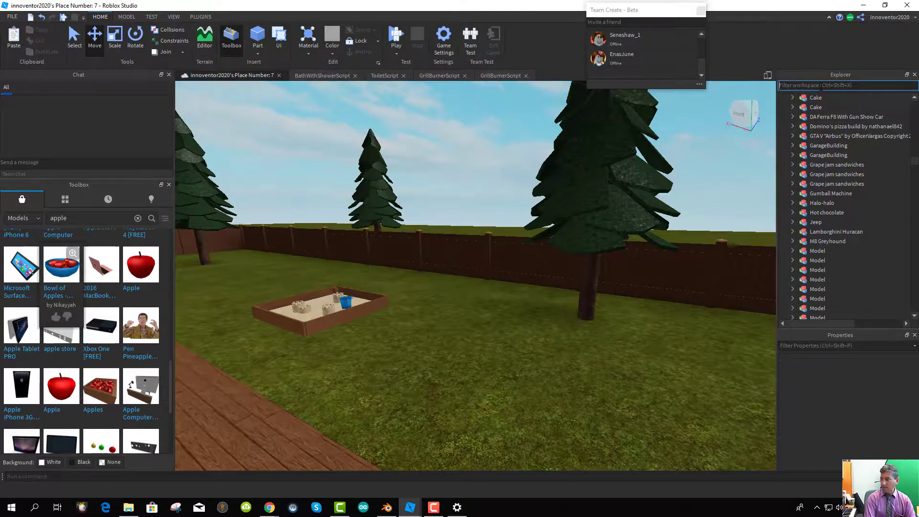
type("IBC")
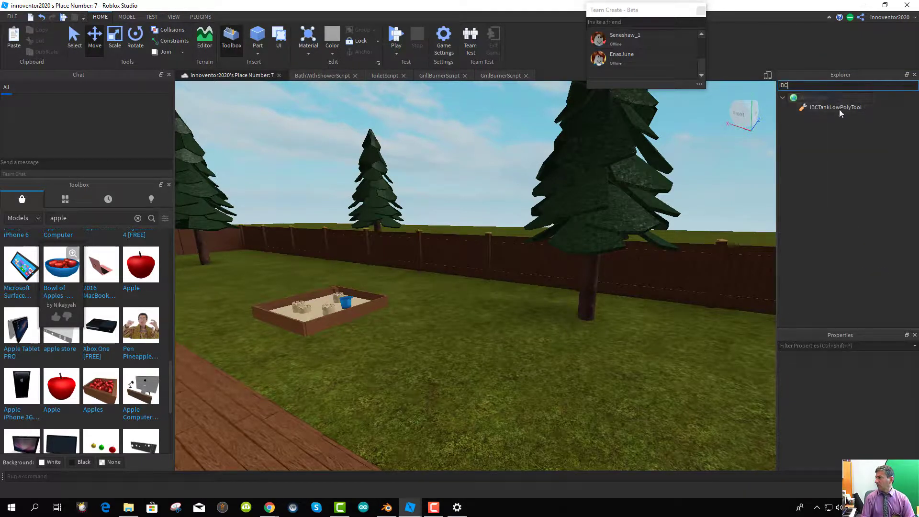
left_click(826, 108)
right_click(828, 108)
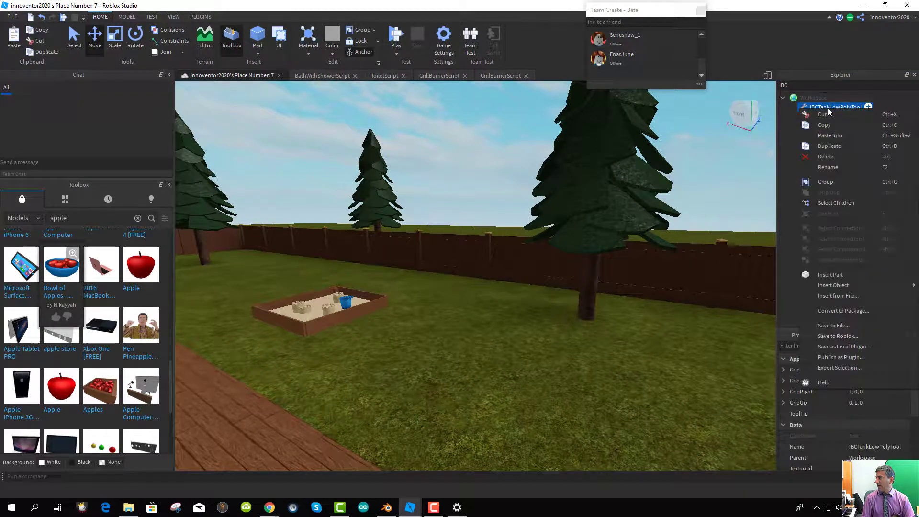
left_click(839, 136)
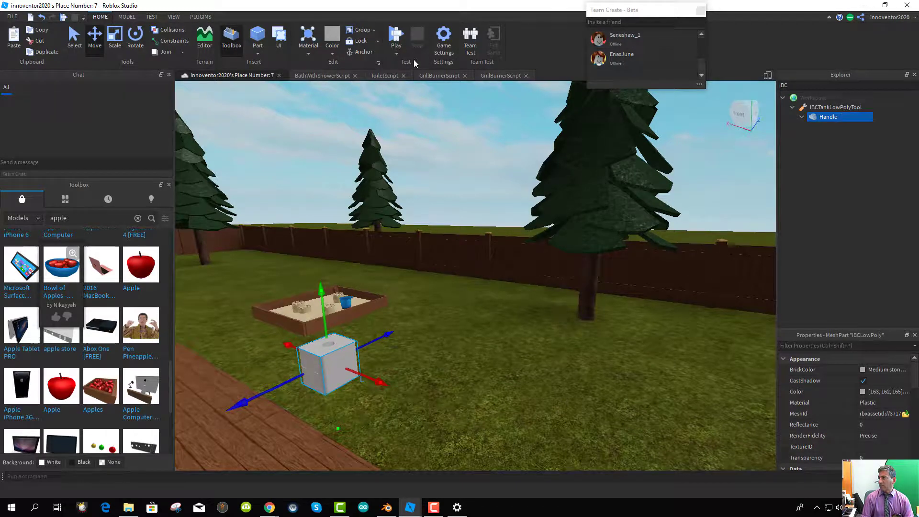
- Start a play test and walk the avatar from the spawn pad along the house into the backyard toward the IBC tank
left_click(395, 40)
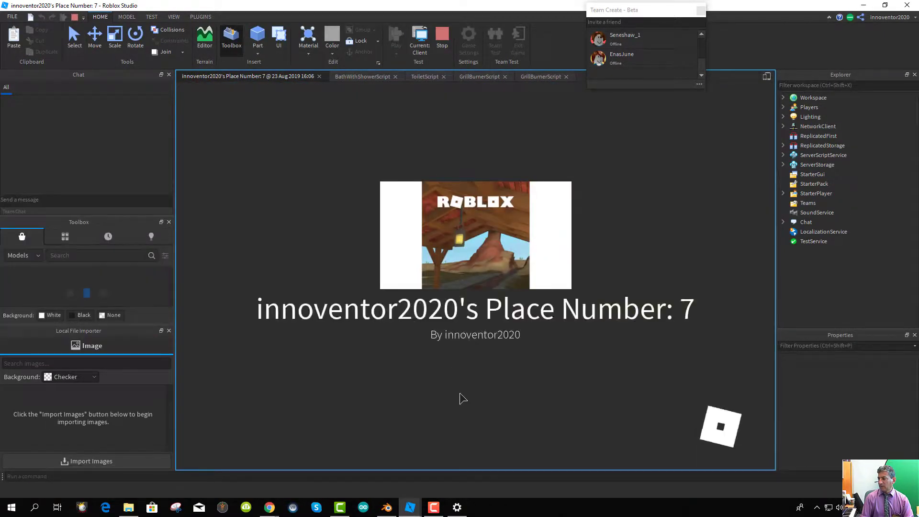
key("Right")
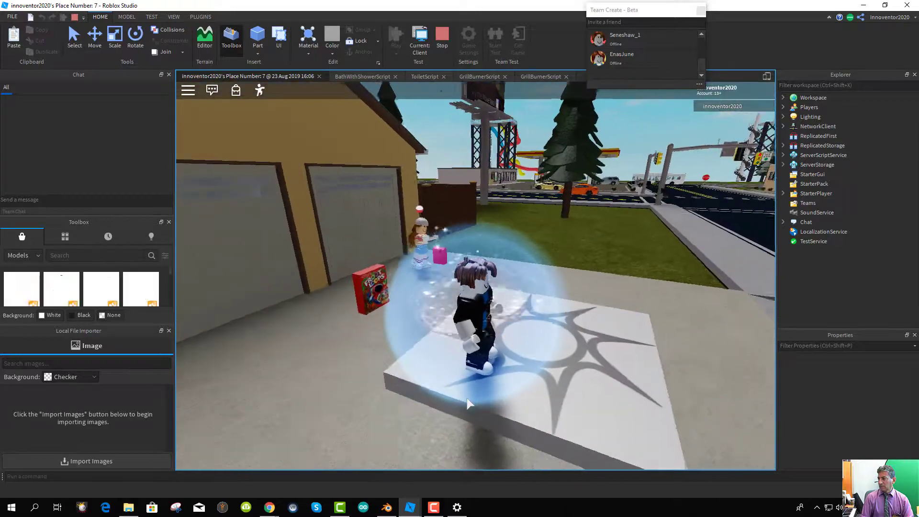
key("w")
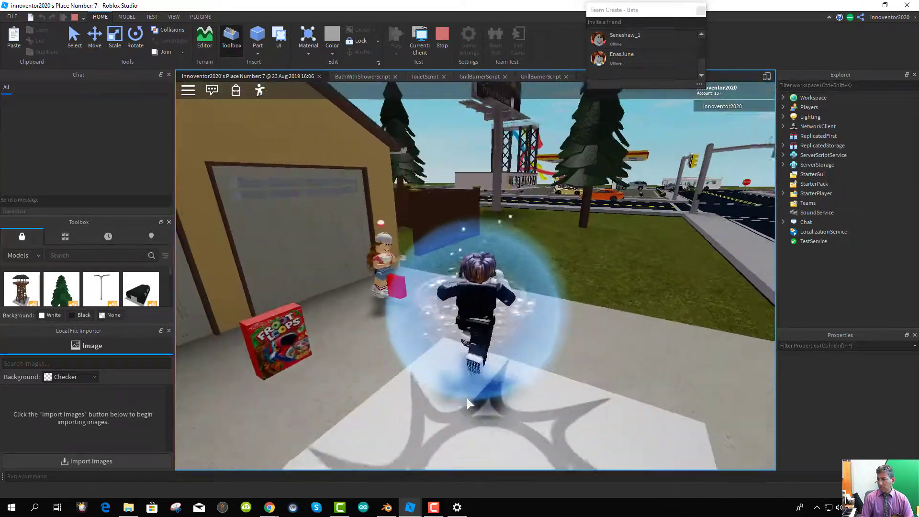
key("w")
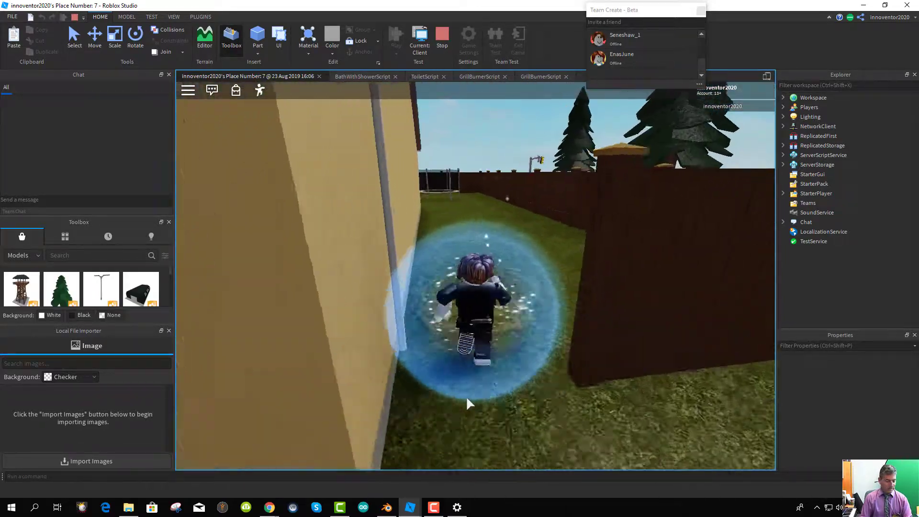
key("Left")
key("Left")
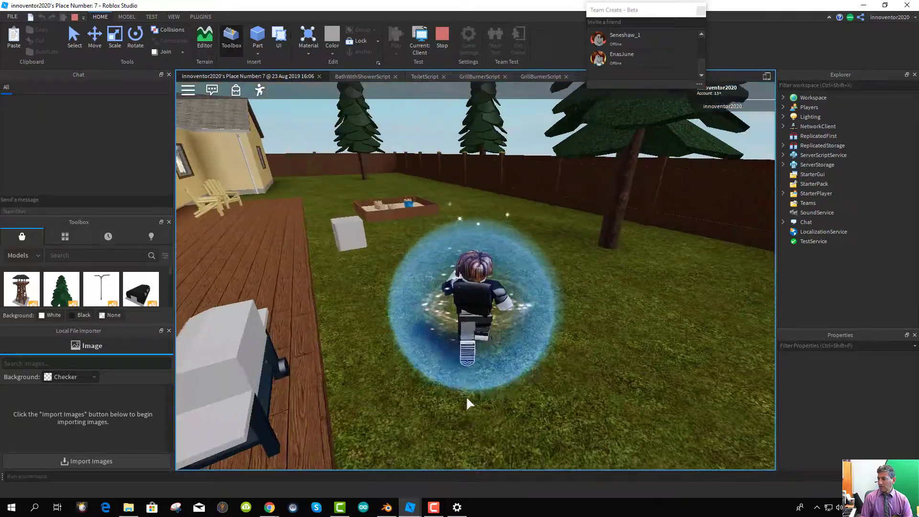
key("w")
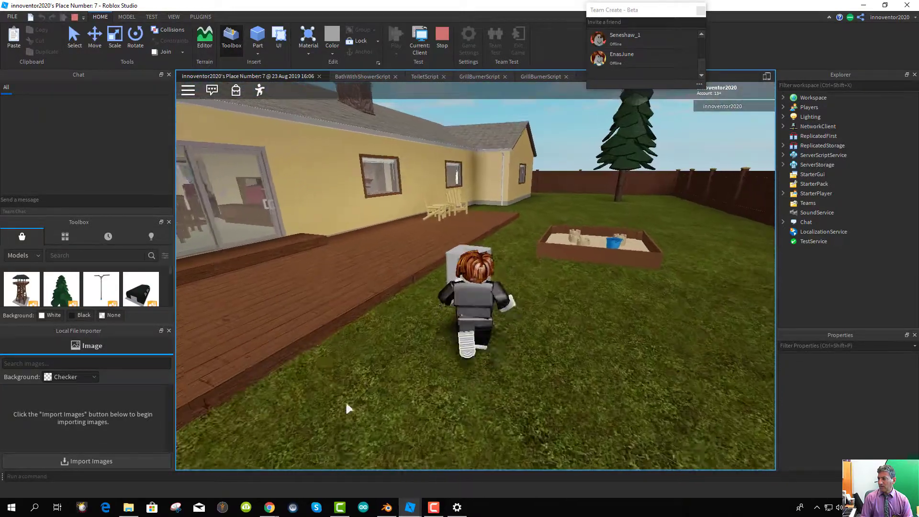
- Pick up the IBC tank with the avatar and carry it past the sandbox onto the deck beside the chairs
key("Right")
key("w")
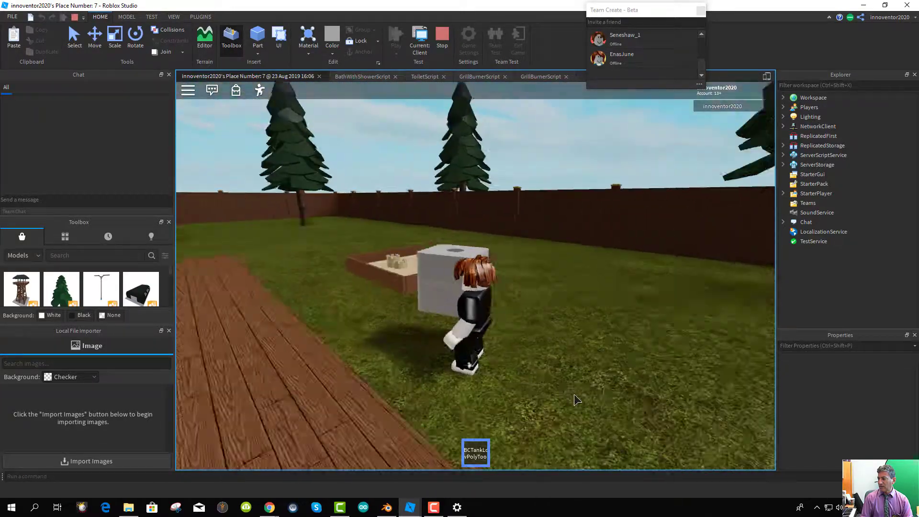
key("Left")
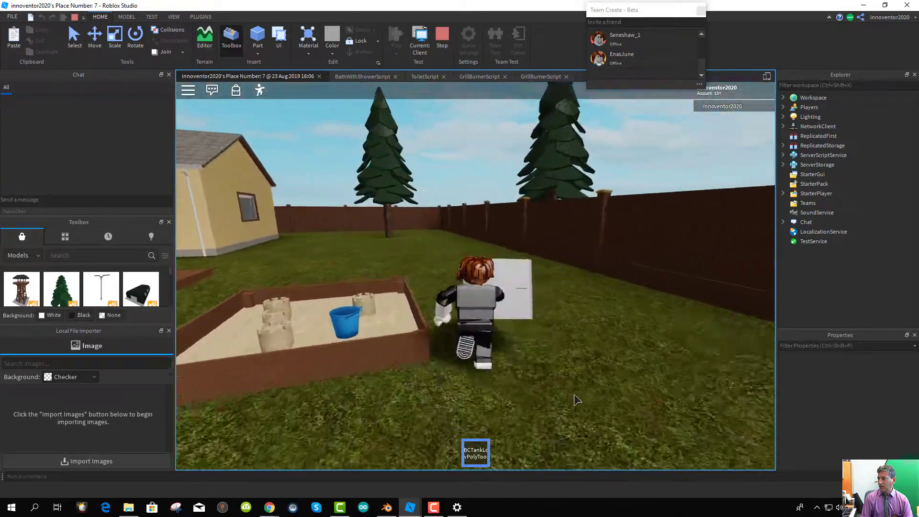
key("w")
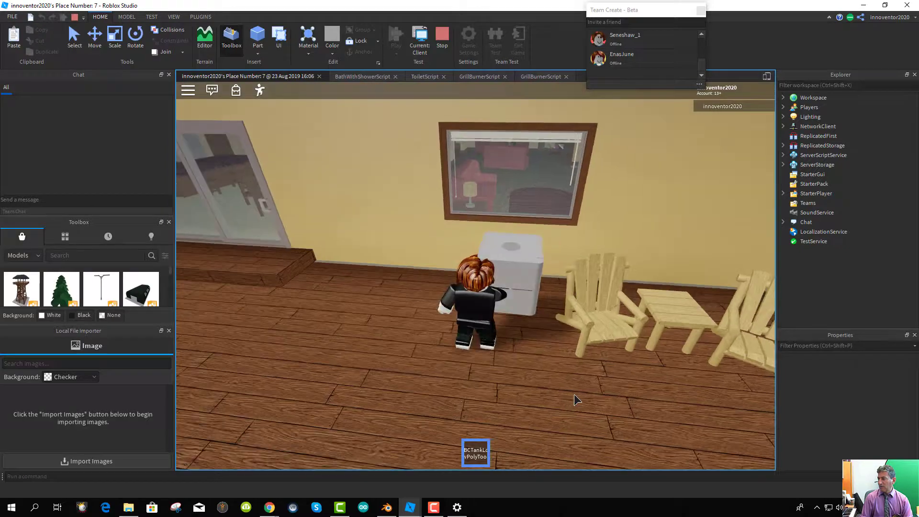
- Turn the avatar around on the deck with the IBC tank, then stow it and check the backpack
key("s")
key("w")
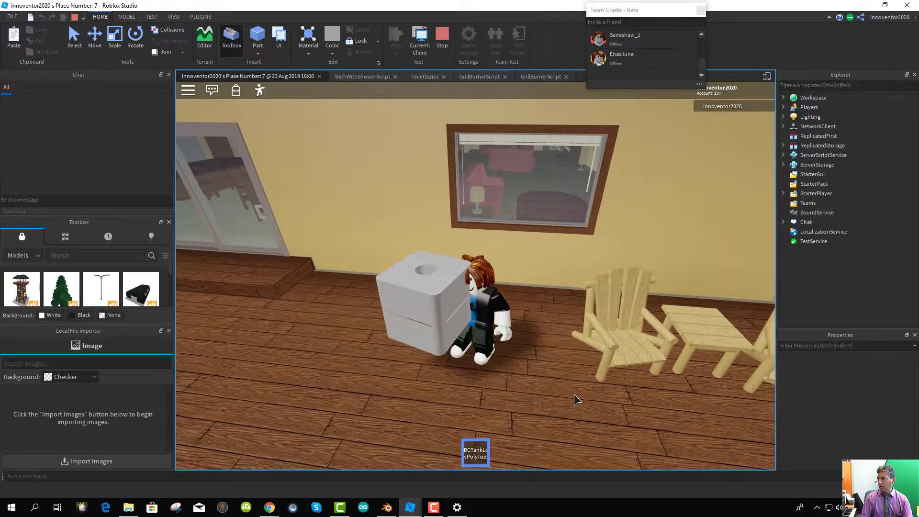
key("w")
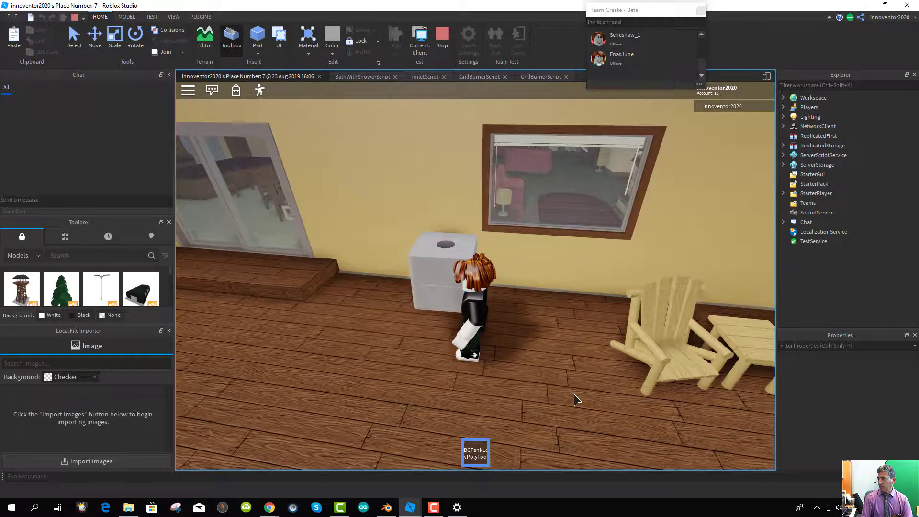
left_click(483, 459)
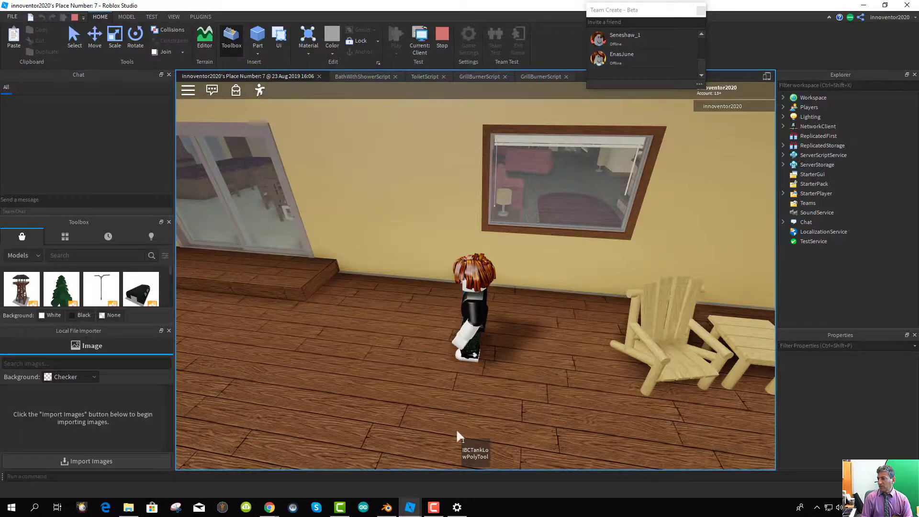
key("w")
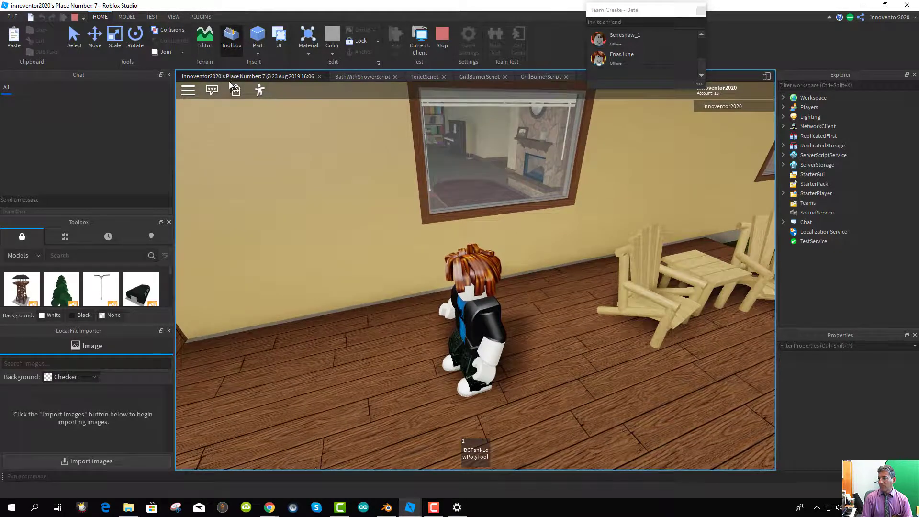
left_click(236, 91)
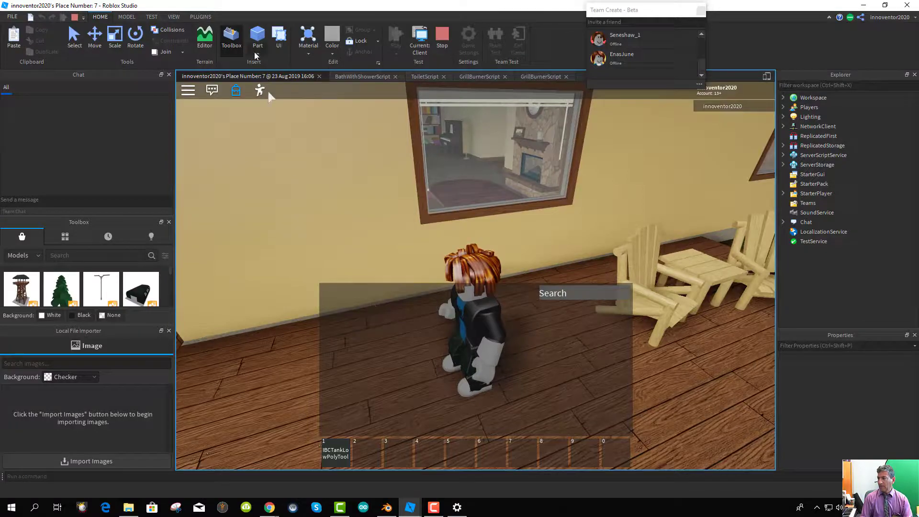
left_click(236, 91)
- Run the avatar off the deck and around the house, past the fence, to the spawn pad on the driveway
key("a")
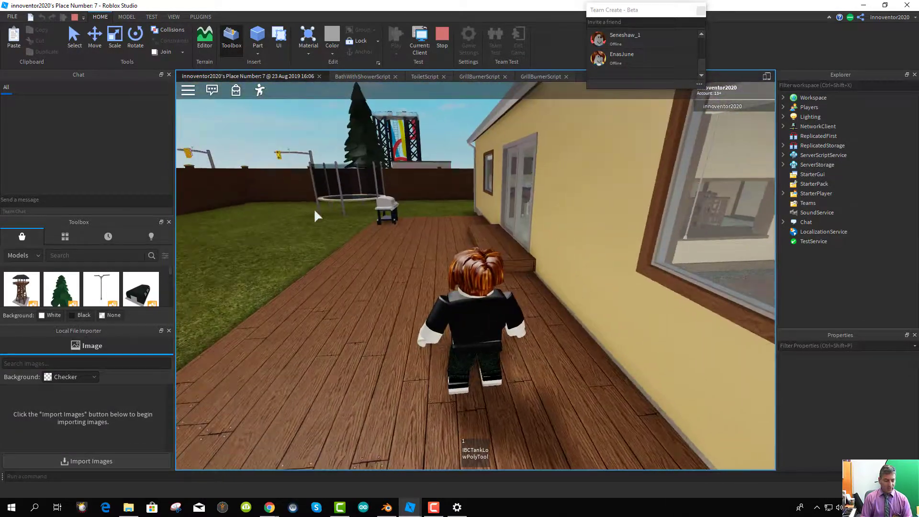
key("w")
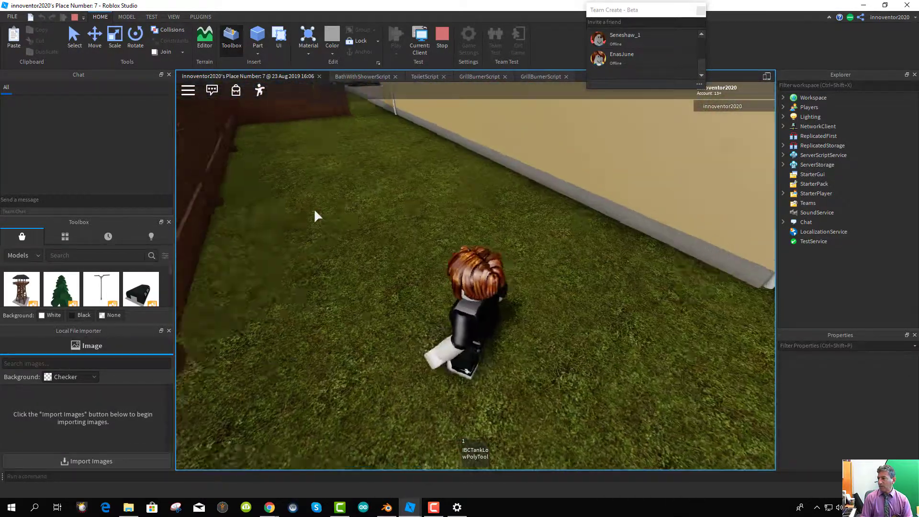
key("w")
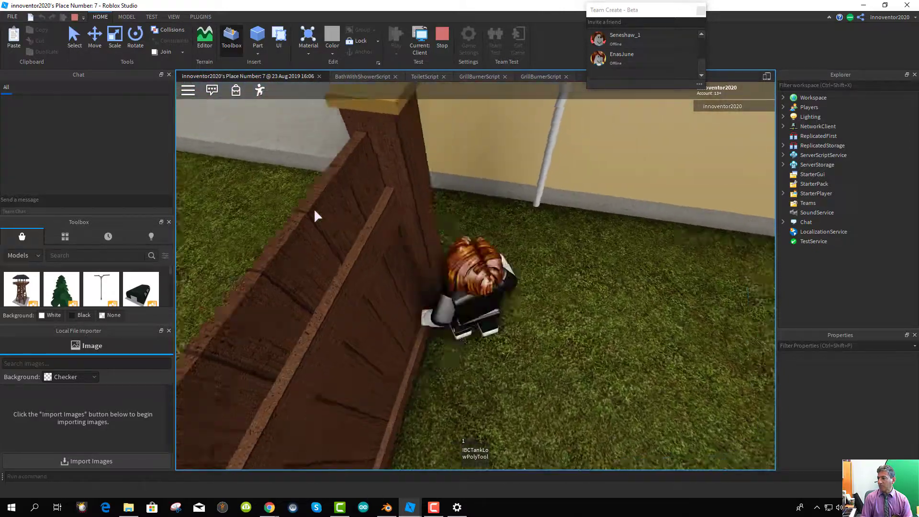
key("w")
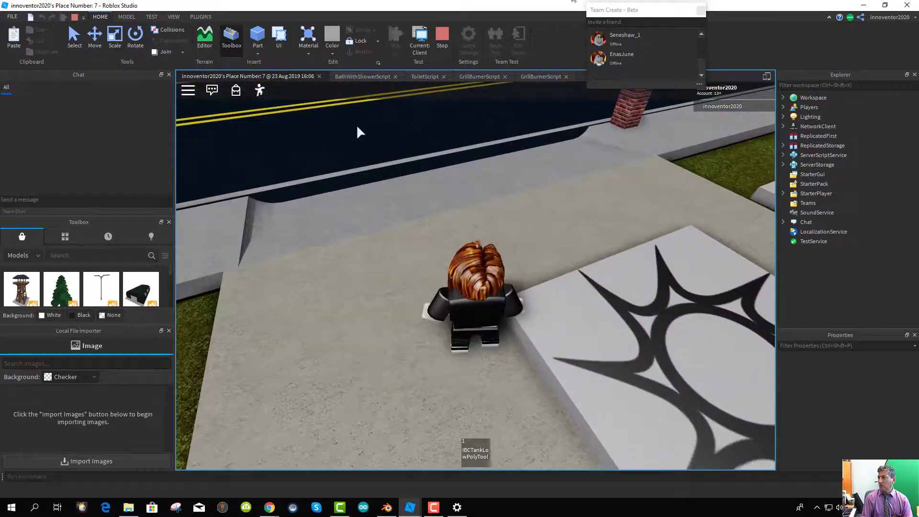
- Review the list of installed plugins, then return to the running play test
left_click(201, 16)
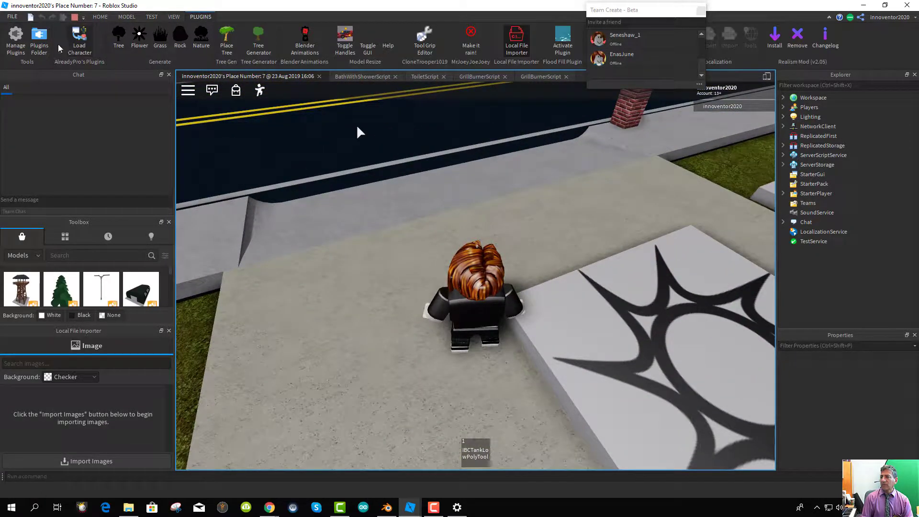
left_click(16, 44)
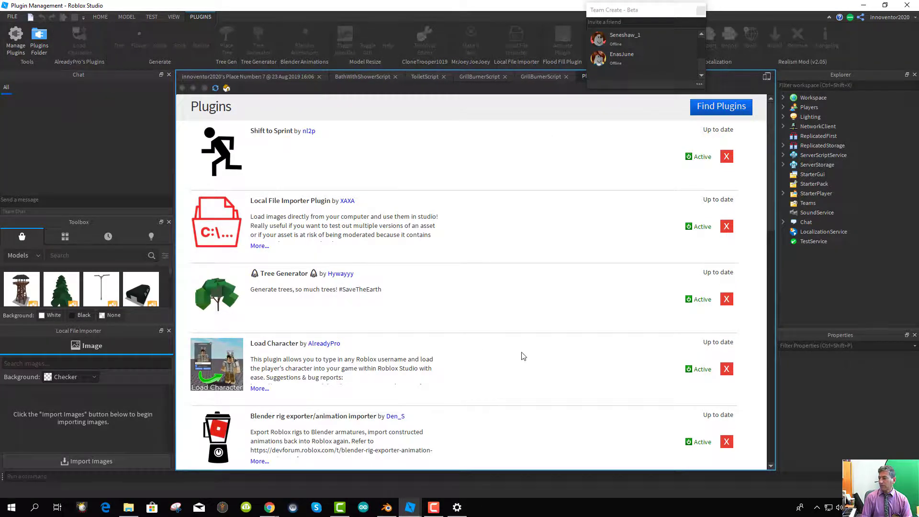
scroll(523, 356, "down", 3)
scroll(373, 147, "up", 3)
left_click(259, 82)
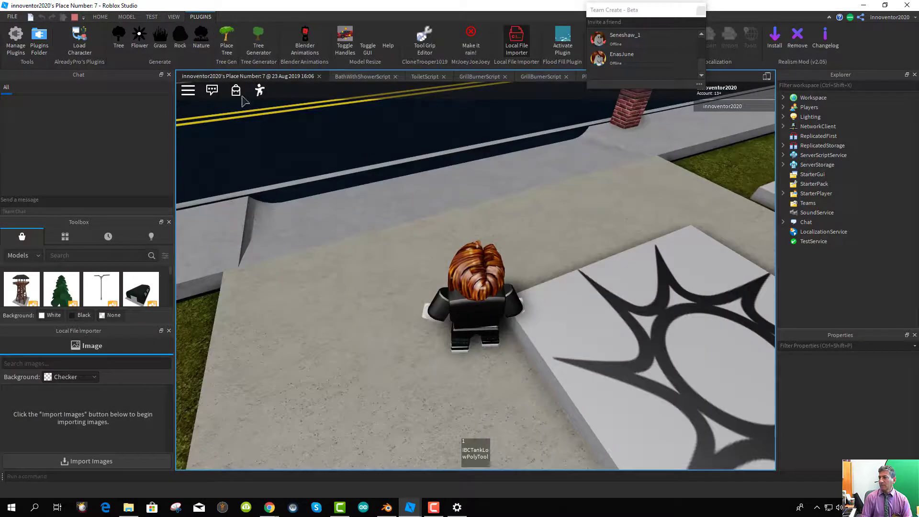
- Walk the avatar across the spawn pad toward the garage doors and pick up the Froot Loops box
key("Left")
key("w")
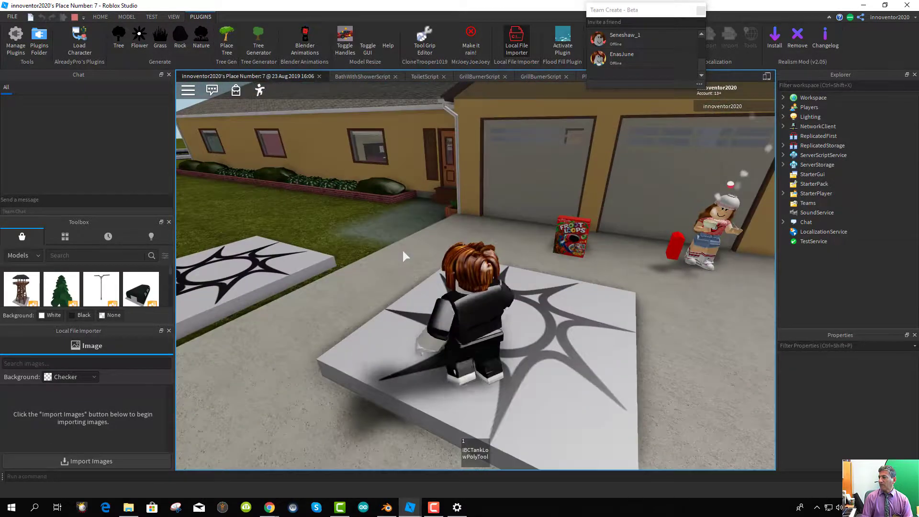
key("w")
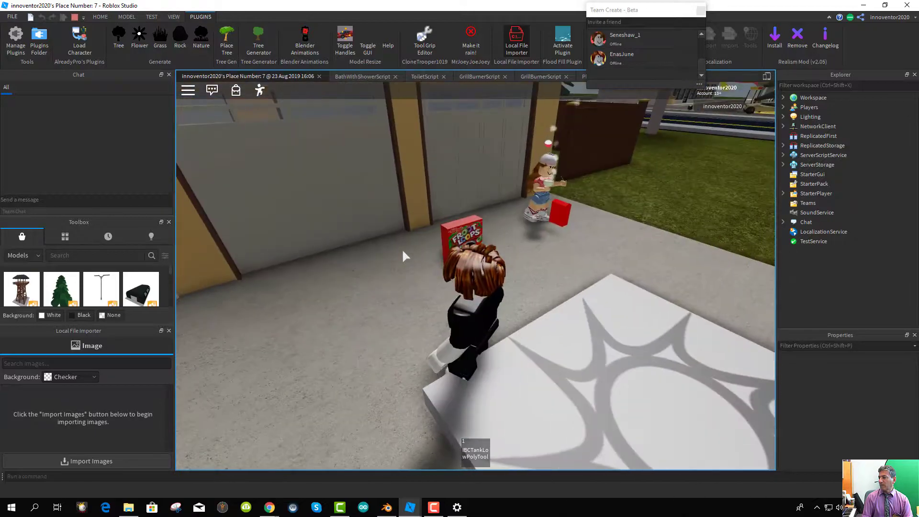
key("w")
key("Left")
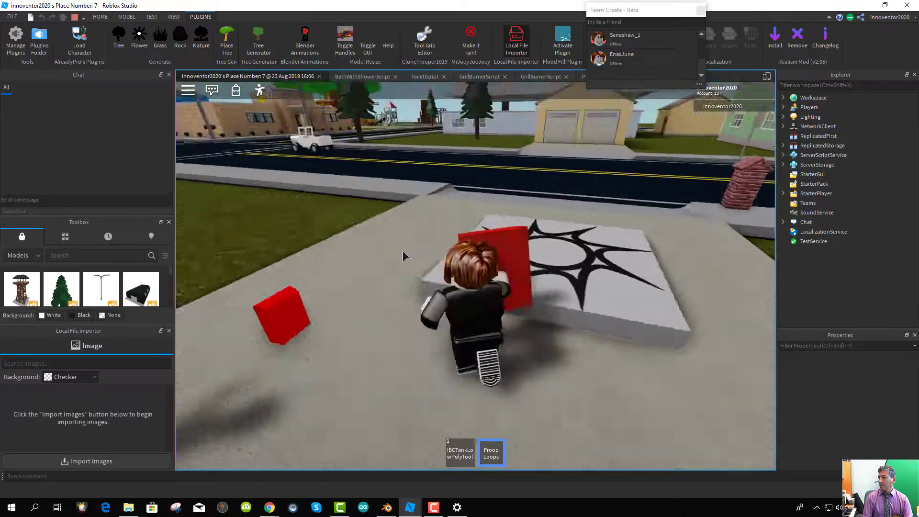
- Carry the Froot Loops box past the side fence into the backyard and onto the deck
key("Left")
key("w")
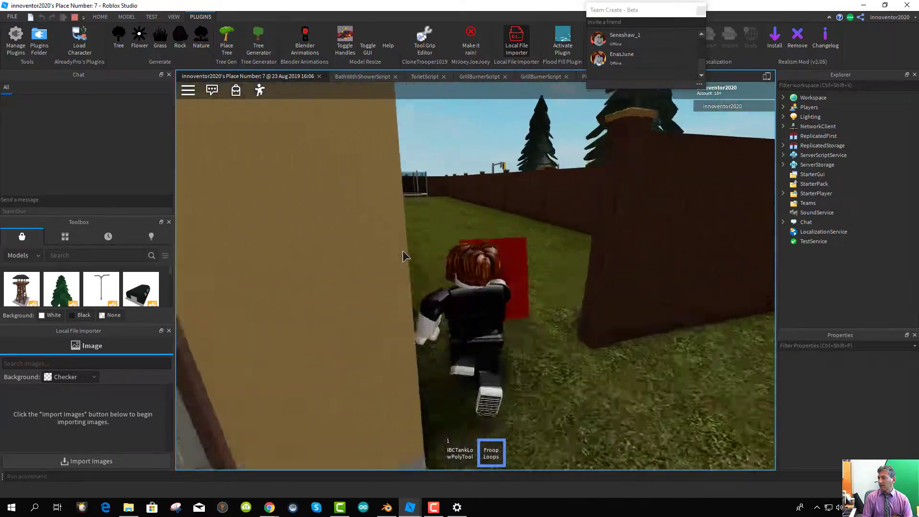
key("w")
key("Left")
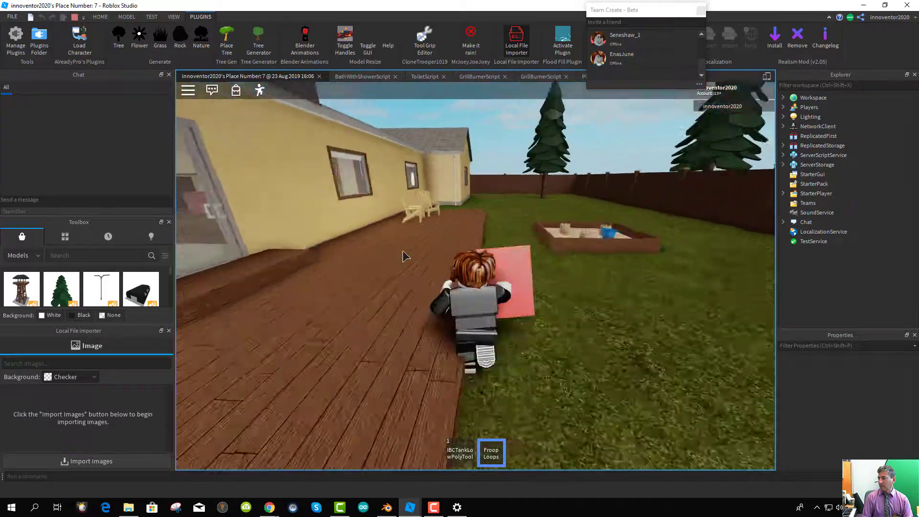
key("Left")
key("w")
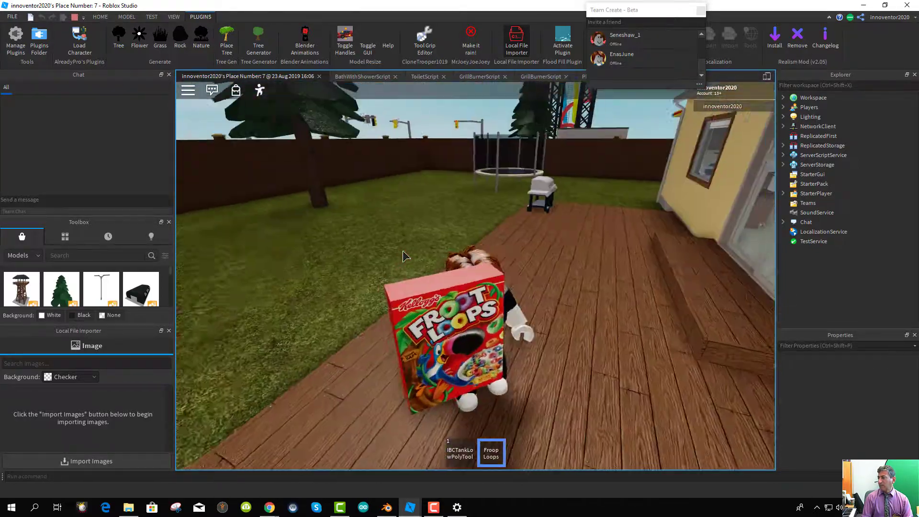
- Stow the Froot Loops box on the deck and check the backpack for both tools
key("Right")
key("w")
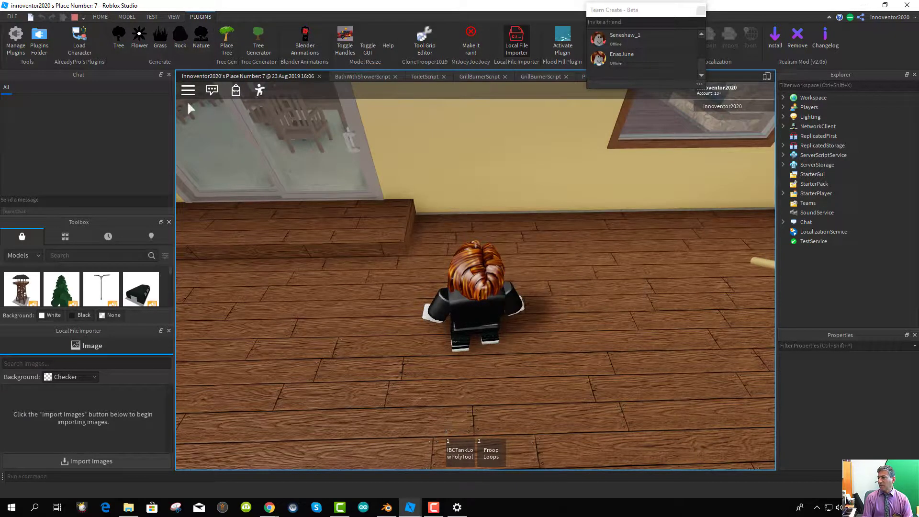
left_click(237, 90)
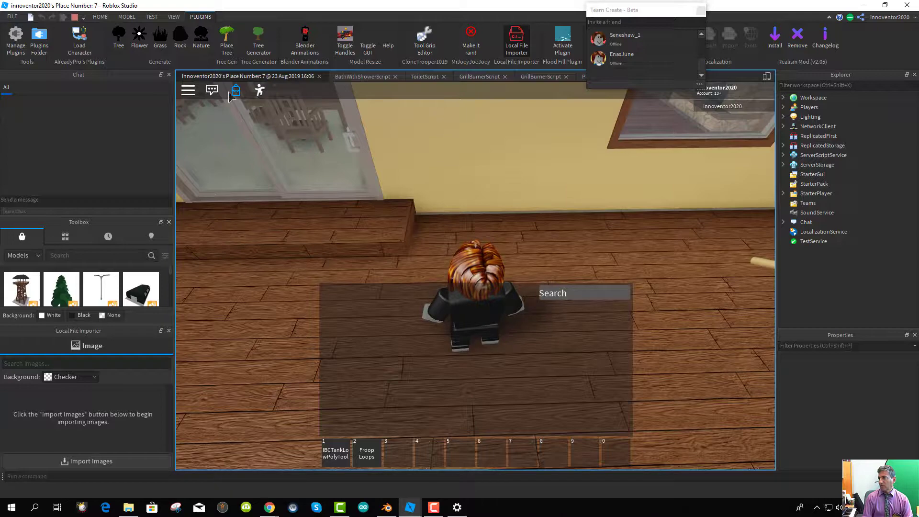
left_click(236, 91)
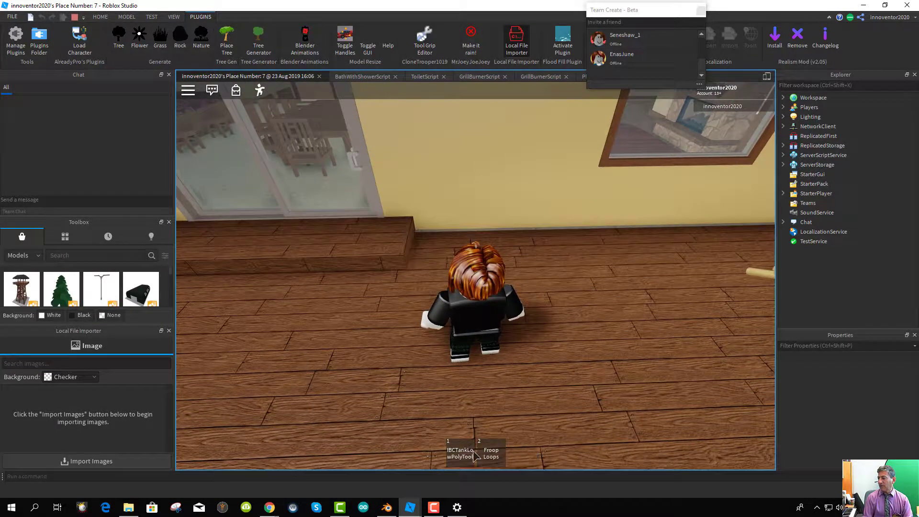
- Take out the Froot Loops box and drop it on the deck, then equip IBCTankLowPolyTool beside it
right_click_drag(512, 301, 352, 273)
key("w")
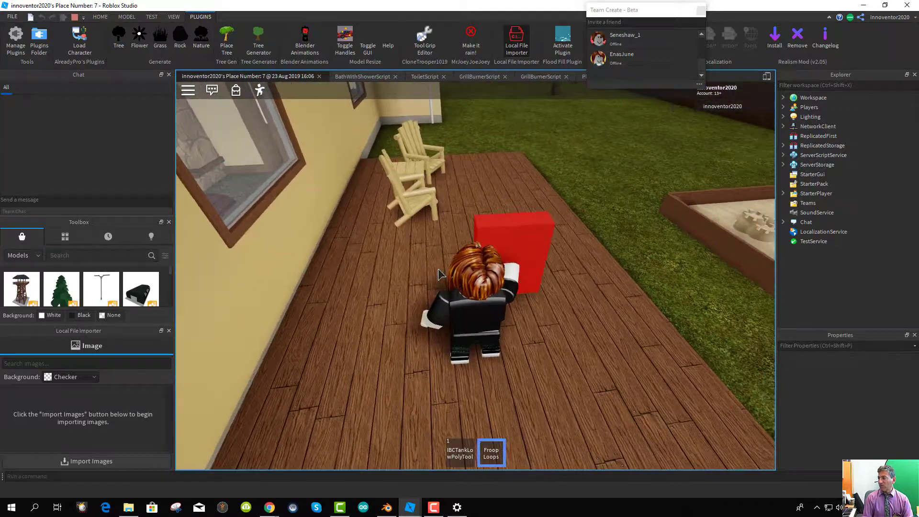
key("BackSpace")
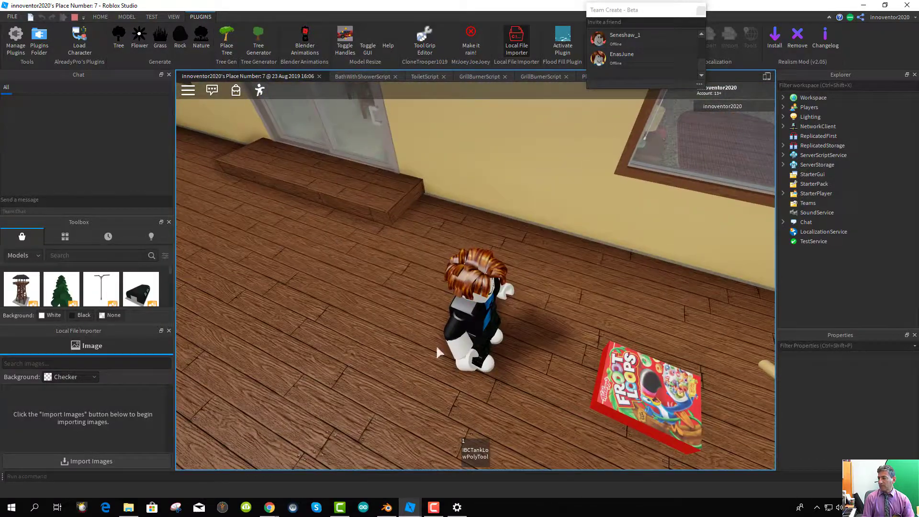
key("1")
key("w")
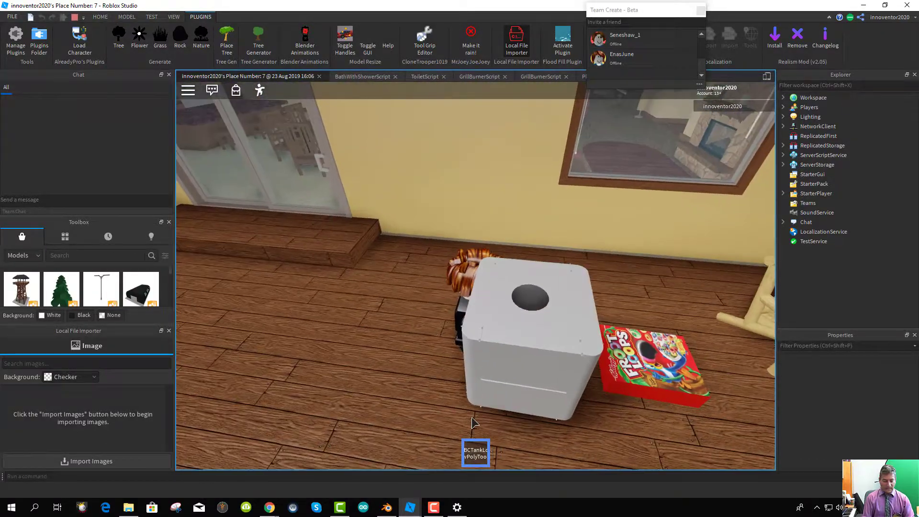
- Test the IBC tank tool in play mode by carrying it along the deck, dropping it and picking it up again
key("s")
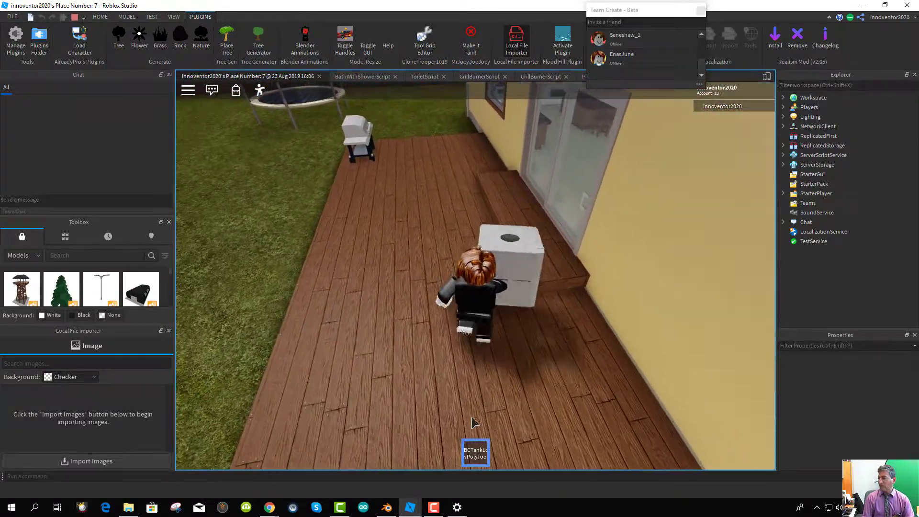
key("w")
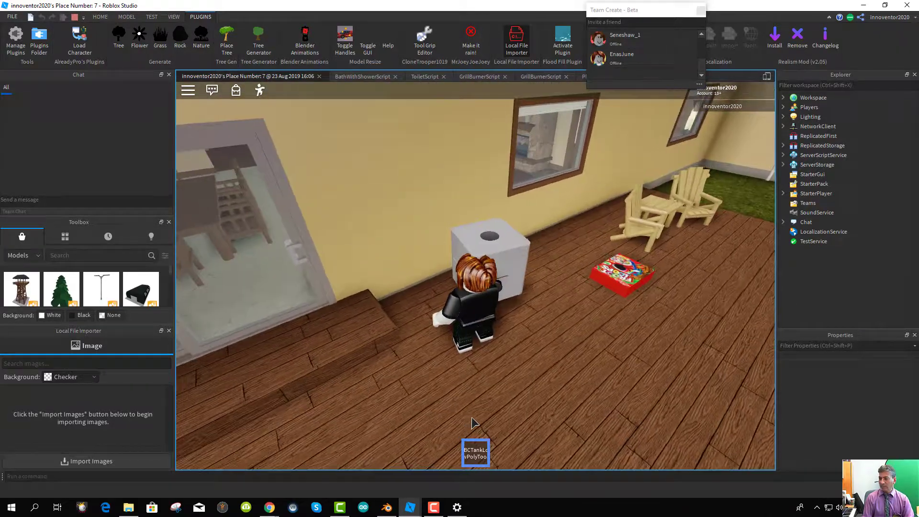
key("BackSpace")
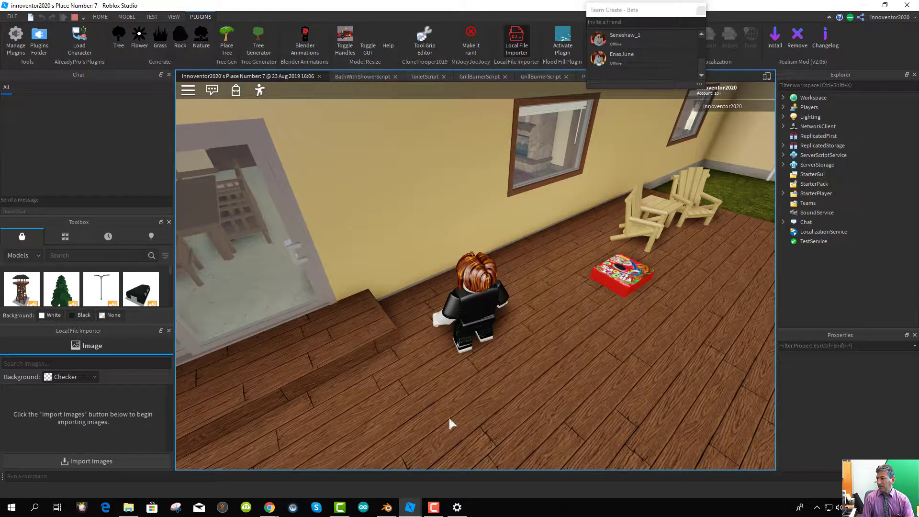
key("a")
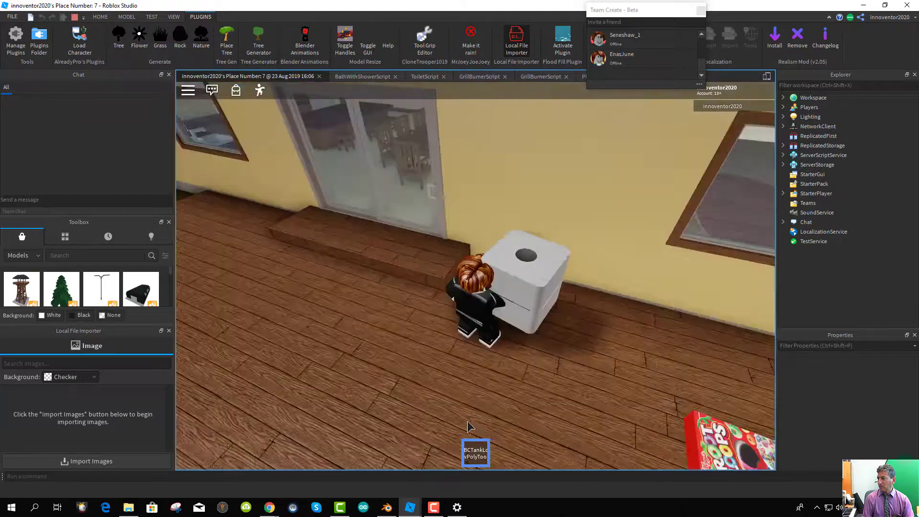
key("s")
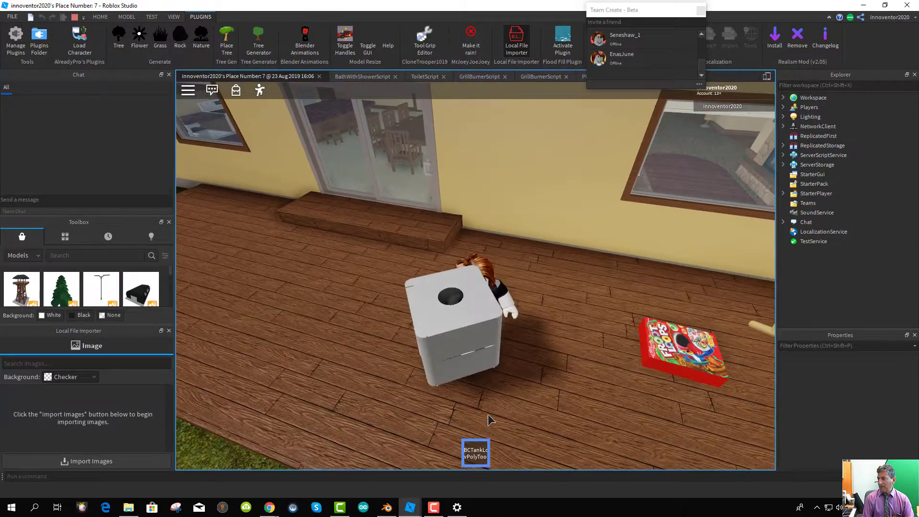
key("BackSpace")
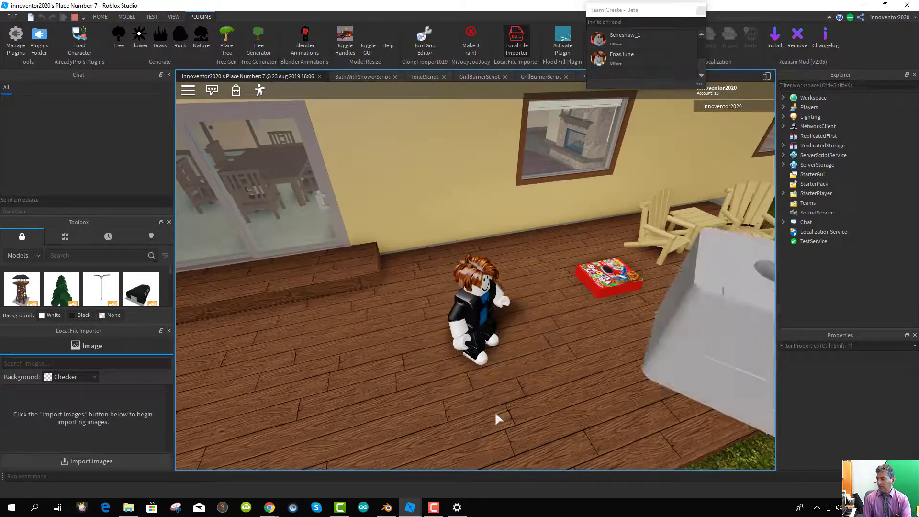
- Retrieve the dropped IBC tank, carry it across the deck and test unequipping and re-equipping it
right_click_drag(605, 444, 638, 435)
key("w")
key("w")
key("w")
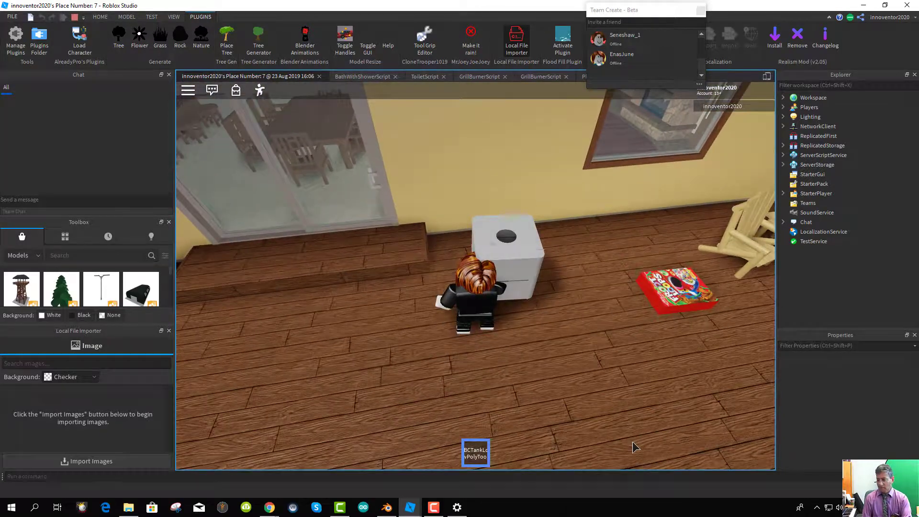
left_click(634, 447)
key("1")
right_click_drag(670, 458, 669, 459)
key("a")
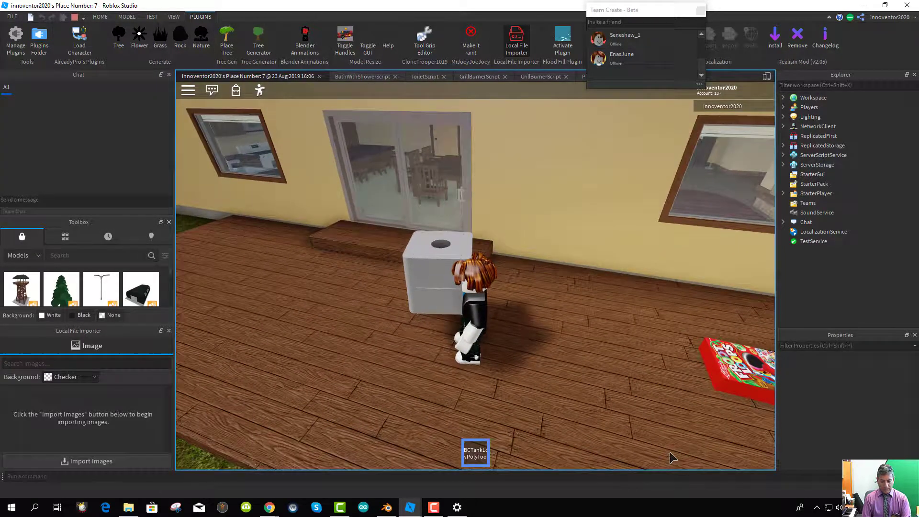
left_click(661, 451)
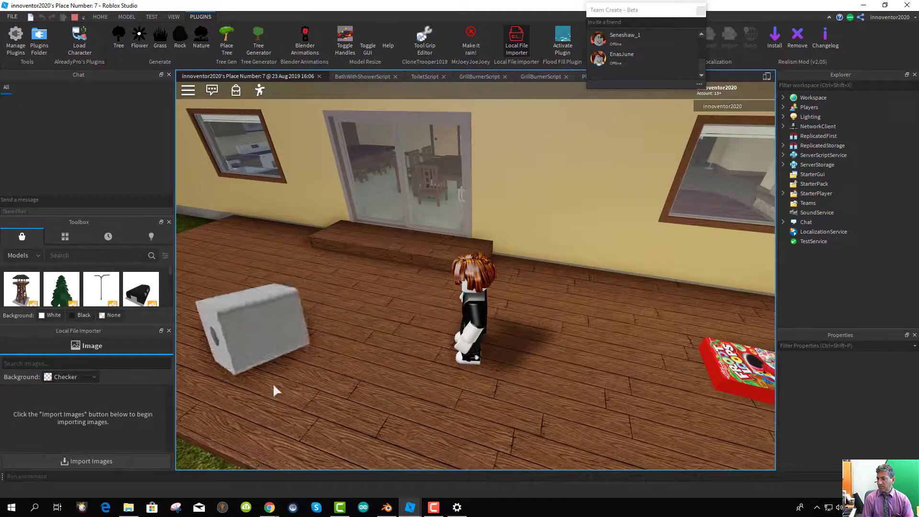
- Follow the dropped IBC tank onto the lawn, pick it up and drop it beyond the barbecue grill
key("w")
right_click_drag(318, 390, 318, 388)
key("w")
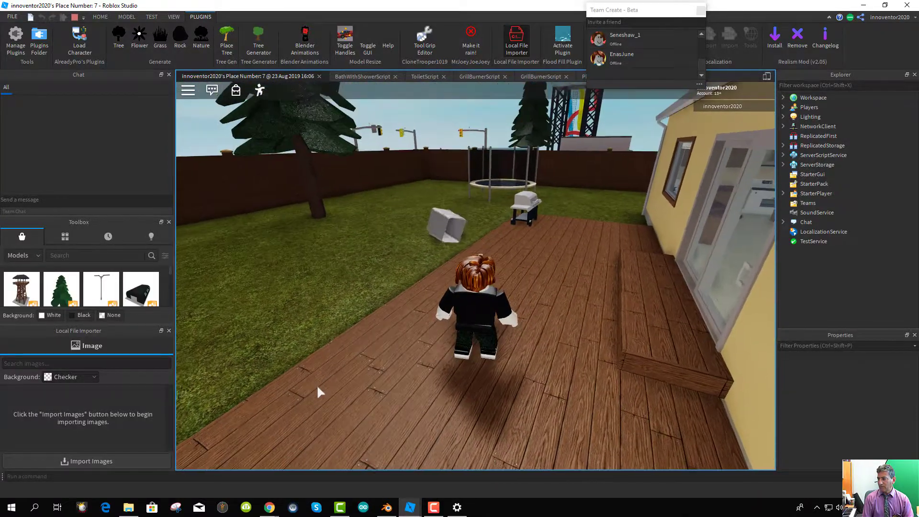
key("w")
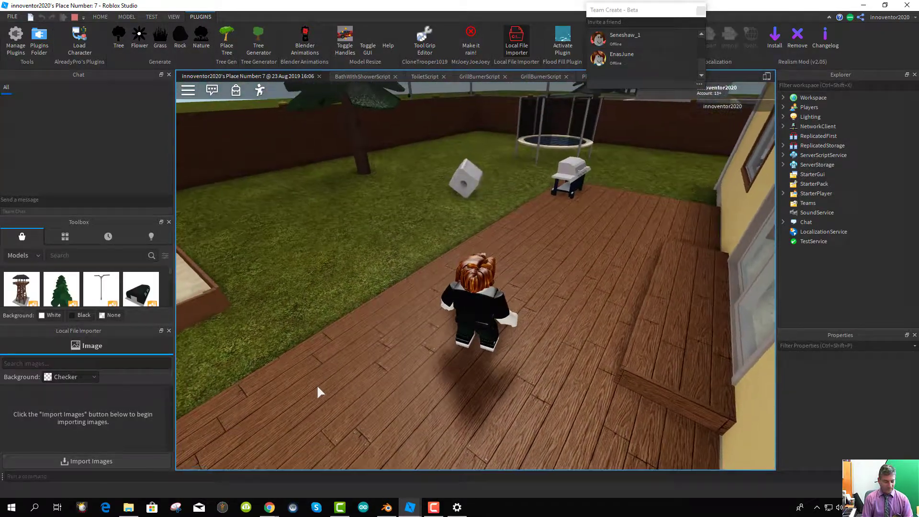
key("w")
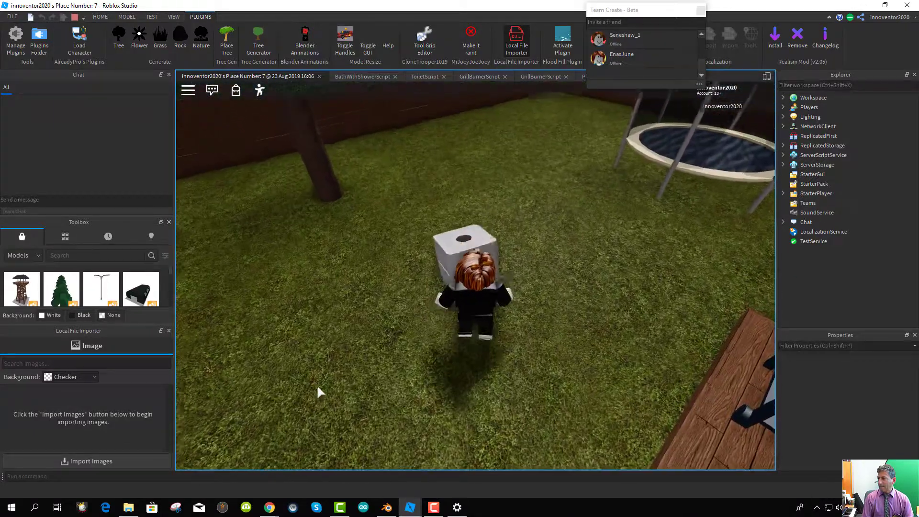
left_click(298, 407)
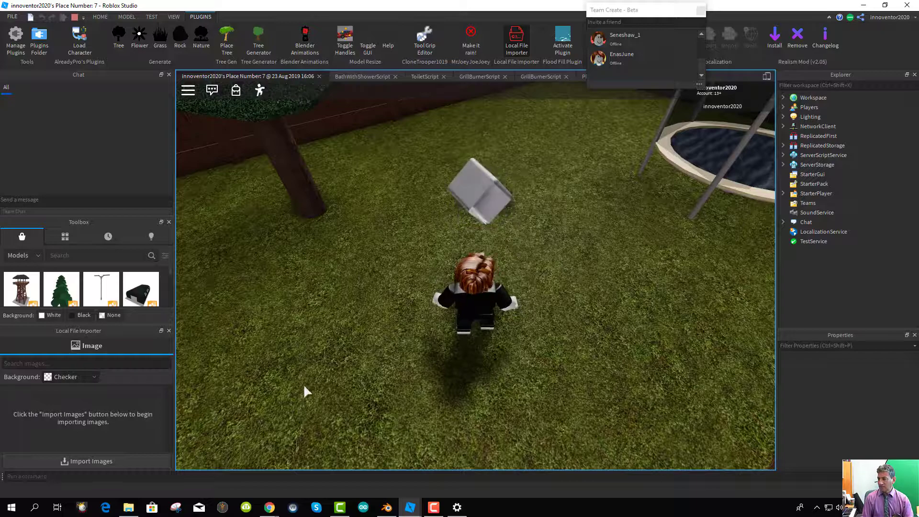
- Collect the IBC tank near the trampoline, test dropping it toward the house and pick it up once more
key("w")
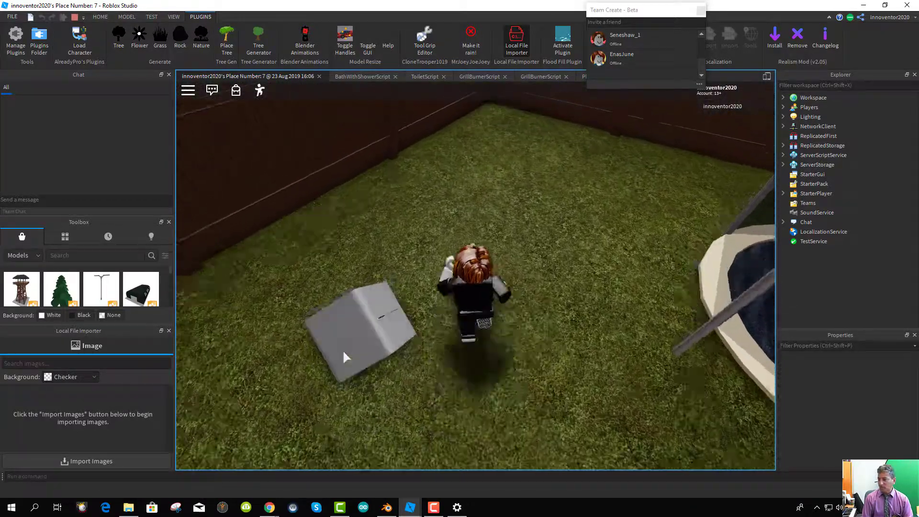
right_click_drag(343, 349, 368, 367)
key("BackSpace")
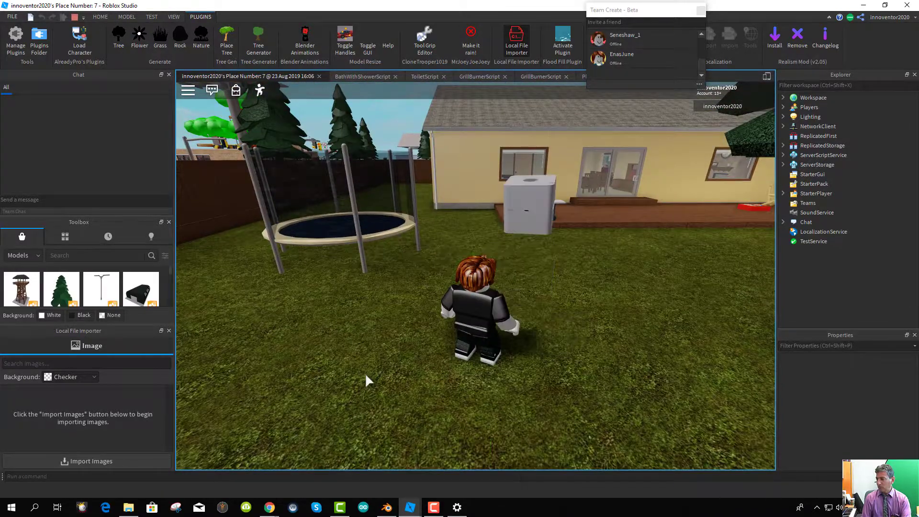
right_click_drag(366, 379, 552, 399)
key("w")
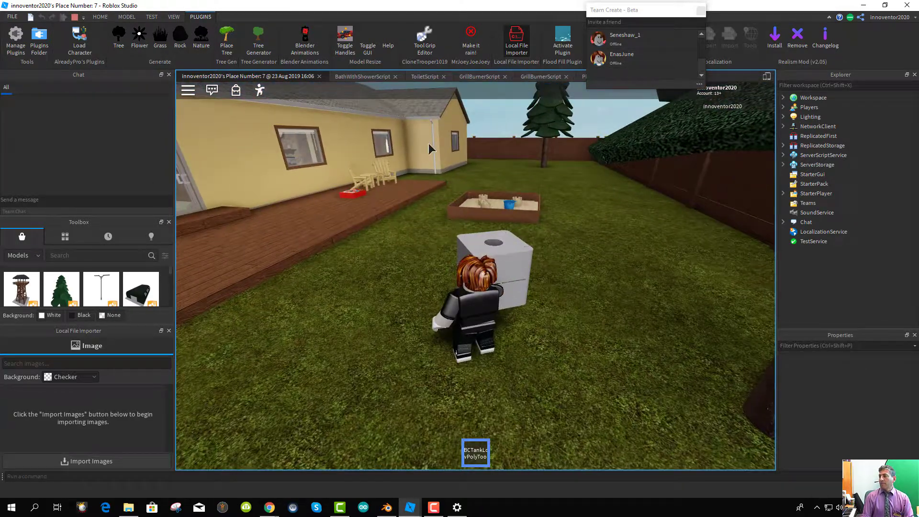
- Stop the play test and return to editing the place
right_click_drag(529, 253, 487, 96)
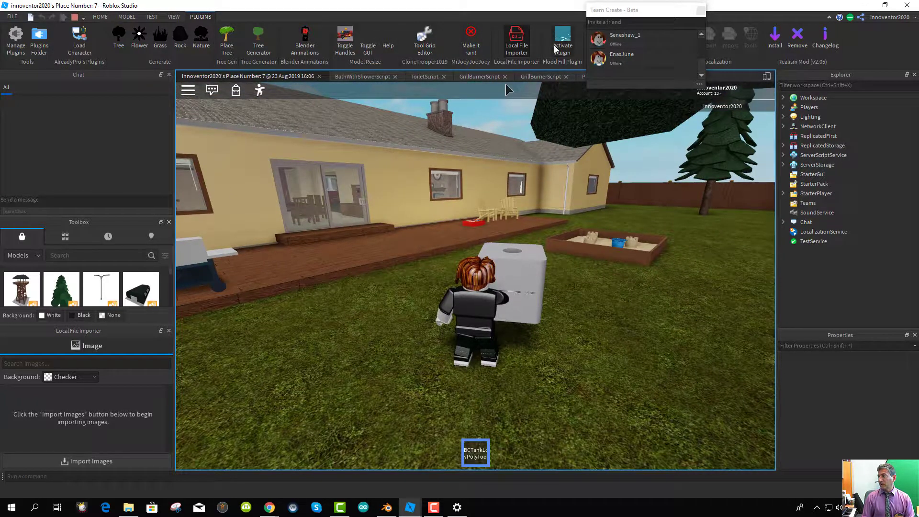
scroll(550, 50, "up", 4)
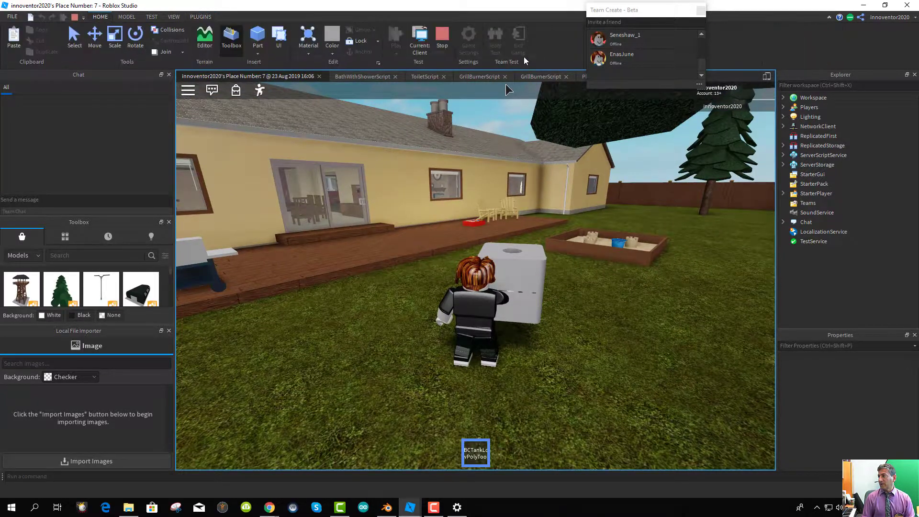
left_click(443, 38)
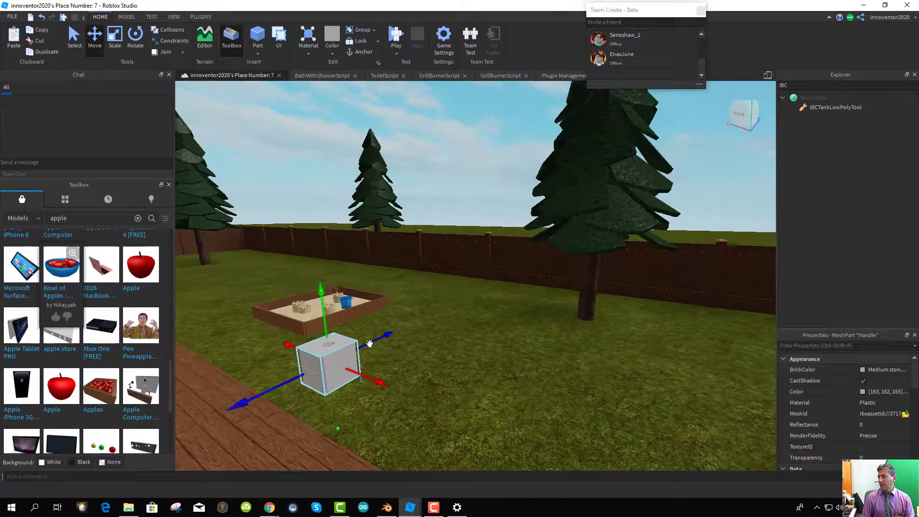
- Move the IBC tank across the wooden deck so it stands beside the house wall near the window
scroll(388, 334, "down", 3)
right_click_drag(301, 361, 416, 447)
scroll(416, 447, "down", 5)
right_click_drag(363, 397, 413, 392)
key("f")
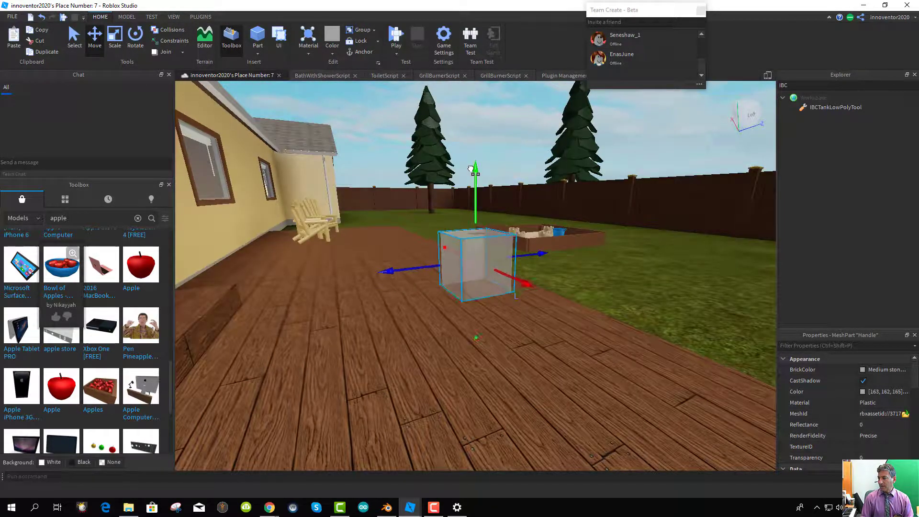
left_click_drag(472, 169, 470, 162)
left_click_drag(528, 251, 304, 244)
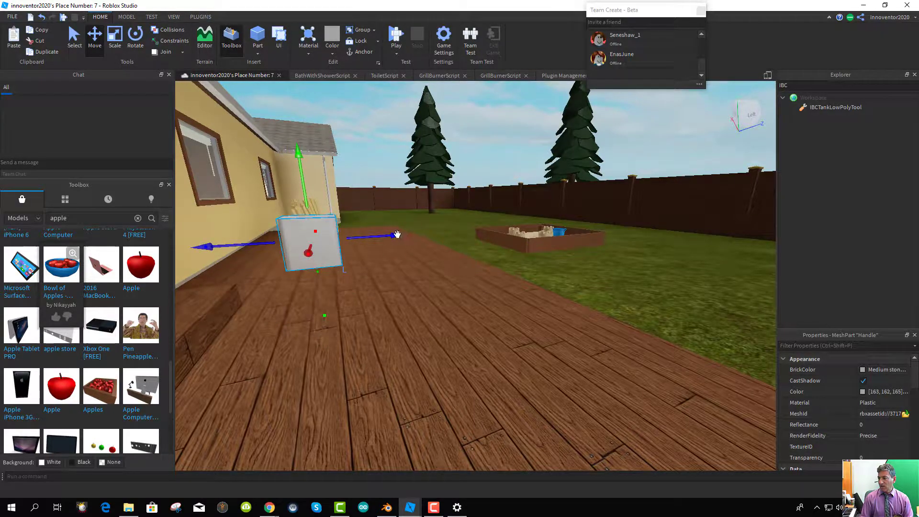
left_click_drag(396, 232, 357, 242)
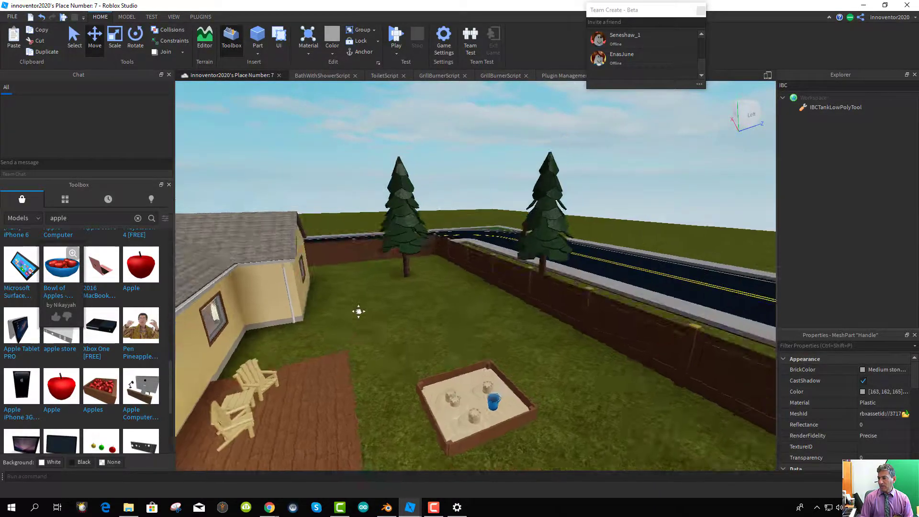
right_click_drag(358, 311, 495, 397)
scroll(494, 392, "up", 3)
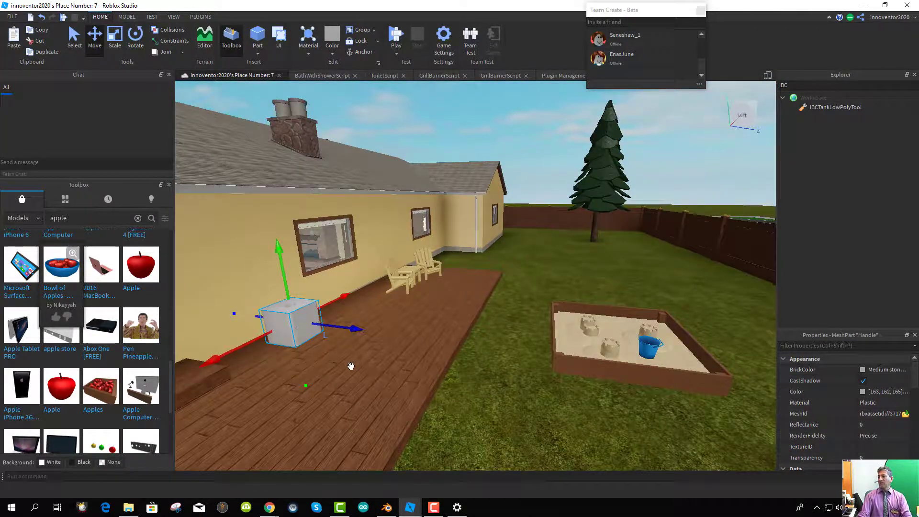
middle_click_drag(351, 366, 356, 374)
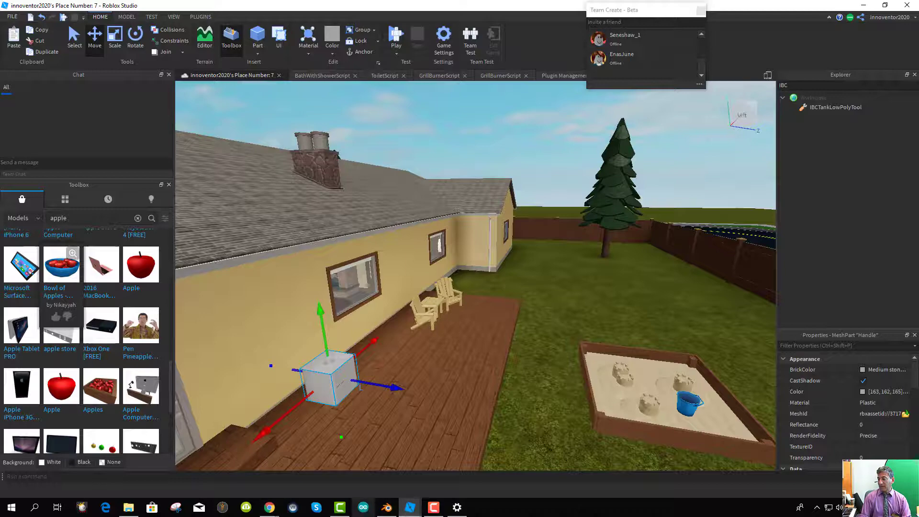
- Switch to the 3D Warehouse page in Chrome and search for "solar panel"
mouse_move(269, 507)
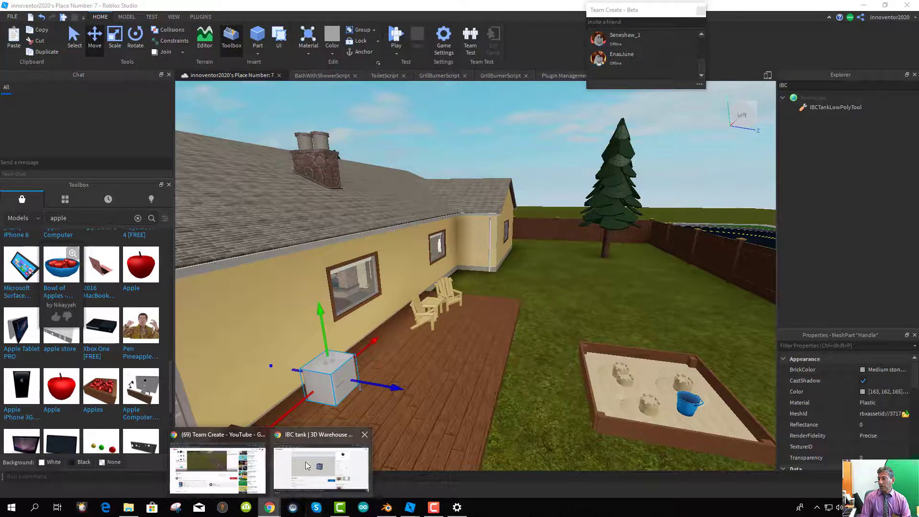
left_click(321, 462)
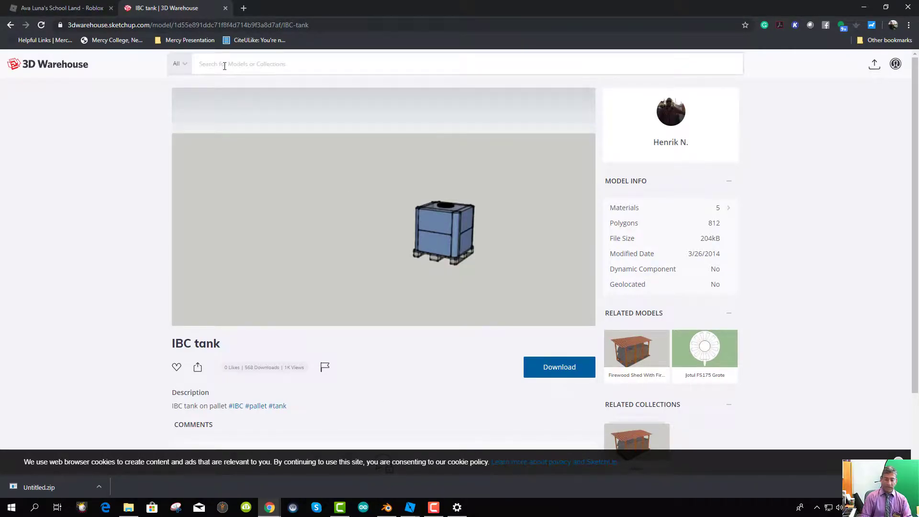
type("solar panel")
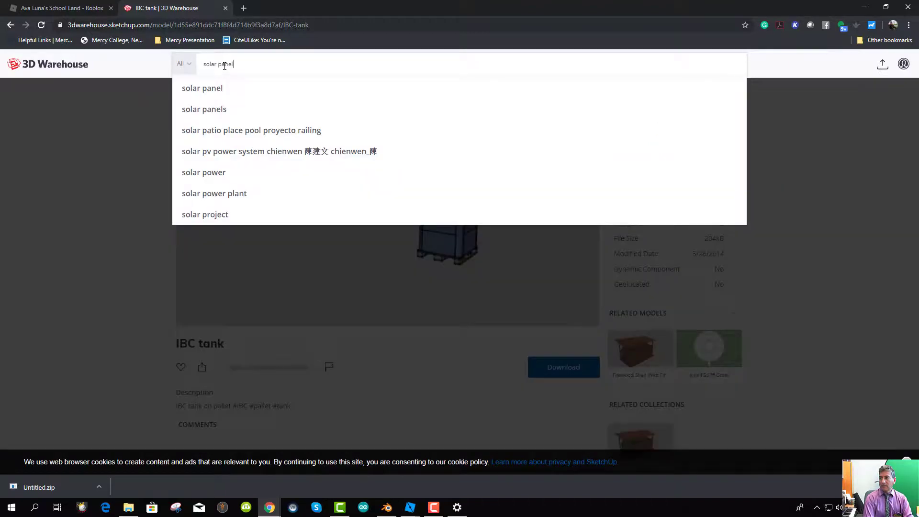
key("Return")
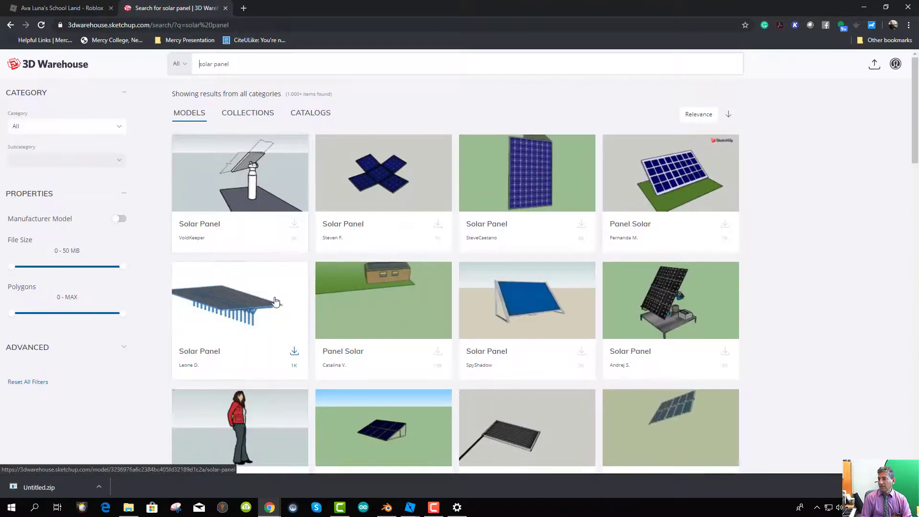
- Compare solar panel models in the results and download the sloped eight-panel Solar Panel array on a triangular frame
left_click(657, 191)
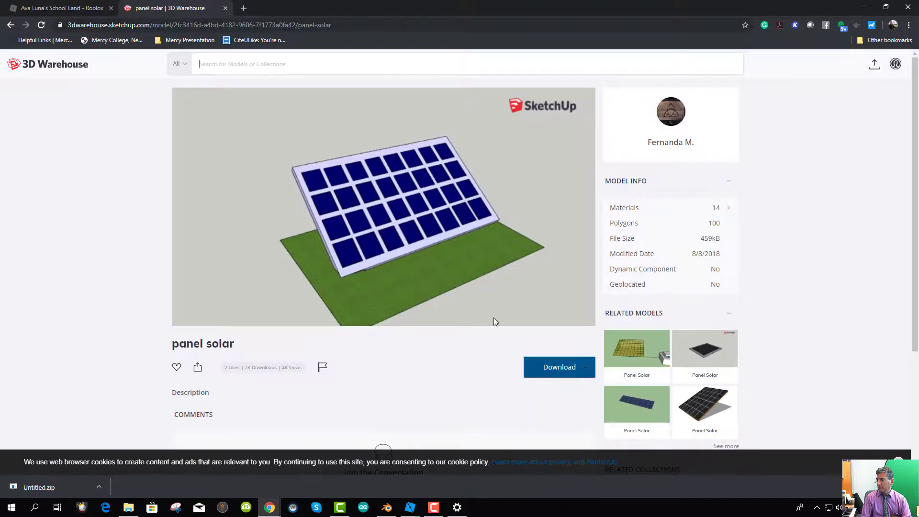
left_click(13, 25)
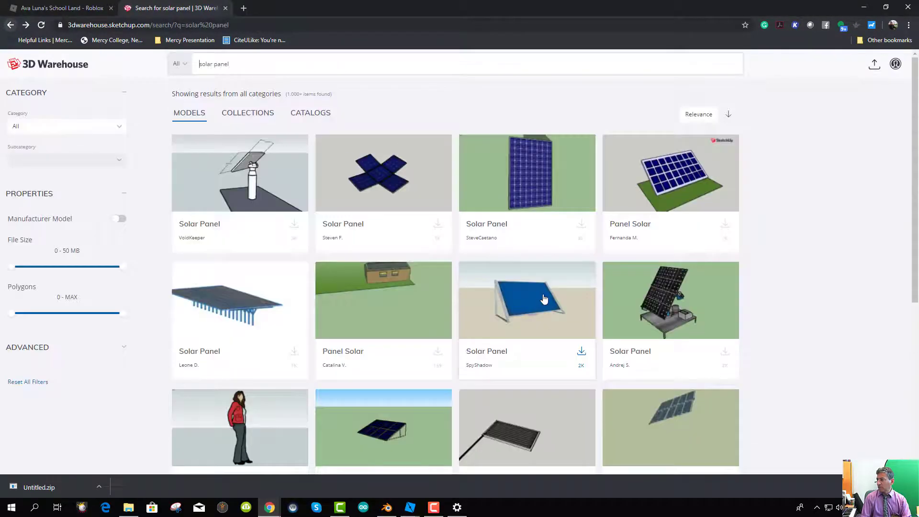
scroll(679, 344, "down", 1)
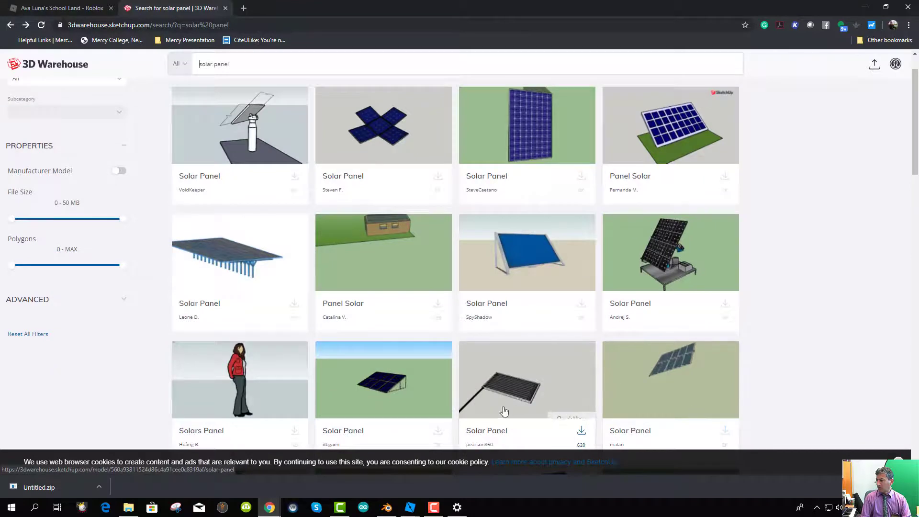
left_click(389, 393)
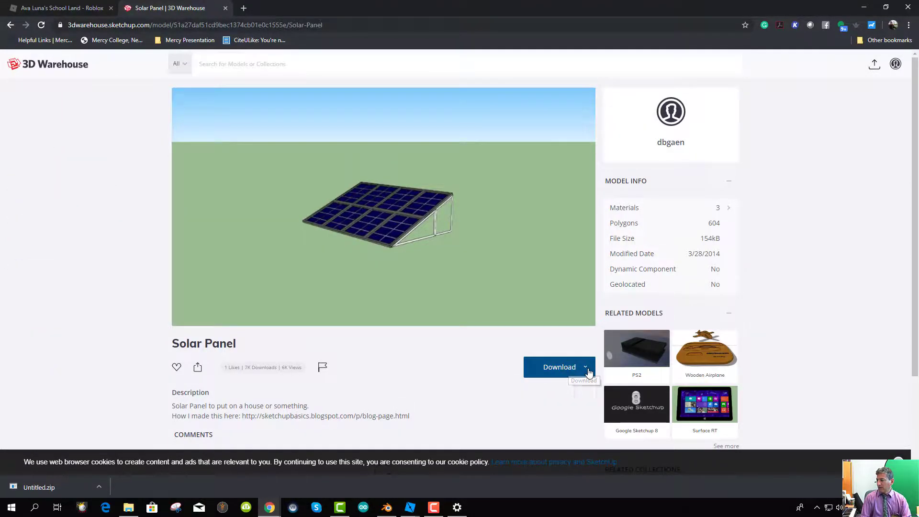
left_click(587, 371)
left_click(550, 436)
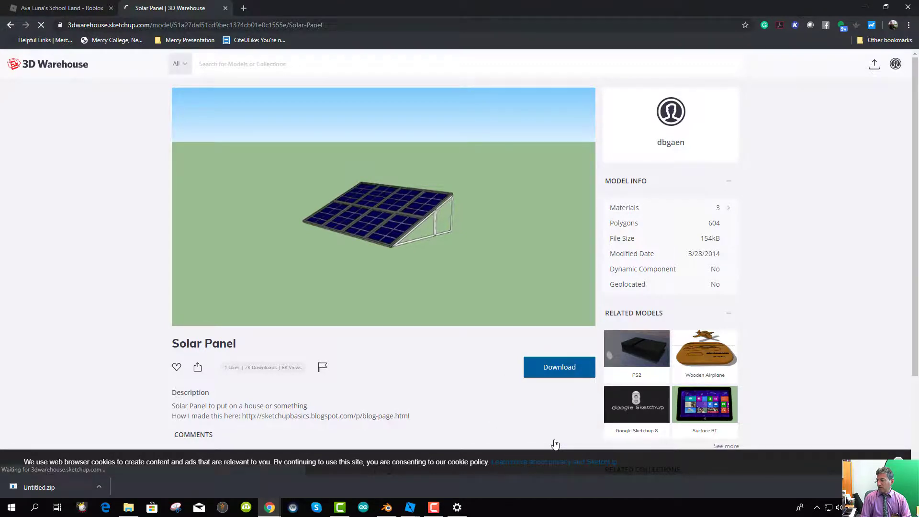
- Show the downloaded Untitled.zip in the Downloads folder and rename it "Solar Panel array"
right_click(31, 487)
left_click(57, 463)
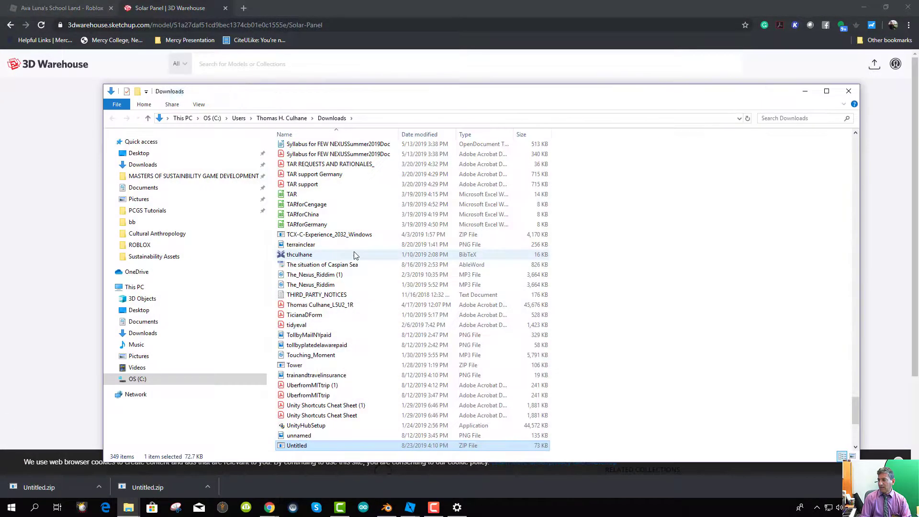
left_click(299, 449)
type("Solar Panel array")
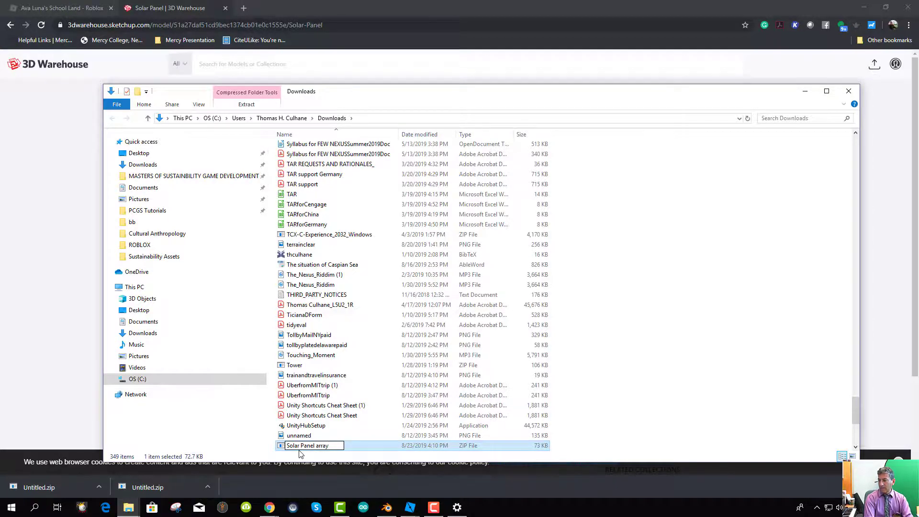
key("Return")
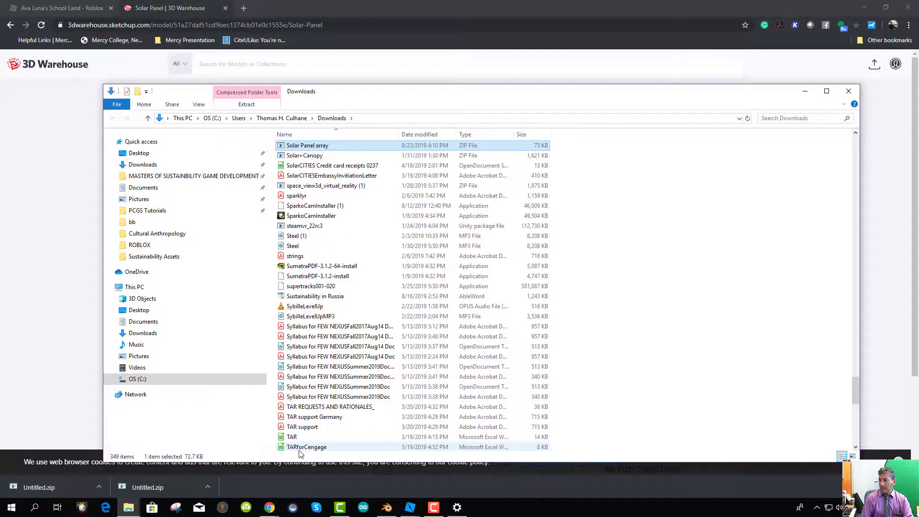
- Cut the Solar Panel array zip file and open the Sustainability Assets folder inside the ROBLOX folder
right_click(285, 148)
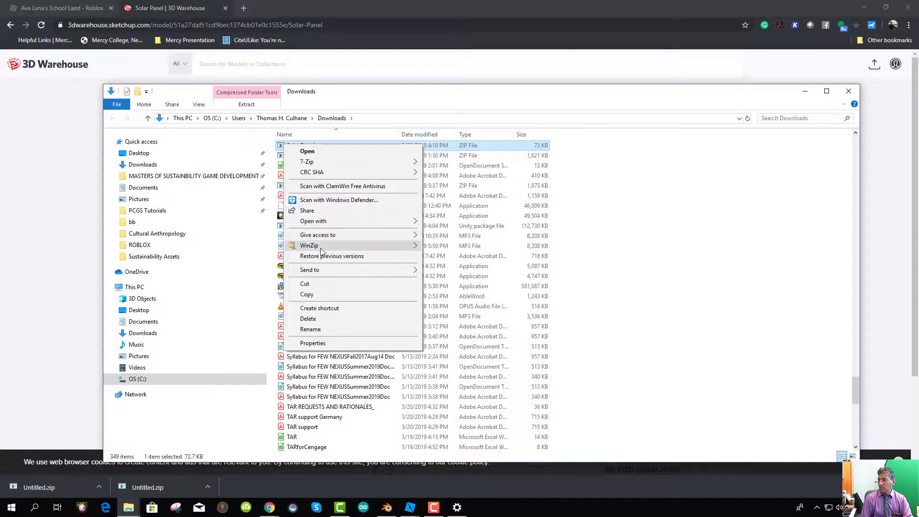
left_click(324, 281)
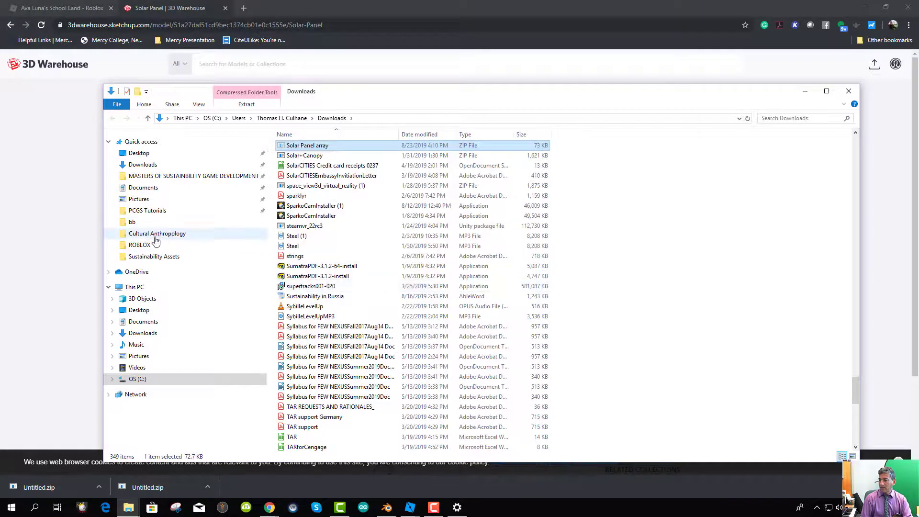
left_click(140, 245)
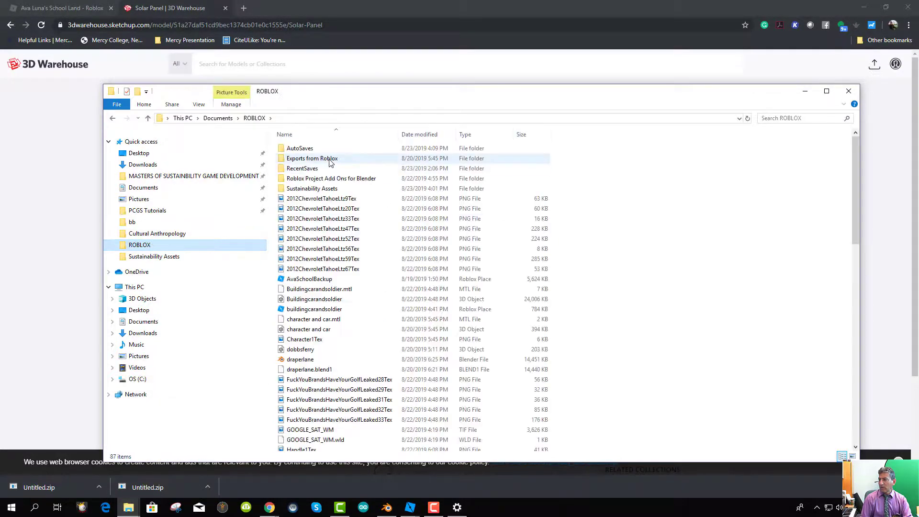
double_click(306, 189)
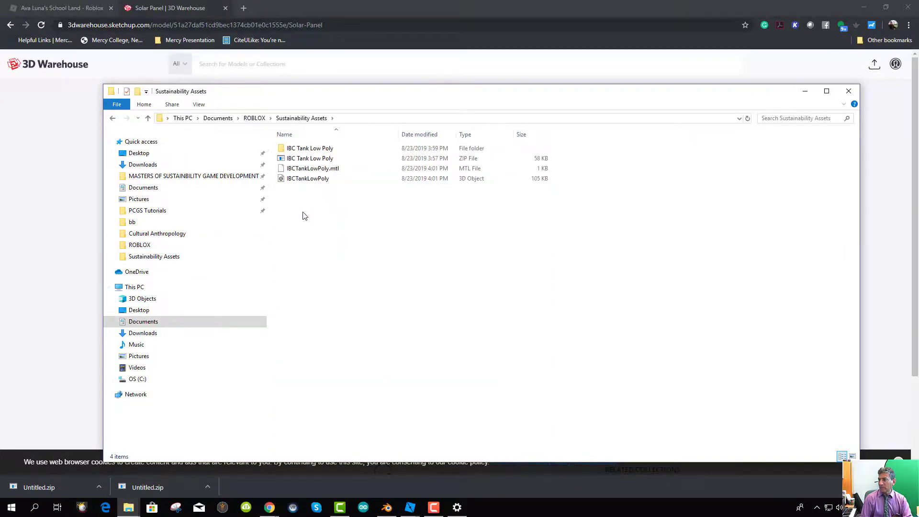
- Create a new folder named "Solar Panel Array" in Sustainability Assets
right_click(302, 215)
left_click(298, 203)
right_click(299, 201)
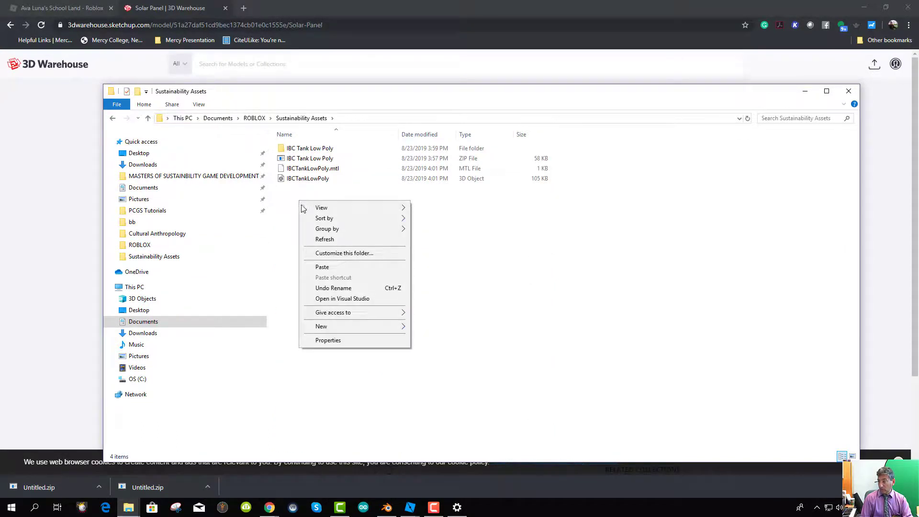
mouse_move(345, 326)
left_click(430, 326)
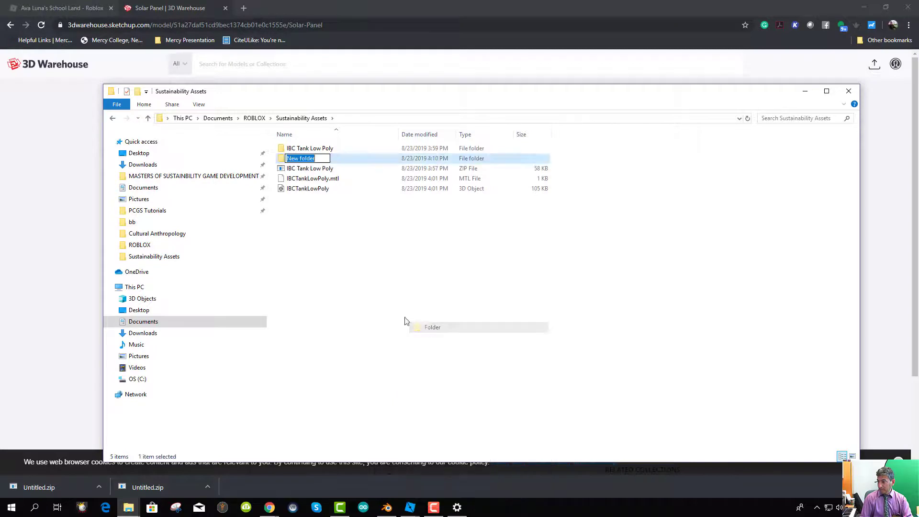
type("S")
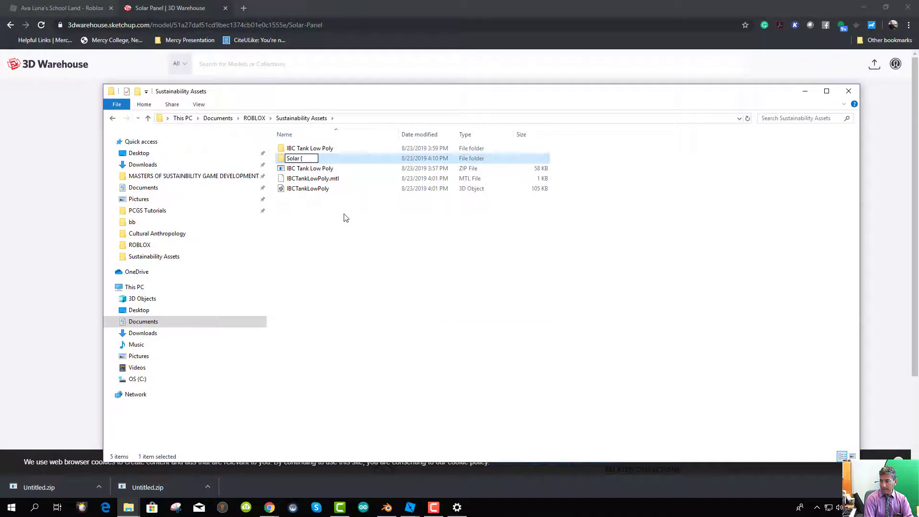
type("olar Panel Array")
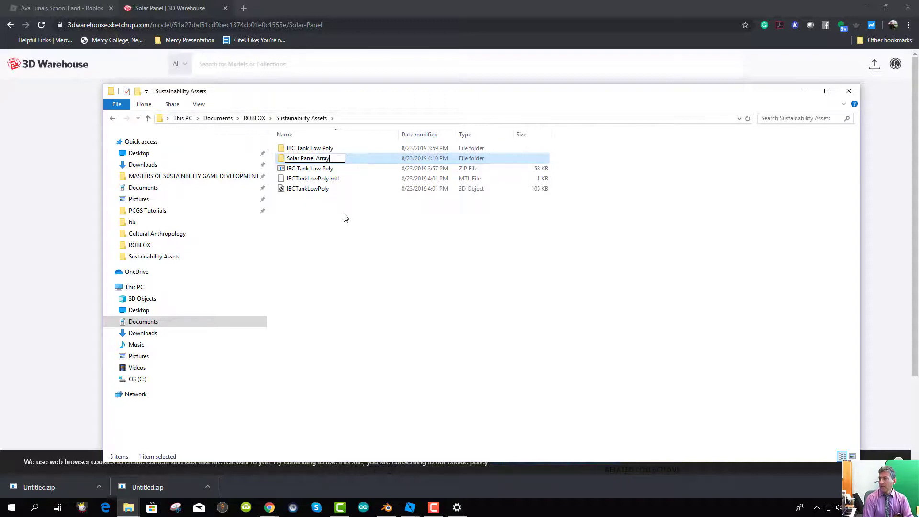
key("Return")
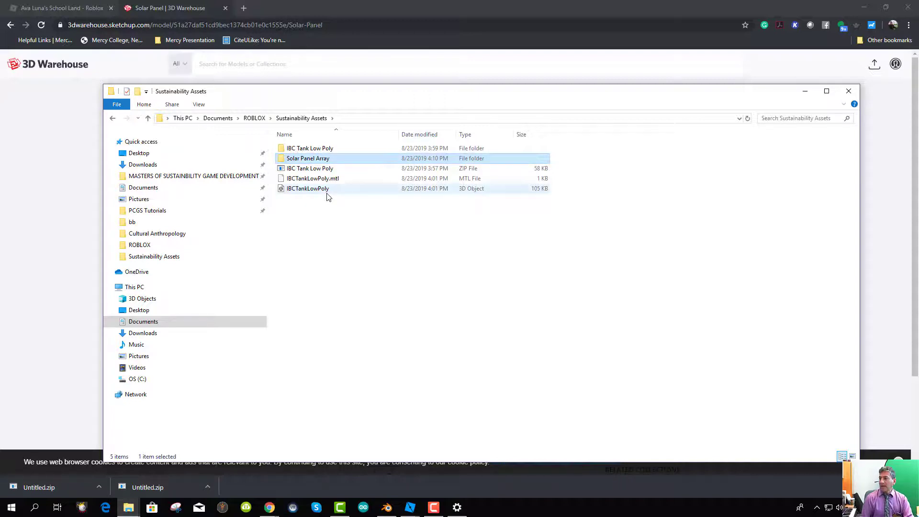
- Paste the cut zip file into the Solar Panel Array folder and extract its contents there with 7-Zip
double_click(282, 159)
right_click(355, 180)
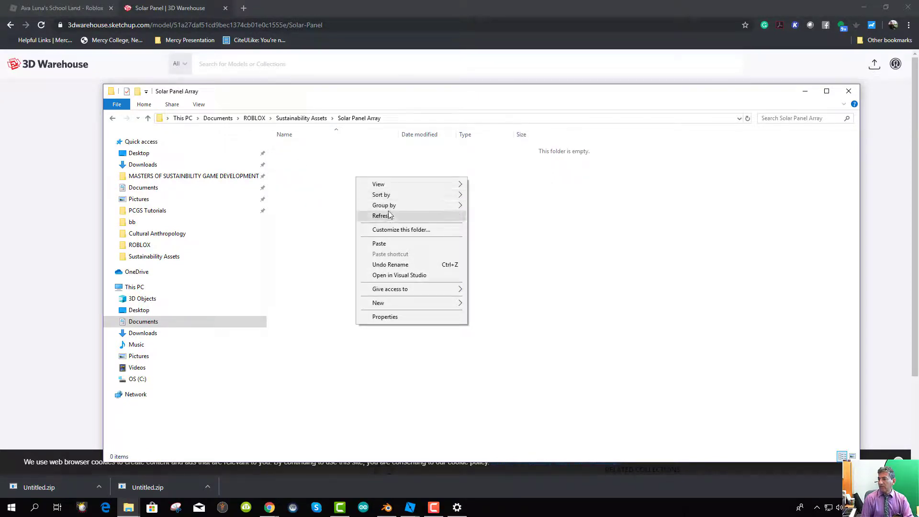
left_click(396, 247)
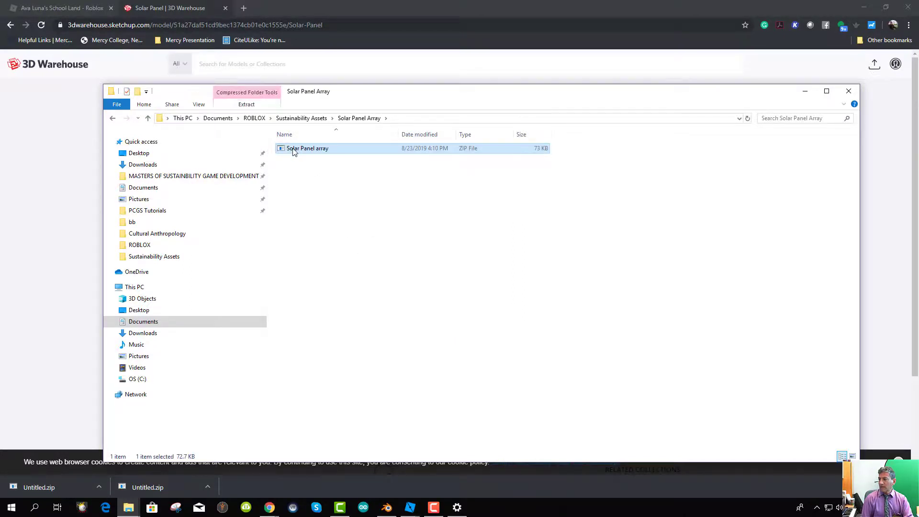
right_click(294, 152)
mouse_move(326, 165)
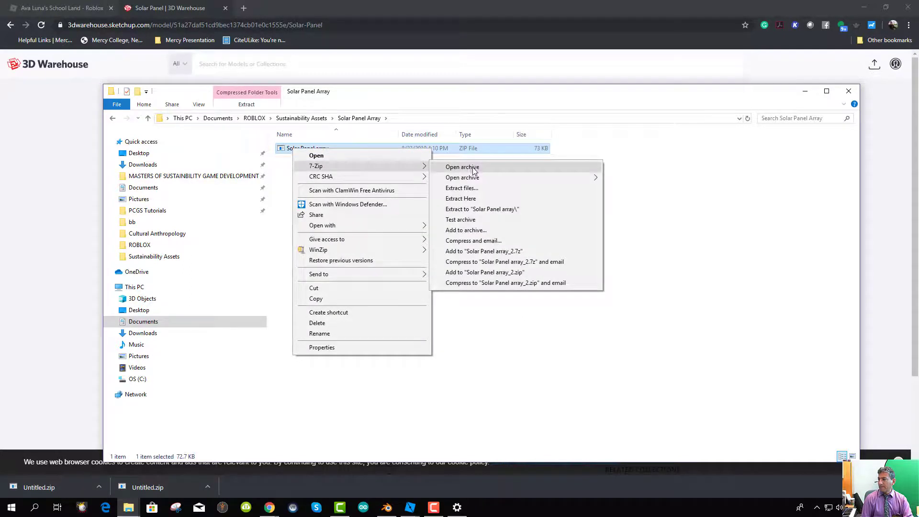
left_click(498, 199)
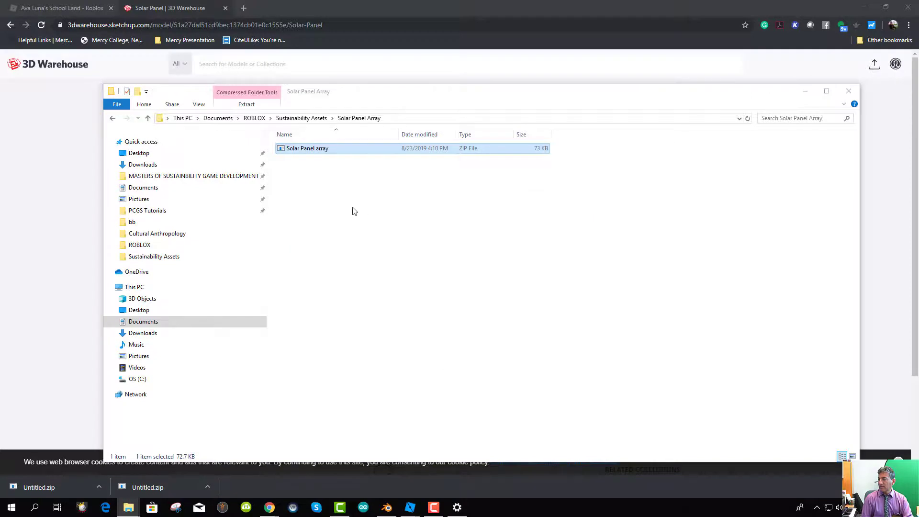
- Rename the extracted model.dae as SolarPanelArray.dae and check the texture inside the model folder
left_click(295, 161)
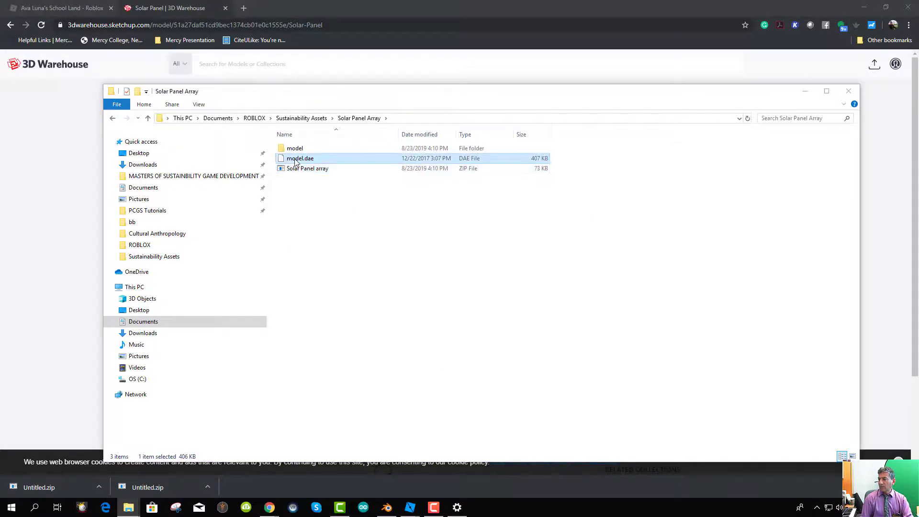
left_click(297, 158)
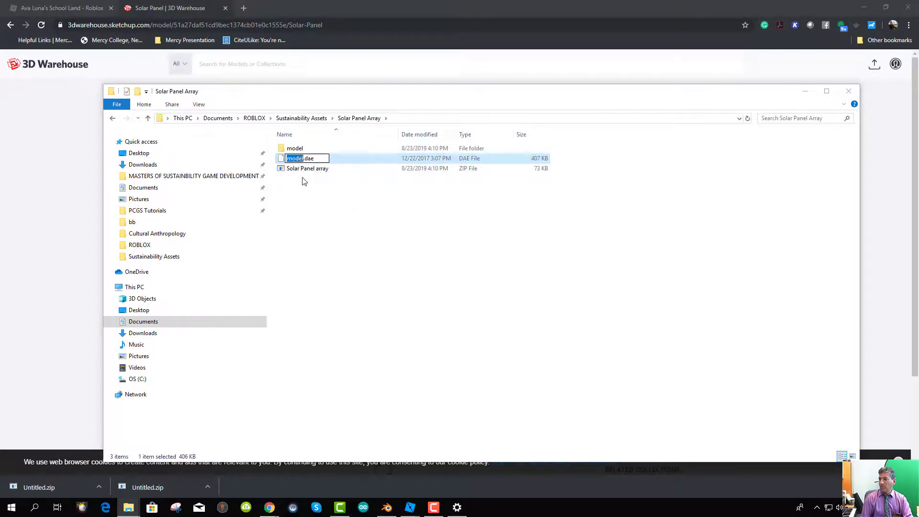
type("SolarPanelArray")
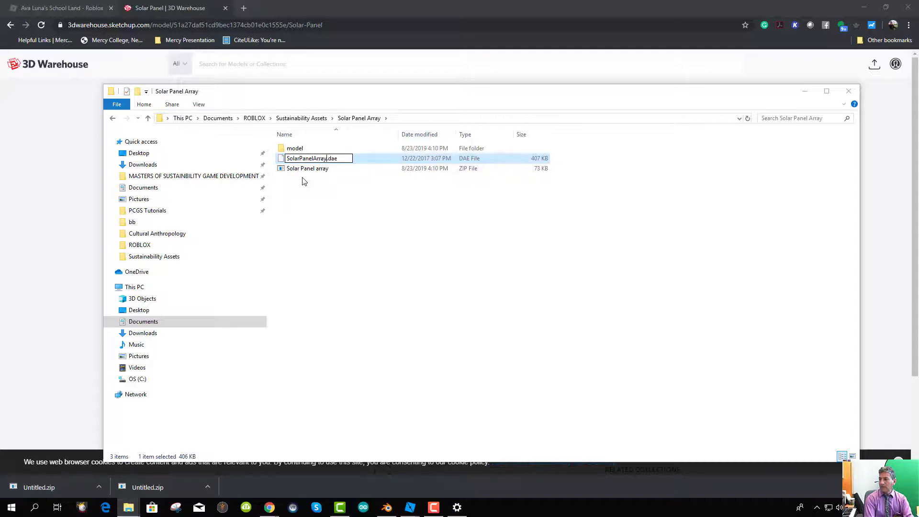
left_click(310, 210)
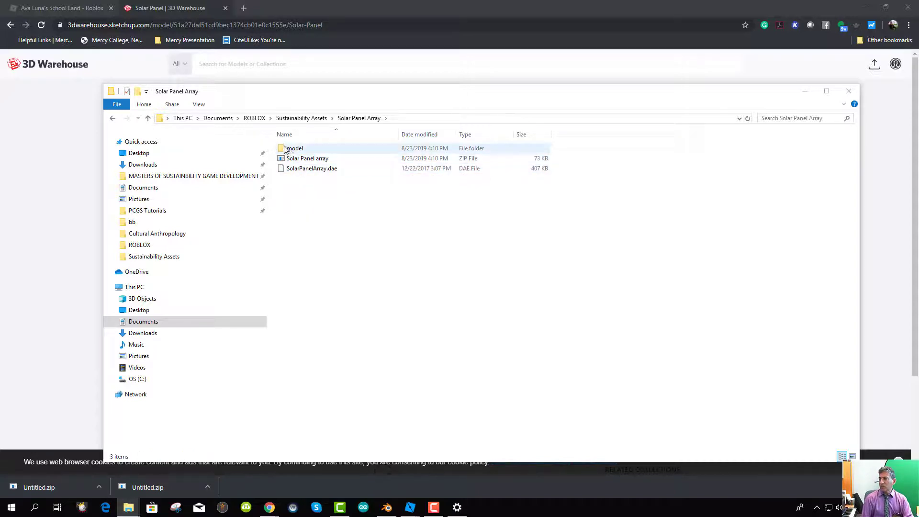
double_click(285, 150)
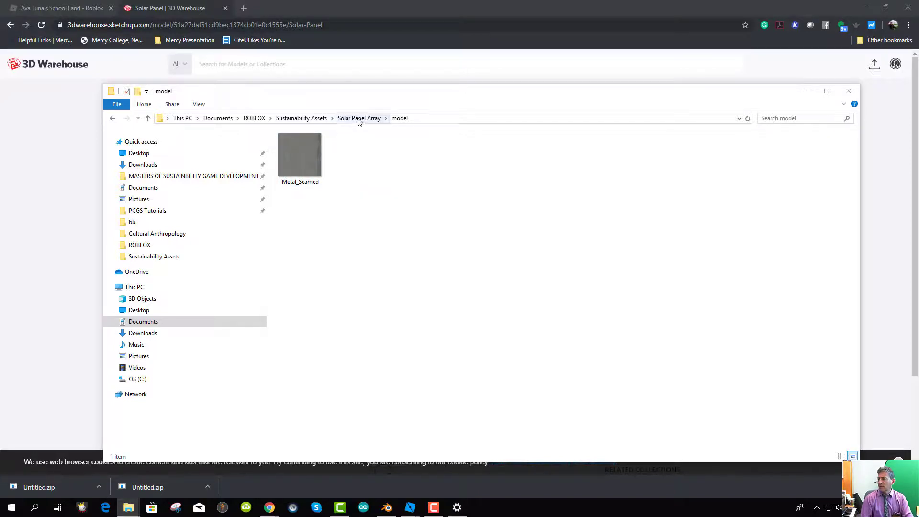
left_click(310, 119)
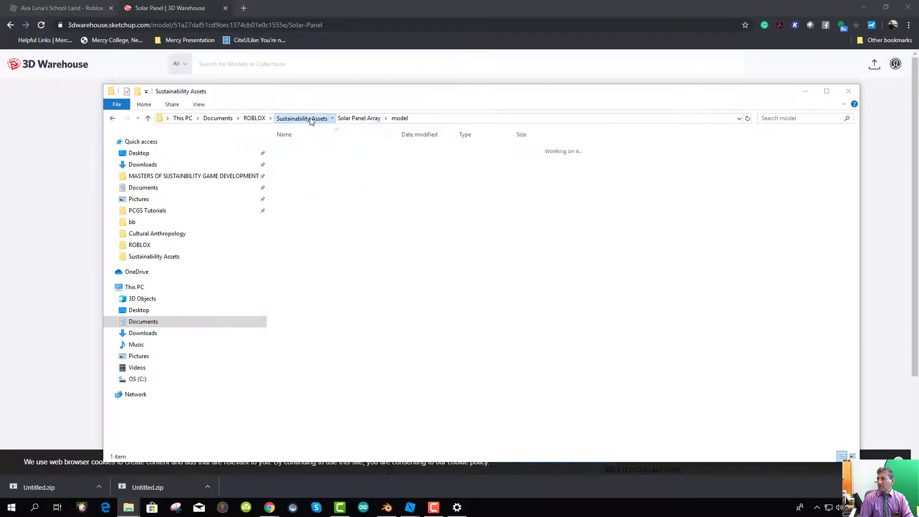
- Switch to Blender and import SolarPanelArray.dae from the Solar Panel Array folder as a Collada file
left_click(397, 510)
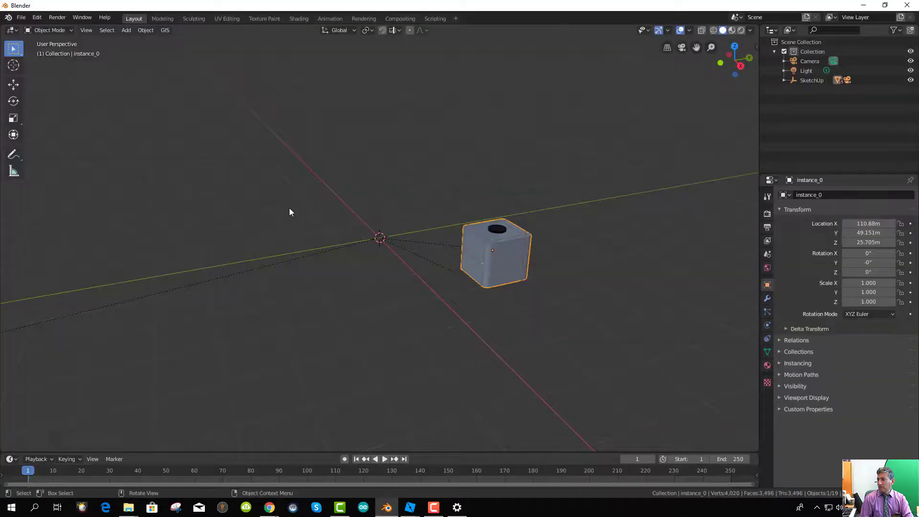
left_click(19, 17)
mouse_move(48, 146)
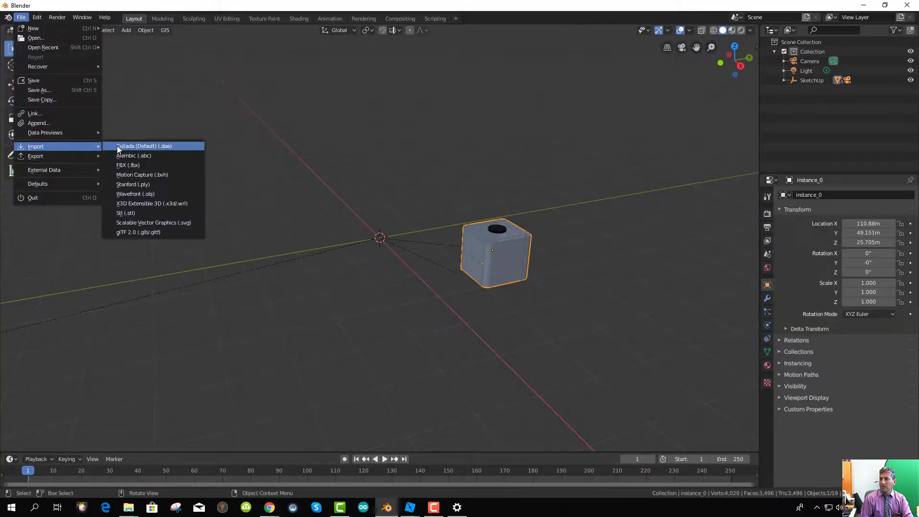
left_click(128, 146)
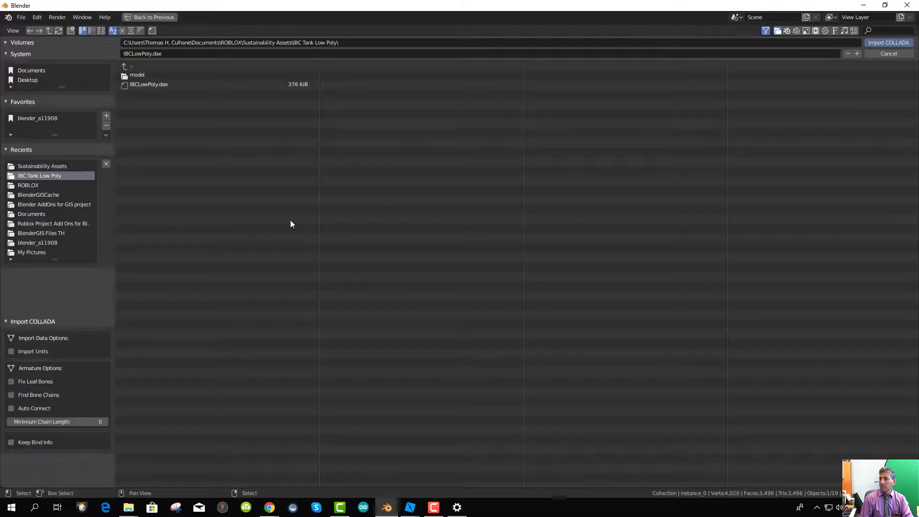
left_click(132, 66)
left_click(130, 85)
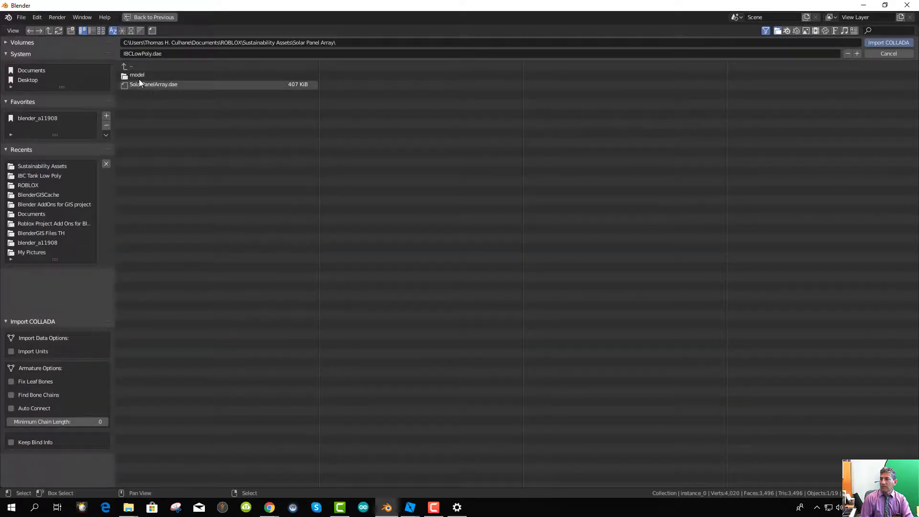
double_click(131, 84)
middle_click_drag(661, 179, 612, 286)
right_click(613, 268)
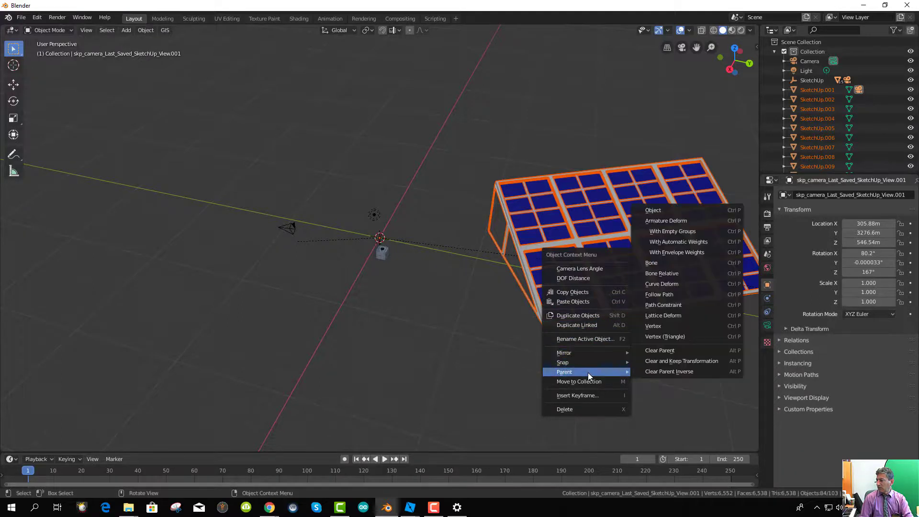
mouse_move(588, 356)
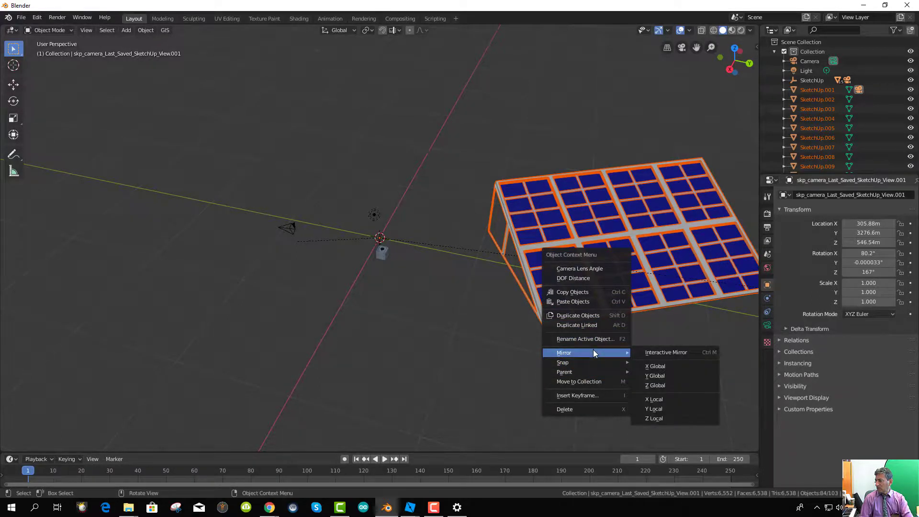
right_click(649, 277)
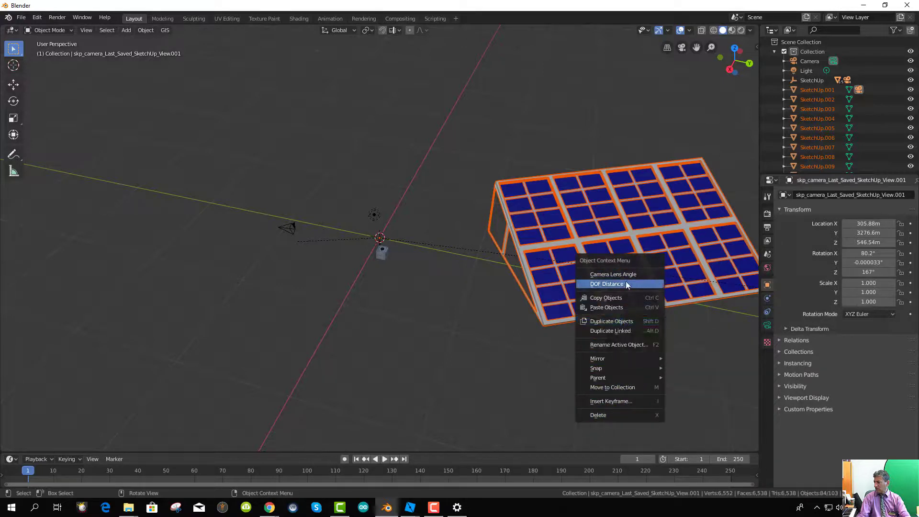
- Select only the solar array's frame object, SketchUp.001, and set its origin to its geometry
left_click(622, 215)
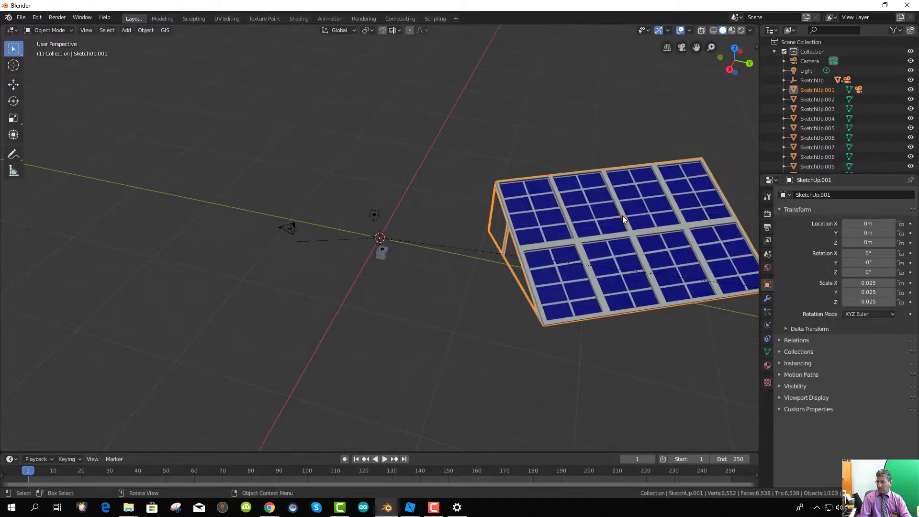
right_click(616, 225)
mouse_move(613, 224)
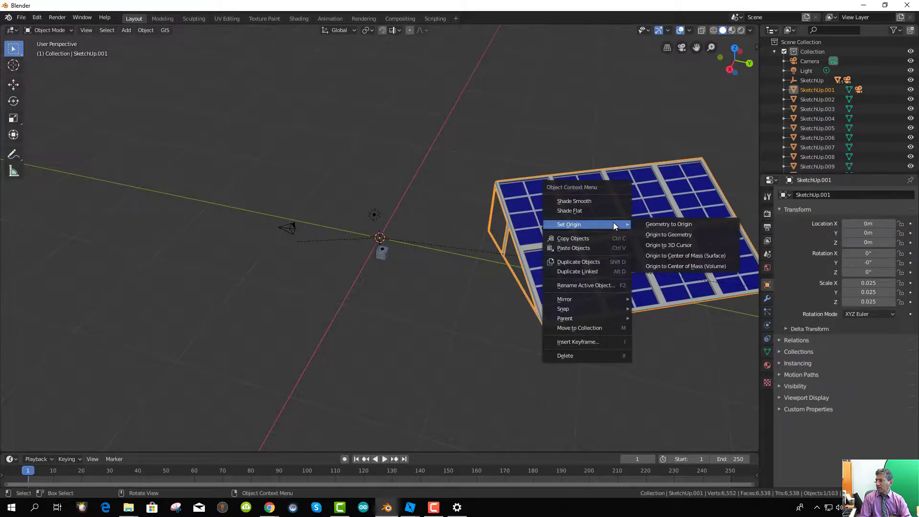
left_click(664, 235)
- Scale the selected solar array frame down uniformly to about 0.6 of its size
middle_click_drag(643, 251, 599, 274)
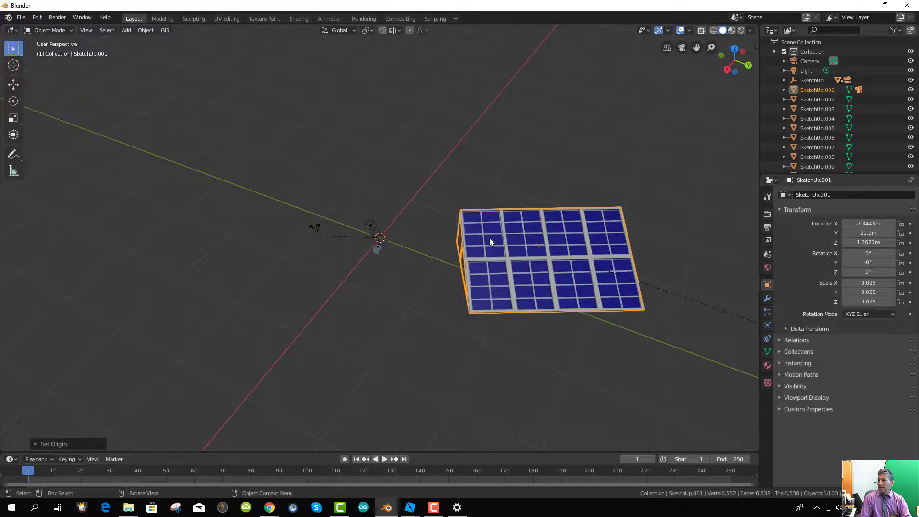
scroll(421, 267, "up", 3)
scroll(421, 267, "down", 3)
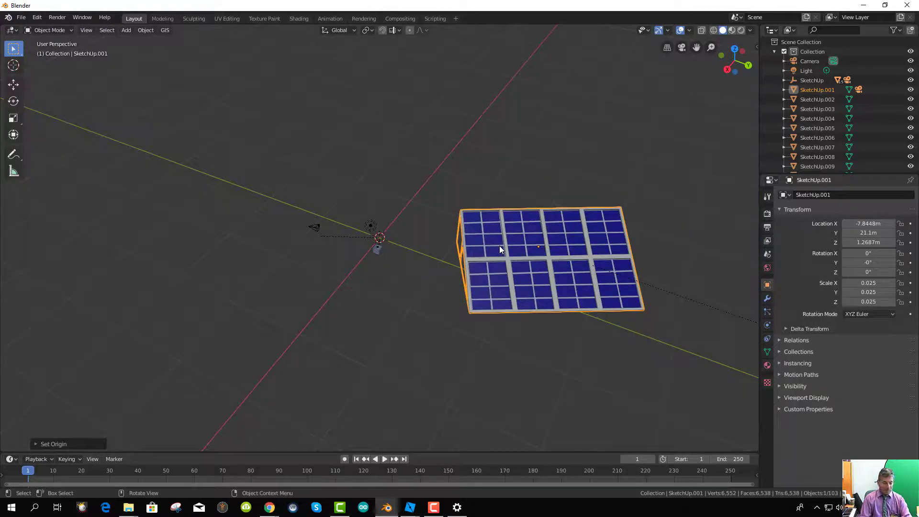
type("s.6")
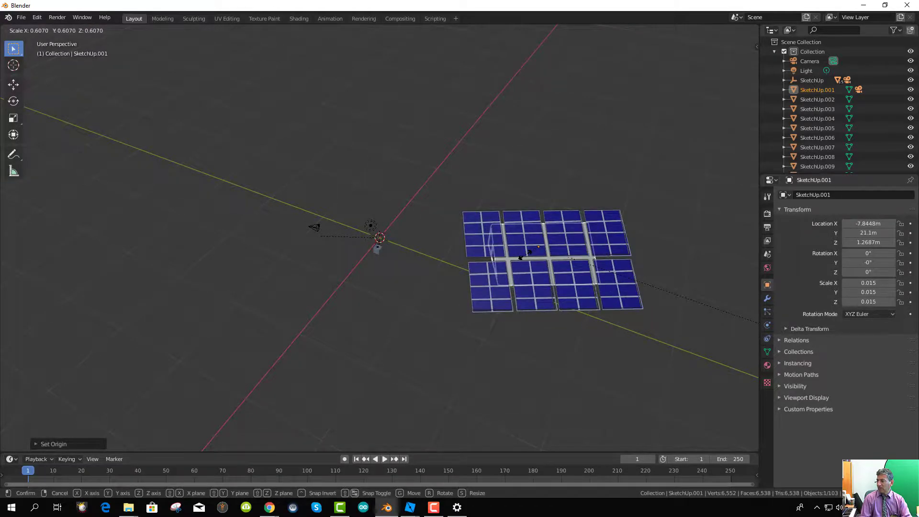
key("Return")
scroll(501, 253, "down", 1)
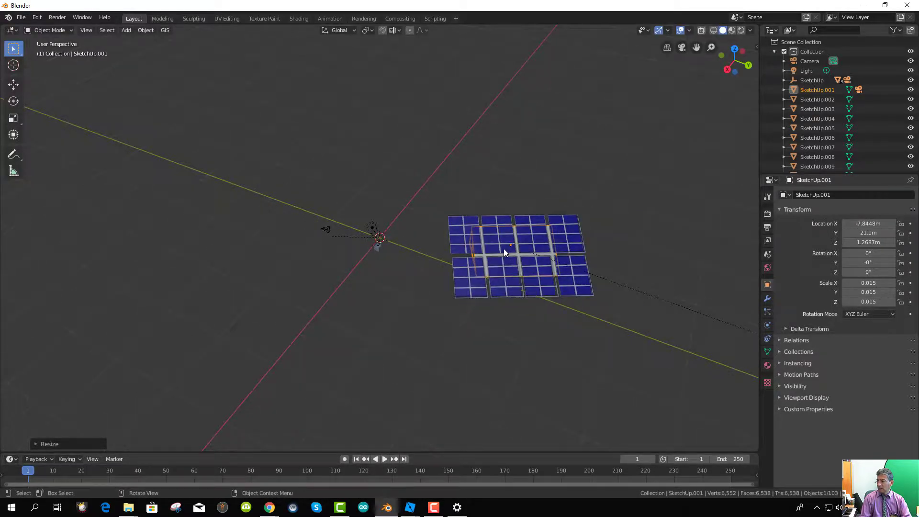
- Undo the frame's scaling, then join all the parts of the solar panel array into one object
key("ctrl+z")
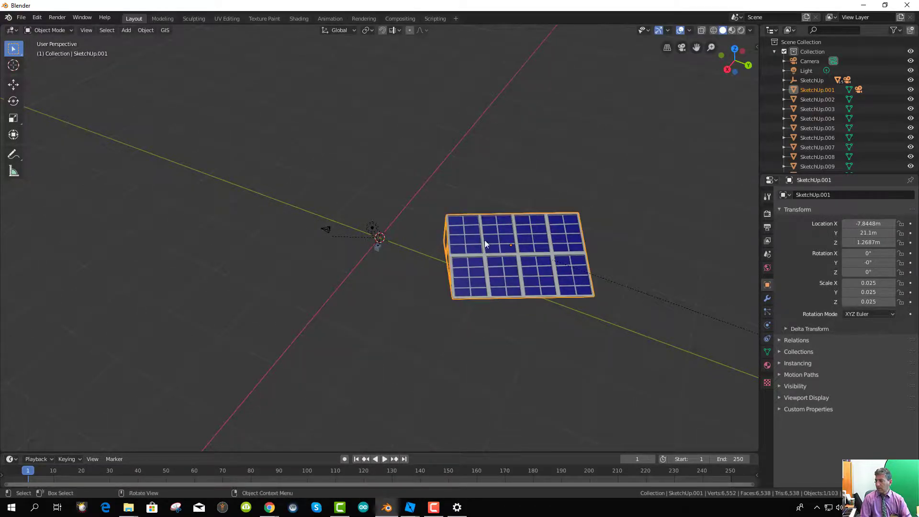
key("b")
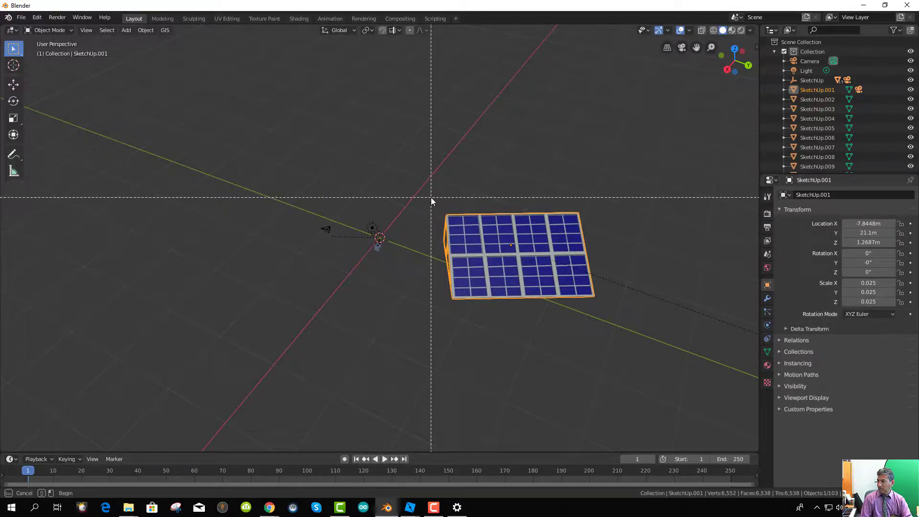
left_click_drag(430, 197, 610, 311)
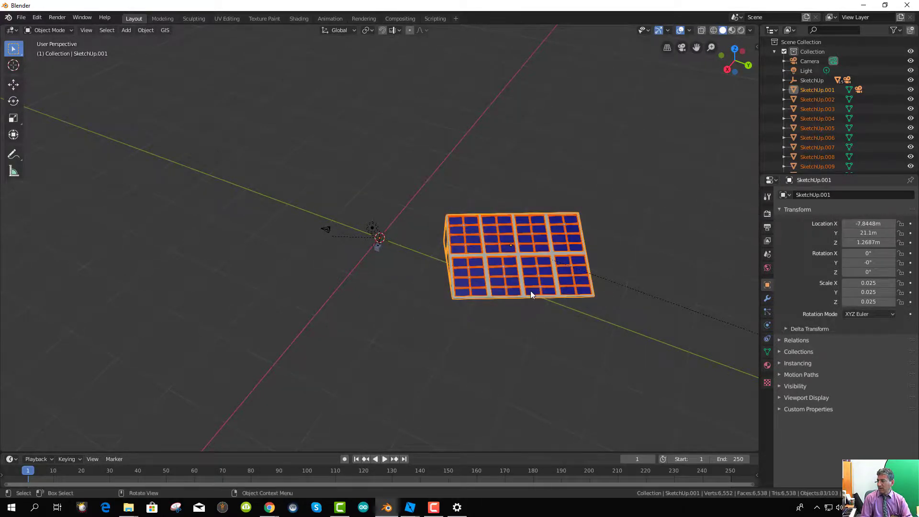
key("ctrl+j")
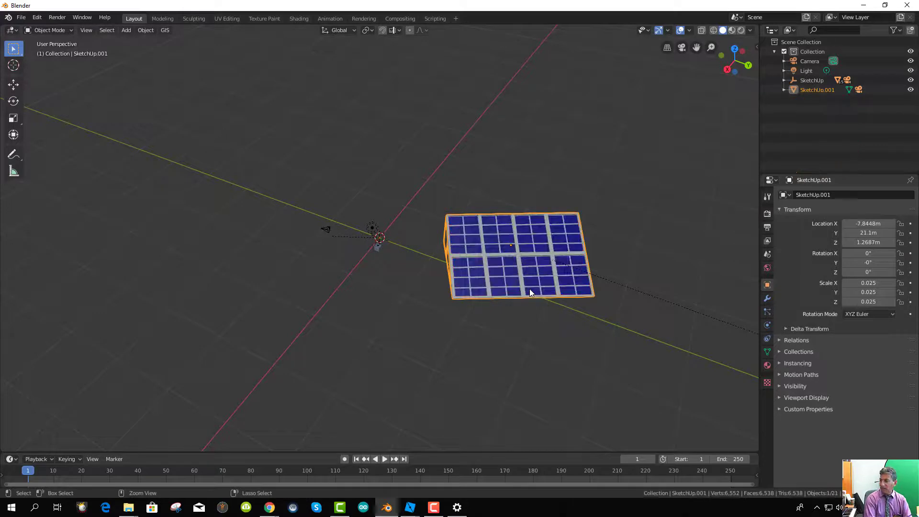
- Shift the joined solar array away from its imported position and shrink it uniformly to a scale of about 0.008
left_click(518, 326)
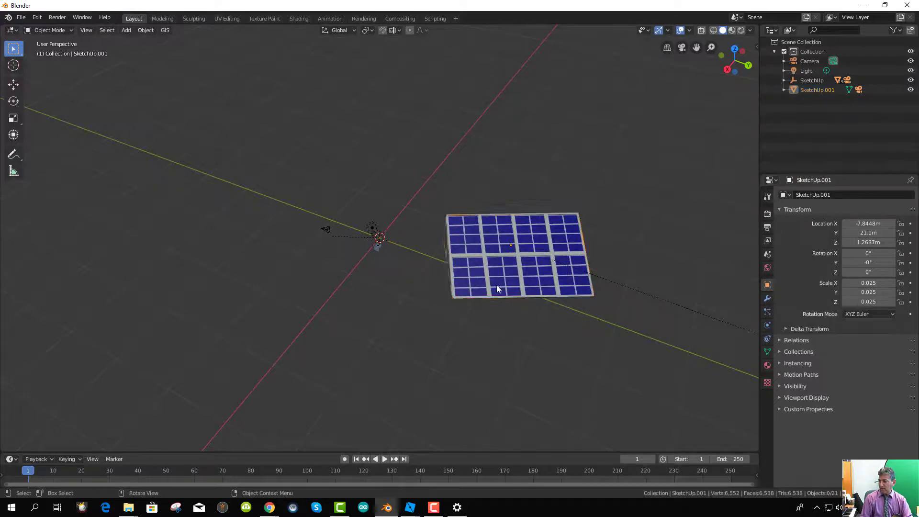
left_click(496, 268)
mouse_move(496, 268)
left_mouse_down()
mouse_move(496, 191)
mouse_move(483, 233)
mouse_move(479, 228)
left_mouse_up()
key("s")
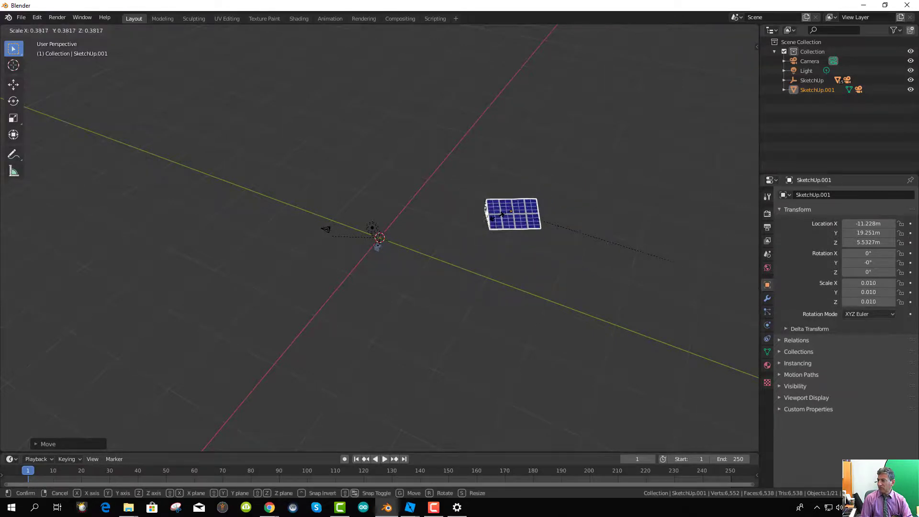
left_click(497, 226)
middle_click_drag(497, 226, 466, 223)
scroll(467, 227, "up", 3)
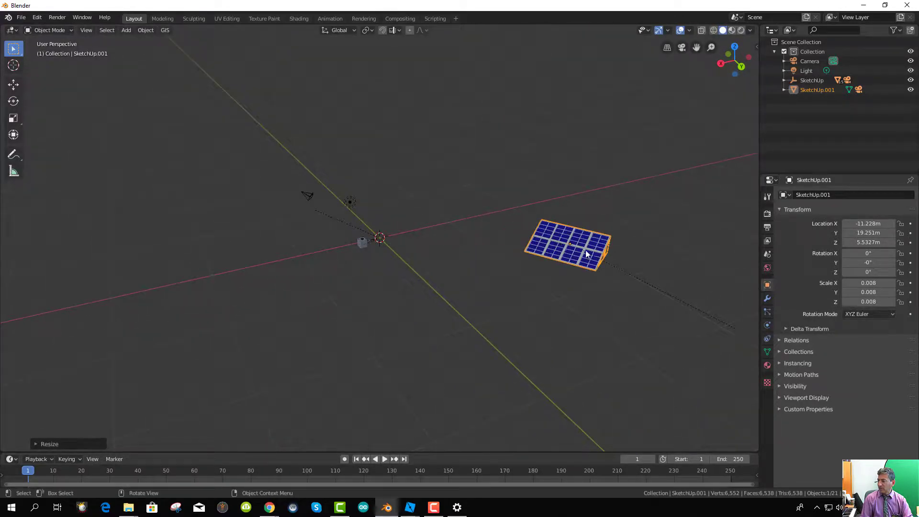
- Move the solar array close to the scene origin, at about X 8.03 m, Y 6.32 m, Z 0.64 m
left_click_drag(563, 257, 588, 257)
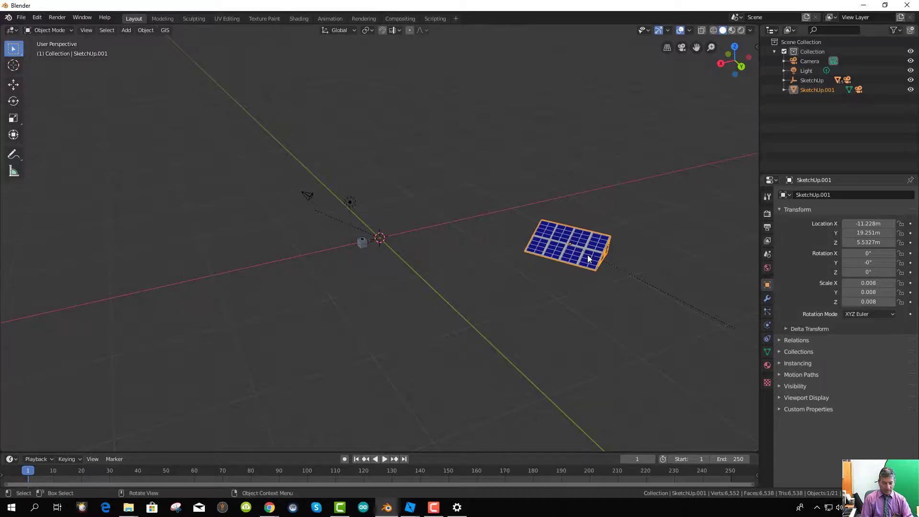
key("g")
left_click(399, 291)
middle_click_drag(398, 291, 468, 293)
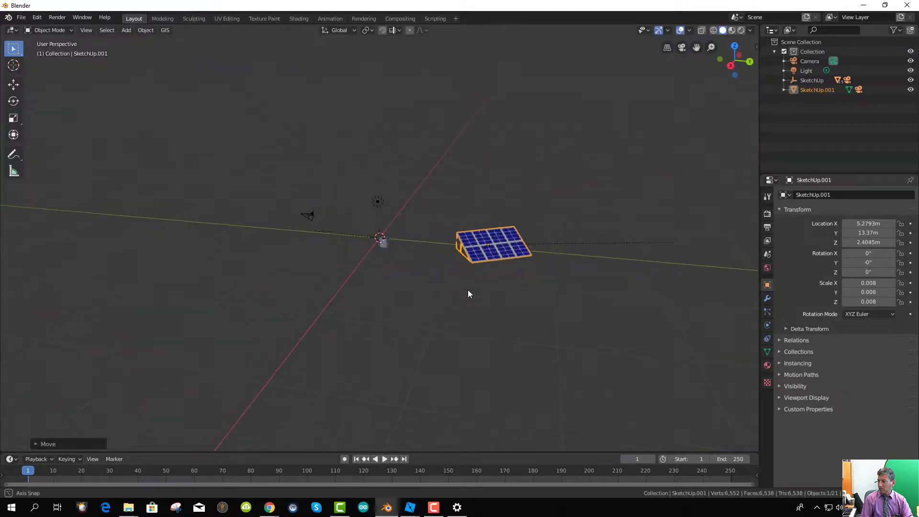
key("g")
left_click(436, 295)
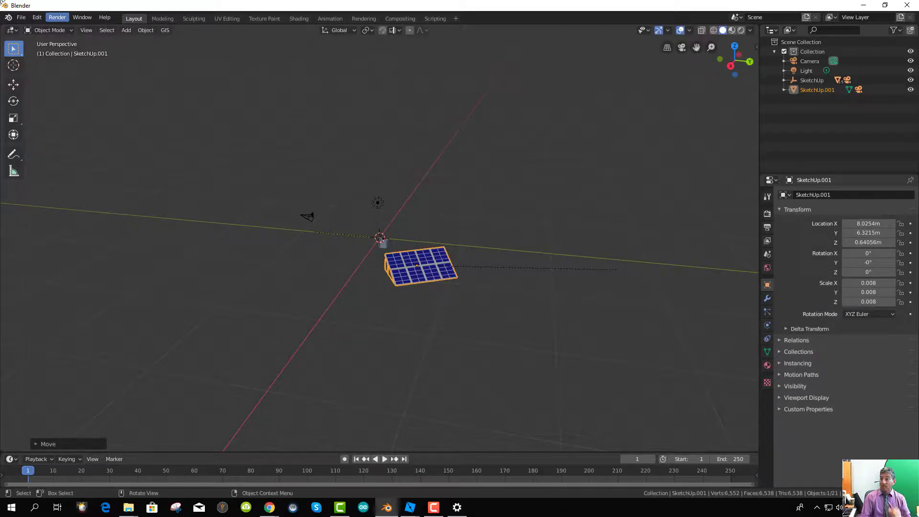
- Start an FBX export in the ROBLOX folder and name the file solar panel array.fbx
left_click(22, 18)
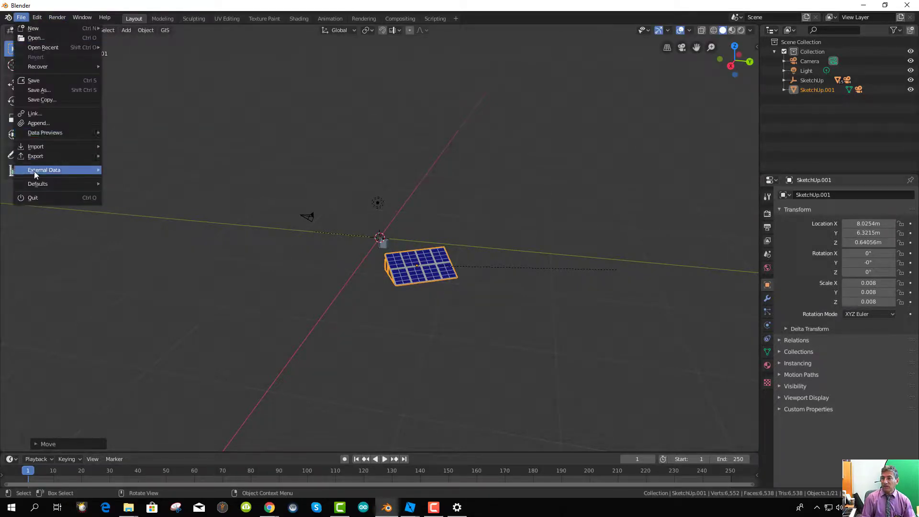
mouse_move(37, 156)
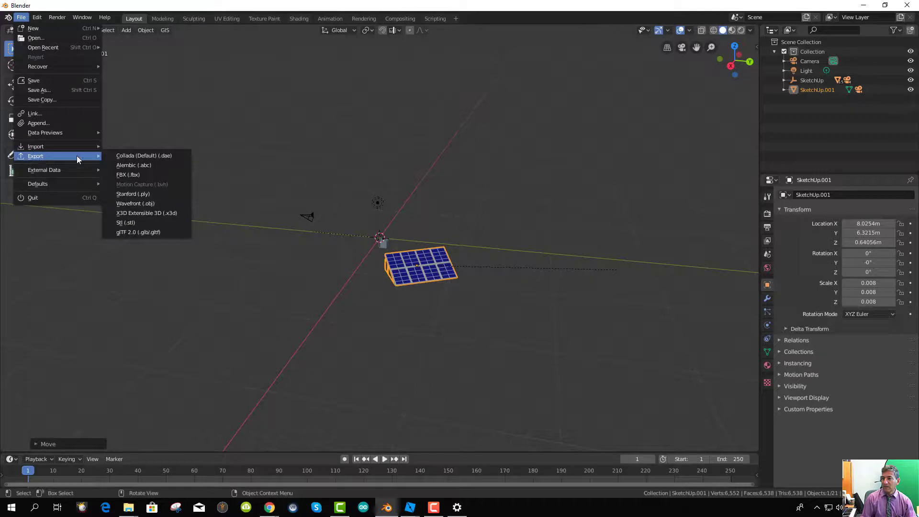
left_click(148, 176)
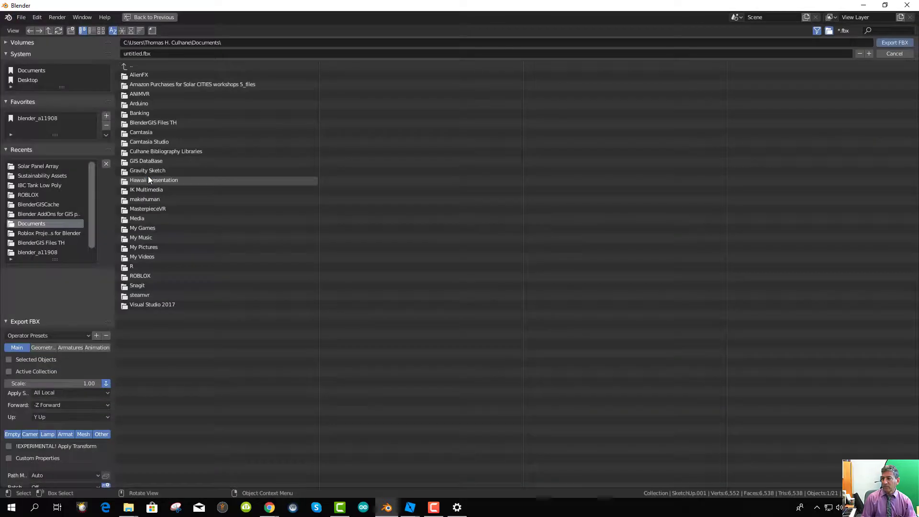
left_click(19, 195)
left_click(139, 54)
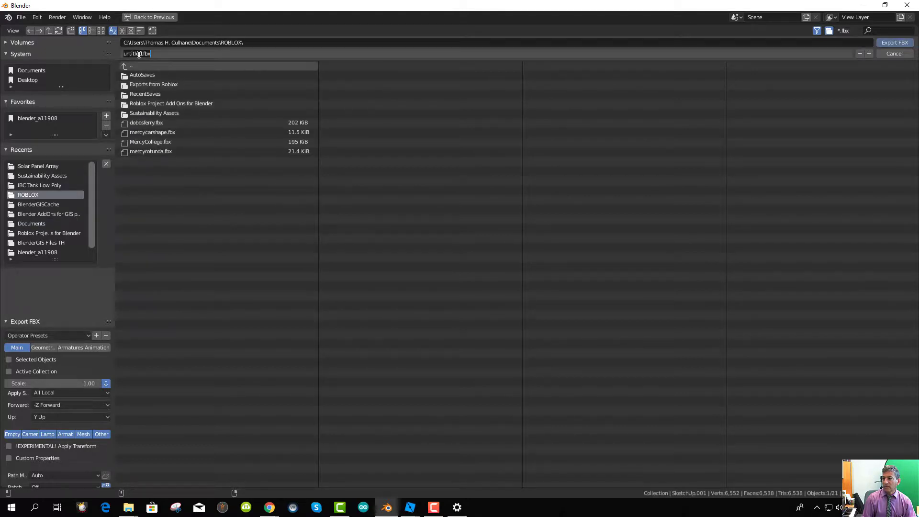
left_click_drag(159, 54, 117, 52)
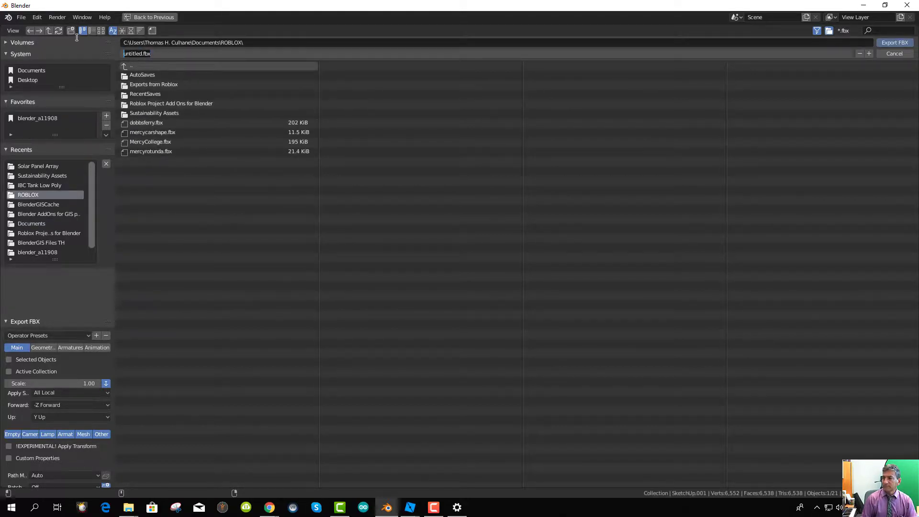
key("BackSpace")
key("BackSpace")
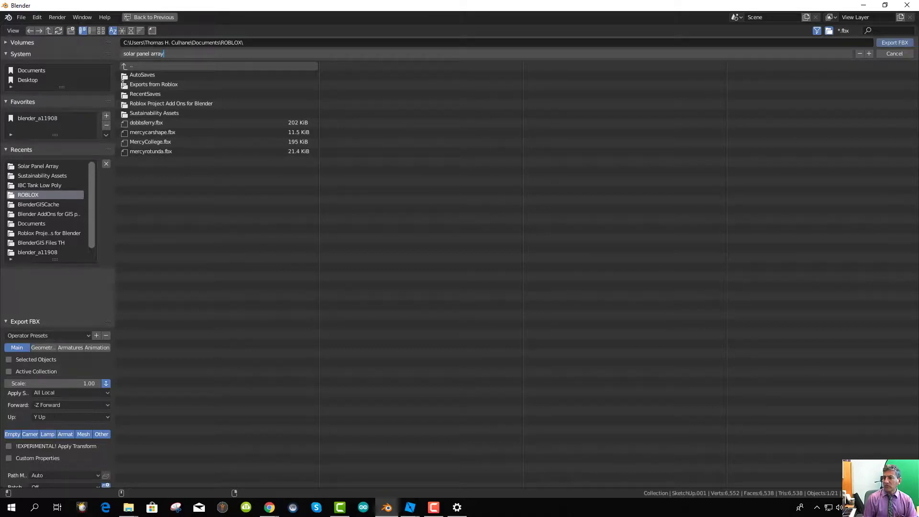
left_click(127, 114)
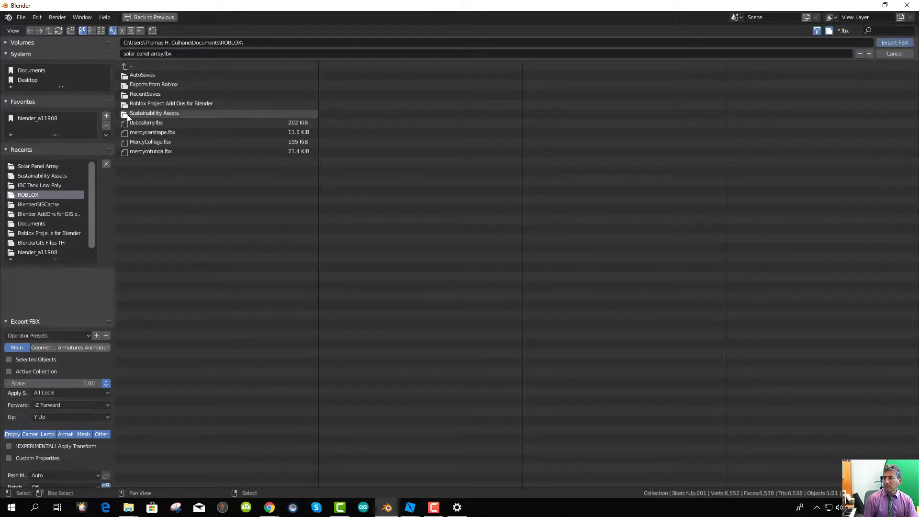
- Export the FBX file into the Solar Panel Array folder inside Sustainability Assets
double_click(127, 114)
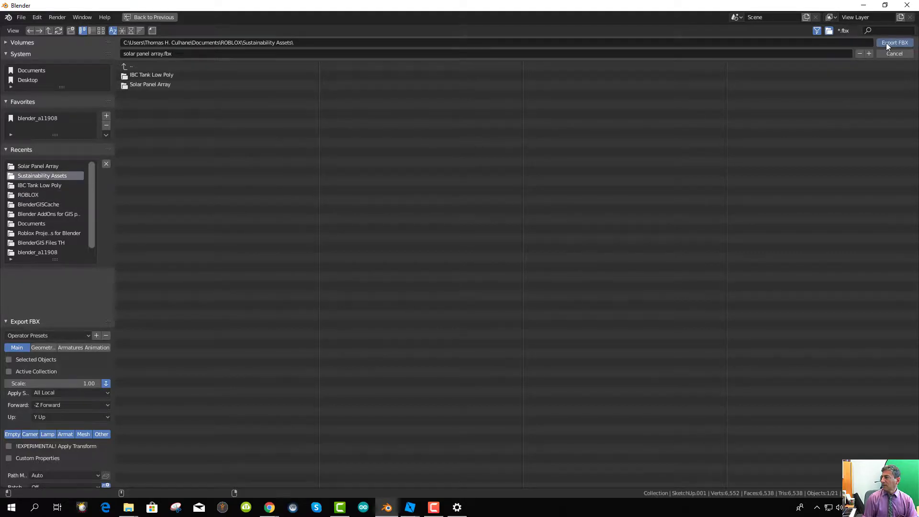
left_click(125, 88)
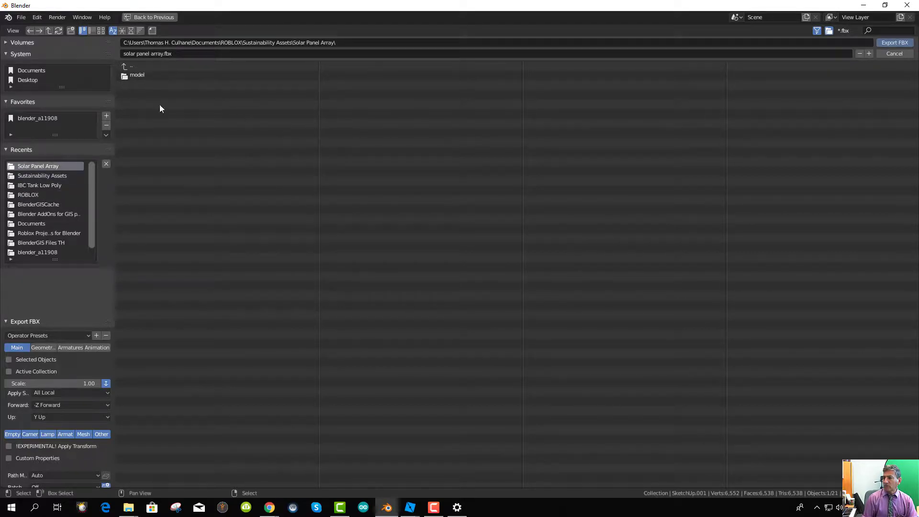
left_click(885, 42)
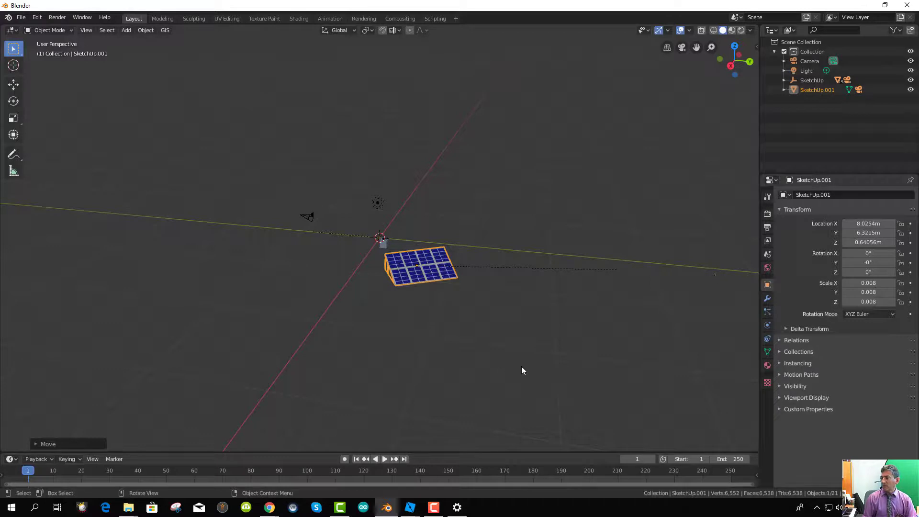
mouse_move(424, 299)
middle_mouse_down()
mouse_move(414, 304)
mouse_move(441, 293)
mouse_move(424, 303)
middle_mouse_up()
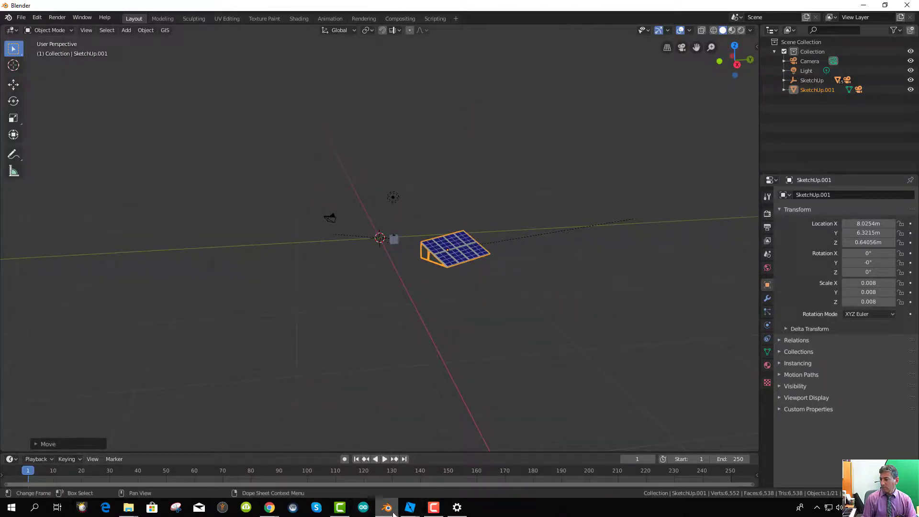
- Switch to 3D Warehouse in Chrome, return to the solar panel search results and open the single dark panel model in a new tab
left_click(269, 507)
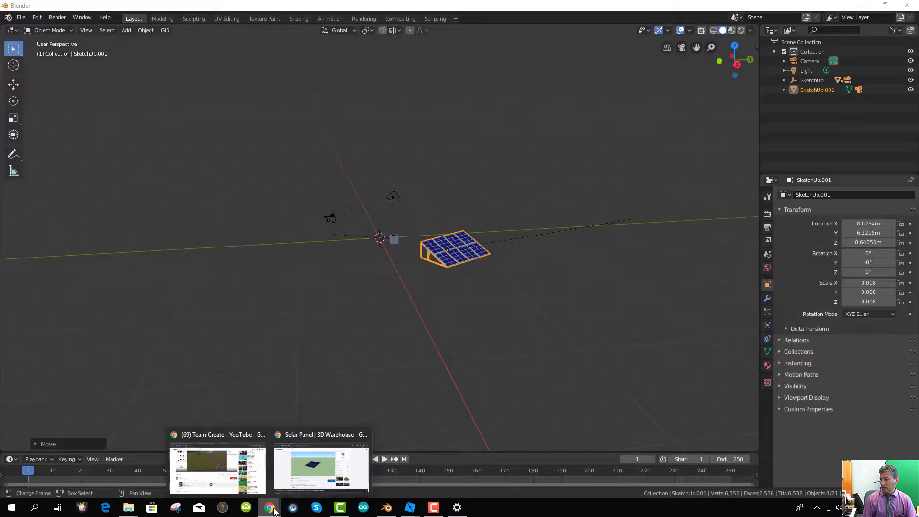
left_click(306, 463)
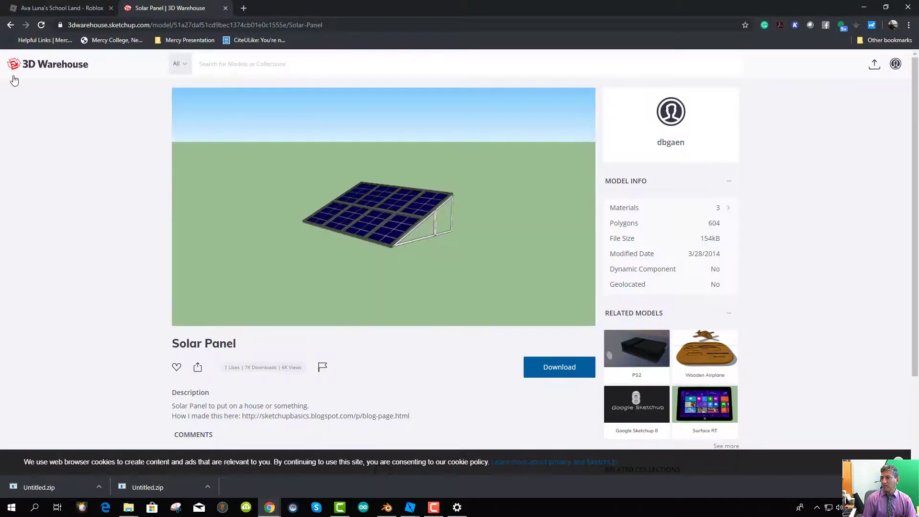
left_click(10, 24)
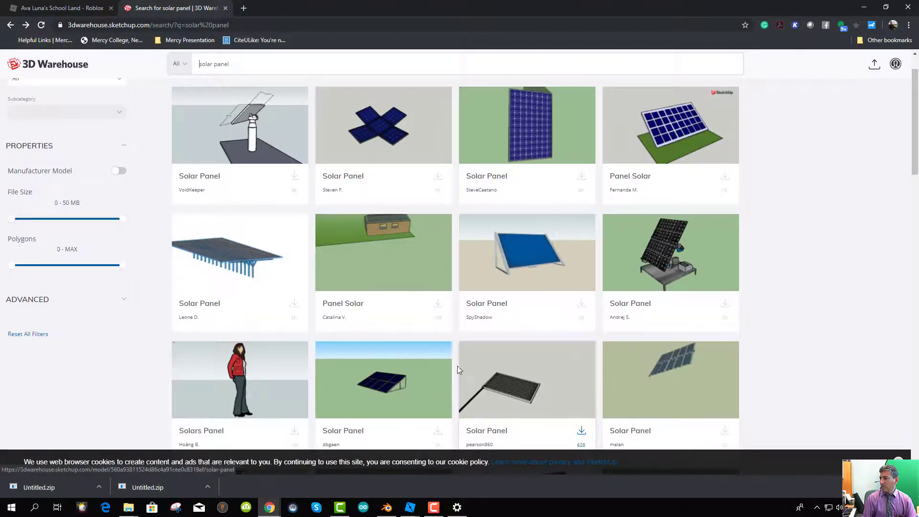
scroll(467, 378, "down", 1)
middle_click(508, 371)
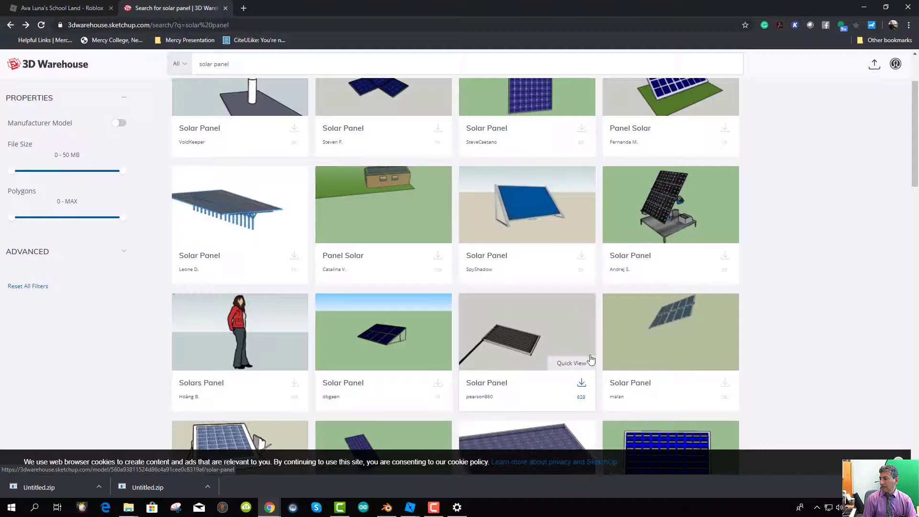
- Open the model of three solar panels on a base, inspect it in the 3D viewer and return to the search results
scroll(617, 364, "down", 3)
scroll(247, 366, "down", 2)
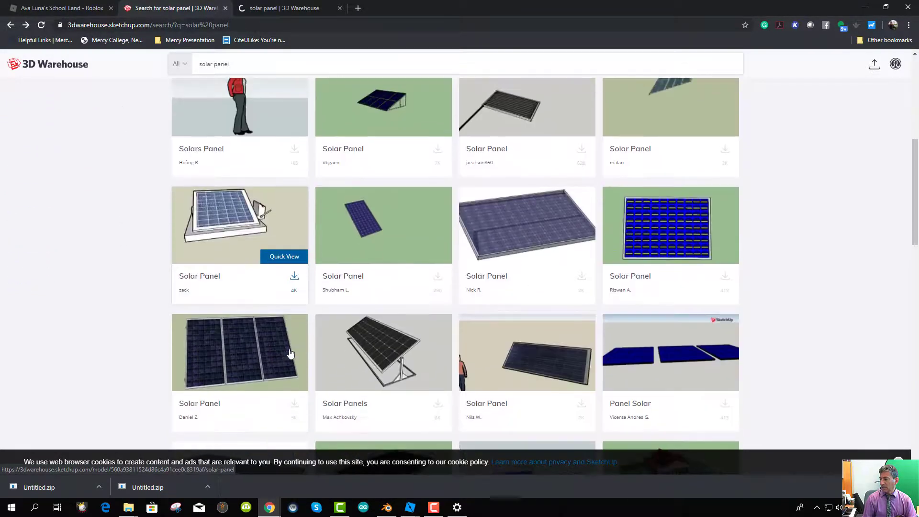
left_click(236, 362)
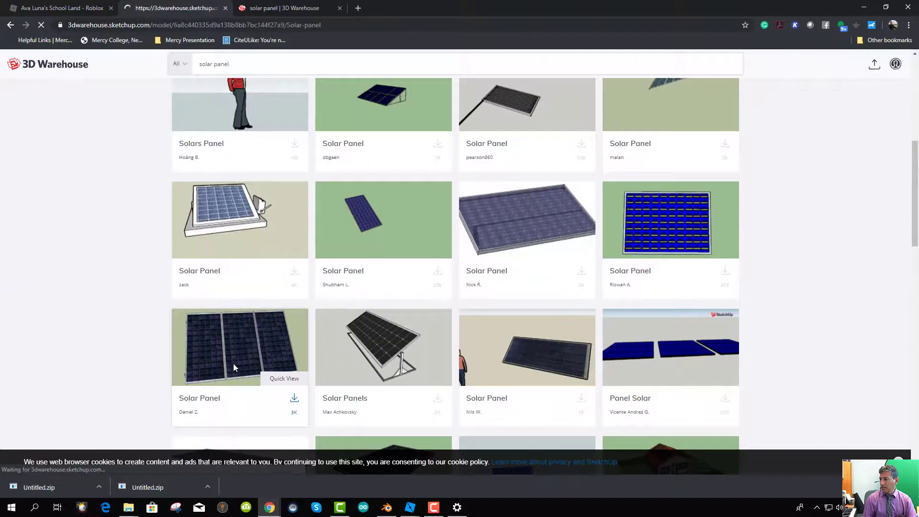
left_click(390, 217)
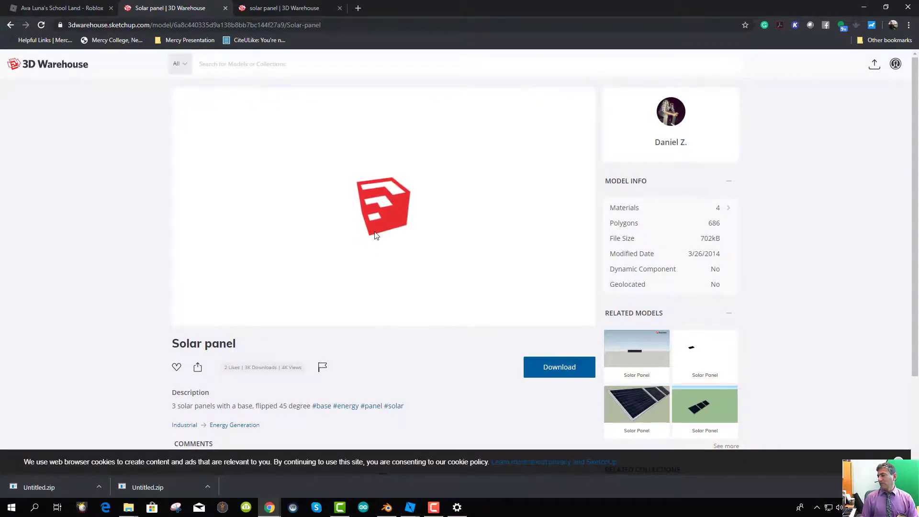
left_click_drag(394, 230, 292, 174)
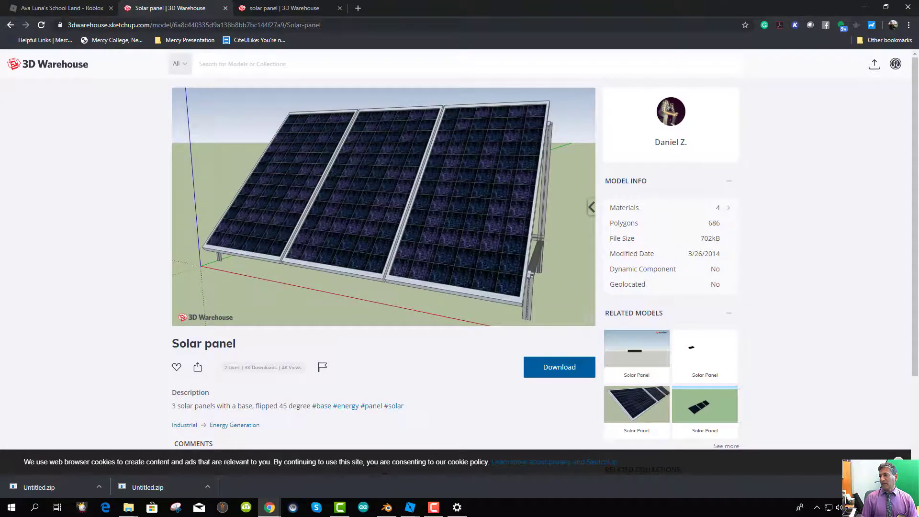
left_click(10, 25)
- Find the flat black LG2801NC solar panel model in the search results, open it and rotate it in the 3D viewer
scroll(523, 372, "down", 3)
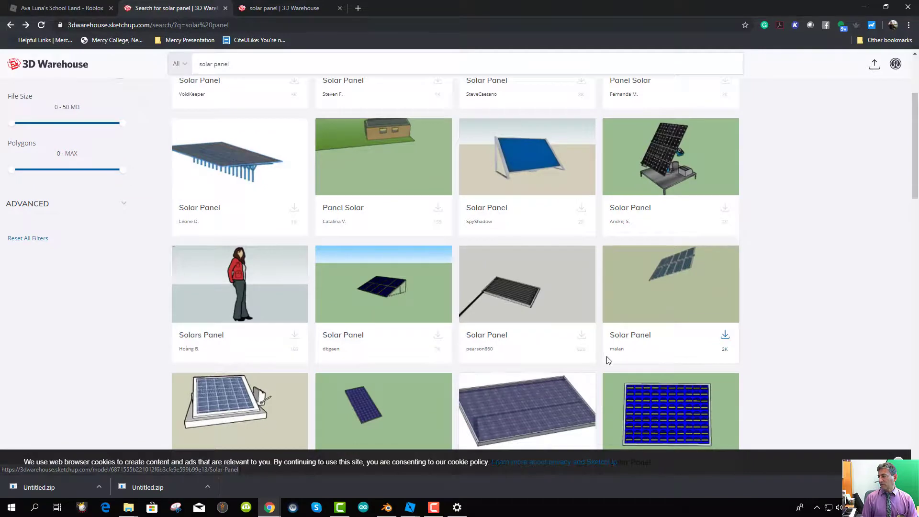
scroll(608, 360, "down", 2)
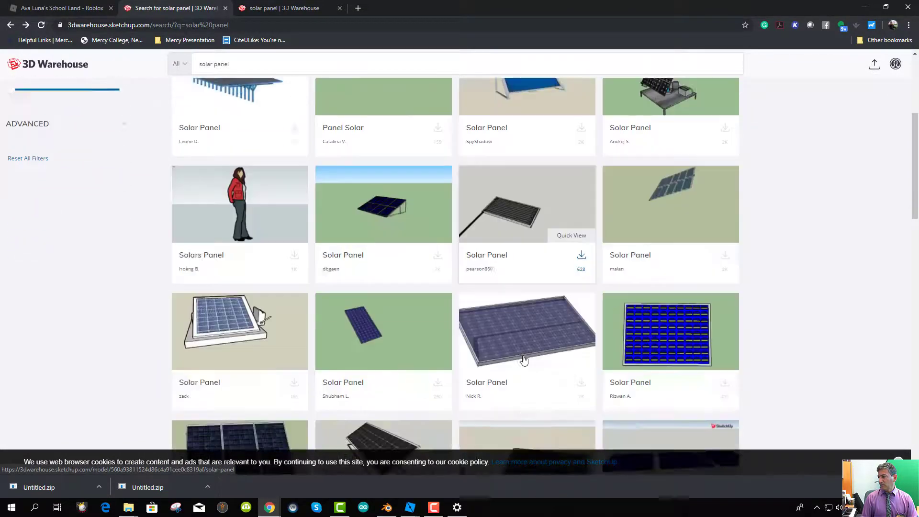
scroll(524, 360, "down", 5)
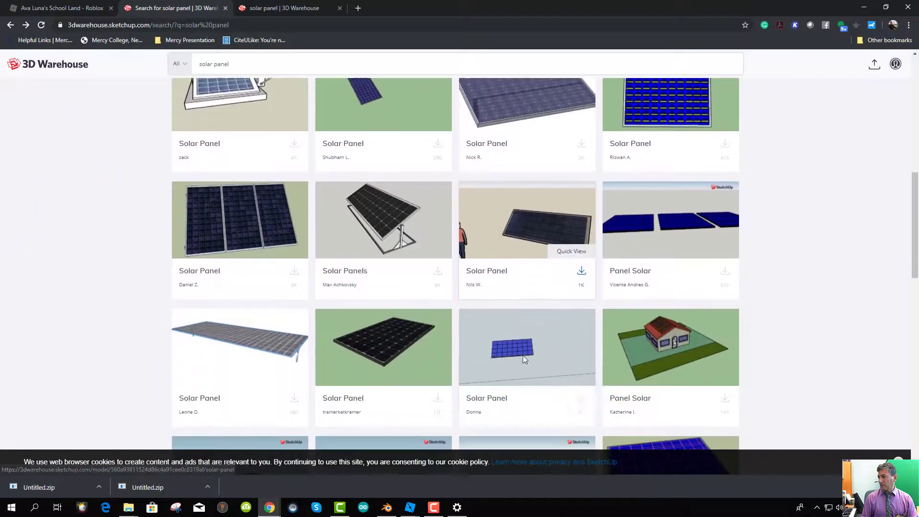
left_click(382, 352)
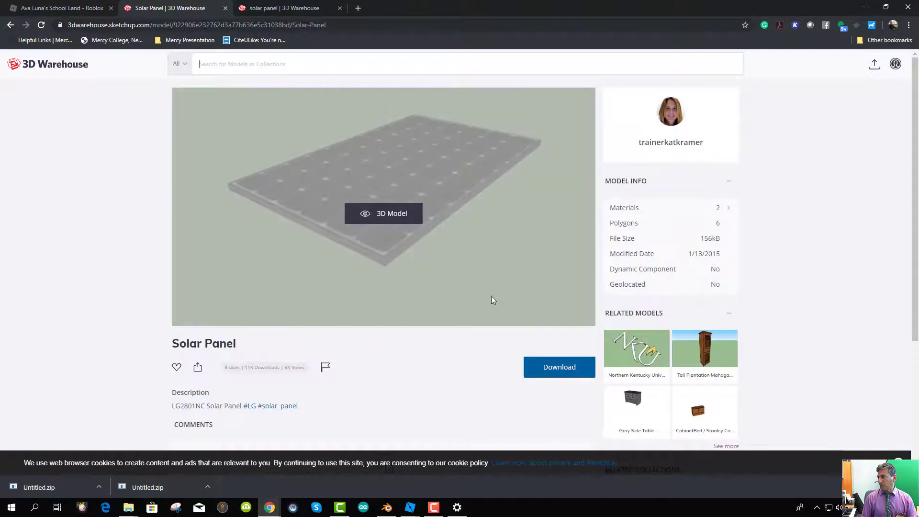
left_click(396, 219)
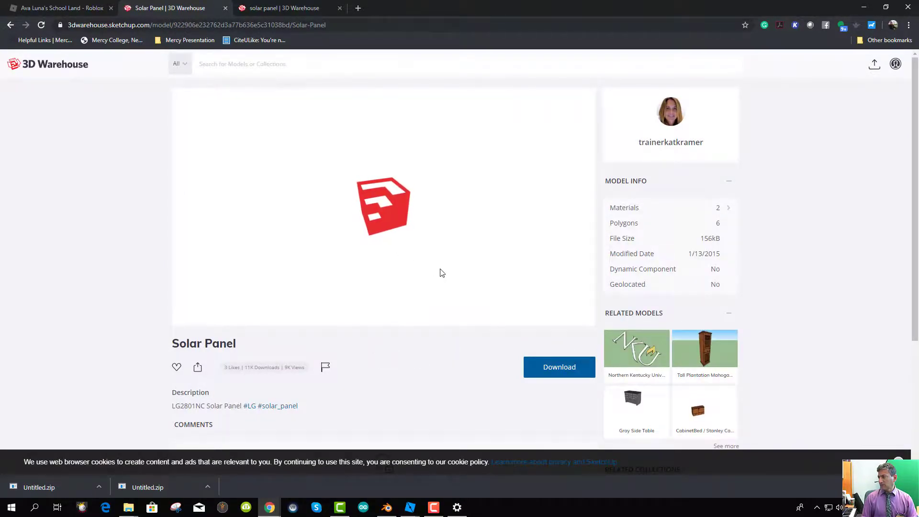
left_click_drag(439, 259, 502, 271)
- Download the solar panel model as a Collada file and show the downloaded zip in its folder
left_click(587, 371)
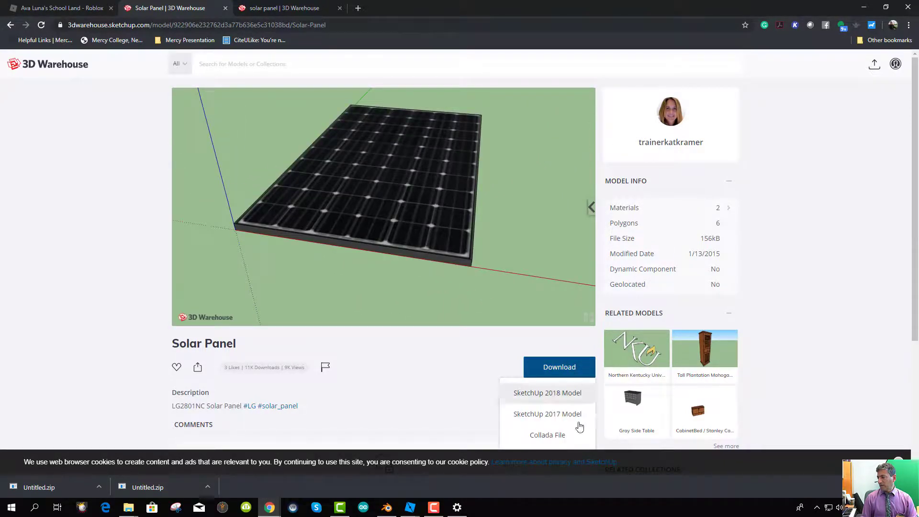
left_click(544, 436)
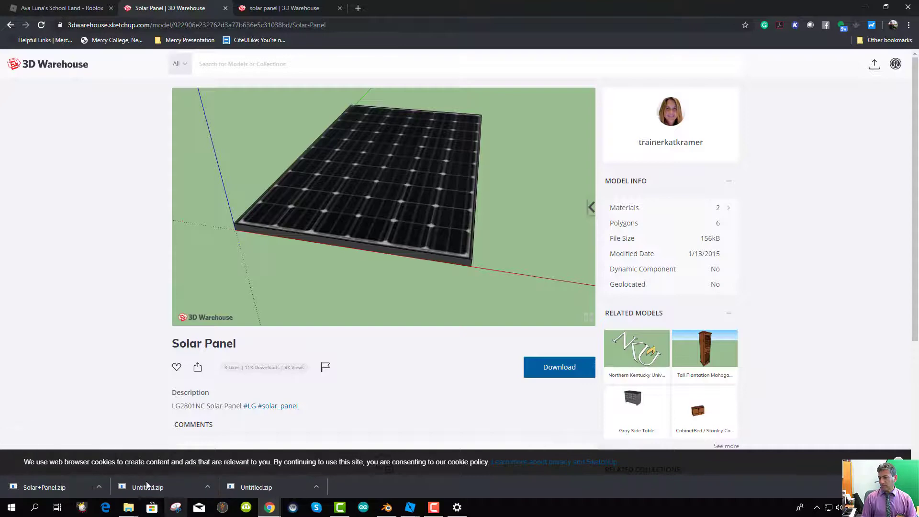
right_click(44, 486)
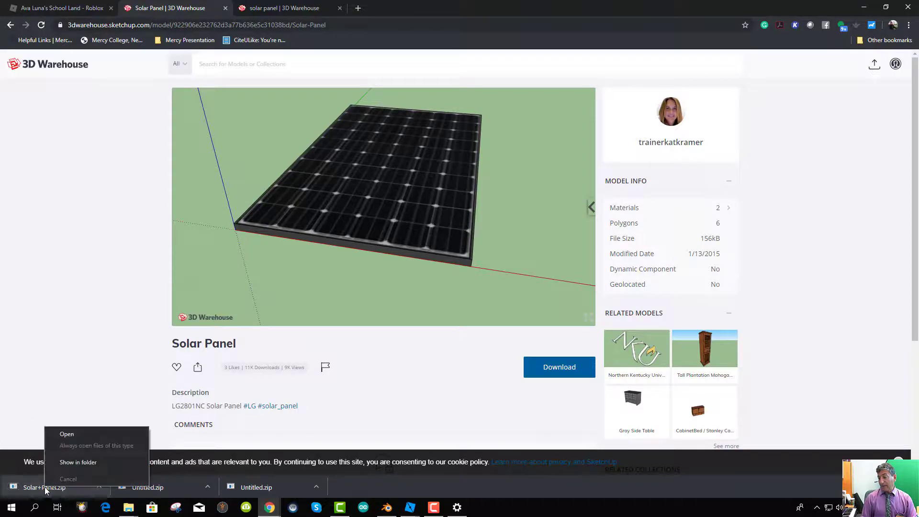
left_click(70, 462)
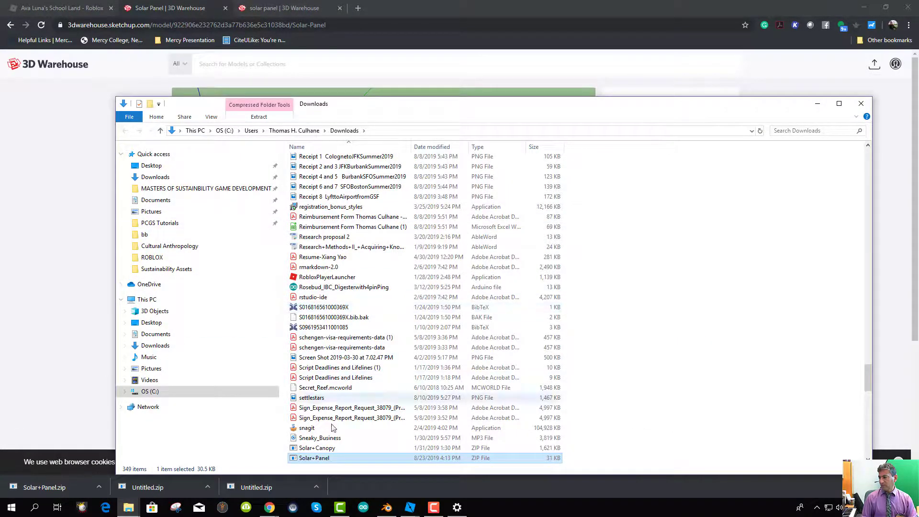
- Move the Solar+Panel zip from Downloads to the Sustainability Assets folder
right_click(310, 459)
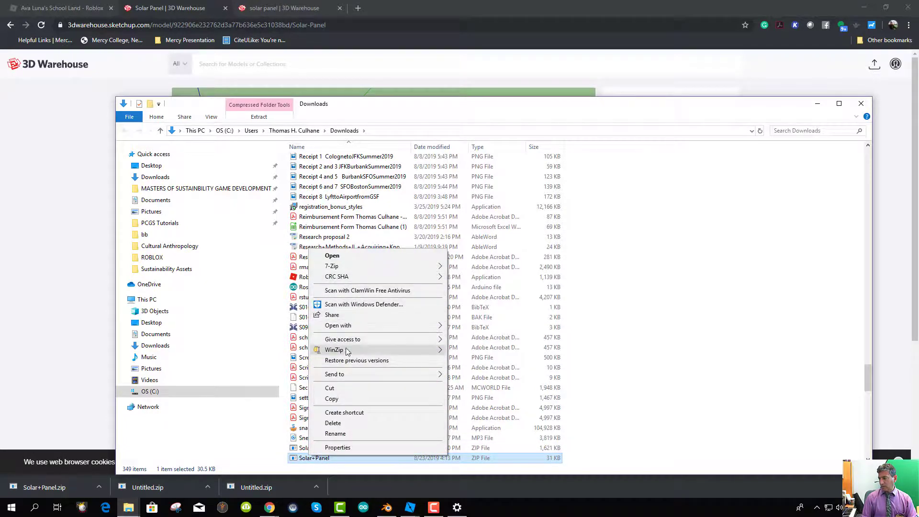
left_click(342, 397)
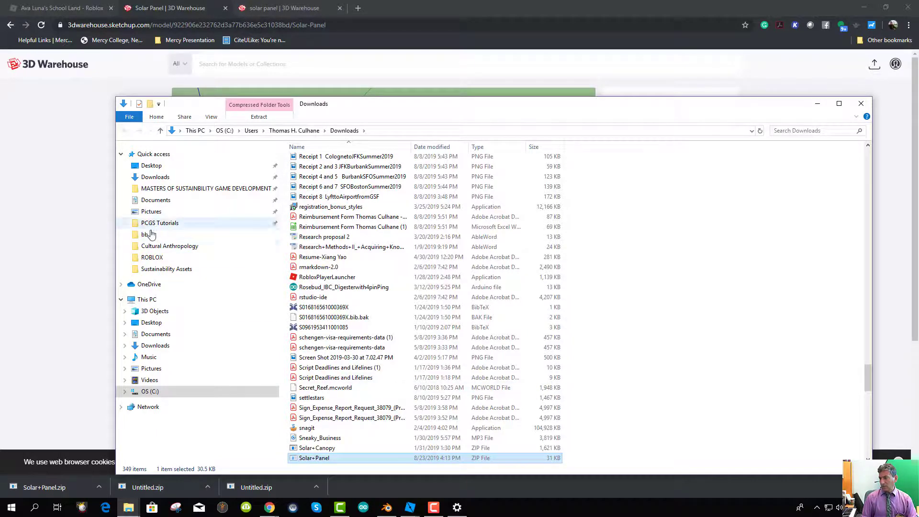
left_click(145, 258)
left_click(145, 270)
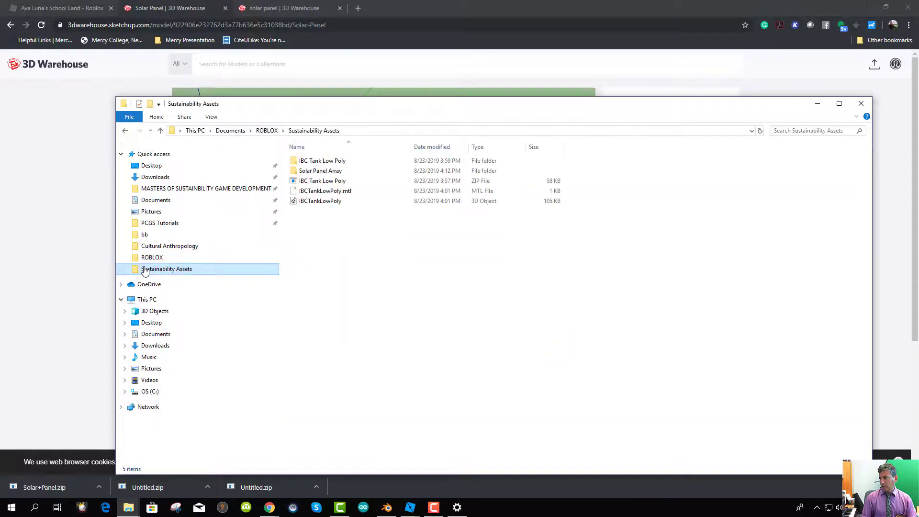
right_click(309, 233)
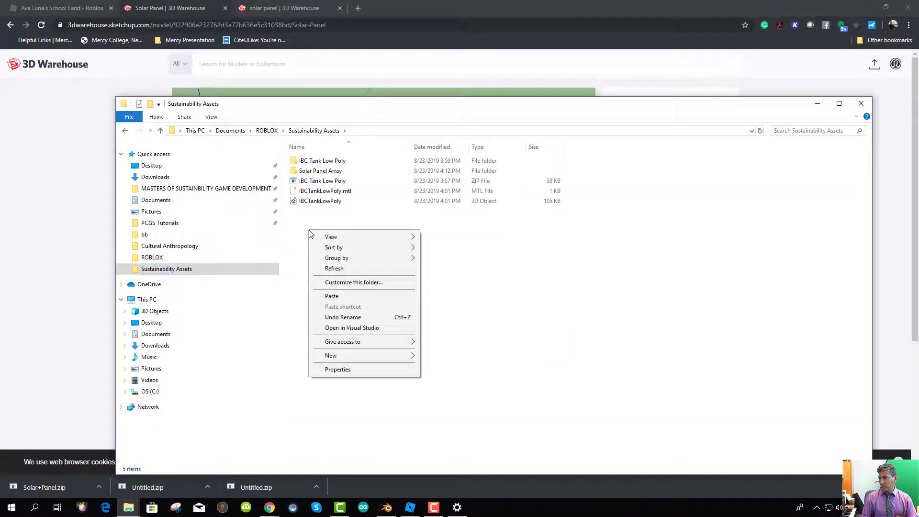
left_click(335, 296)
- Create a new folder named SolarFlatPanel in Sustainability Assets
right_click(339, 246)
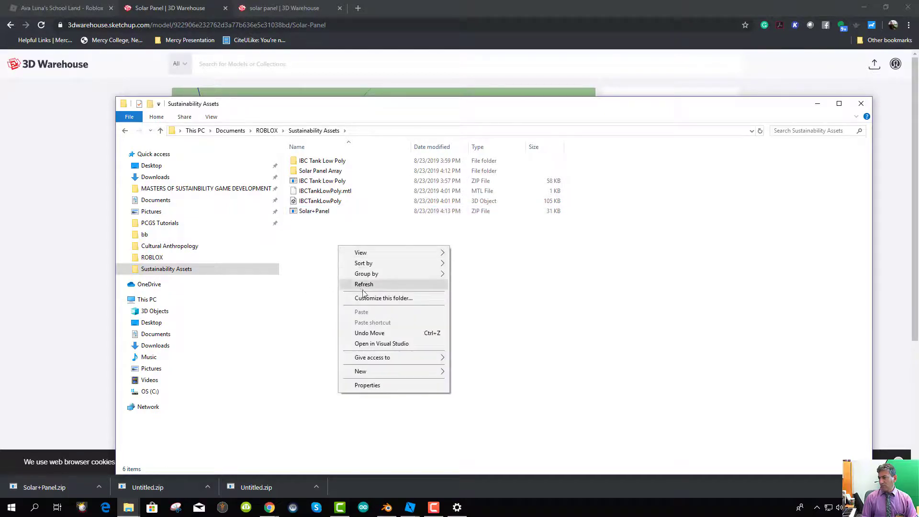
mouse_move(408, 372)
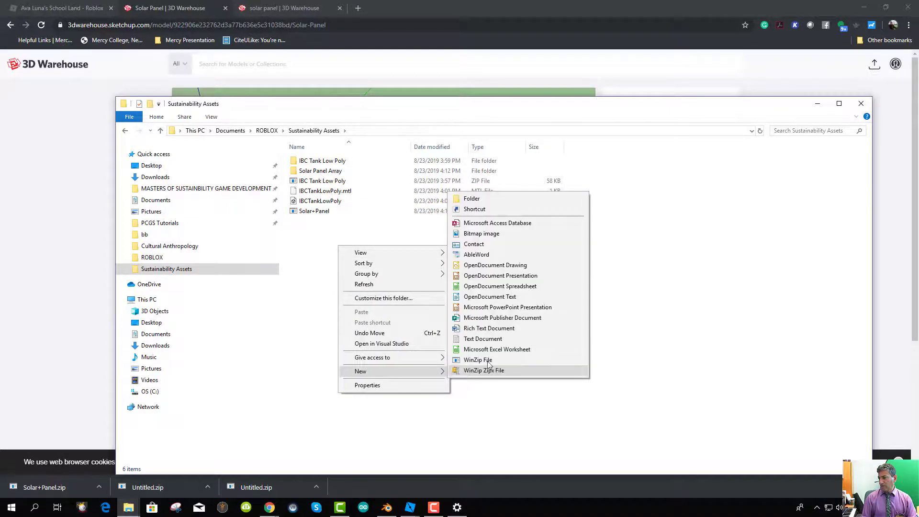
left_click(486, 200)
type("S")
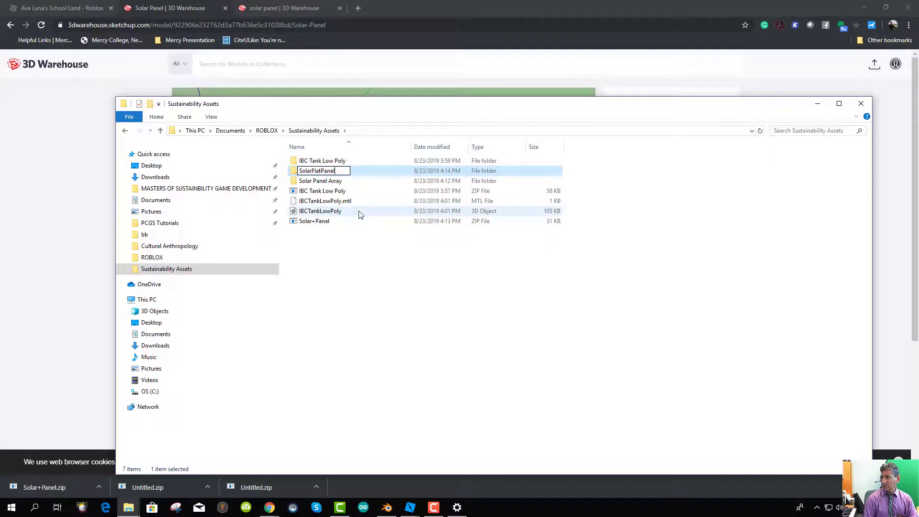
type("olarFlatPanel")
key("Return")
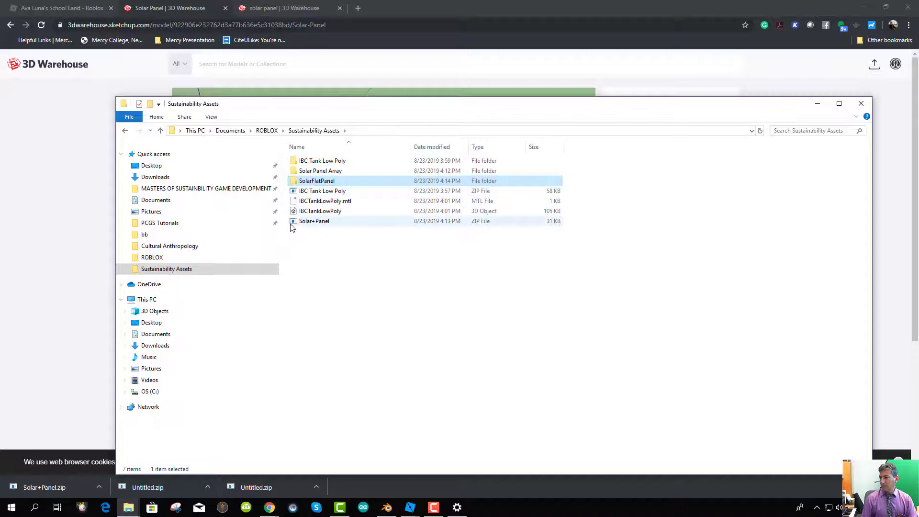
- Move the Solar+Panel zip into the SolarFlatPanel folder and extract its contents there with 7-Zip
left_click_drag(292, 222, 300, 183)
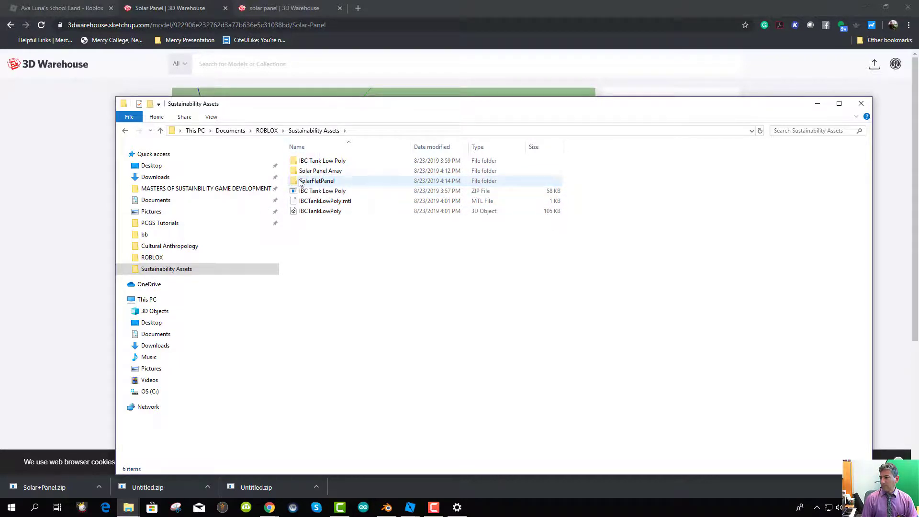
double_click(296, 182)
right_click(295, 164)
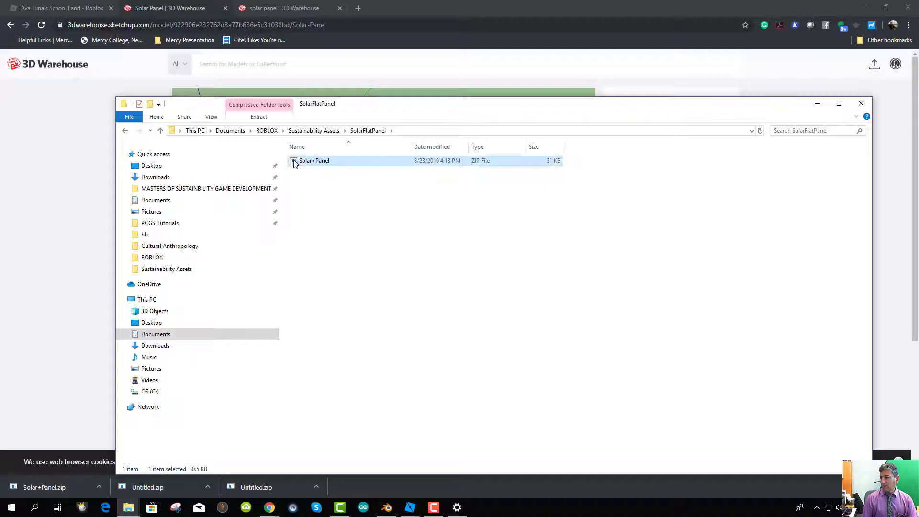
mouse_move(364, 178)
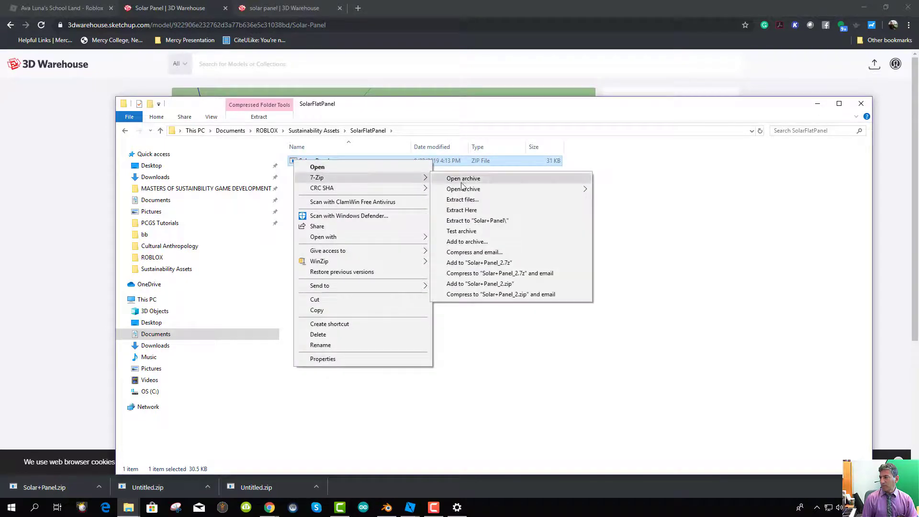
left_click(471, 209)
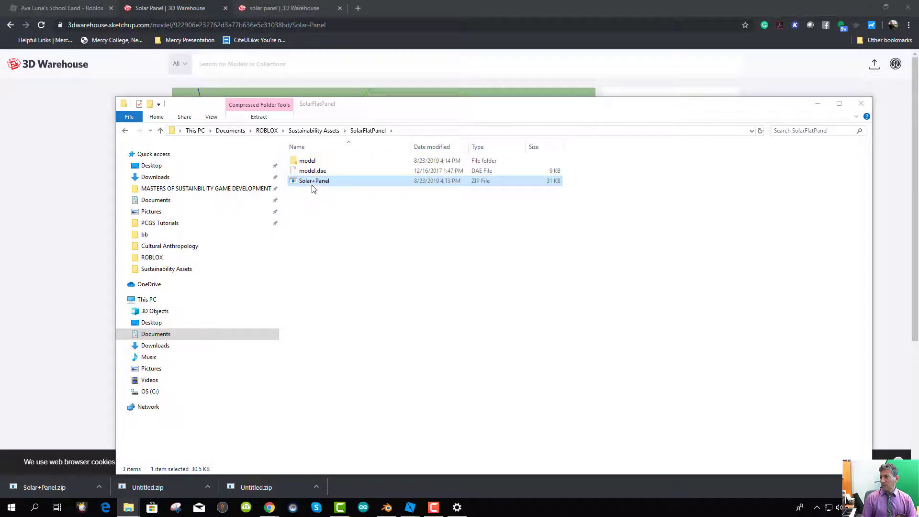
left_click(306, 173)
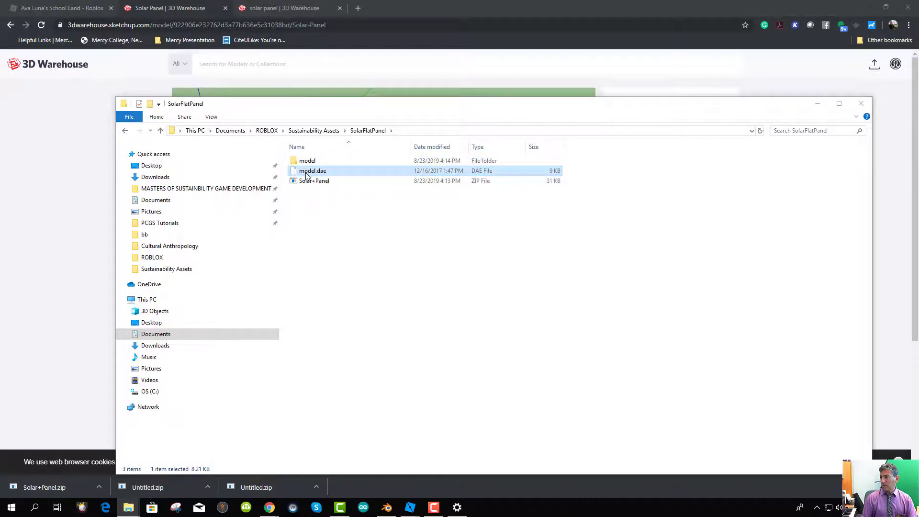
double_click(306, 173)
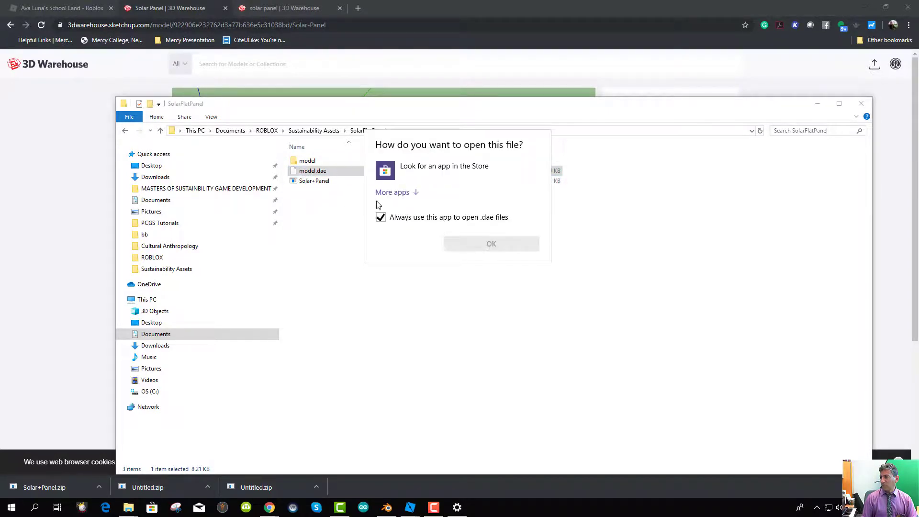
left_click(374, 292)
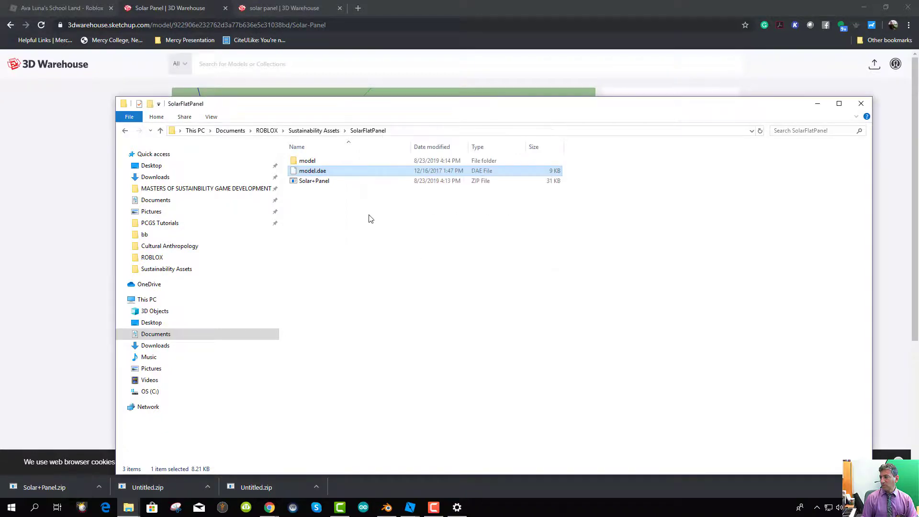
- Rename model.dae as solarflatpanel.dae, check the texture in the model folder and return to Sustainability Assets
right_click(311, 176)
left_click(336, 369)
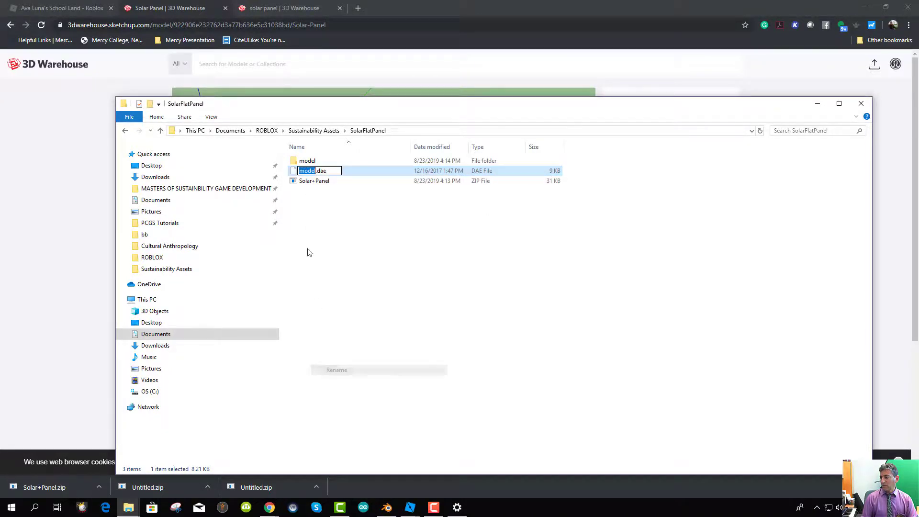
type("solarflatpan")
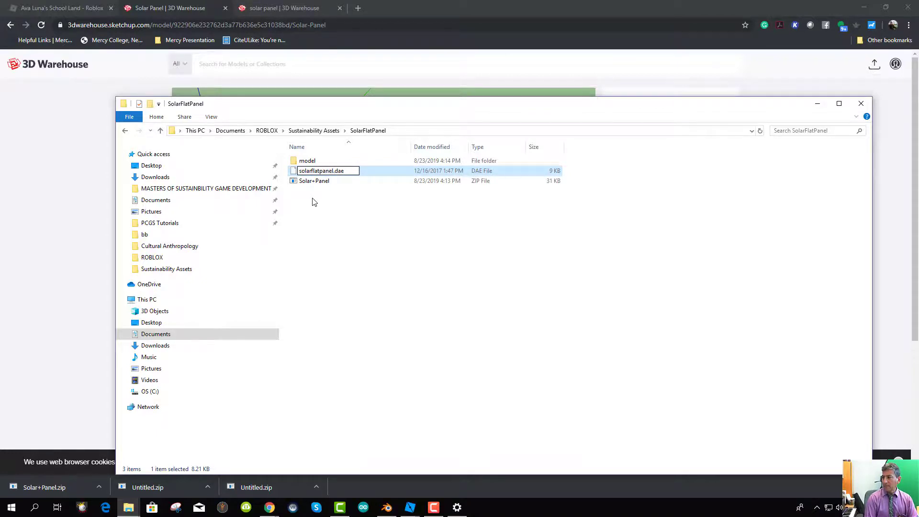
key("Return")
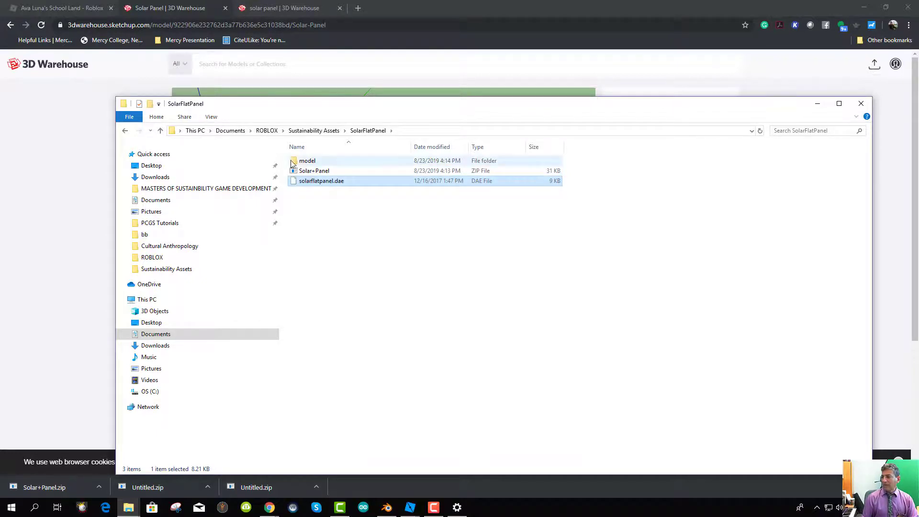
double_click(295, 163)
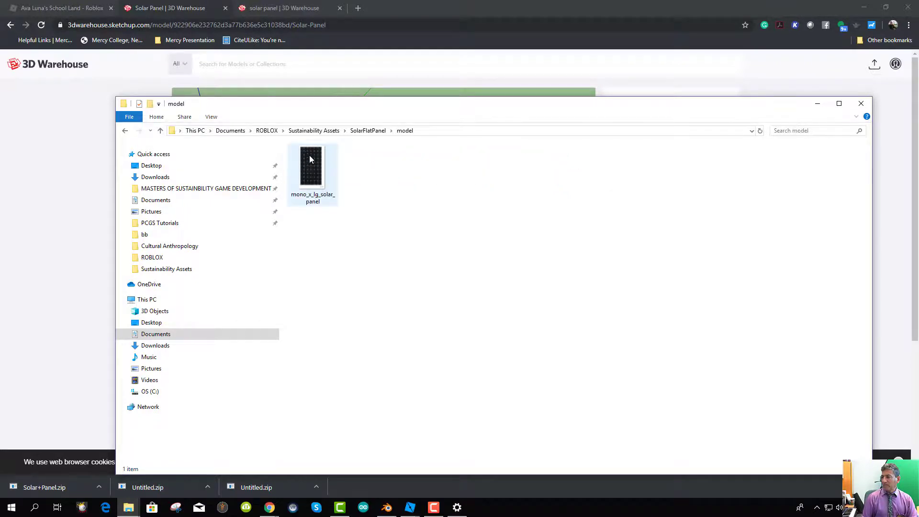
left_click(316, 130)
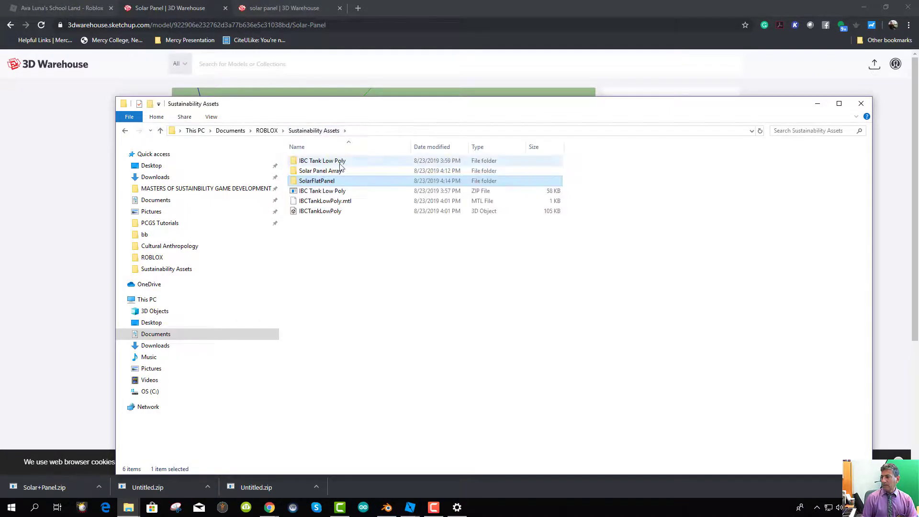
- Switch to Blender and export only the selected solar panel array as FBX, overwriting solar panel array.fbx in the Solar Panel Array folder
left_click(388, 506)
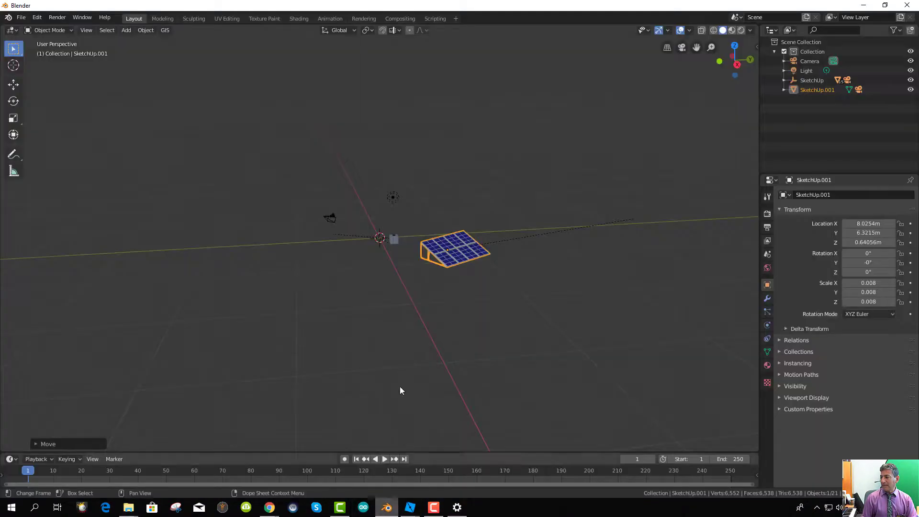
left_click(21, 19)
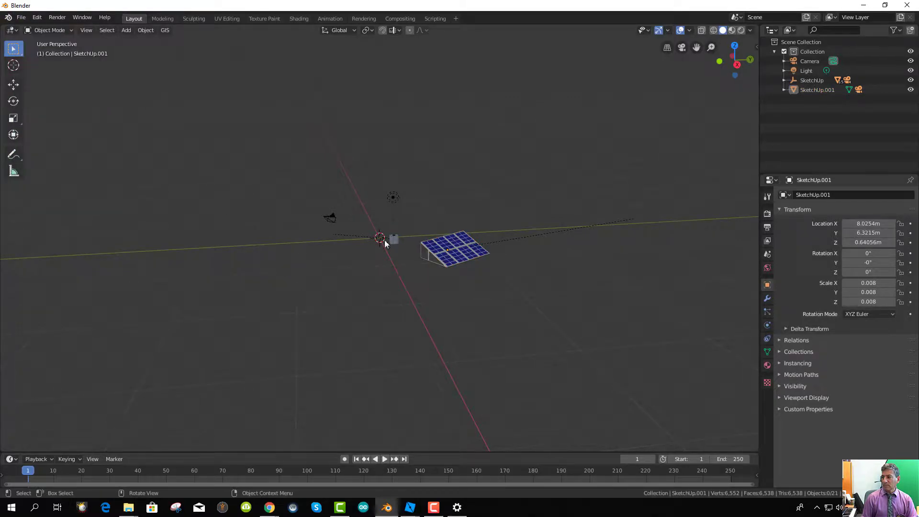
left_click(470, 249)
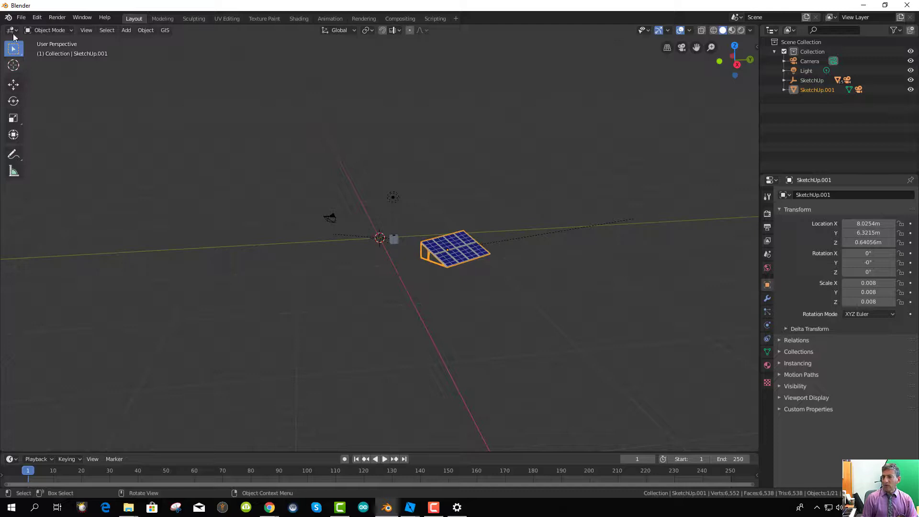
left_click(19, 20)
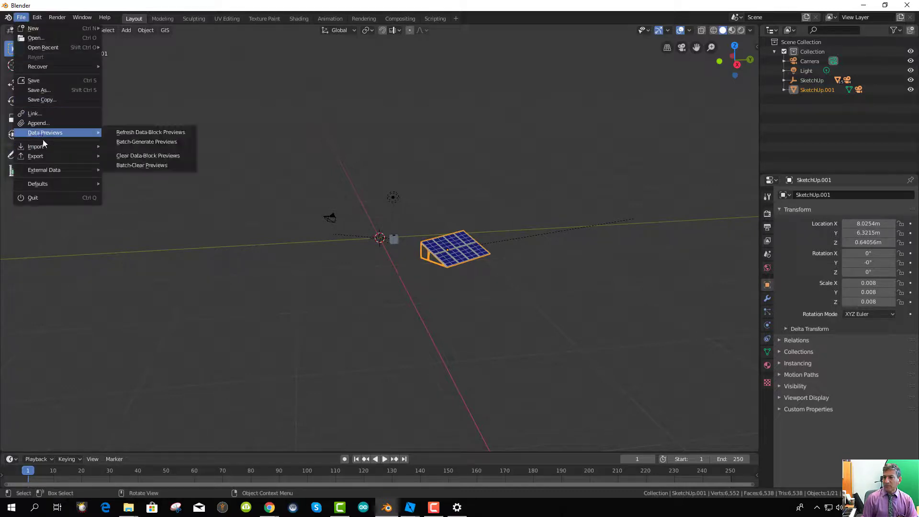
mouse_move(60, 161)
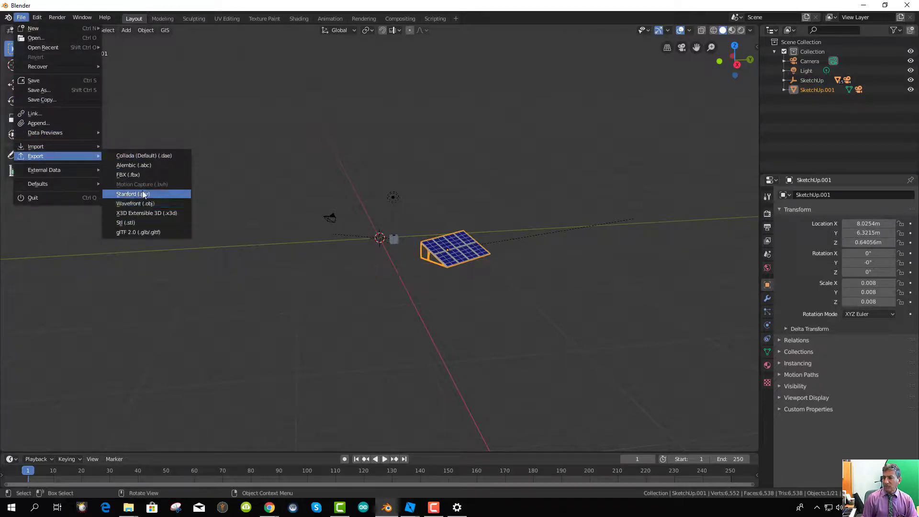
left_click(143, 176)
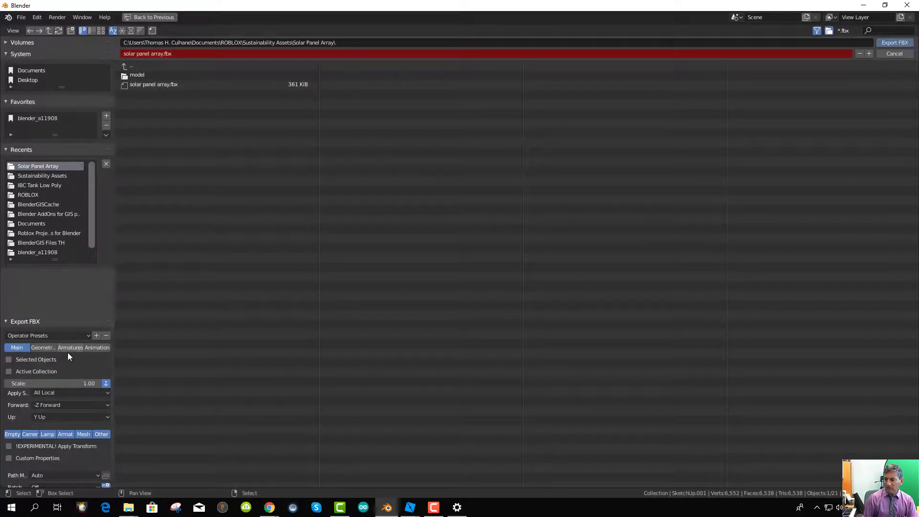
left_click(9, 360)
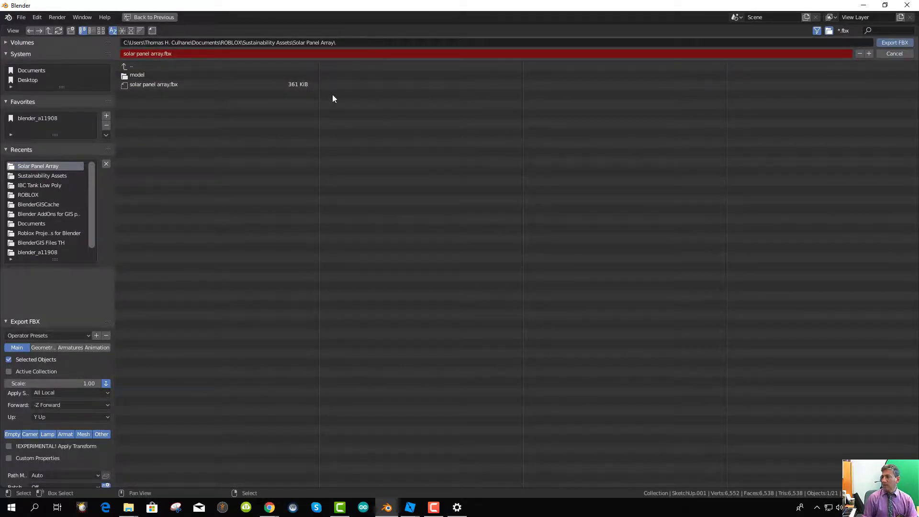
left_click(145, 84)
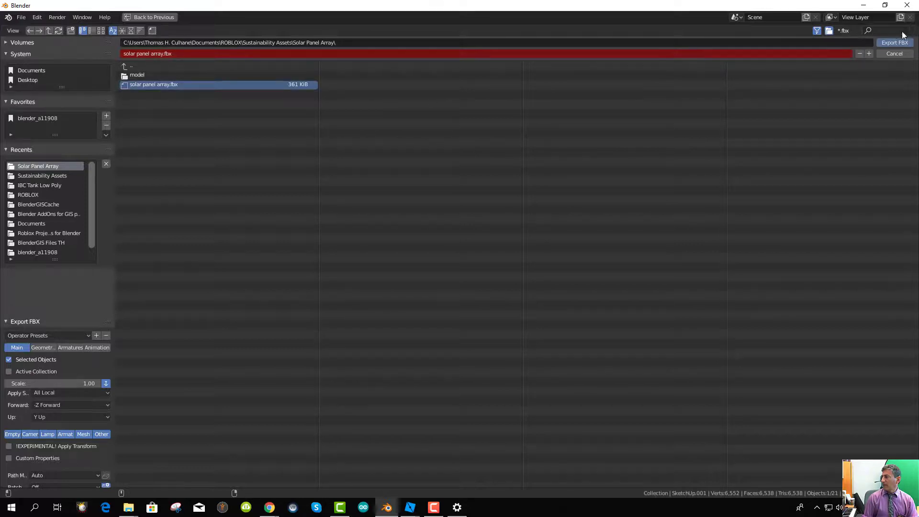
left_click(886, 43)
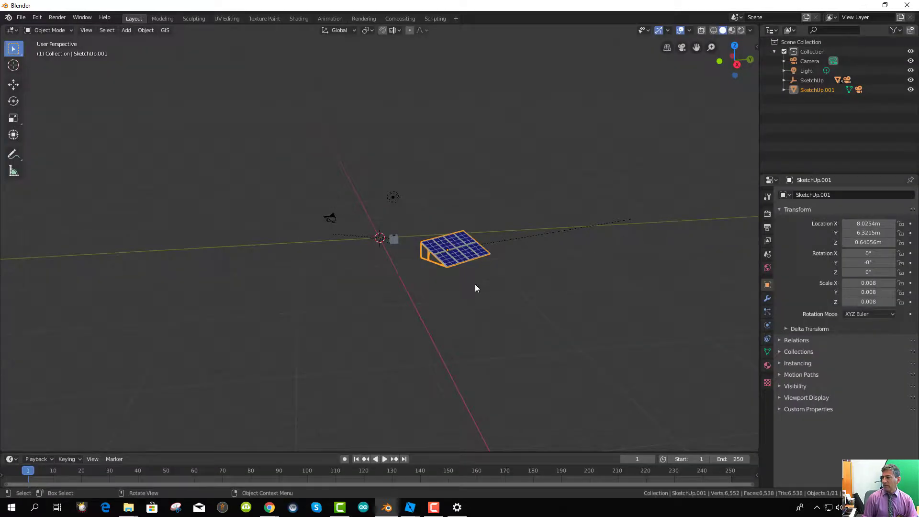
- Deselect the solar array and import the Collada file solarflatpanel.dae from the SolarFlatPanel folder in Sustainability Assets
left_click(417, 305)
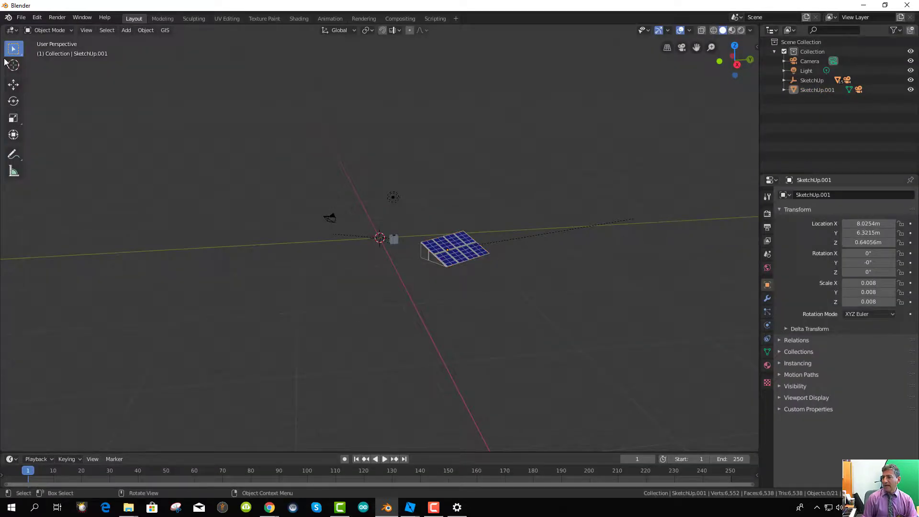
left_click(21, 18)
mouse_move(50, 150)
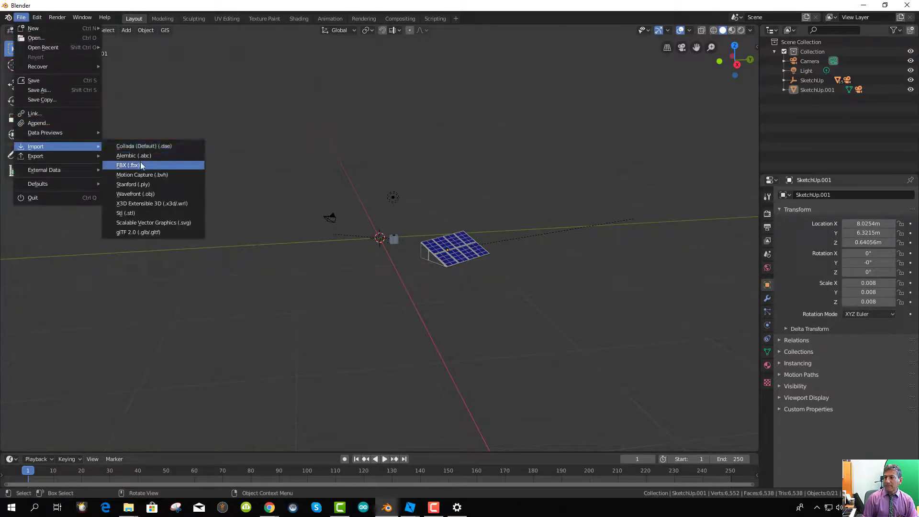
left_click(142, 146)
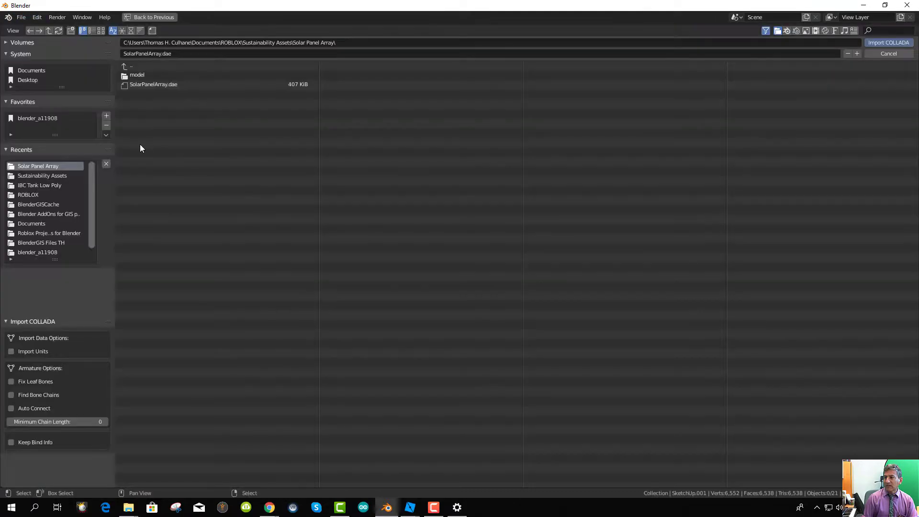
left_click(128, 65)
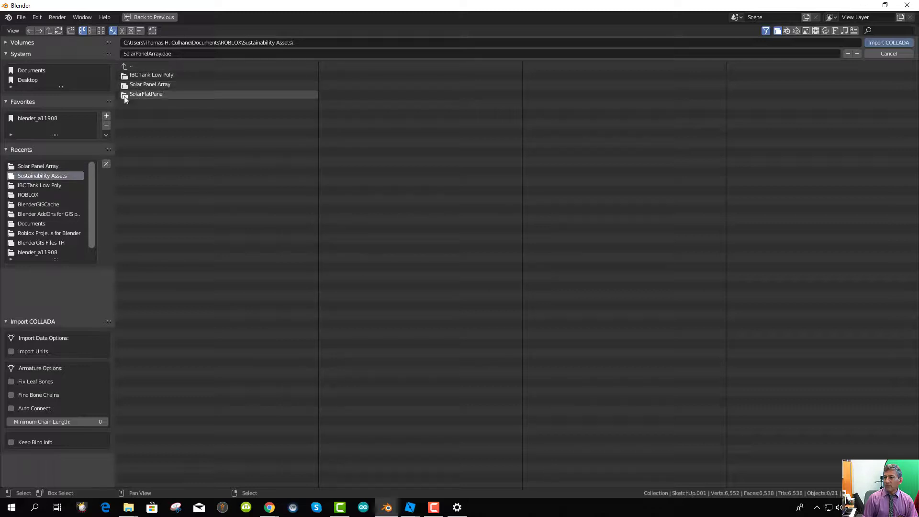
left_click(126, 95)
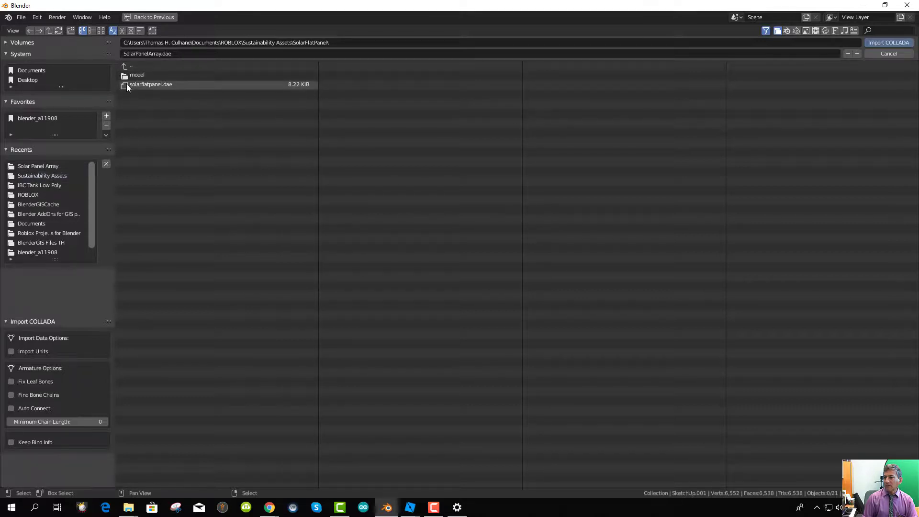
left_click(126, 84)
double_click(126, 84)
- Move the imported flat panel out of the tank's area to the opposite side of the world origin
scroll(363, 249, "up", 4)
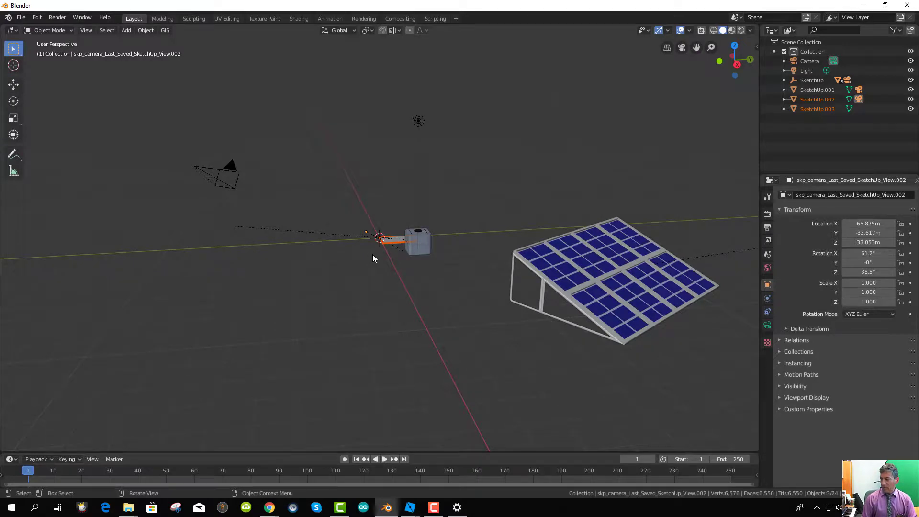
scroll(372, 258, "up", 5)
left_click_drag(420, 284, 220, 365)
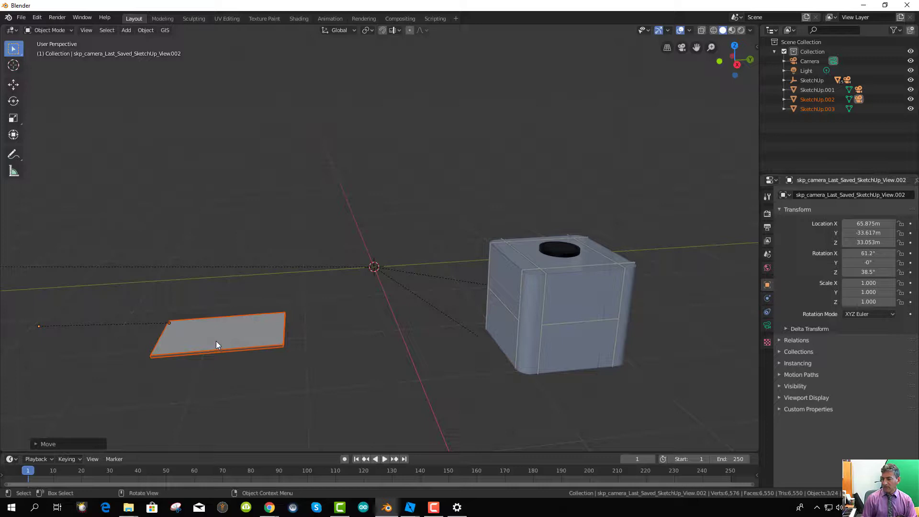
- Try to flip the imported flat panel with Interactive Mirror
mouse_move(217, 341)
middle_mouse_down()
mouse_move(224, 252)
mouse_move(212, 297)
mouse_move(223, 340)
mouse_move(201, 348)
middle_mouse_up()
right_click(200, 347)
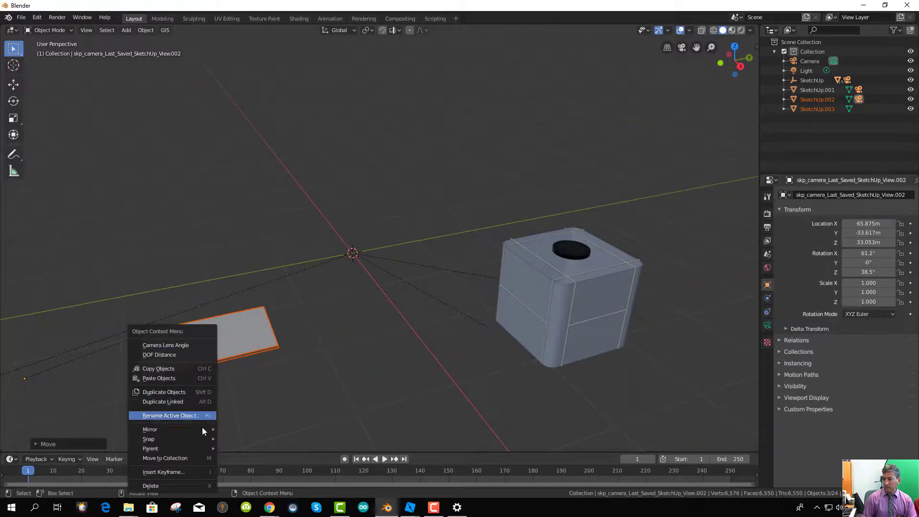
mouse_move(183, 427)
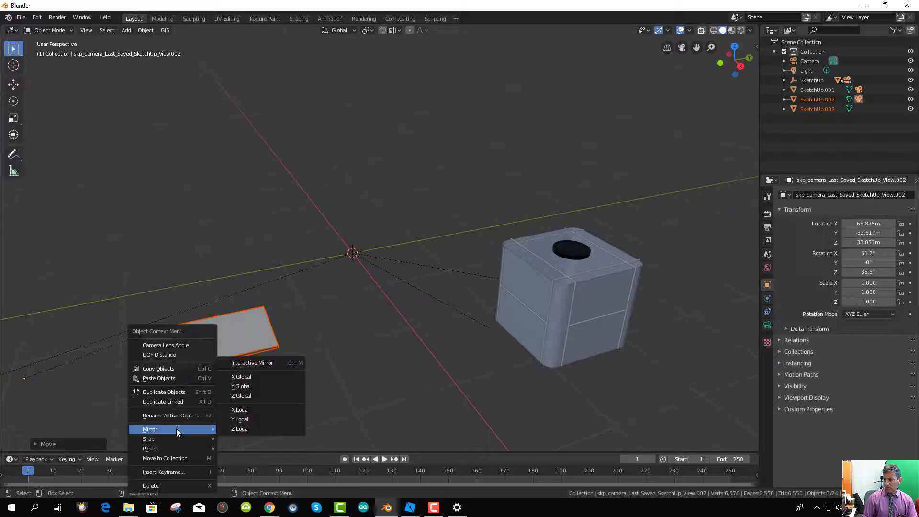
left_click(302, 362)
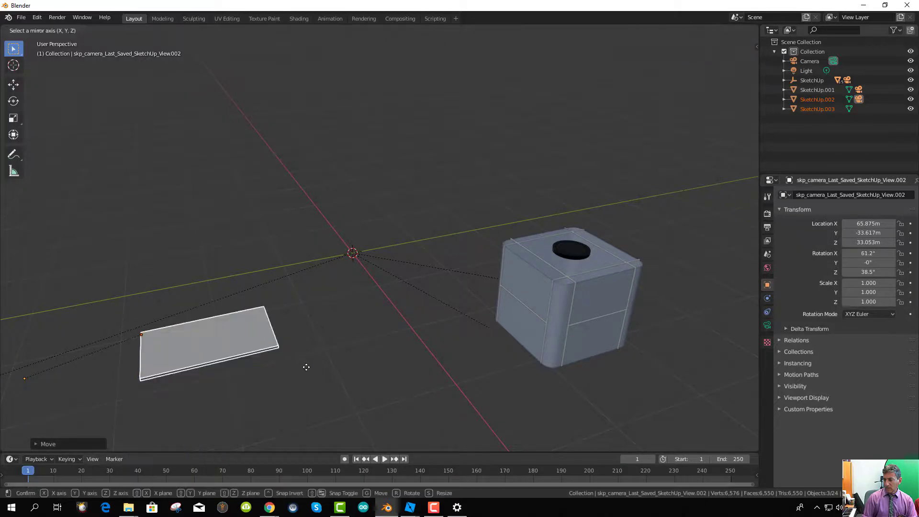
left_click(197, 349)
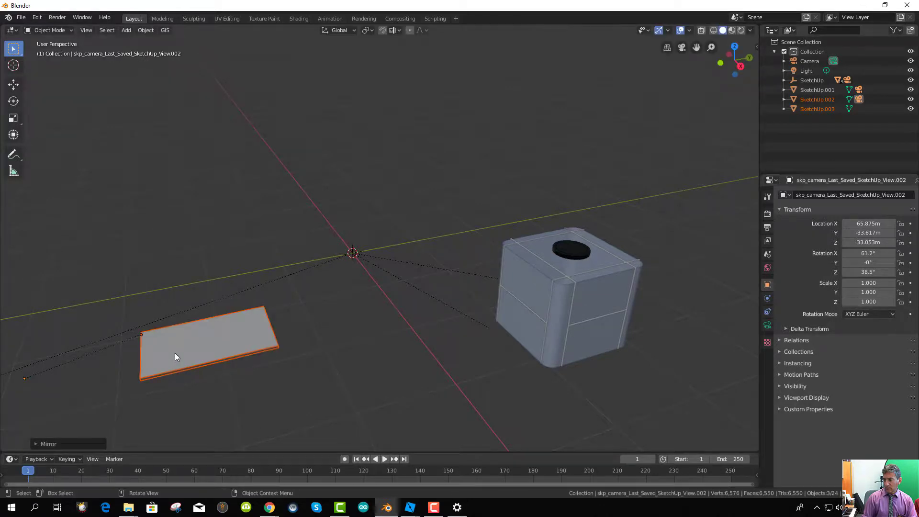
right_click(174, 352)
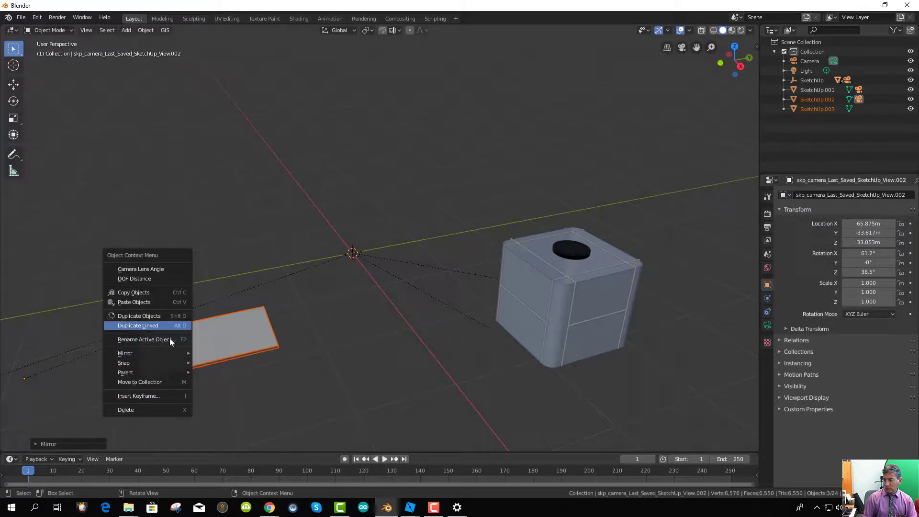
left_click(234, 343)
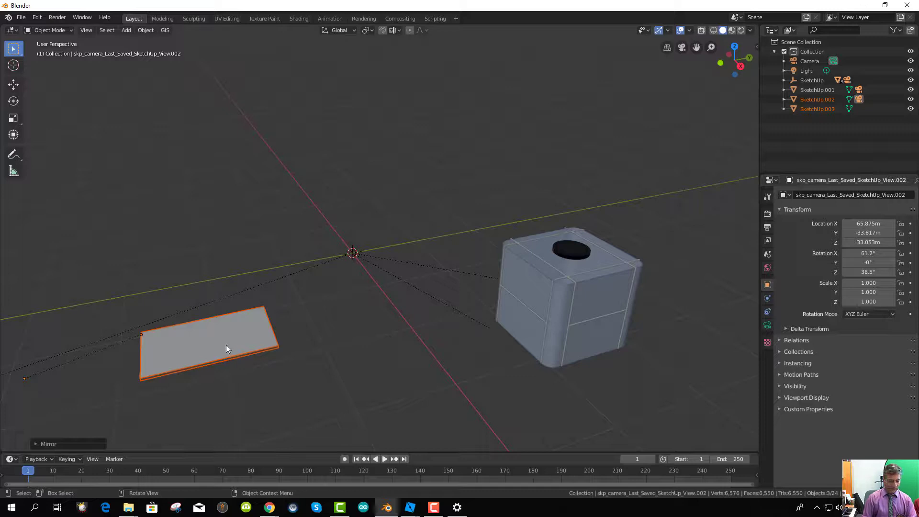
- Select only the flat panel's top piece, SketchUp.003, and set its origin to its geometry
left_click(225, 347)
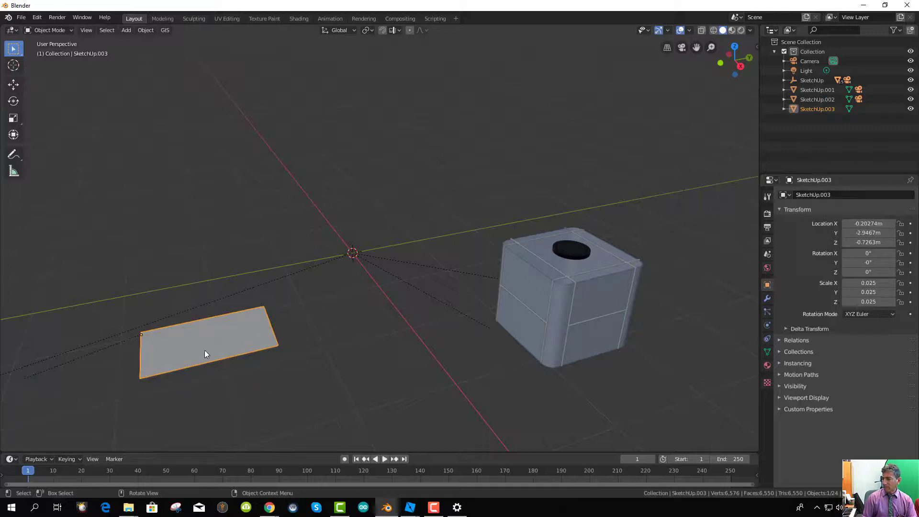
right_click(210, 345)
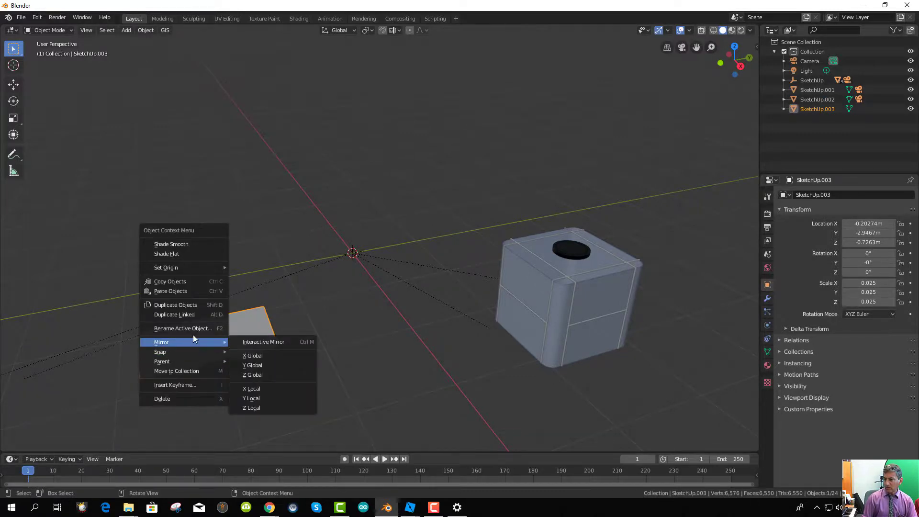
mouse_move(188, 268)
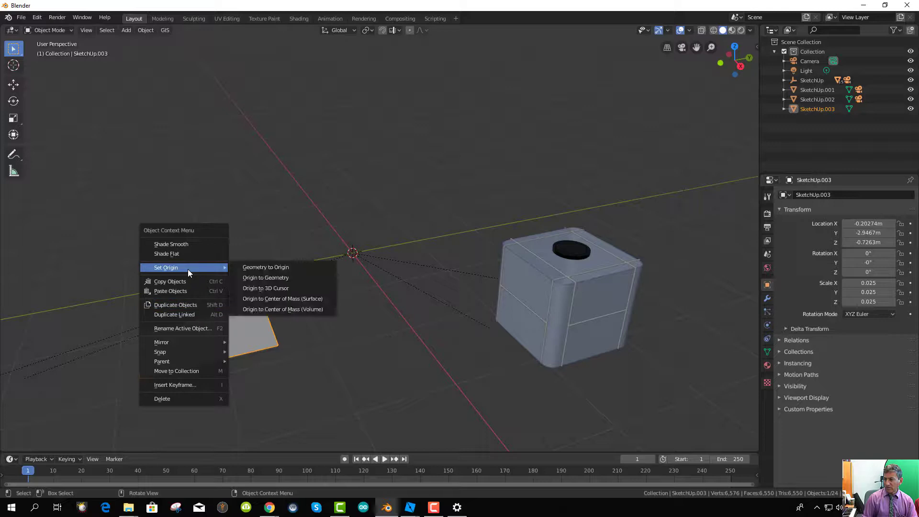
left_click(255, 278)
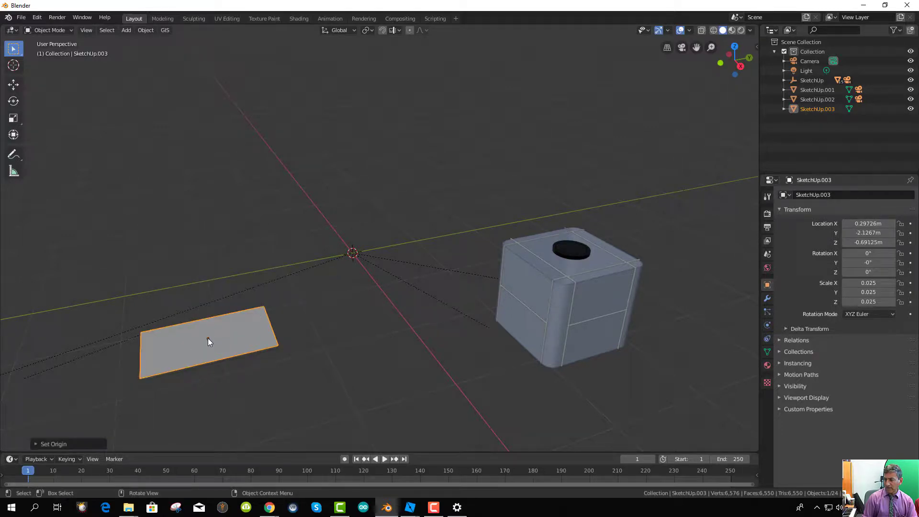
- Try rotating the flat panel's top piece by itself, move it off the base and undo that move
middle_click_drag(208, 351, 189, 359)
key("r")
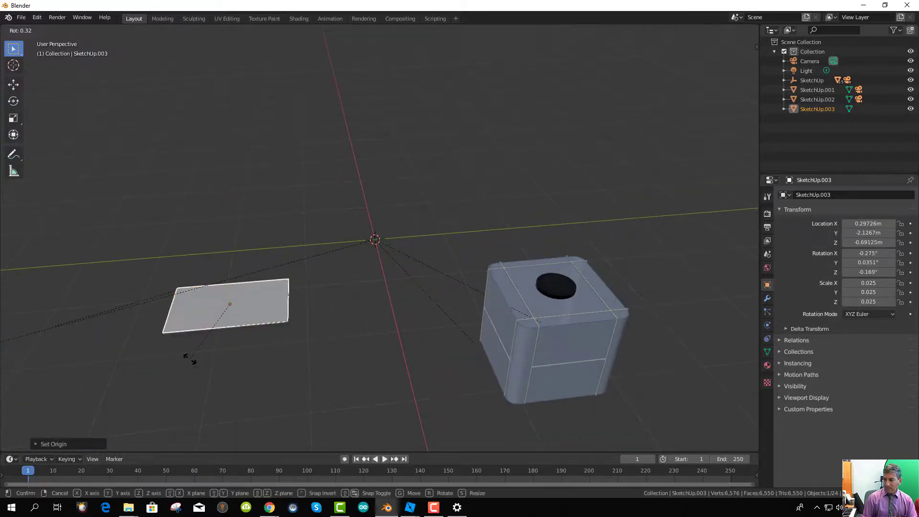
right_click(225, 370)
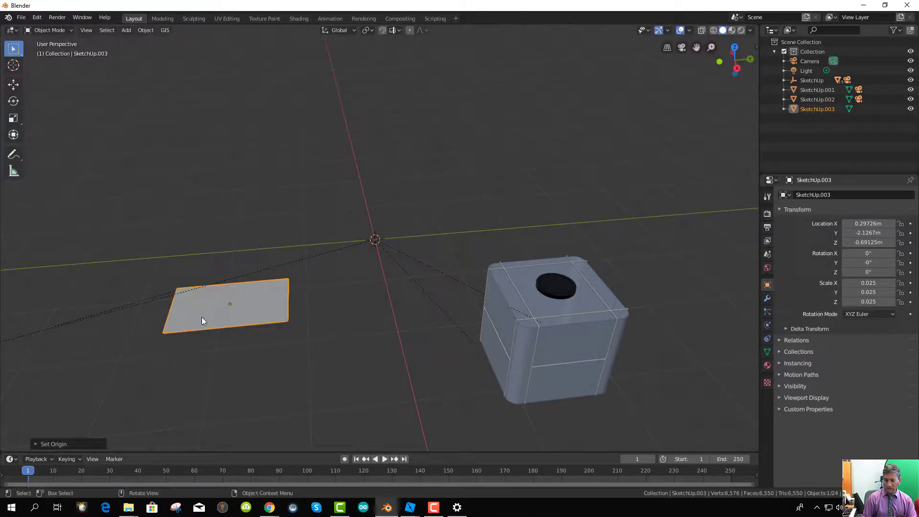
key("shift+d")
left_click(247, 375)
left_click_drag(247, 375, 257, 352)
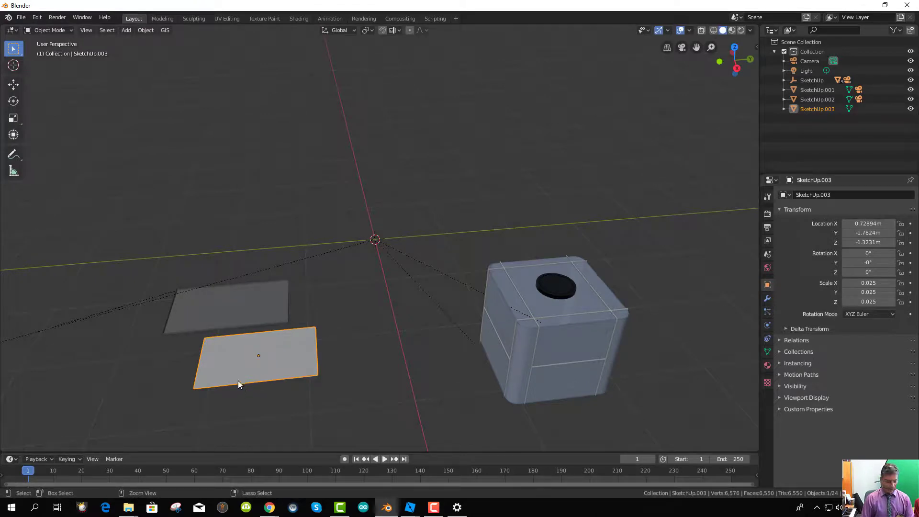
key("ctrl+z")
- Select both mesh pieces of the flat panel and join them into one object
middle_click_drag(271, 365, 271, 340)
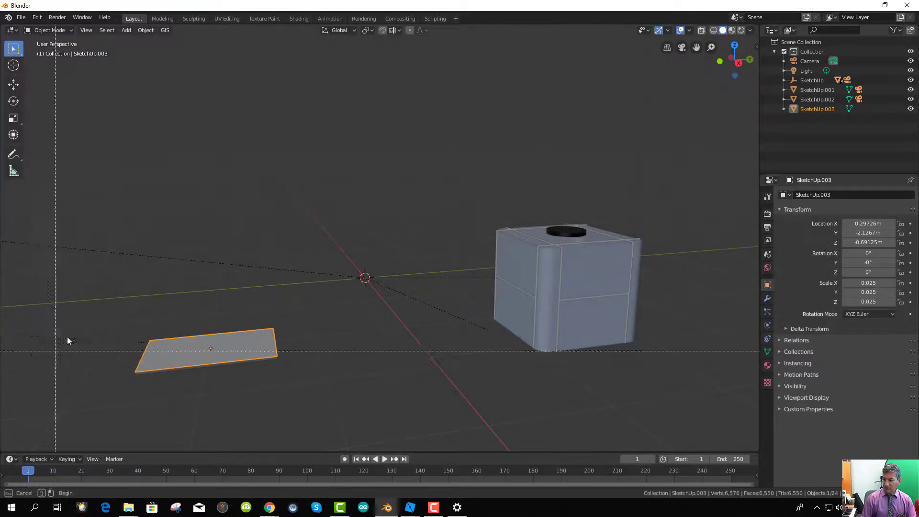
left_click_drag(92, 324, 320, 394)
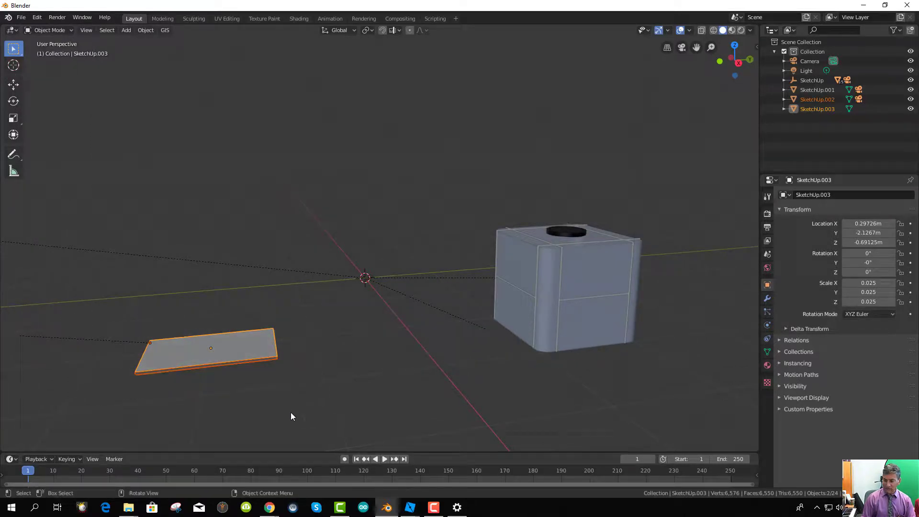
key("Delete")
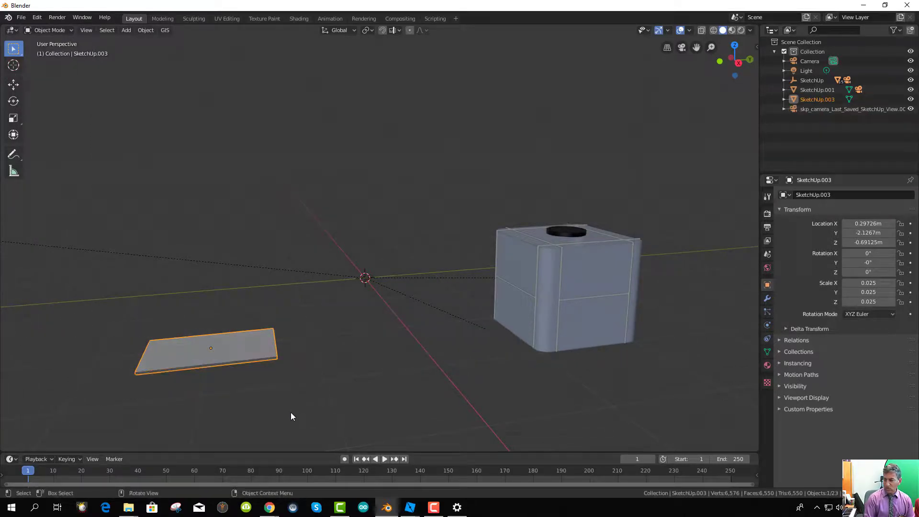
- Raise the joined flat panel slightly and rotate it by about -169° in the current view
key("g")
left_click(237, 344)
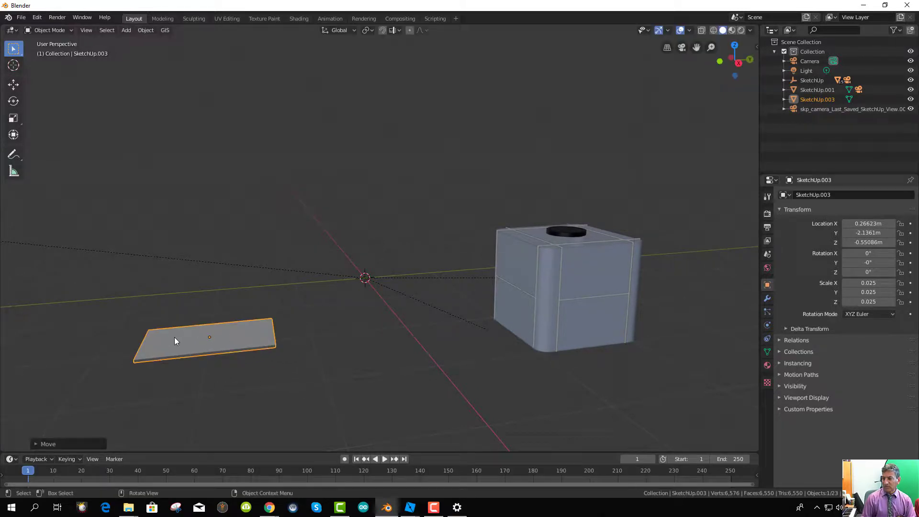
key("r")
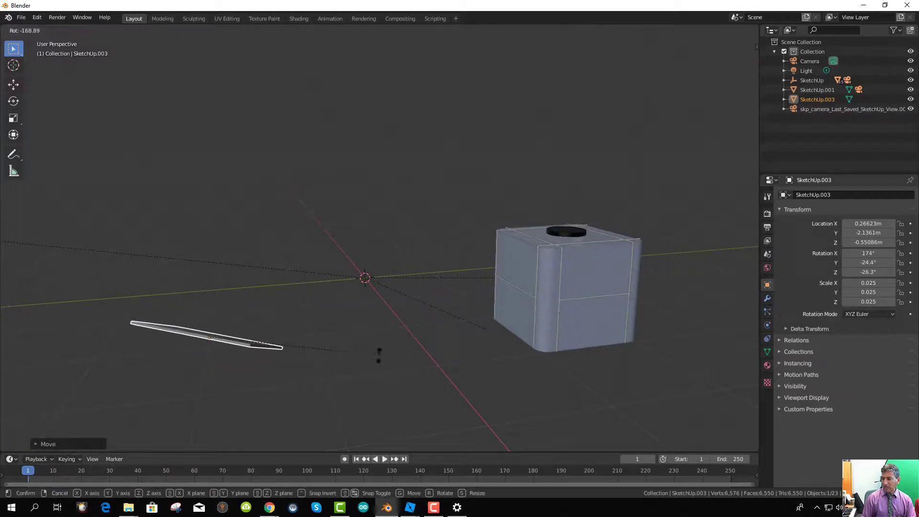
left_click(290, 349)
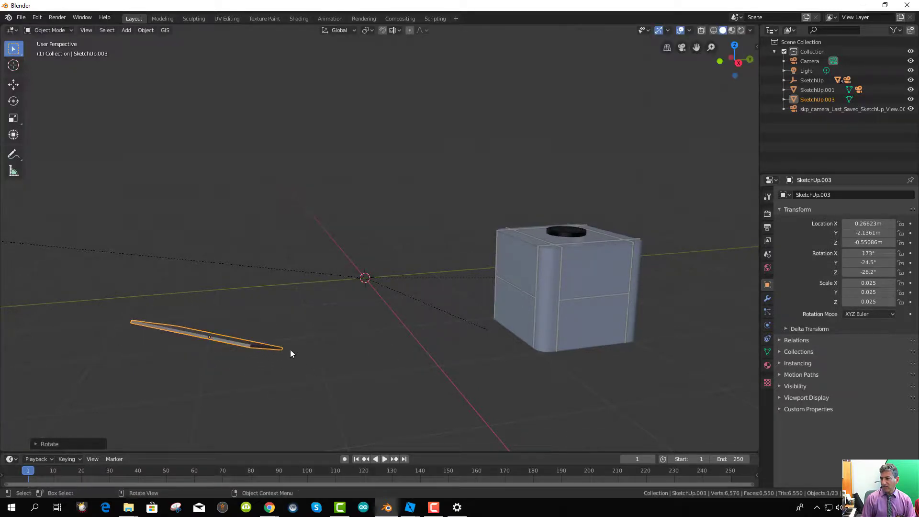
middle_click_drag(290, 350, 248, 397)
key("r")
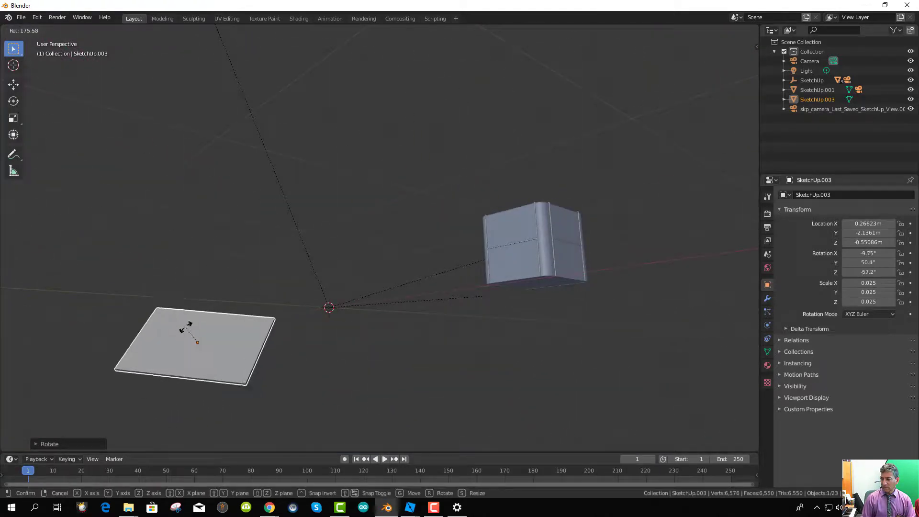
left_click(182, 334)
middle_click_drag(353, 379, 269, 378)
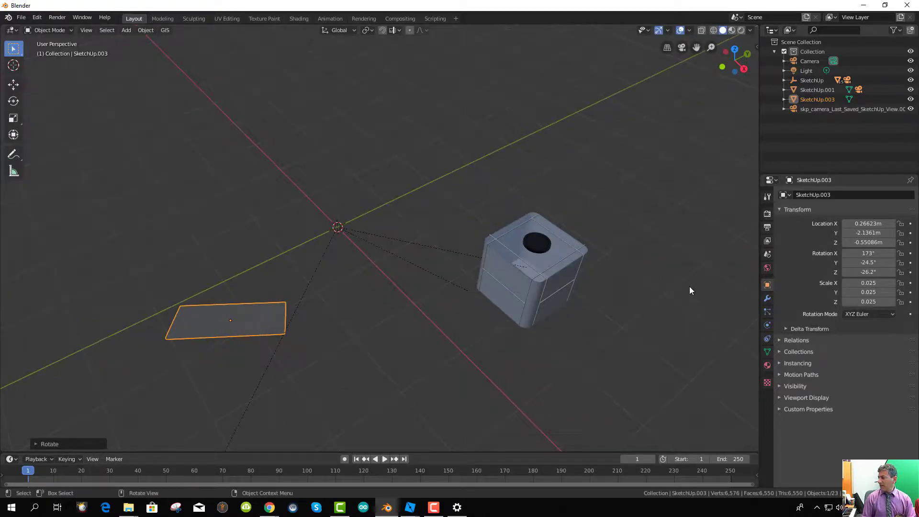
- Set the flat panel's X, Y and Z rotation to 0°
left_click_drag(759, 279, 728, 279)
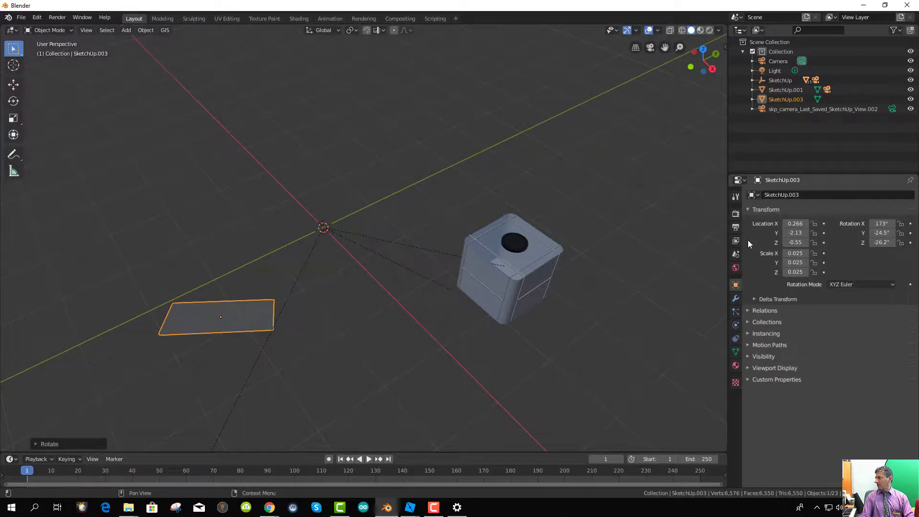
left_click(883, 224)
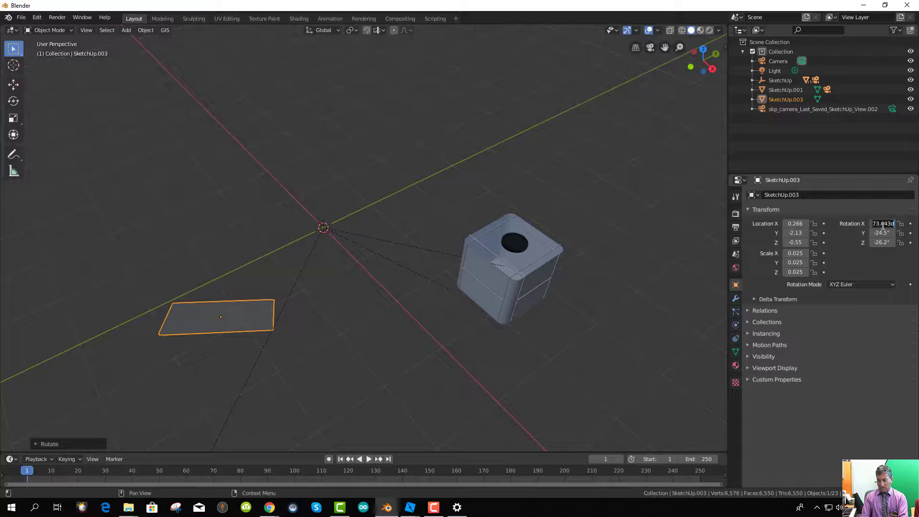
type("0")
key("Return")
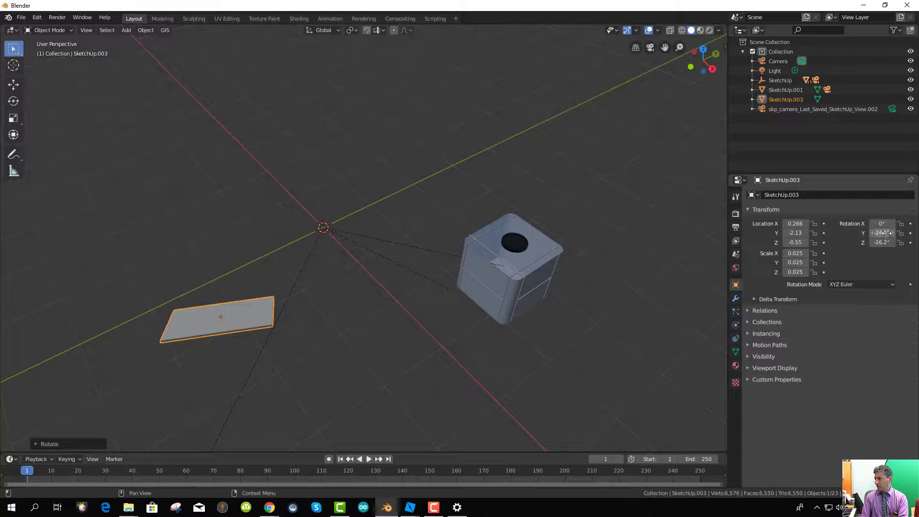
left_click(883, 243)
type("0")
key("Return")
left_click(881, 232)
type("0")
key("Return")
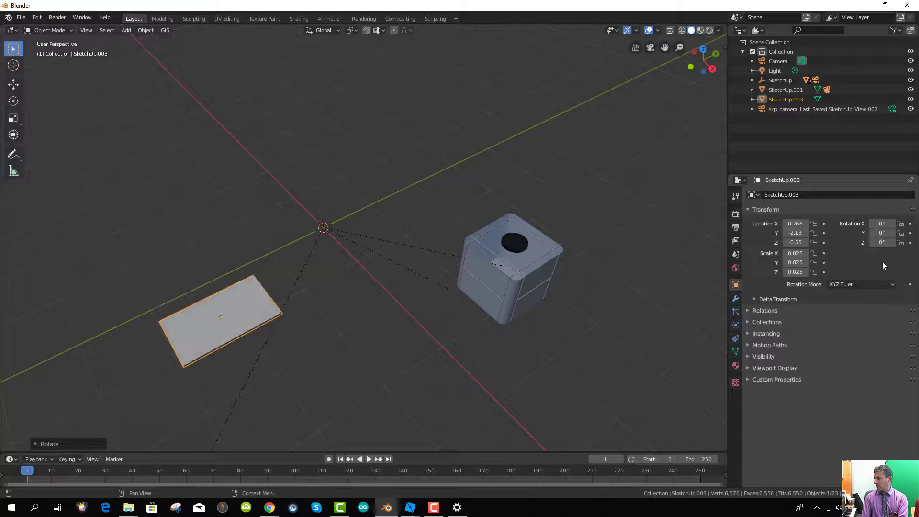
- Start an FBX export of the selected flat panel and choose the SolarFlatPanel folder inside Sustainability Assets as its destination
middle_click_drag(289, 360, 185, 320)
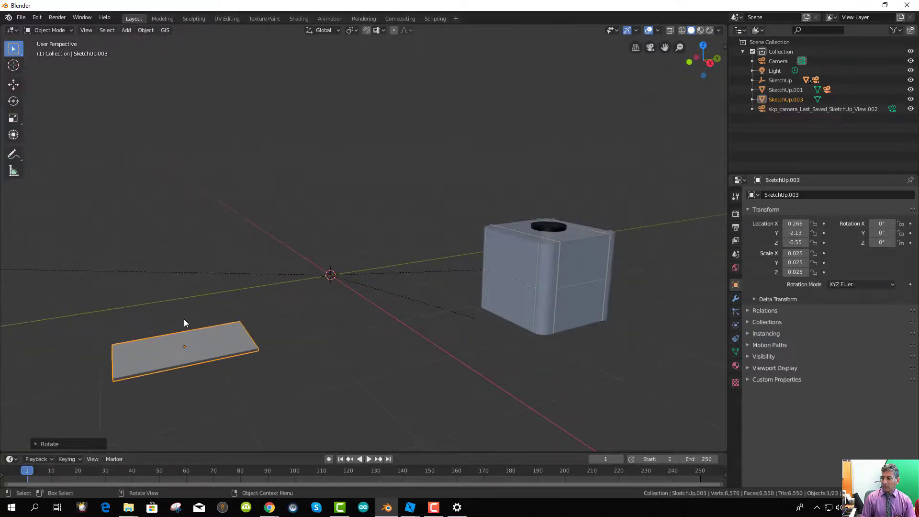
left_click(17, 19)
mouse_move(72, 155)
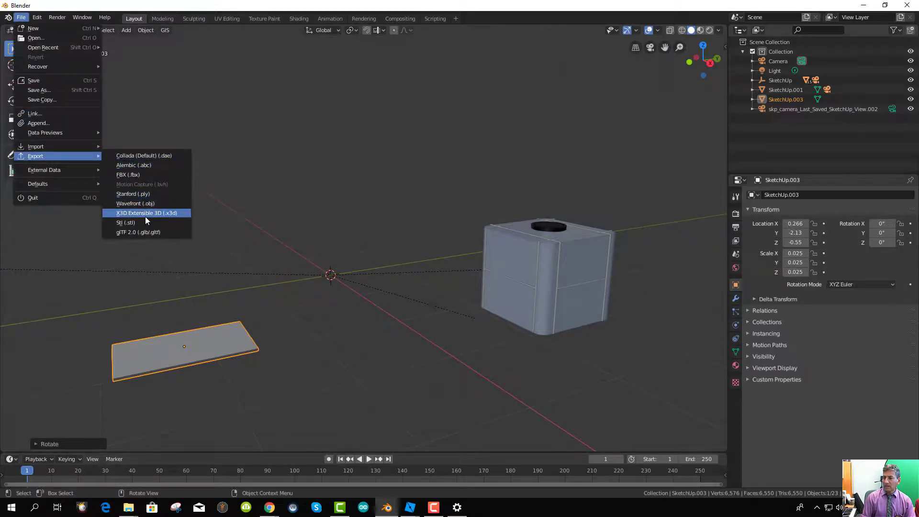
left_click(136, 176)
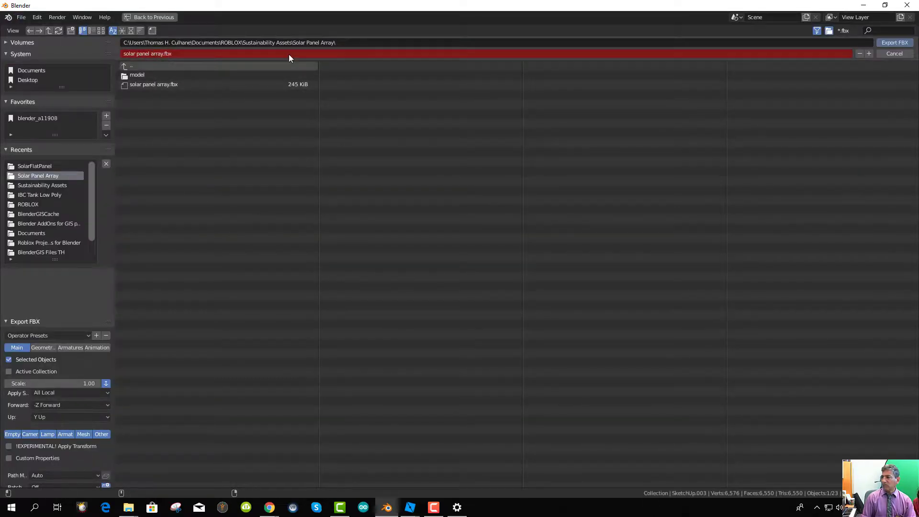
left_click(124, 67)
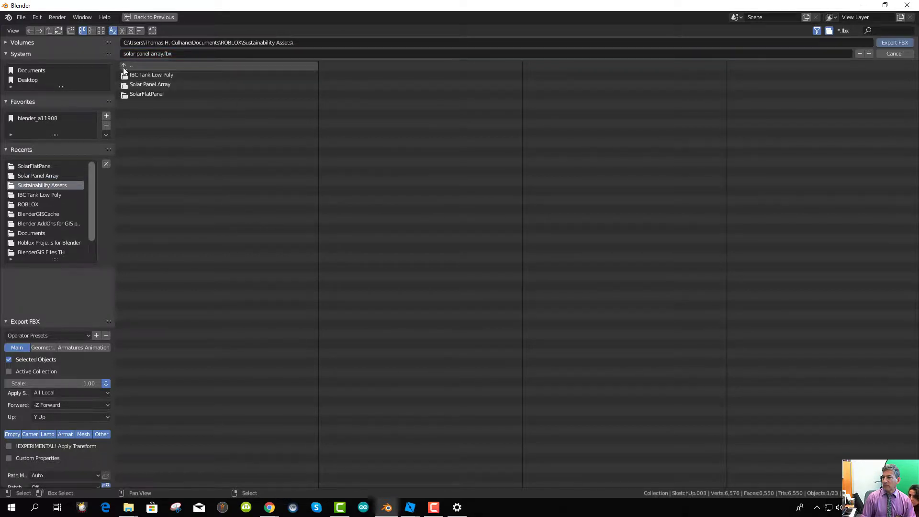
double_click(128, 94)
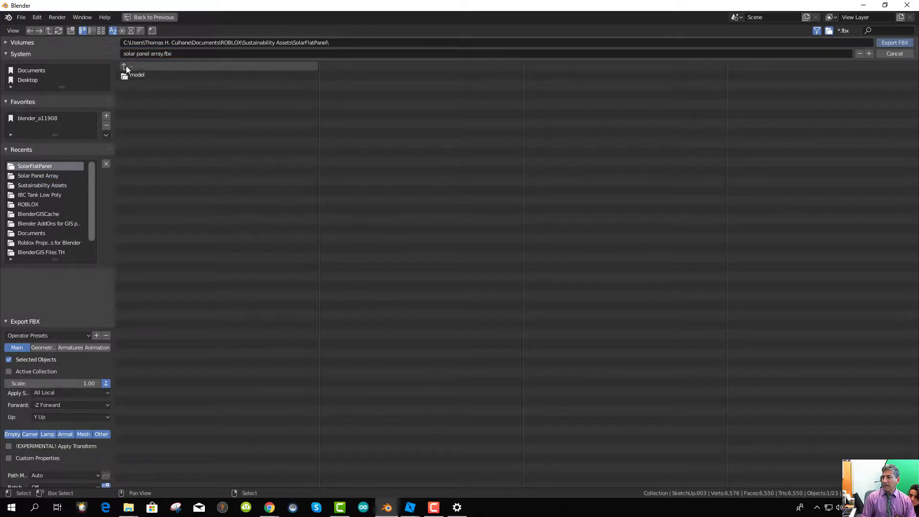
- Name the export file solarflatpanel and export the flat panel as FBX
left_click(144, 54)
key("ctrl+a")
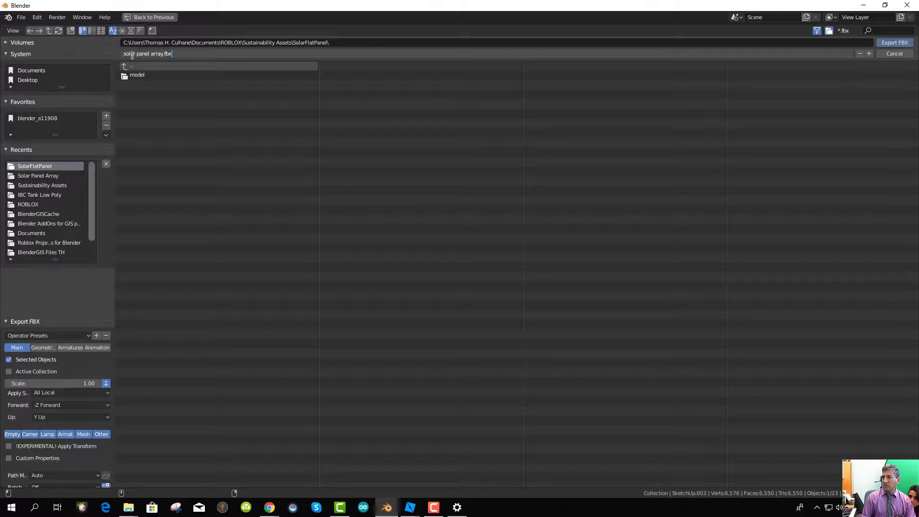
type("solar")
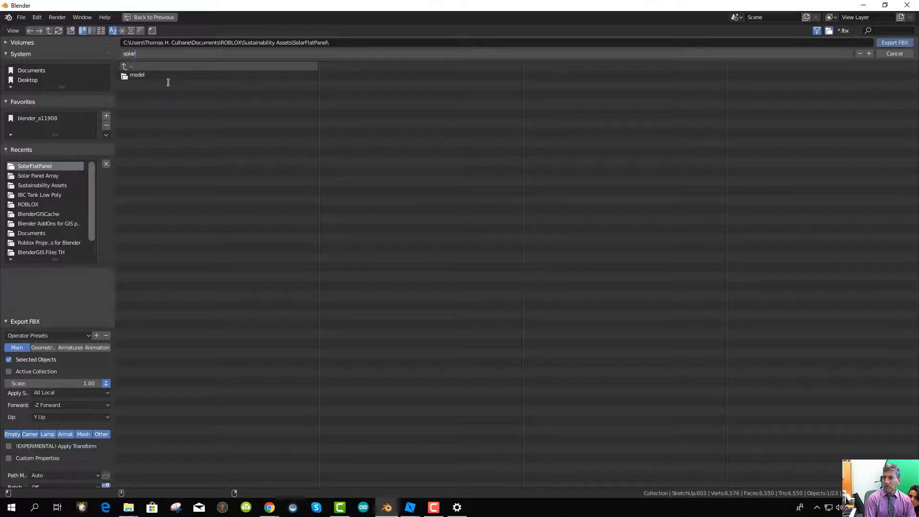
type("flatpanel")
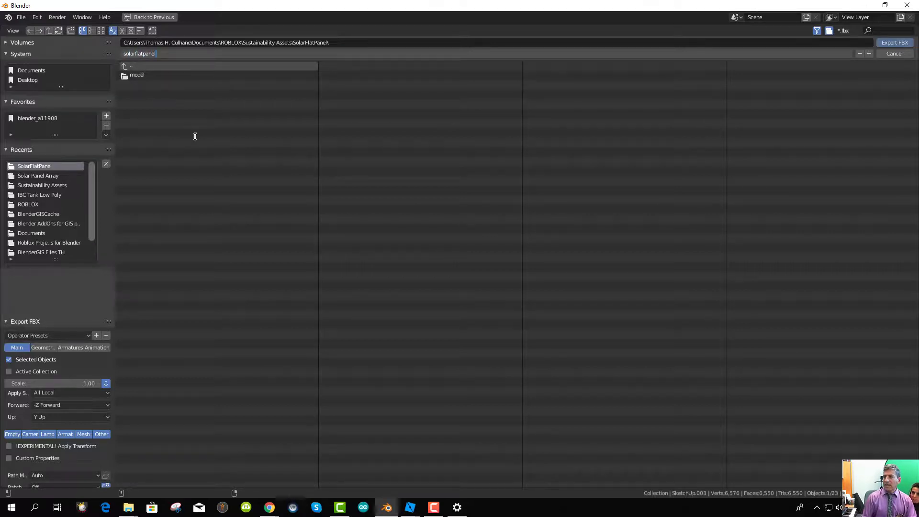
key("Return")
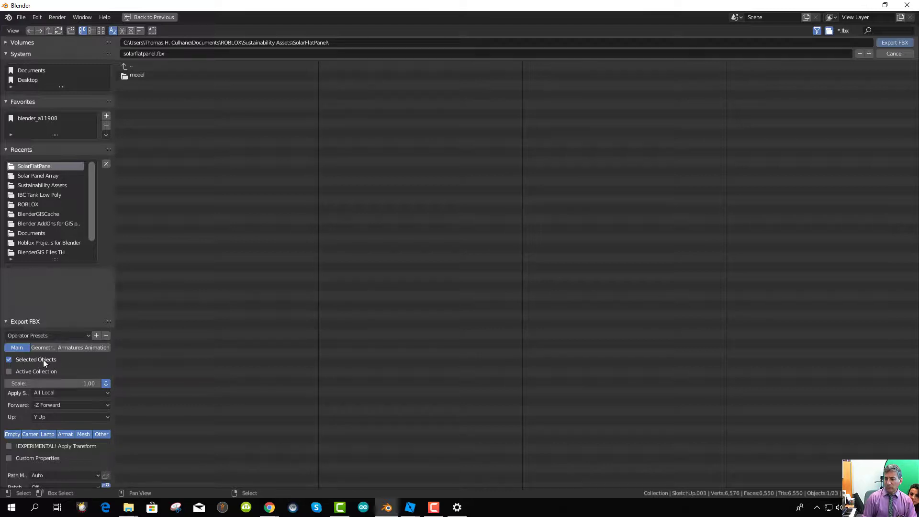
left_click(887, 42)
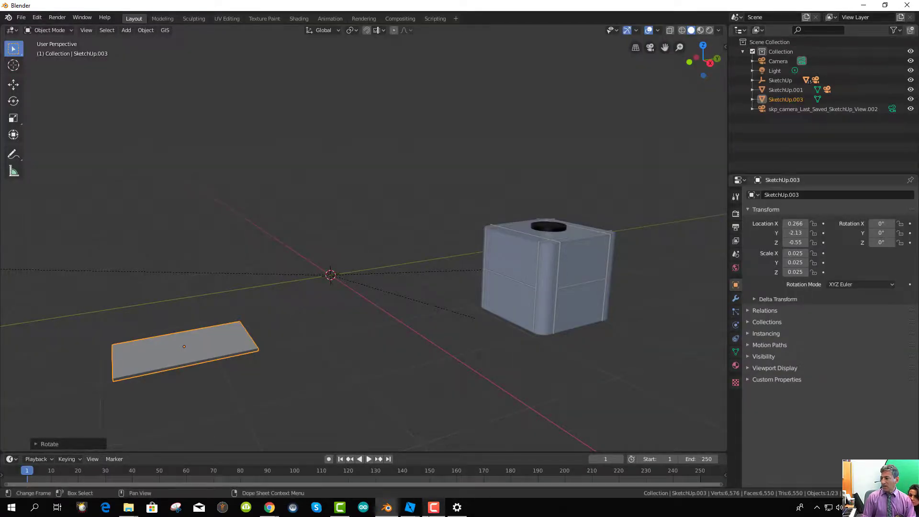
- Select only the black round lid on top of the IBC tank
left_click(552, 233)
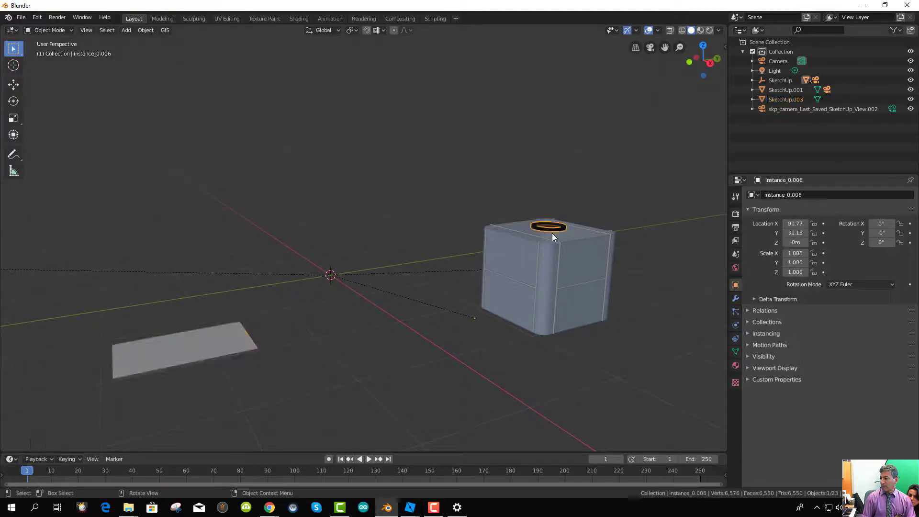
left_click(545, 231)
left_click(545, 228)
middle_click_drag(455, 300, 414, 258)
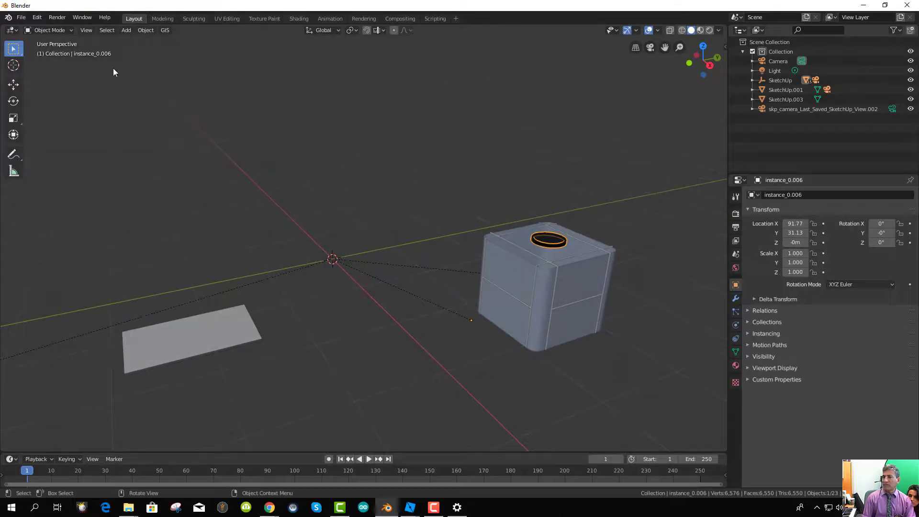
- Export the selected tank lid as a Wavefront OBJ named IBCLid in the Sustainability Assets folder
left_click(24, 19)
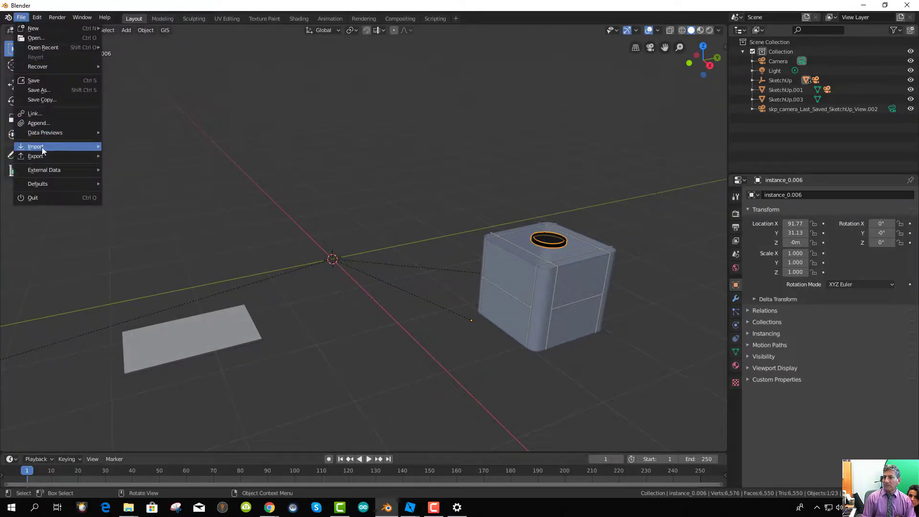
mouse_move(46, 156)
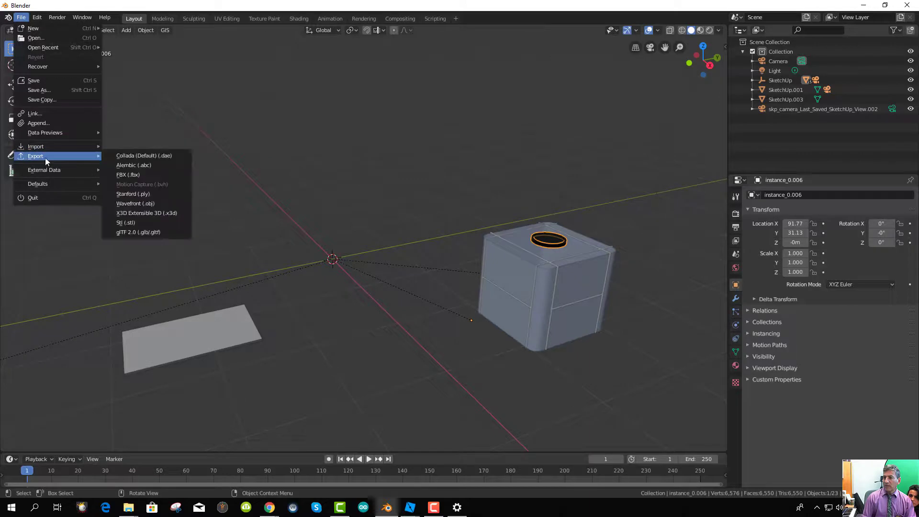
left_click(145, 205)
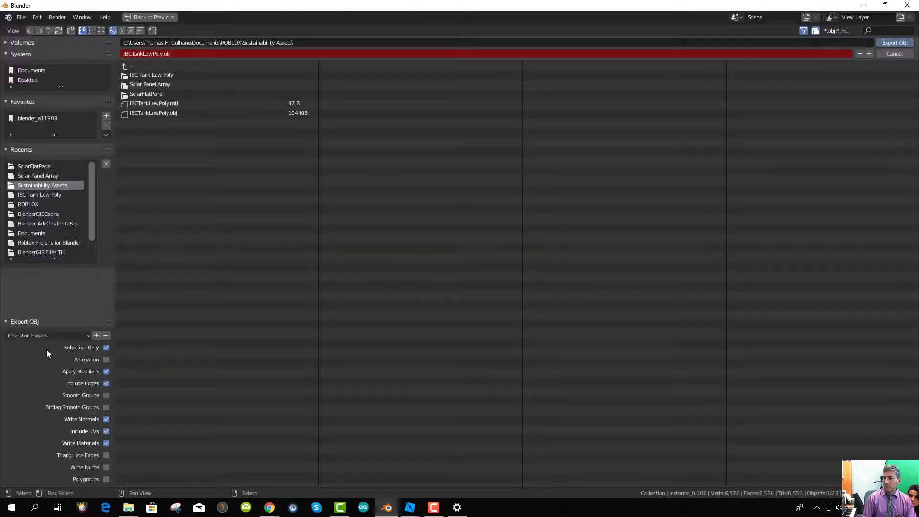
left_click(166, 54)
left_click(129, 54)
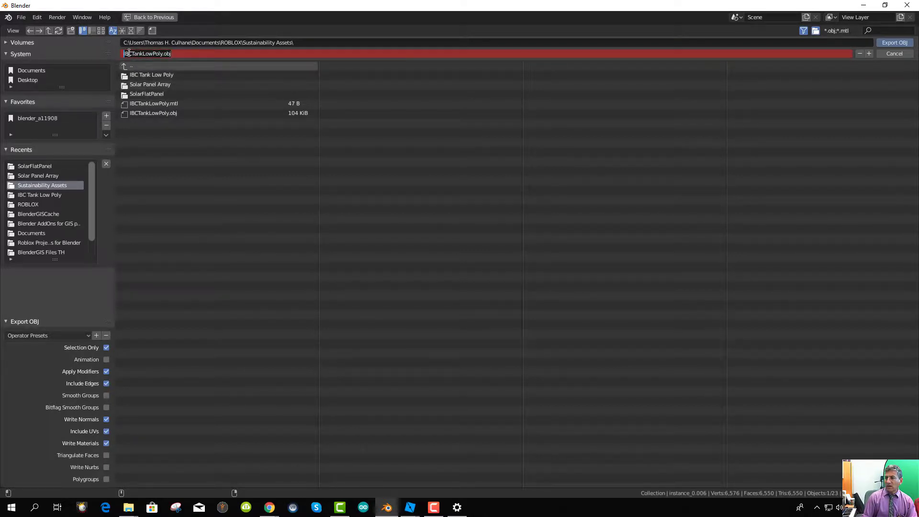
left_click(176, 54)
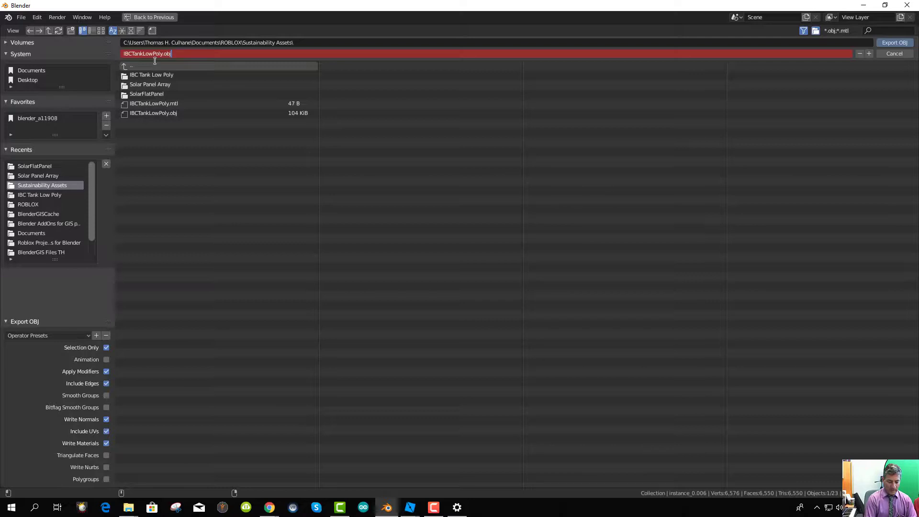
type("IBCta")
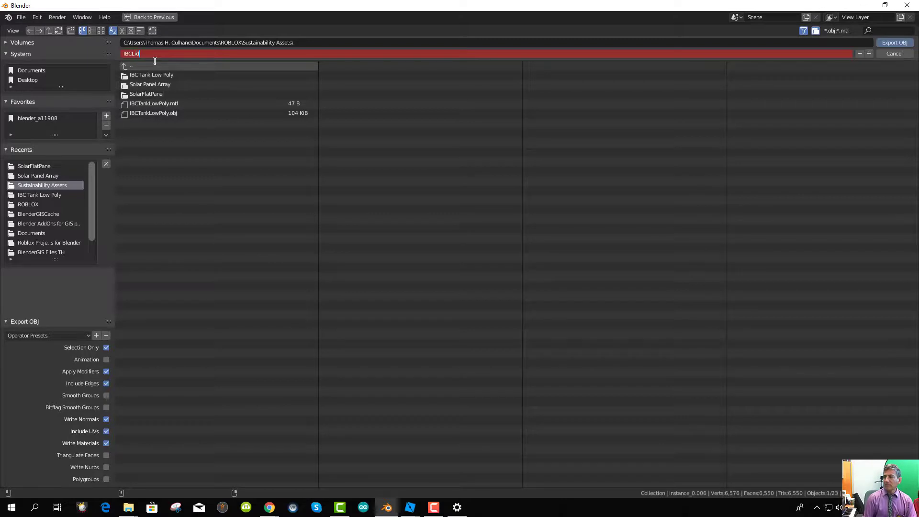
left_click(886, 43)
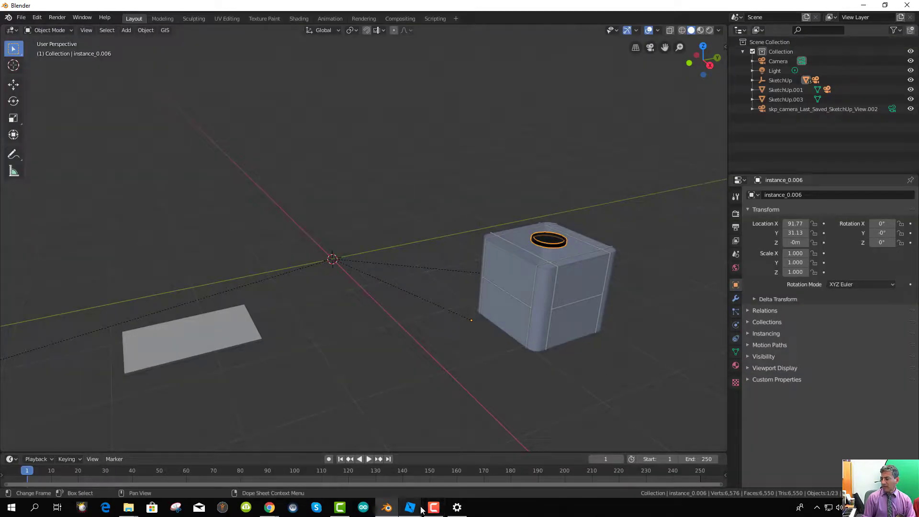
- Switch to Roblox Studio and look through the object types that can be inserted into the backyard scene
mouse_move(409, 508)
left_click(458, 462)
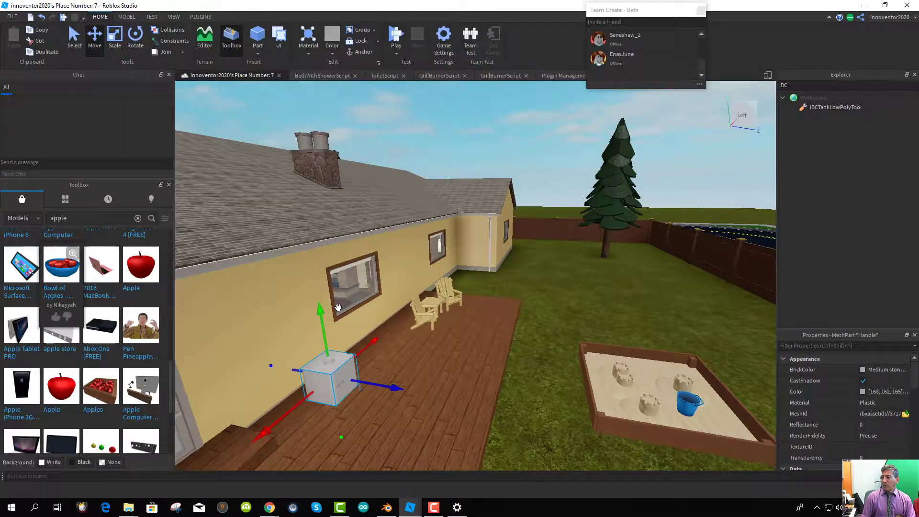
right_click(264, 214)
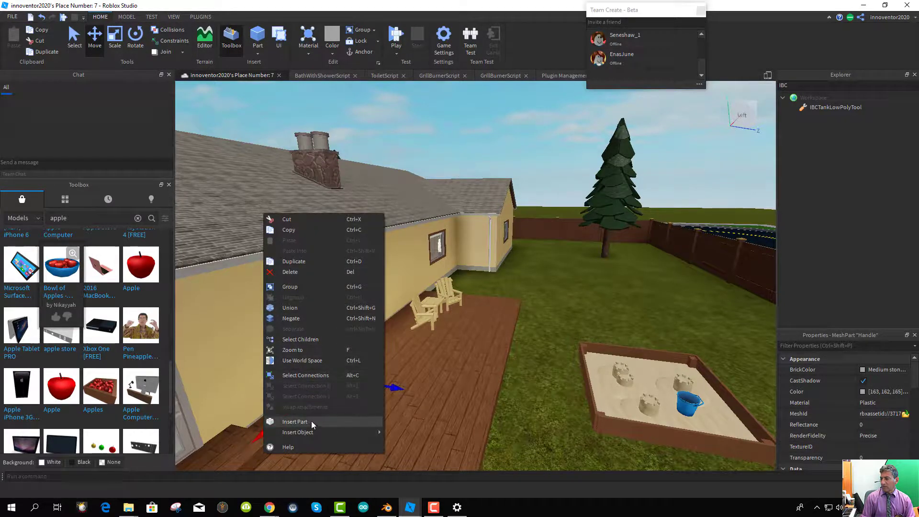
mouse_move(314, 435)
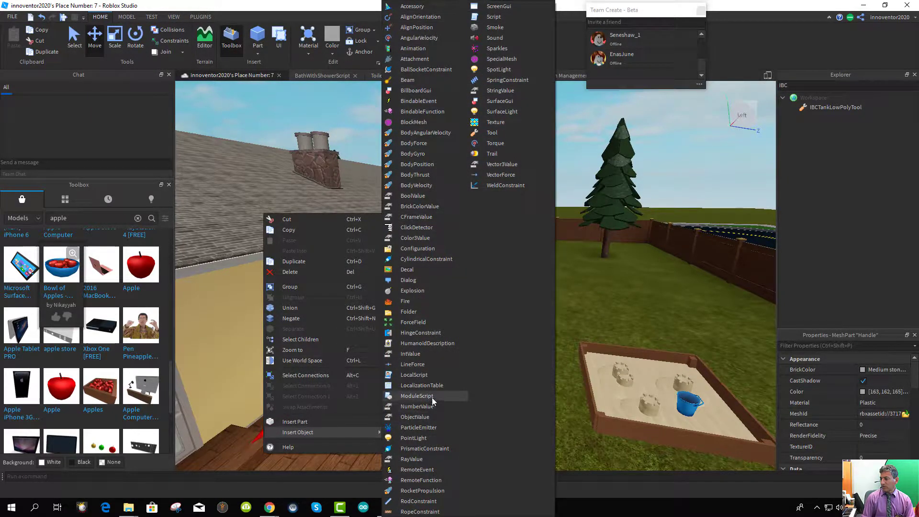
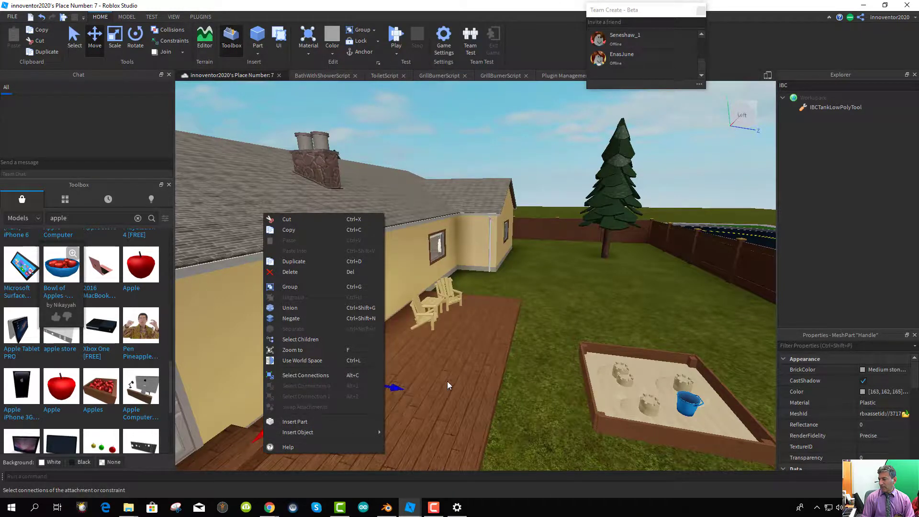
left_click(447, 381)
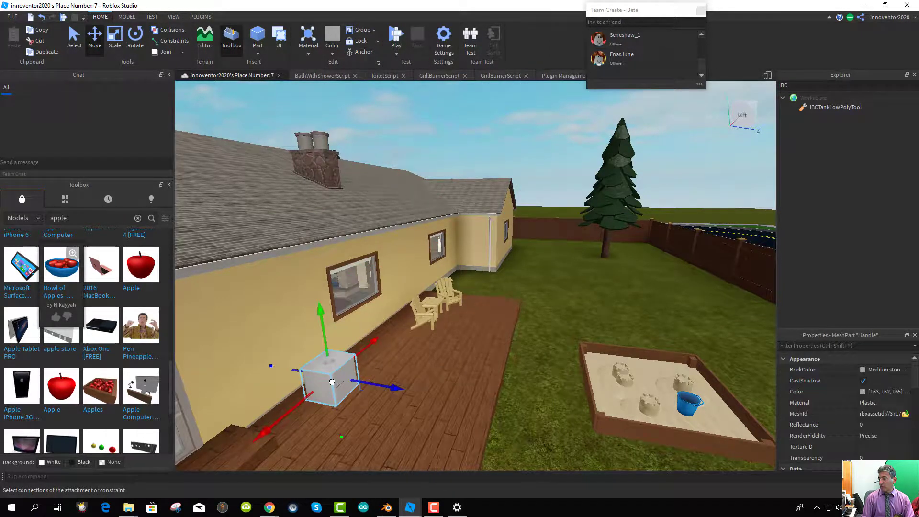
middle_click_drag(332, 382, 318, 383)
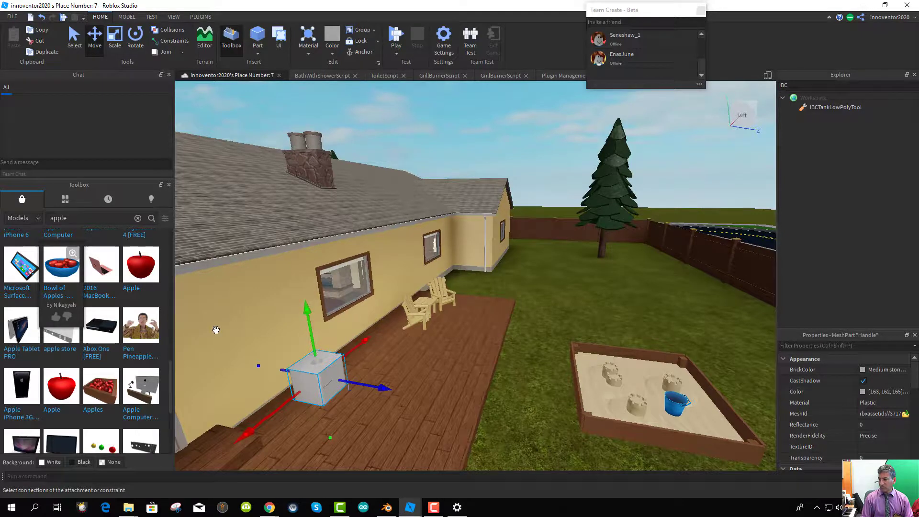
- Clear the IBC filter from the Explorer so the full workspace hierarchy is listed
left_click(126, 17)
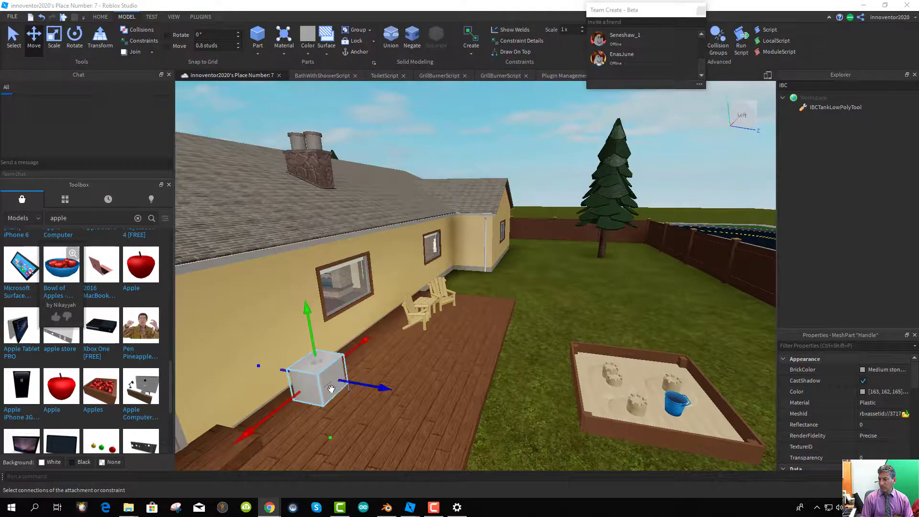
left_click(823, 108)
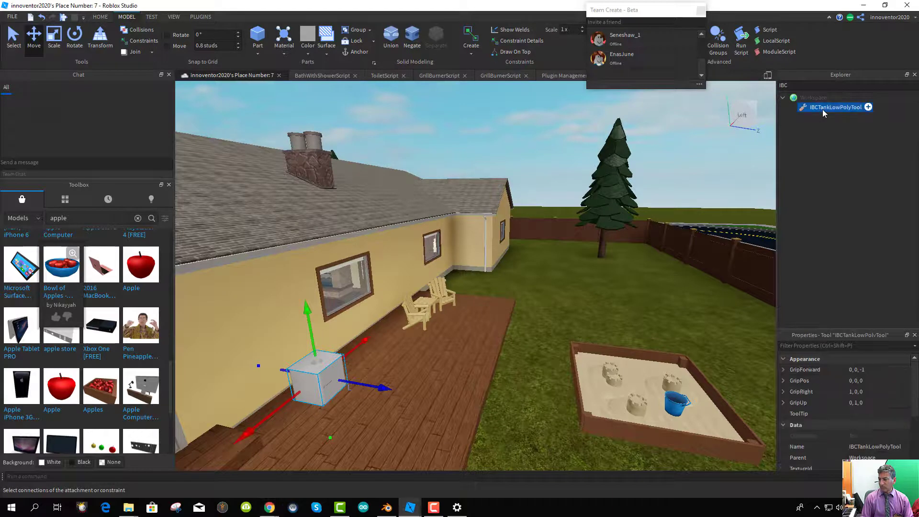
left_click(783, 97)
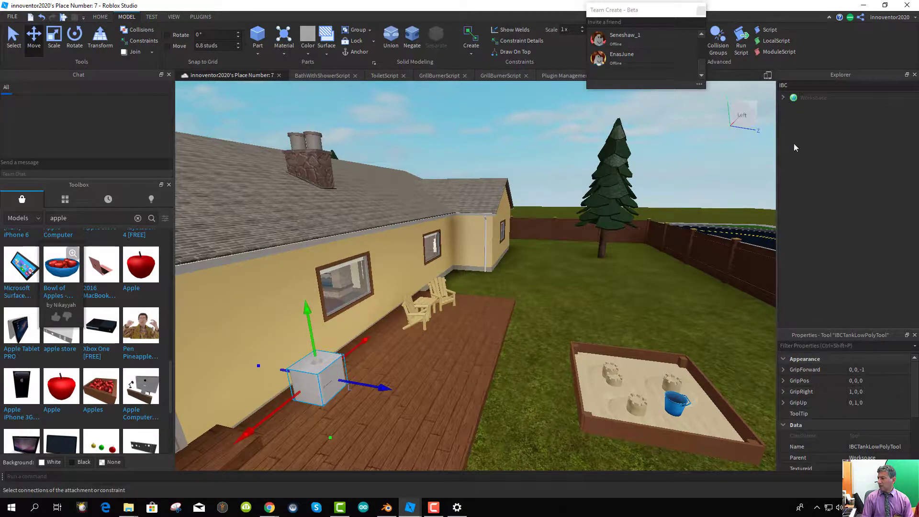
left_click(782, 97)
left_click(803, 85)
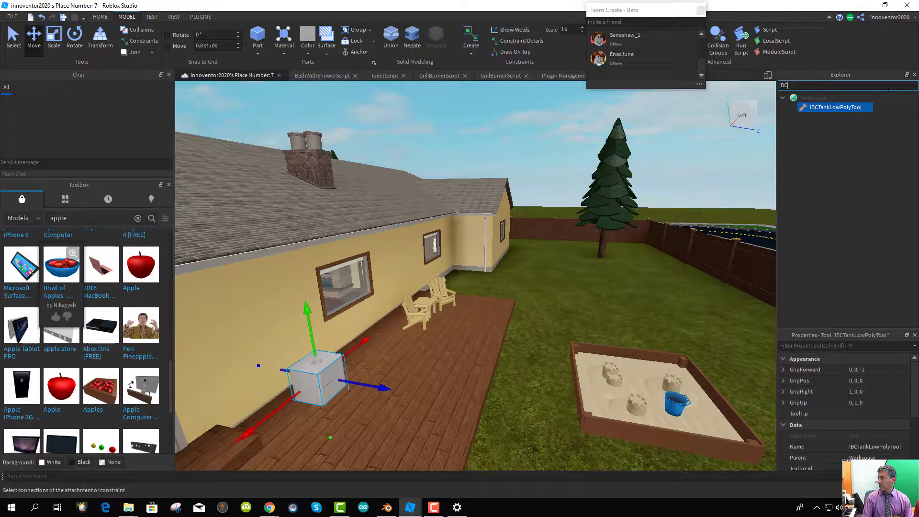
key("BackSpace")
key("BackSpace")
key("BackSpace")
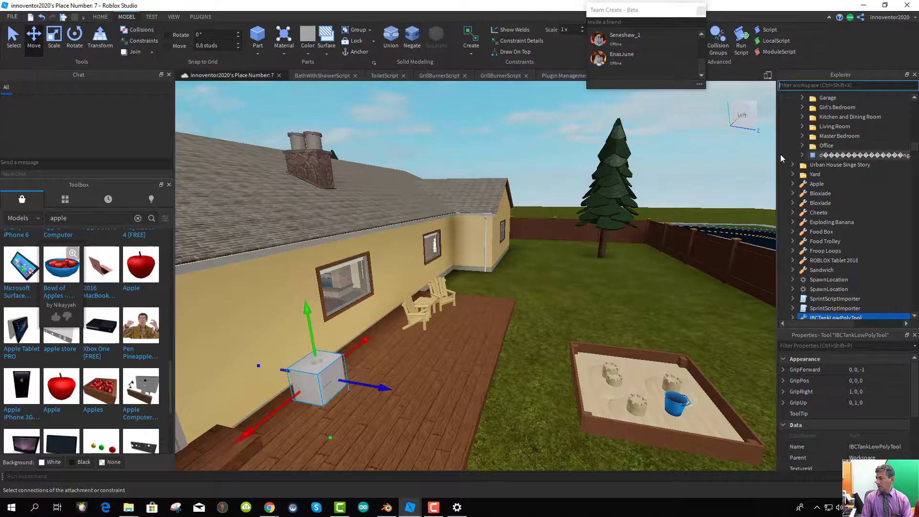
- Expand IBCTankLowPolyTool in the Explorer and inspect its Handle mesh and the commands available for the tool
scroll(838, 290, "down", 1)
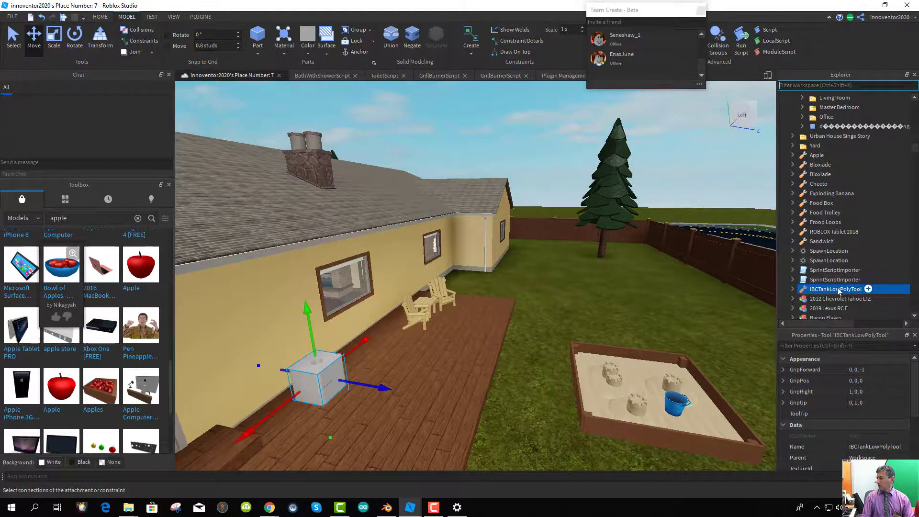
left_click(793, 289)
left_click(819, 298)
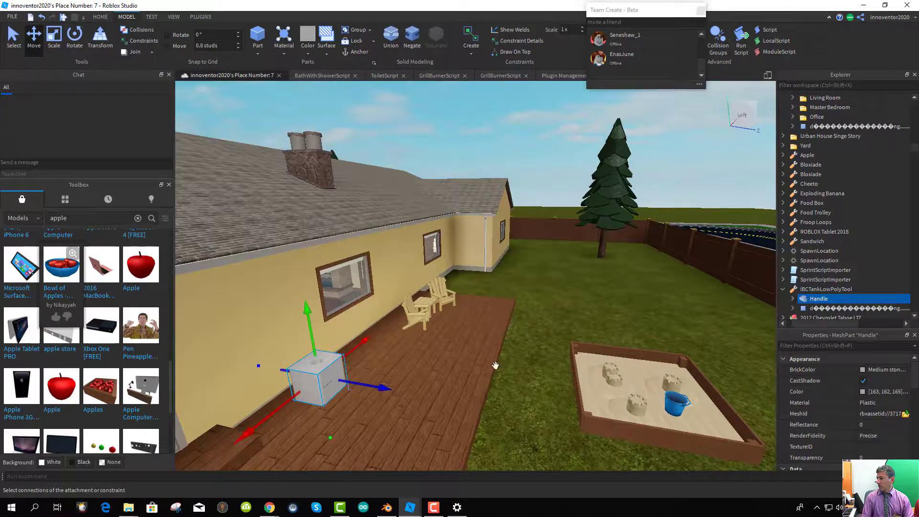
left_click(814, 289)
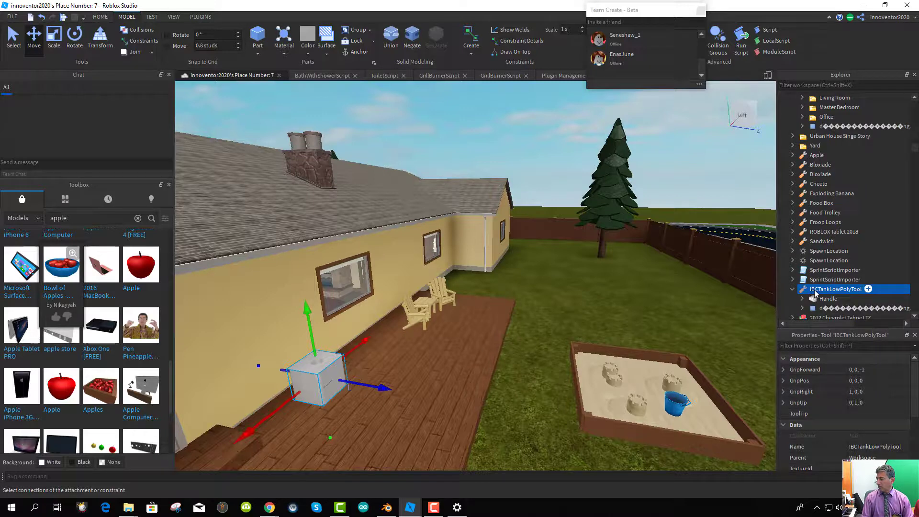
right_click(827, 292)
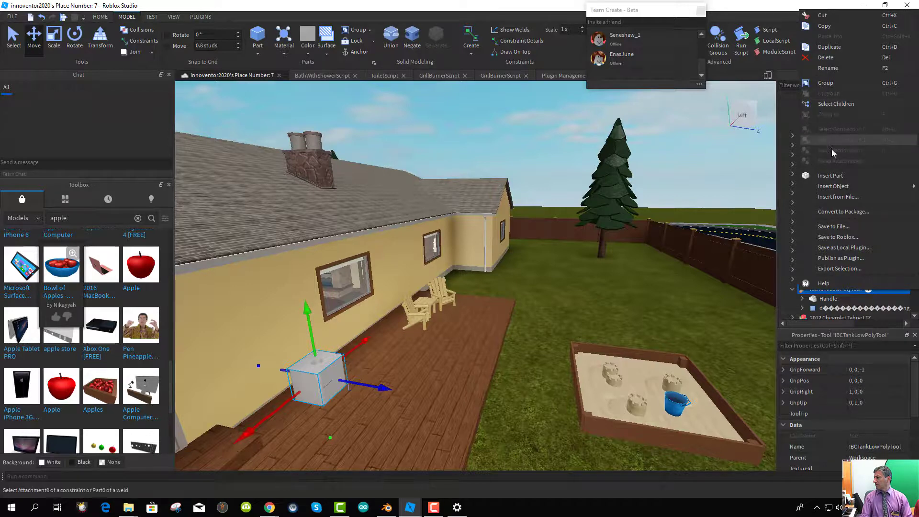
left_click(332, 397)
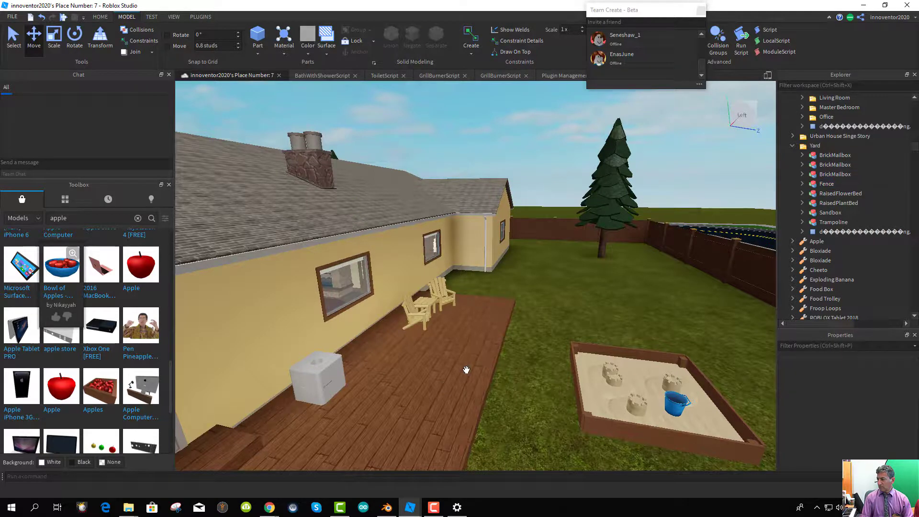
- Insert a MeshPart into the Deck model and slide it across the deck toward the house wall
right_click(480, 359)
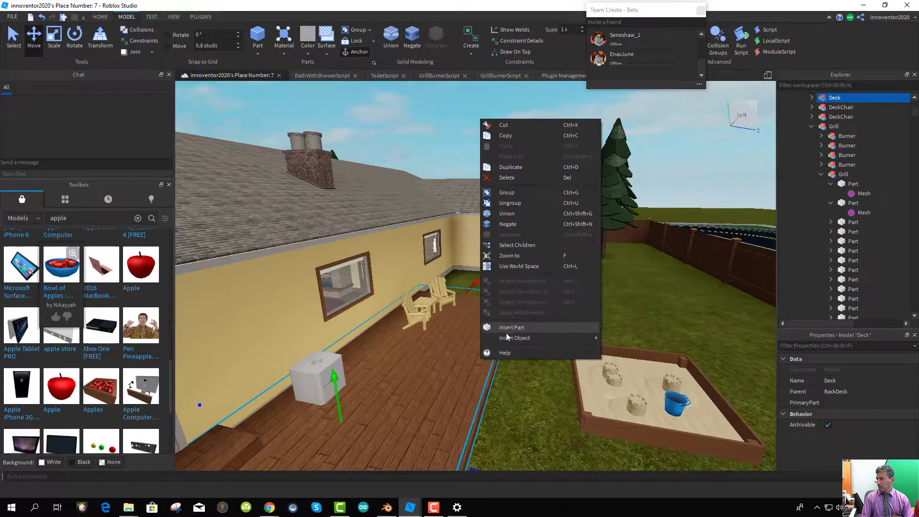
mouse_move(508, 341)
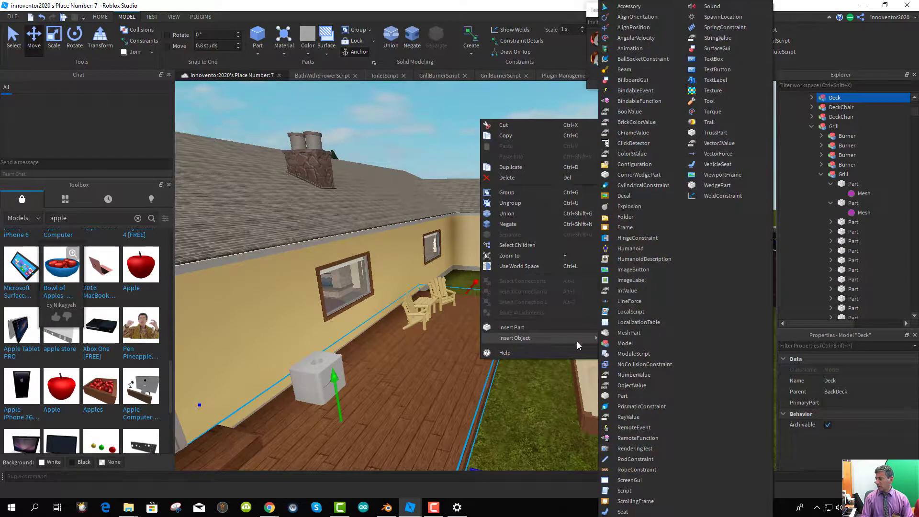
left_click(628, 332)
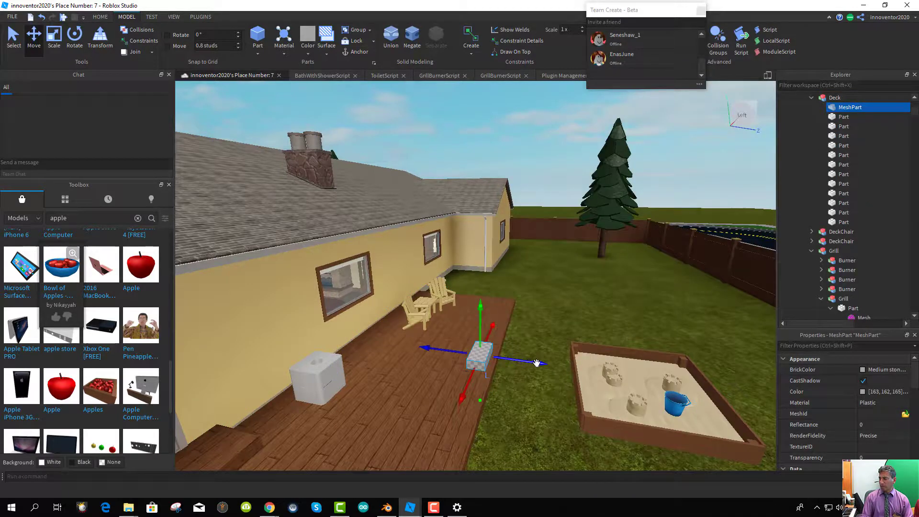
left_click_drag(536, 363, 464, 359)
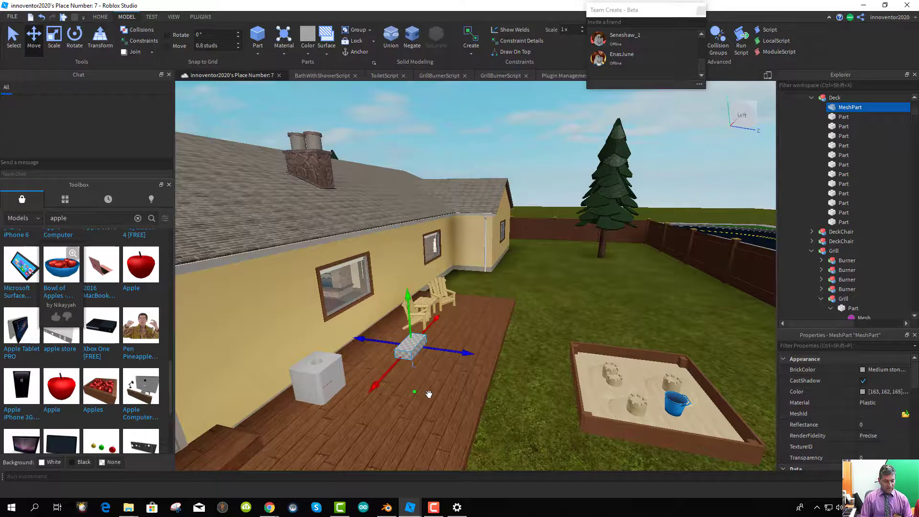
- Duplicate the MeshPart twice in a row across the deck and move the last copy up to the house roof
right_click(412, 346)
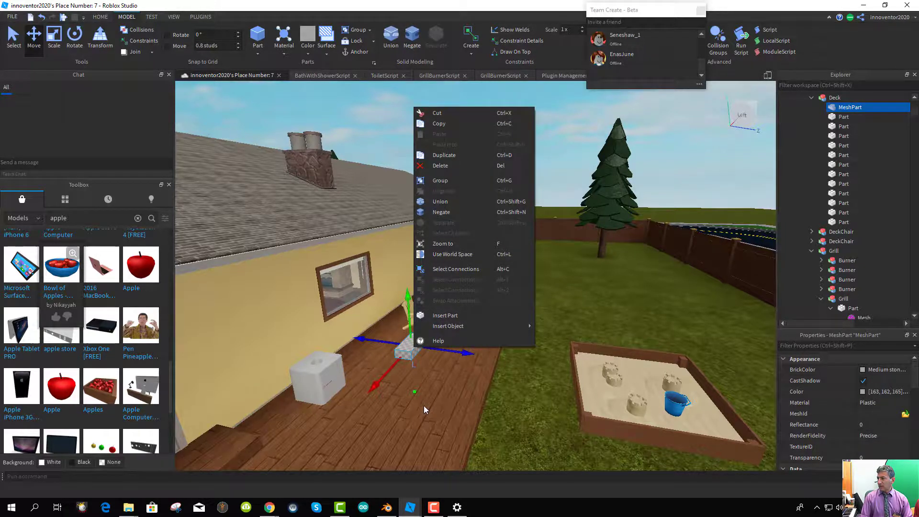
left_click(455, 156)
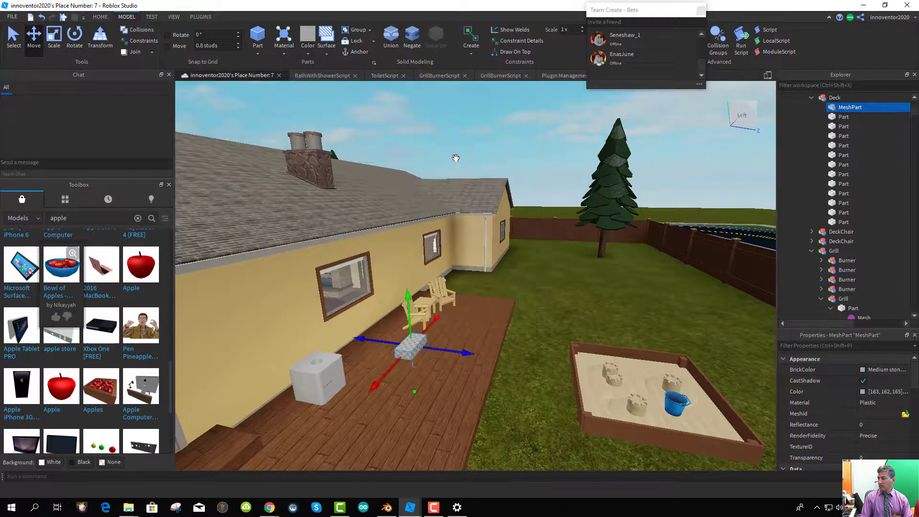
left_click_drag(467, 355, 536, 360)
key("ctrl+d")
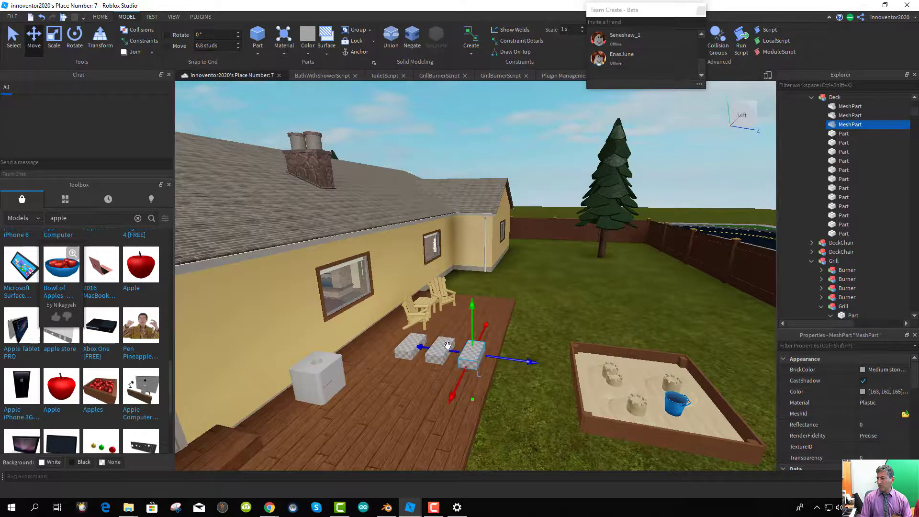
left_click_drag(471, 305, 328, 207)
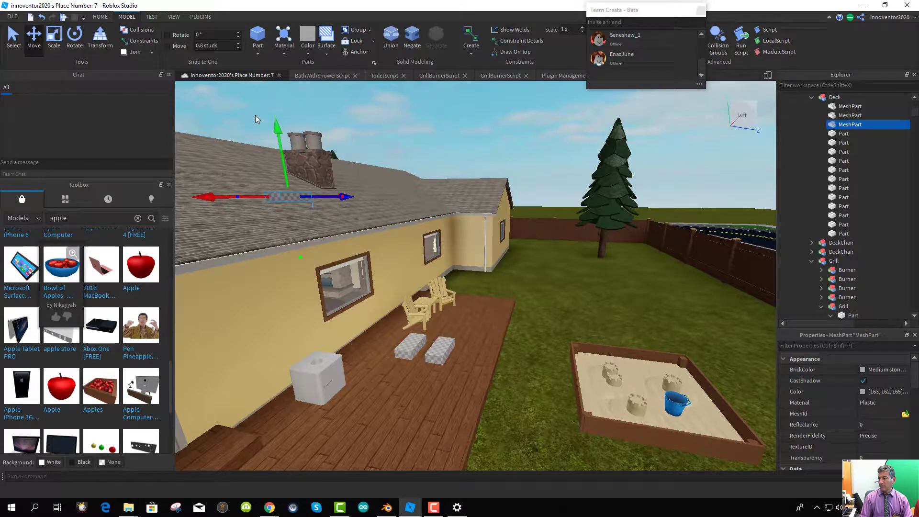
left_click_drag(274, 124, 304, 180)
- Rename the MeshPart at the roof as SolarFlatPanel
mouse_move(838, 126)
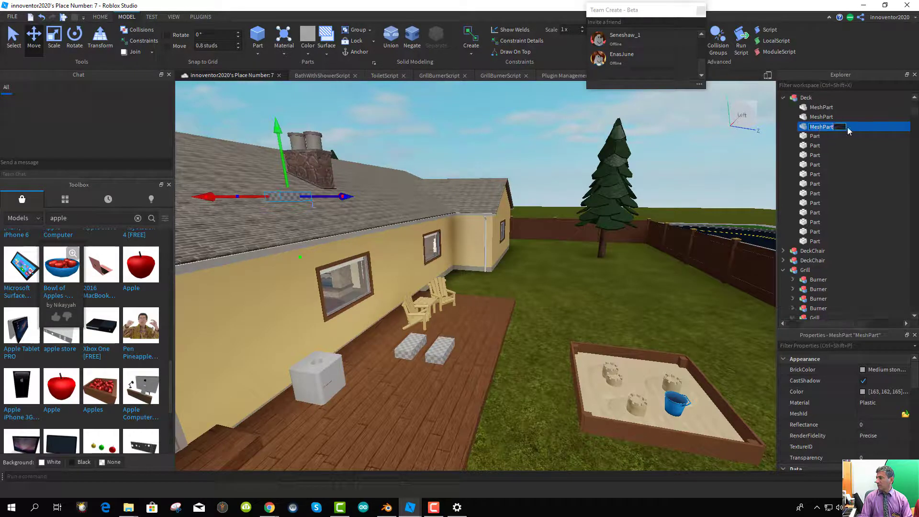
double_click(824, 128)
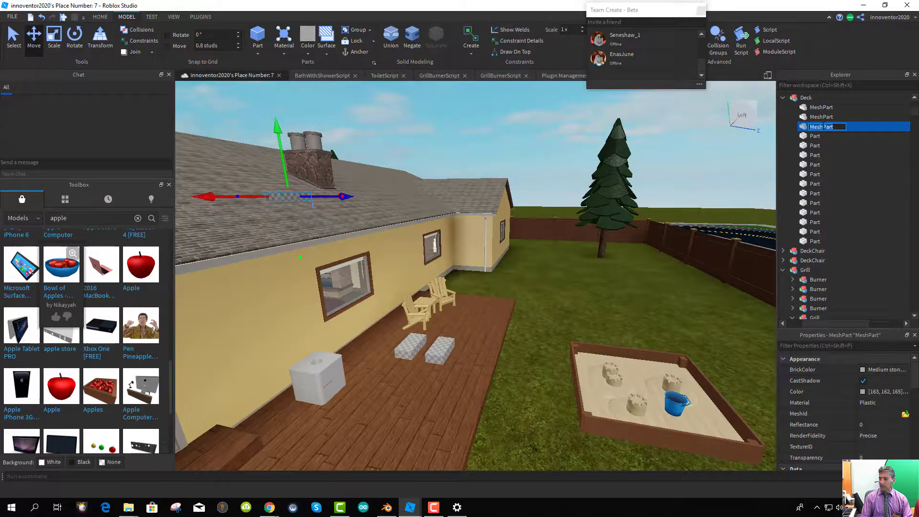
type("Solar")
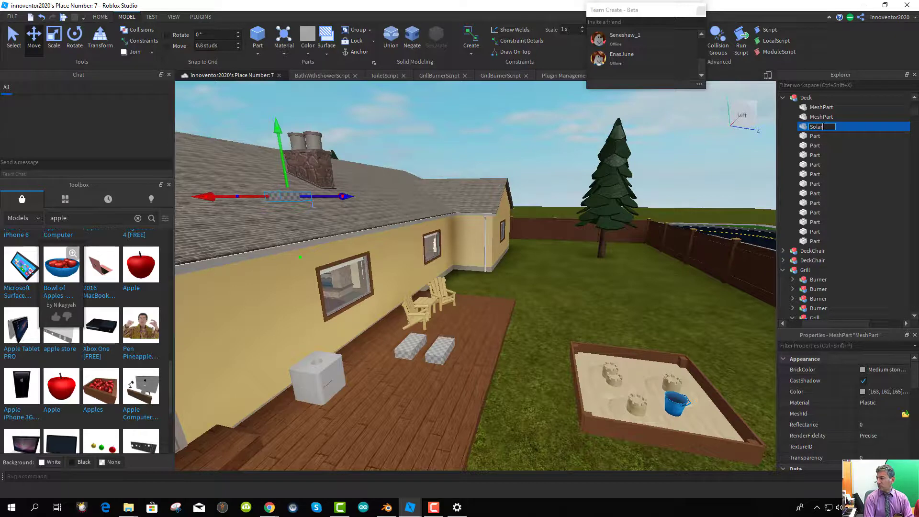
type("FlatPane")
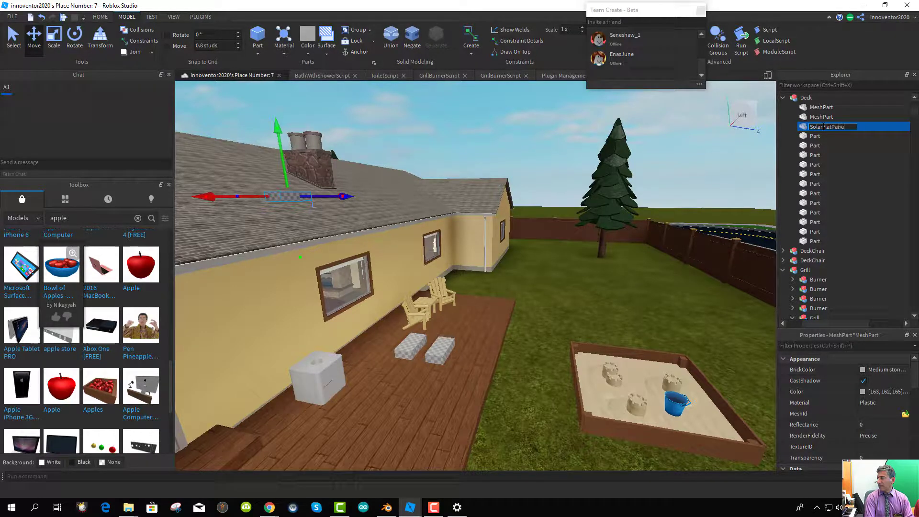
type("l")
key("Return")
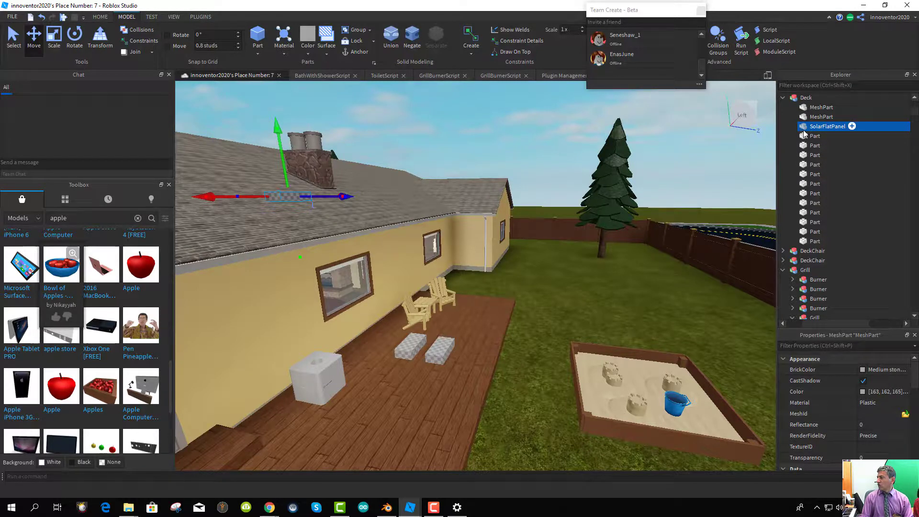
- Load the solarflatpanel mesh from the SolarFlatPanel folder into SolarFlatPanel, accepting the resize and declining the move to the mesh's stored location
left_click(904, 414)
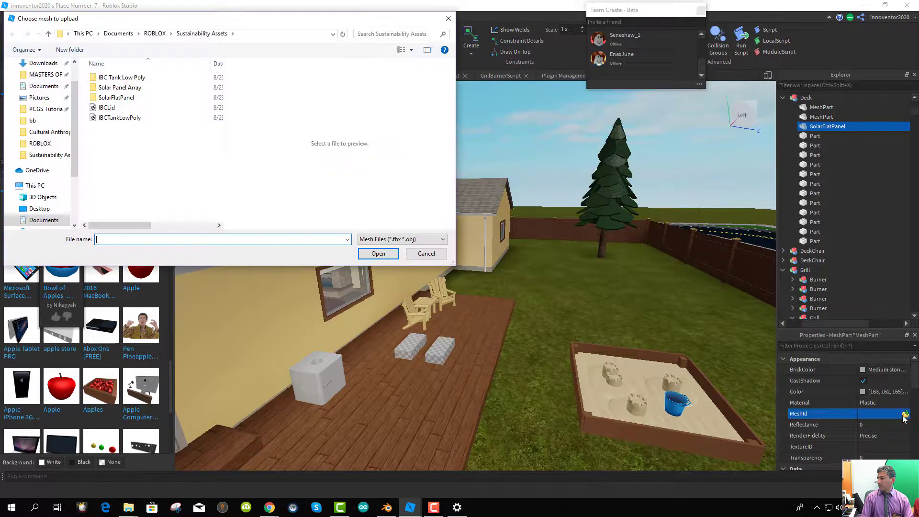
left_click(103, 98)
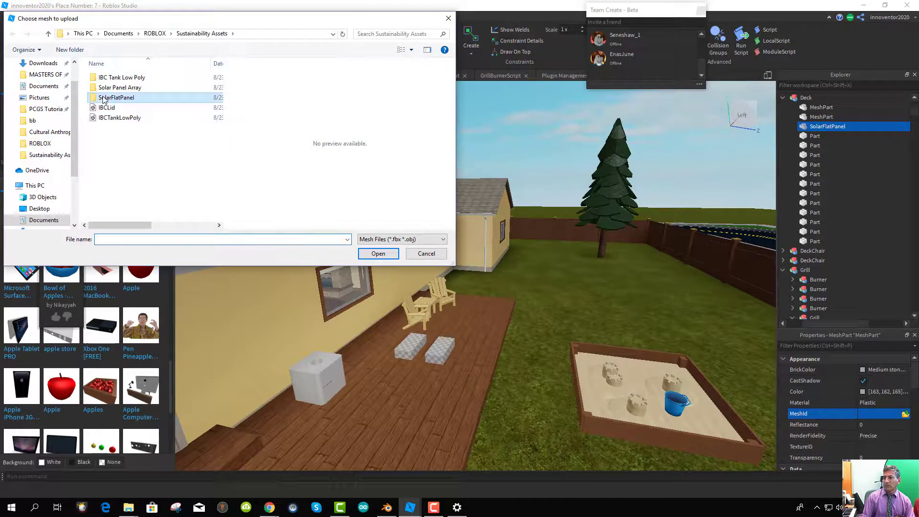
double_click(104, 98)
left_click(102, 88)
left_click(102, 88)
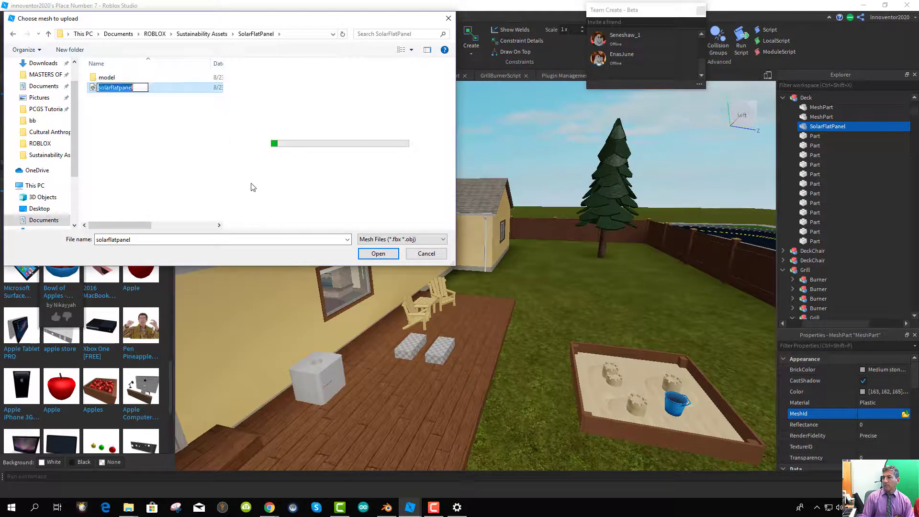
left_click(380, 255)
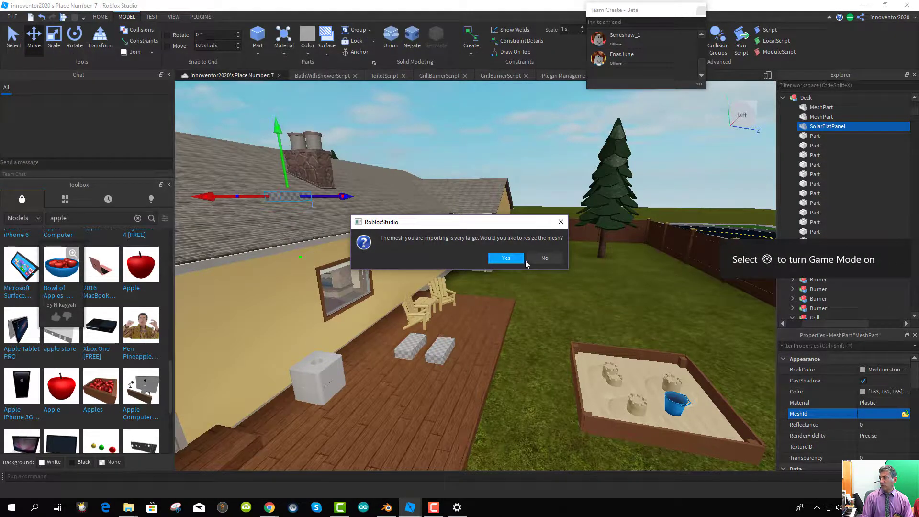
left_click(506, 258)
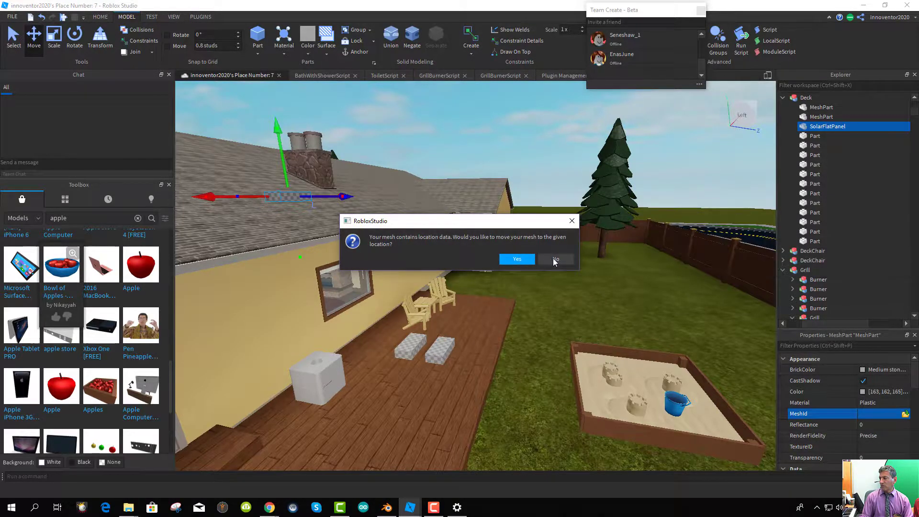
left_click(556, 260)
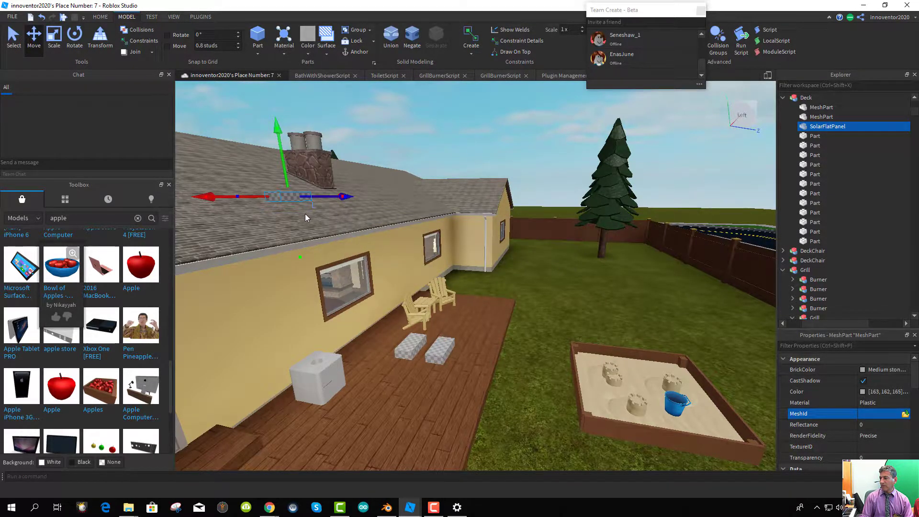
- Raise the solar panel and shift it inward so it sits above the house roof
key("f")
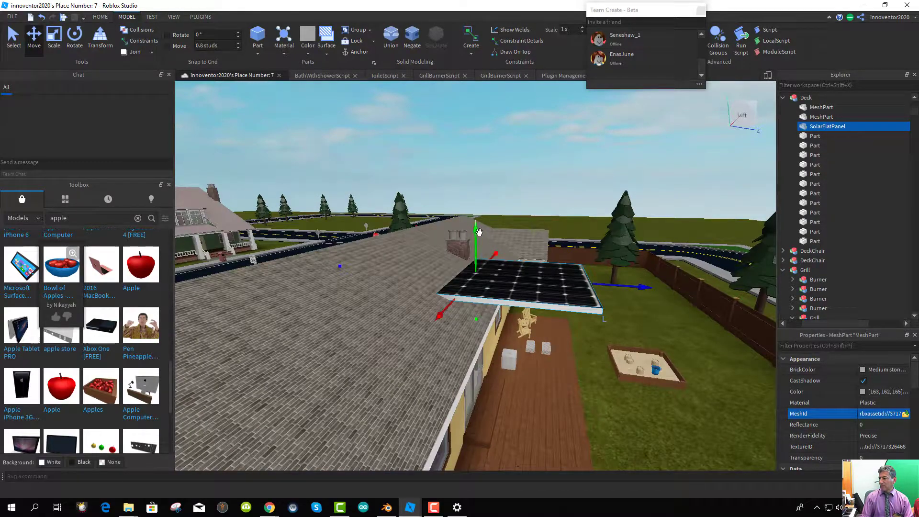
left_click_drag(479, 232, 421, 230)
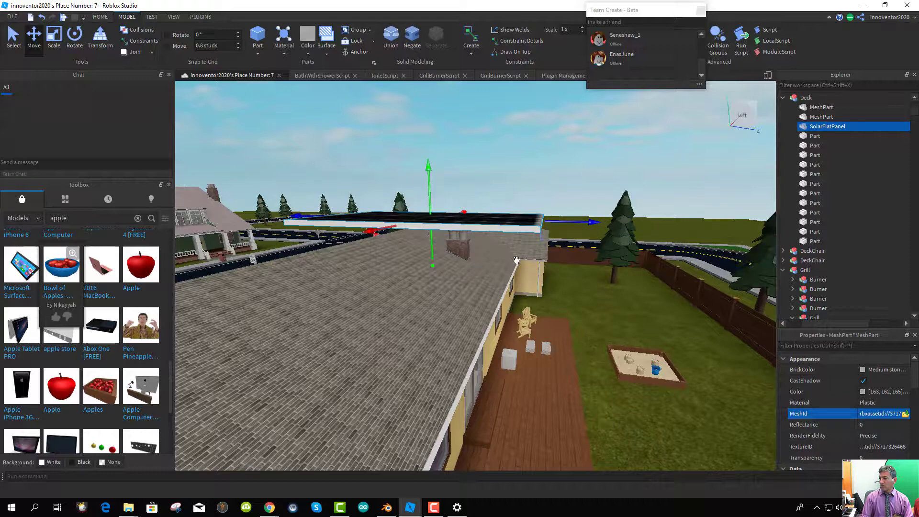
right_click_drag(515, 261, 252, 181)
right_click_drag(365, 250, 208, 69)
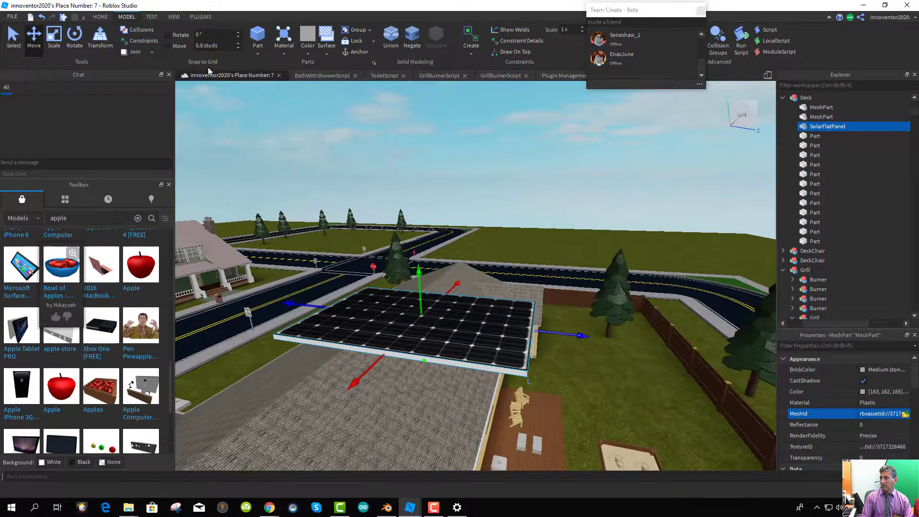
- Resize SolarFlatPanel by setting its X size to 6 and its Z size to 10
left_click(50, 40)
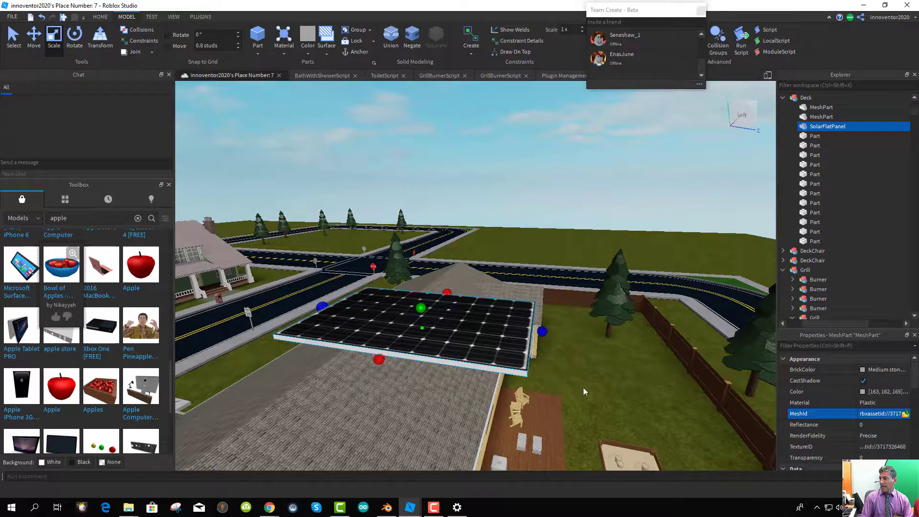
scroll(619, 386, "down", 3)
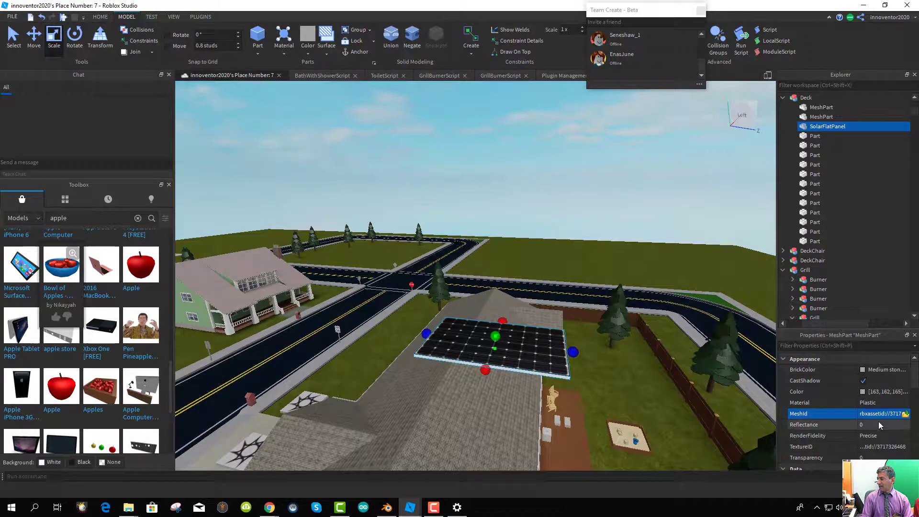
left_click(812, 127)
scroll(876, 447, "down", 5)
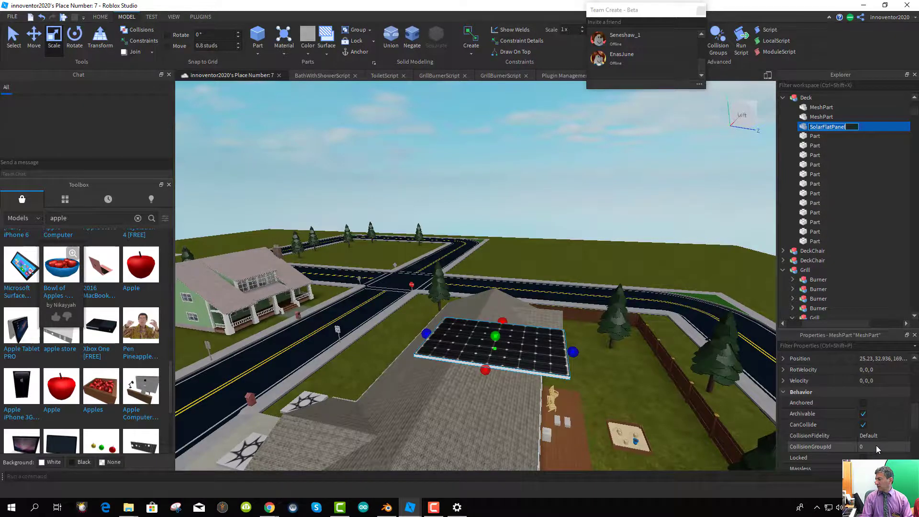
scroll(875, 445, "down", 1)
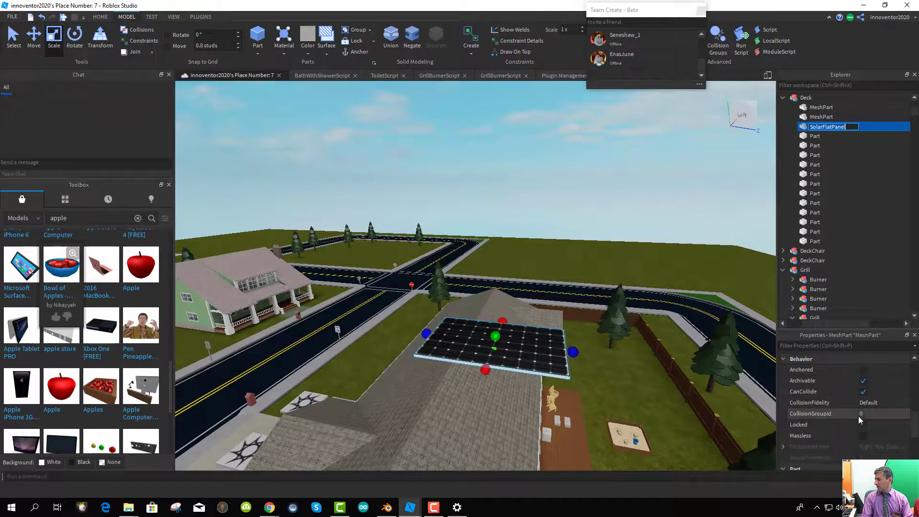
scroll(857, 415, "down", 3)
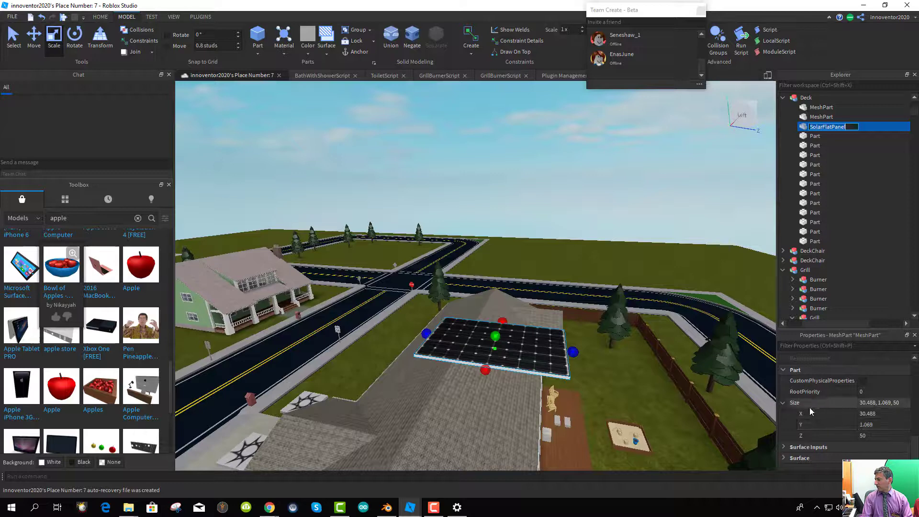
left_click(877, 414)
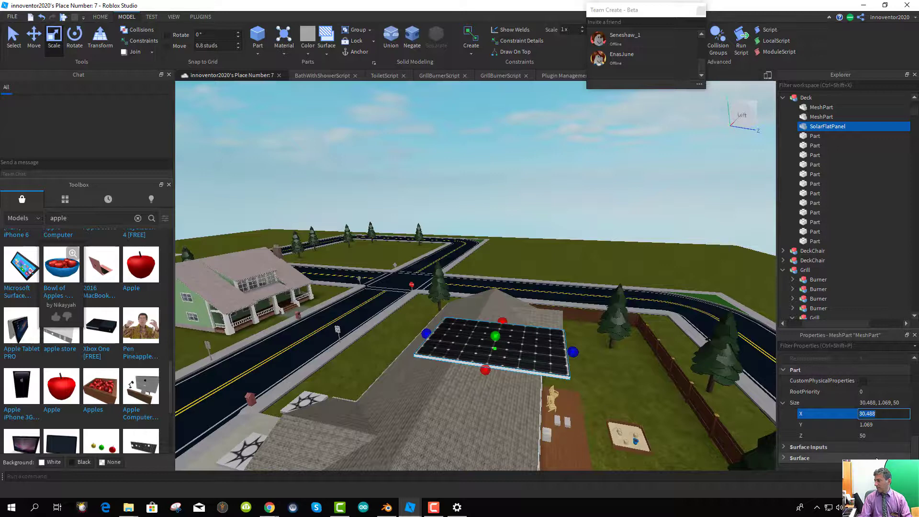
type("6")
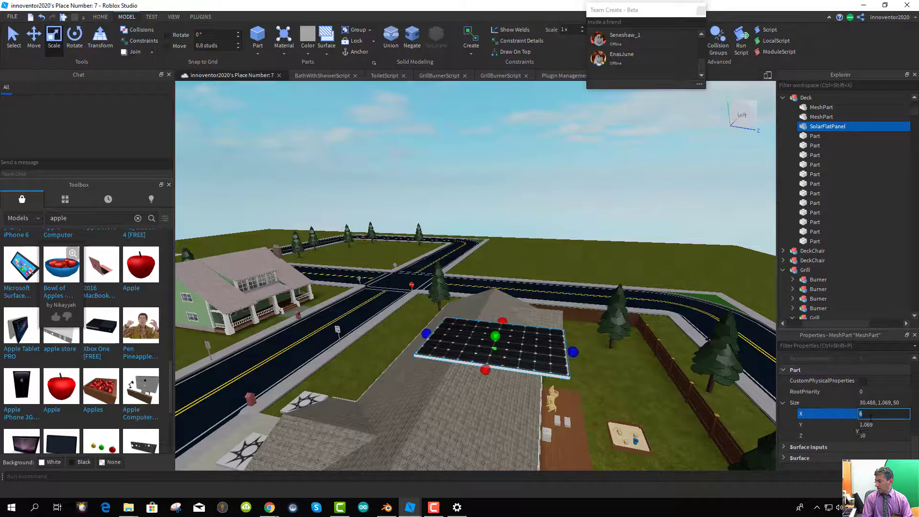
left_click(868, 436)
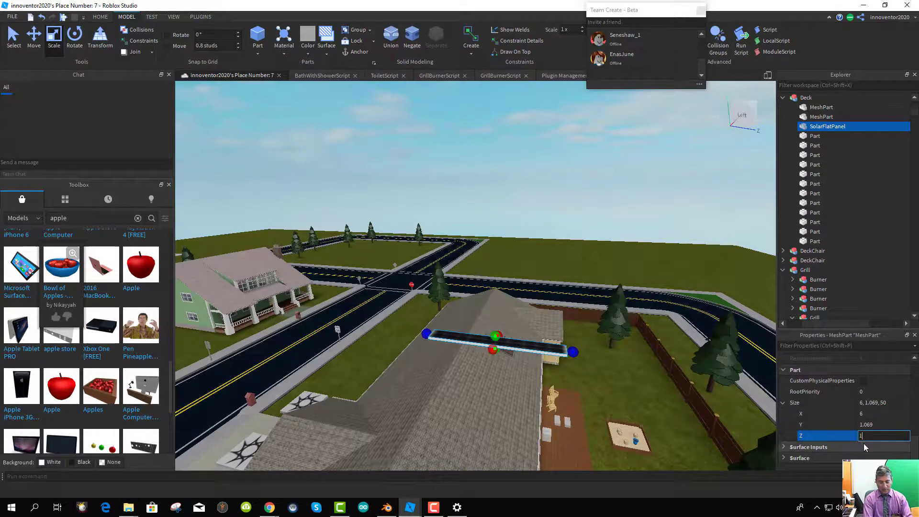
type("10")
key("Return")
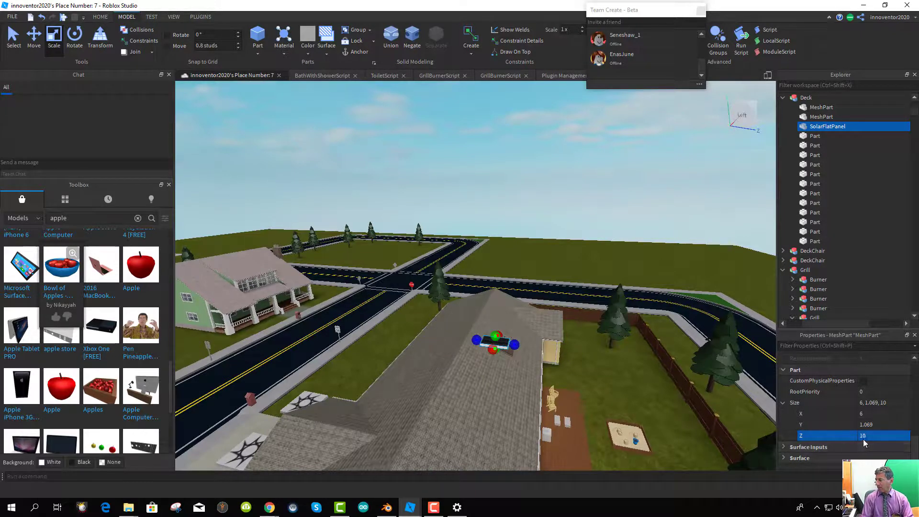
- Set SolarFlatPanel's Y size to 0.2 to thin the panel
left_click(865, 424)
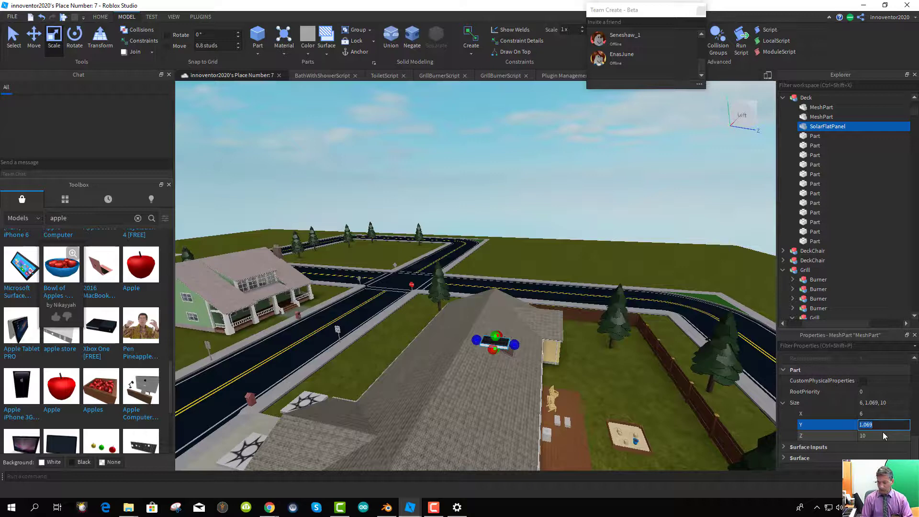
type(".2")
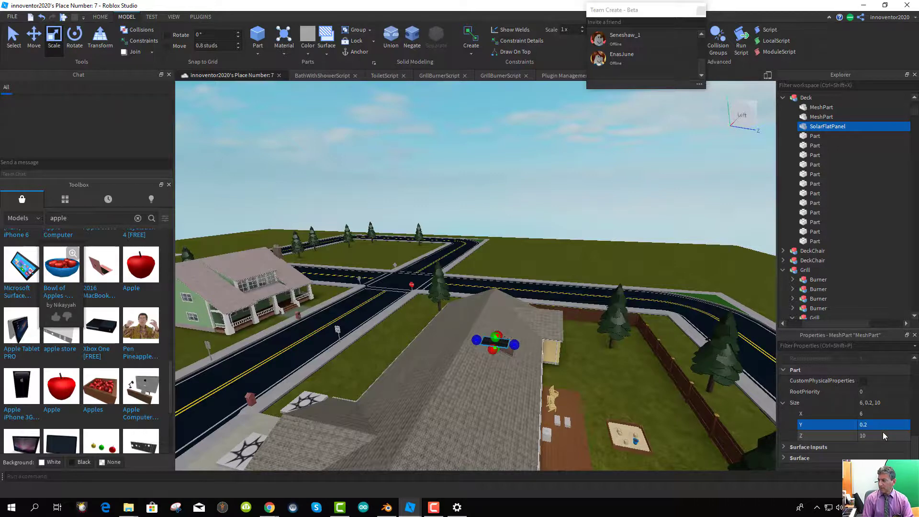
key("Return")
scroll(520, 355, "up", 2)
scroll(519, 361, "up", 2)
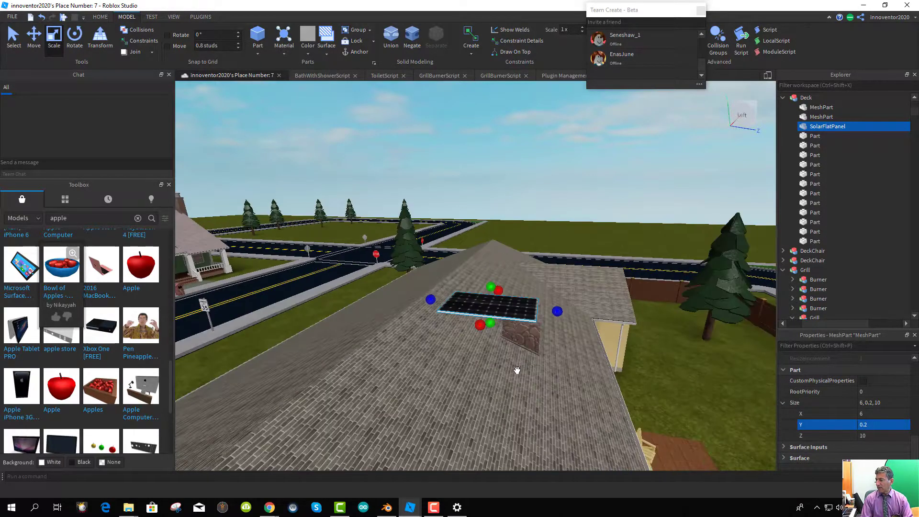
left_click(516, 315)
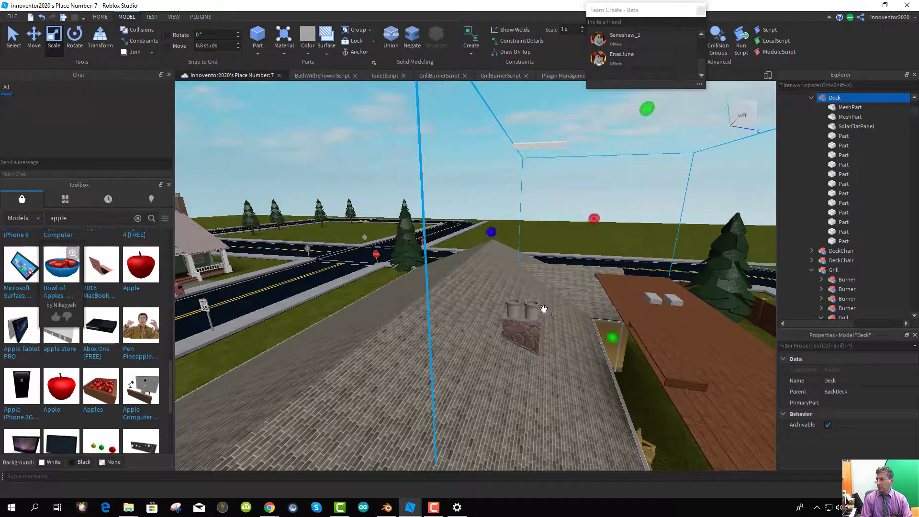
key("ctrl+z")
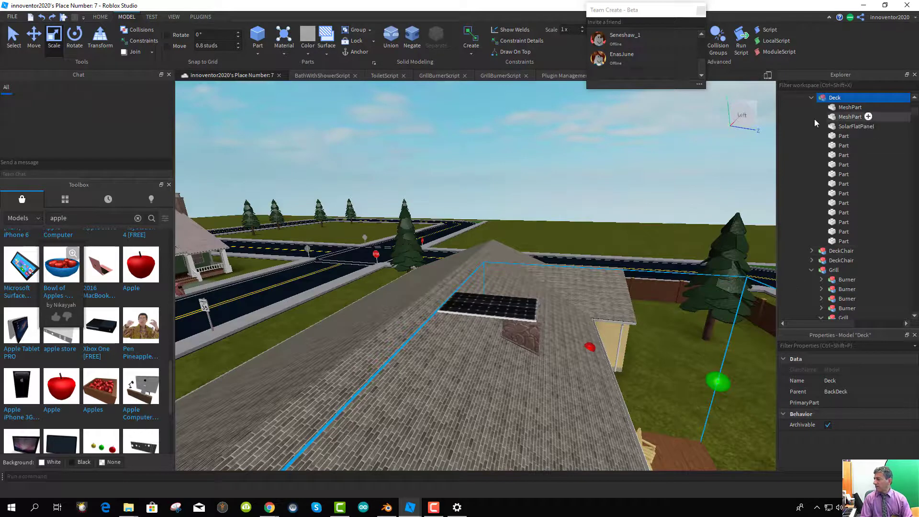
- Collapse the Deck and Grill models in the object hierarchy
left_click(812, 98)
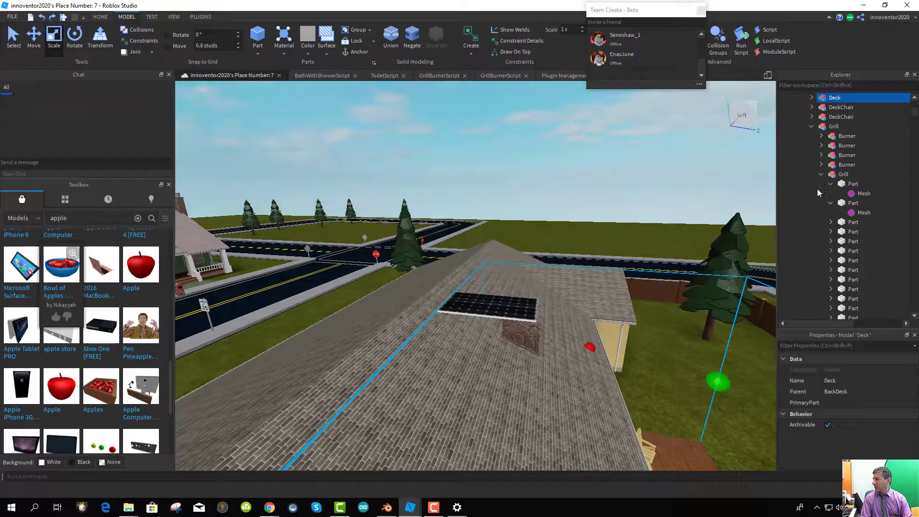
left_click(810, 126)
scroll(863, 213, "up", 5)
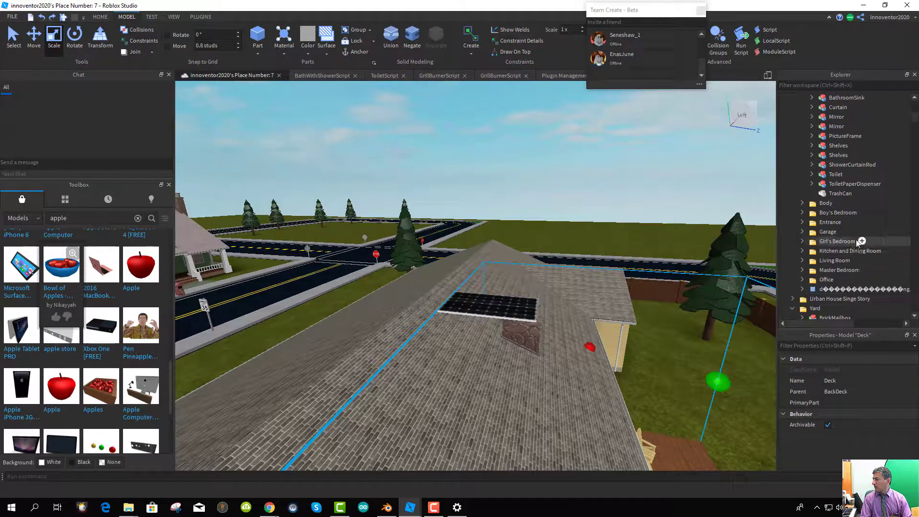
- Try to reposition the solar panel on the house roof with the Select tool while it belongs to the Deck model
left_click(14, 37)
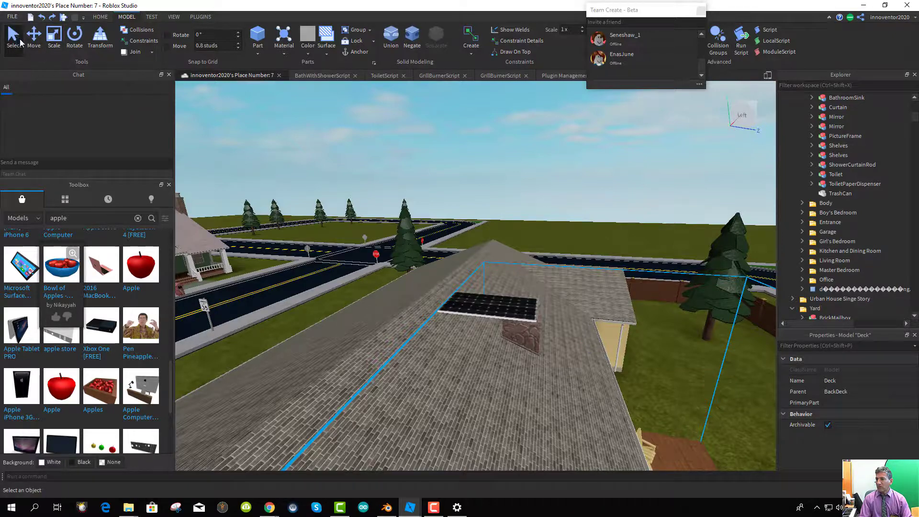
left_click(592, 318)
scroll(442, 321, "up", 5)
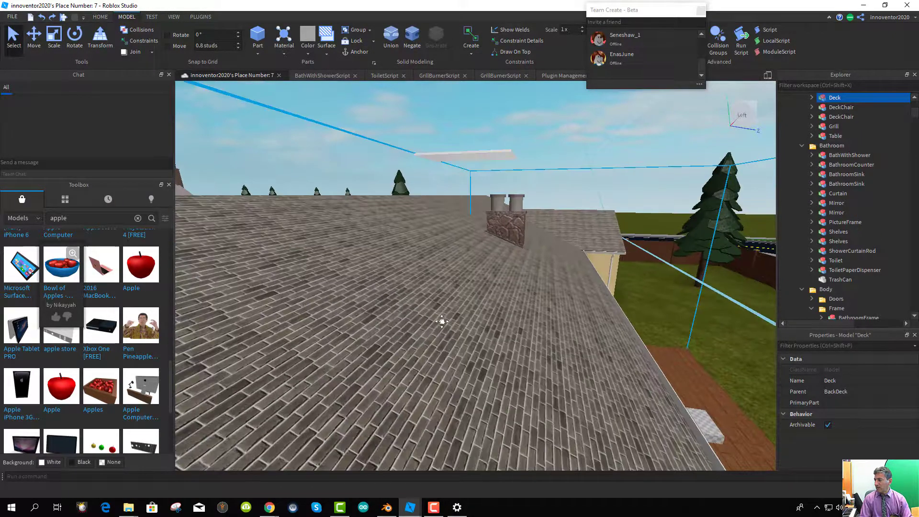
right_click_drag(442, 322, 435, 322)
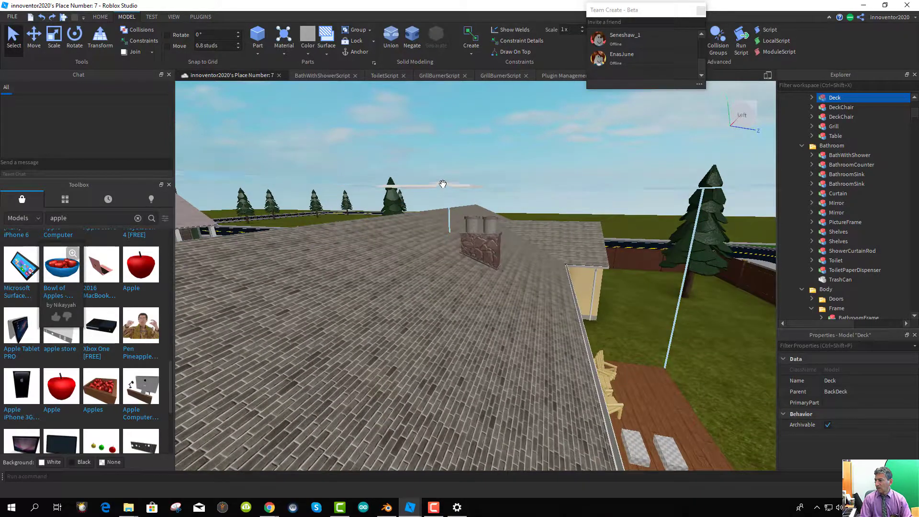
left_click(437, 252)
scroll(433, 258, "up", 5)
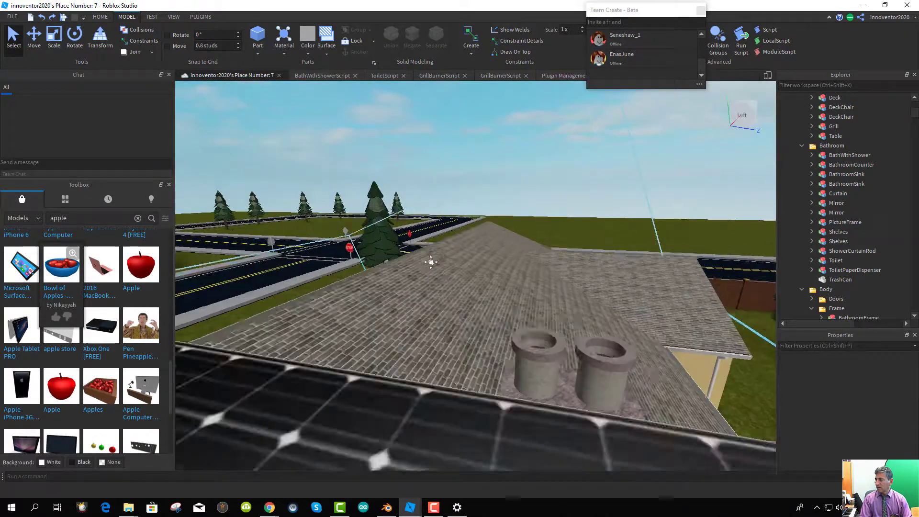
scroll(431, 261, "up", 10)
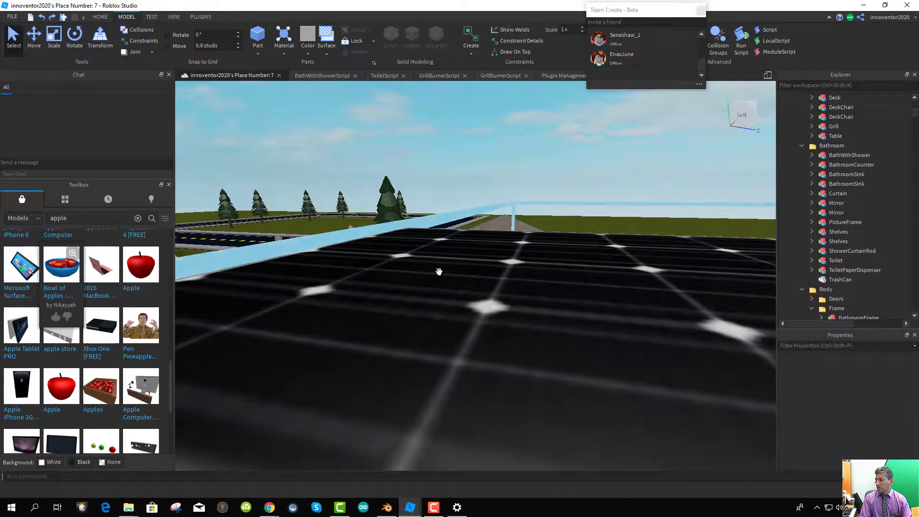
left_click(856, 98)
key("f")
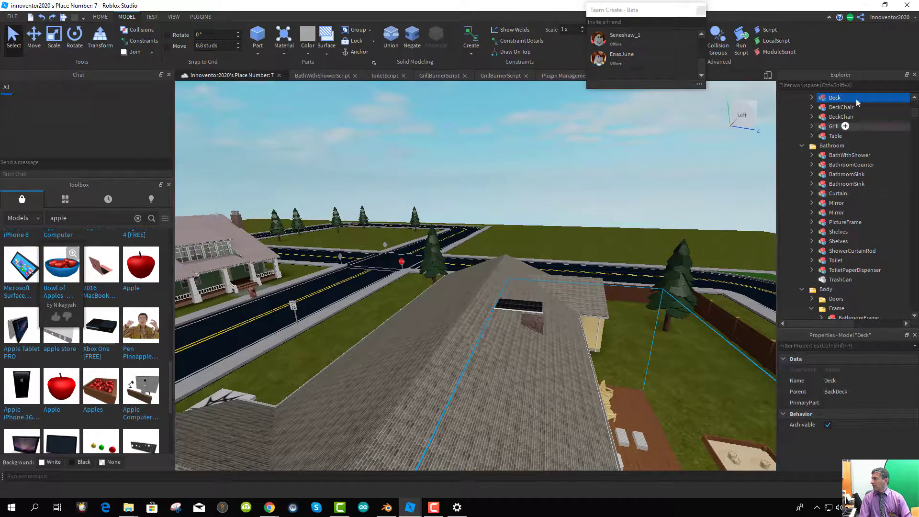
- Filter the workspace objects for Solar and cut SolarFlatPanel out of the Deck model
left_click(840, 86)
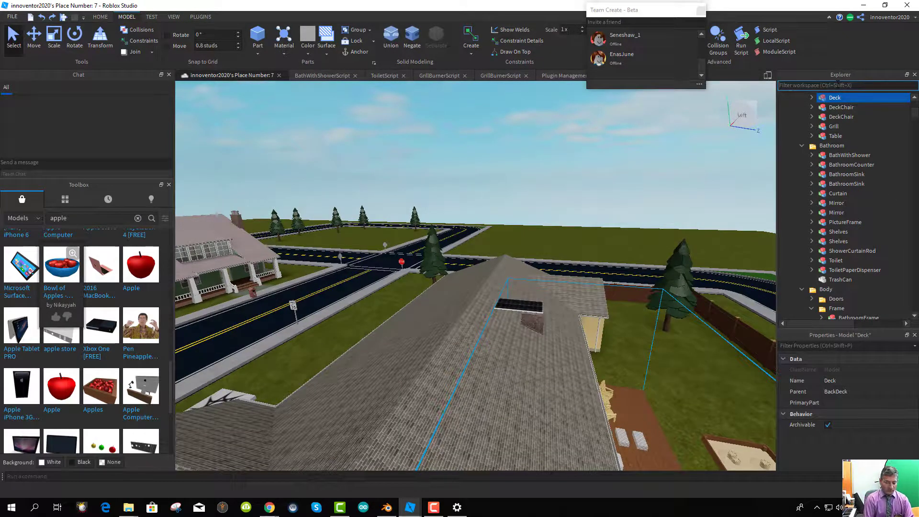
type("Solar")
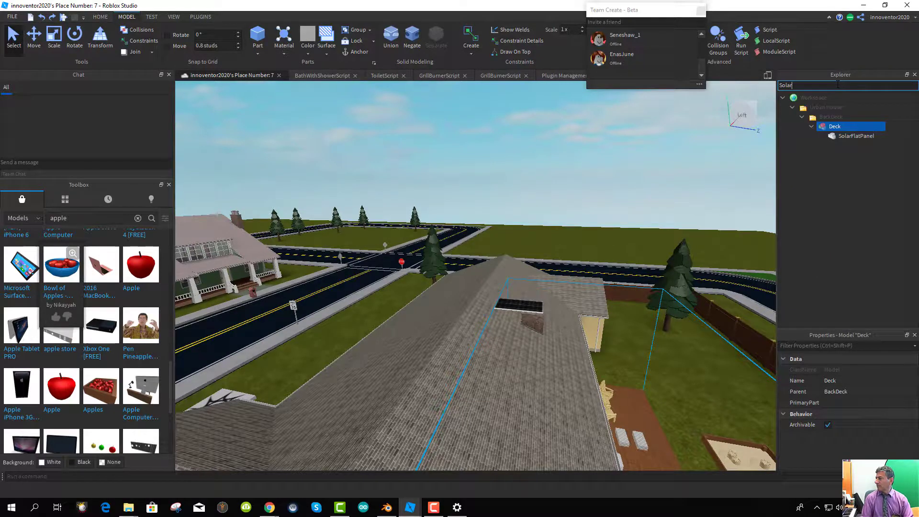
left_click(833, 137)
right_click(831, 135)
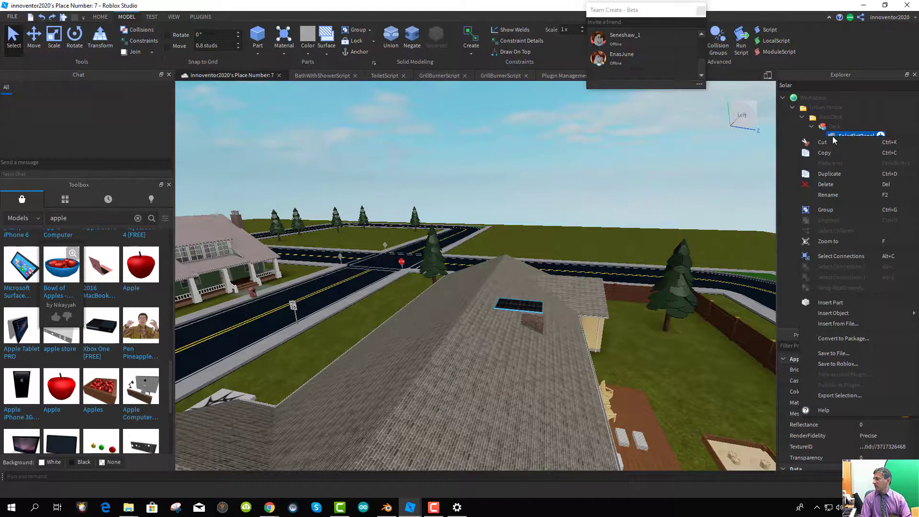
left_click(847, 168)
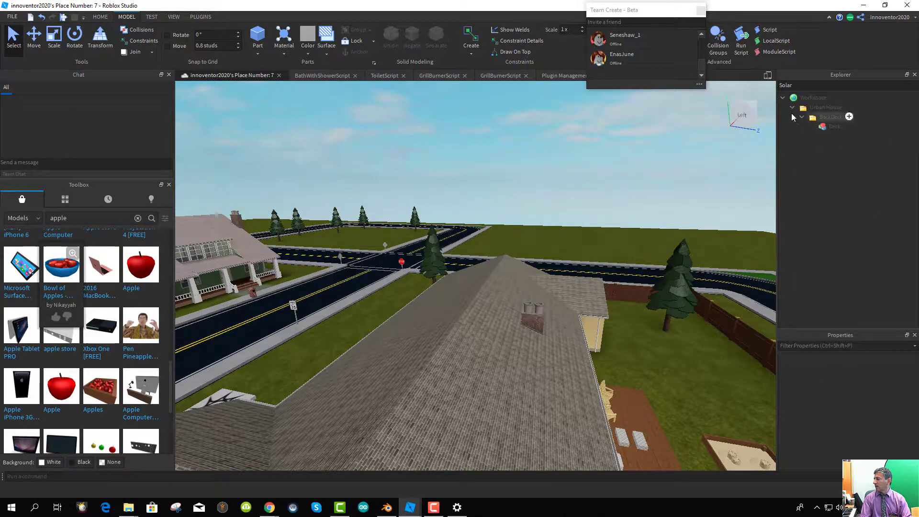
- Clear the workspace filter and paste SolarFlatPanel directly into Workspace
left_click(801, 85)
key("BackSpace")
key("BackSpace")
key("BackSpace")
key("BackSpace")
key("BackSpace")
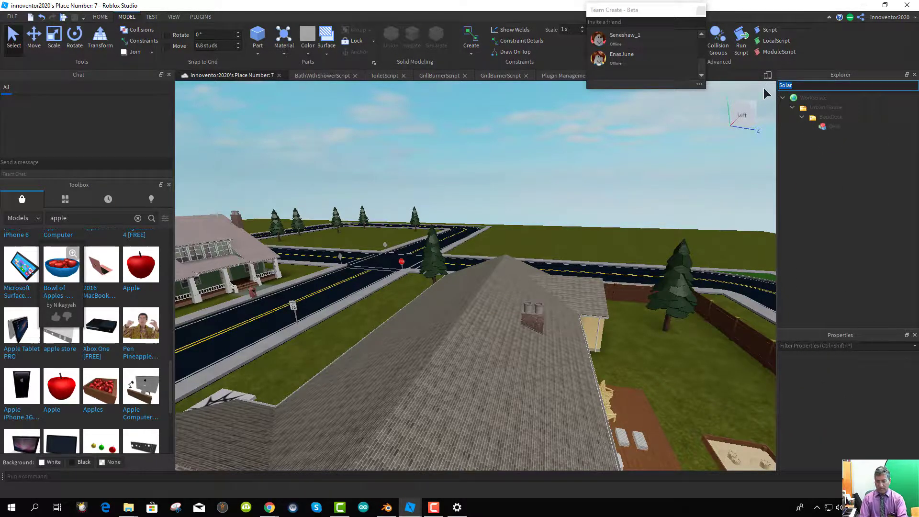
right_click(851, 98)
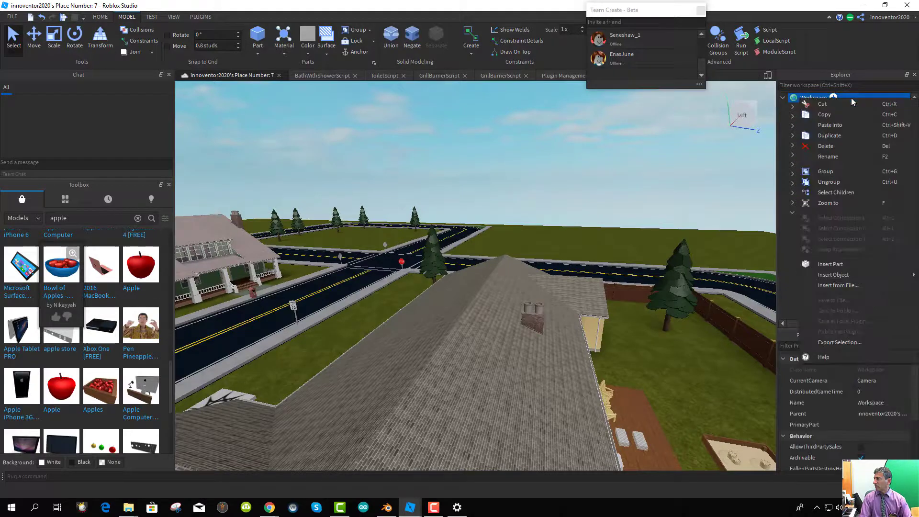
left_click(835, 126)
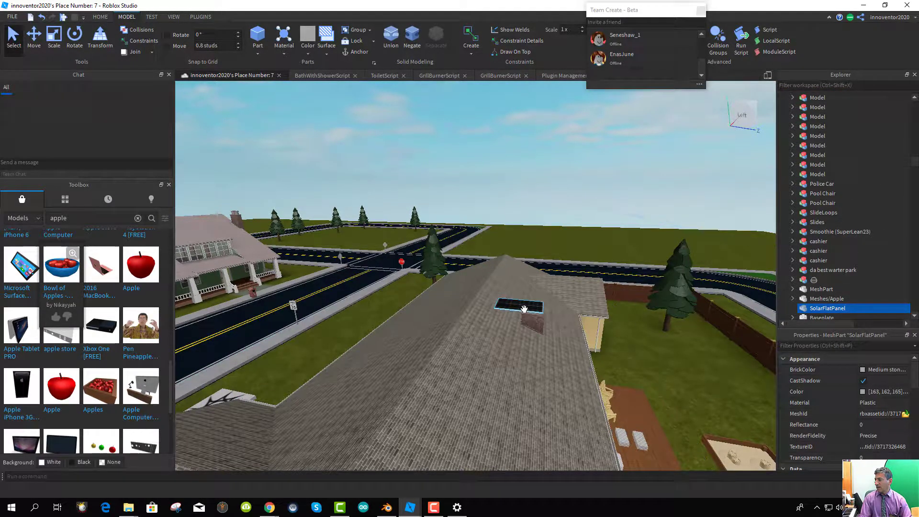
- Move SolarFlatPanel onto the deck-side roof slope so it lies flat near the eave above the sliding door
scroll(531, 310, "up", 2)
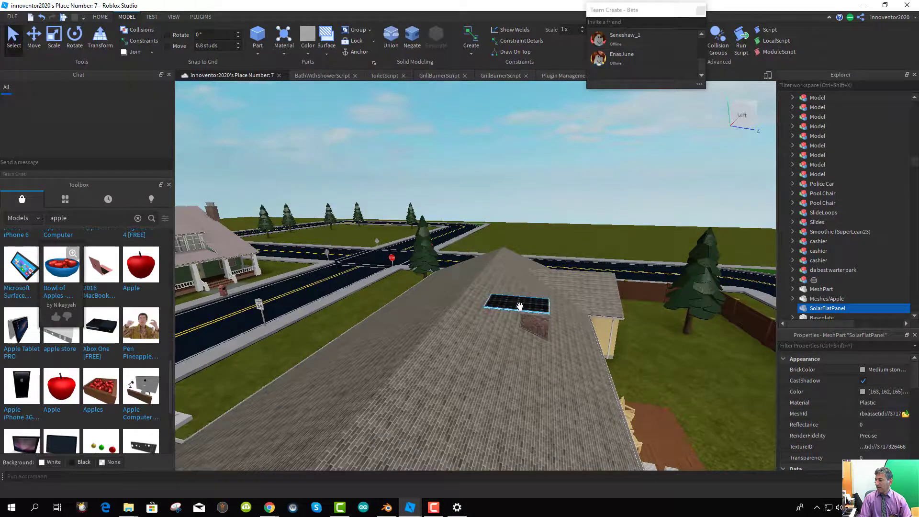
scroll(519, 306, "down", 5)
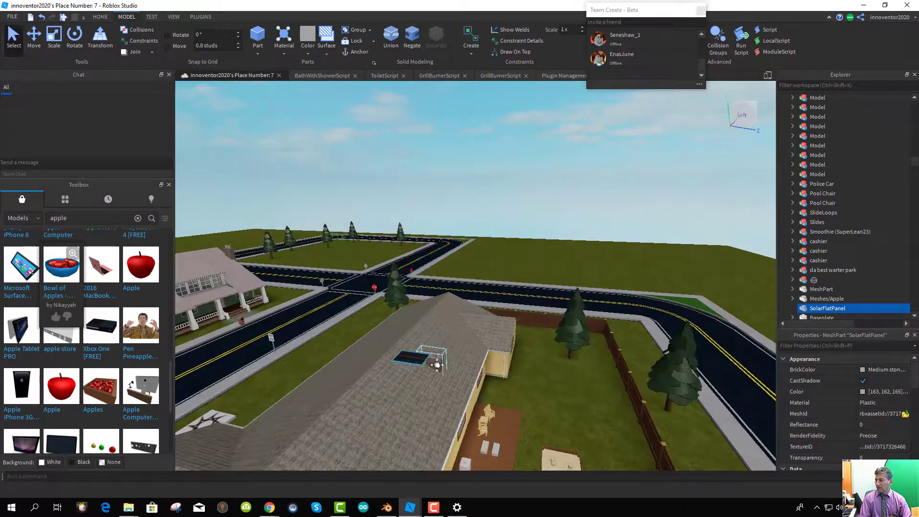
key("d")
left_click_drag(390, 366, 356, 426)
scroll(401, 438, "up", 5)
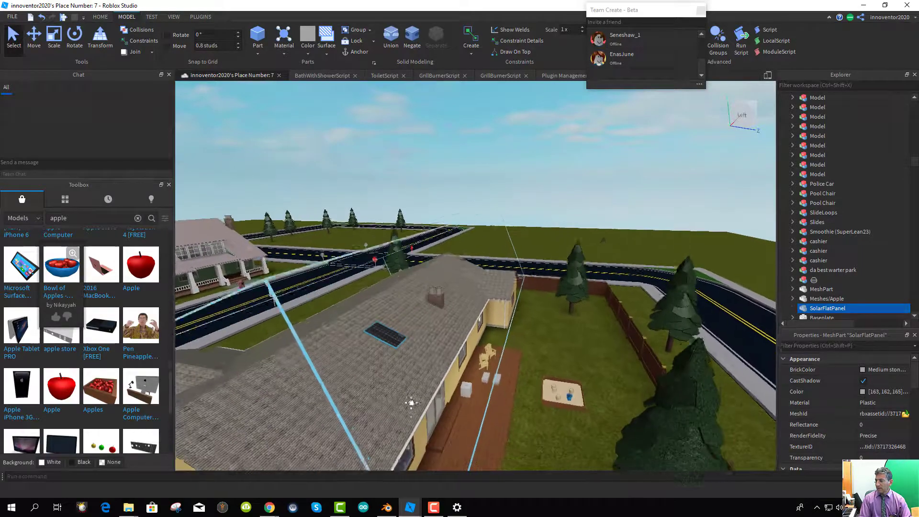
scroll(363, 327, "up", 6)
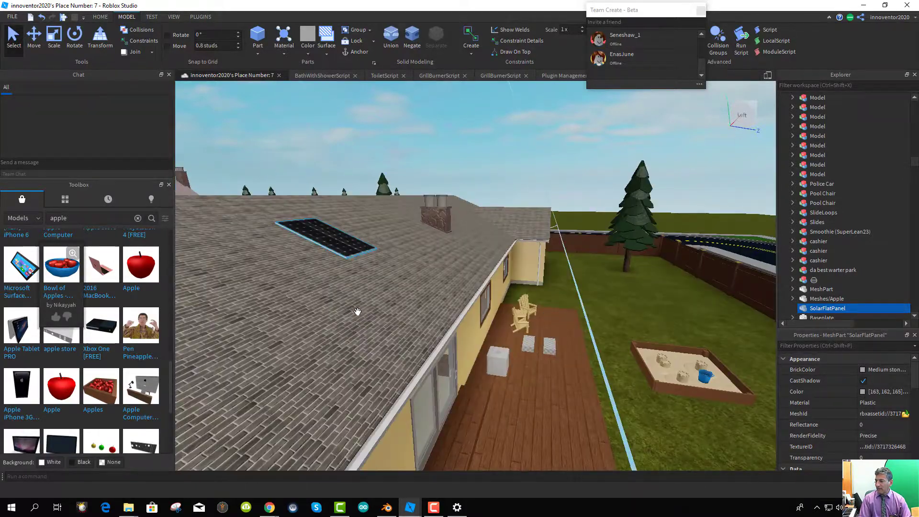
left_click_drag(433, 259, 504, 311)
scroll(499, 368, "down", 5)
scroll(499, 368, "down", 6)
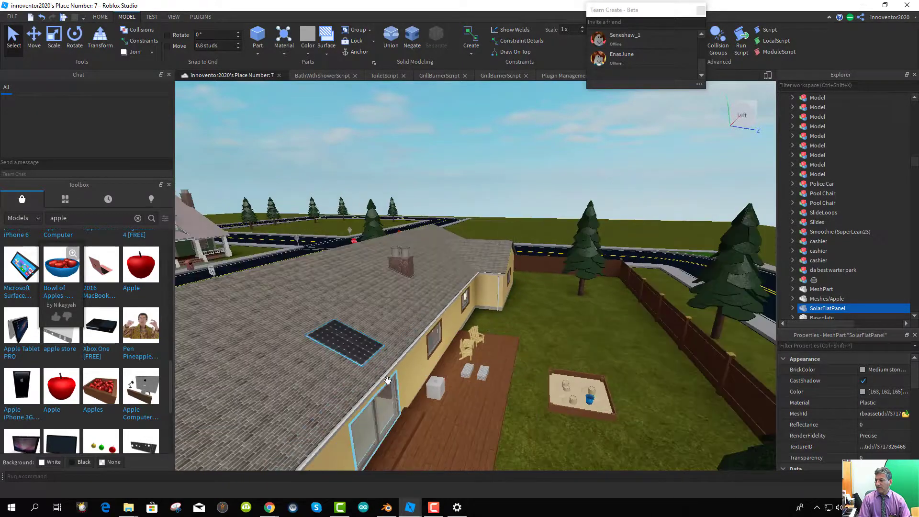
key("d")
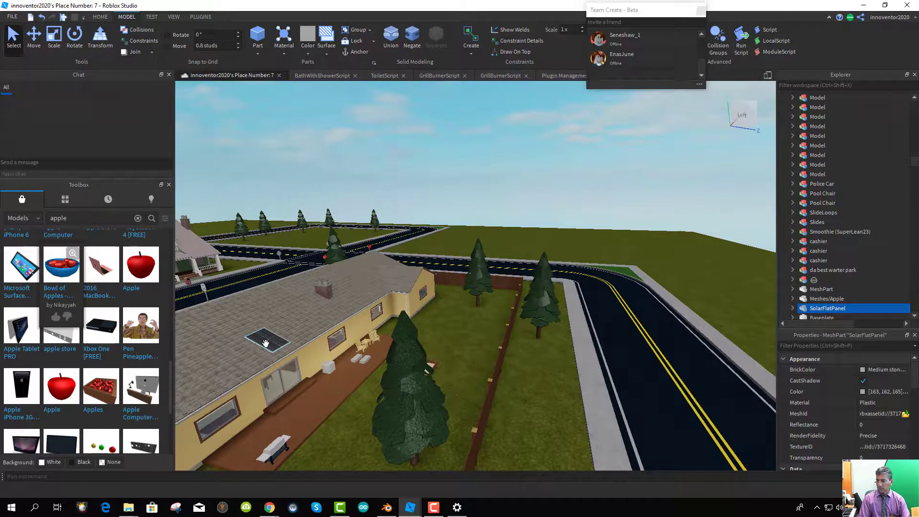
- Duplicate SolarFlatPanel four times and place the copies side by side along the deck-side roof slope, forming a row of five panels
key("ctrl+d")
left_click_drag(266, 343, 238, 356)
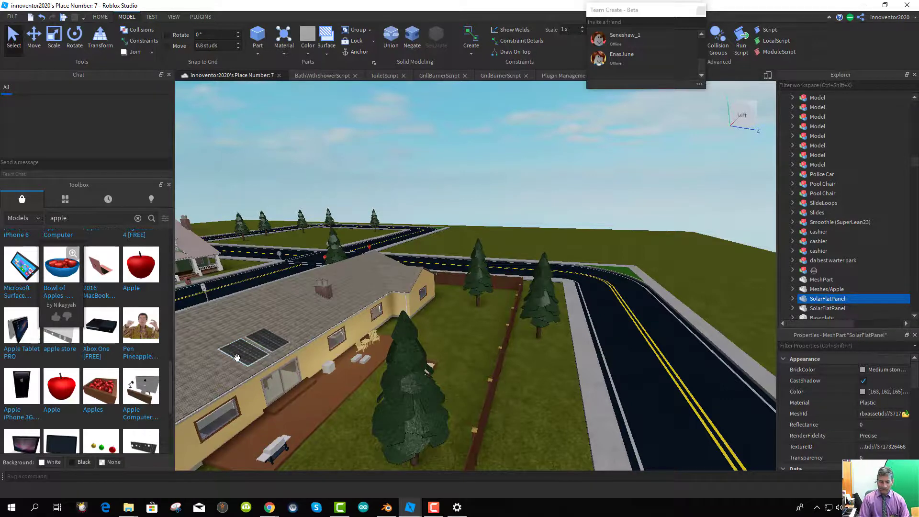
key("ctrl+d")
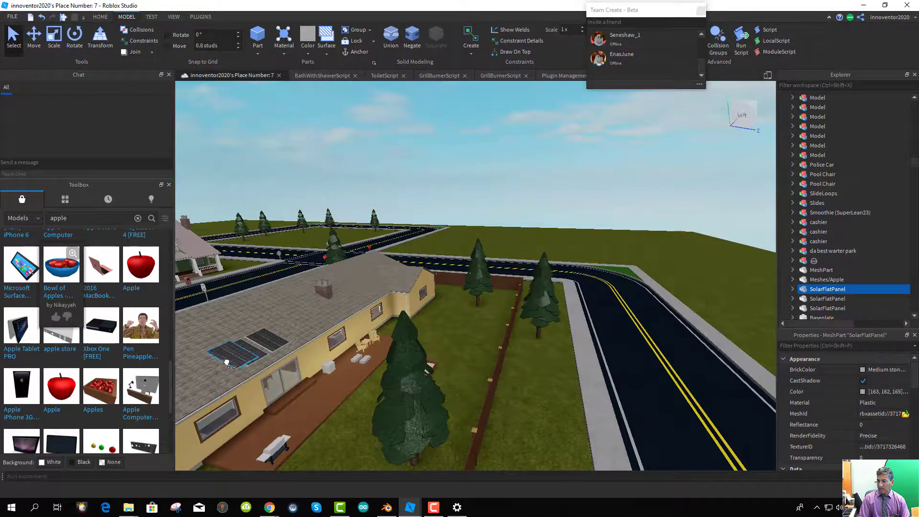
left_click_drag(236, 358, 276, 430)
scroll(416, 387, "down", 5)
scroll(275, 431, "up", 3)
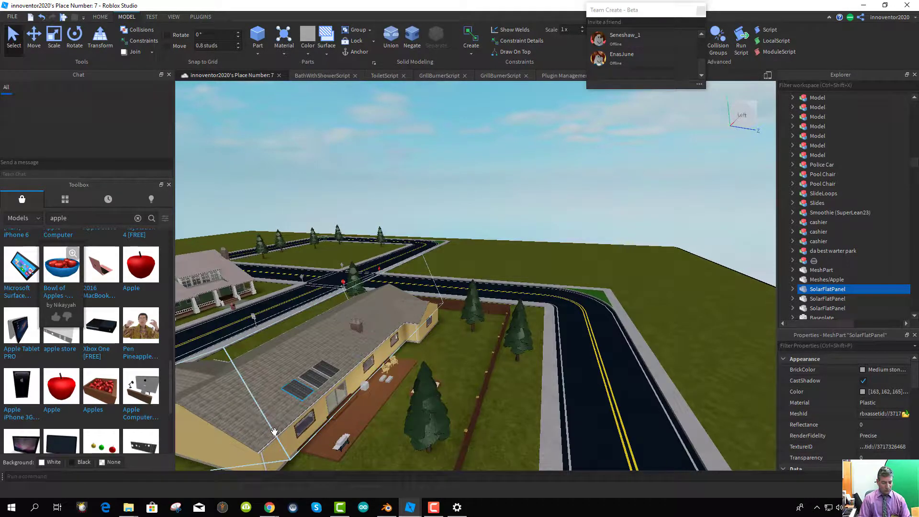
key("ctrl+d")
left_click_drag(299, 395, 283, 411)
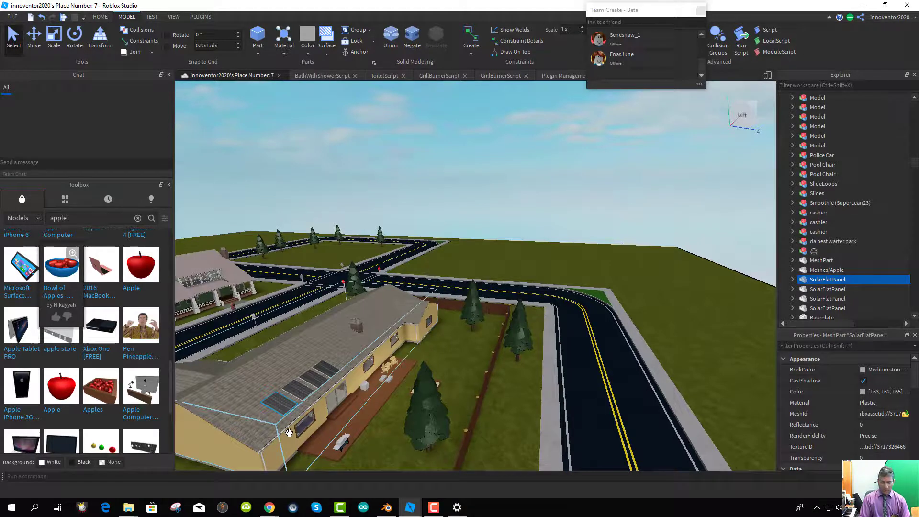
key("ctrl+d")
left_click_drag(277, 406, 259, 425)
scroll(491, 421, "up", 5)
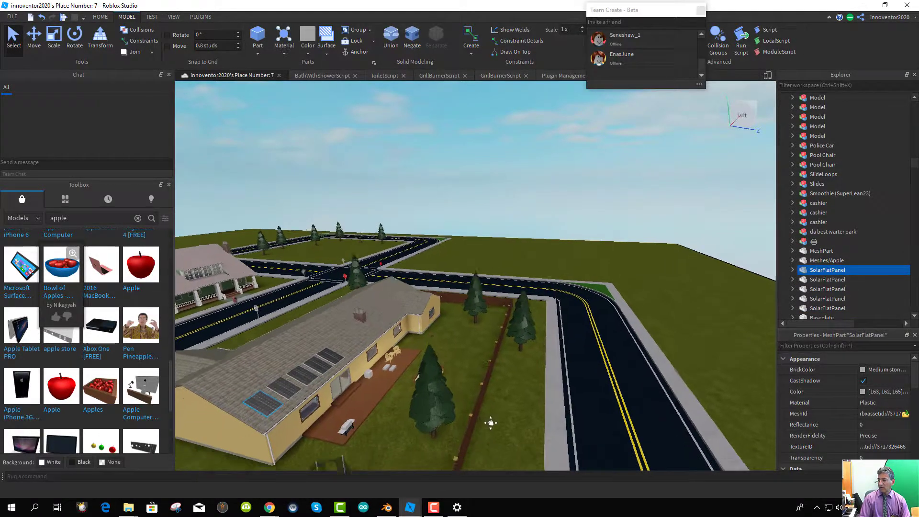
- Expand the Deck model and cut its two checkered MeshPart placeholders out of it
right_click_drag(465, 353, 450, 356)
key("w")
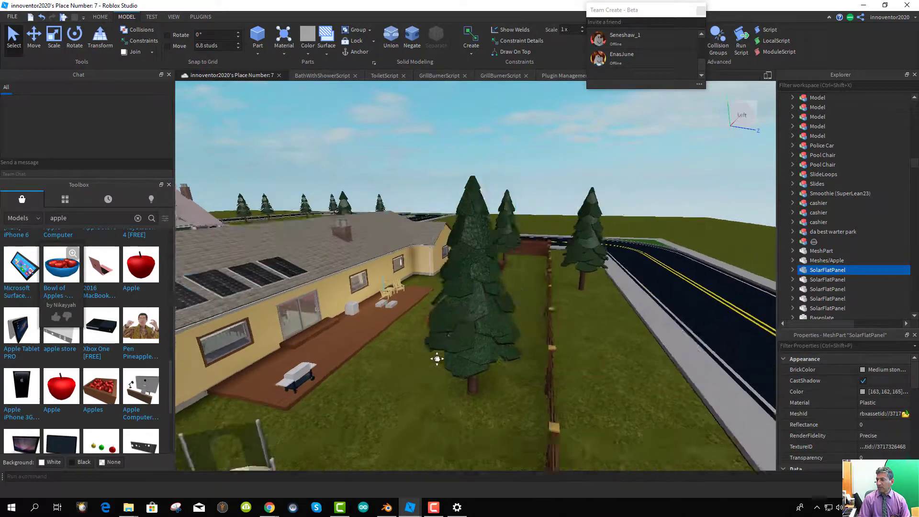
key("w")
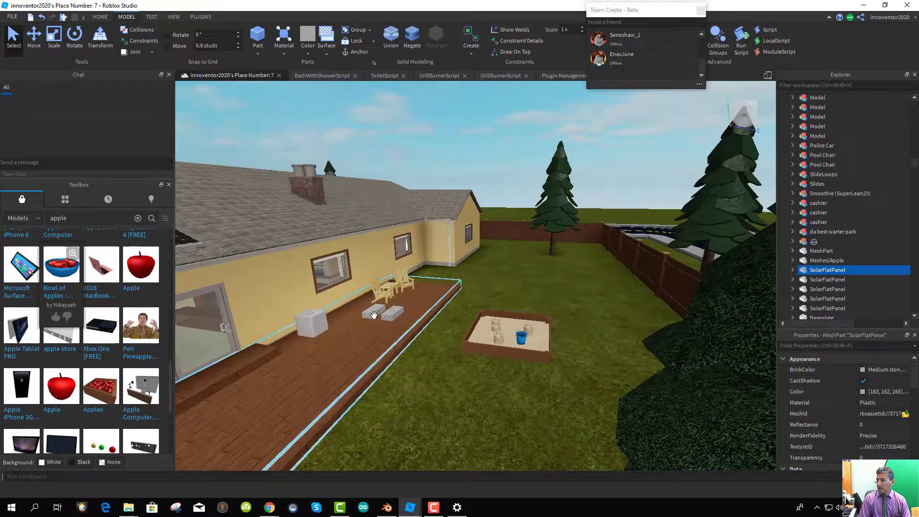
left_click(369, 308)
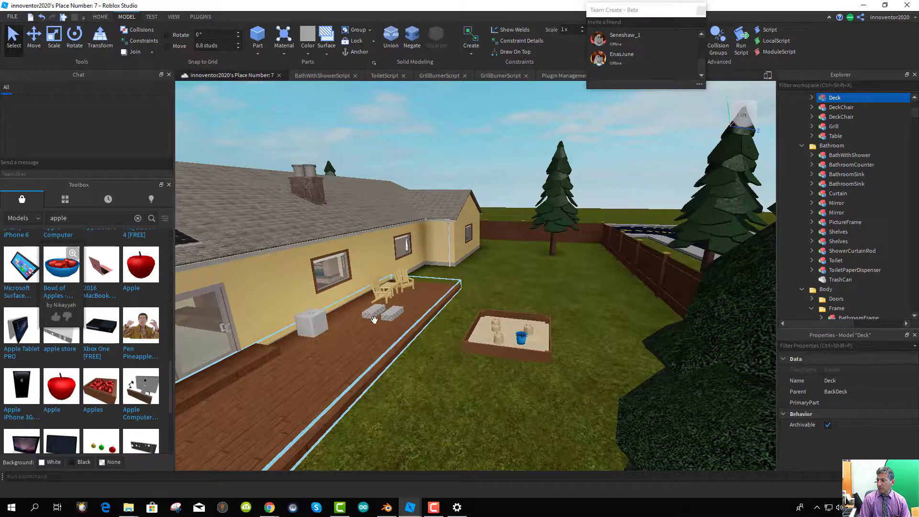
key("w")
key("f")
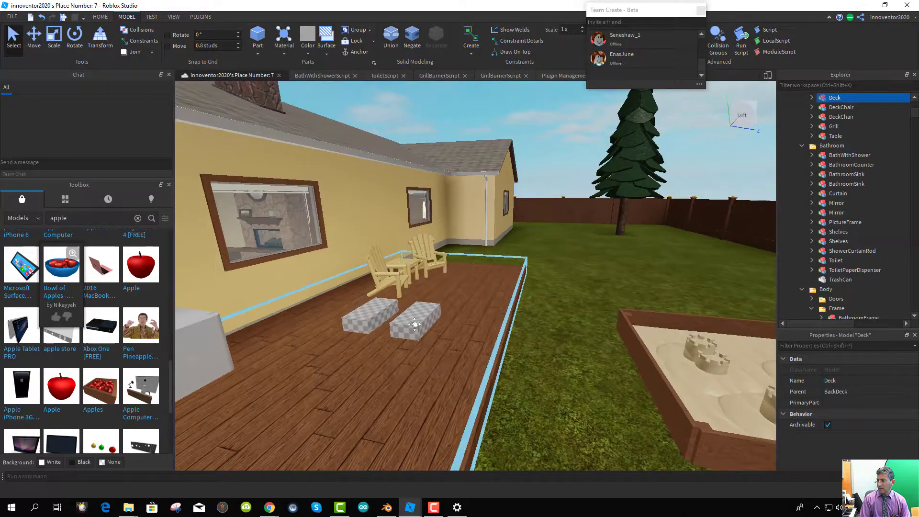
left_click(810, 97)
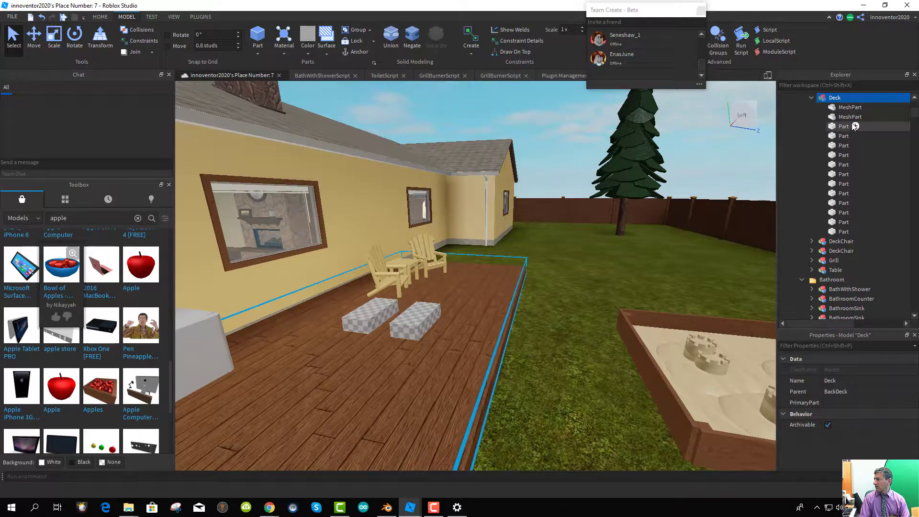
left_click(846, 108)
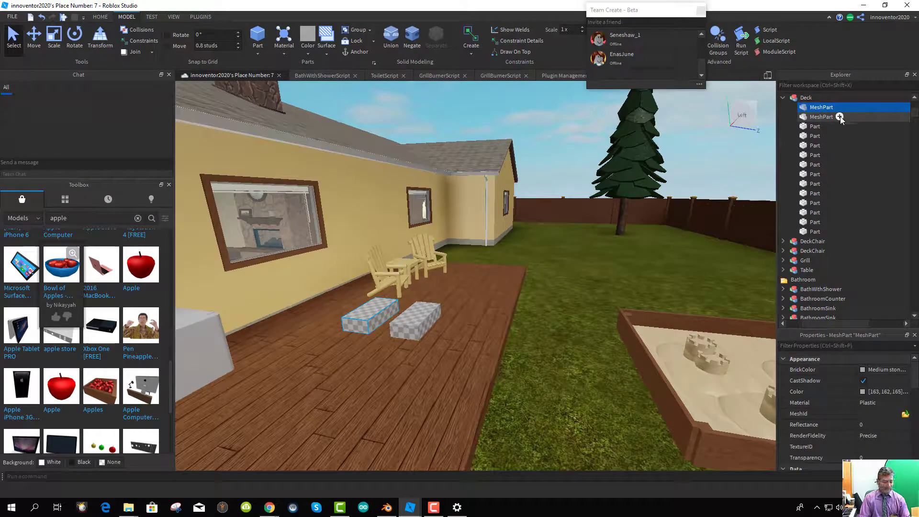
left_click(839, 117)
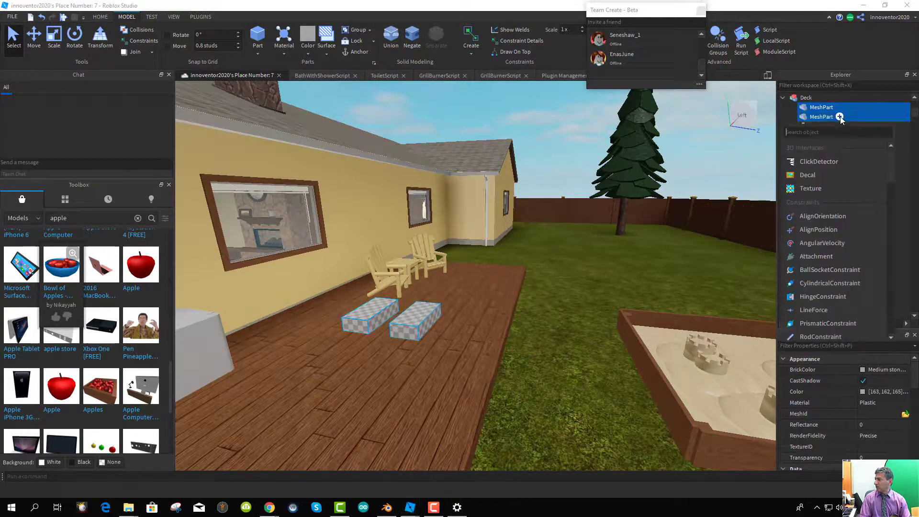
left_click(798, 110)
left_click(805, 118, "ctrl")
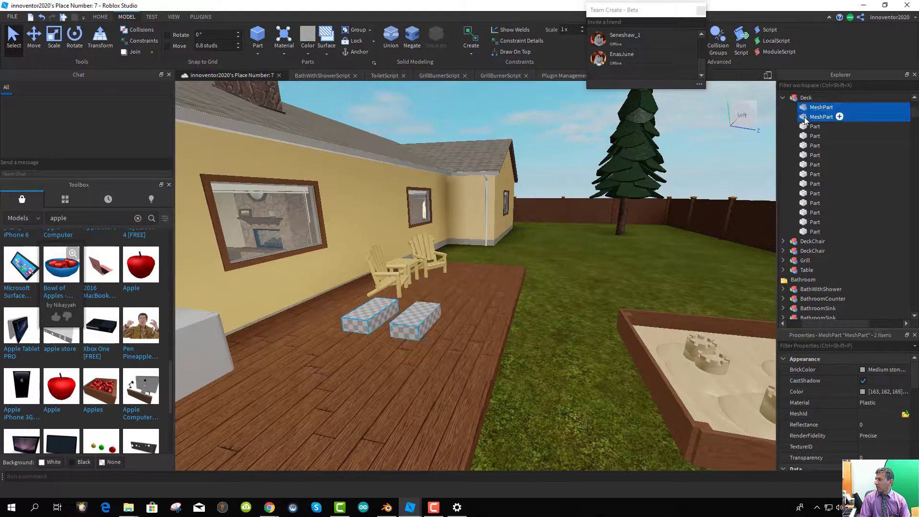
right_click(803, 114)
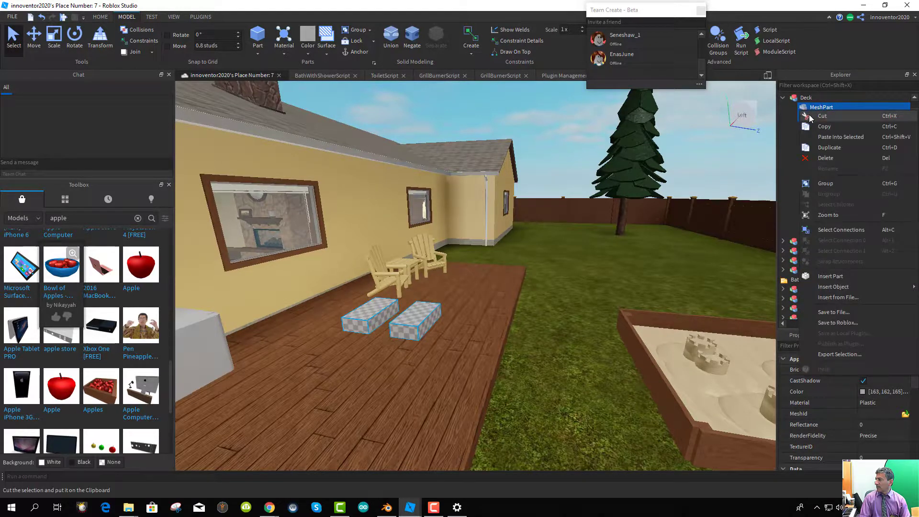
left_click(810, 119)
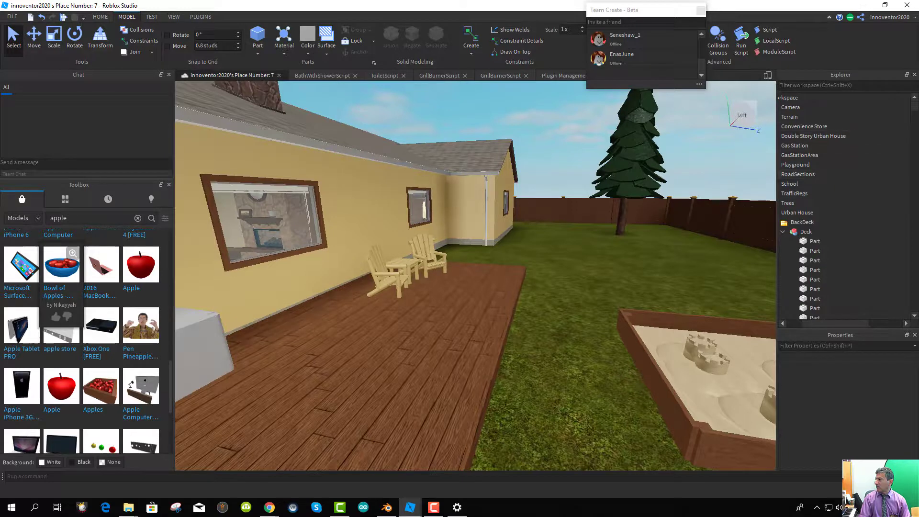
- Paste the two cut mesh parts directly into Workspace and rename the one farther from the house Solar Array
left_click_drag(835, 324, 799, 324)
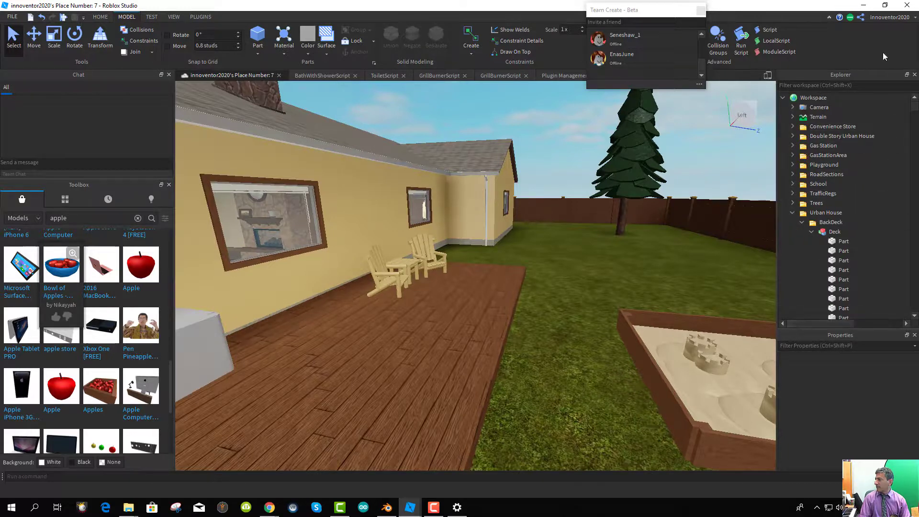
right_click(846, 98)
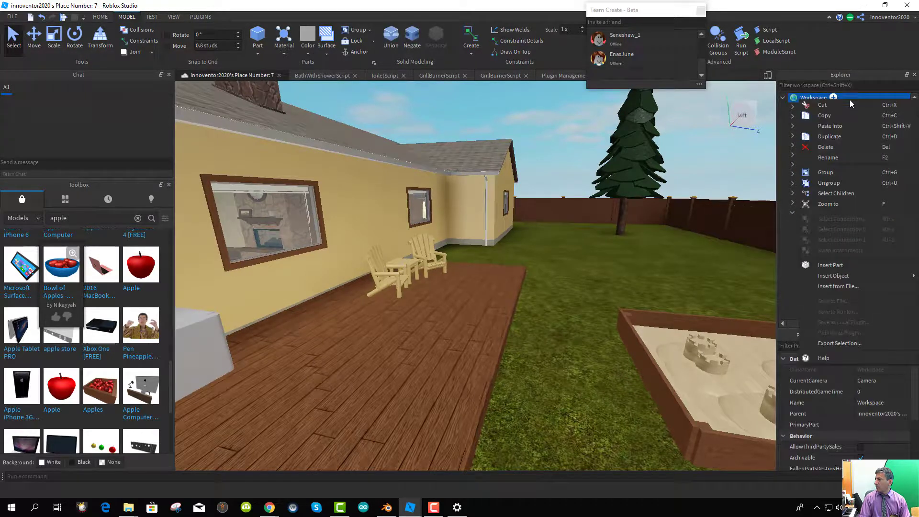
left_click(838, 131)
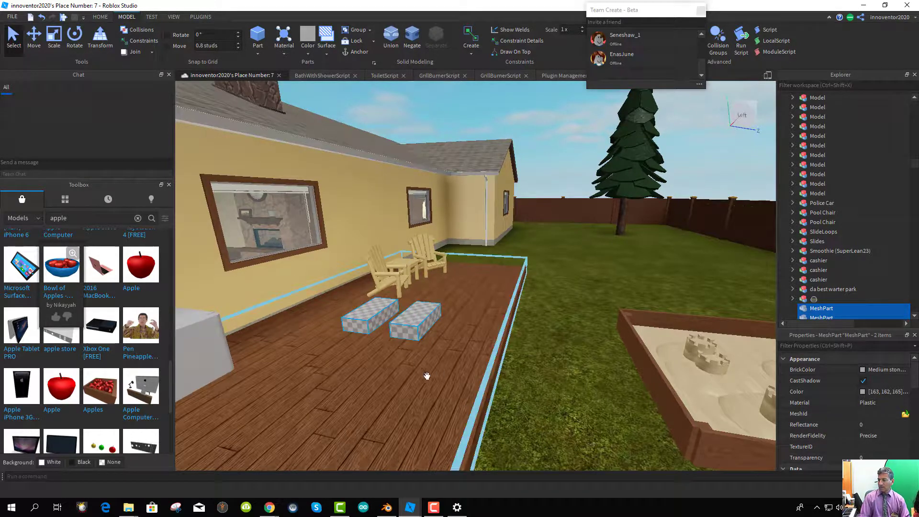
scroll(831, 286, "down", 1)
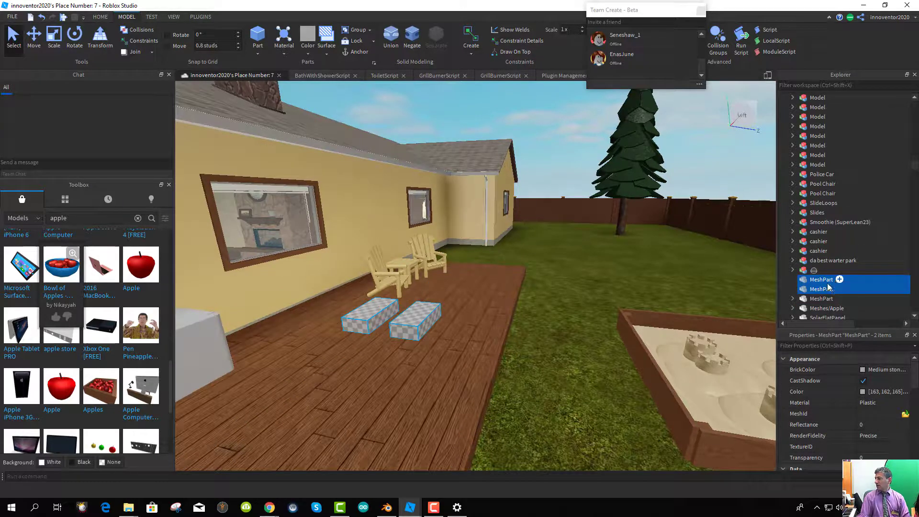
left_click(822, 281)
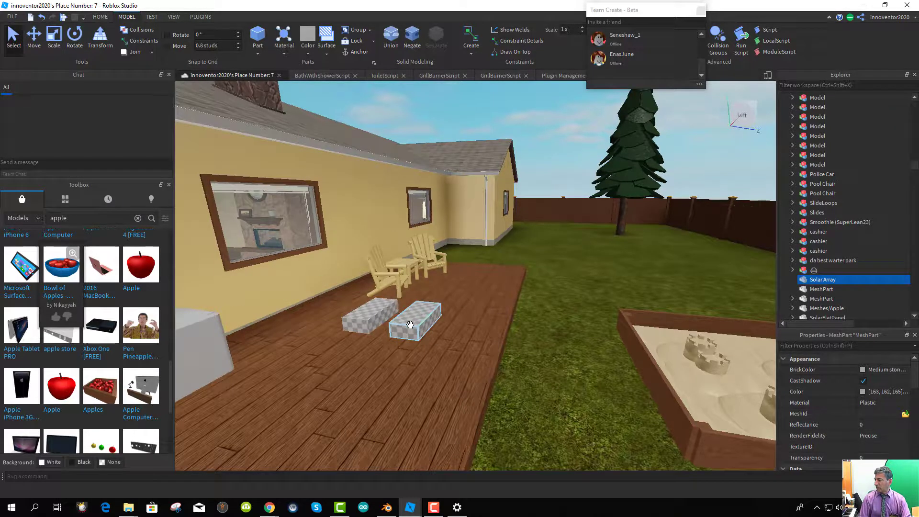
- Try to import solar panel array from the Solar Panel Array folder as Solar Array's mesh, declining both resizing and the file's location data
left_click(904, 413)
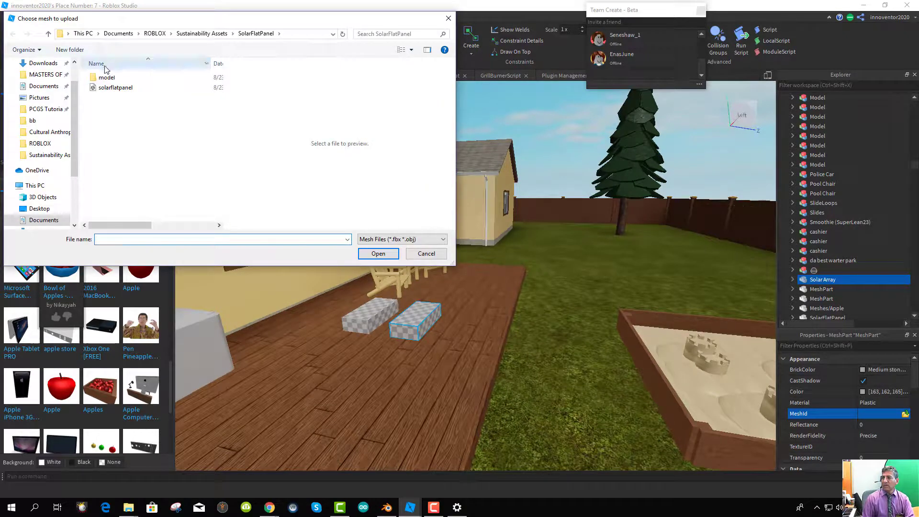
left_click(198, 36)
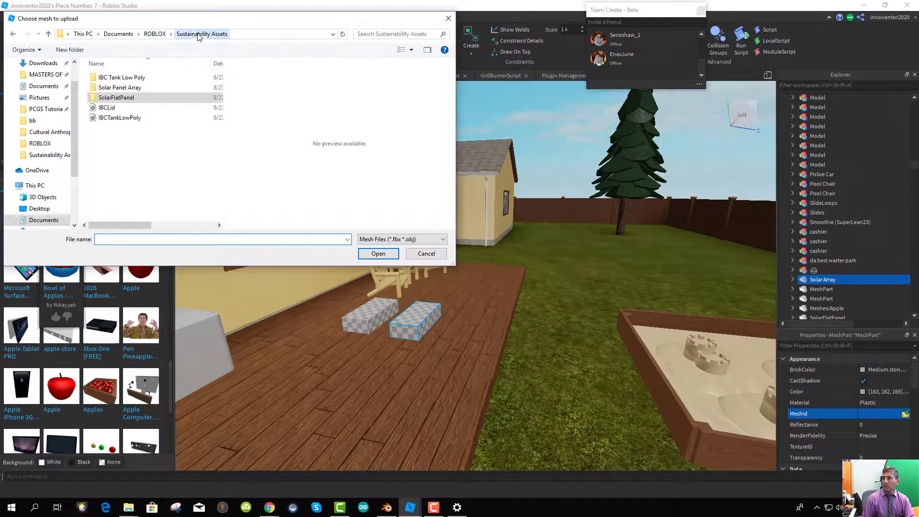
double_click(98, 96)
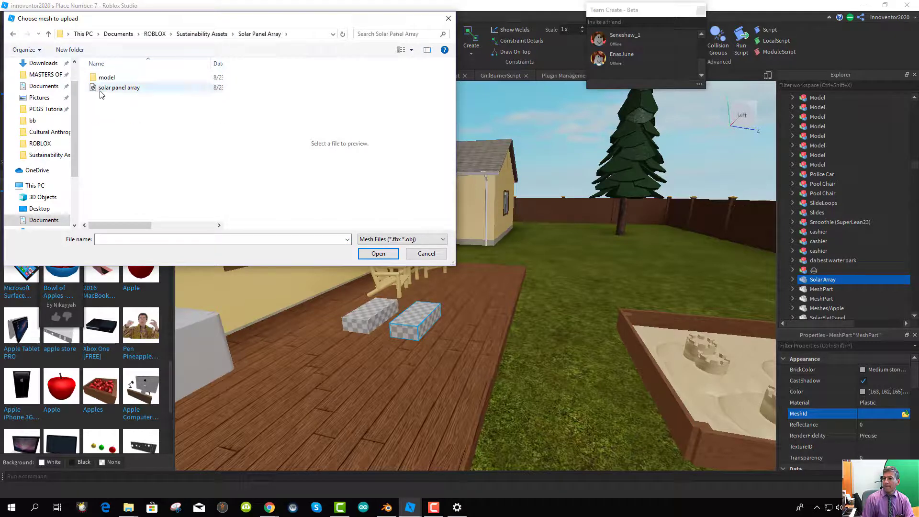
left_click(97, 91)
left_click(378, 259)
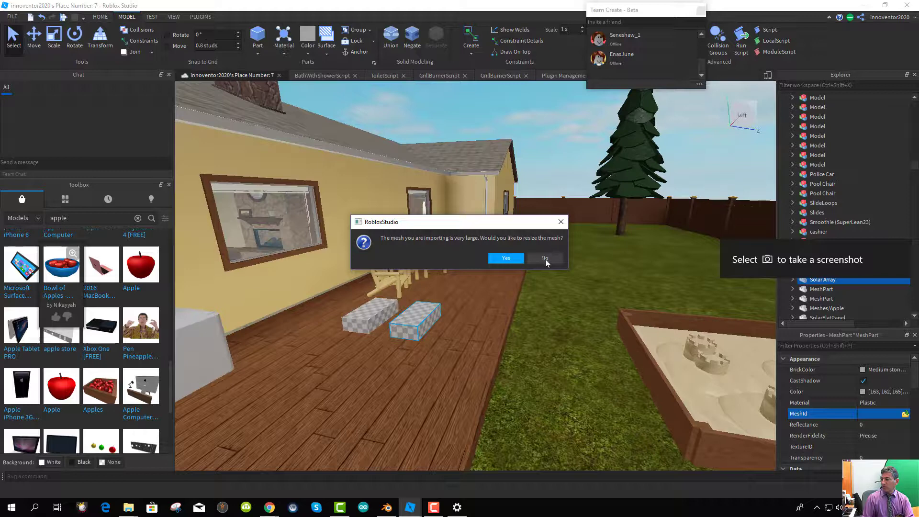
left_click(545, 259)
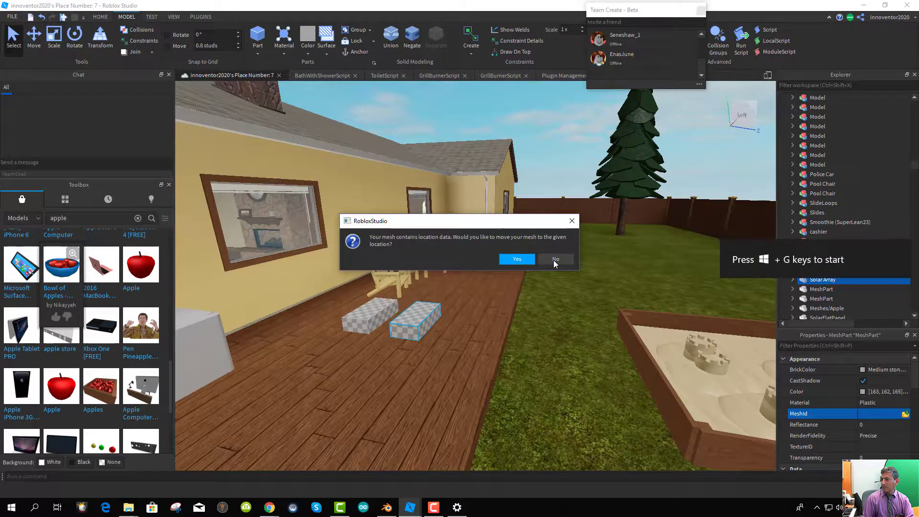
left_click(550, 259)
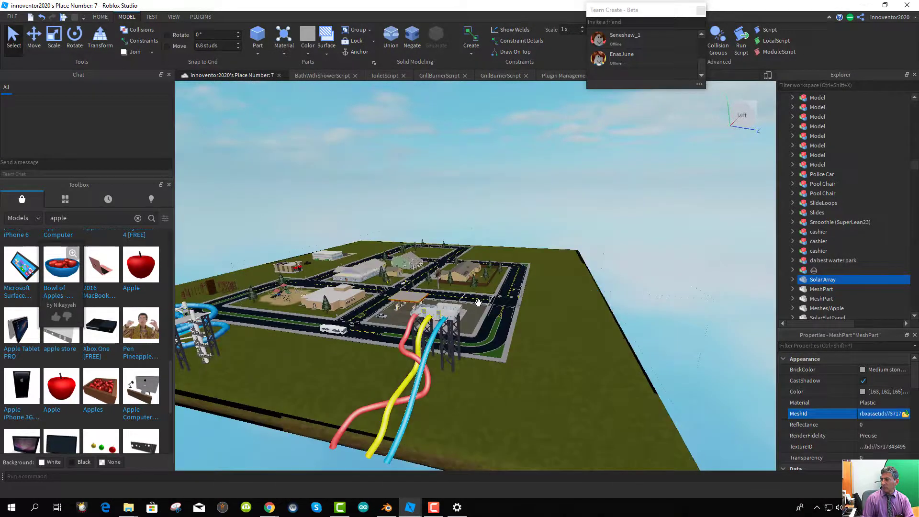
key("f")
key("d")
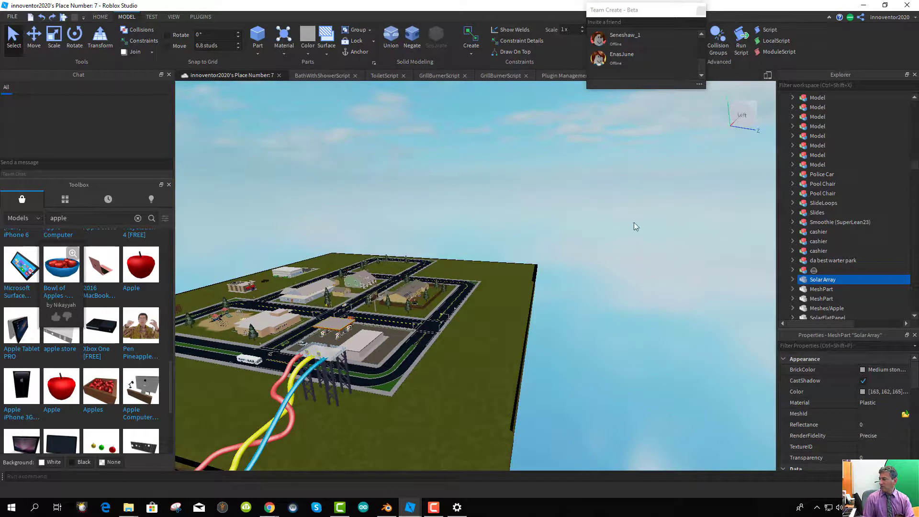
- Load solar panel array as Solar Array's mesh, accepting the resize and declining to move it to the file's location
left_click(904, 414)
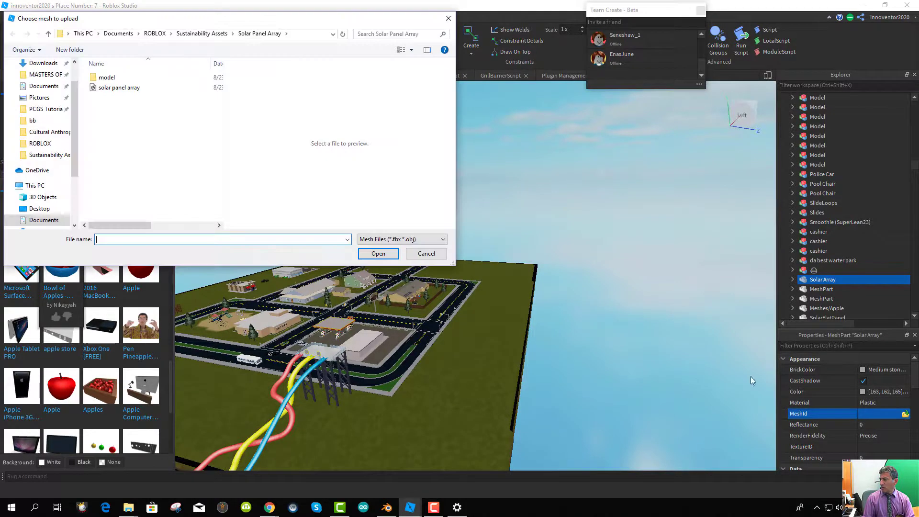
double_click(133, 88)
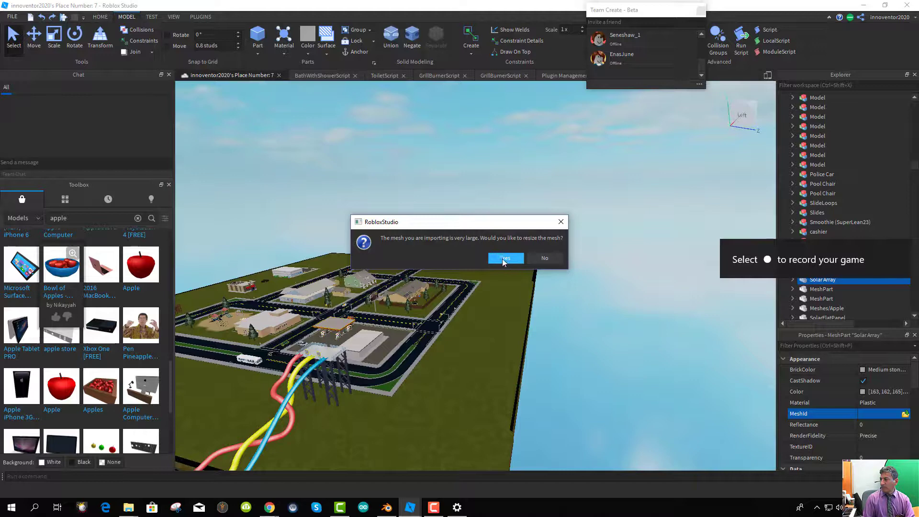
left_click(503, 260)
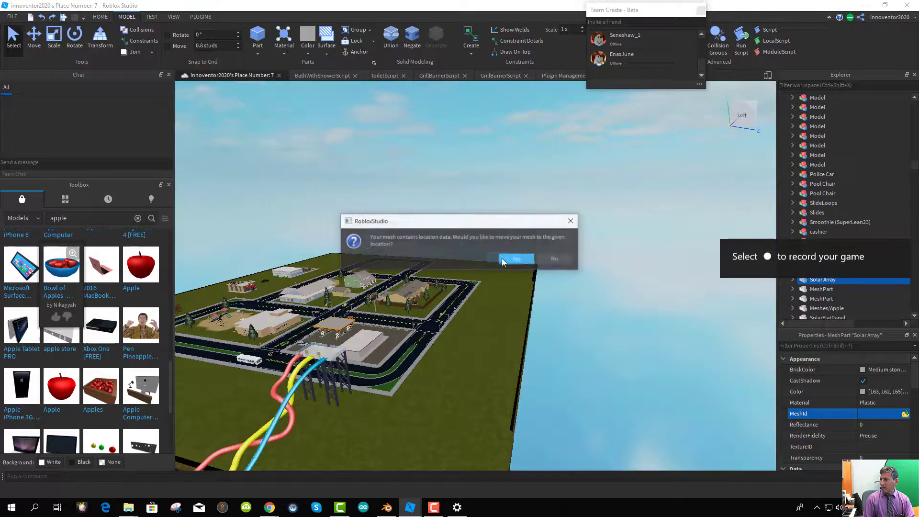
left_click(555, 260)
key("f")
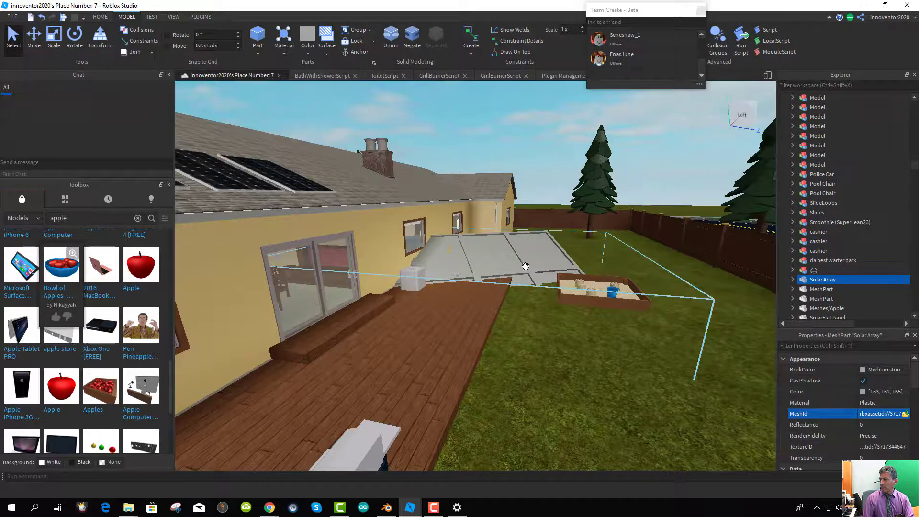
- Raise Solar Array vertically with the Move tool so it stands clear above the deck
left_click(41, 41)
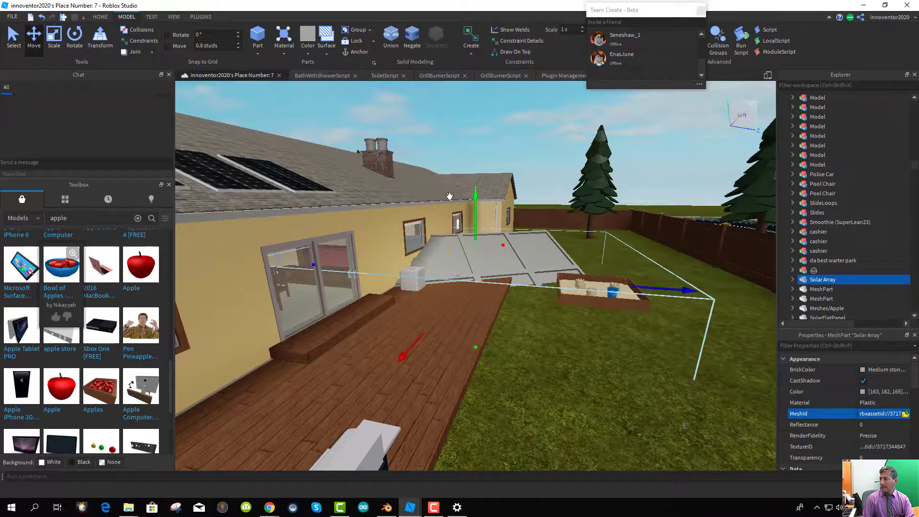
left_click_drag(477, 198, 473, 91)
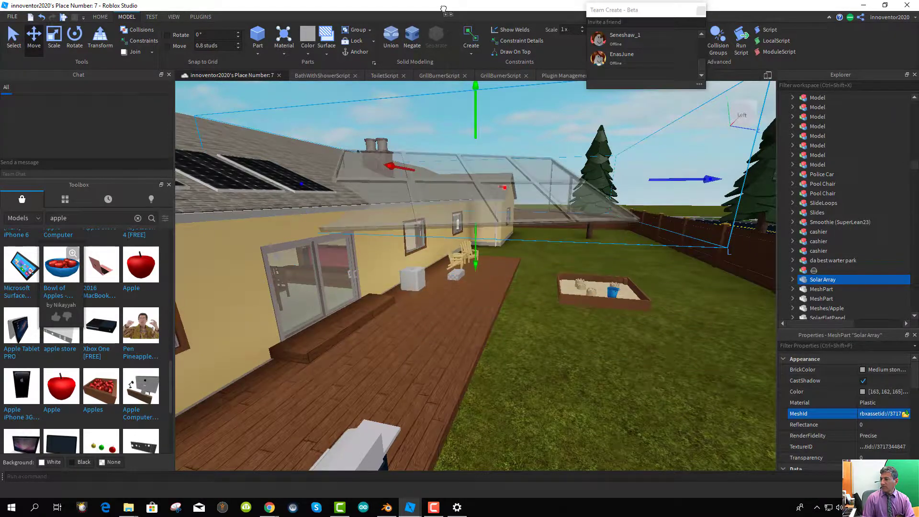
scroll(540, 311, "up", 5)
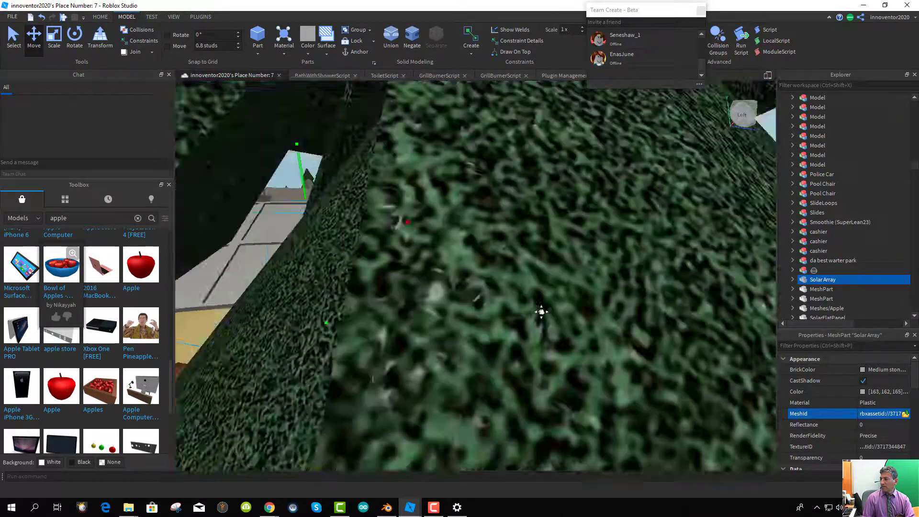
scroll(574, 312, "down", 5)
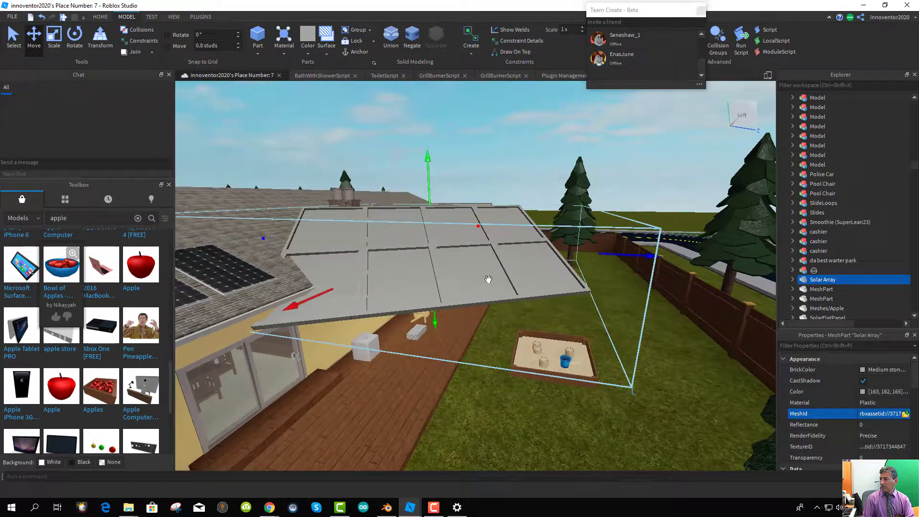
- Raise Solar Array further with the Move tool until it floats well above the house roof
left_click_drag(429, 160, 423, 96)
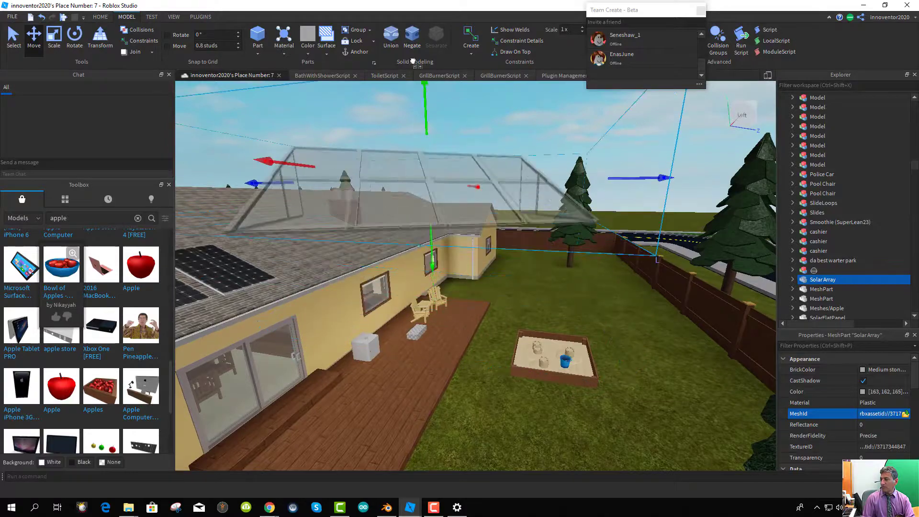
scroll(510, 309, "up", 5)
scroll(507, 291, "down", 5)
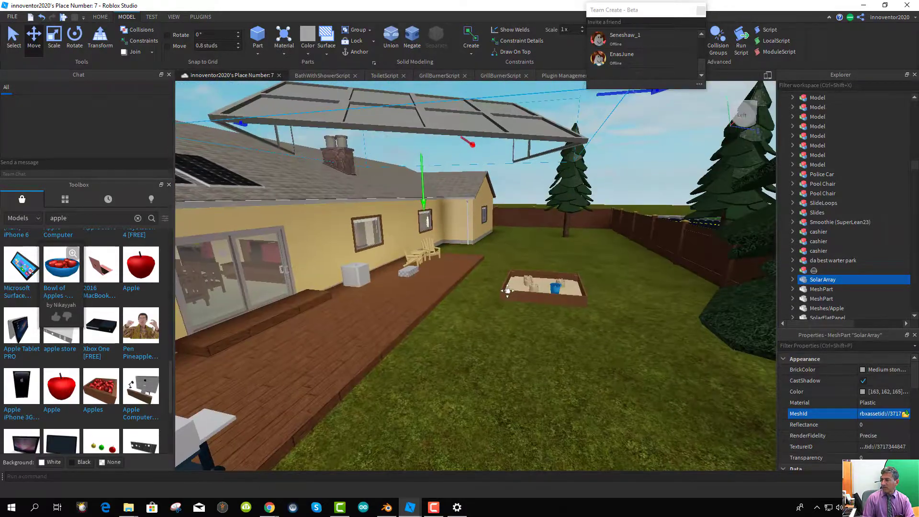
key("f")
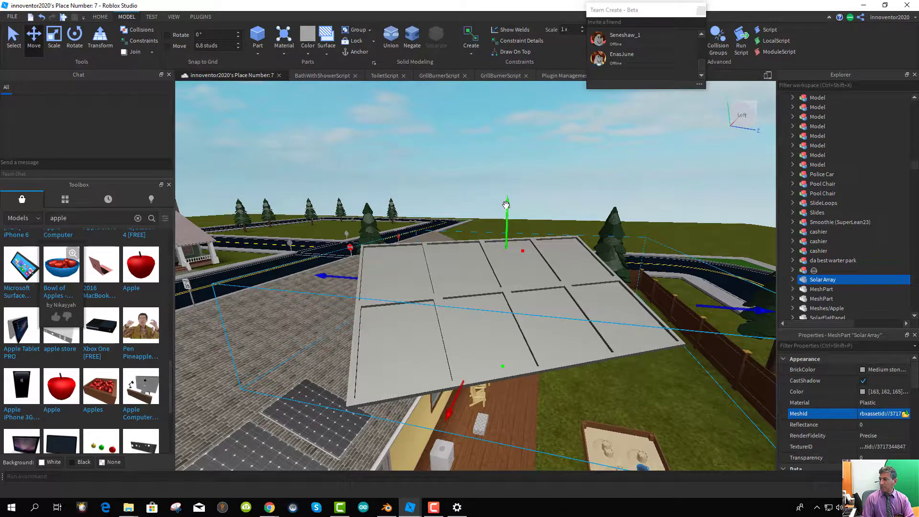
left_click_drag(506, 204, 493, 103)
scroll(512, 282, "up", 2)
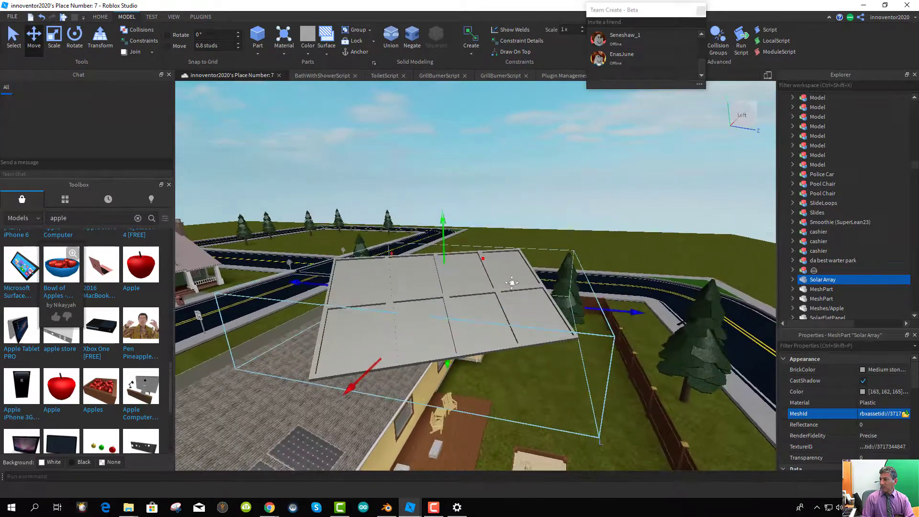
middle_click_drag(511, 282, 287, 345)
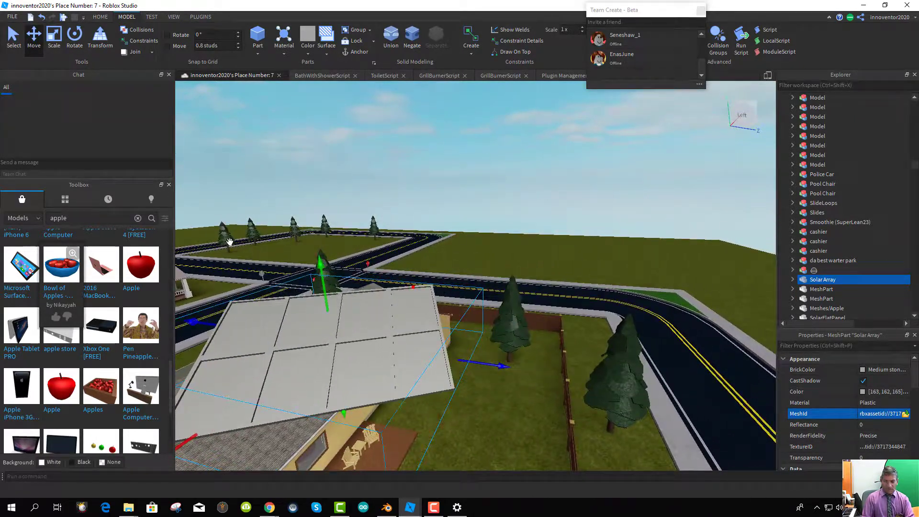
- Rotate Solar Array about a quarter turn around its vertical axis
left_click(79, 40)
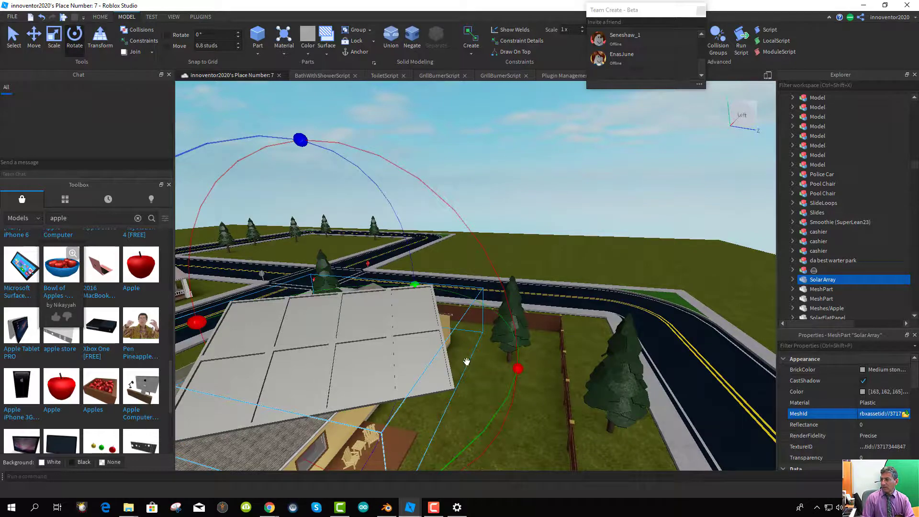
key("f")
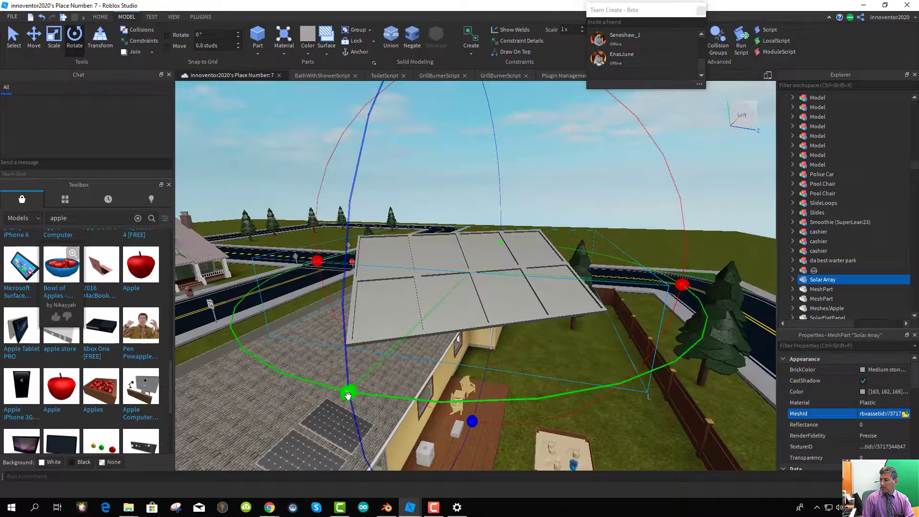
left_click_drag(348, 391, 704, 314)
scroll(458, 348, "down", 5)
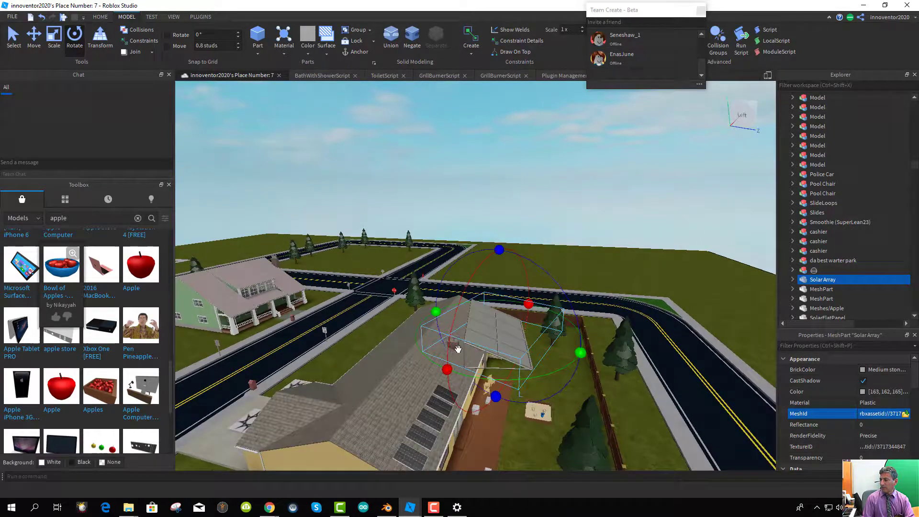
- Move Solar Array off the roof and onto the lawn between the far end of the house and the fence
left_click(34, 41)
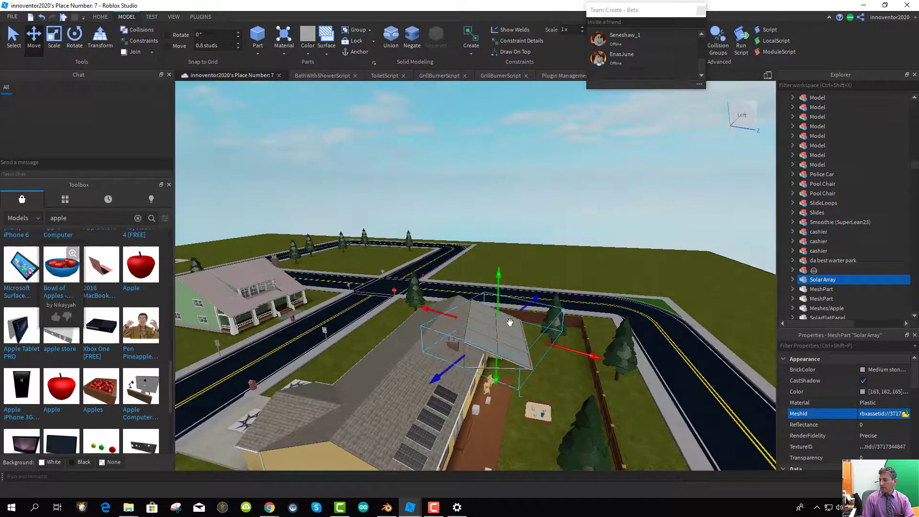
left_click_drag(586, 358, 547, 368)
right_click_drag(548, 368, 260, 410)
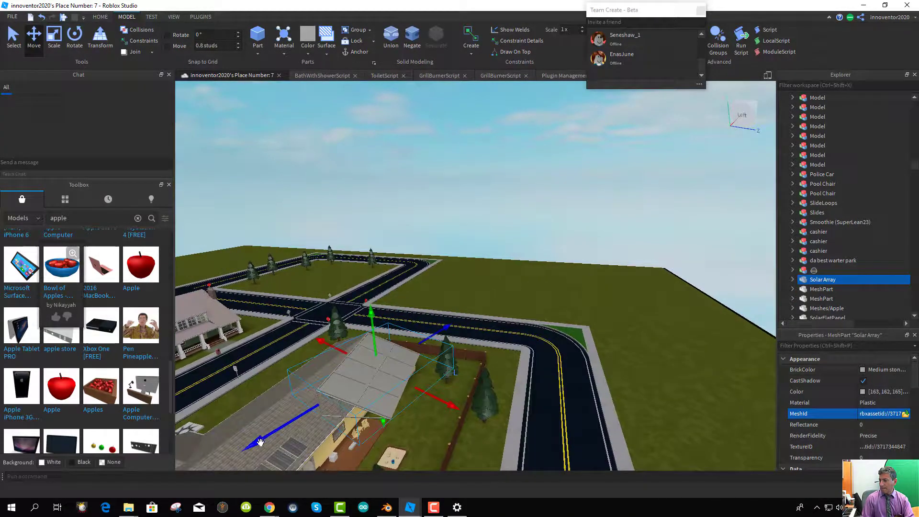
left_click_drag(260, 442, 445, 399)
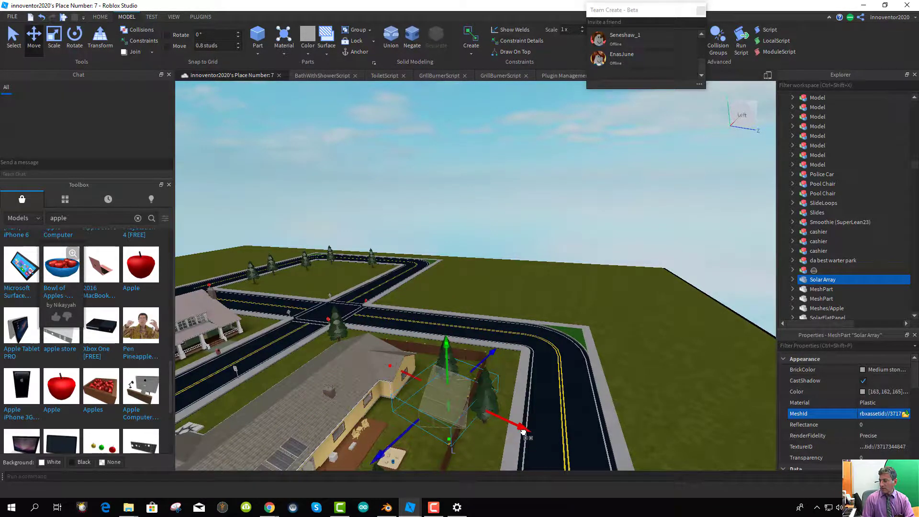
left_click_drag(523, 432, 503, 429)
right_click_drag(503, 430, 409, 429)
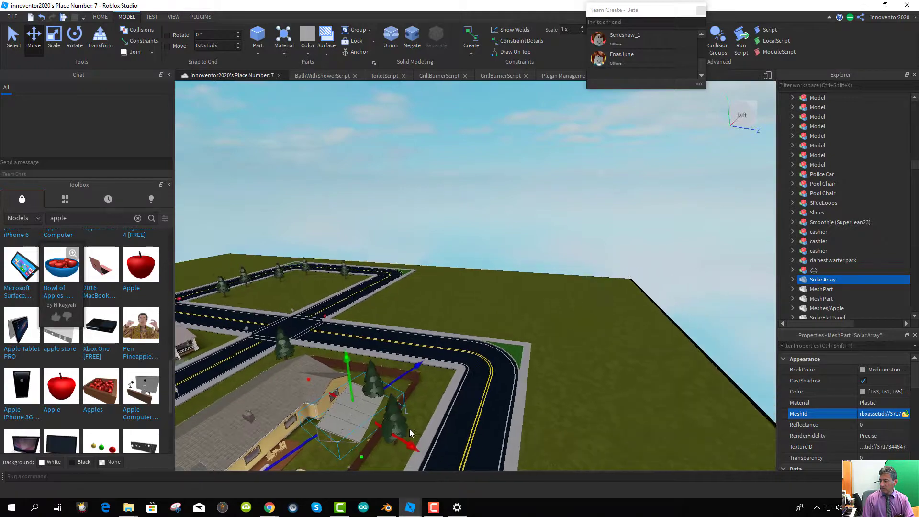
scroll(409, 429, "down", 3)
key("e")
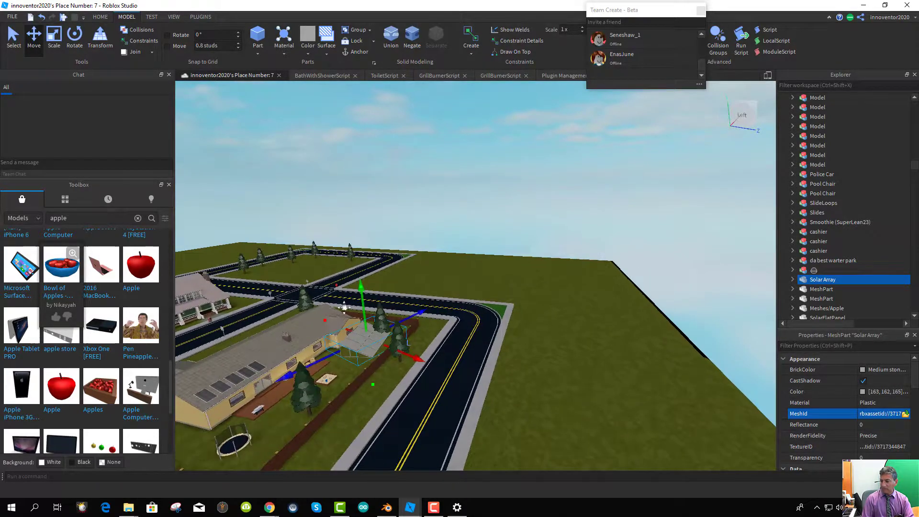
key("f")
right_click_drag(542, 384, 533, 388)
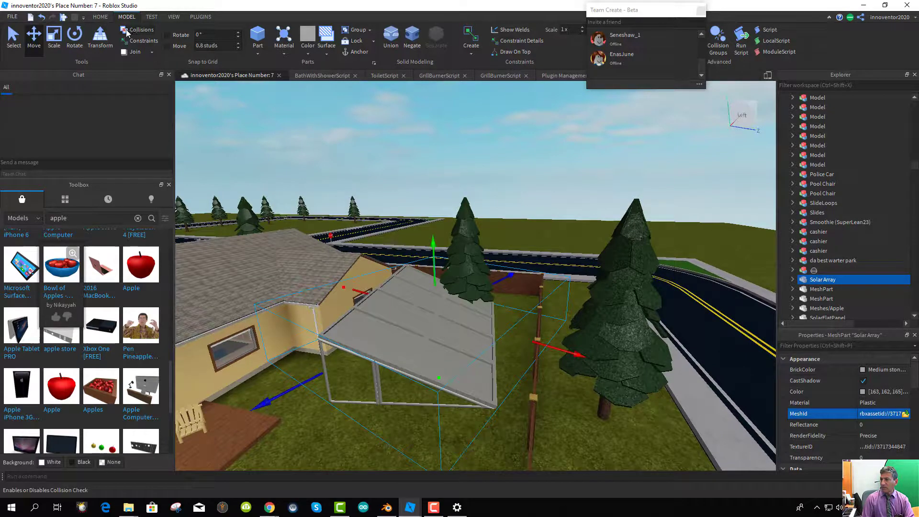
- Scale Solar Array down in length and width until it fits on the lawn beside the house's end window
left_click(52, 38)
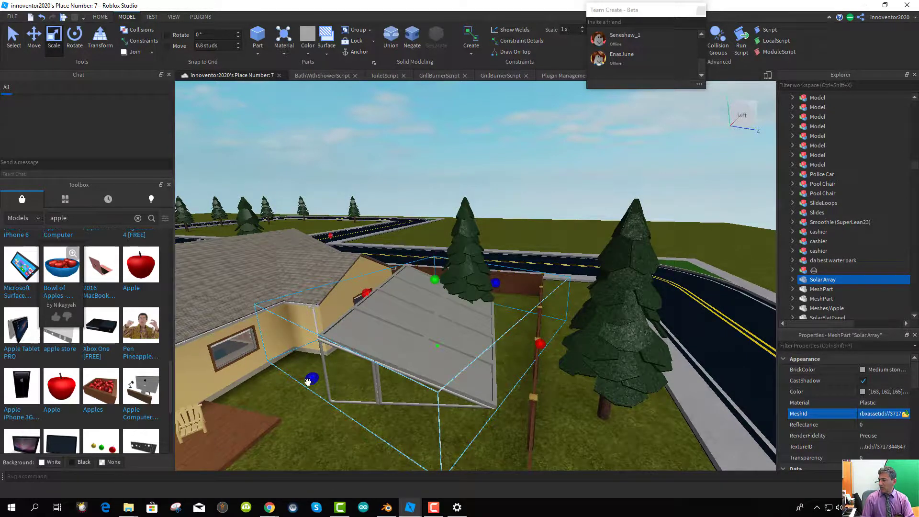
left_click_drag(308, 381, 449, 303)
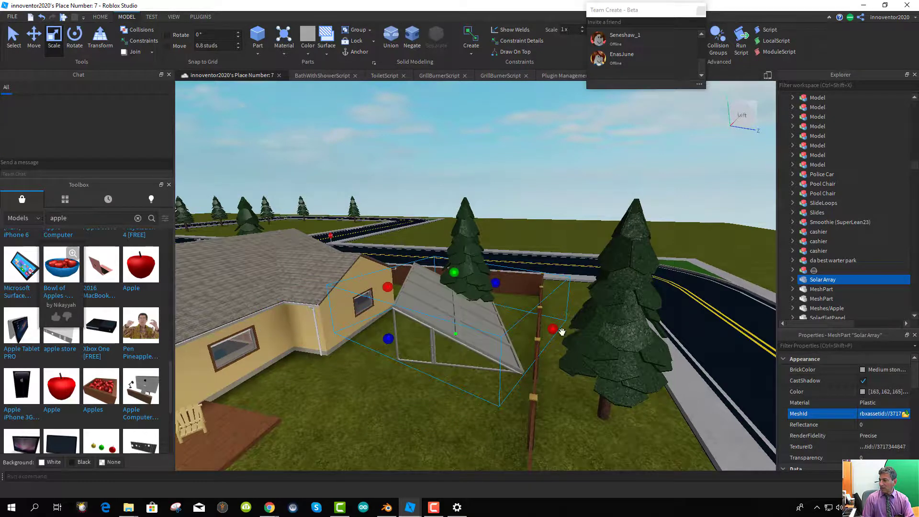
left_click_drag(550, 328, 461, 308)
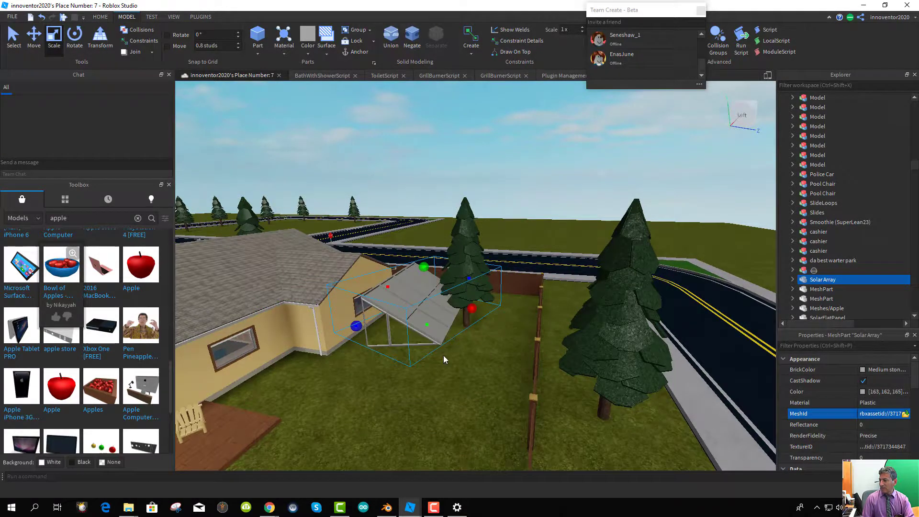
right_click_drag(461, 308, 415, 389)
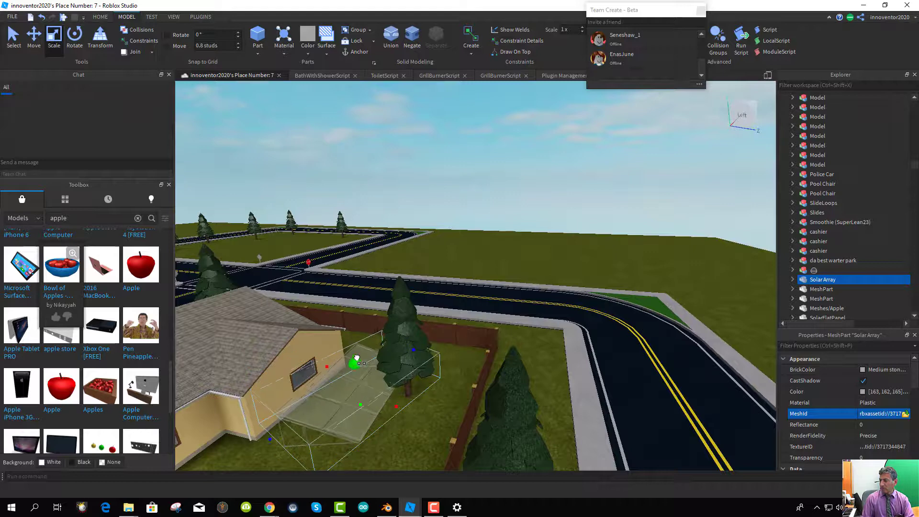
right_click_drag(353, 348, 433, 391)
left_click_drag(242, 454, 371, 405)
left_click_drag(290, 424, 330, 433)
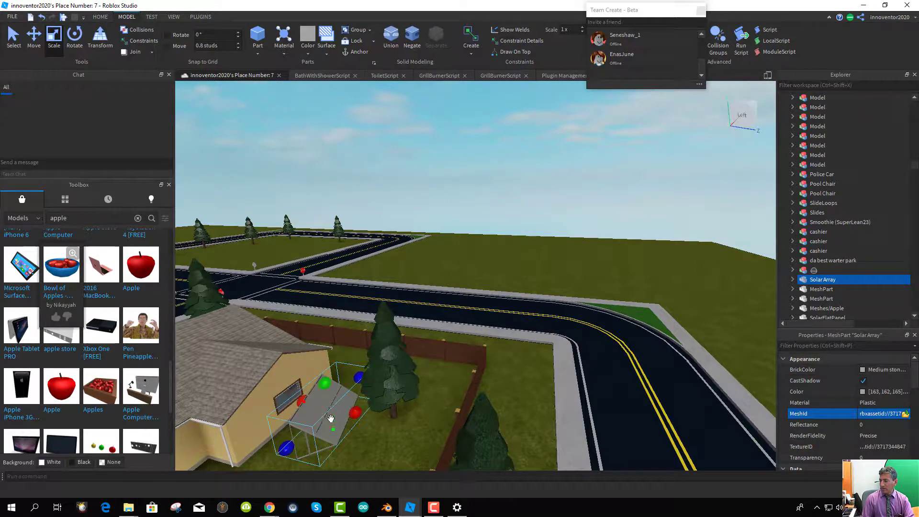
- Shift Solar Array slightly on the lawn, away from the house wall and toward the deck side
scroll(390, 424, "up", 3)
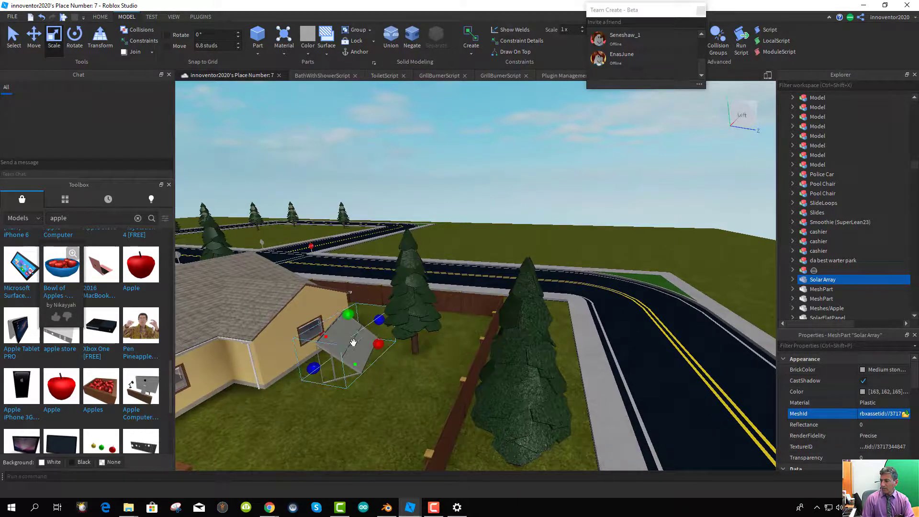
left_click(33, 37)
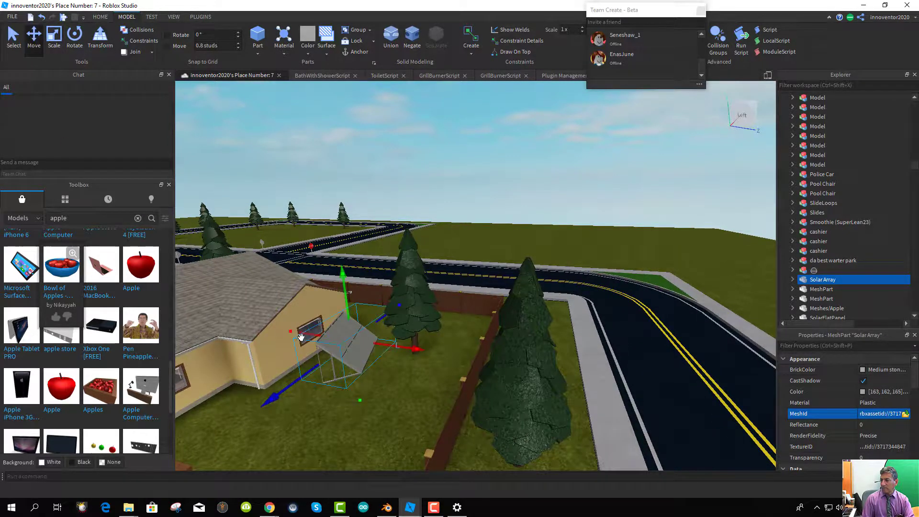
left_click_drag(427, 354, 440, 354)
left_click_drag(292, 402, 240, 445)
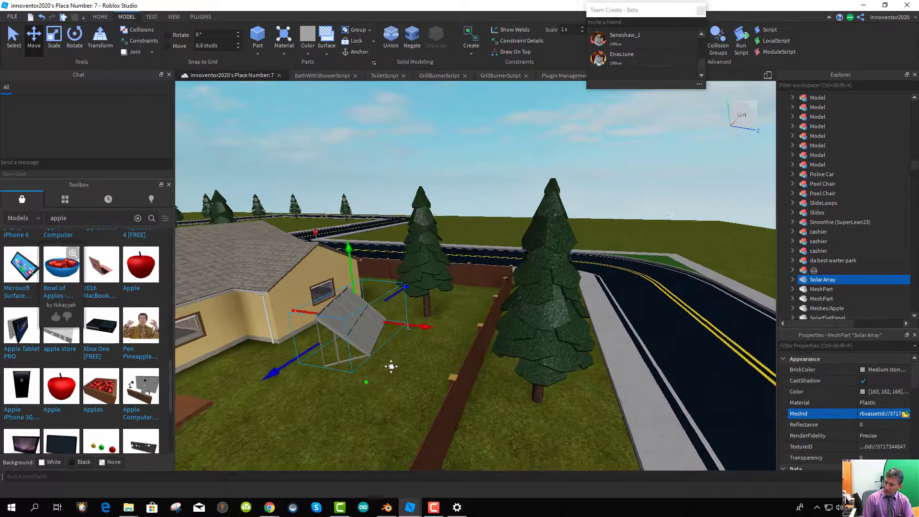
scroll(389, 365, "down", 5)
middle_click_drag(404, 365, 424, 369)
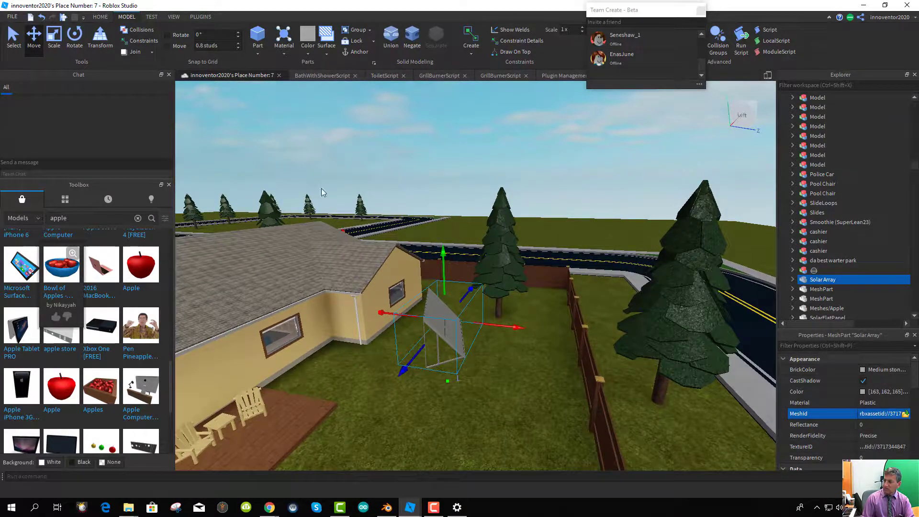
scroll(484, 339, "up", 3)
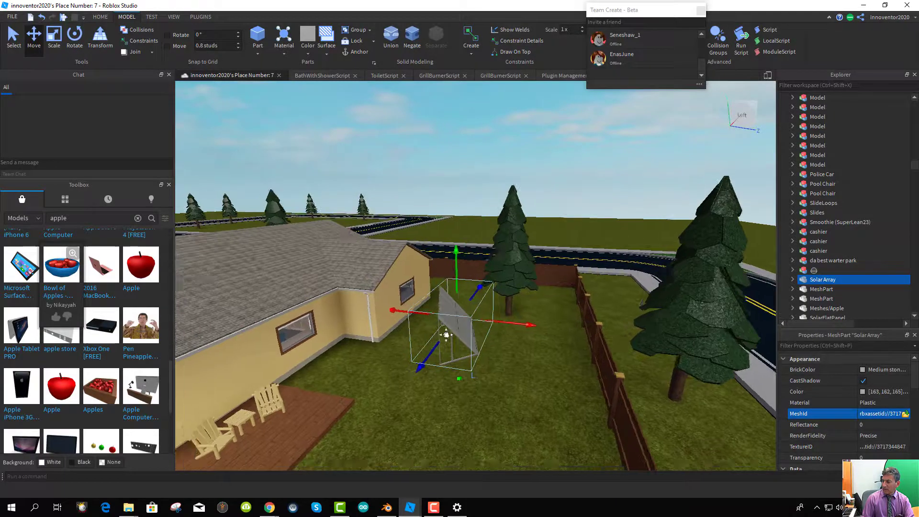
scroll(449, 319, "down", 4)
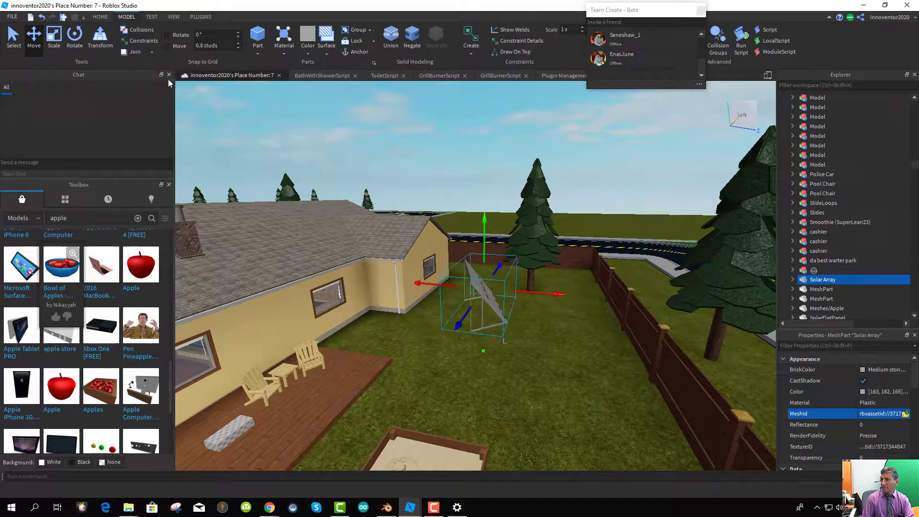
- Rotate Solar Array around several axes so its panels face away from the house and slope down toward the grass
left_click(74, 34)
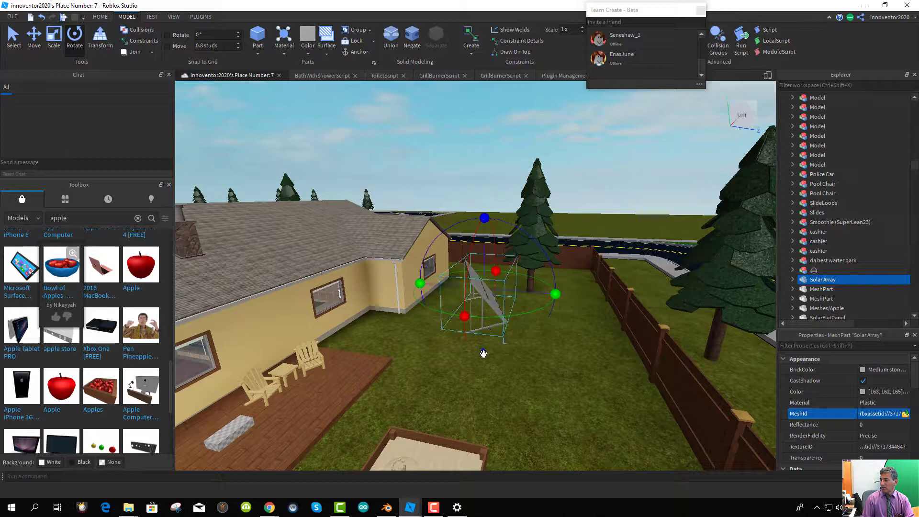
left_click_drag(484, 219, 303, 253)
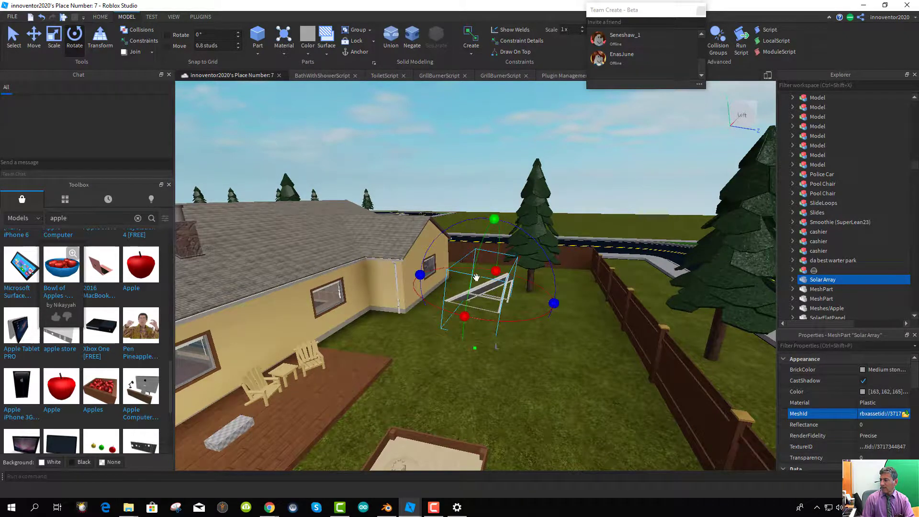
mouse_move(493, 221)
left_mouse_down()
mouse_move(493, 188)
mouse_move(494, 203)
left_mouse_up()
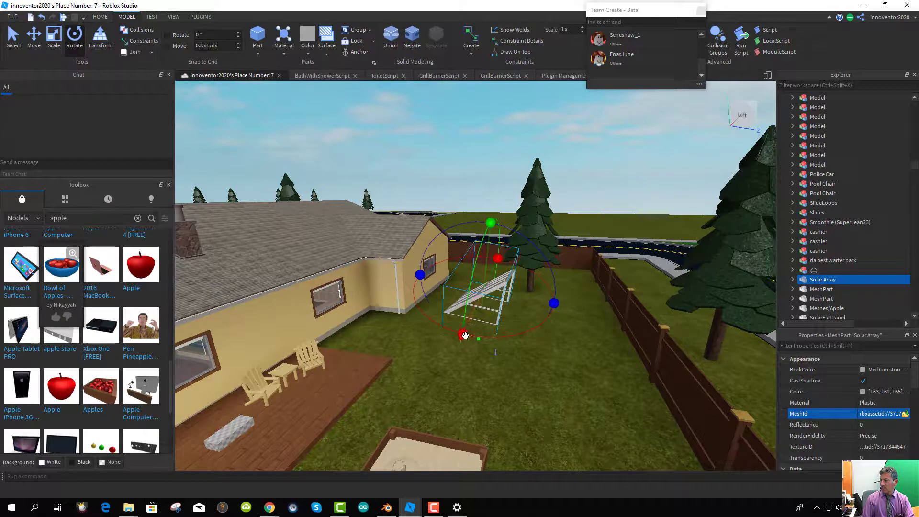
left_click_drag(464, 335, 442, 320)
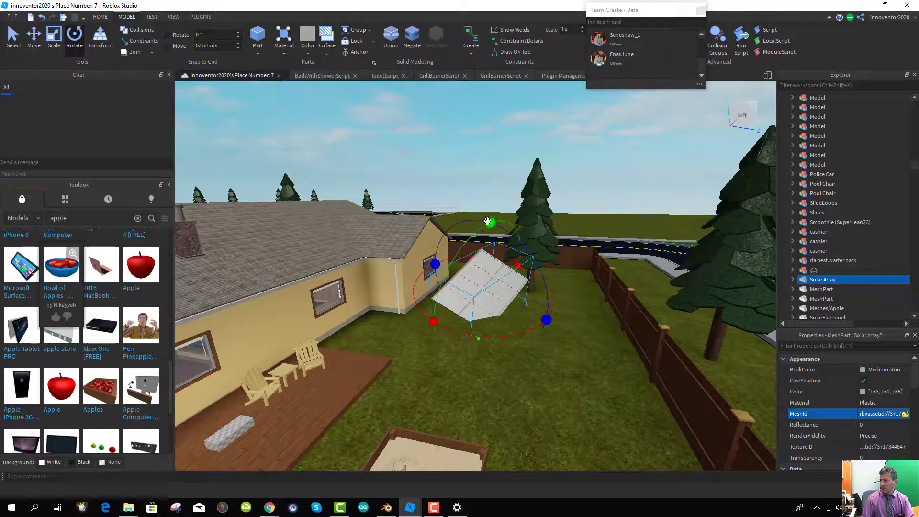
left_click_drag(489, 223, 403, 386)
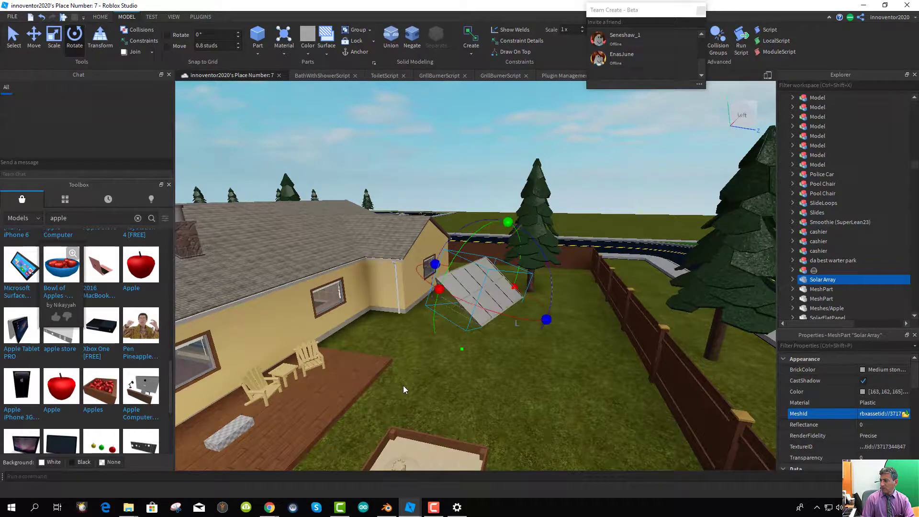
- Adjust Solar Array's tilt with small rotations around two axes so its frame sits more evenly on the lawn
scroll(461, 369, "up", 10)
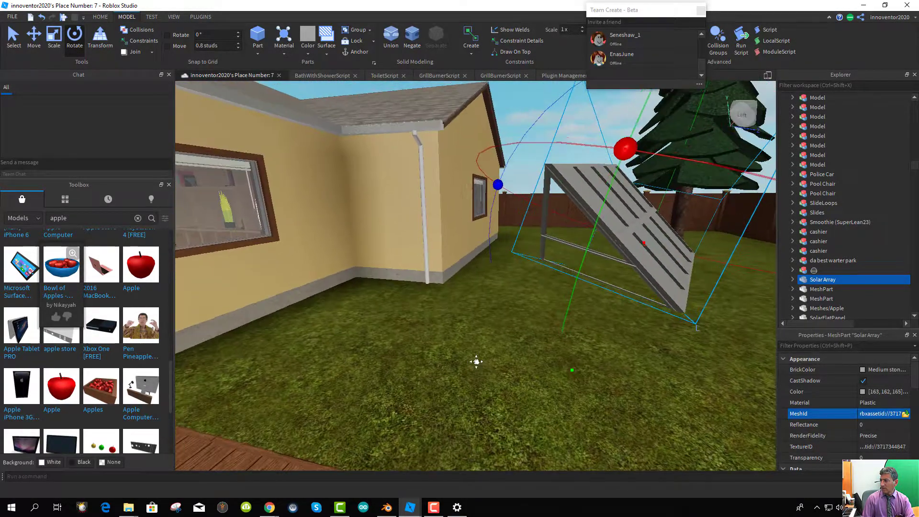
right_click_drag(476, 361, 489, 390)
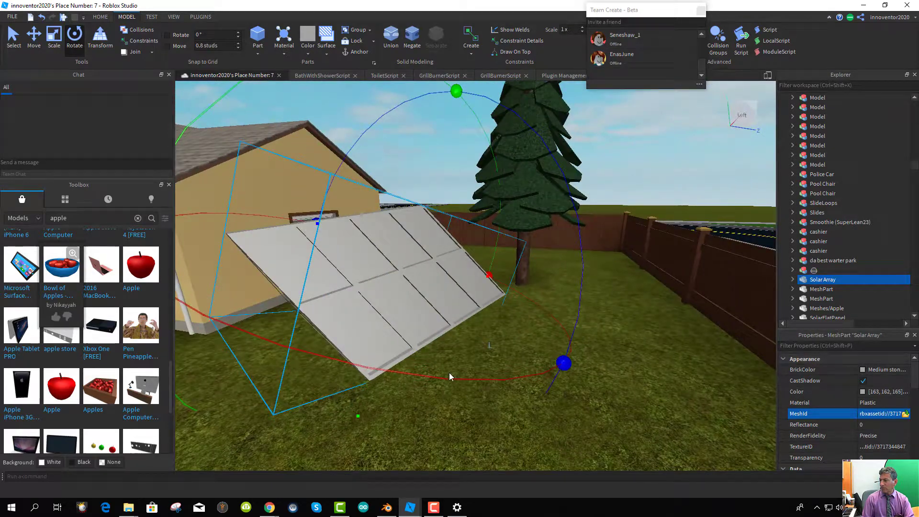
left_click_drag(563, 362, 576, 325)
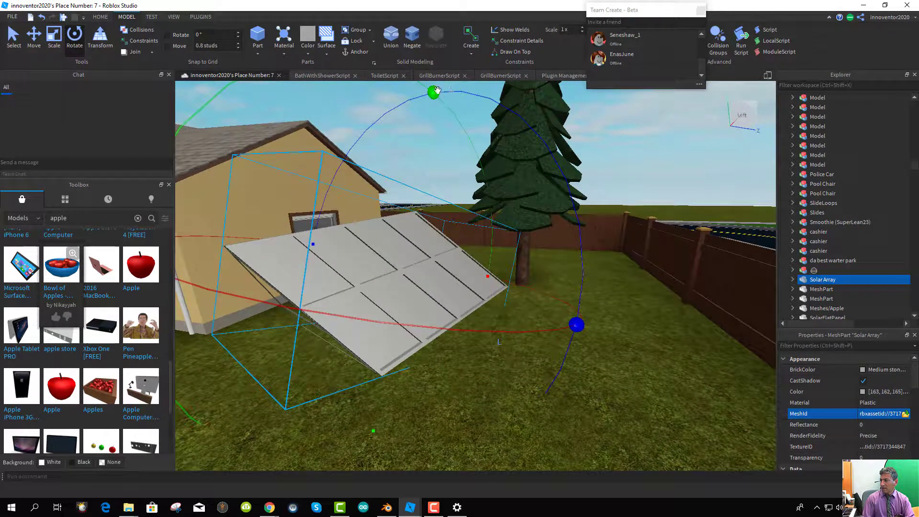
mouse_move(436, 90)
left_mouse_down()
mouse_move(424, 88)
mouse_move(435, 94)
left_mouse_up()
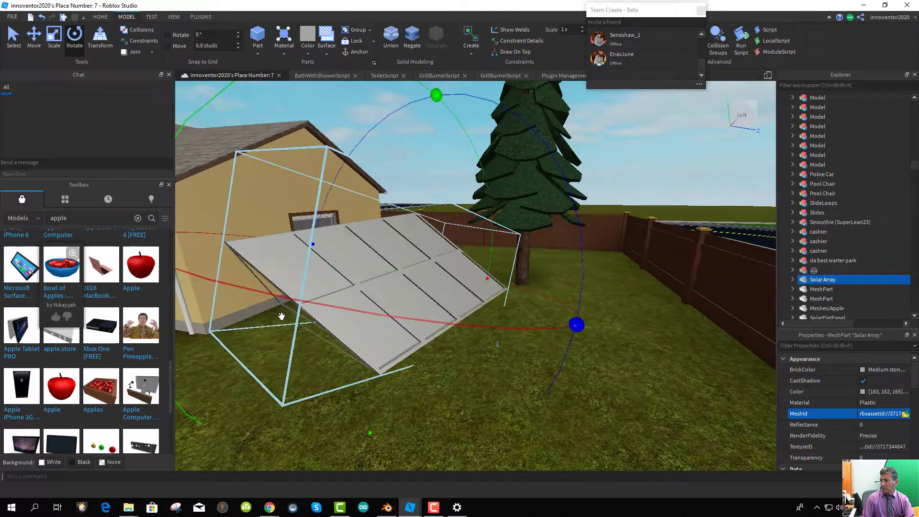
- Rotate Solar Array further so its panels slope down from the house side toward the fence
scroll(281, 316, "down", 5)
left_click_drag(227, 292, 285, 314)
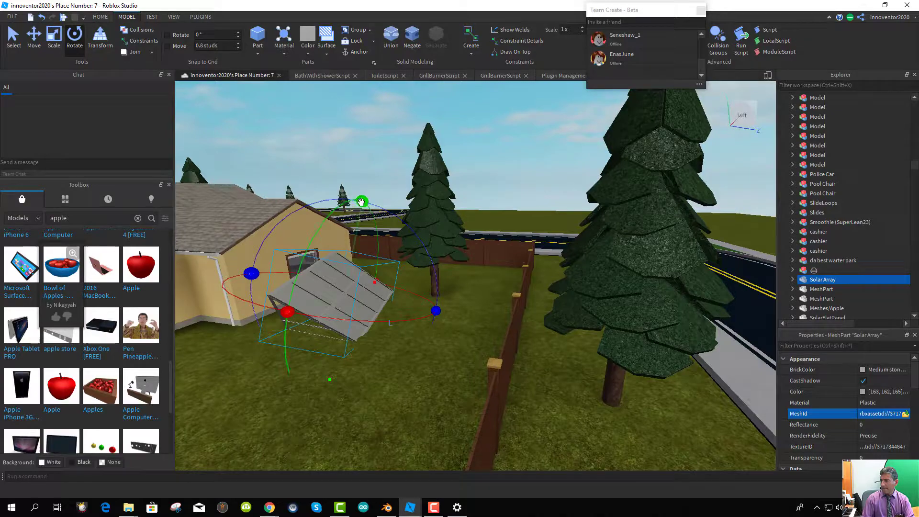
left_click_drag(361, 202, 332, 341)
scroll(340, 352, "up", 5)
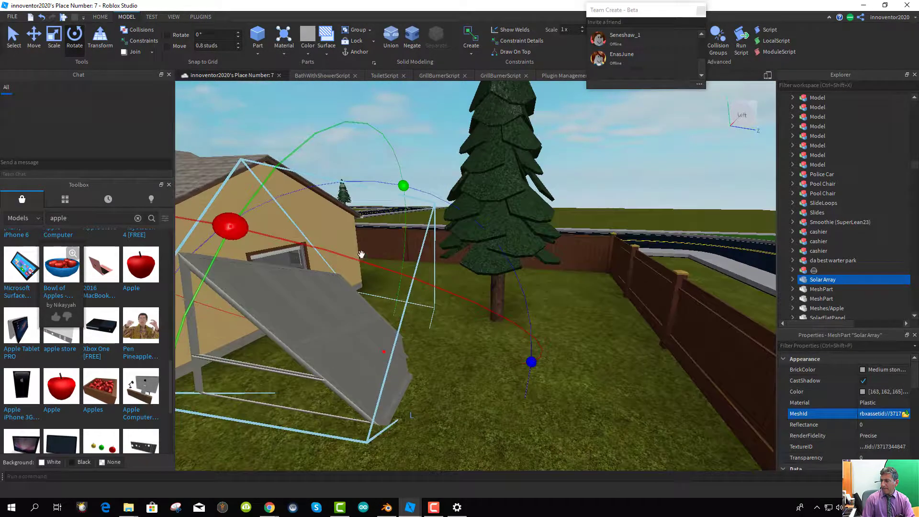
left_click_drag(404, 185, 378, 207)
scroll(423, 389, "down", 10)
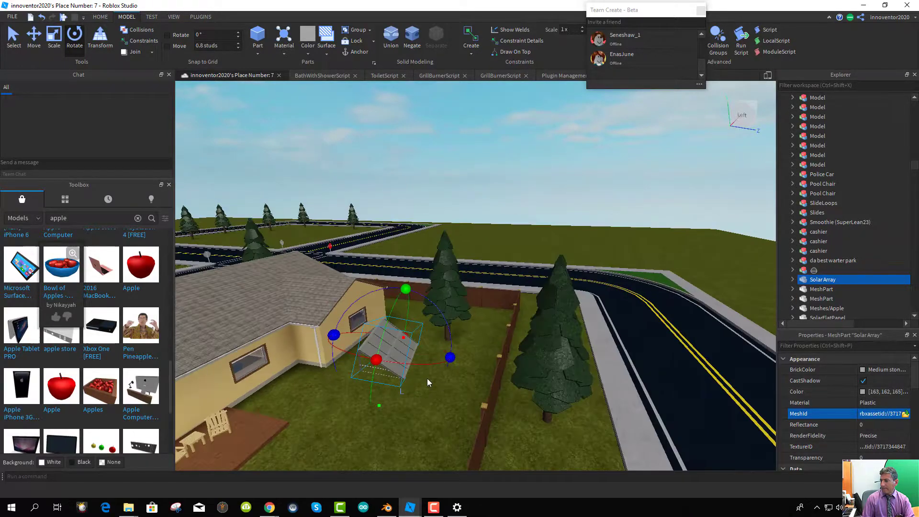
- Scale Solar Array down to a smaller, more compact size on the lawn near the house's end window
left_click(58, 36)
left_click_drag(392, 360, 397, 321)
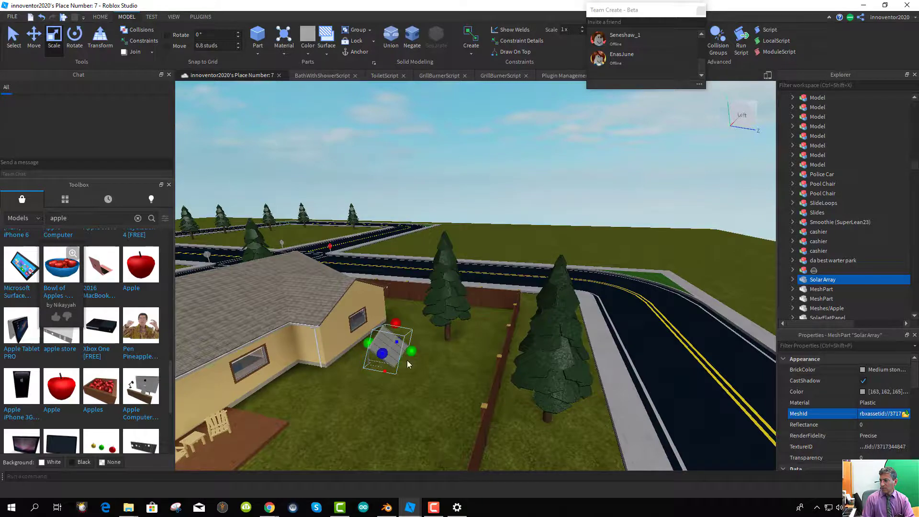
left_click_drag(411, 352, 412, 354)
- Move Solar Array along the lawn to the inner corner of the house beside the end of the deck
right_click_drag(385, 397, 400, 437)
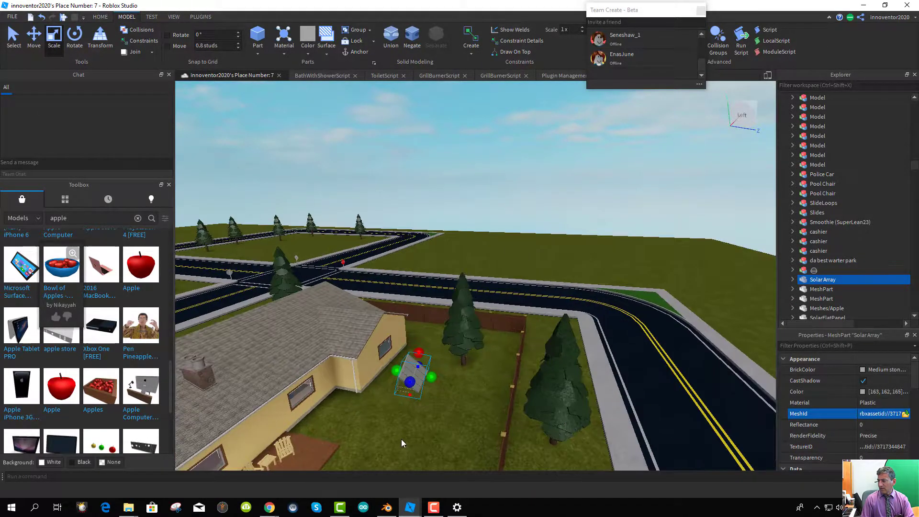
left_click(415, 411)
left_click_drag(418, 375, 363, 420)
key("q")
key("a")
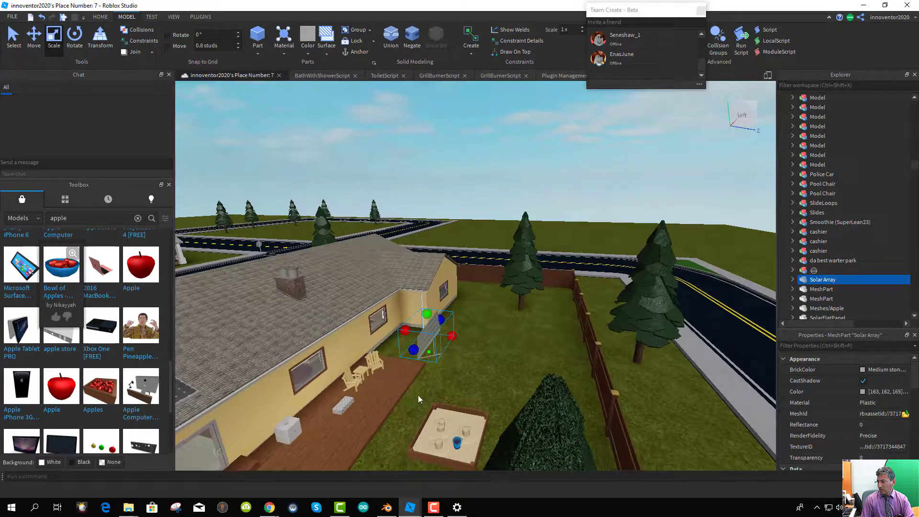
key("e")
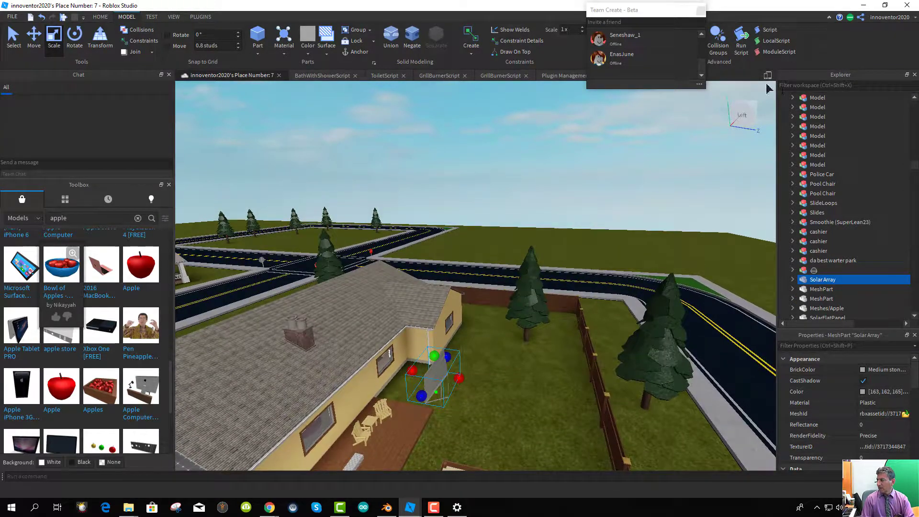
left_click(740, 111)
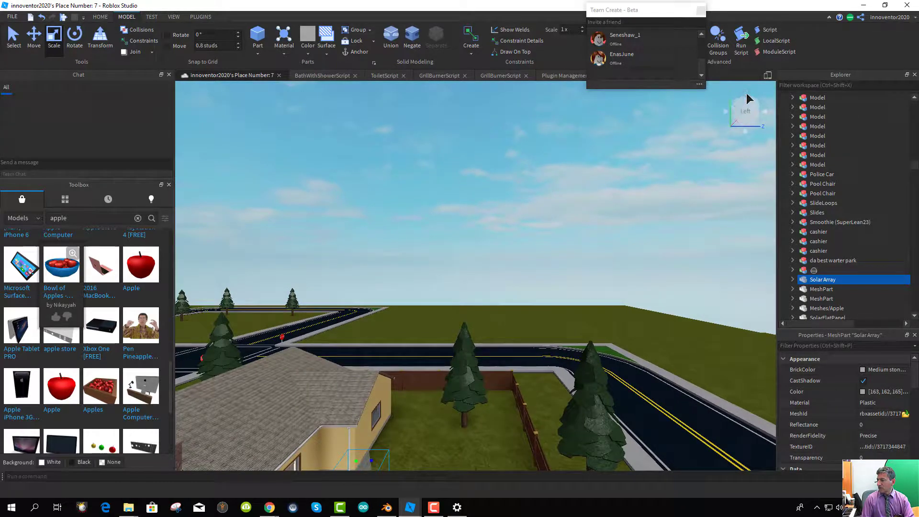
- Rotate the solar array beside the deck so its panels line up with the house's back wall
left_click(749, 99)
key("e")
key("a")
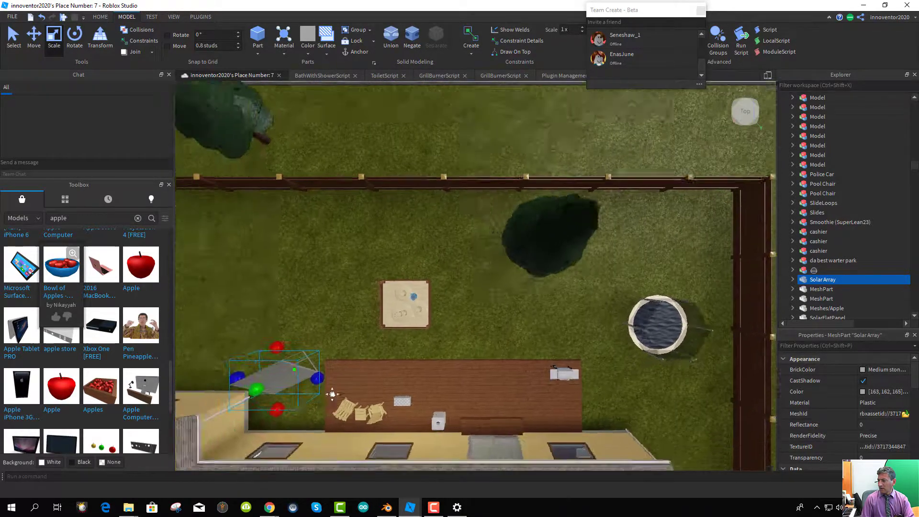
key("a")
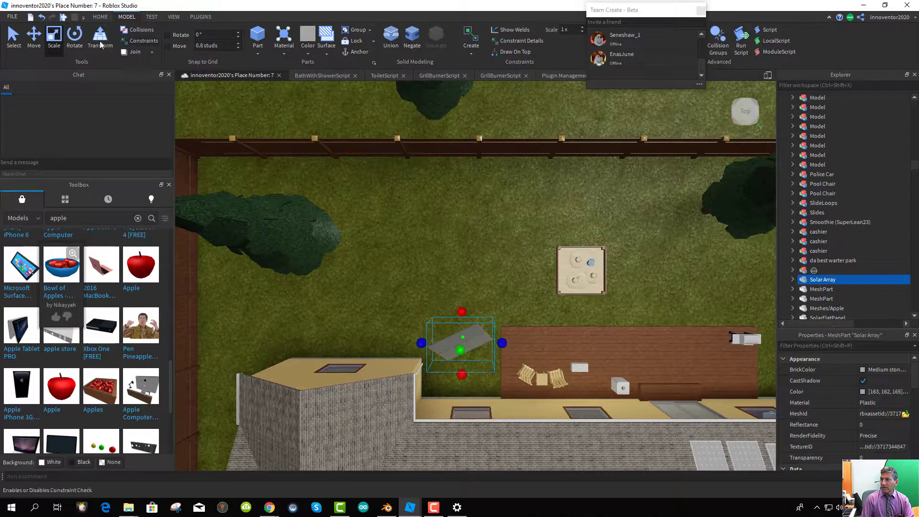
left_click(70, 41)
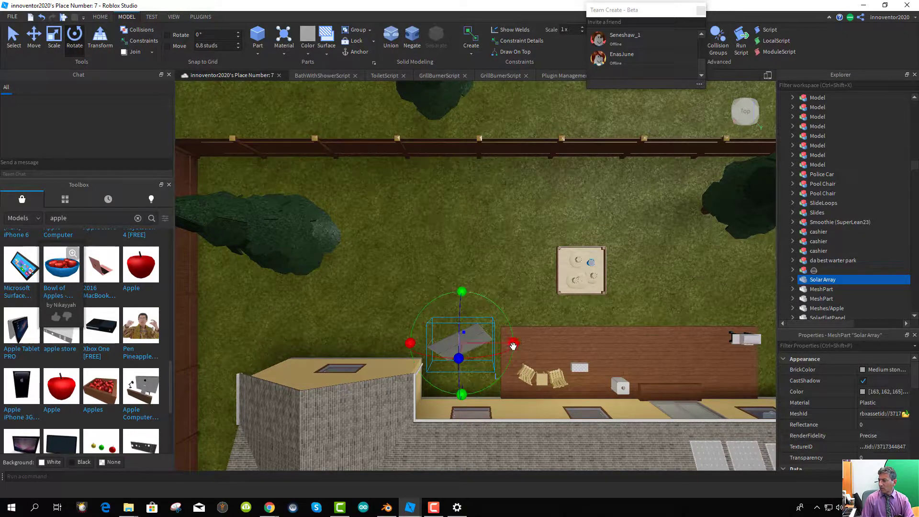
left_click_drag(462, 395, 479, 293)
right_click_drag(480, 293, 529, 407)
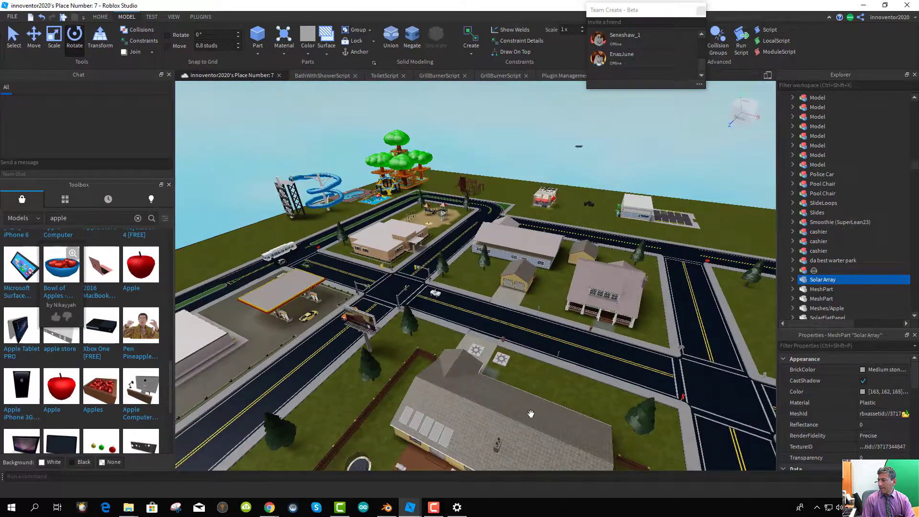
scroll(528, 382, "up", 6)
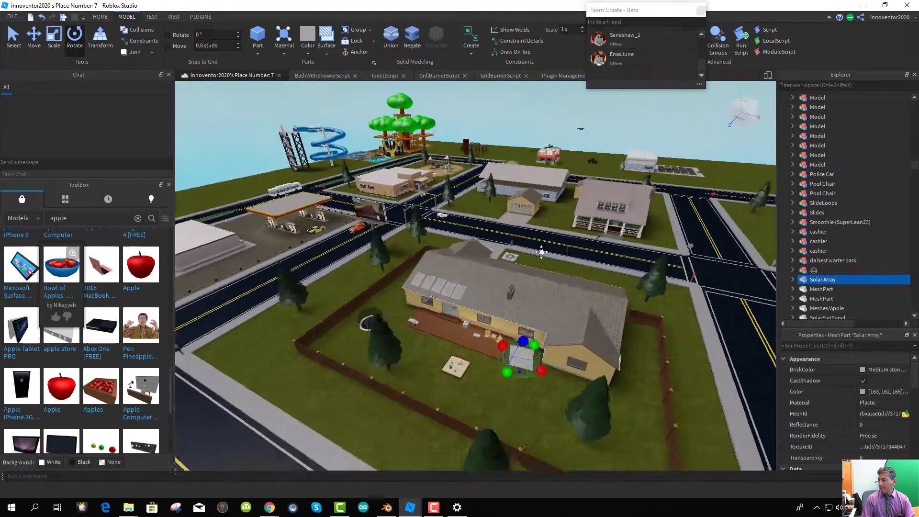
scroll(545, 326, "up", 10)
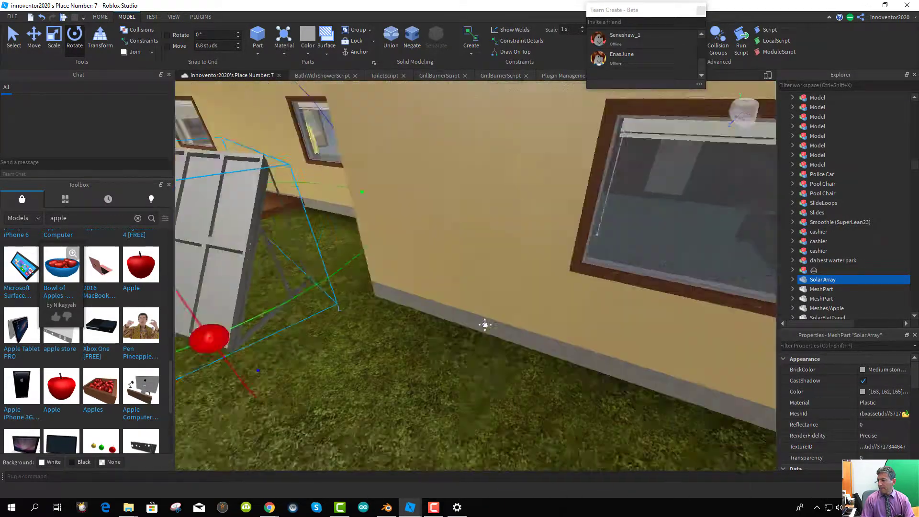
key("f")
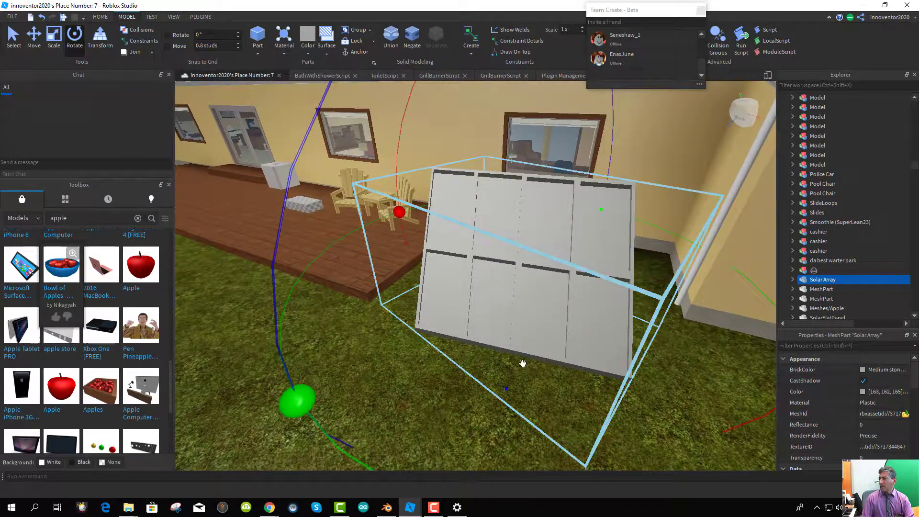
right_click_drag(521, 364, 528, 354)
scroll(528, 354, "down", 10)
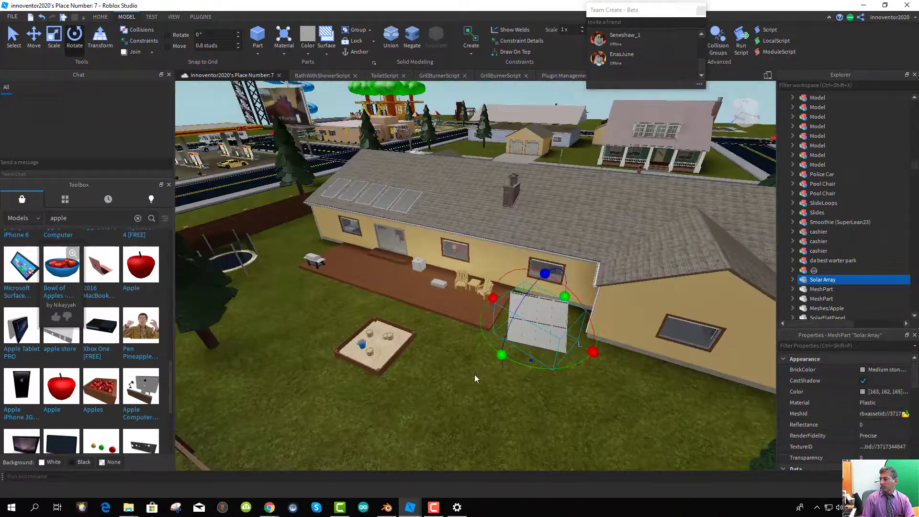
- Select the unassigned mesh part on the deck in front of the chairs and rename it IBCLid
key("a")
left_click(455, 300)
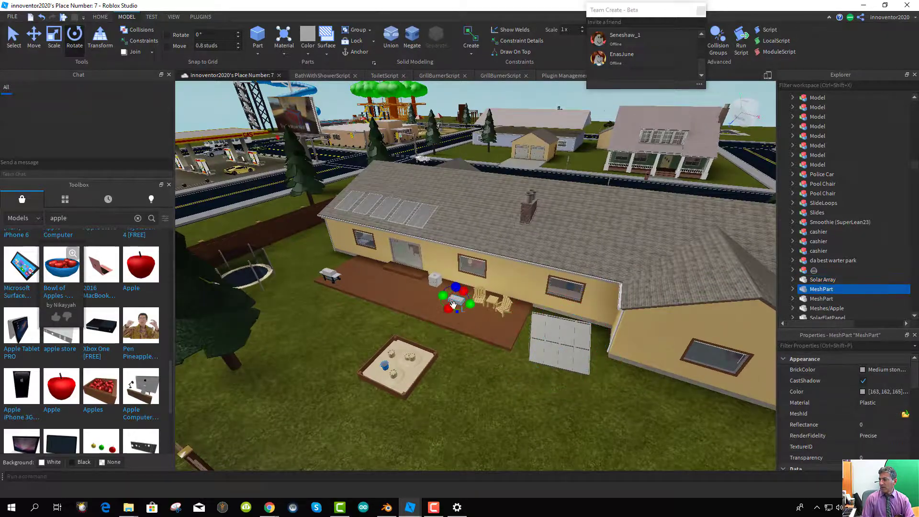
key("a")
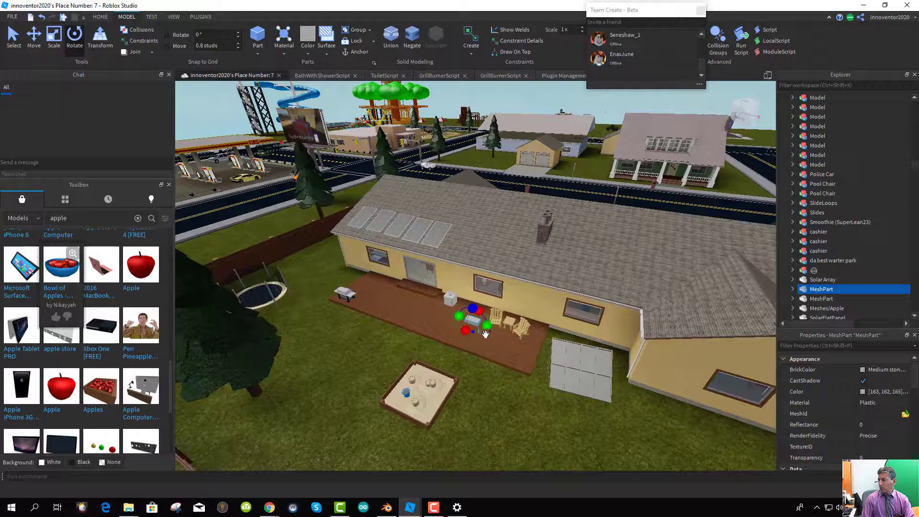
mouse_move(812, 292)
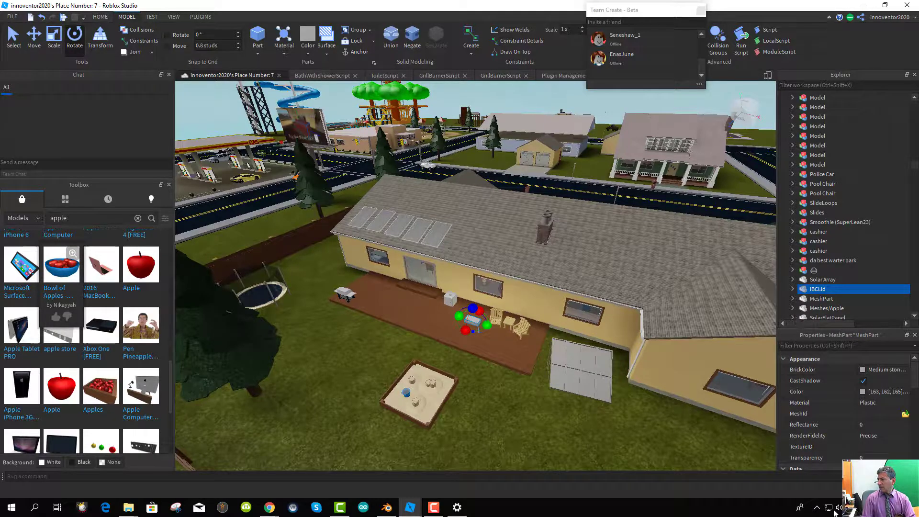
- Load the IBCLid mesh file from the Sustainability Assets folder into the part, declining its stored location
left_click(904, 414)
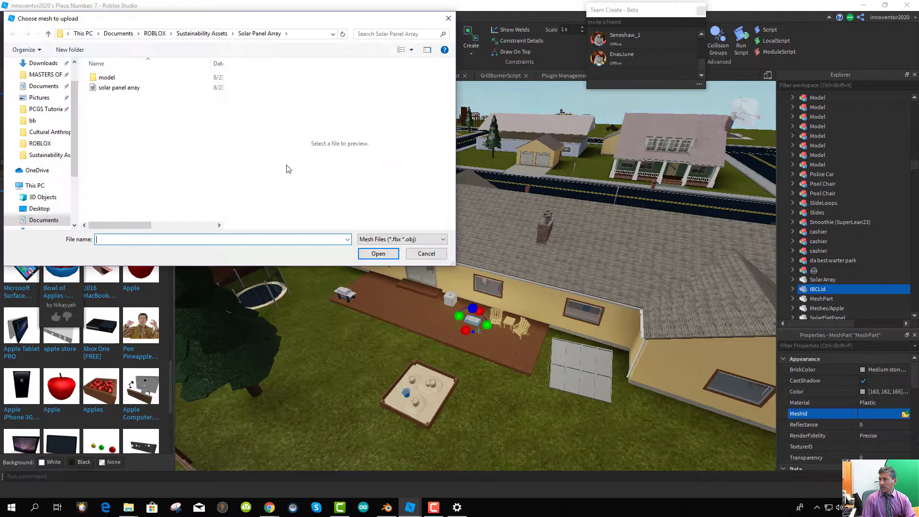
left_click(189, 37)
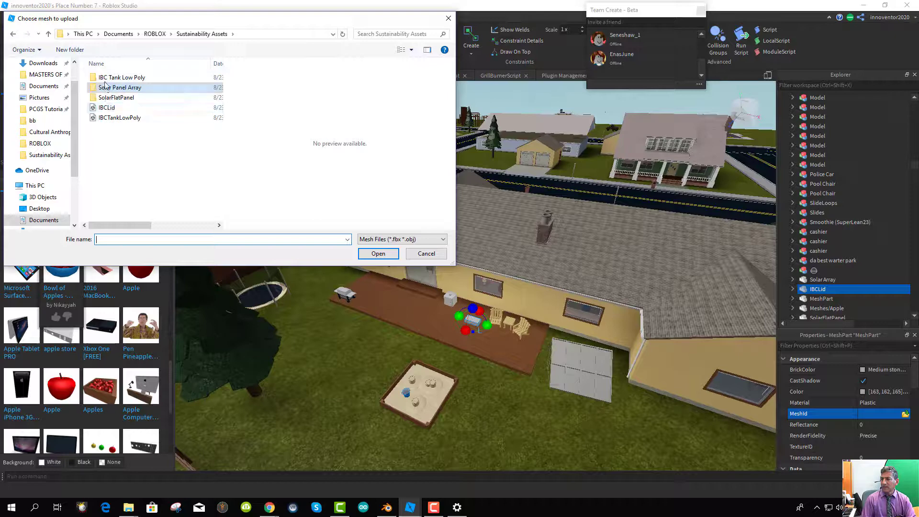
left_click(104, 108)
left_click(378, 253)
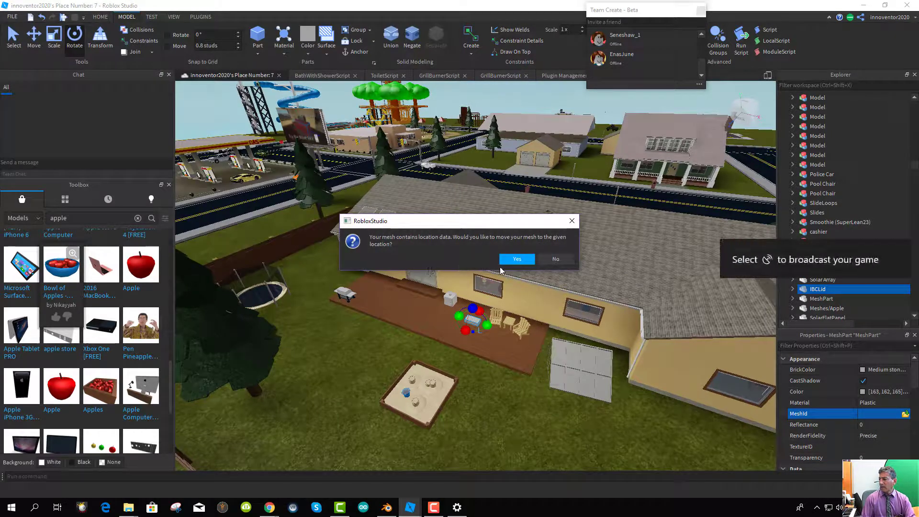
left_click(555, 259)
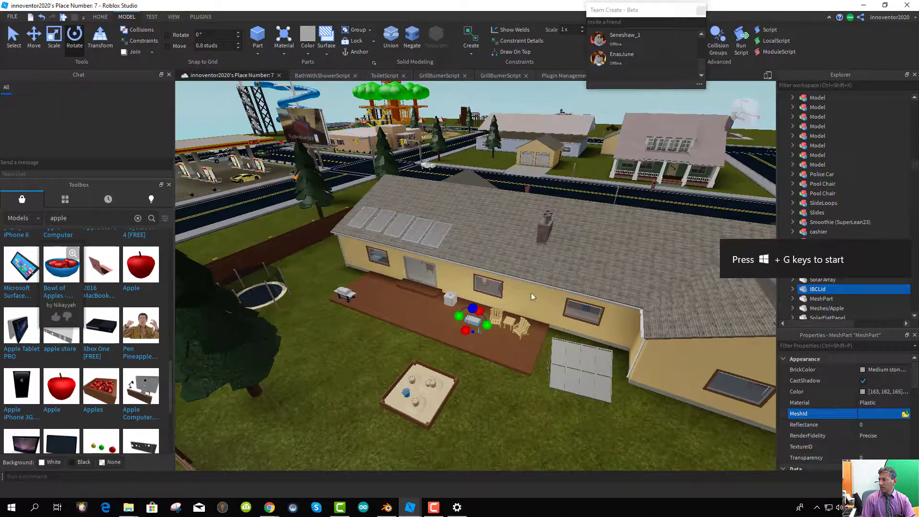
- Focus on the imported lid, undo the last two changes and reselect IBCLid near the water tank
key("f")
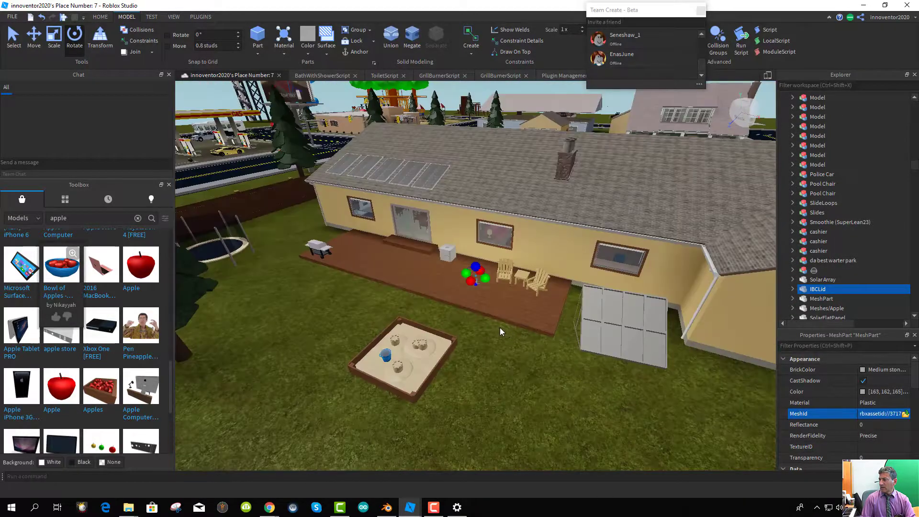
key("f")
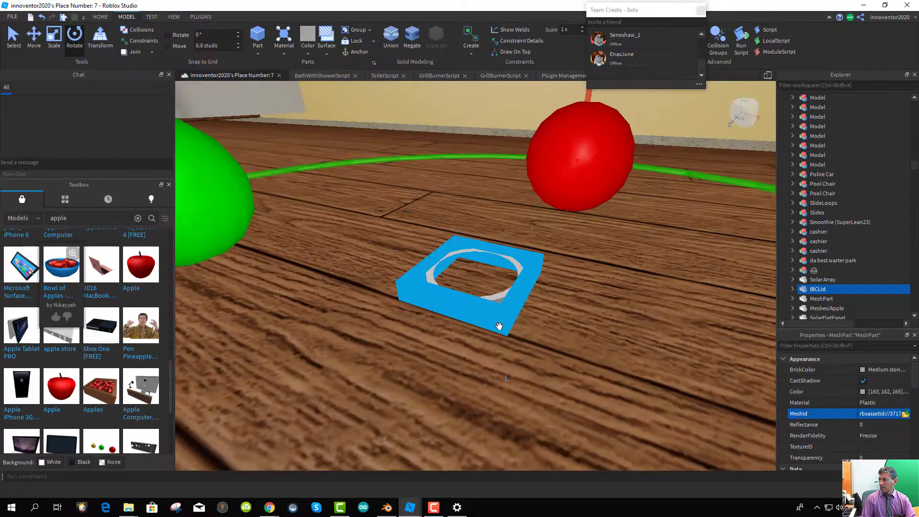
key("ctrl+z")
key("ctrl+z")
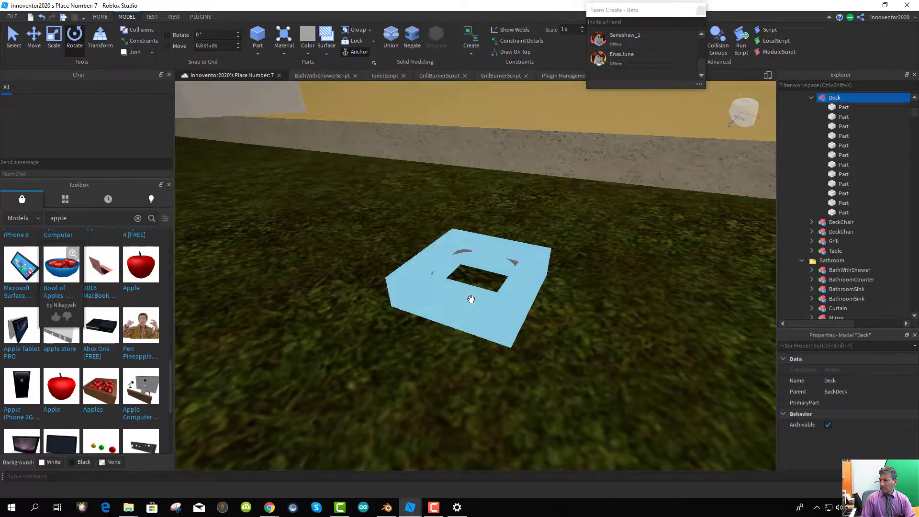
left_click_drag(472, 303, 330, 180)
scroll(329, 244, "up", 5)
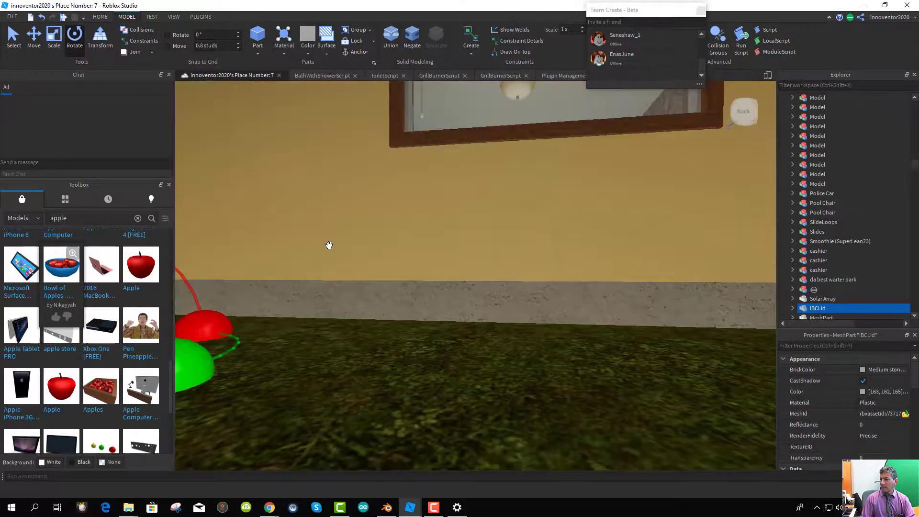
scroll(347, 263, "down", 10)
scroll(367, 271, "up", 5)
scroll(367, 270, "down", 5)
scroll(407, 349, "up", 3)
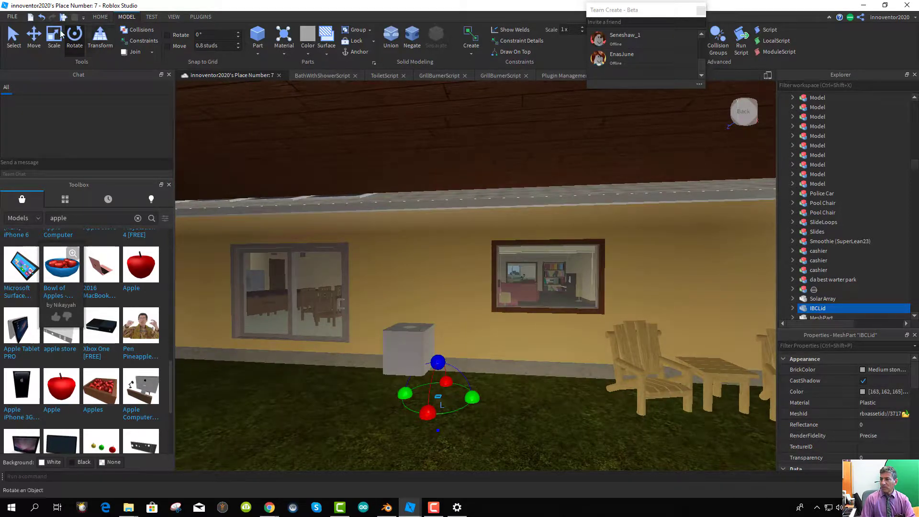
- Move the IBCLid mesh onto the round opening at the centre of the tank's top
left_click(37, 39)
left_click_drag(441, 344, 464, 285)
left_click_drag(496, 318, 464, 317)
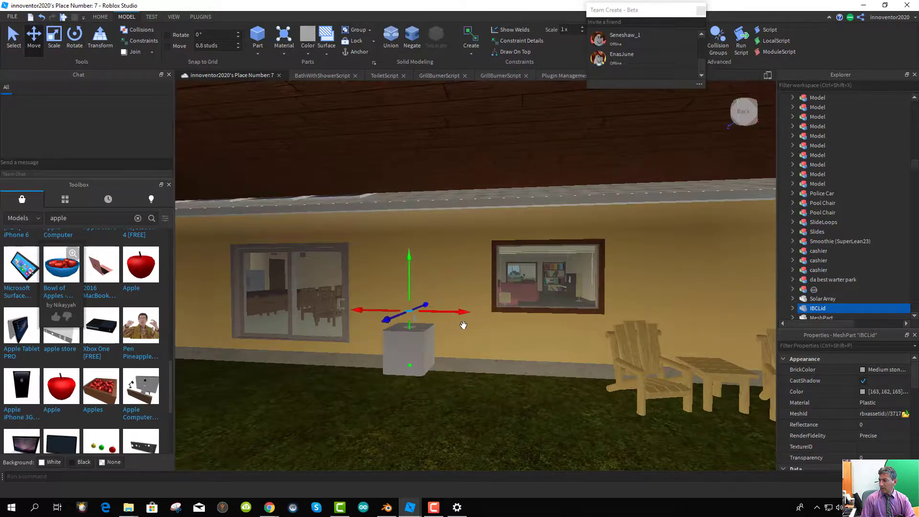
scroll(459, 367, "up", 5)
scroll(452, 402, "down", 5)
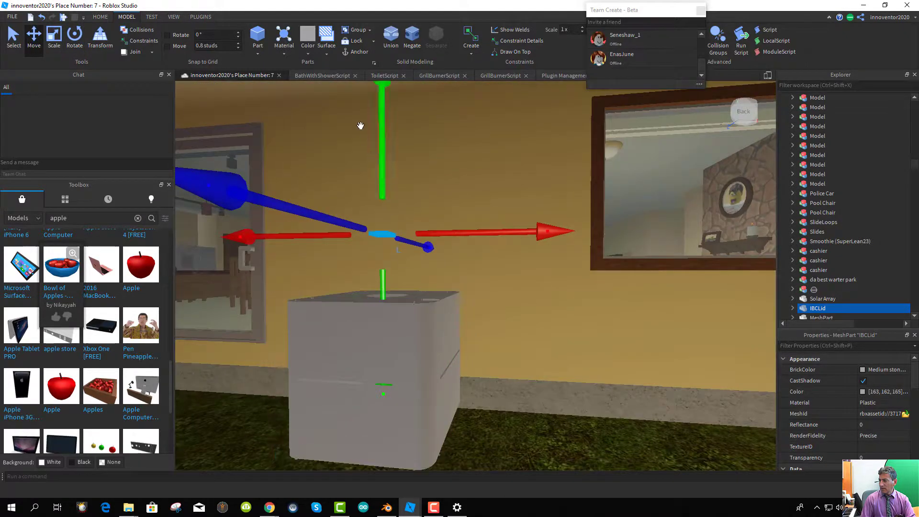
left_click_drag(383, 88, 488, 352)
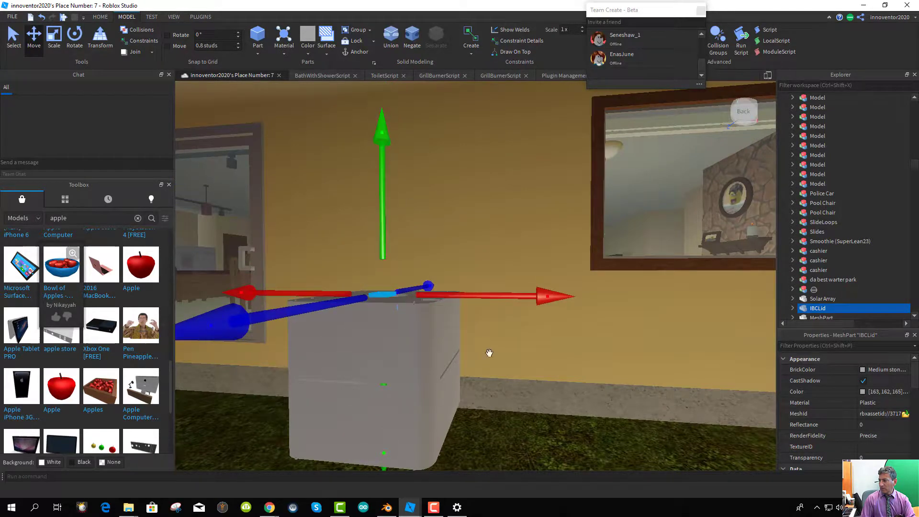
scroll(488, 353, "up", 3)
left_click_drag(457, 382, 462, 373)
left_click_drag(578, 444, 568, 442)
scroll(877, 435, "down", 5)
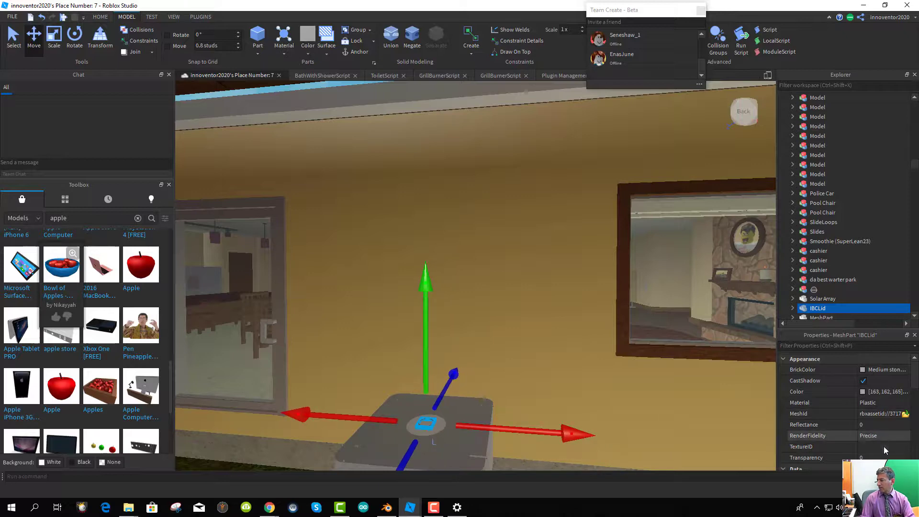
- Set the IBCLid mesh's X and Y sizes to 1 and enlarge its Z size
scroll(872, 435, "down", 4)
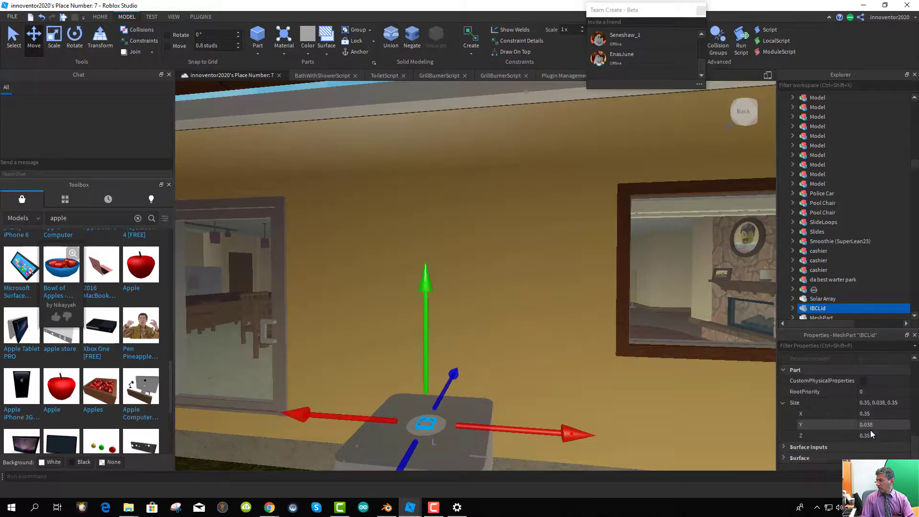
left_click(870, 406)
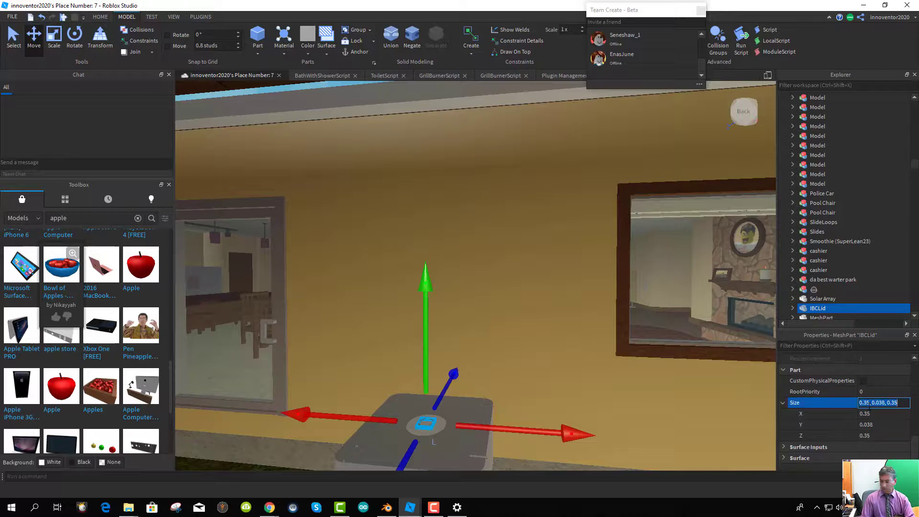
left_click(865, 414)
type("1")
left_click(874, 425)
type("1")
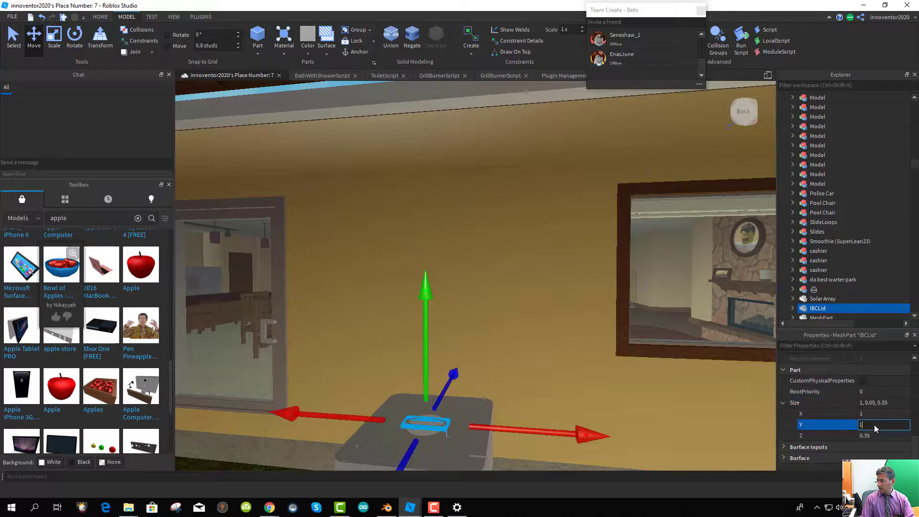
left_click(846, 418)
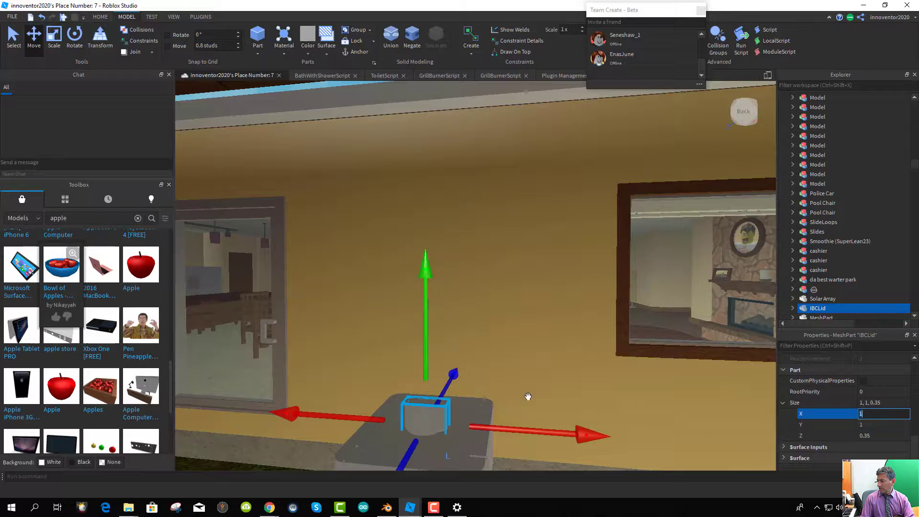
left_click(871, 436)
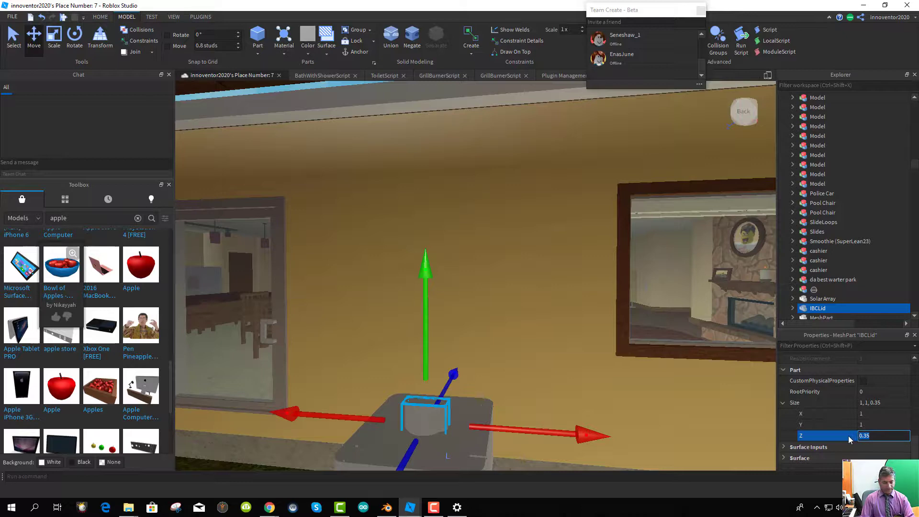
left_click(703, 414)
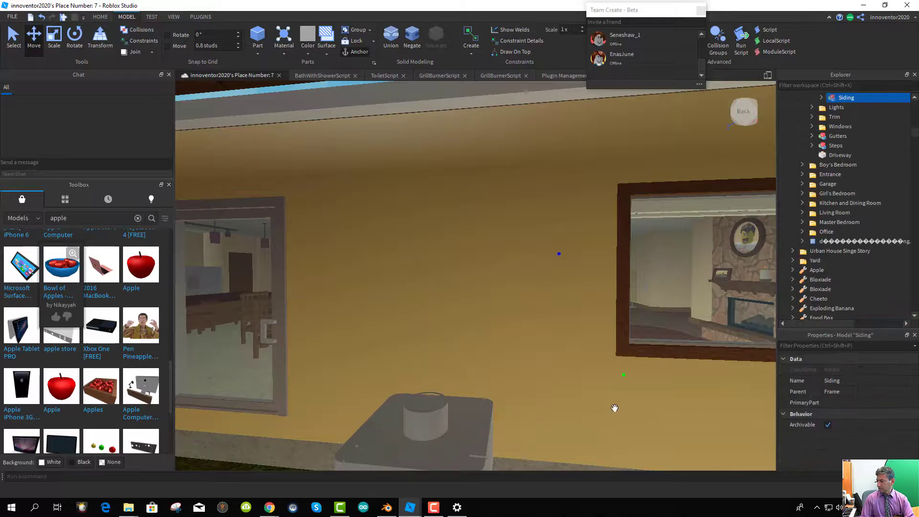
- Select the IBCLid mesh on the water tank and shrink it with the Scale tool
left_click(430, 414)
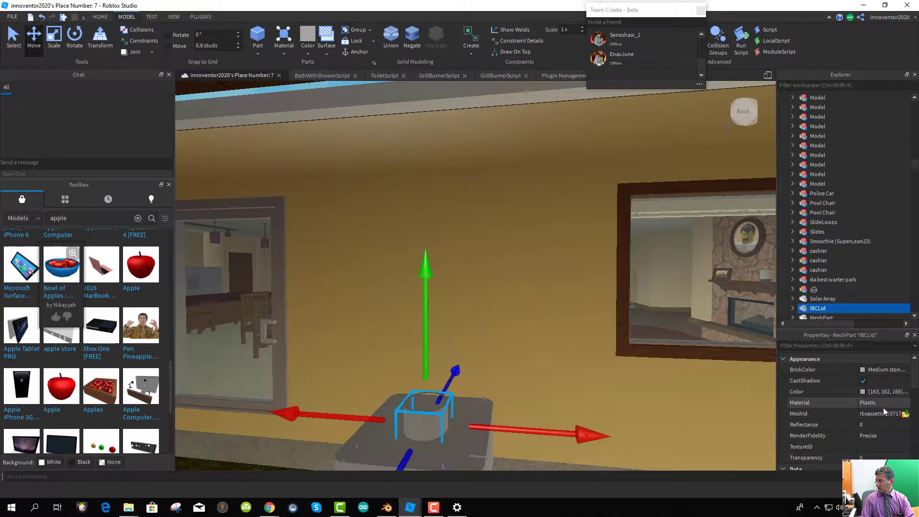
scroll(884, 411, "down", 4)
scroll(883, 412, "down", 1)
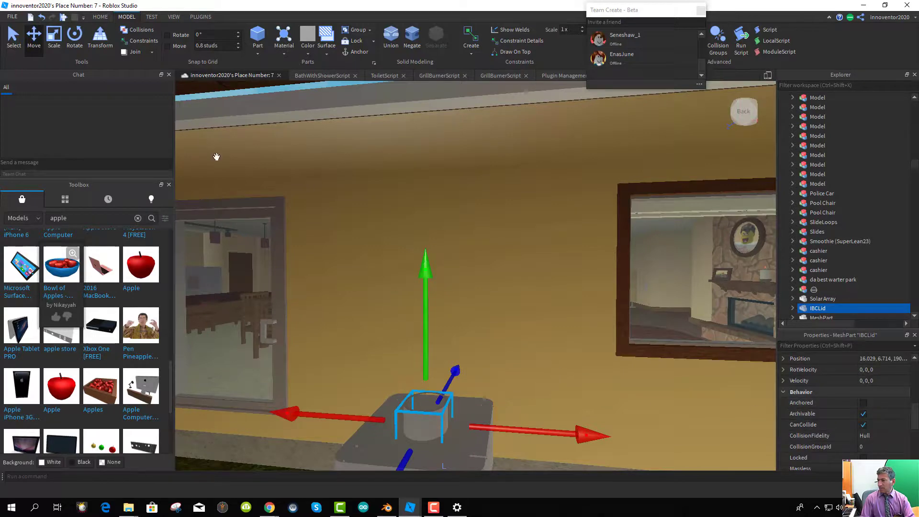
left_click(54, 36)
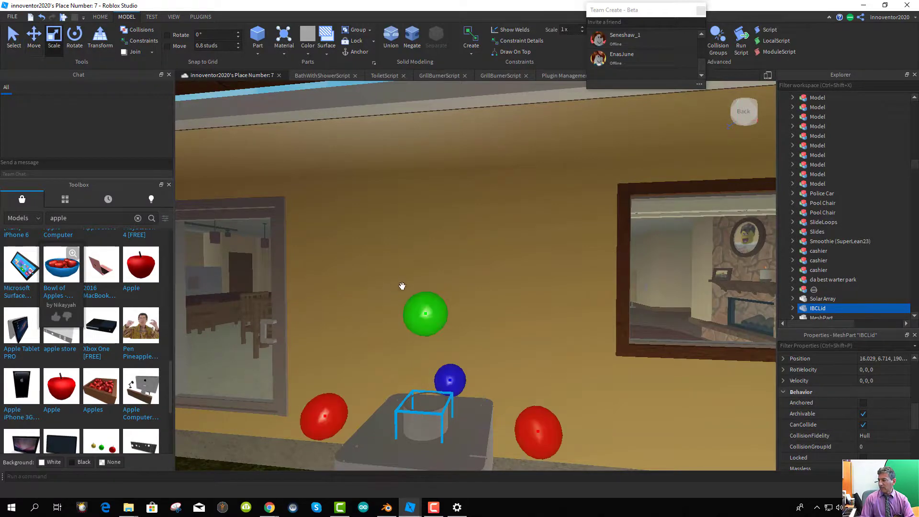
mouse_move(424, 312)
left_mouse_down()
mouse_move(427, 421)
mouse_move(443, 386)
left_mouse_up()
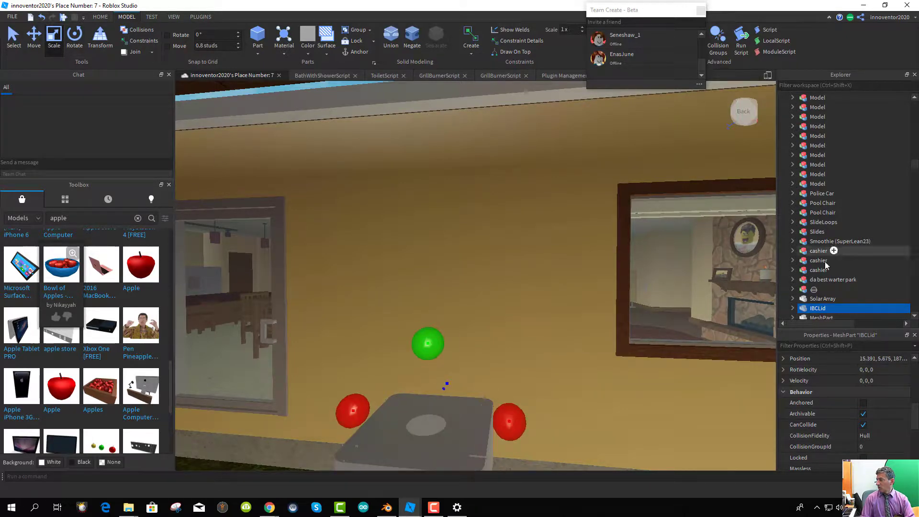
- Raise the IBCLid mesh out of the tank and shift it along both horizontal axes towards the round opening
double_click(817, 308)
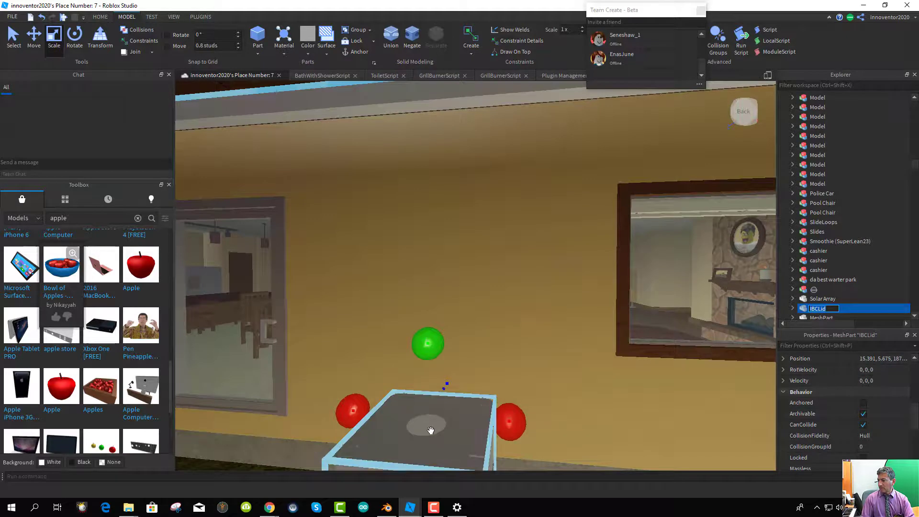
left_click(36, 39)
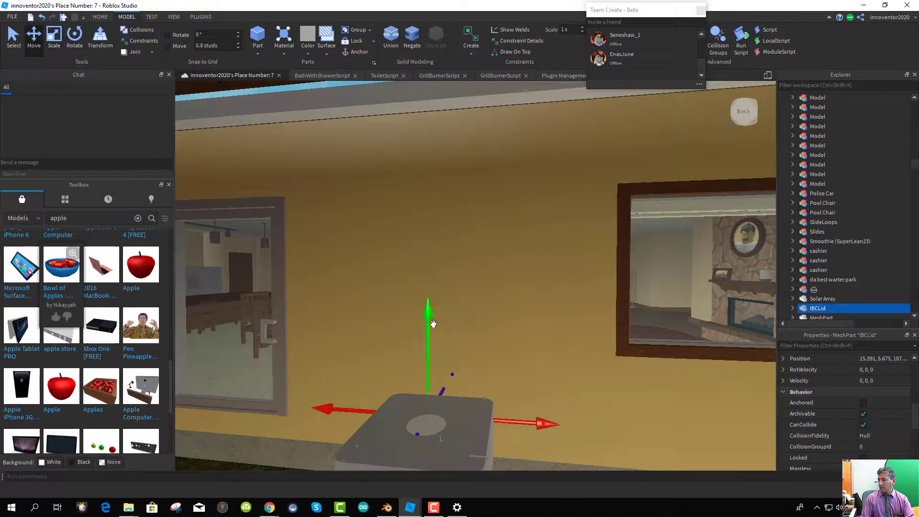
left_click_drag(433, 324, 436, 300)
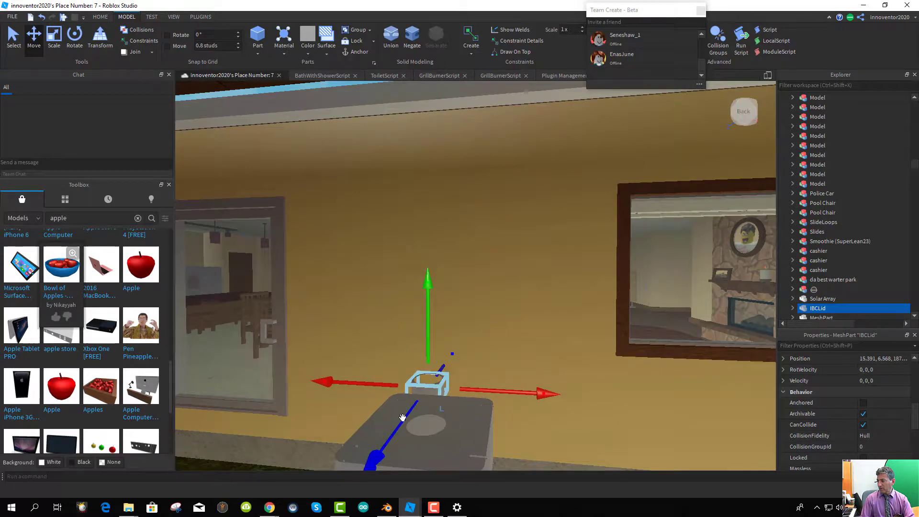
left_click_drag(377, 461, 295, 477)
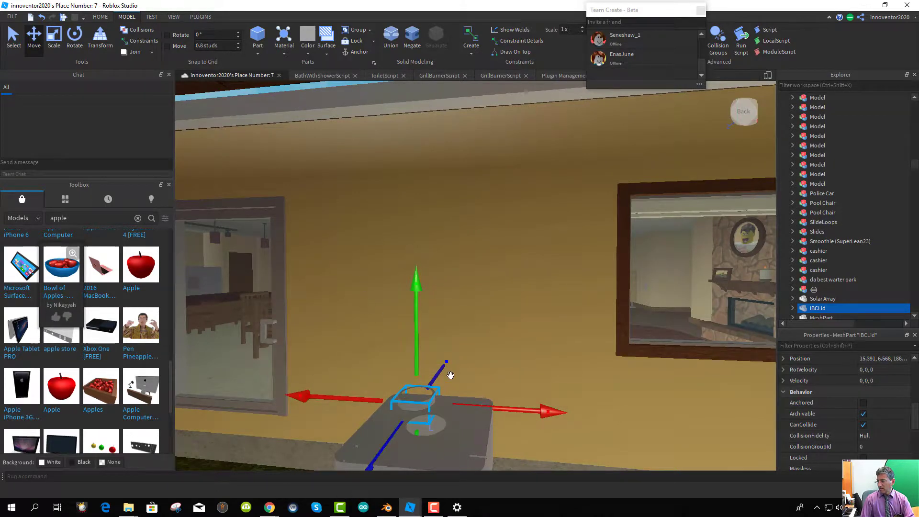
left_click_drag(442, 371, 433, 378)
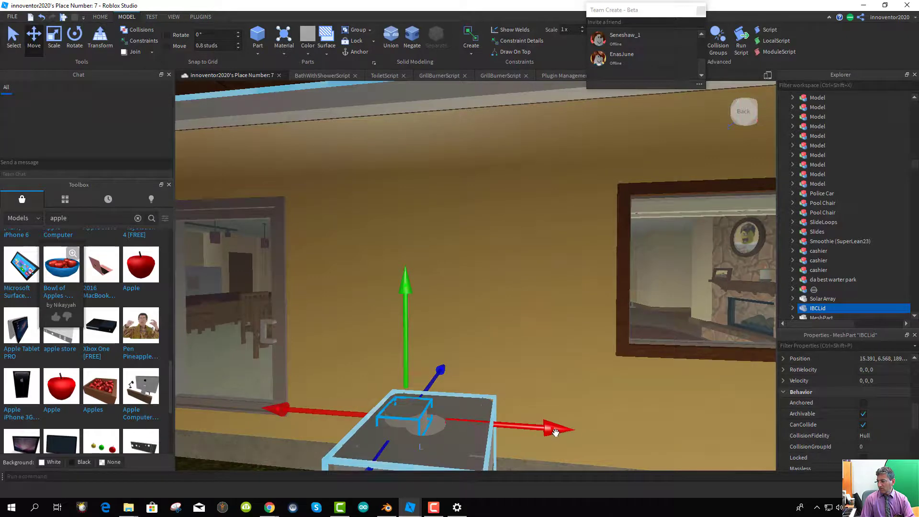
left_click_drag(554, 431, 583, 431)
- Fine-tune the IBCLid mesh's sideways position on the tank's top, viewing it from a lower angle
scroll(558, 410, "down", 5)
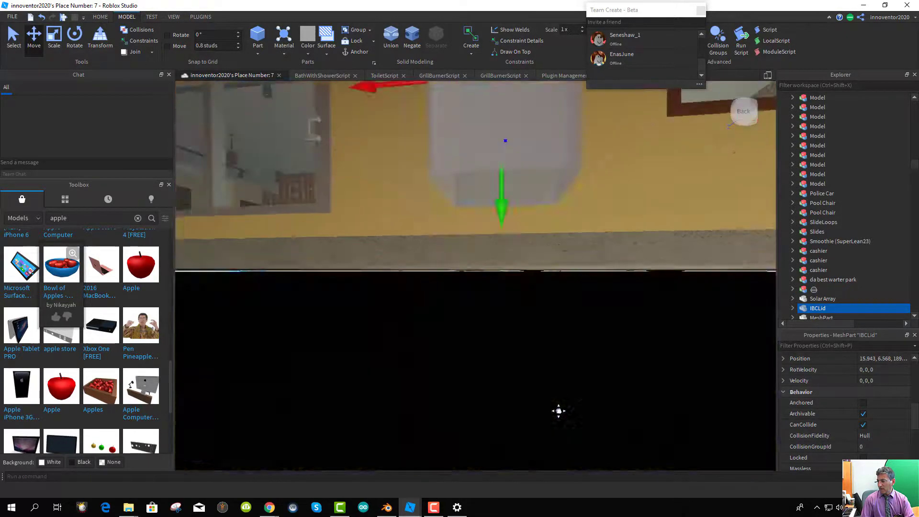
scroll(554, 416, "up", 3)
scroll(428, 392, "down", 3)
scroll(428, 393, "up", 3)
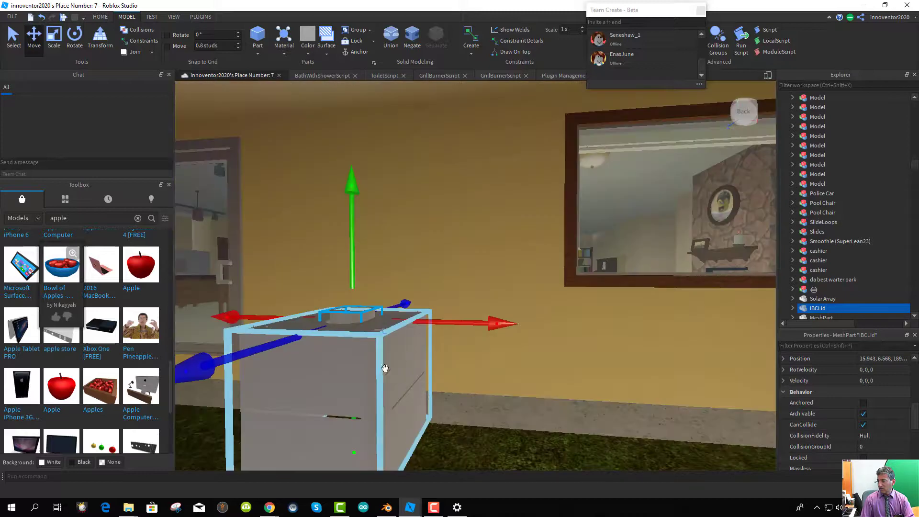
scroll(455, 323, "down", 2)
left_click_drag(455, 322, 334, 298)
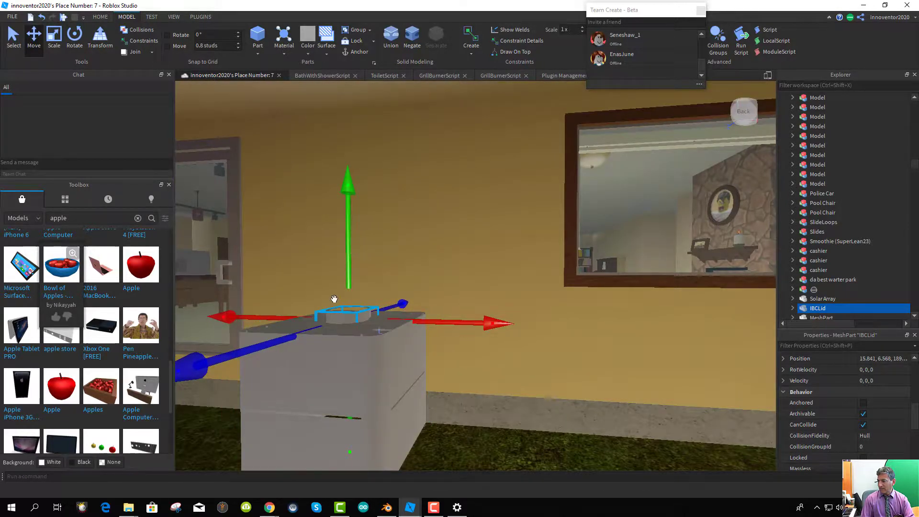
left_click_drag(484, 325, 479, 324)
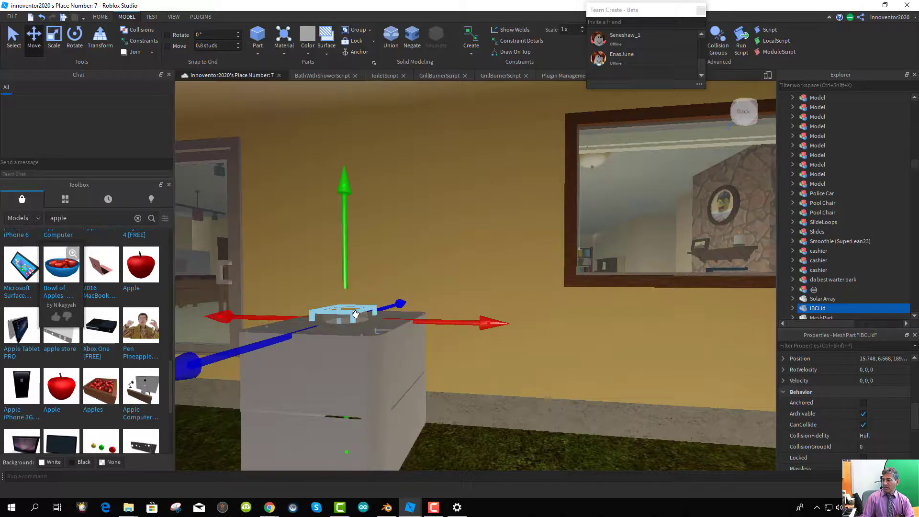
scroll(866, 412, "up", 5)
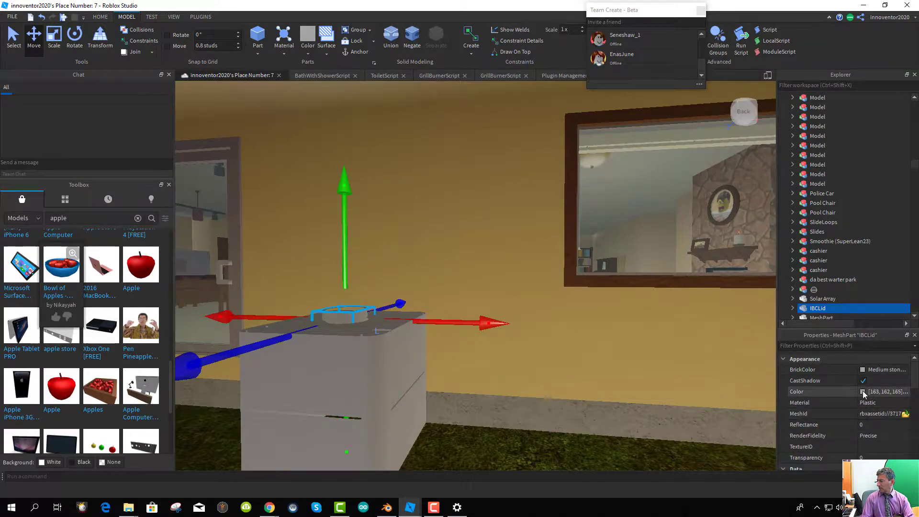
left_click(862, 391)
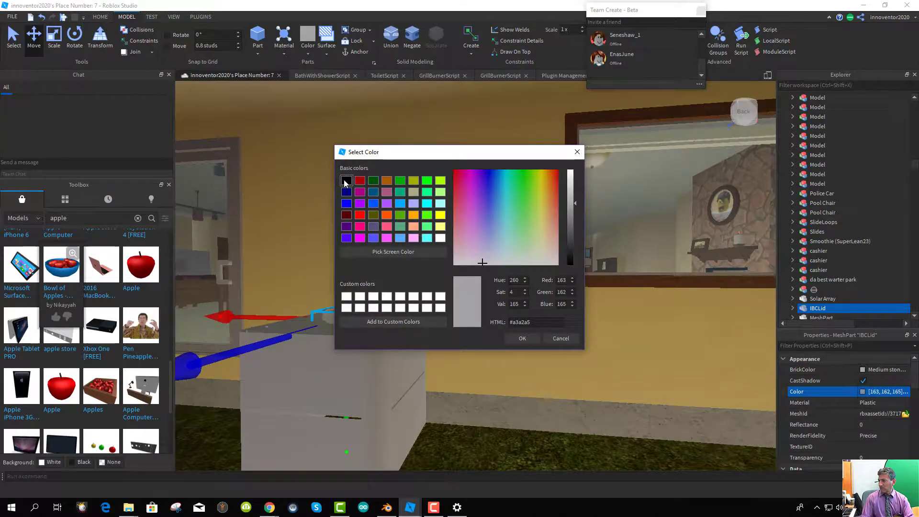
left_click(345, 181)
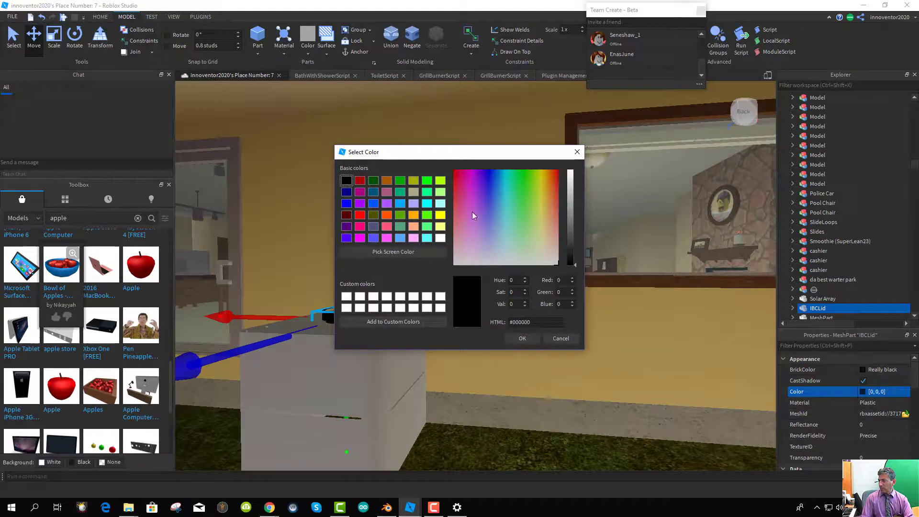
left_click(577, 152)
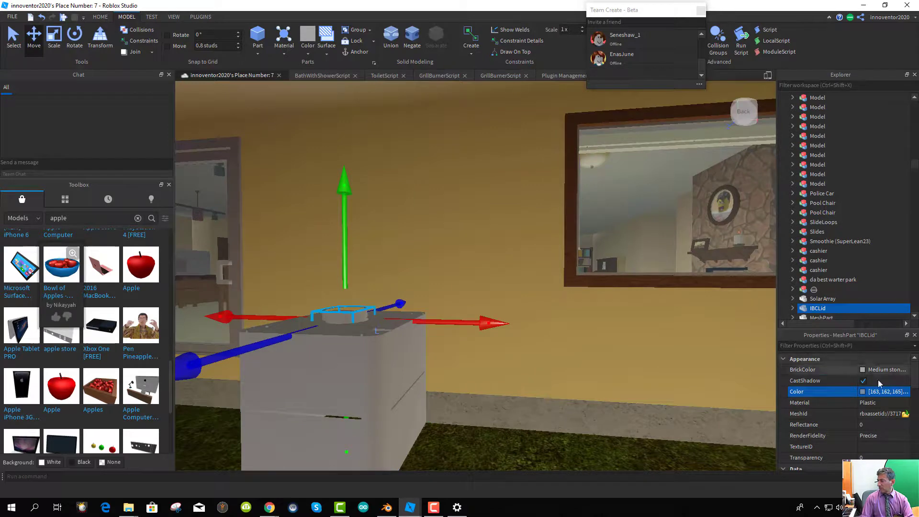
- Set the IBCLid mesh's BrickColor to Really black
left_click(862, 371)
left_click(747, 348)
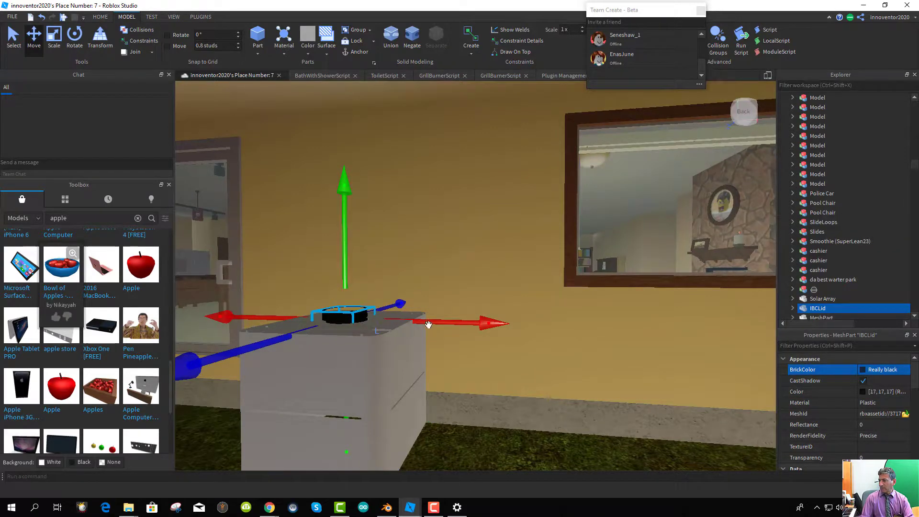
- Nudge the black lid sideways so it sits centred over the tank's round opening
right_click_drag(354, 280, 437, 335)
scroll(440, 343, "up", 2)
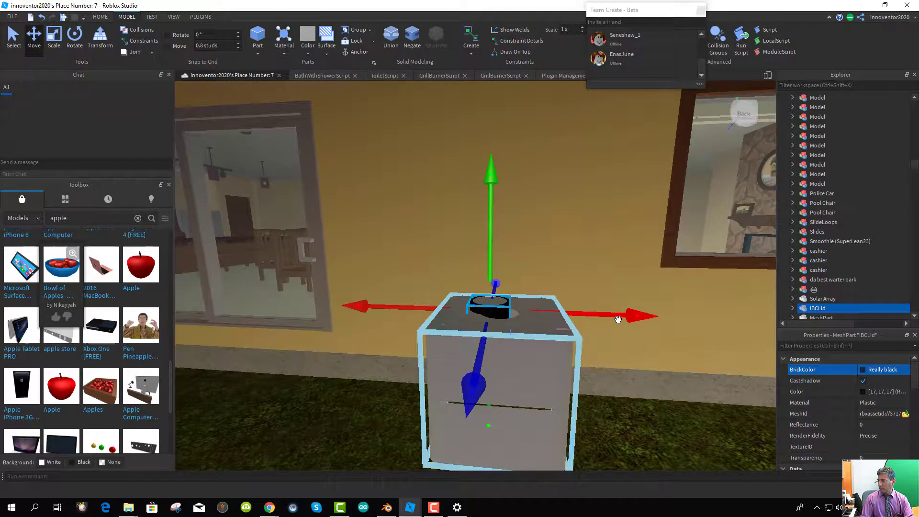
left_click_drag(489, 306, 497, 302)
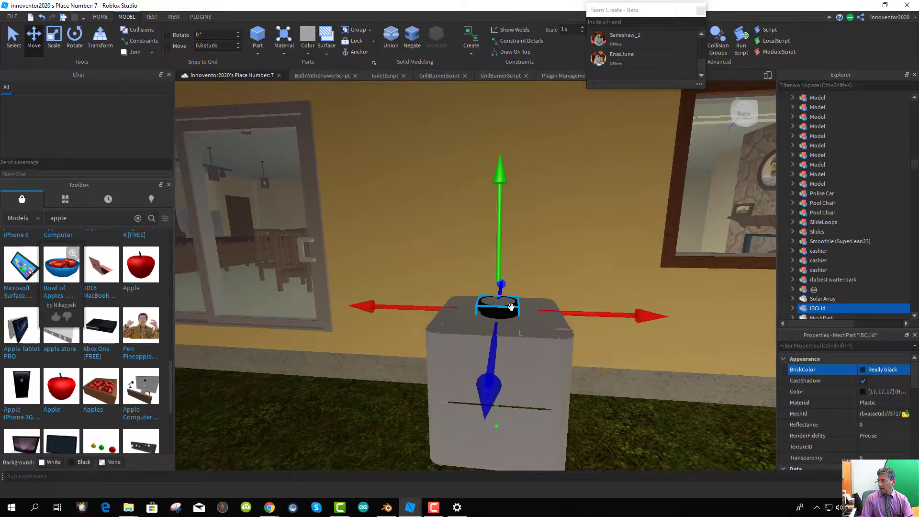
left_click_drag(643, 318, 651, 318)
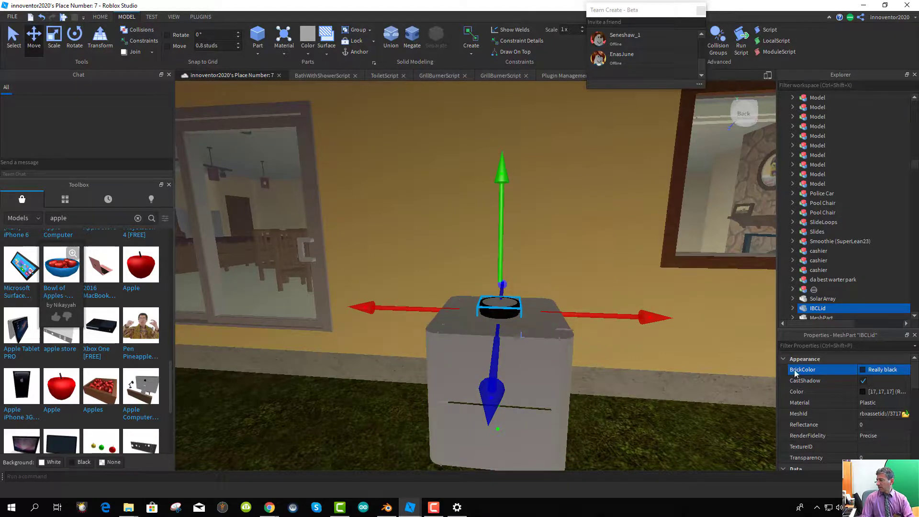
scroll(843, 298, "down", 1)
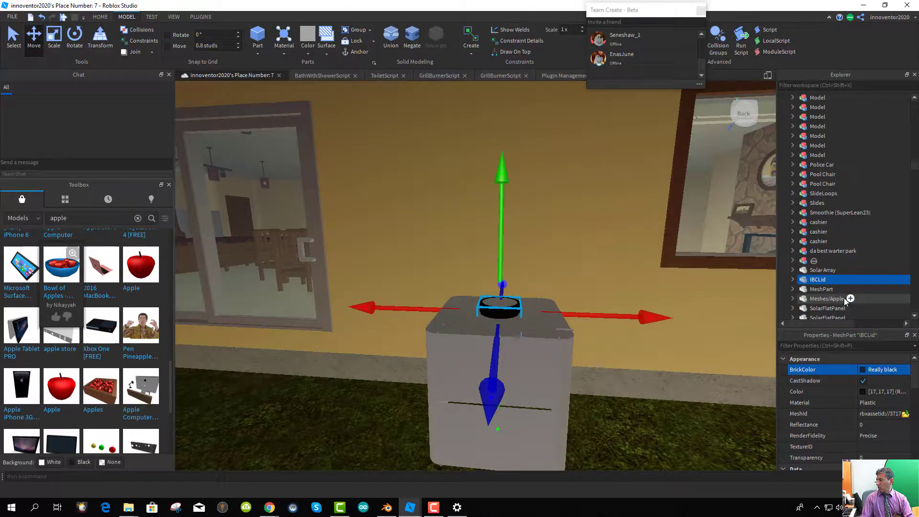
left_click(793, 280)
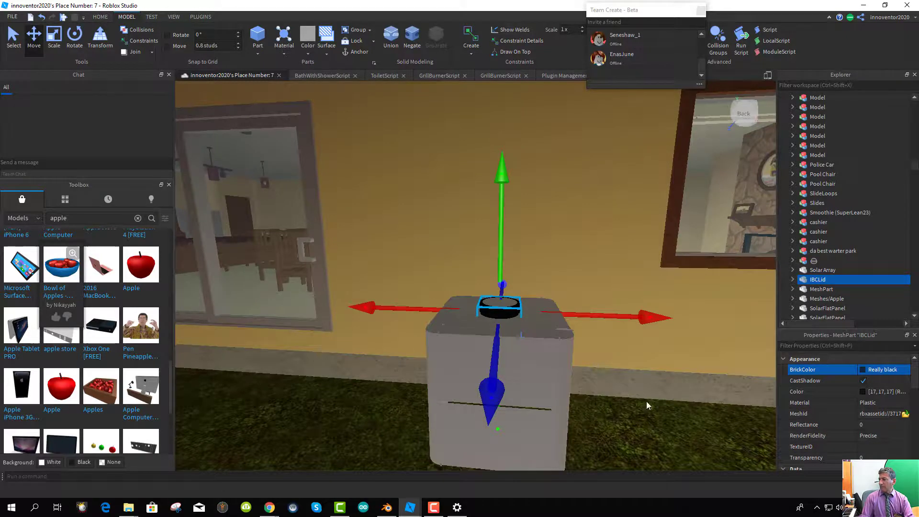
- Select the raised Deck model behind the house and lower it to the ground beneath the grill and chairs
scroll(649, 390, "up", 5)
scroll(650, 390, "down", 10)
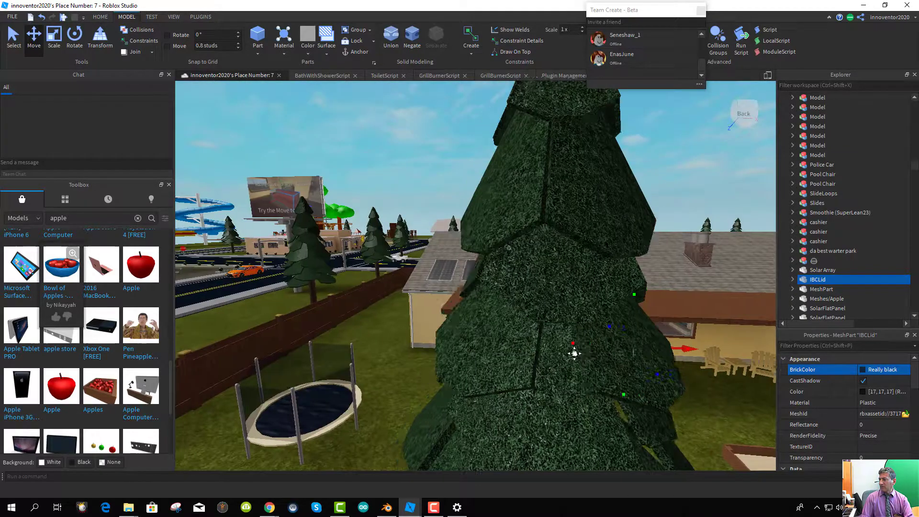
key("a")
key("a")
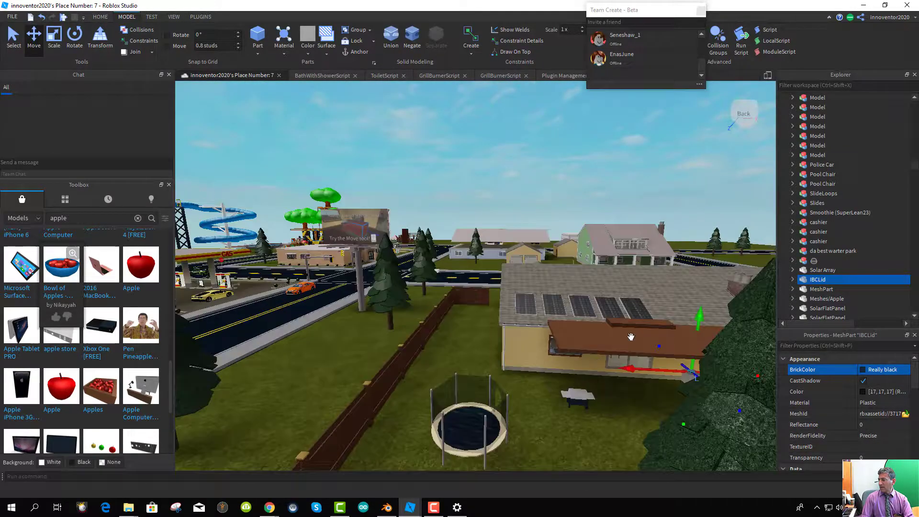
left_click(631, 348)
left_click_drag(714, 283, 706, 348)
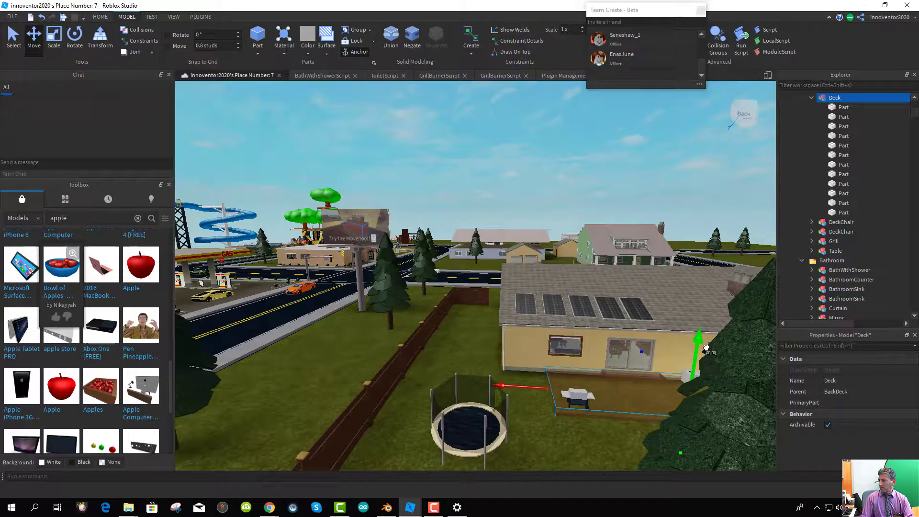
scroll(707, 348, "down", 5)
scroll(579, 388, "up", 3)
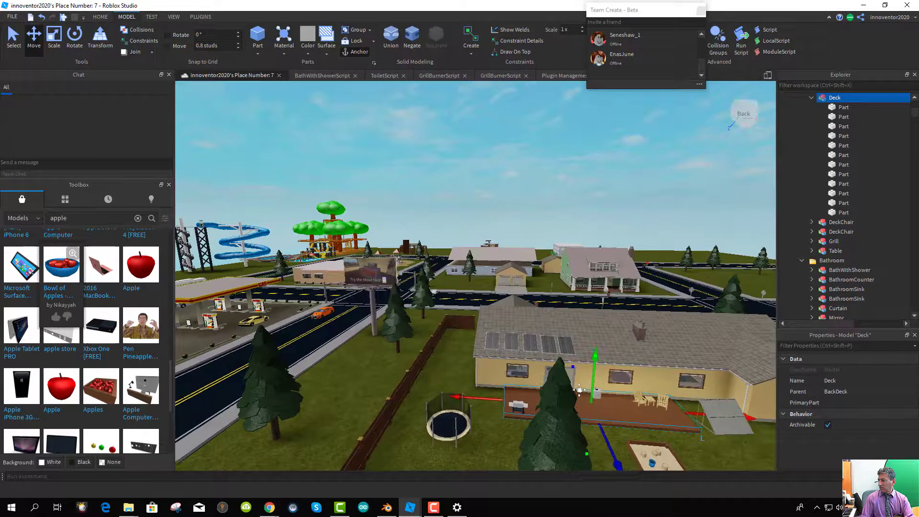
middle_click_drag(579, 389, 553, 391)
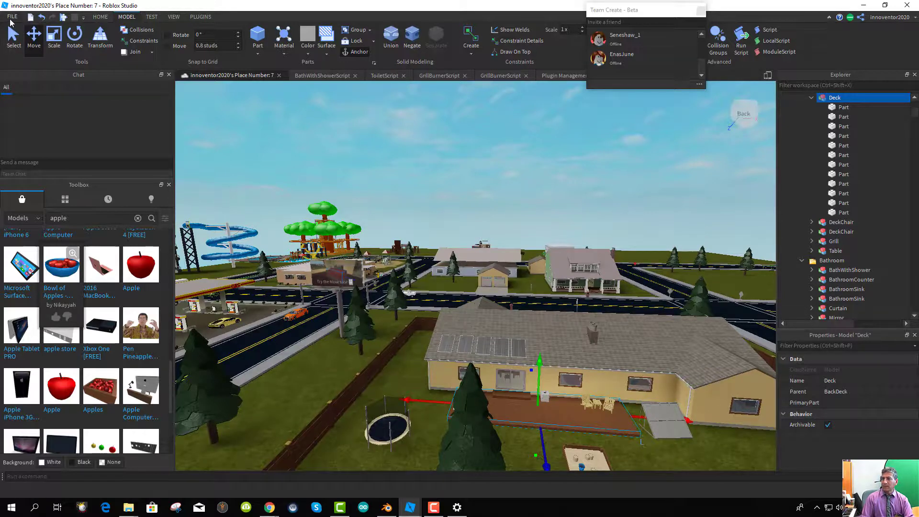
- Save the place to Roblox and publish it to Roblox
left_click(11, 18)
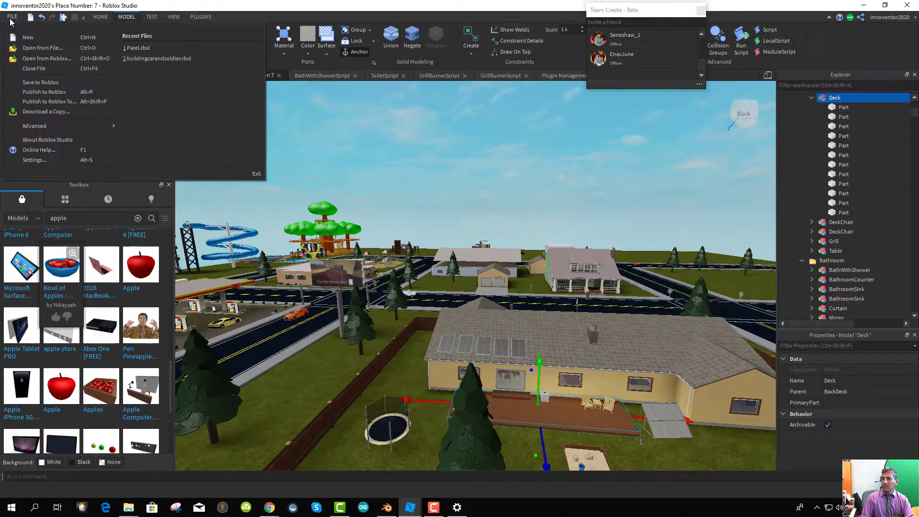
left_click(36, 85)
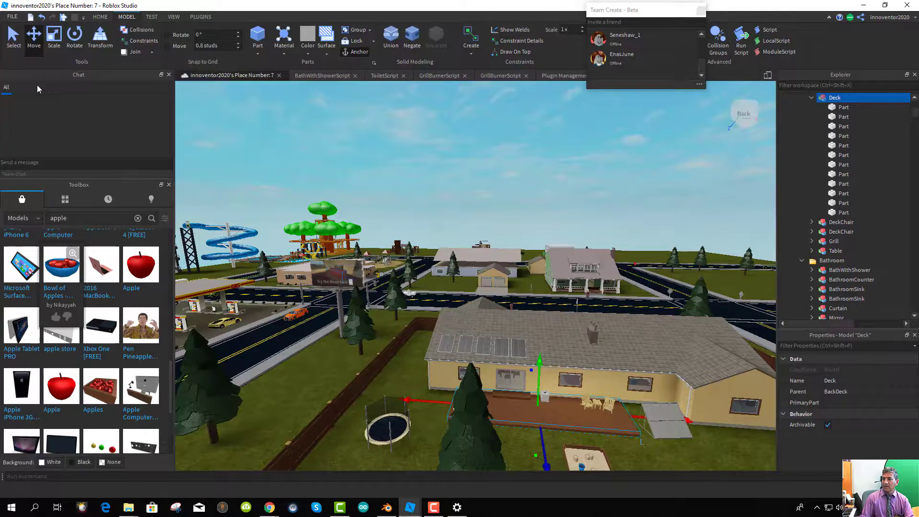
left_click(11, 18)
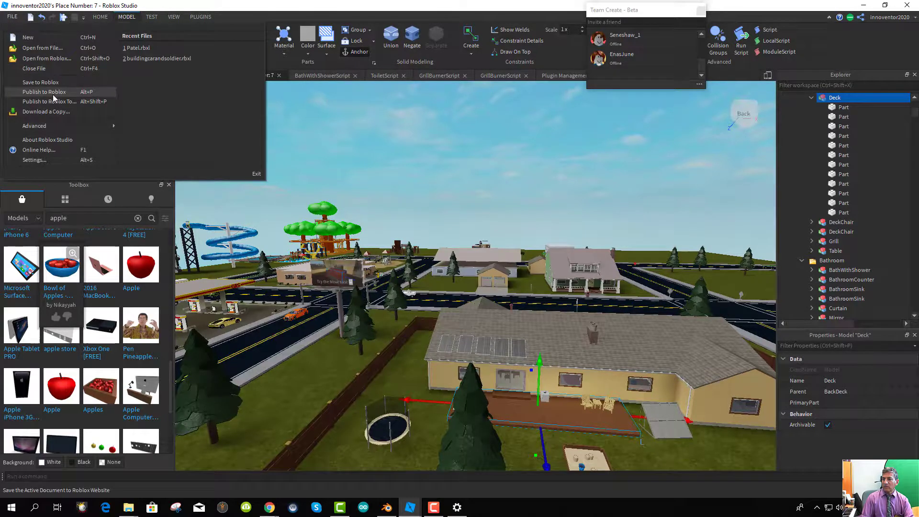
left_click(53, 94)
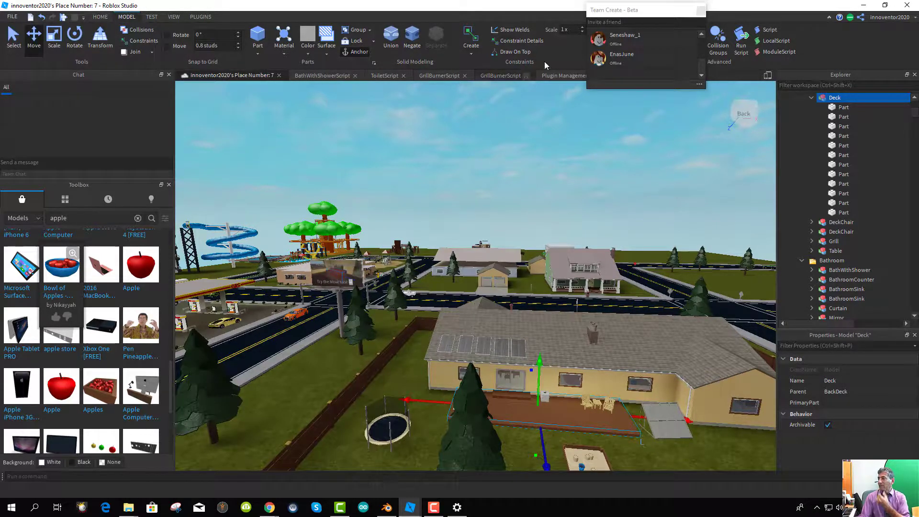
- Clear the selection, dock the Team Create window above the Explorer, and start a play test of the place
left_click(521, 156)
scroll(520, 134, "down", 3)
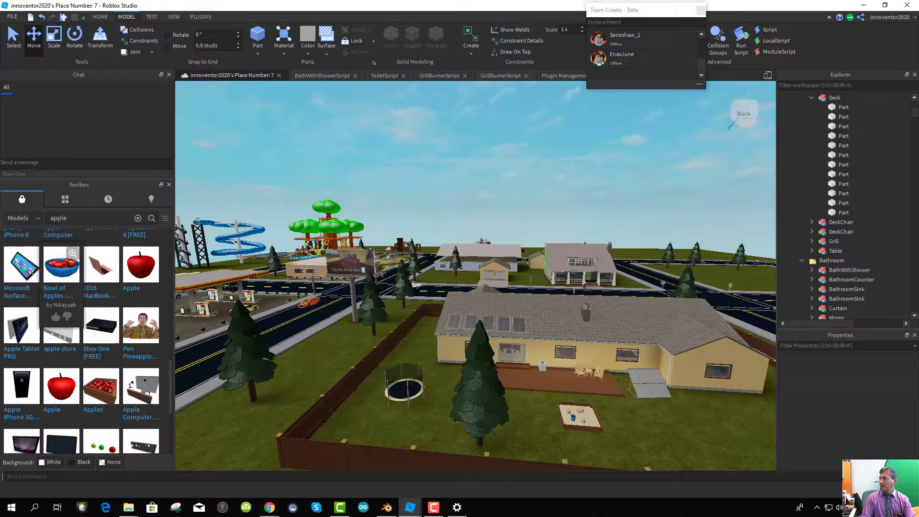
left_click_drag(865, 73, 861, 82)
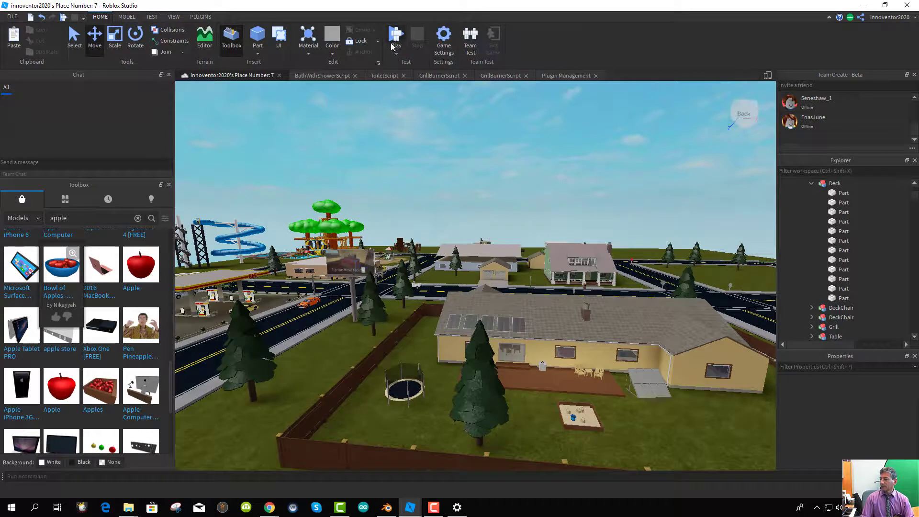
left_click(392, 42)
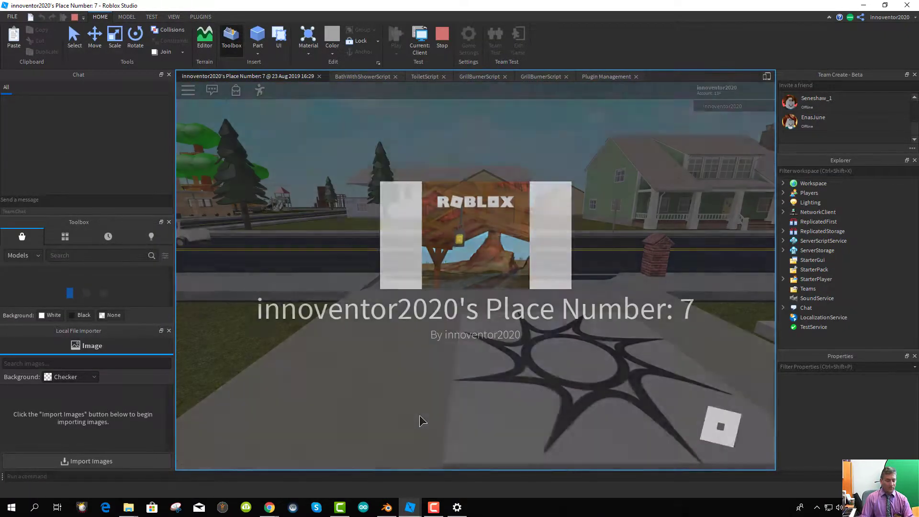
- Walk the avatar around the side of the house, past the trampoline, and onto the backyard deck
key("w")
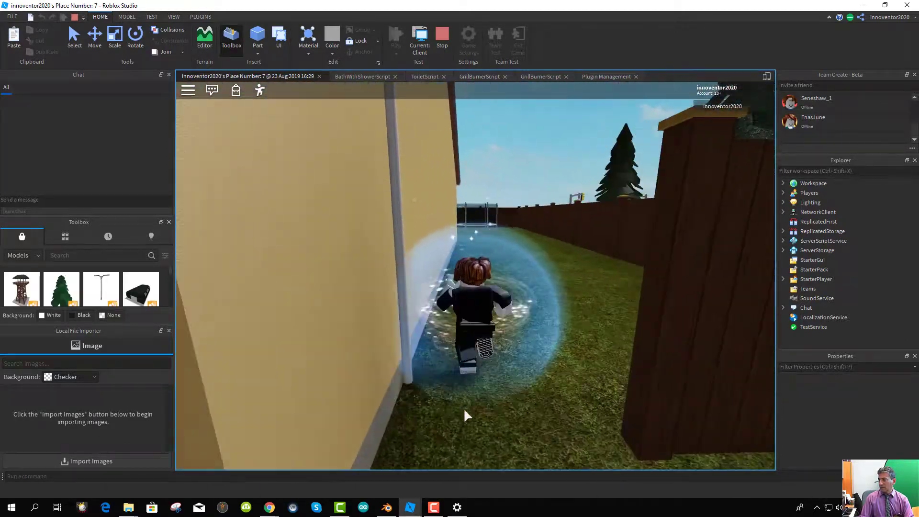
key("d")
key("a")
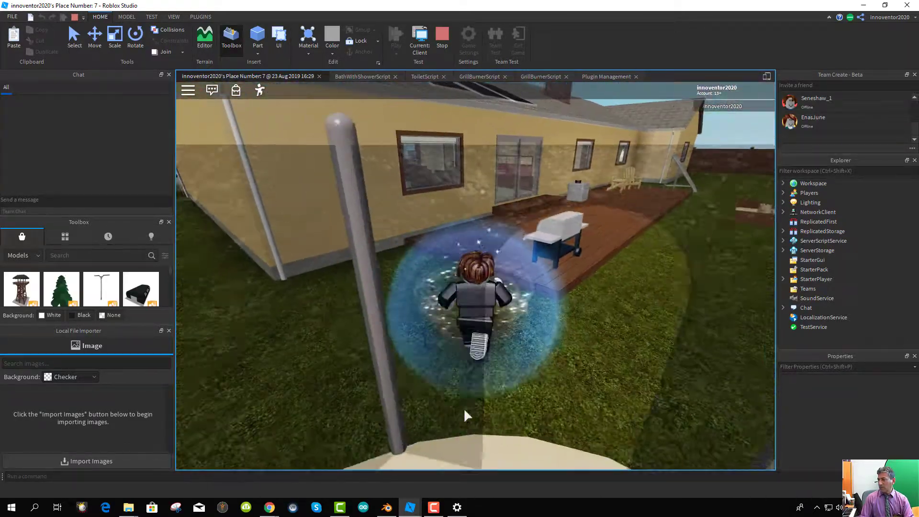
key("d")
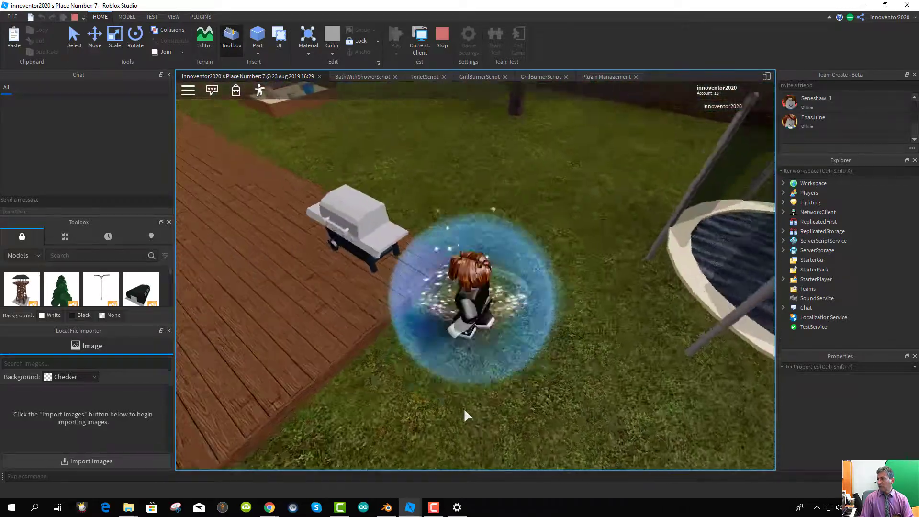
key("w")
key("a")
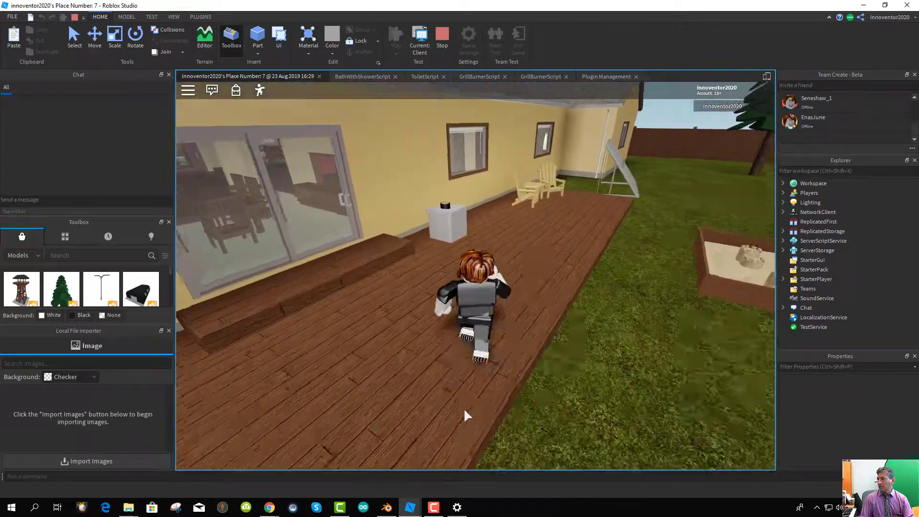
- Examine the black lid on the white tank up close from the deck and stop the play test
right_click_drag(463, 408, 463, 407)
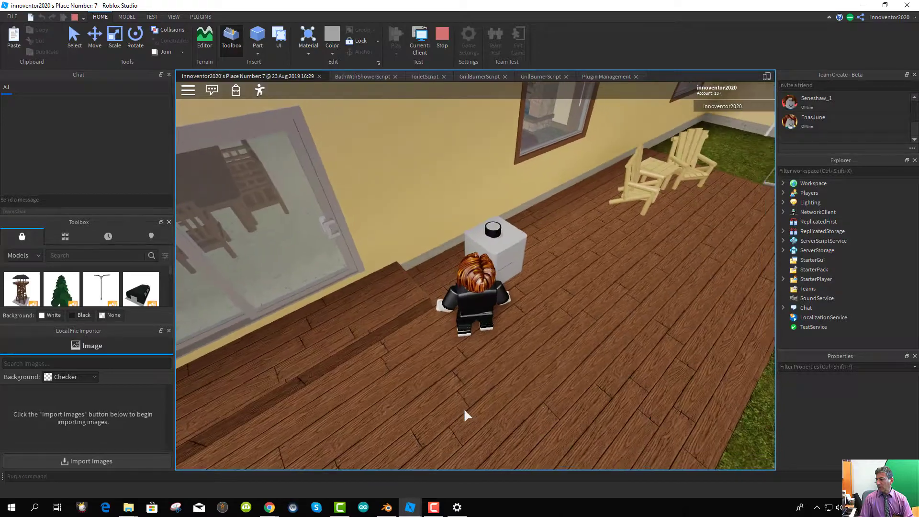
scroll(486, 401, "up", 6)
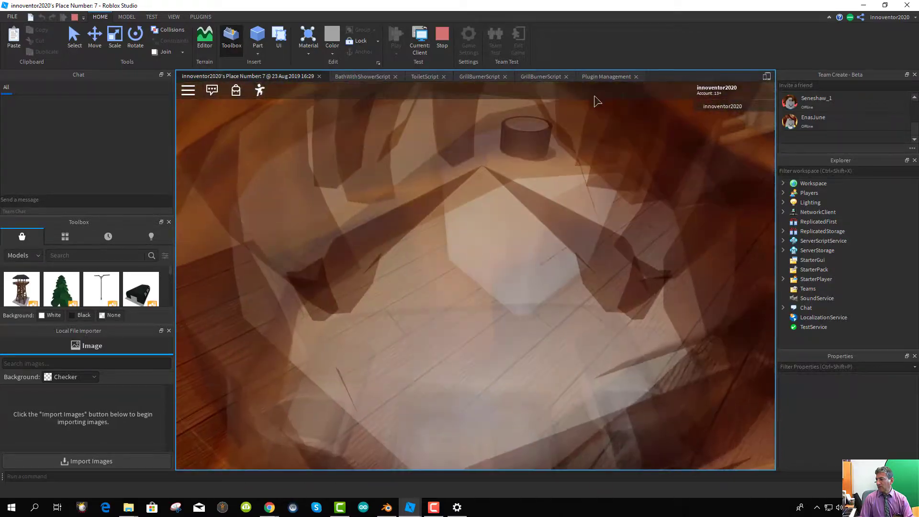
scroll(534, 157, "down", 5)
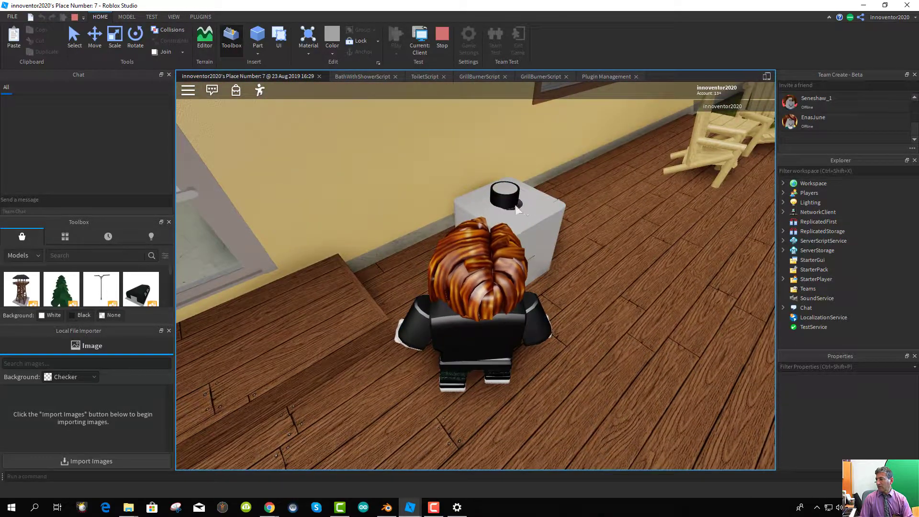
right_click_drag(550, 234, 550, 235)
scroll(549, 231, "up", 2)
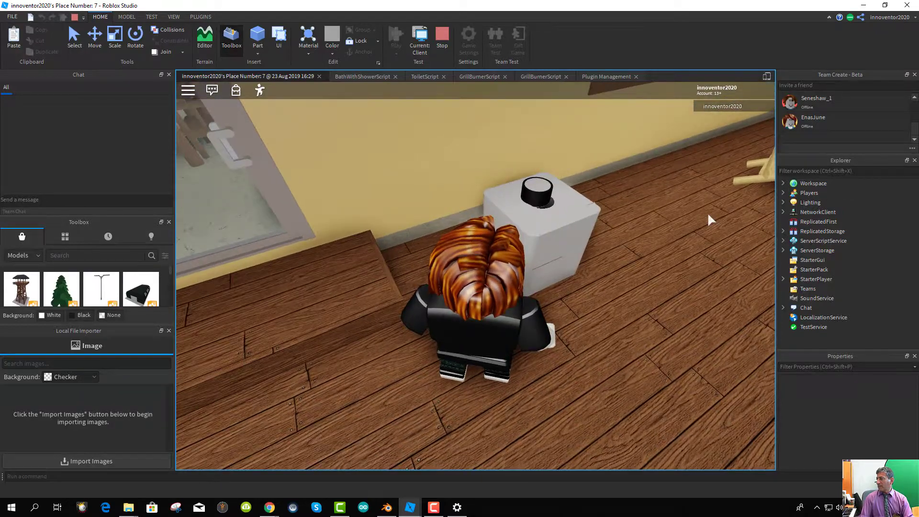
left_click(442, 37)
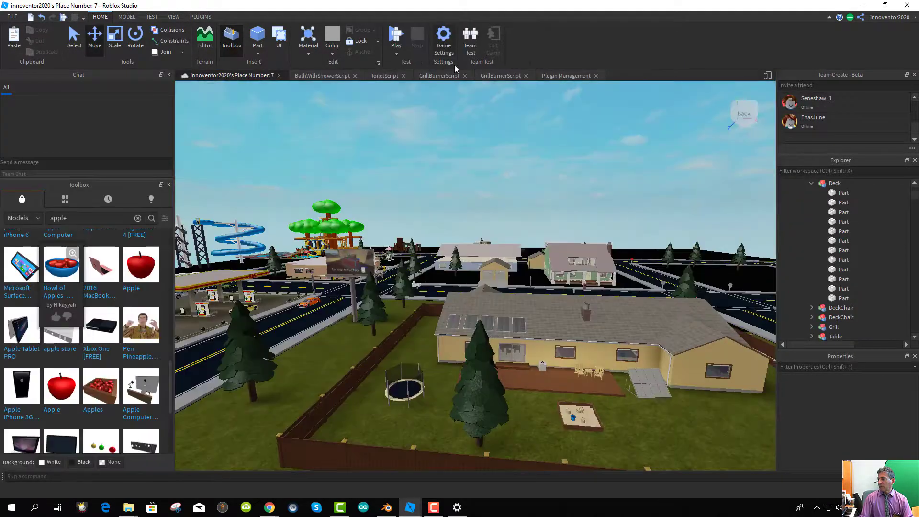
- Insert a Tool object into the tank's black lid mesh and rename the tool IBCLid
scroll(582, 357, "up", 5)
scroll(574, 363, "up", 3)
scroll(517, 380, "down", 4)
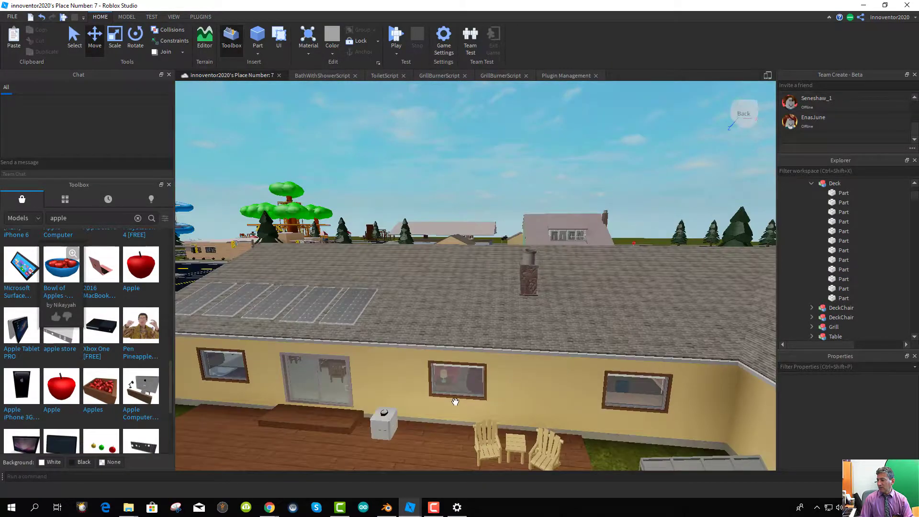
left_click(501, 395)
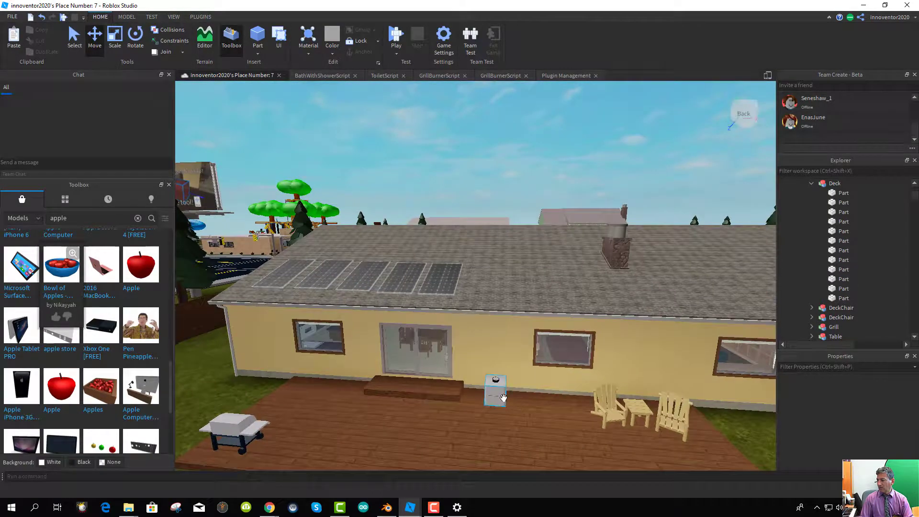
scroll(503, 397, "up", 5)
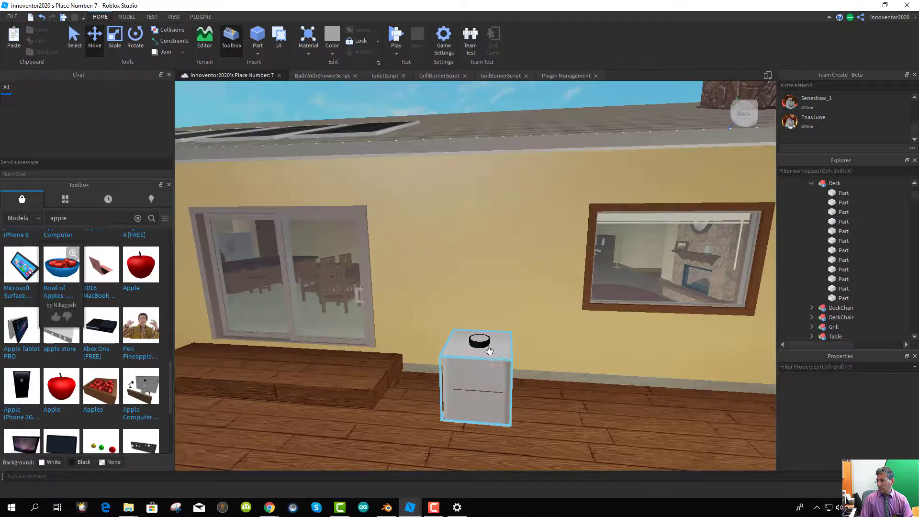
left_click(480, 342)
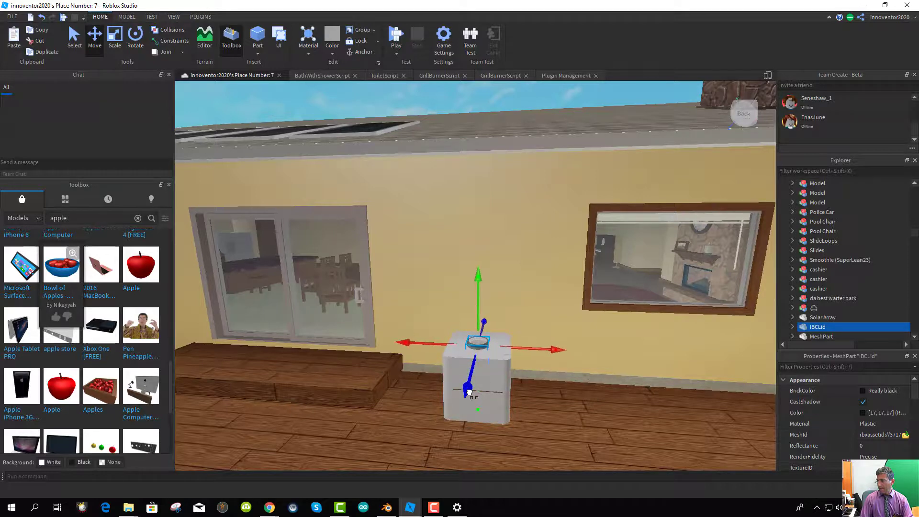
right_click(812, 331)
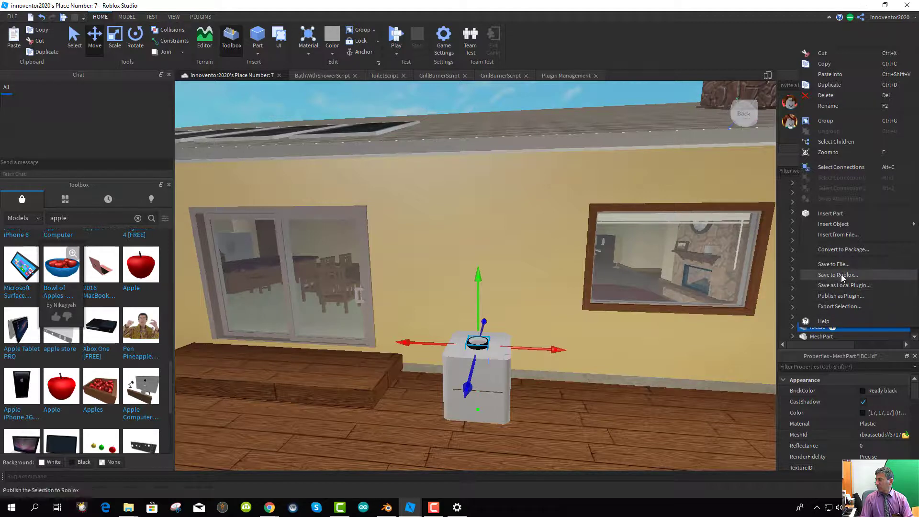
mouse_move(840, 226)
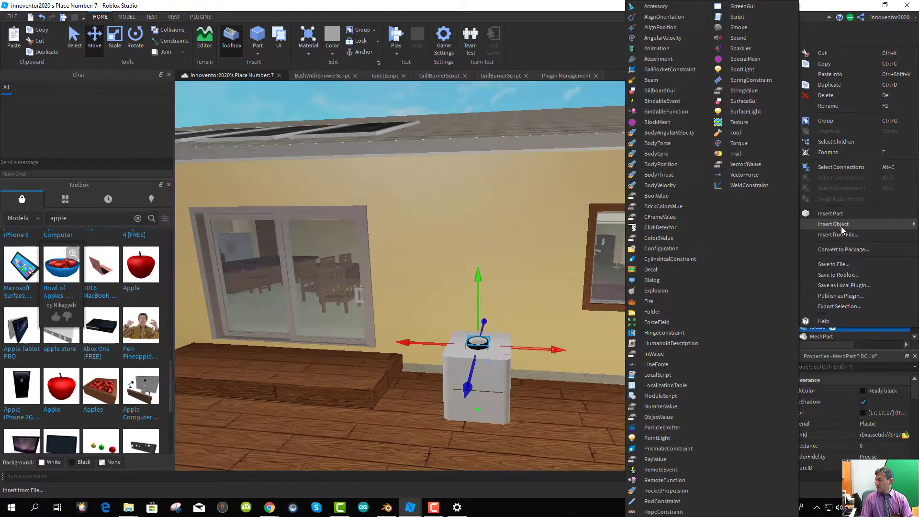
key("Escape")
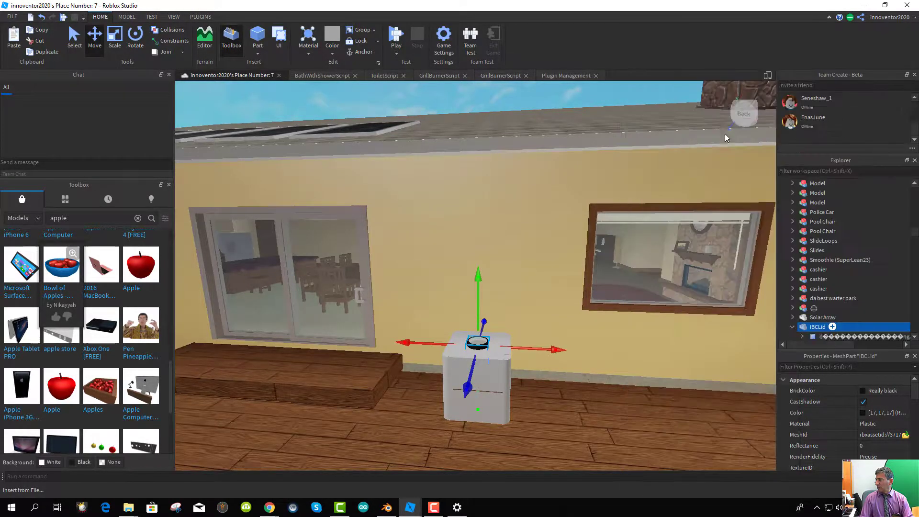
left_click(826, 336)
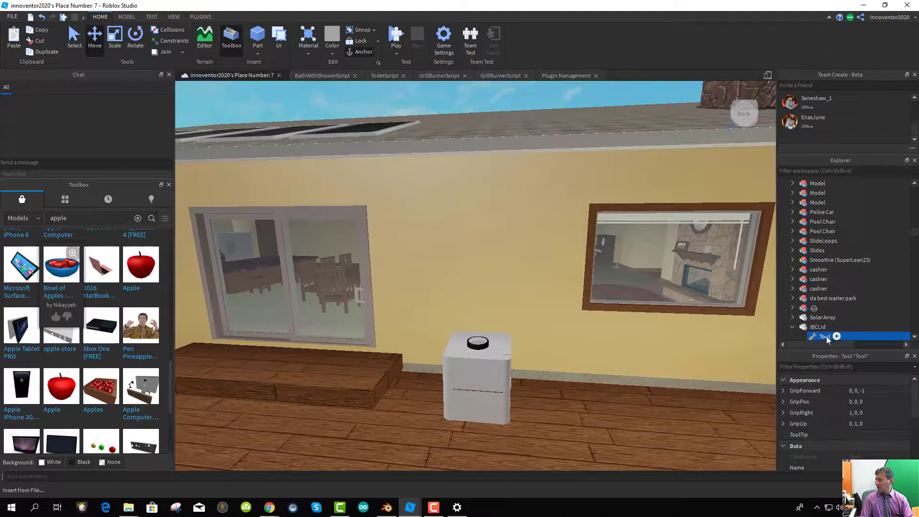
left_click(825, 336)
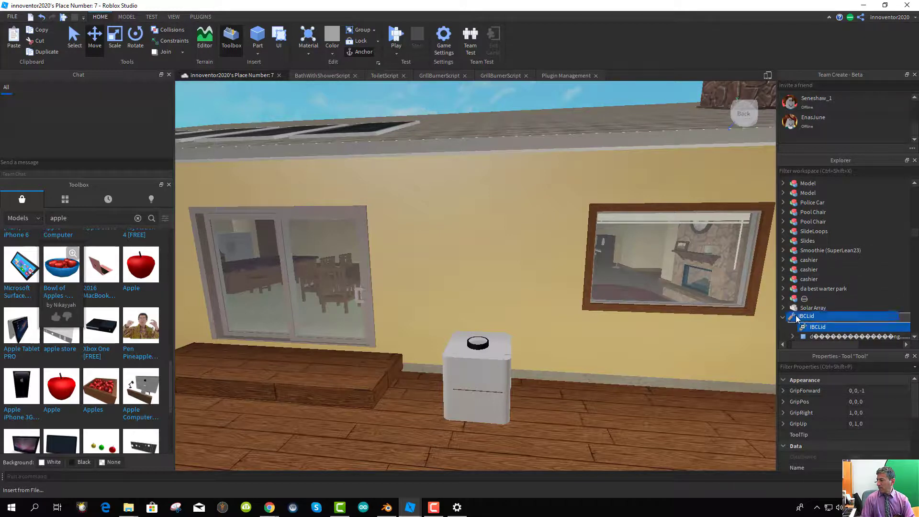
- Nest the lid mesh inside the IBCLid tool and relocate the tool directly under Workspace
left_click_drag(790, 315, 792, 311)
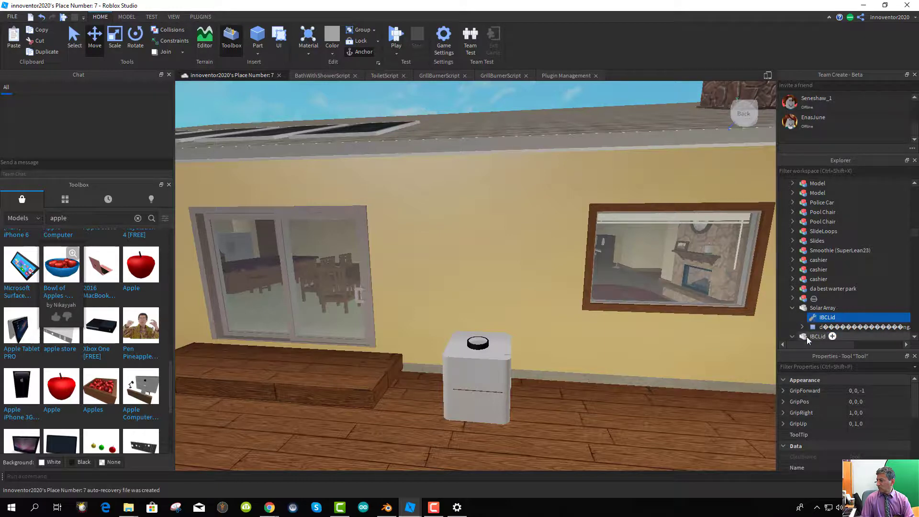
left_click_drag(807, 337, 825, 319)
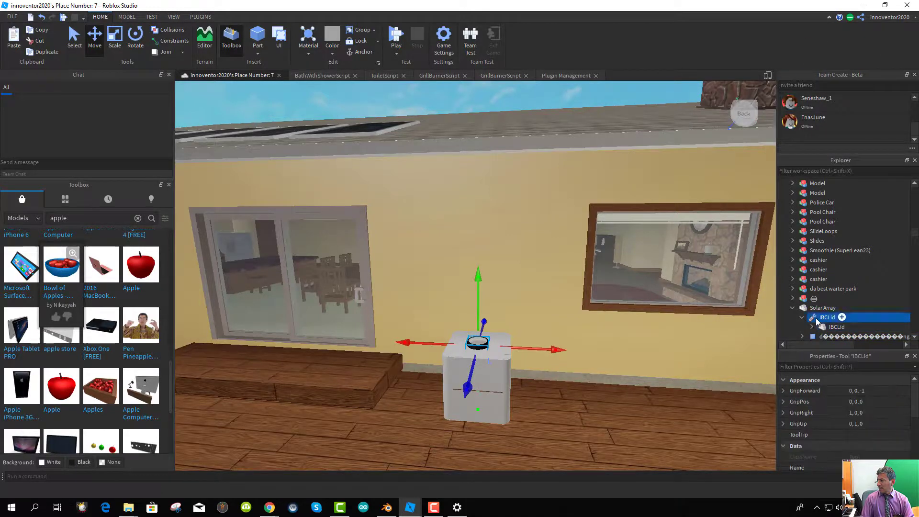
right_click(816, 317)
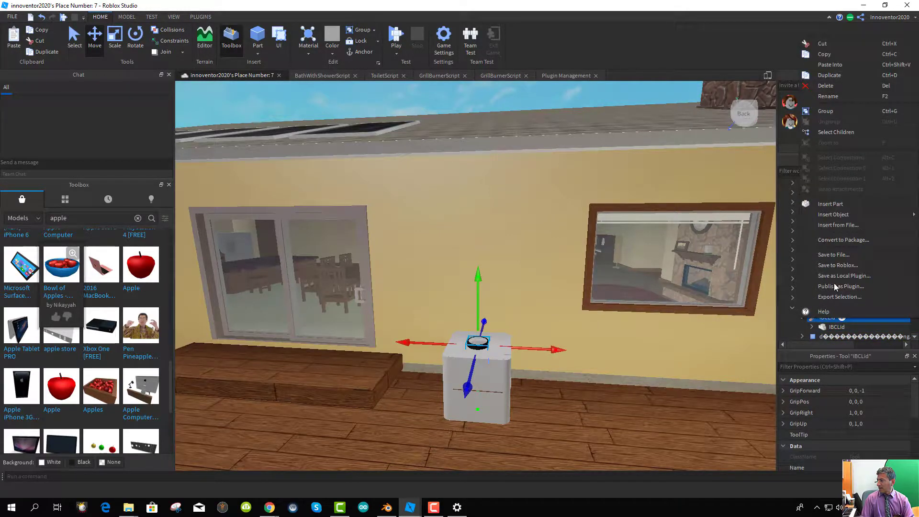
left_click(834, 45)
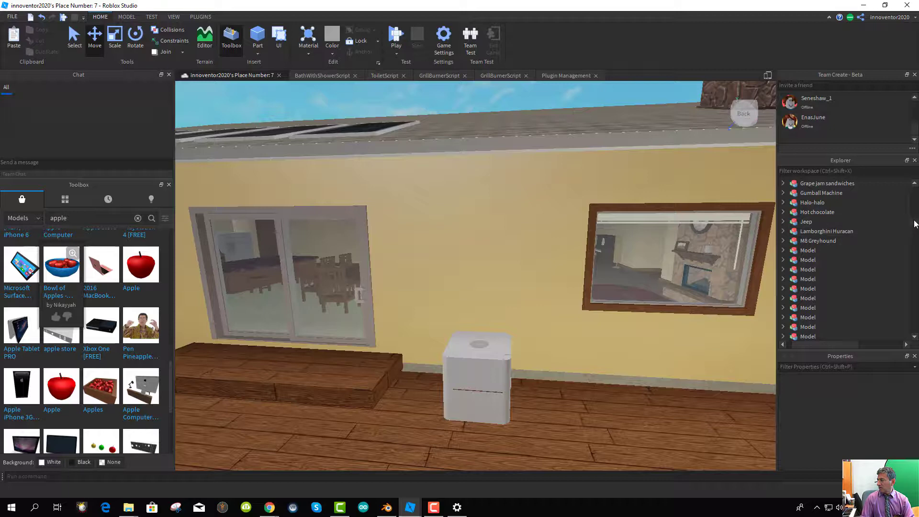
left_click_drag(913, 223, 914, 180)
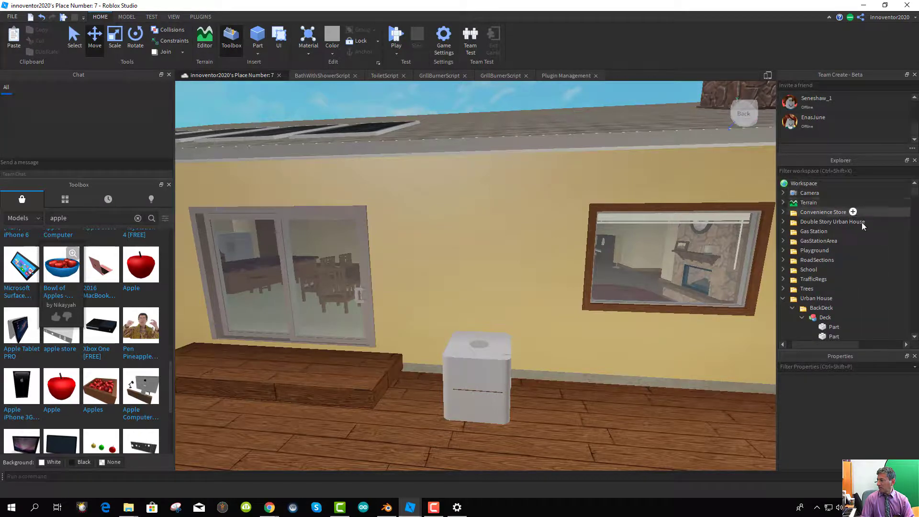
right_click(854, 182)
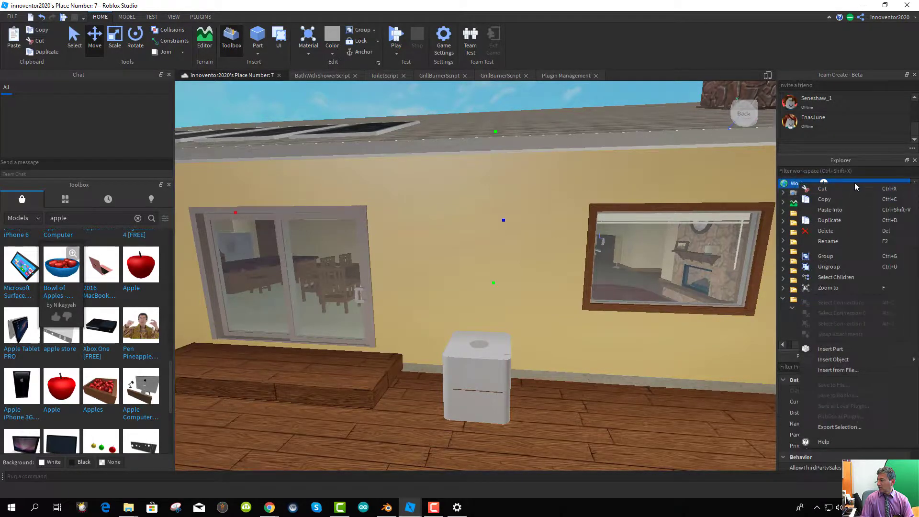
left_click(850, 209)
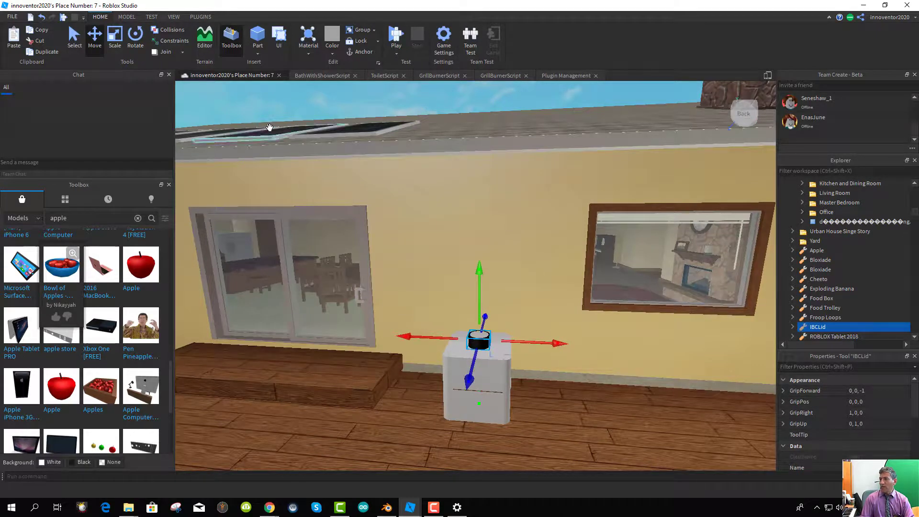
- Scale the black lid down in height so it lies flatter on the tank, and deselect it
left_click(116, 42)
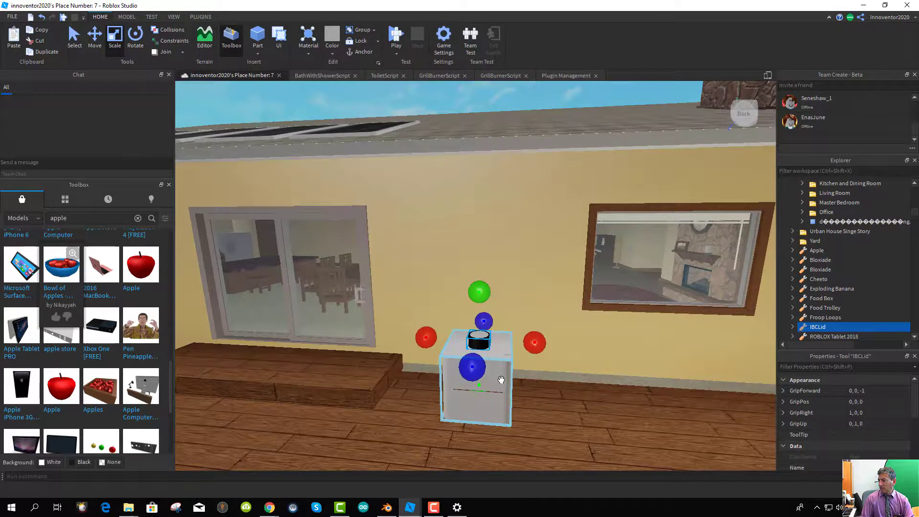
key("d")
left_click_drag(328, 268, 329, 277)
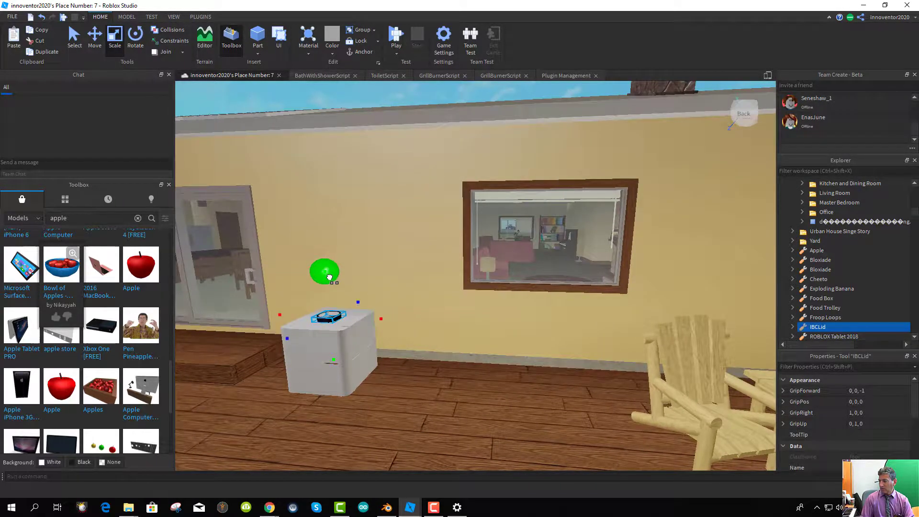
left_click(452, 395)
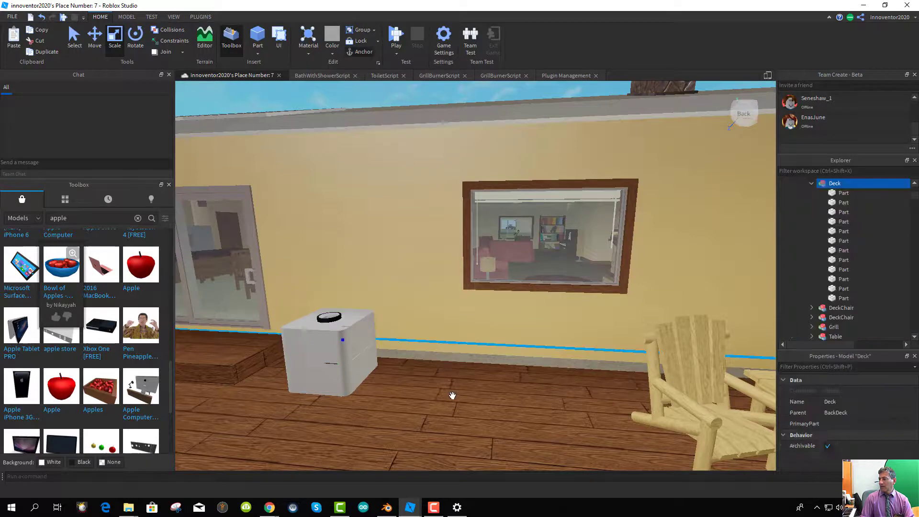
- Select the lid mesh inside the IBCLid tool and rename it Handle
left_click(335, 317)
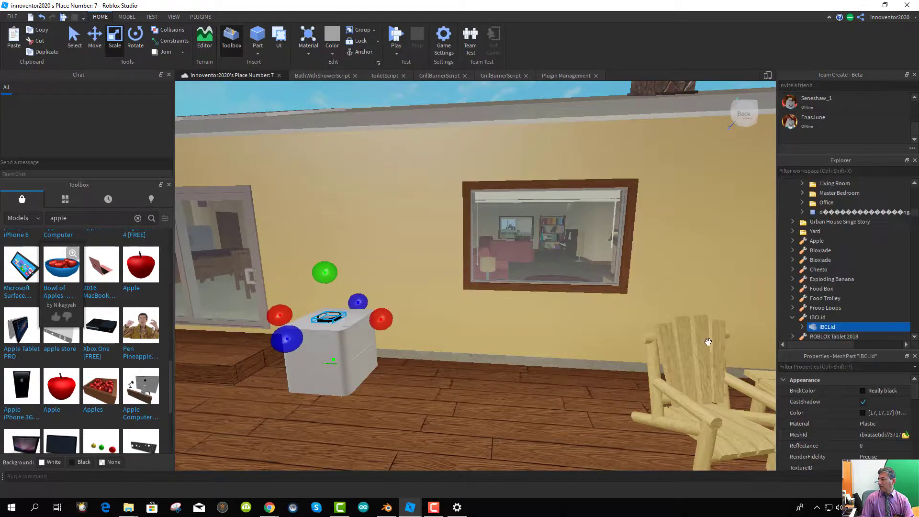
scroll(888, 309, "down", 2)
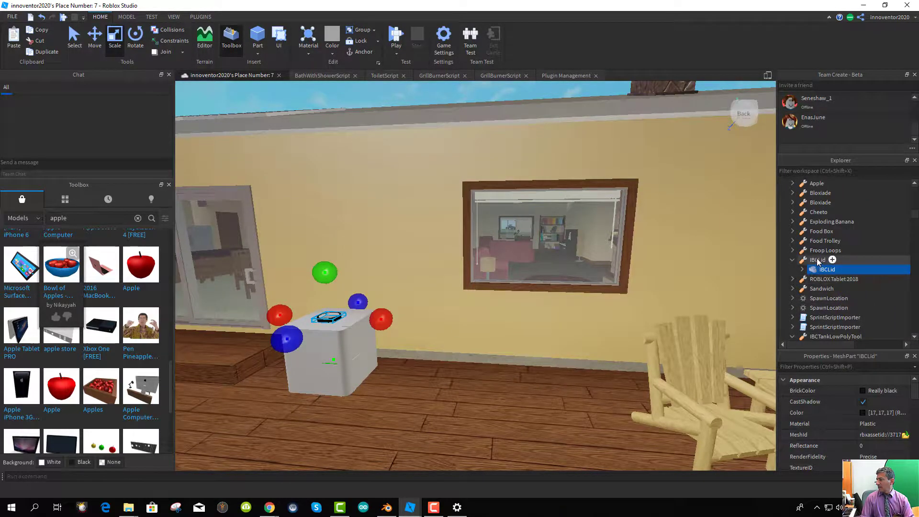
double_click(826, 270)
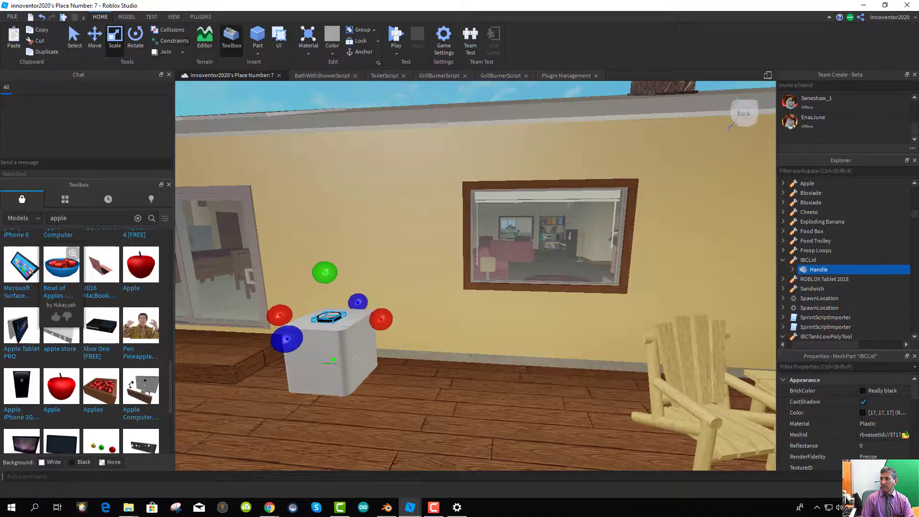
- Publish the place with the lid tool to Roblox and save it to Roblox
left_click(14, 17)
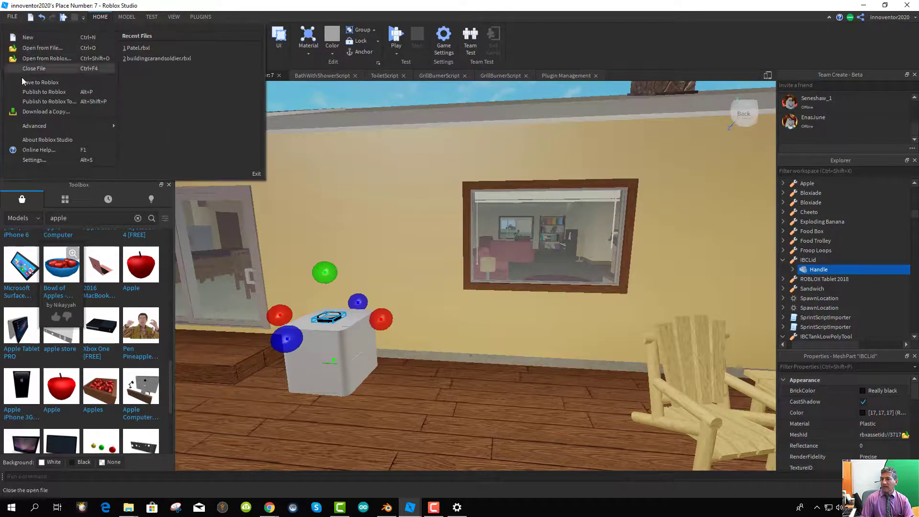
left_click(41, 92)
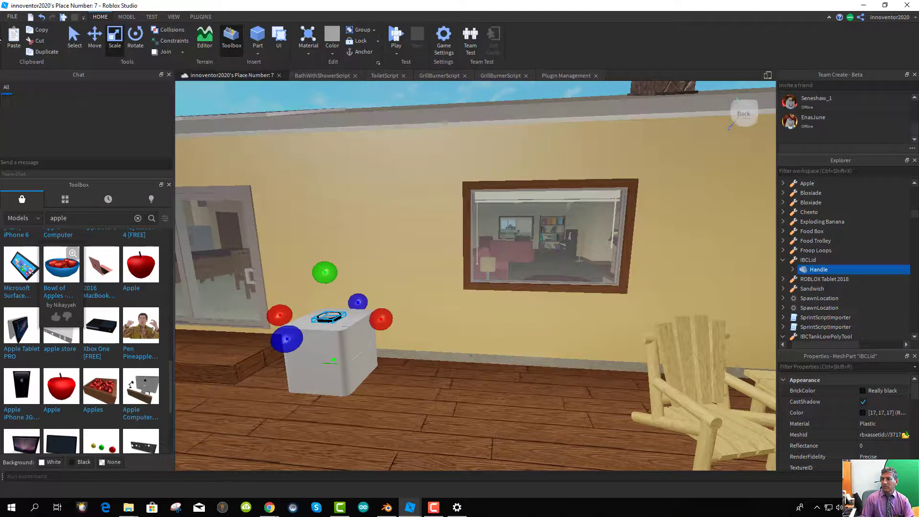
left_click(14, 17)
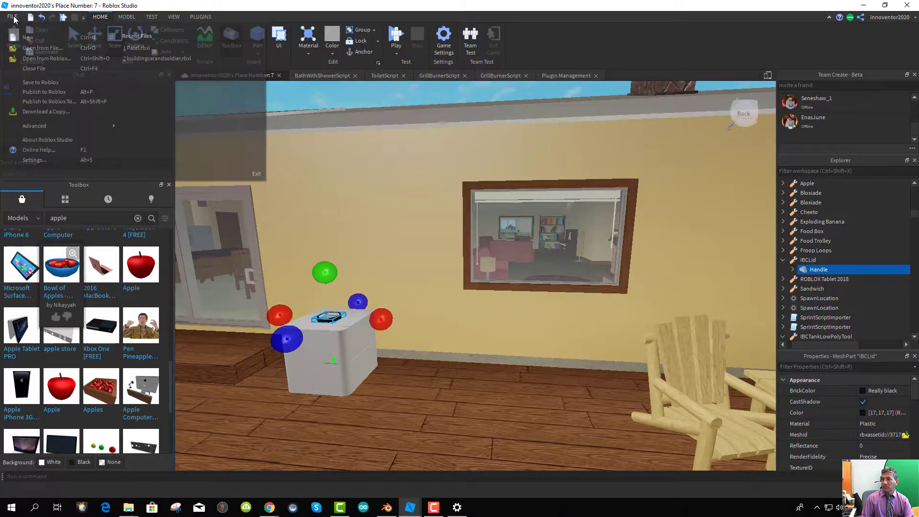
left_click(42, 86)
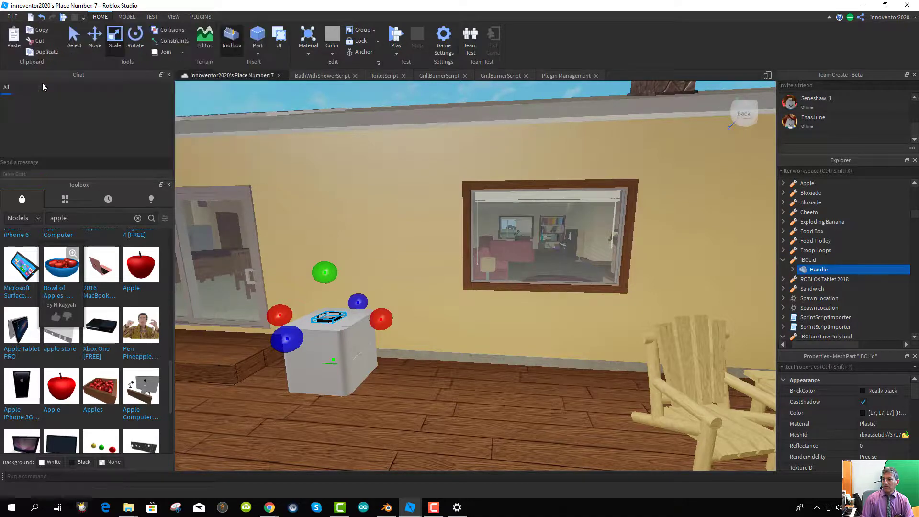
- Start a play-test, pick up the Froop Loops box beside the garage and stow it unequipped
left_click(390, 39)
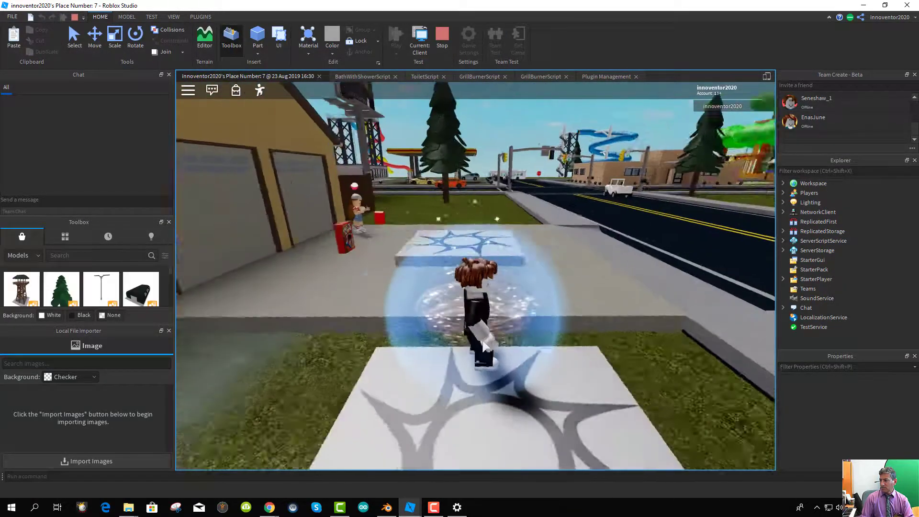
key("w")
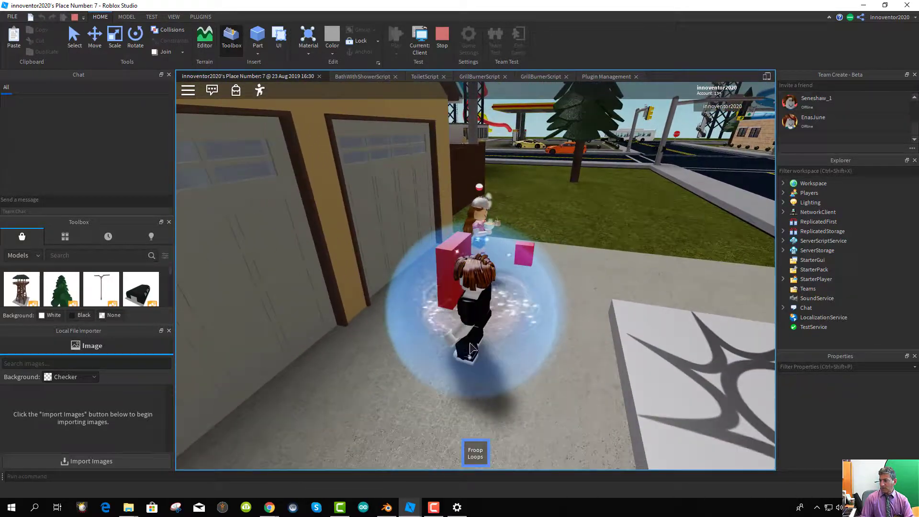
left_click(474, 455)
key("w")
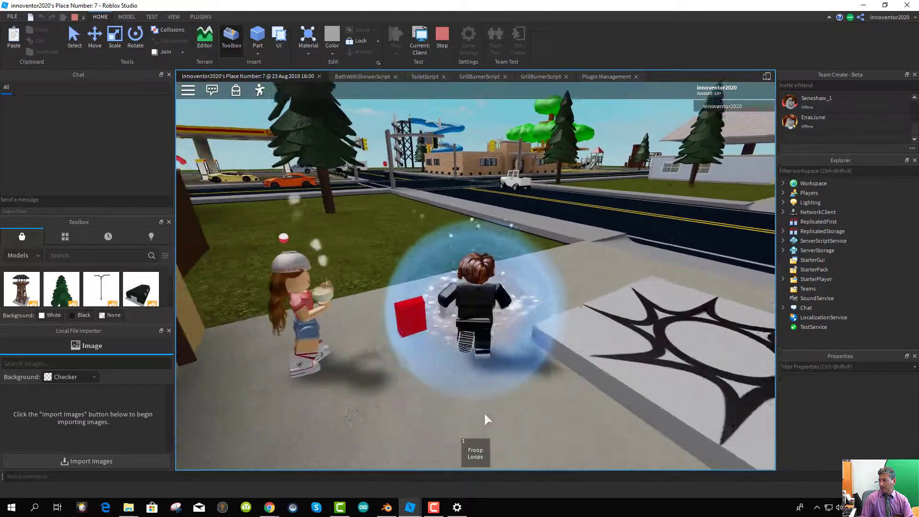
- Walk the avatar around the side of the house and across the backyard to the standing solar panel
key("w")
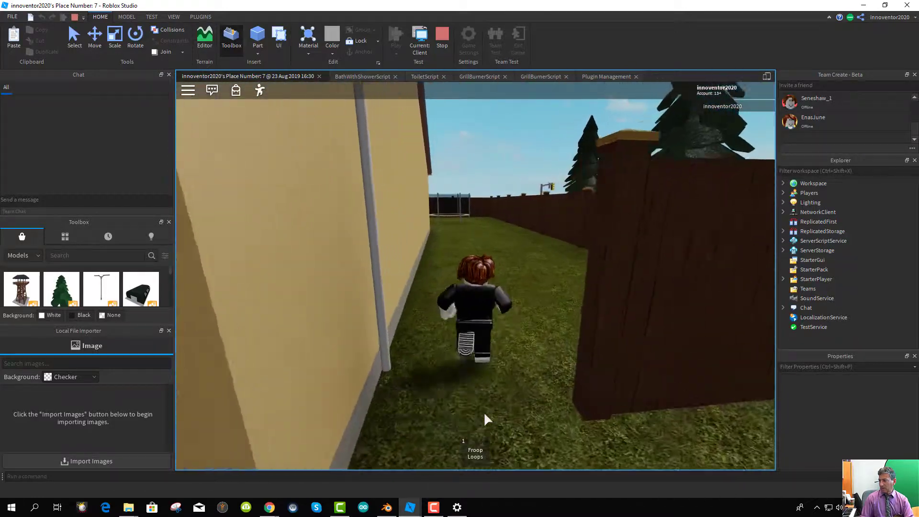
key("w")
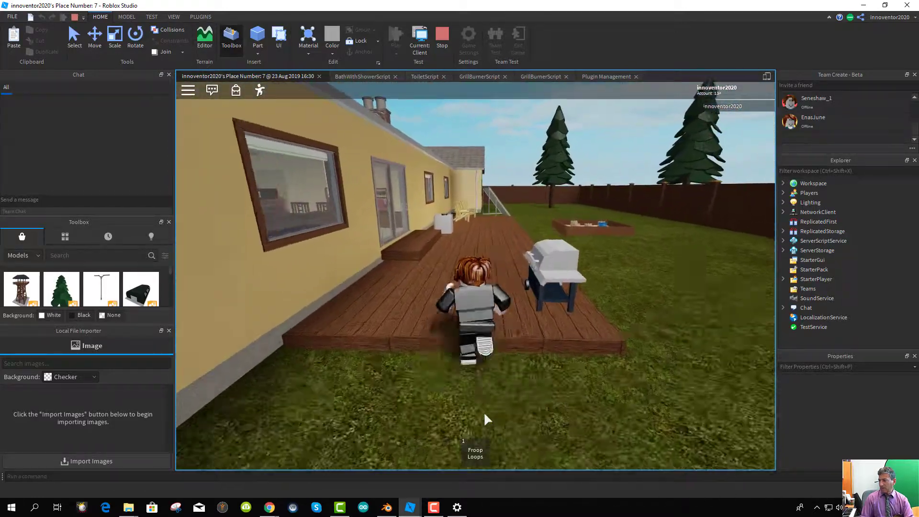
key("w")
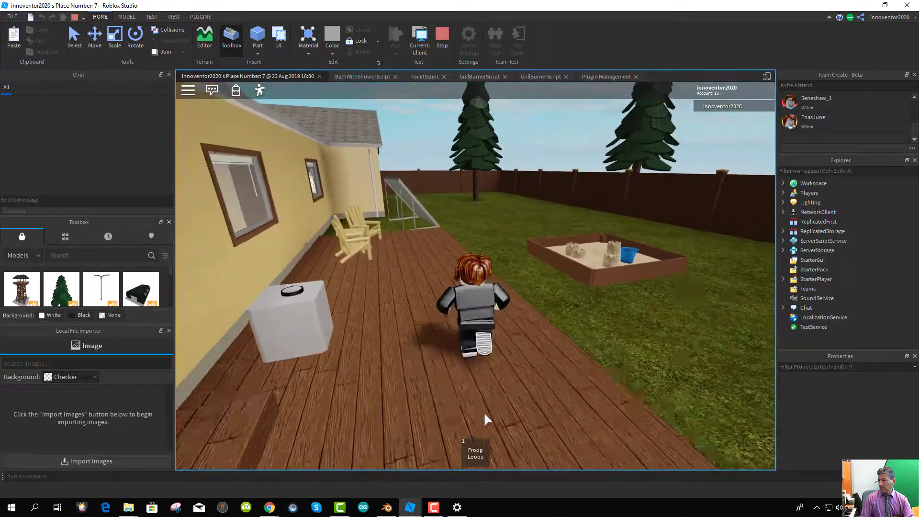
key("d")
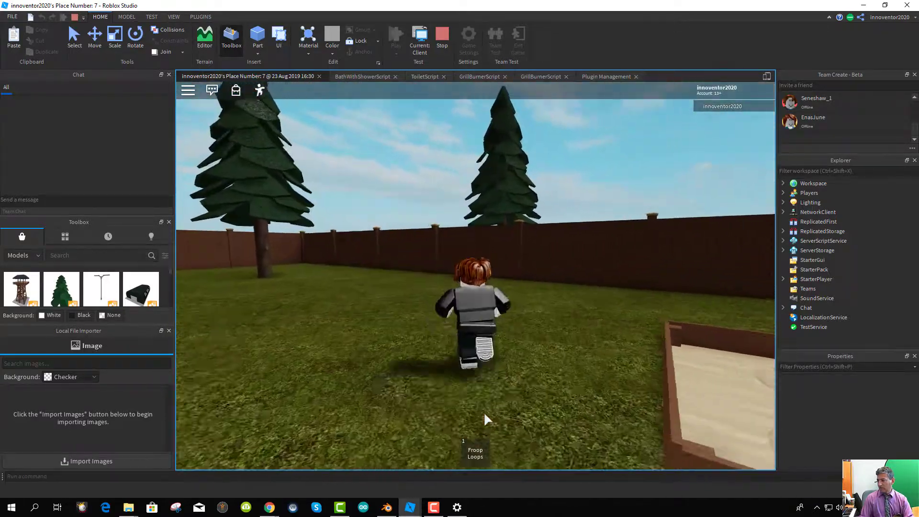
key("w")
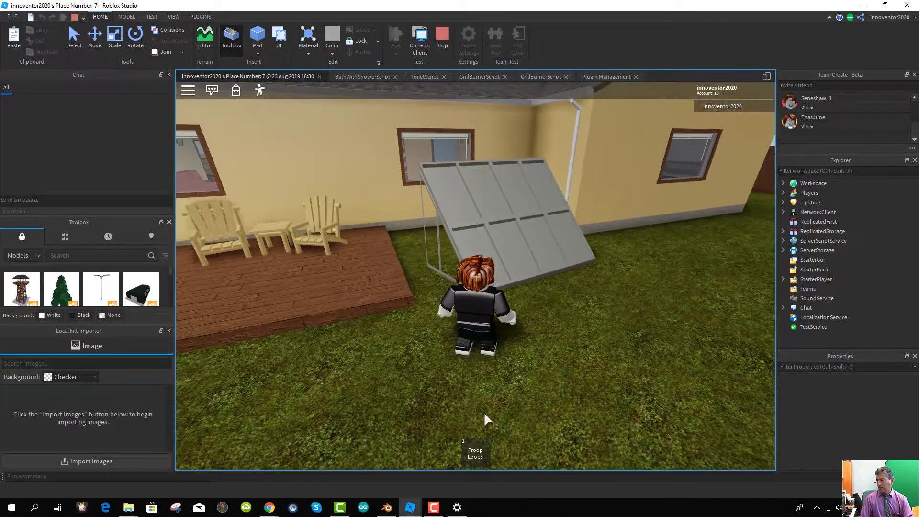
key("a")
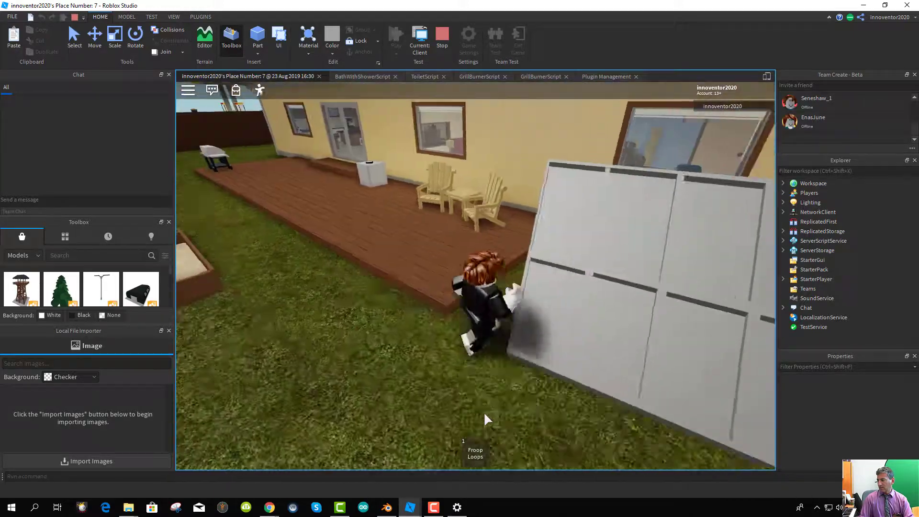
- Walk the avatar onto the deck, pick up the IBC tank and carry it along the deck
key("w")
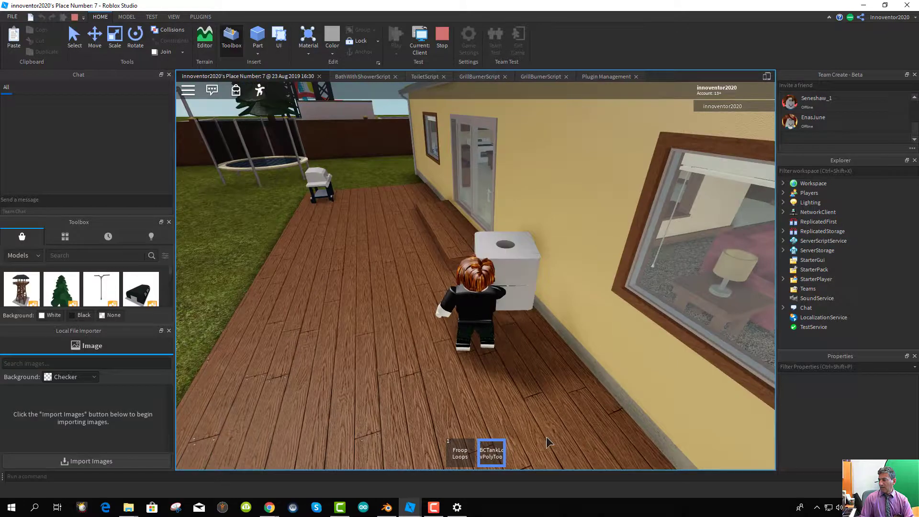
key("a")
key("a")
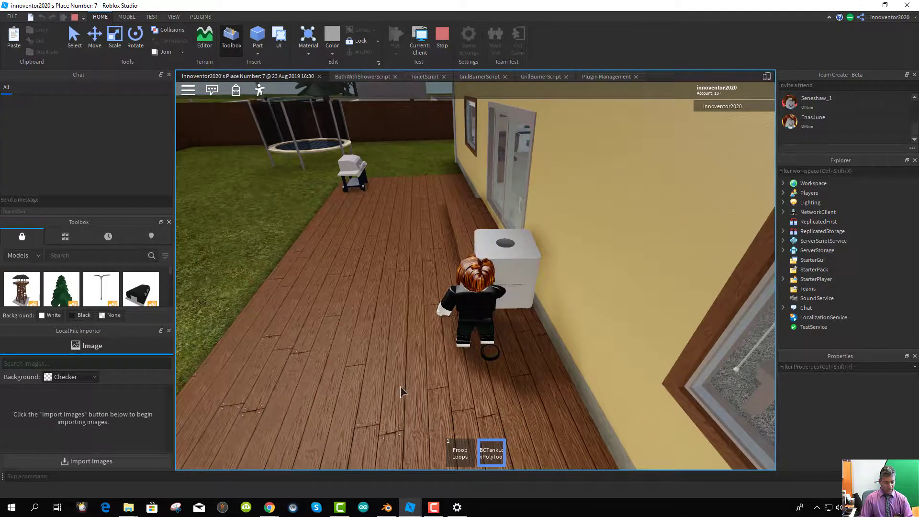
key("a")
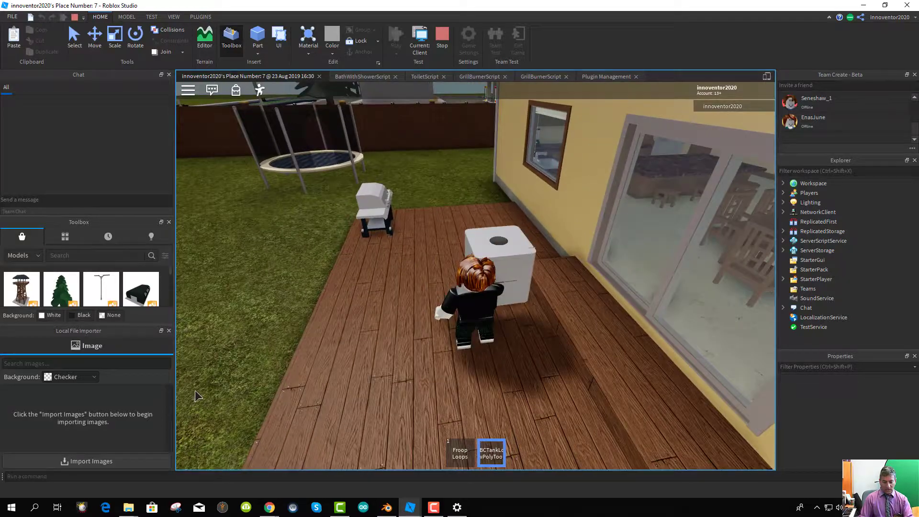
- Drop the IBC tank and walk back along the deck to pick up the IBCLid
key("BackSpace")
key("a")
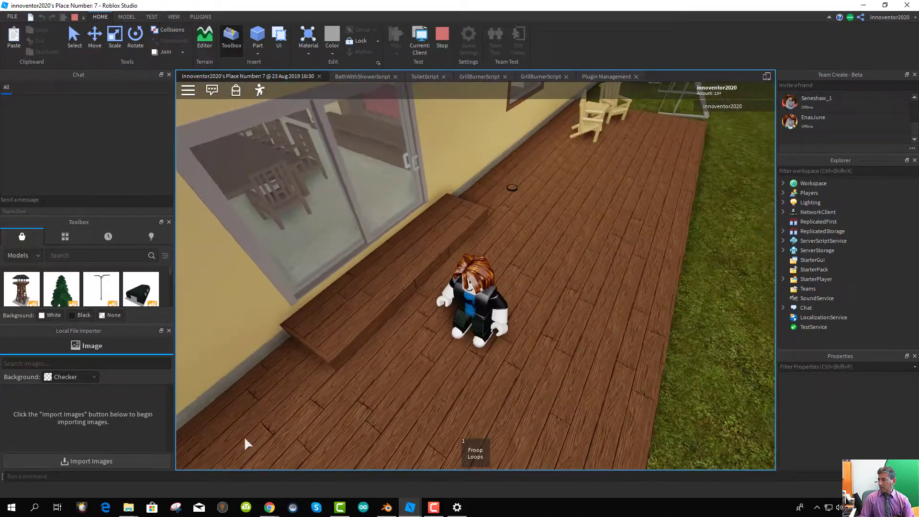
scroll(314, 444, "down", 2)
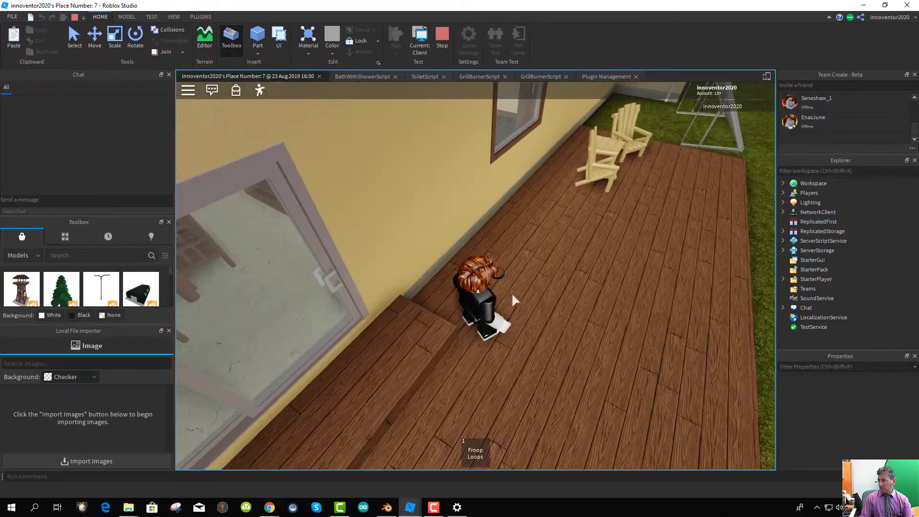
scroll(512, 292, "up", 3)
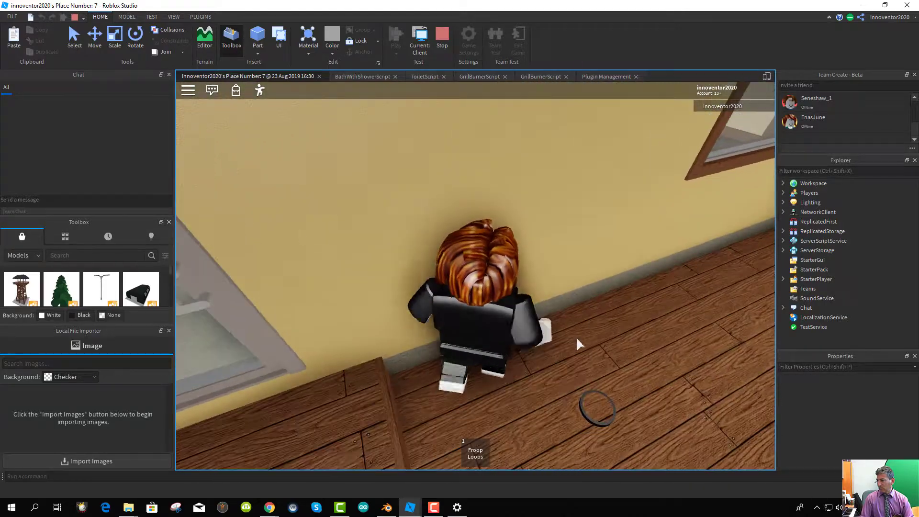
key("s")
key("w")
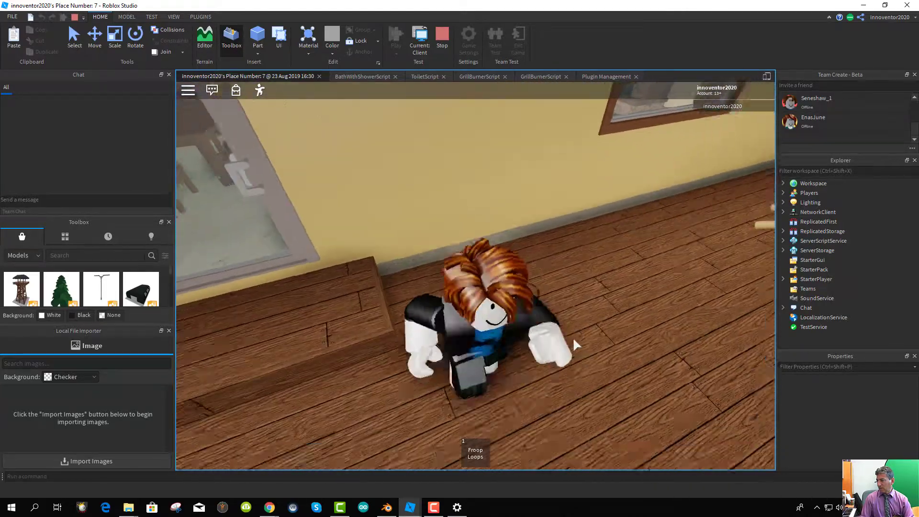
key("a")
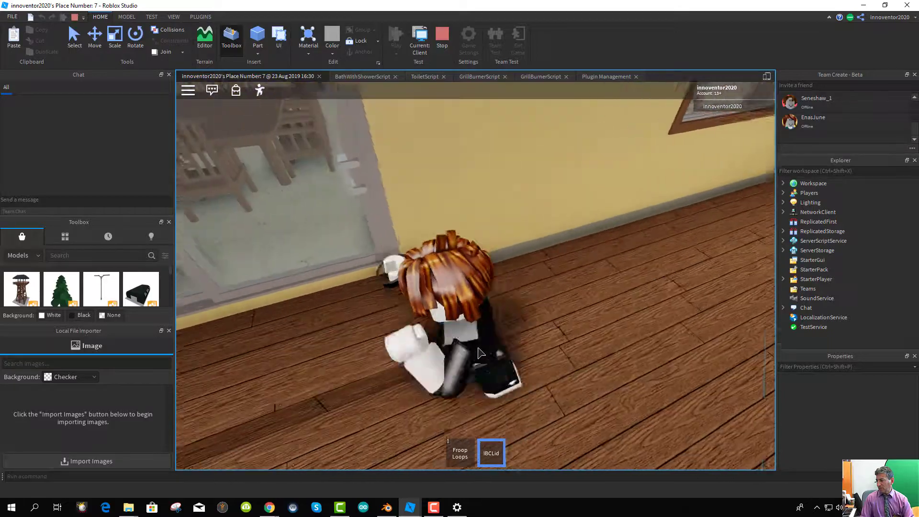
- Carry the IBCLid onto the lawn, pick up the dropped IBC tank and bring it back to the deck
key("a")
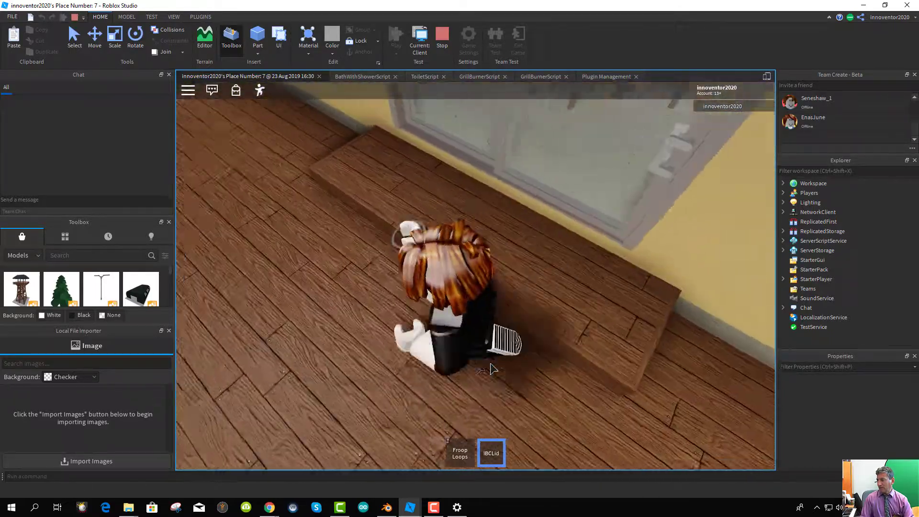
key("w")
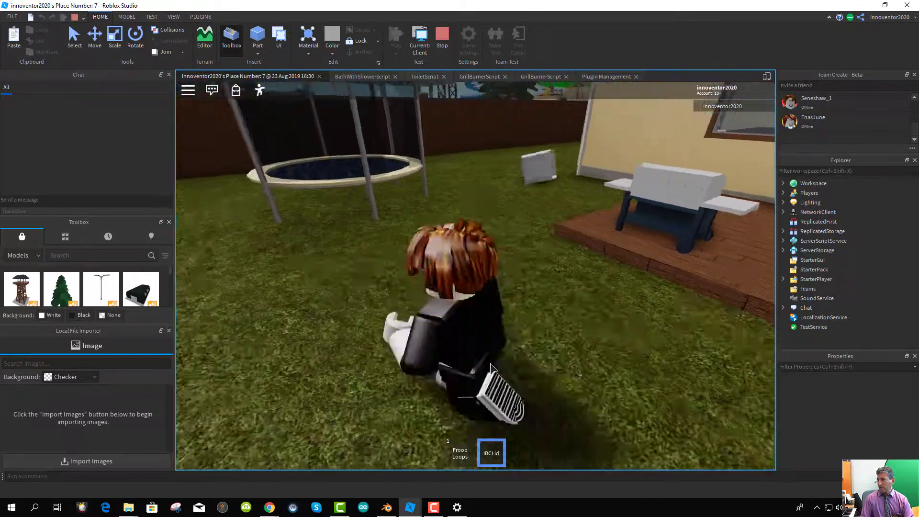
key("w")
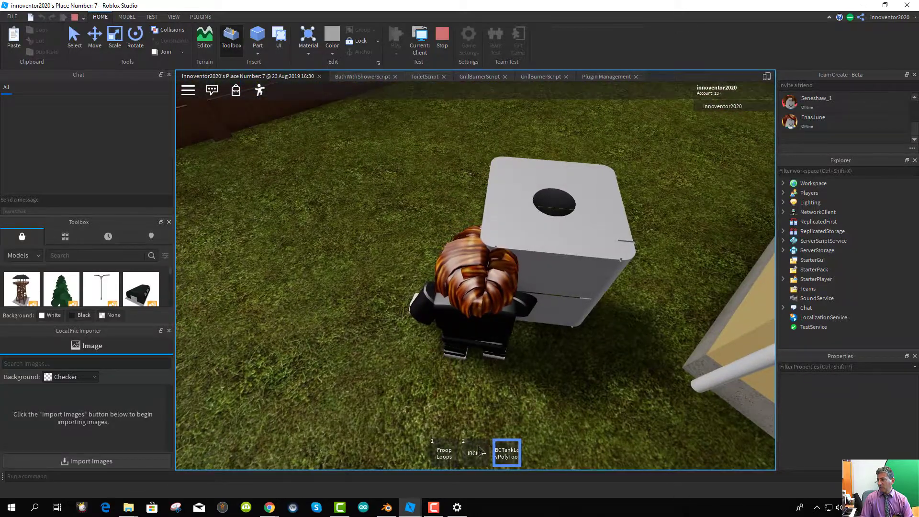
left_click(478, 451)
key("3")
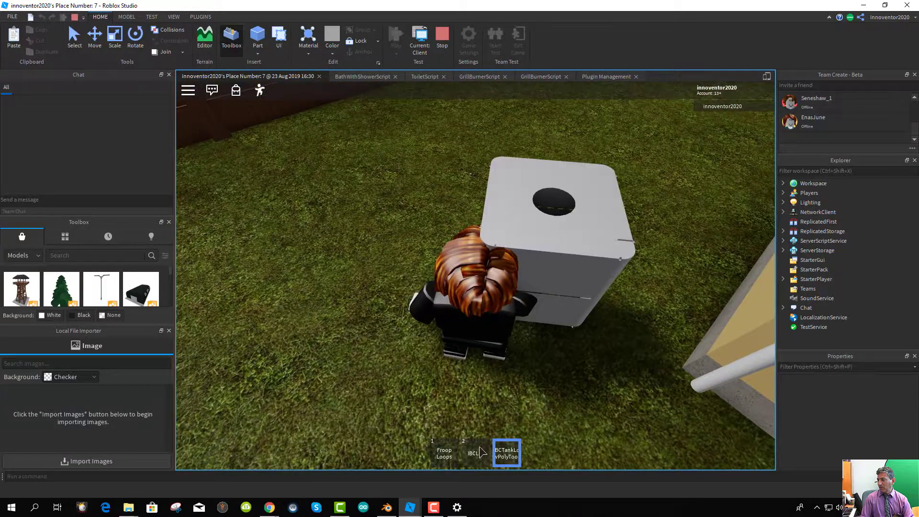
key("w")
right_click_drag(497, 409, 497, 409)
key("w")
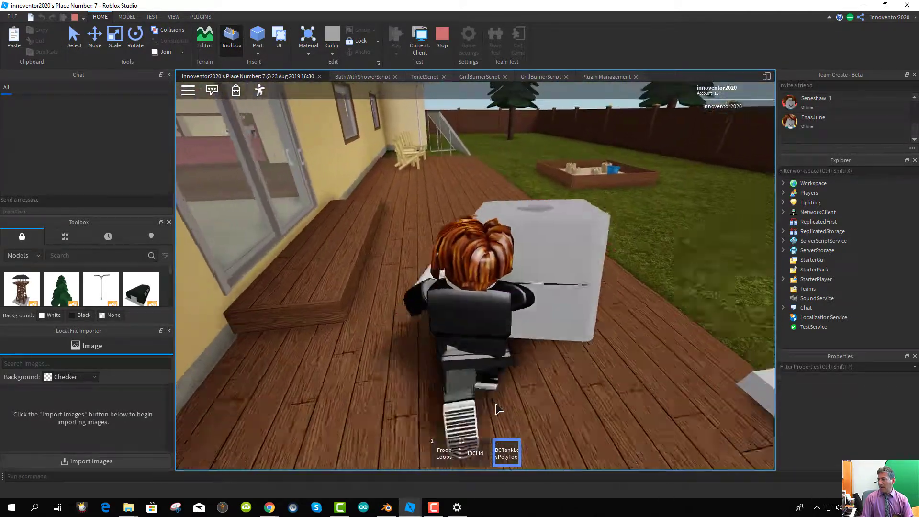
- Test switching the held tool between IBCLid and IBCTankLowPolyTool, ending with the tank in hand
left_click(474, 458)
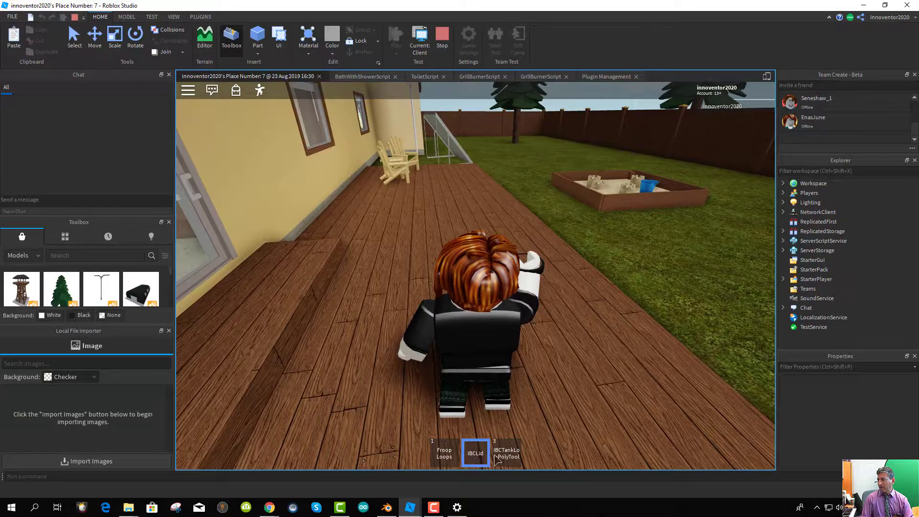
key("3")
key("2")
key("3")
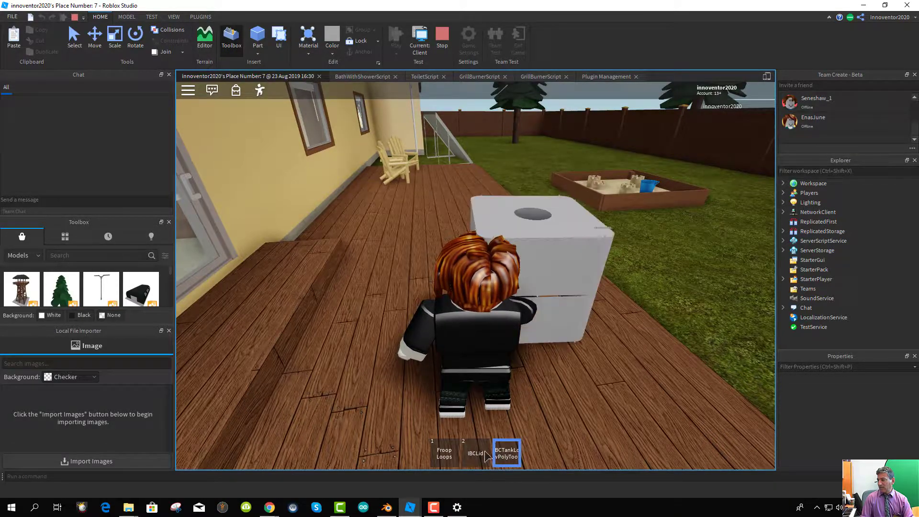
key("2")
left_click(505, 453)
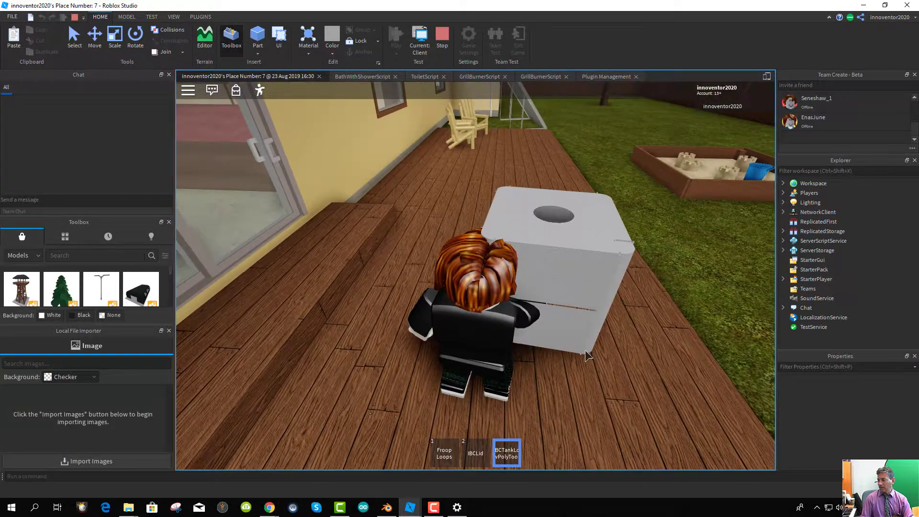
- Drop the IBC tank, the IBCLid and the Froop Loops box from the avatar's inventory onto the deck
left_click(565, 338)
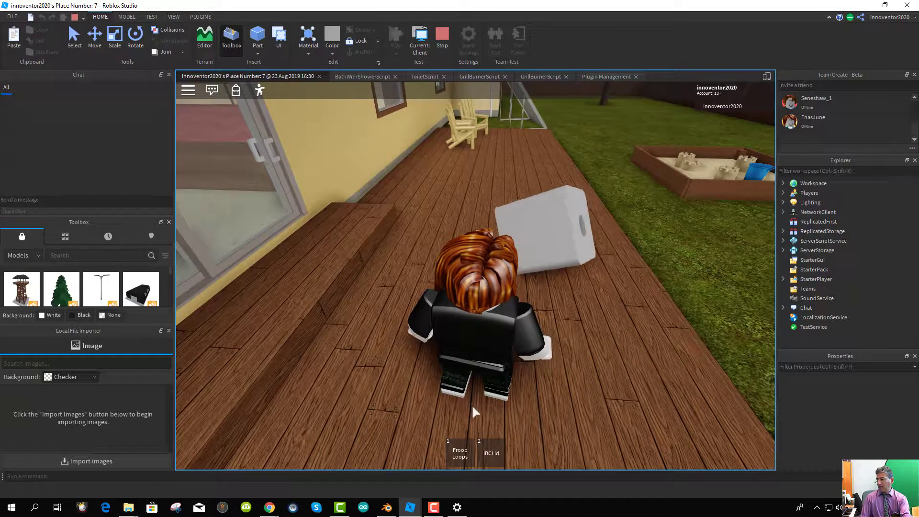
left_click(483, 457)
left_click(489, 443)
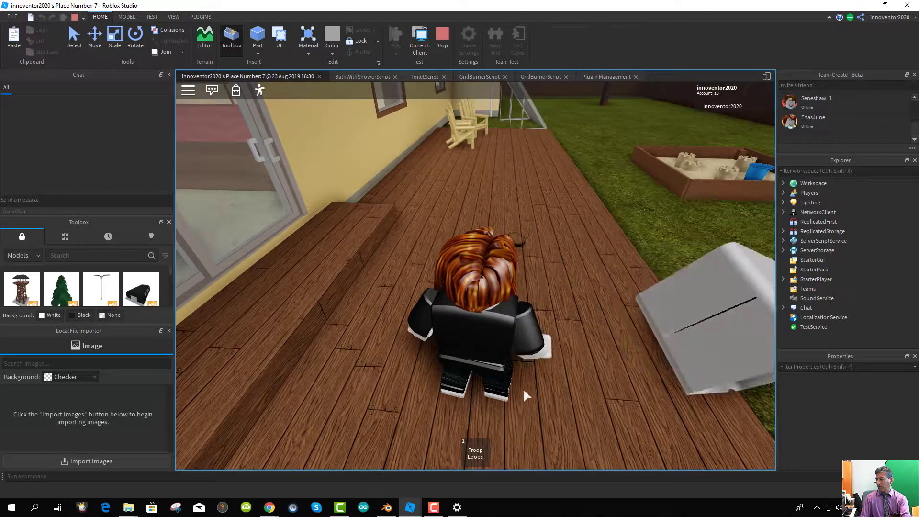
right_click_drag(496, 375, 492, 387)
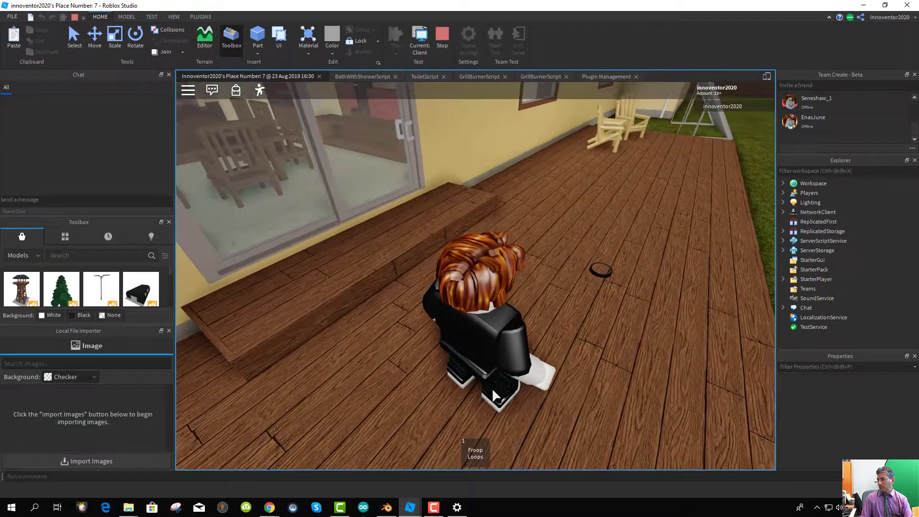
left_click(476, 453)
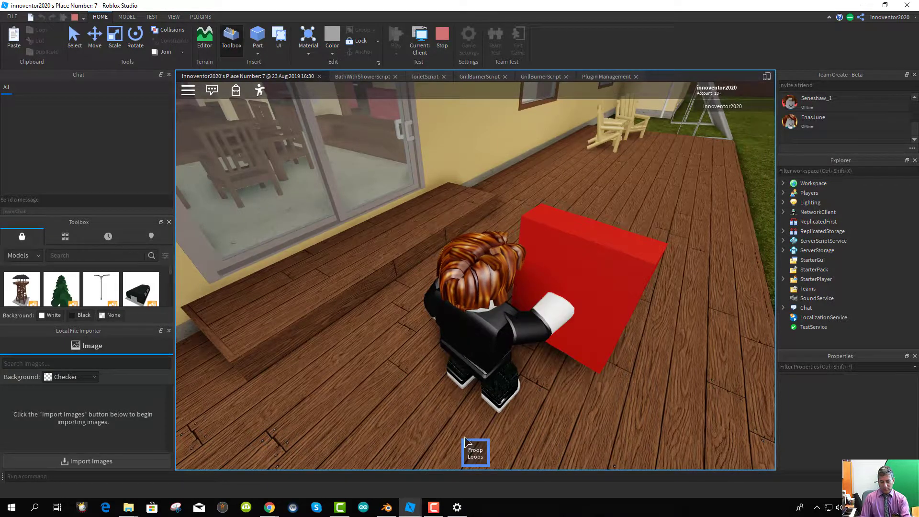
left_click(464, 436)
- Walk the avatar onto the lawn and examine the back of the house with its rooftop solar panels
right_click_drag(481, 429, 523, 419)
key("w")
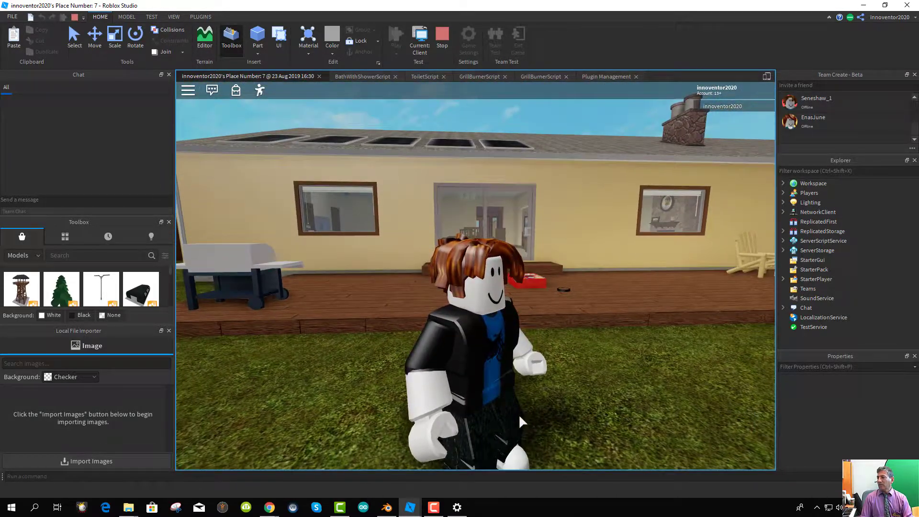
scroll(518, 414, "down", 5)
right_click_drag(450, 326, 449, 323)
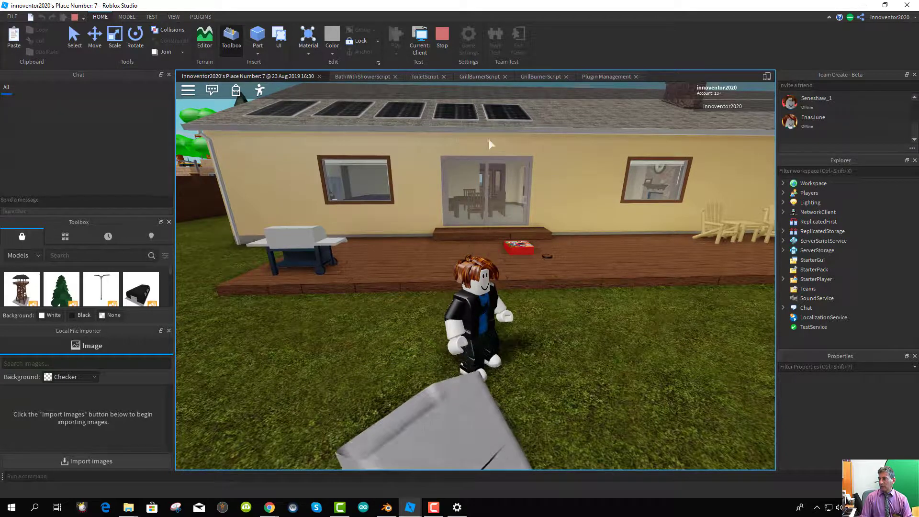
right_click_drag(384, 313, 386, 306)
- Walk the avatar to the grill on the deck, open its lid and light a burner
key("w")
key("w")
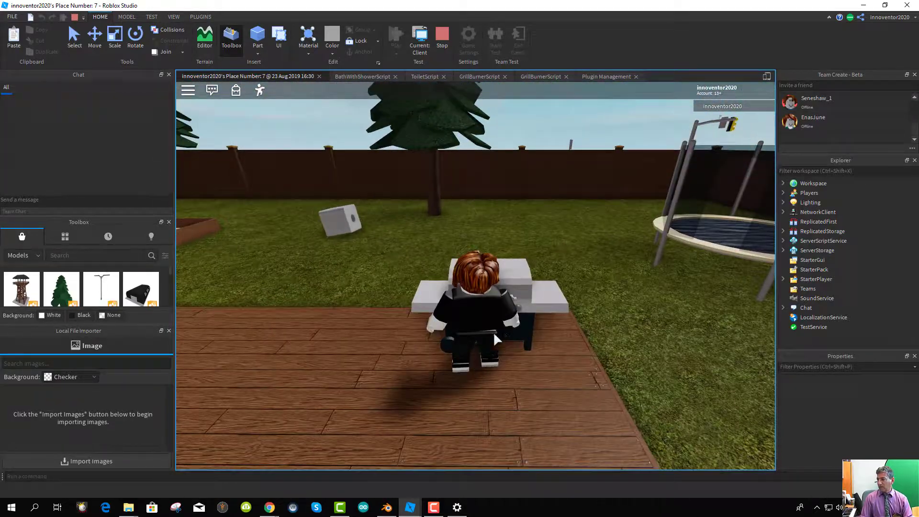
scroll(493, 331, "up", 5)
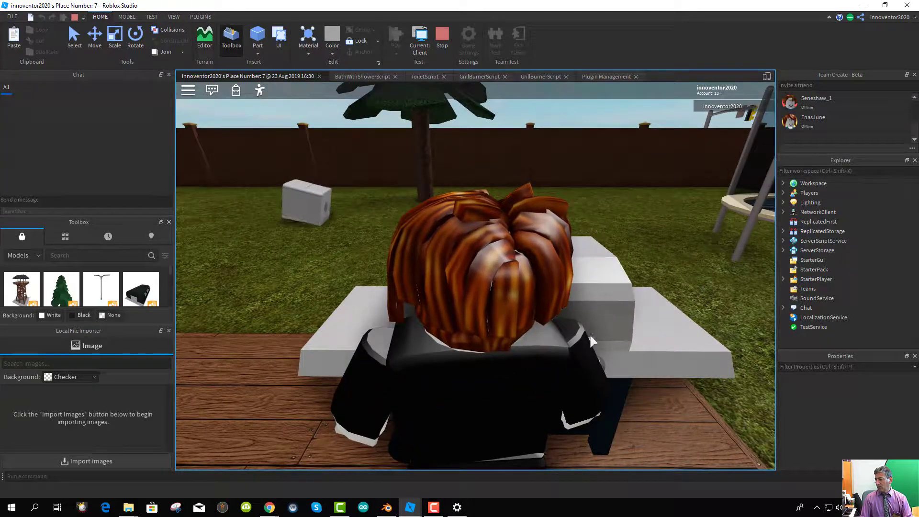
left_click(591, 343)
right_click_drag(596, 384, 596, 383)
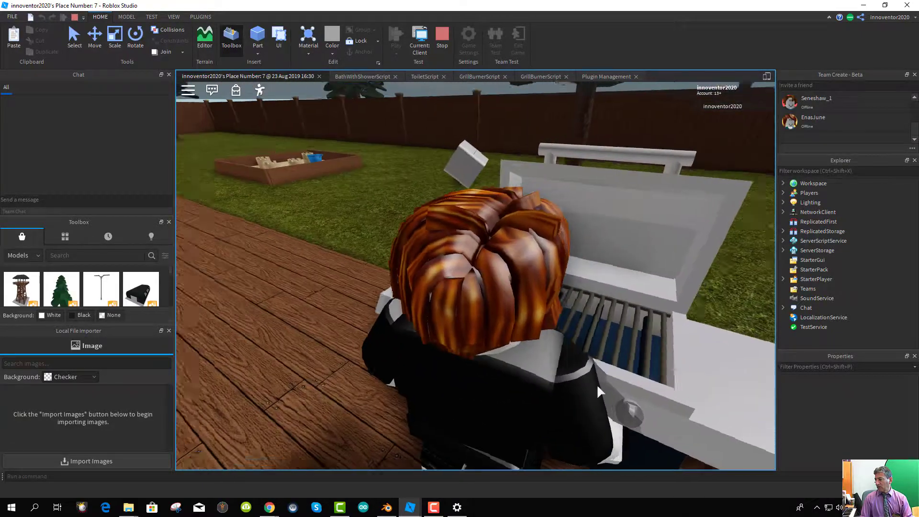
left_click(608, 420)
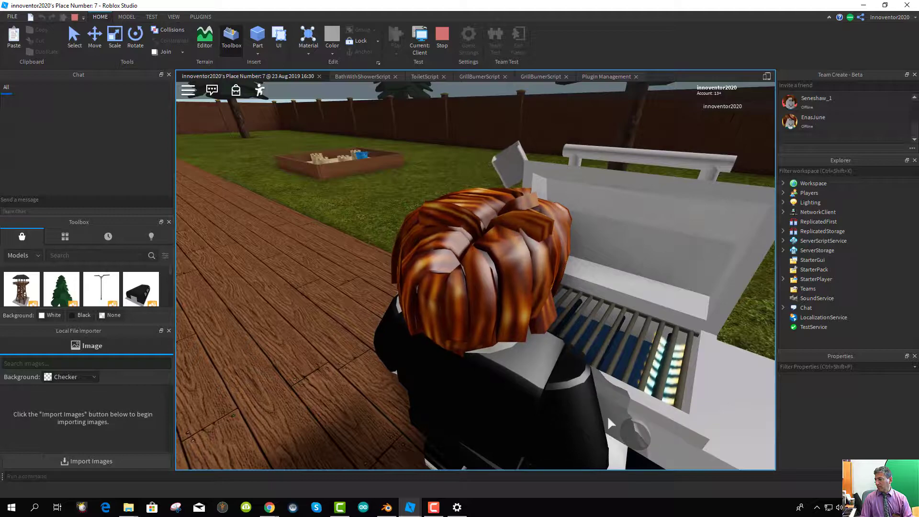
- Examine the open grill's lit burner and control knobs from several angles, and end the play test
right_click_drag(606, 415, 588, 397)
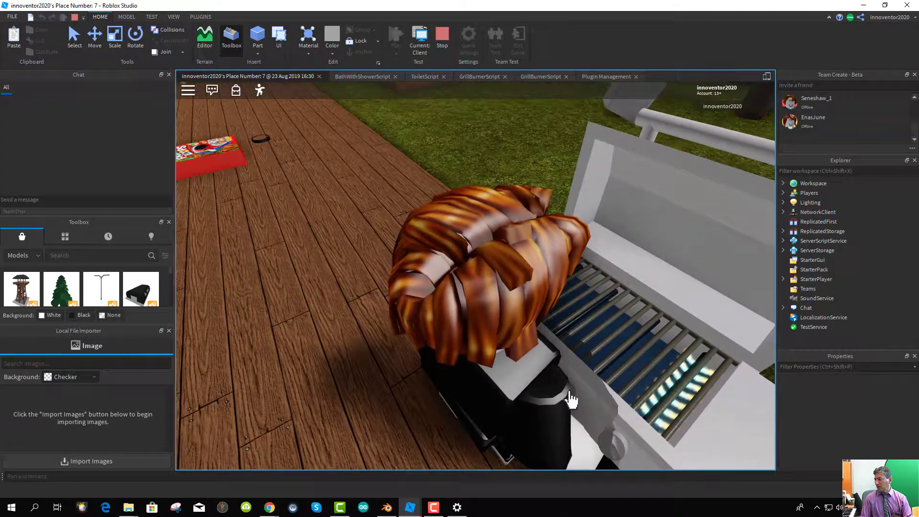
right_click_drag(530, 387, 613, 340)
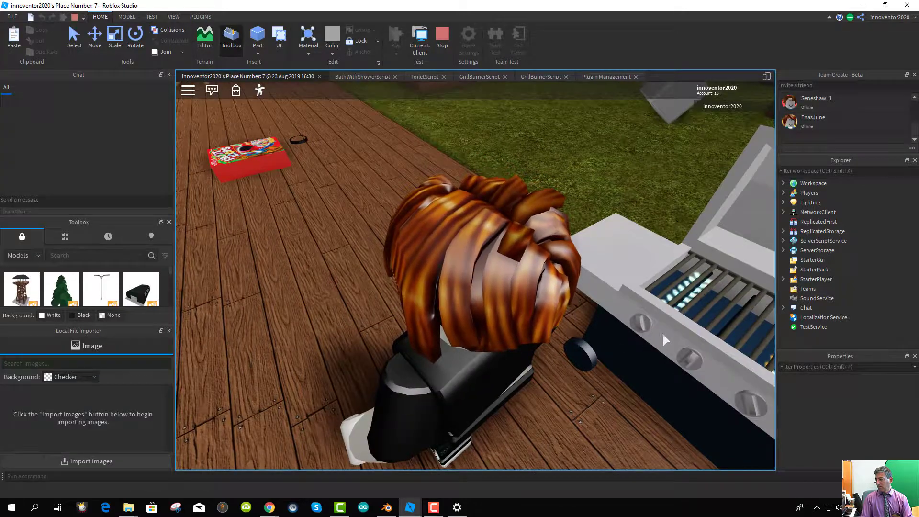
right_click_drag(698, 366, 698, 367)
right_click_drag(560, 378, 484, 351)
left_click(441, 42)
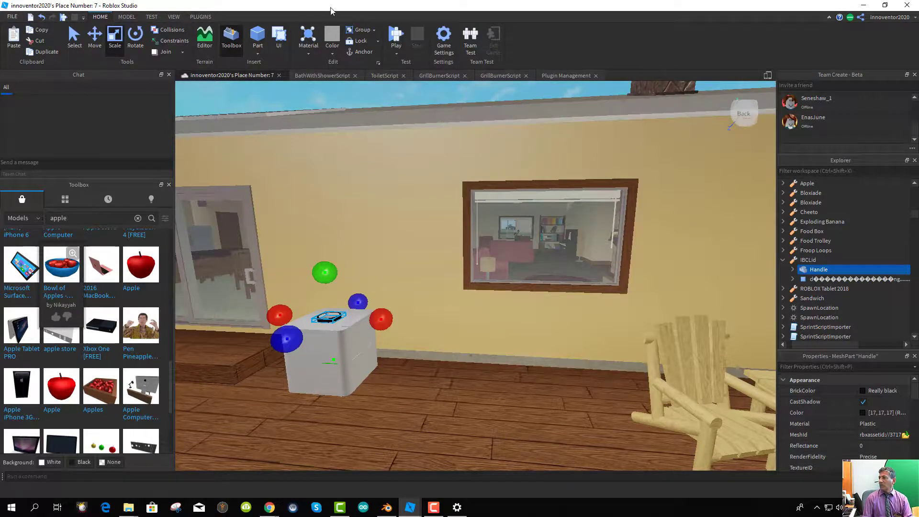
- Switch to the browser's Roblox page for Ava Luna's School Land and launch the published game
left_click_drag(330, 10, 363, 404)
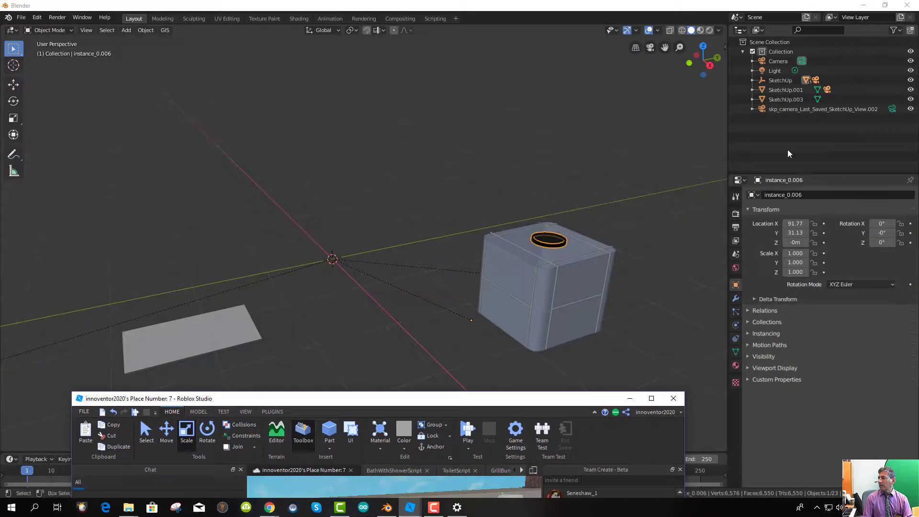
left_click(864, 5)
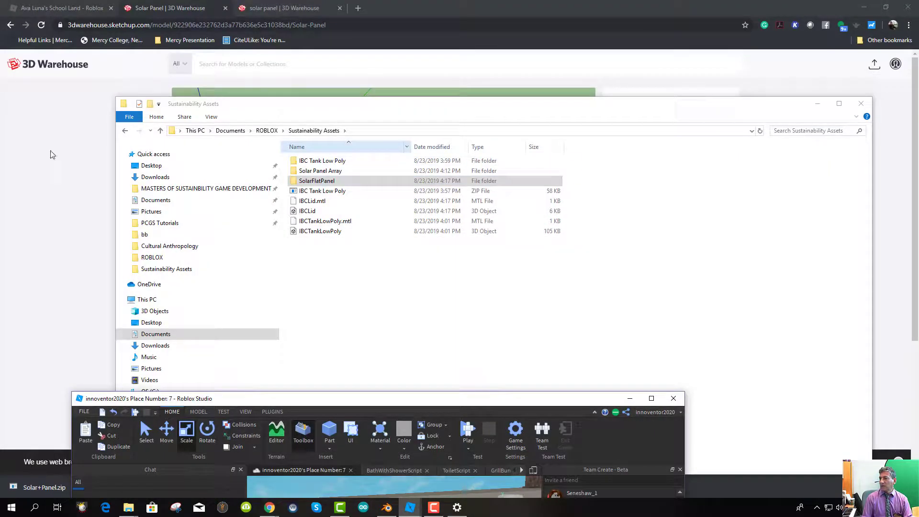
left_click(53, 154)
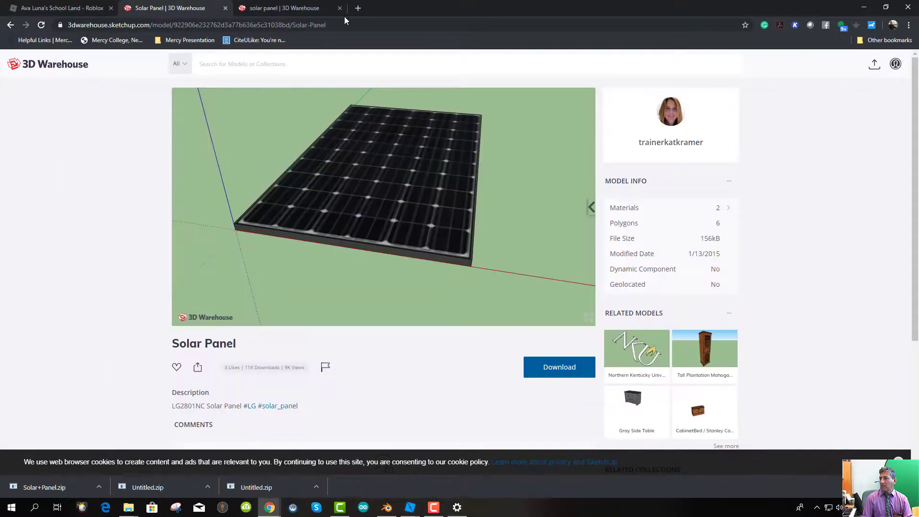
left_click(66, 9)
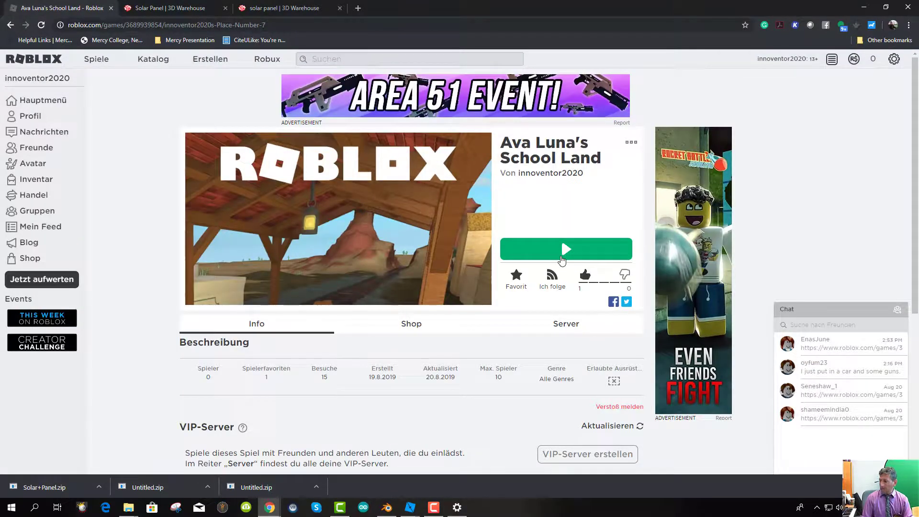
left_click(563, 249)
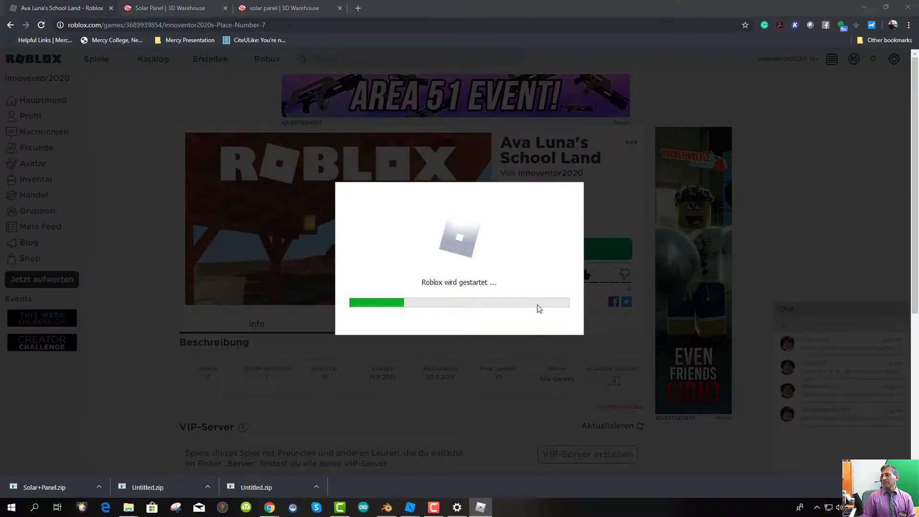
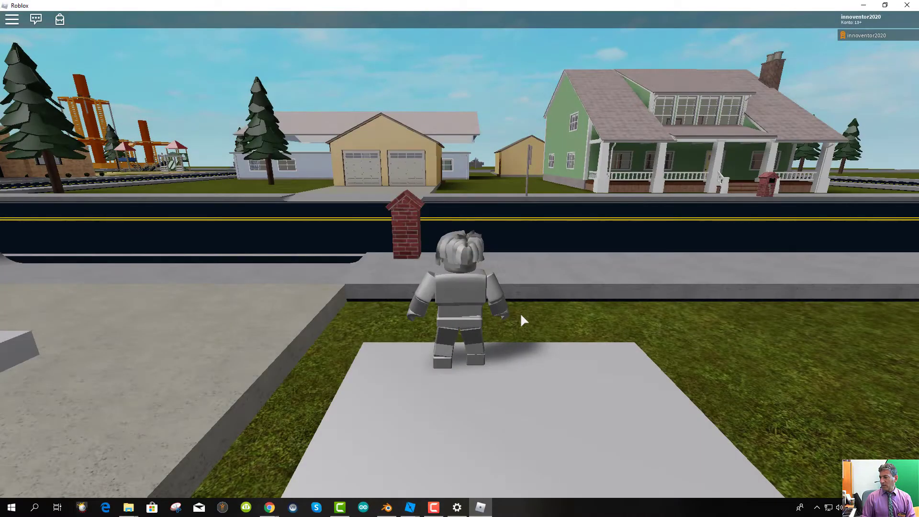
- Walk the avatar from the spawn area to the backyard deck and pick up the IBC tank and its lid
key("w")
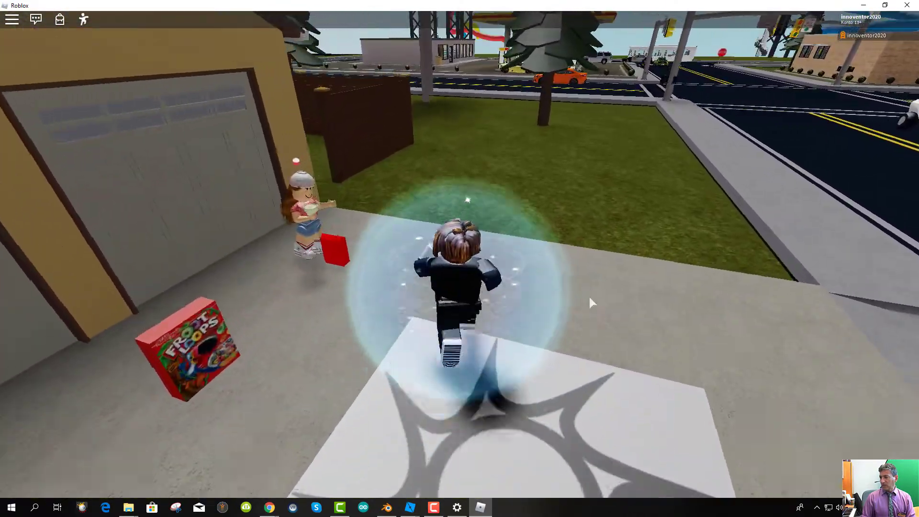
right_click_drag(589, 297, 585, 298)
scroll(585, 295, "down", 5)
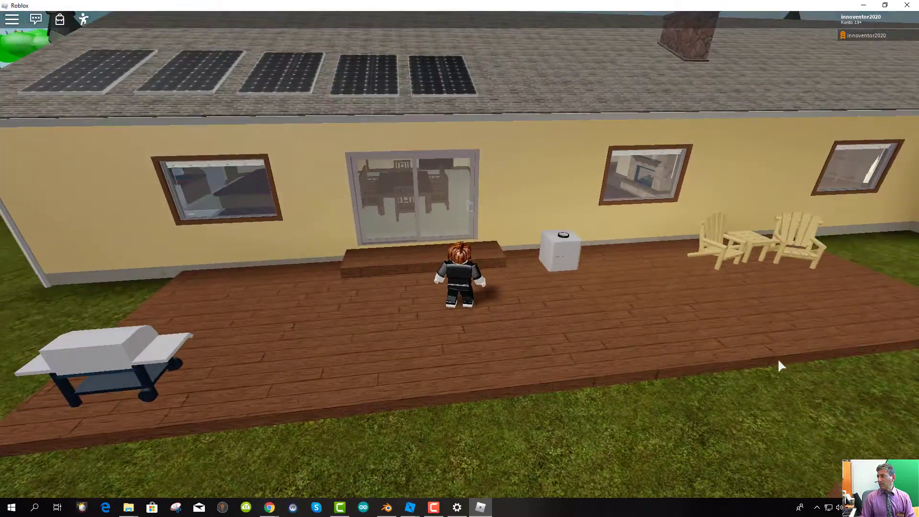
scroll(776, 365, "up", 5)
key("d")
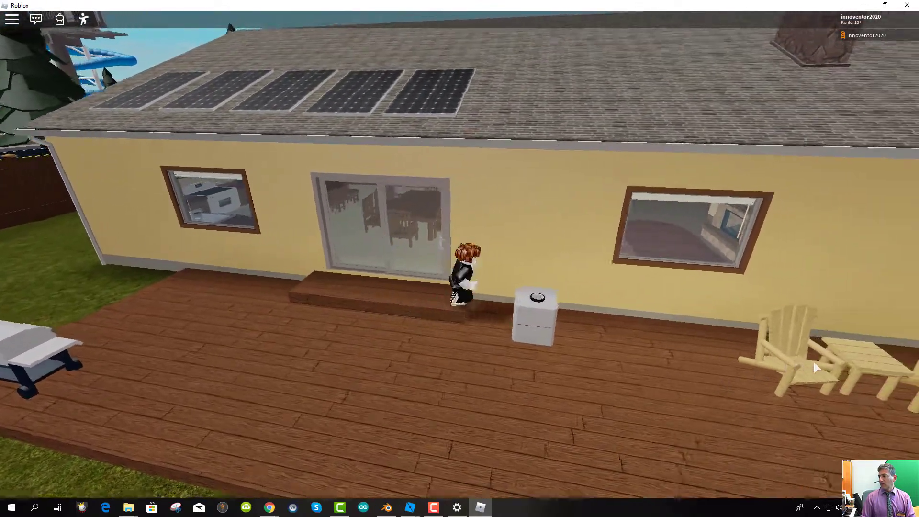
key("w")
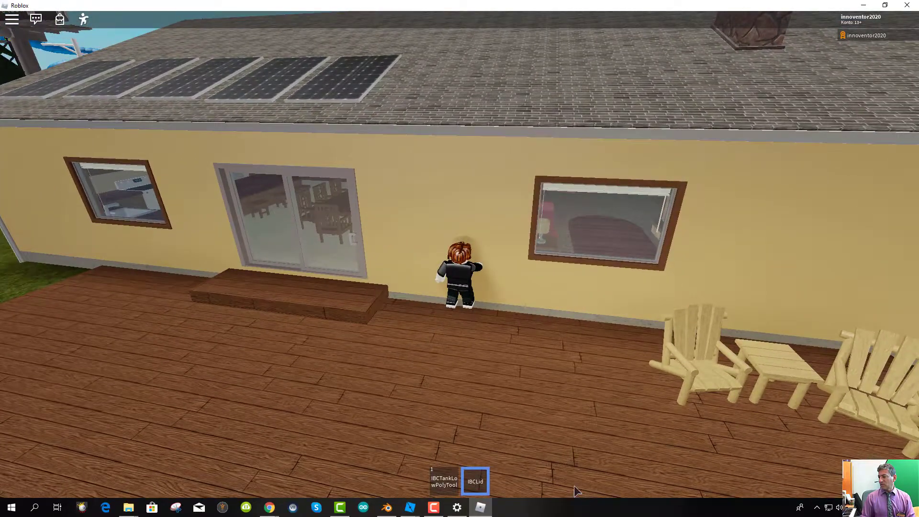
- Walk the avatar across the deck past the grill and up to the house's sliding glass door
scroll(459, 406, "down", 3)
key("a")
right_click_drag(459, 406, 455, 400)
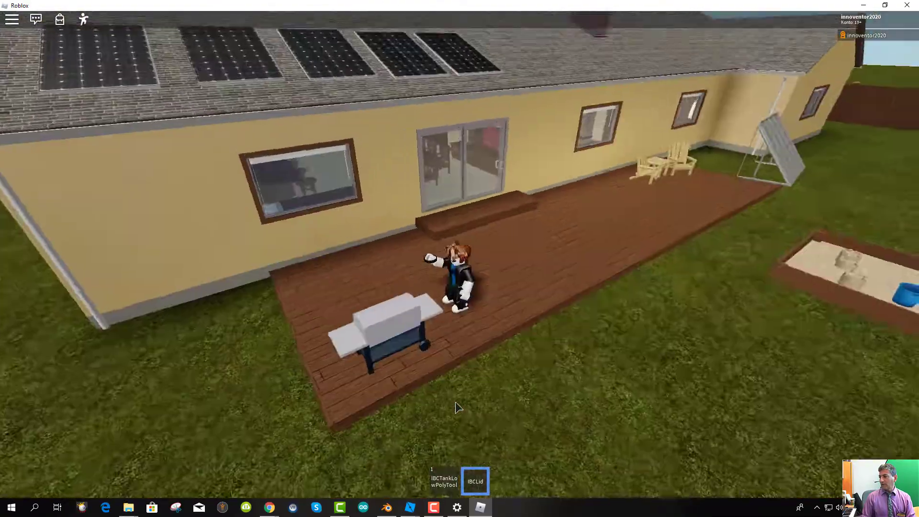
key("w")
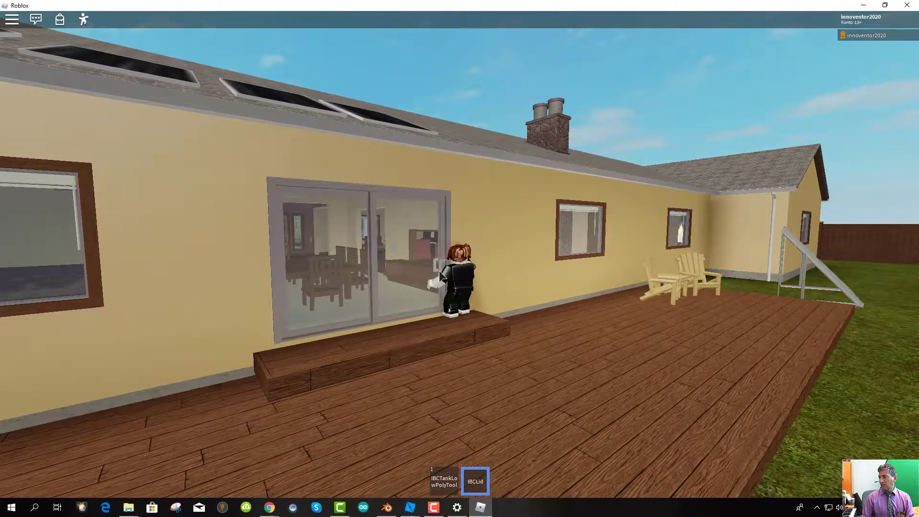
scroll(450, 278, "up", 3)
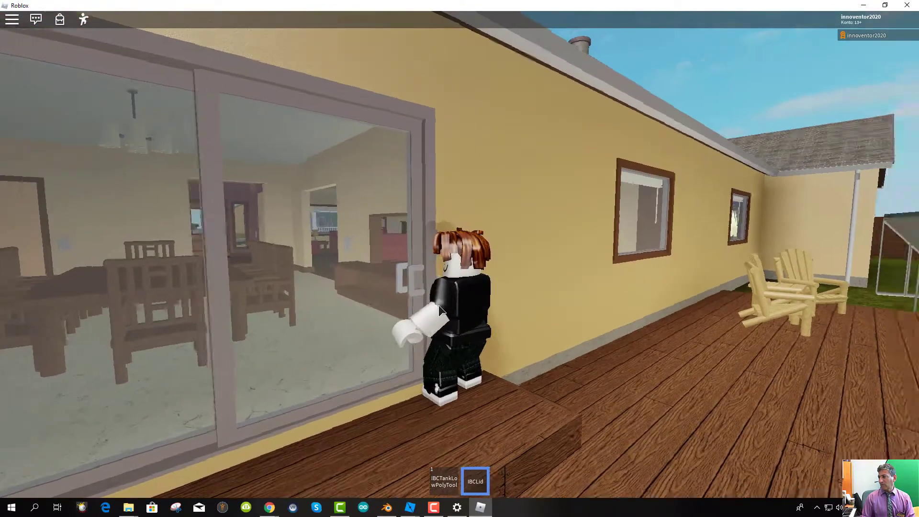
scroll(438, 305, "up", 5)
- Walk the avatar to the ground-mounted solar array on the lawn and examine the whole house and yard from above
key("w")
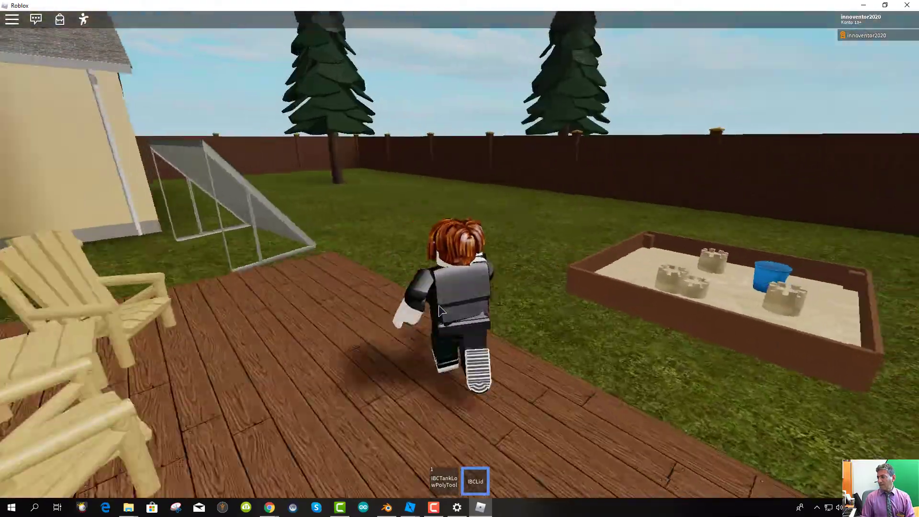
key("a")
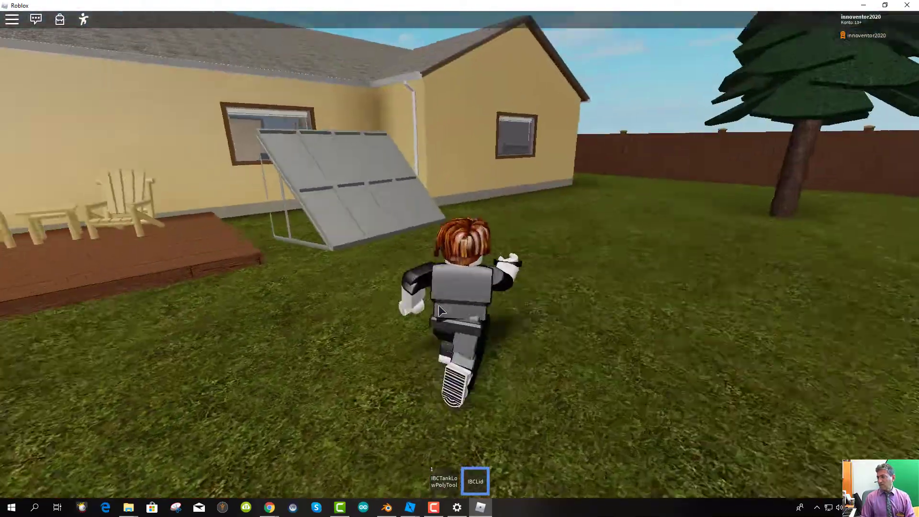
scroll(440, 311, "down", 10)
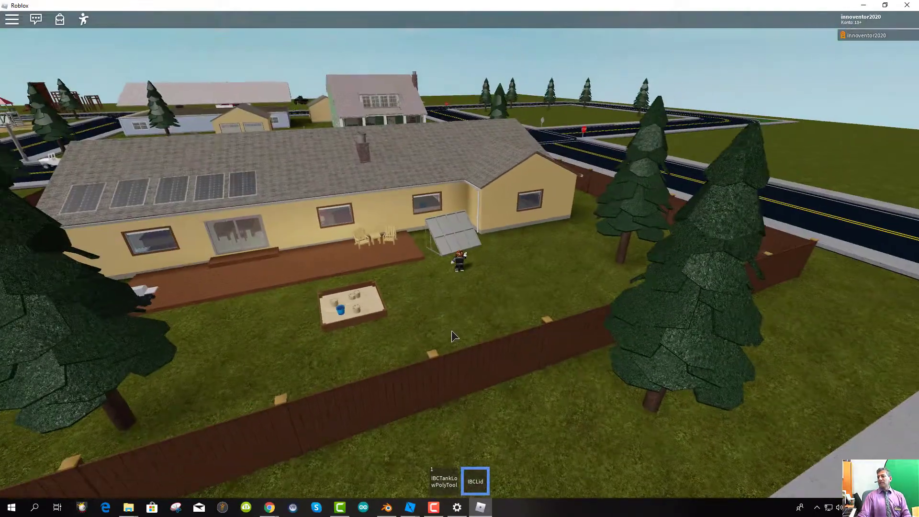
scroll(443, 327, "down", 3)
right_click_drag(438, 312, 437, 359)
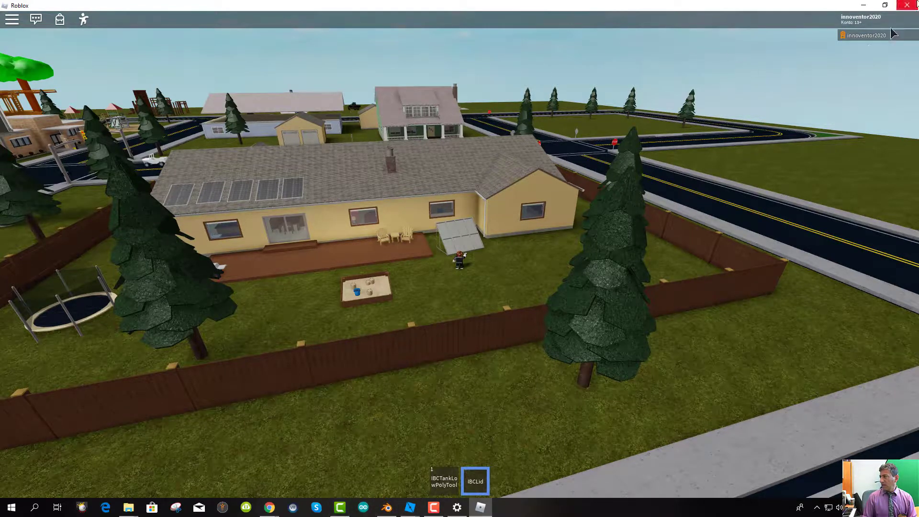
- Leave the published game and bring up the 3D Warehouse Solar Panel page in the browser
left_click(13, 22)
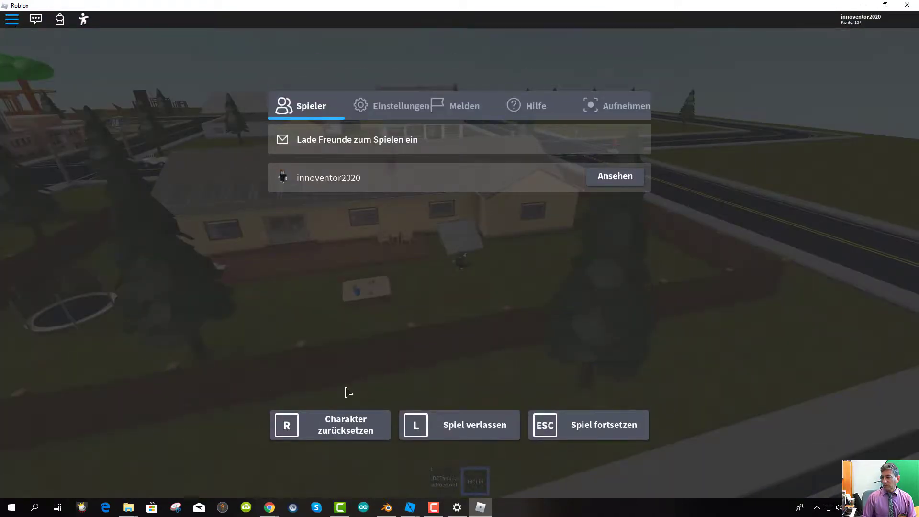
left_click(464, 430)
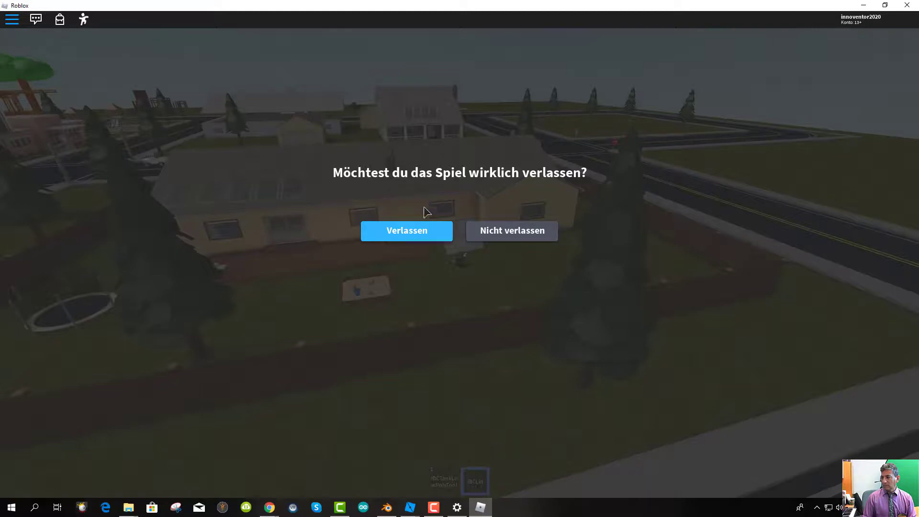
left_click(416, 231)
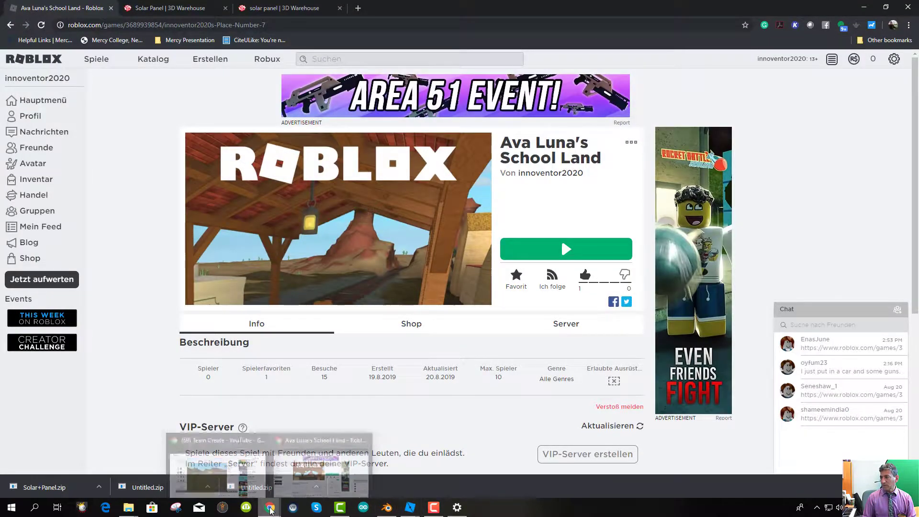
left_click(160, 8)
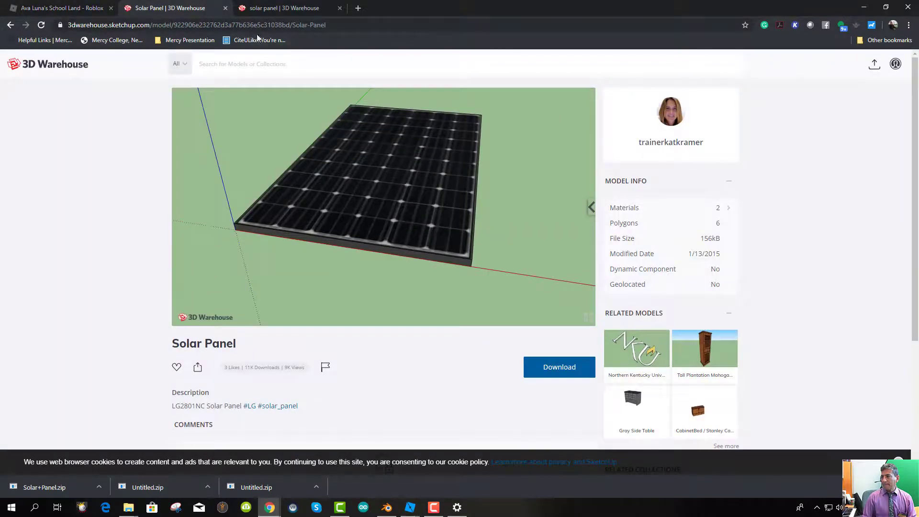
left_click(269, 27)
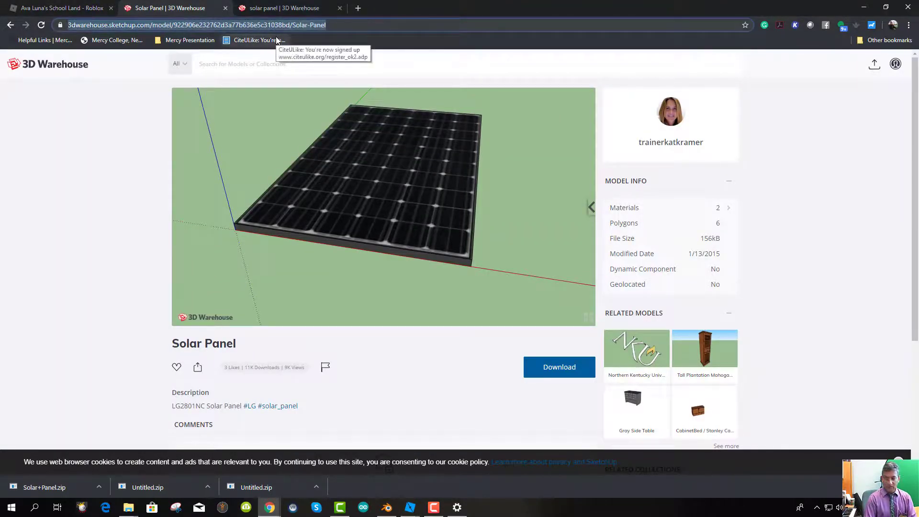
type("wind generat")
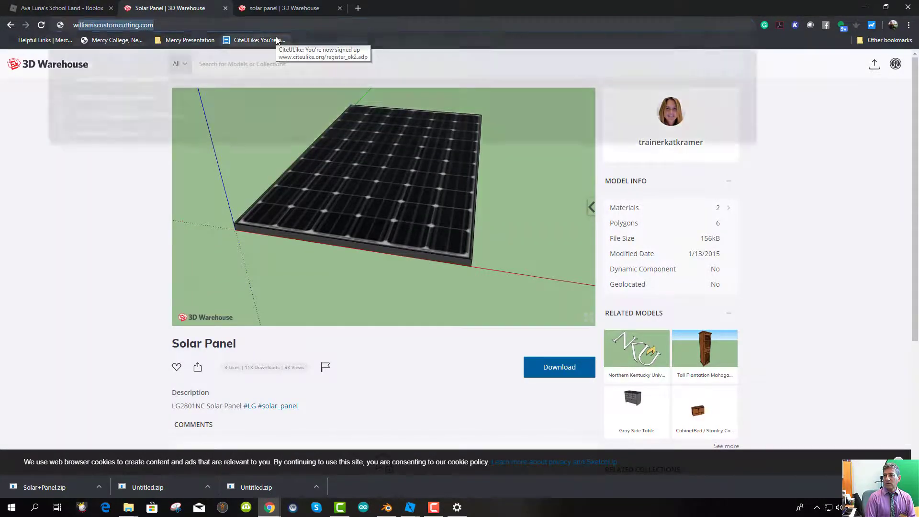
type("or")
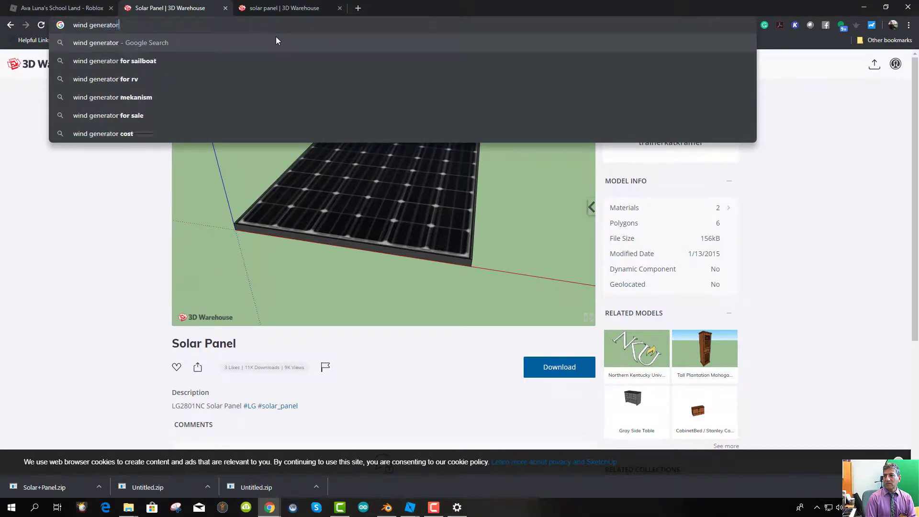
key("Return")
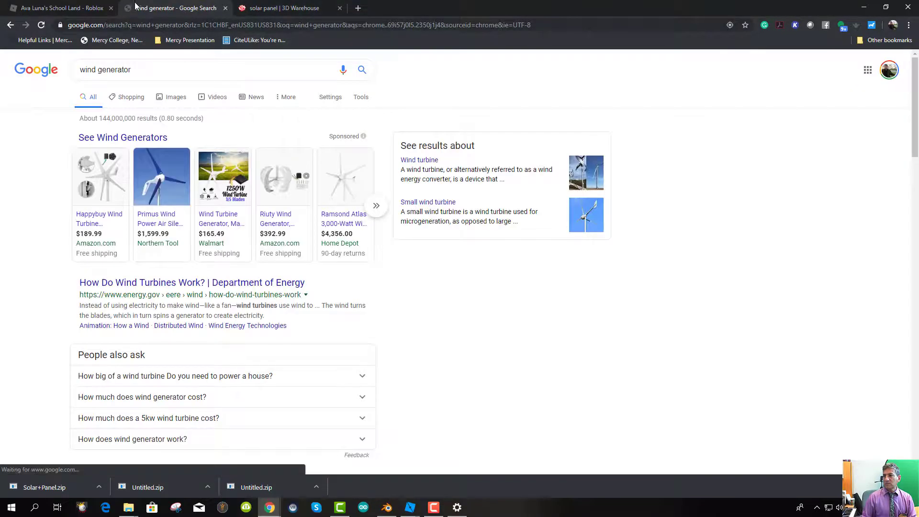
left_click(9, 26)
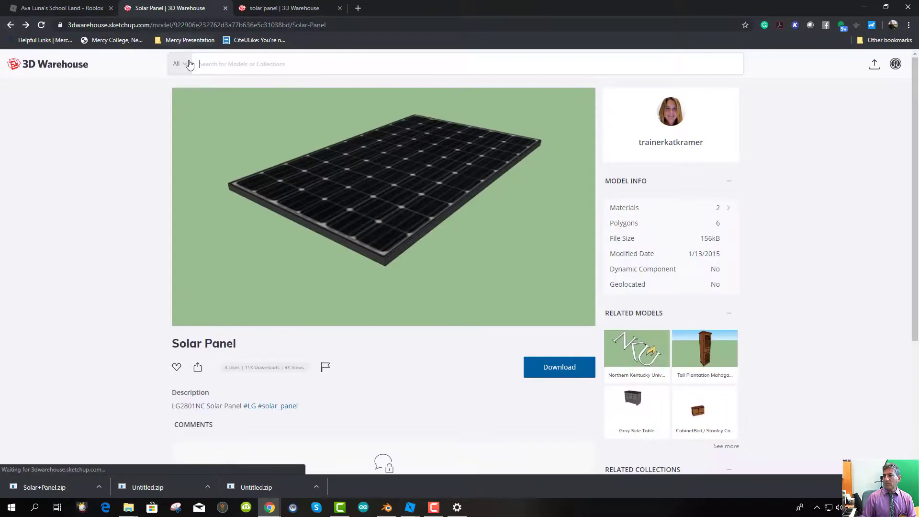
- Search 3D Warehouse for "wind generator" models
left_click(216, 67)
type("wind gen")
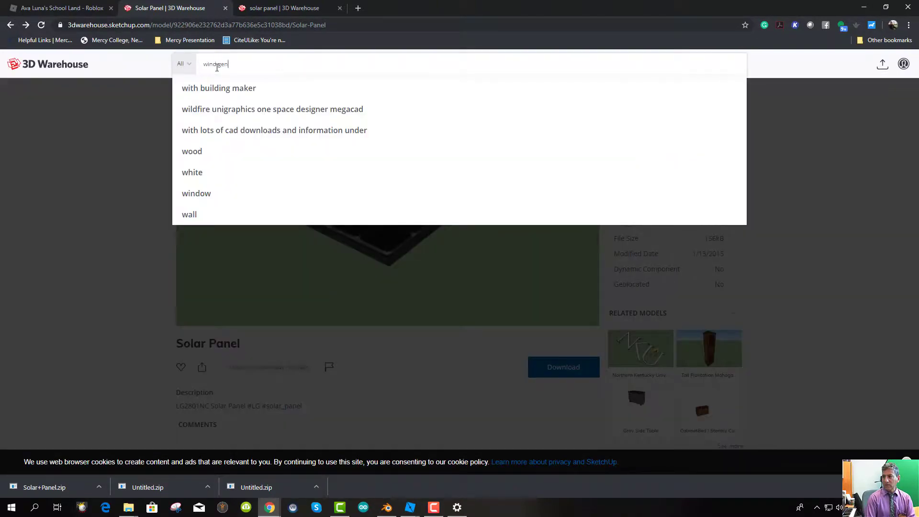
type("r'")
key("Return")
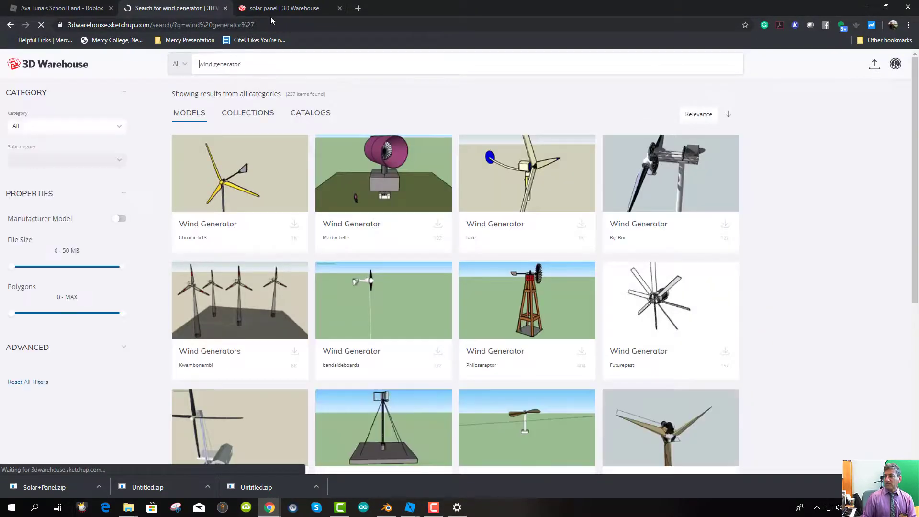
- Open the wind generator model with a white body and black blades on a slim pole, and download it as a Collada file
scroll(516, 262, "down", 2)
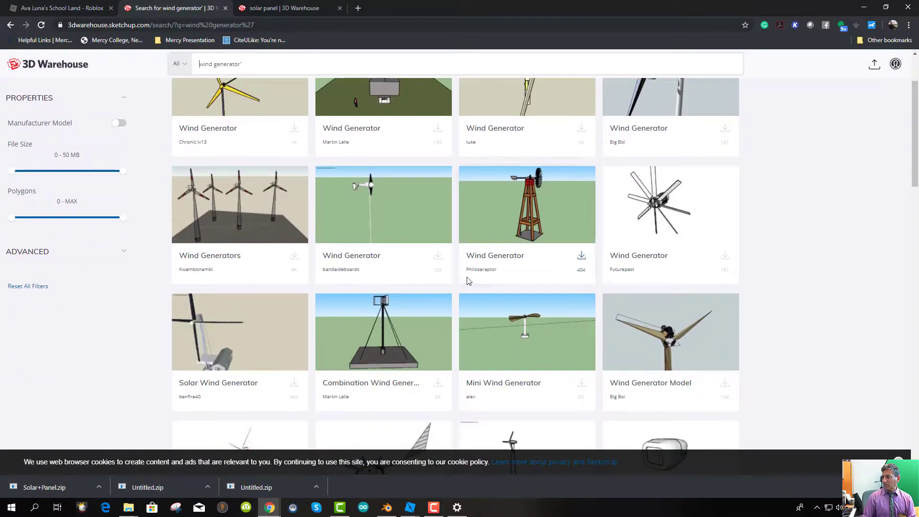
left_click(383, 209)
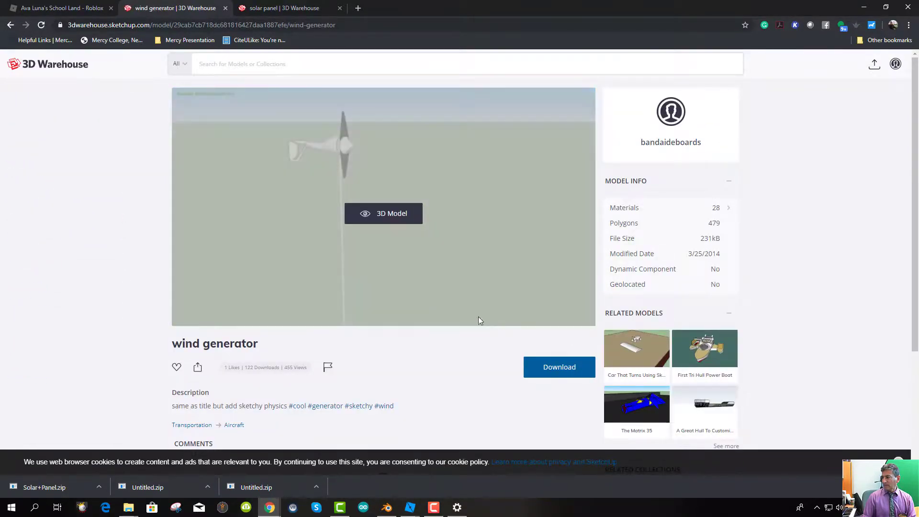
left_click(583, 373)
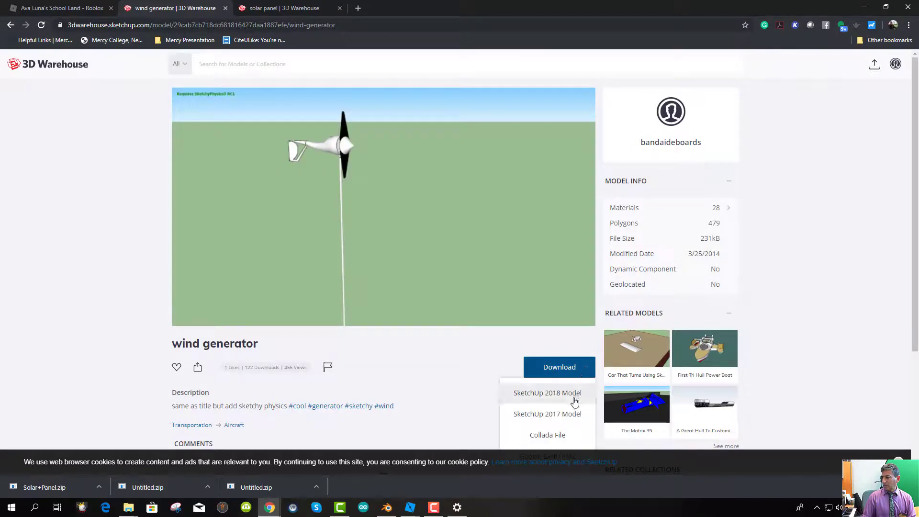
left_click(550, 436)
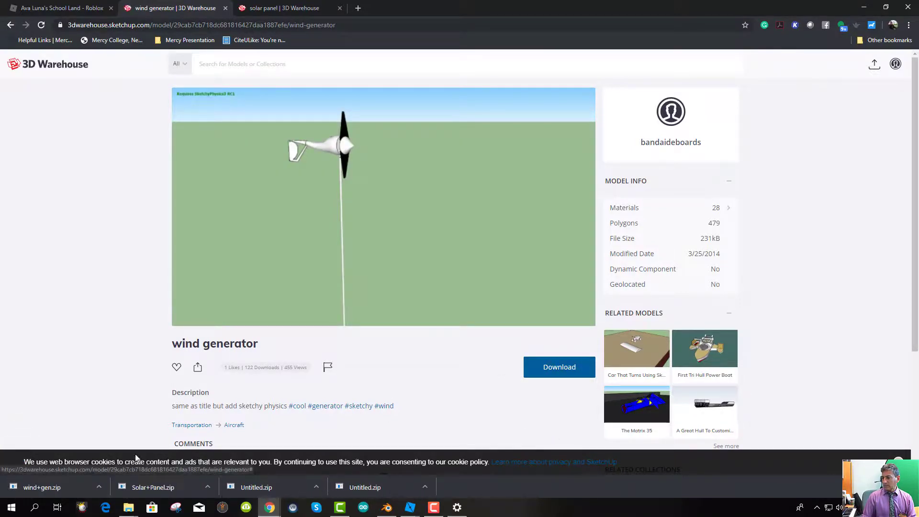
- Show the downloaded wind+gen zip in its folder and copy the file
right_click(56, 492)
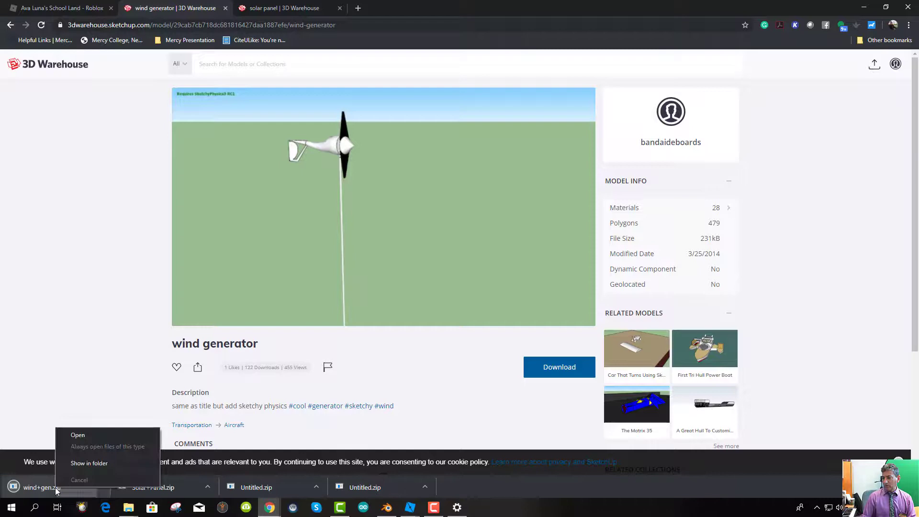
left_click(79, 463)
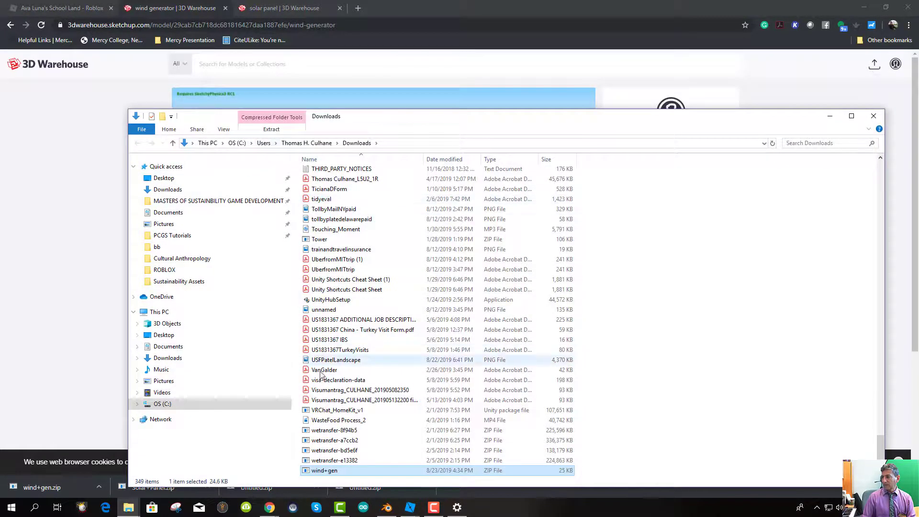
right_click(314, 469)
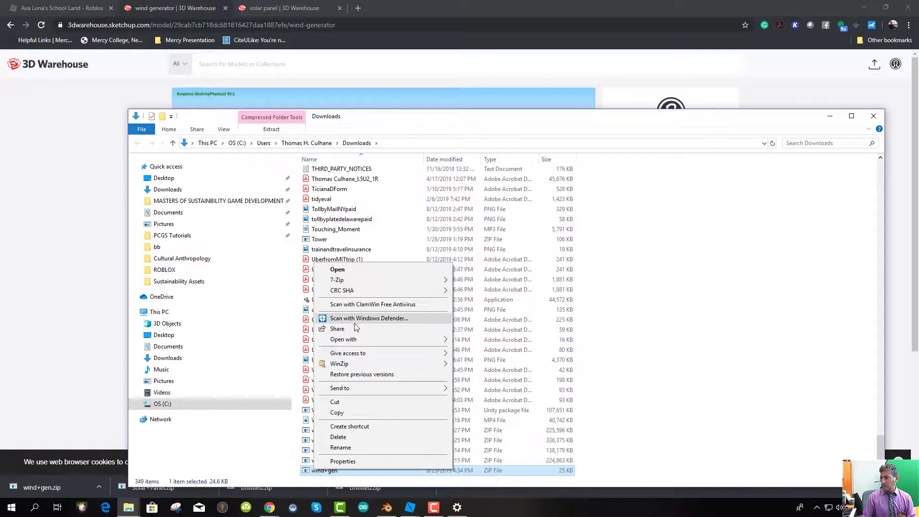
left_click(343, 409)
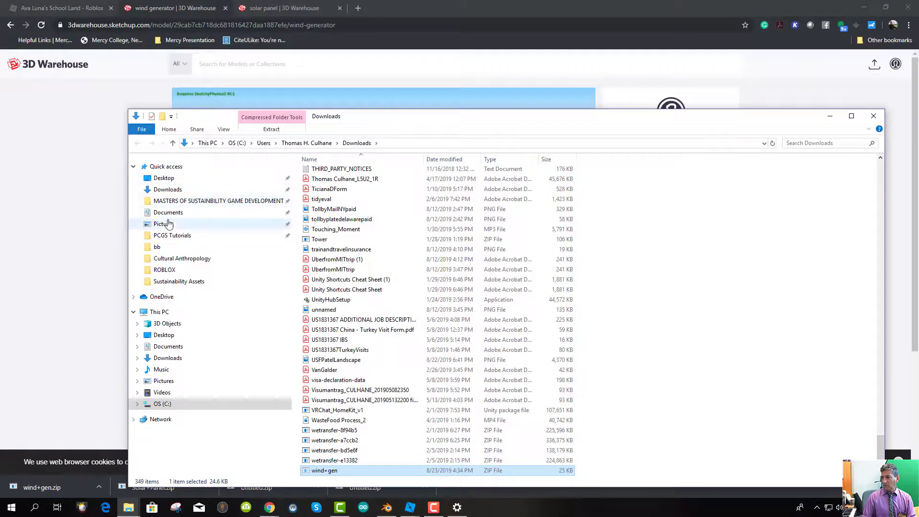
- Create a new folder named Wind Generator inside the Sustainability Assets folder
left_click(171, 282)
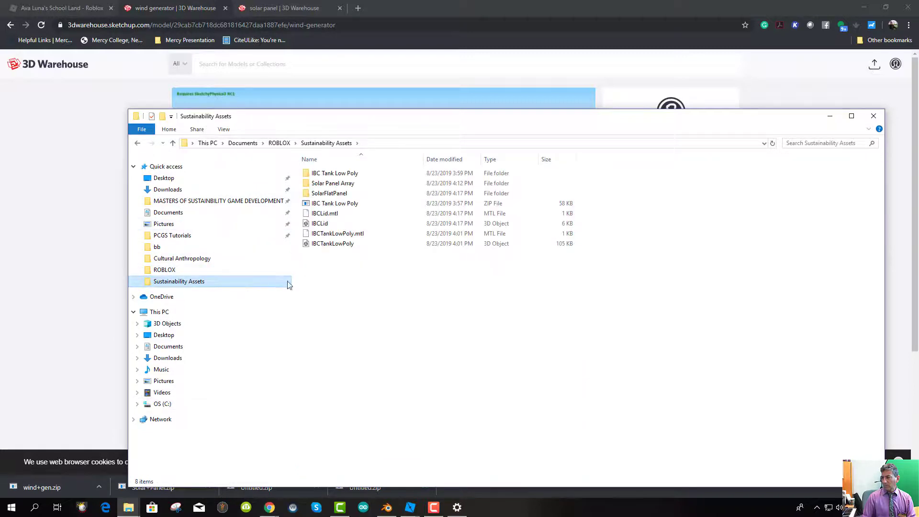
right_click(328, 284)
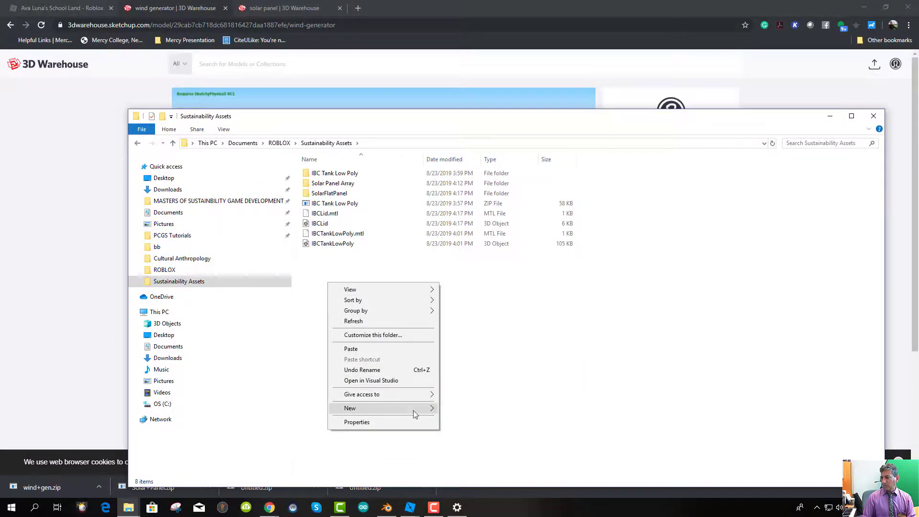
mouse_move(414, 414)
left_click(476, 235)
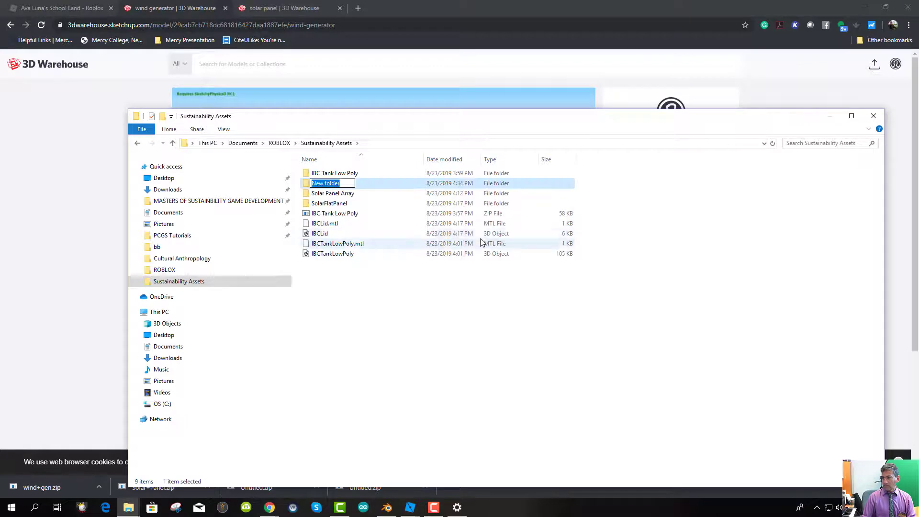
type("Wind")
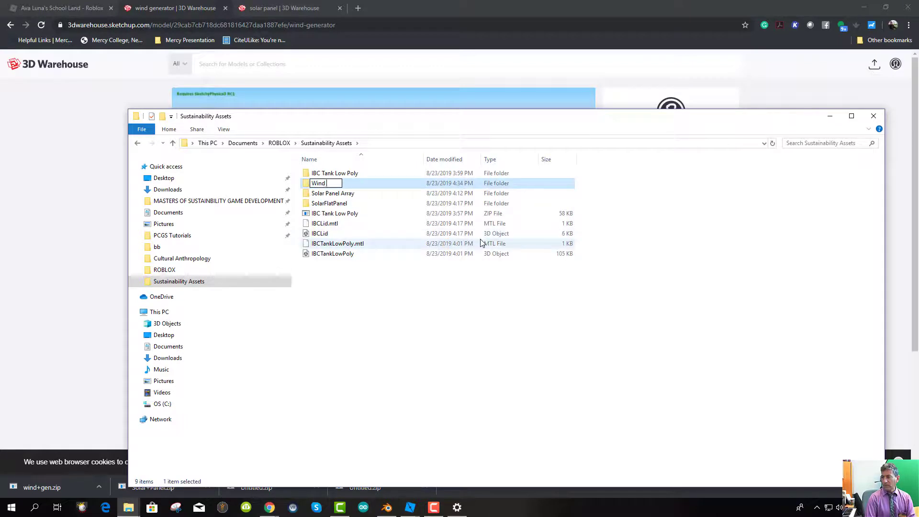
type(" Generat")
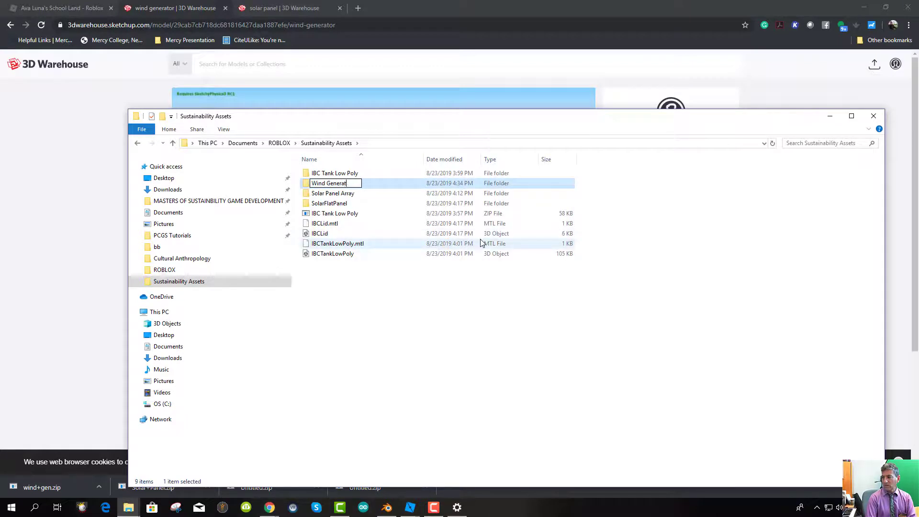
type("or")
key("Return")
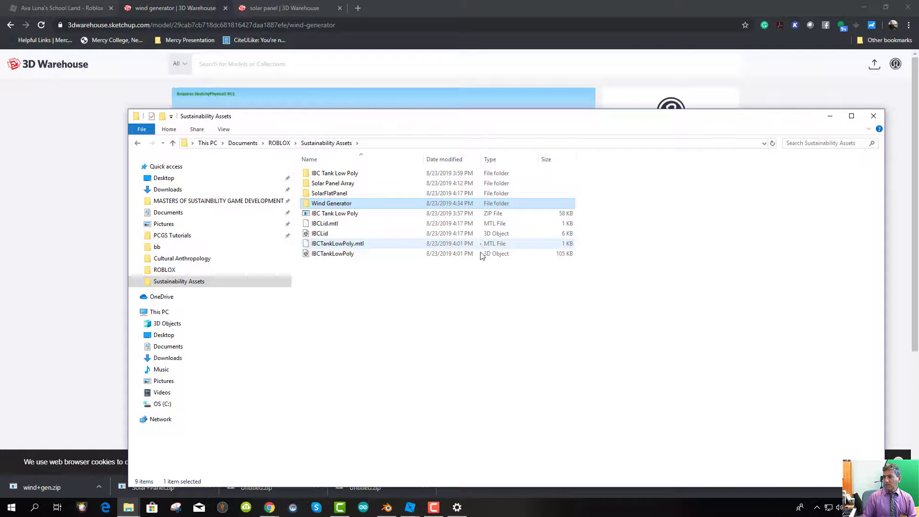
- Open the Wind Generator folder and paste the copied wind+gen zip into it
right_click(312, 206)
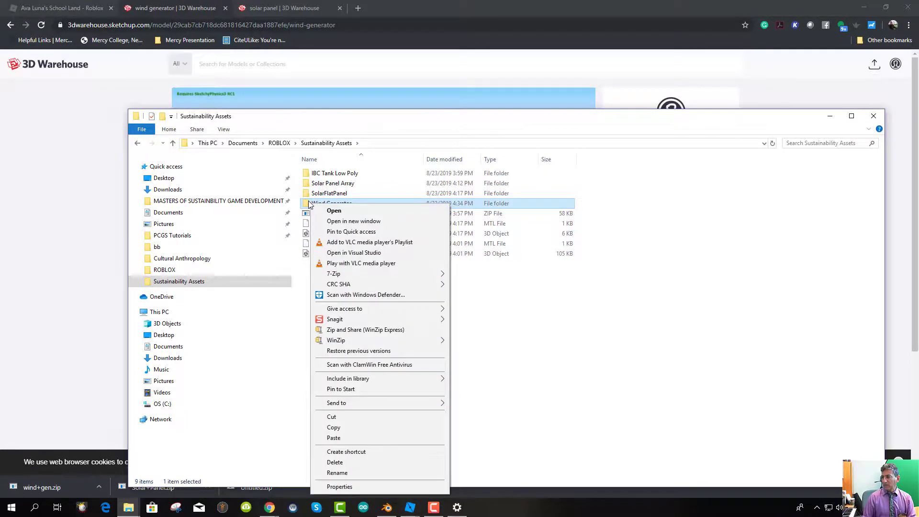
left_click(334, 211)
right_click(341, 210)
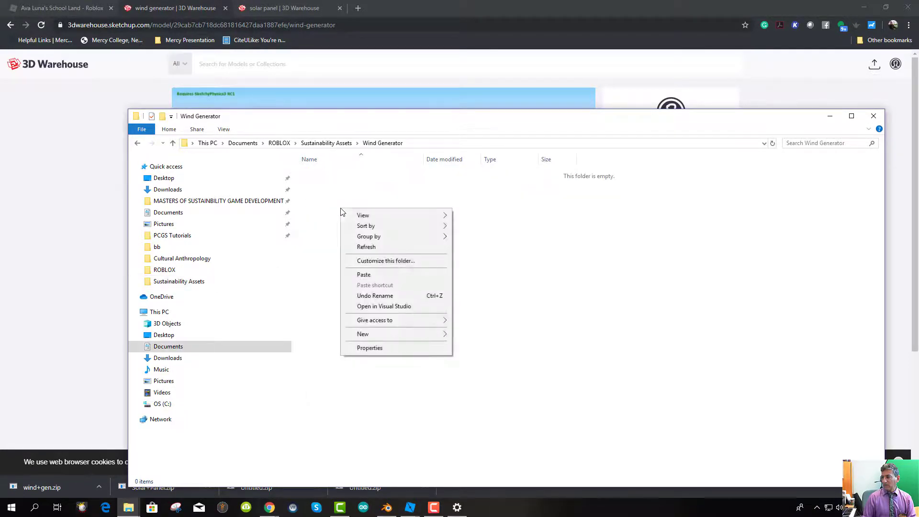
left_click(372, 276)
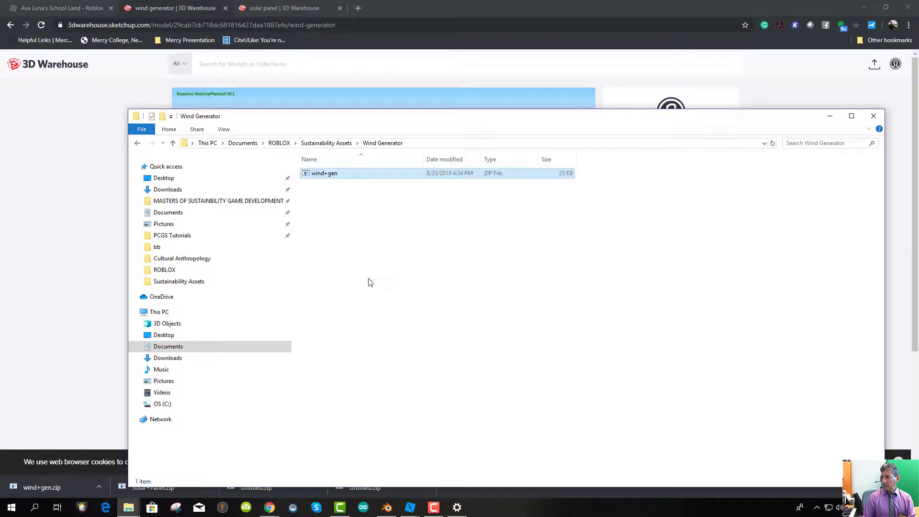
- Extract the wind+gen archive into the Wind Generator folder with 7-Zip and rename the extracted model.dae to windgen.dae
right_click(322, 175)
mouse_move(378, 254)
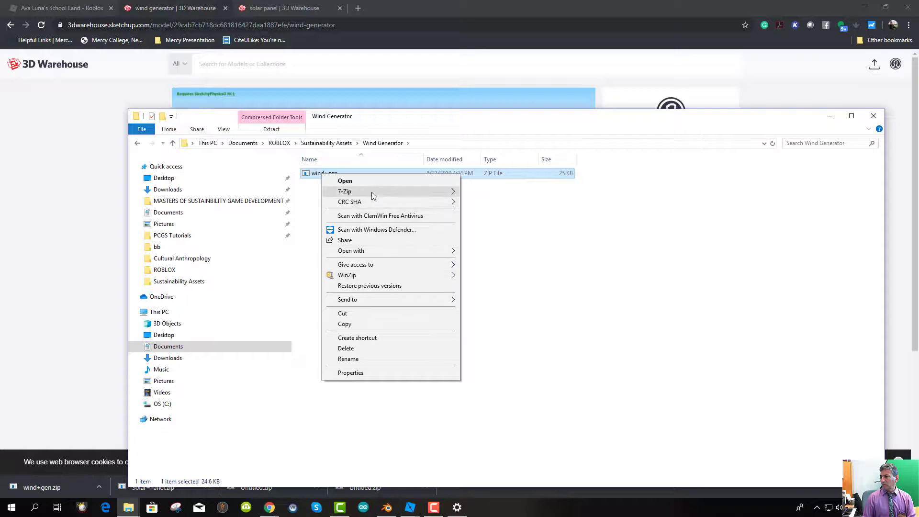
mouse_move(372, 192)
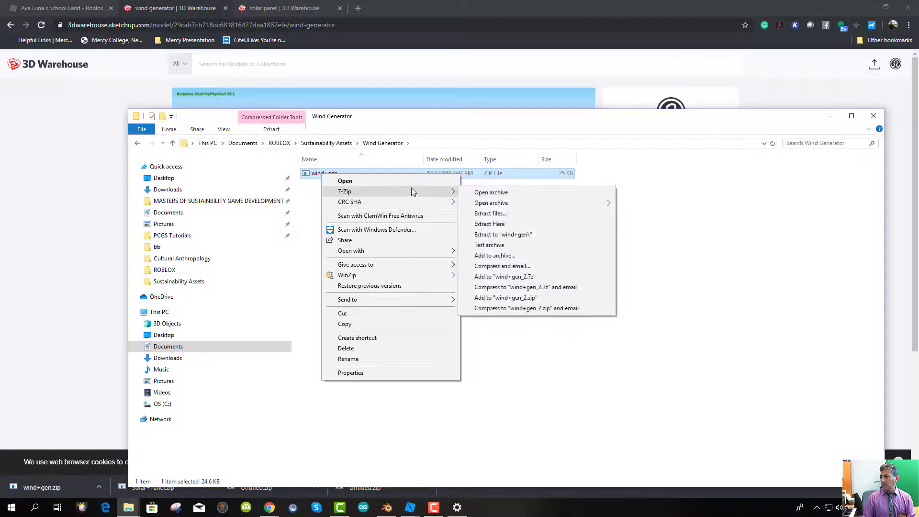
left_click(489, 224)
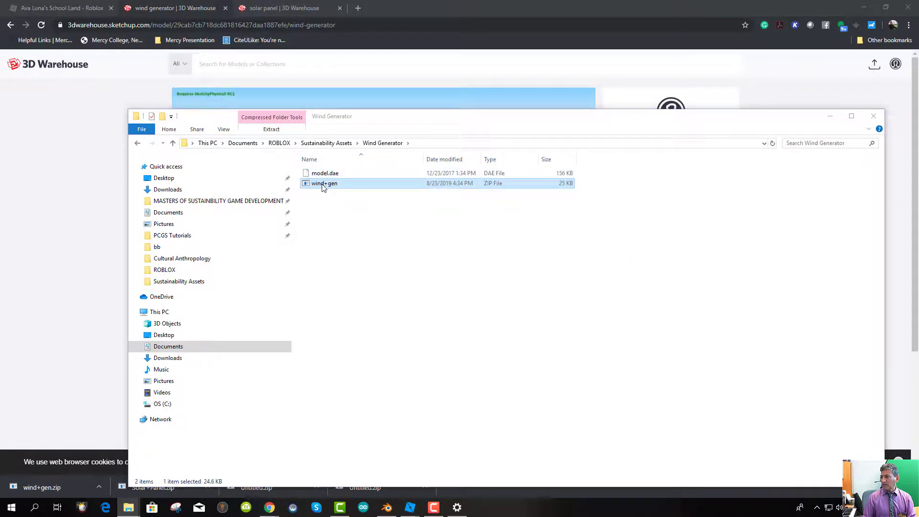
left_click(321, 175)
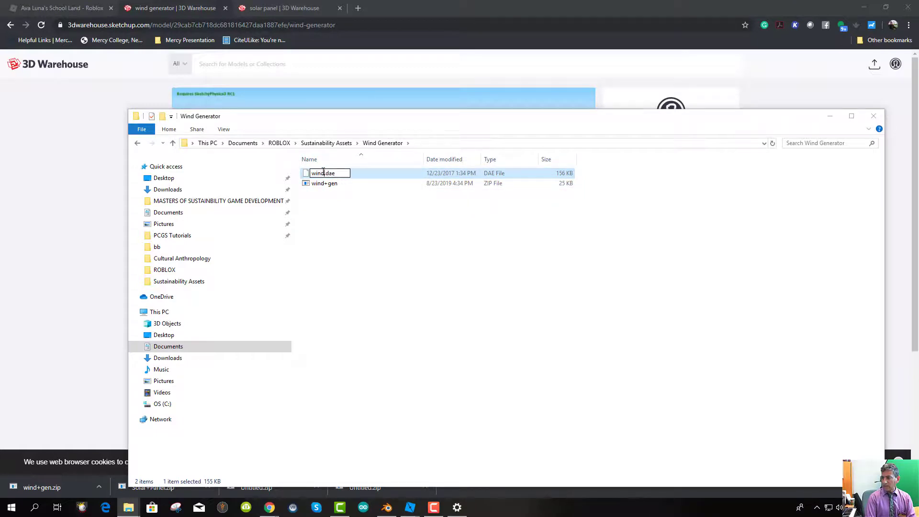
key("Return")
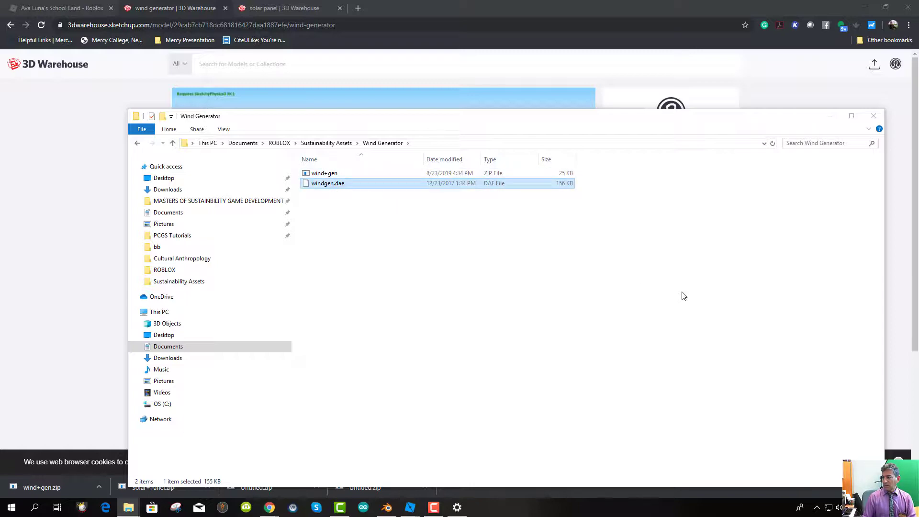
- Switch to Blender and import windgen.dae from the Wind Generator folder as a Collada file
left_click(382, 508)
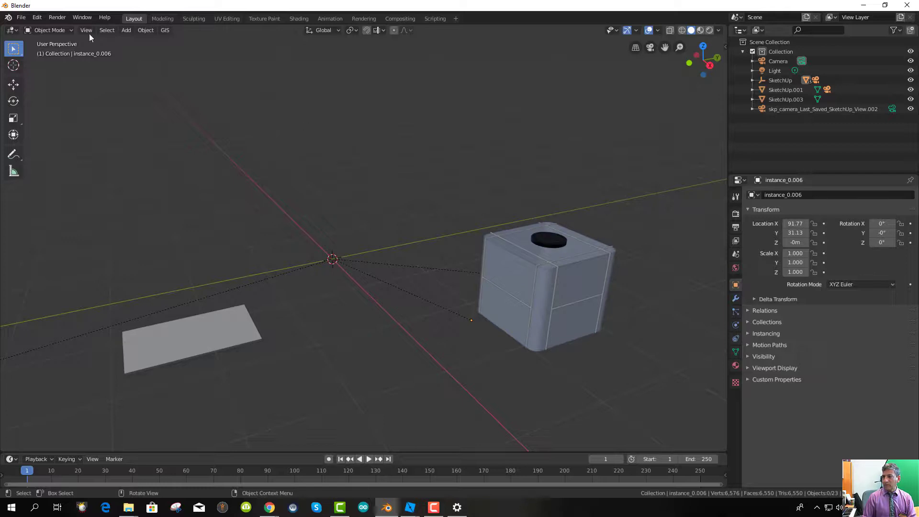
left_click(24, 20)
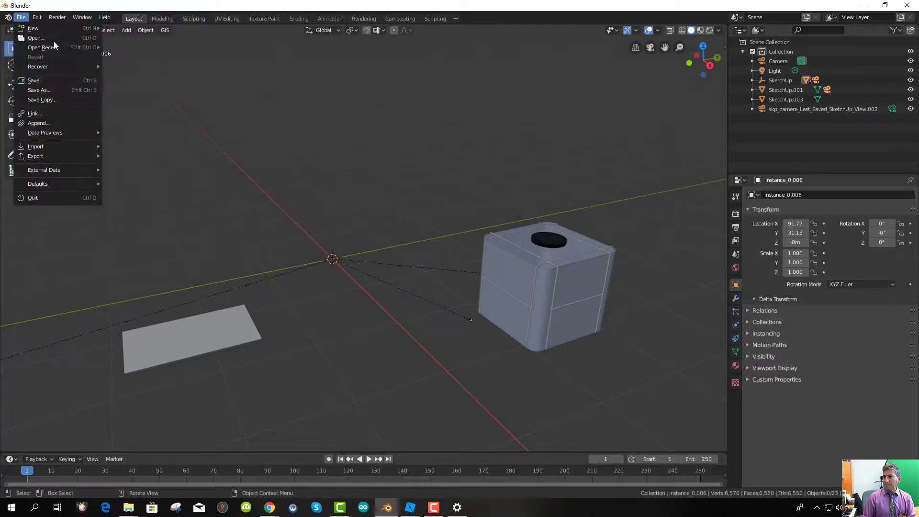
mouse_move(53, 147)
left_click(156, 148)
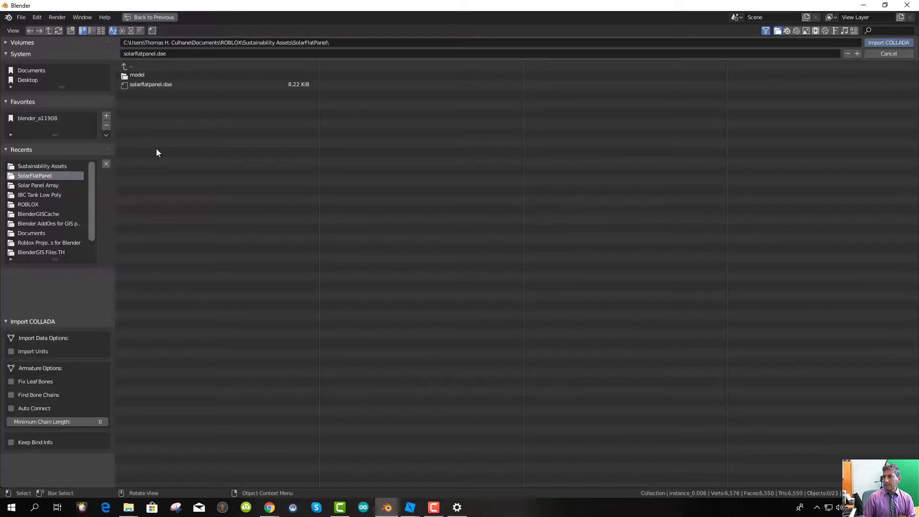
left_click(131, 66)
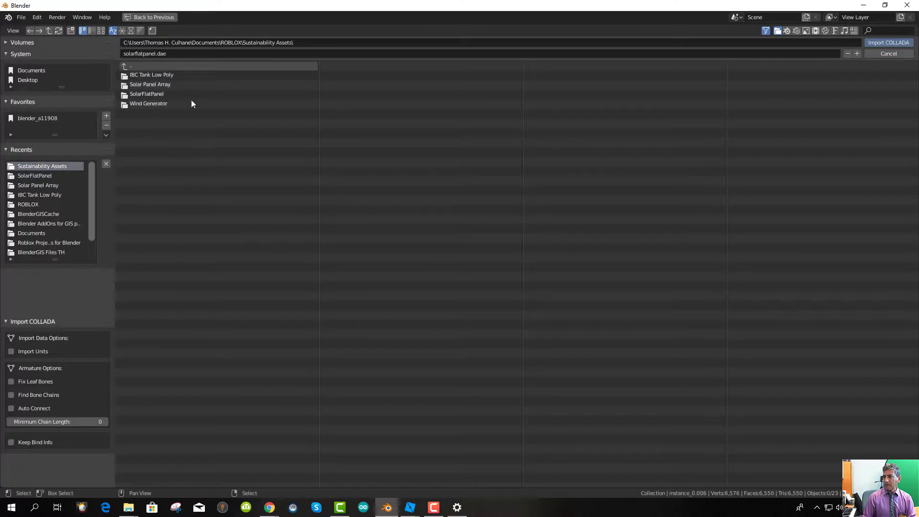
double_click(138, 103)
double_click(134, 76)
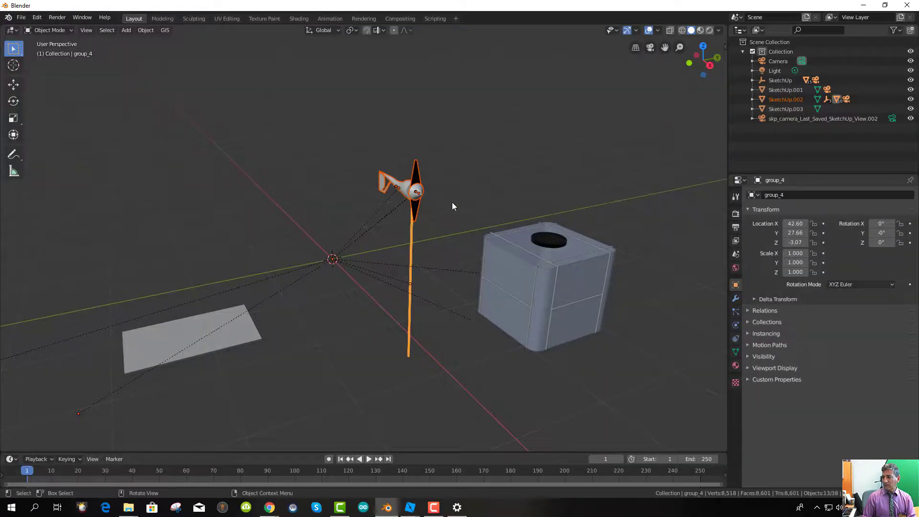
- Select all parts of the imported wind generator, duplicate them beside the original, and delete the copy
left_click(423, 266)
left_click(413, 207)
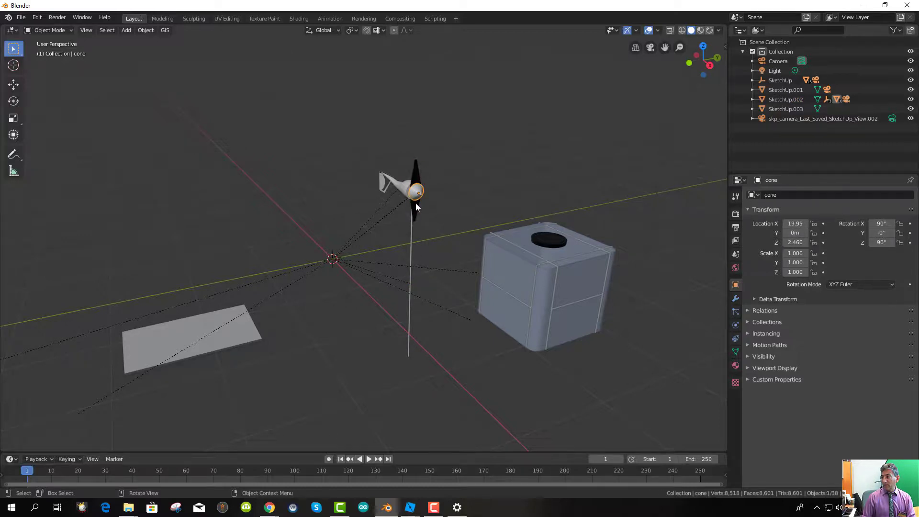
middle_click_drag(406, 291, 477, 301)
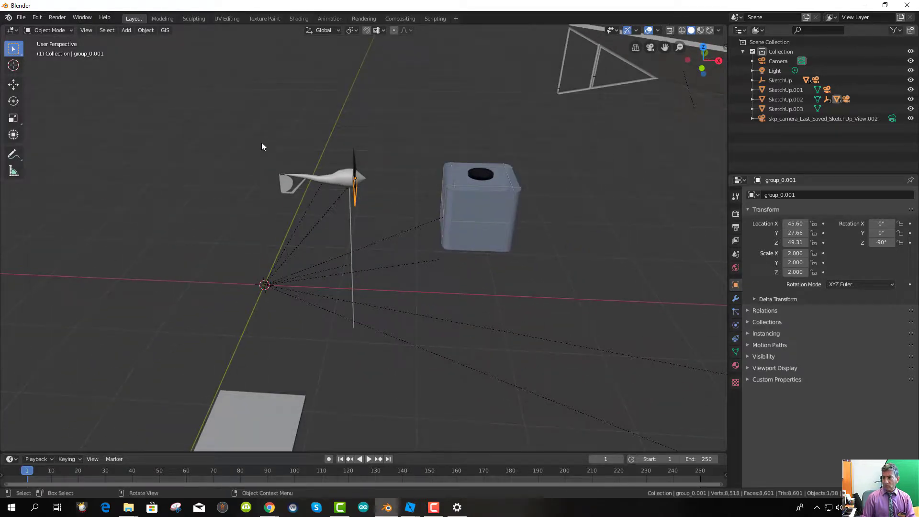
mouse_move(262, 146)
left_mouse_down()
mouse_move(385, 317)
mouse_move(386, 343)
left_mouse_up()
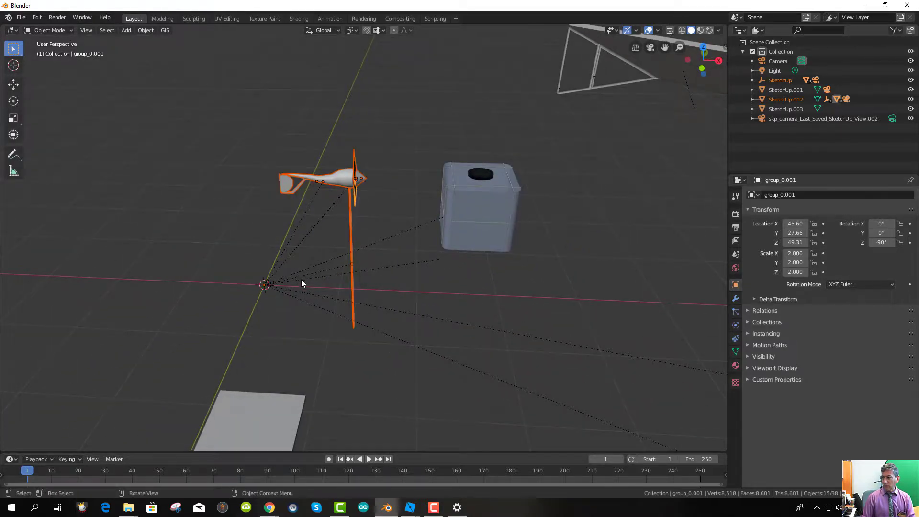
middle_click_drag(302, 283, 292, 278)
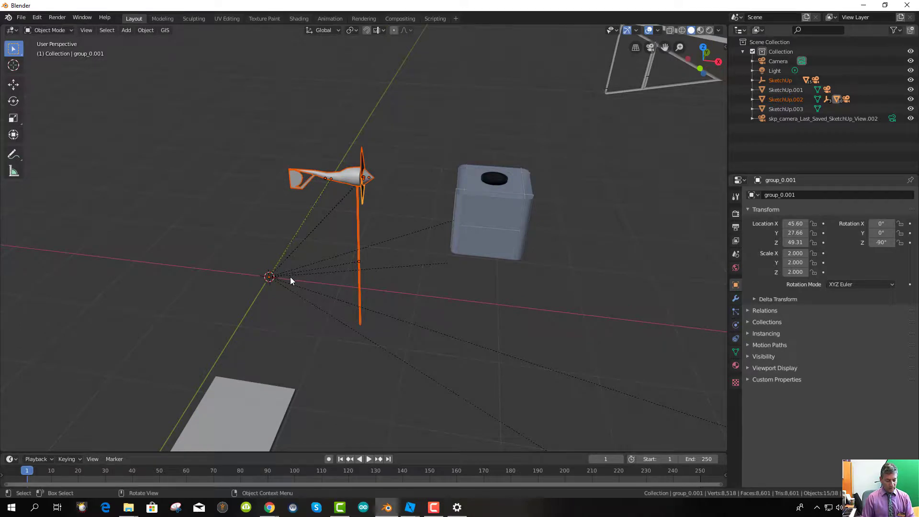
key("shift+d")
left_click(113, 271)
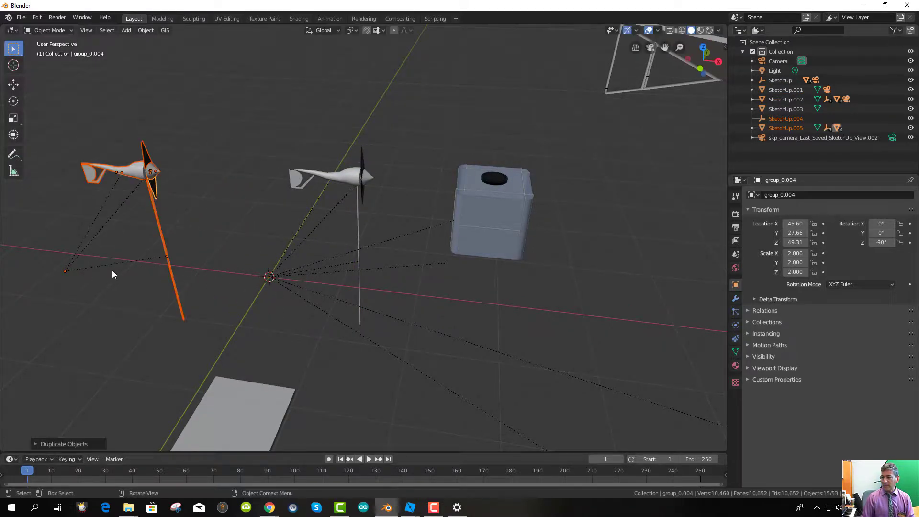
key("Delete")
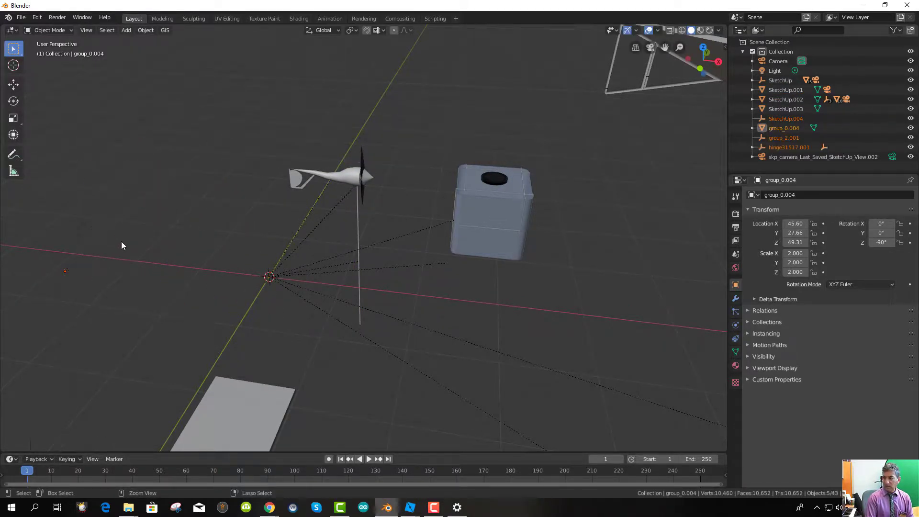
- Select both rotor blades of the small wind generator and rotate them freely about the global X axis
key("KP_Decimal")
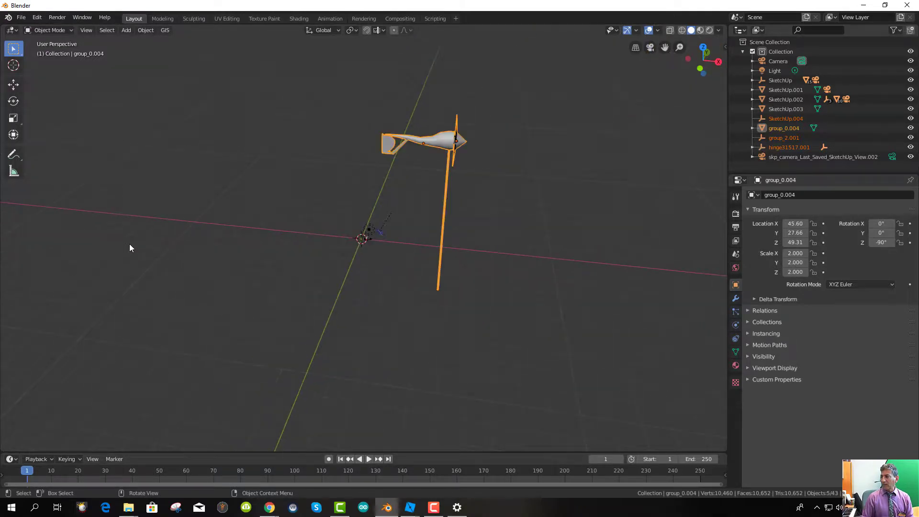
middle_click_drag(439, 228, 353, 236)
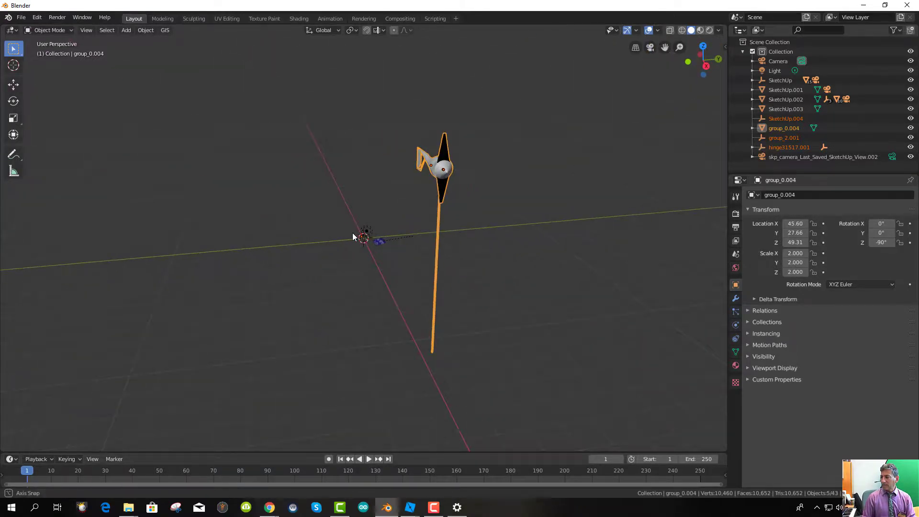
scroll(457, 275, "up", 2)
middle_click_drag(370, 295, 405, 207)
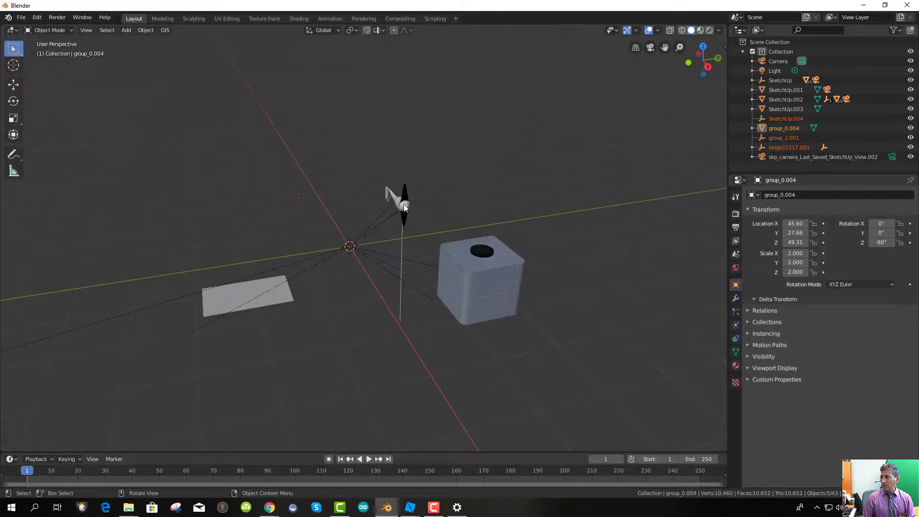
left_click(405, 206)
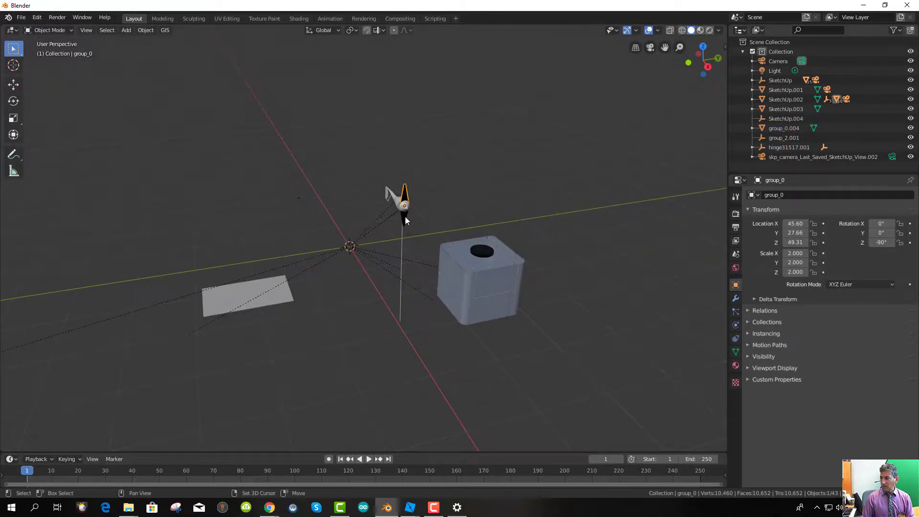
left_click(402, 223, "shift")
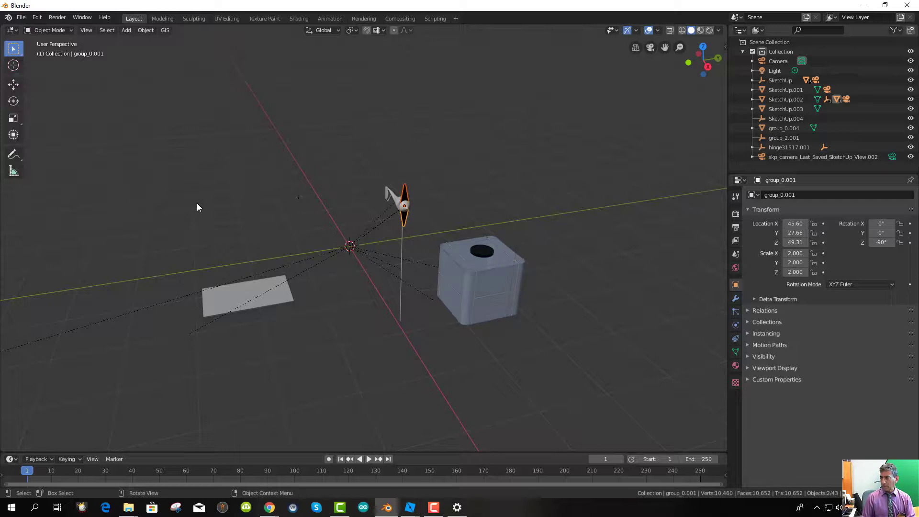
key("r")
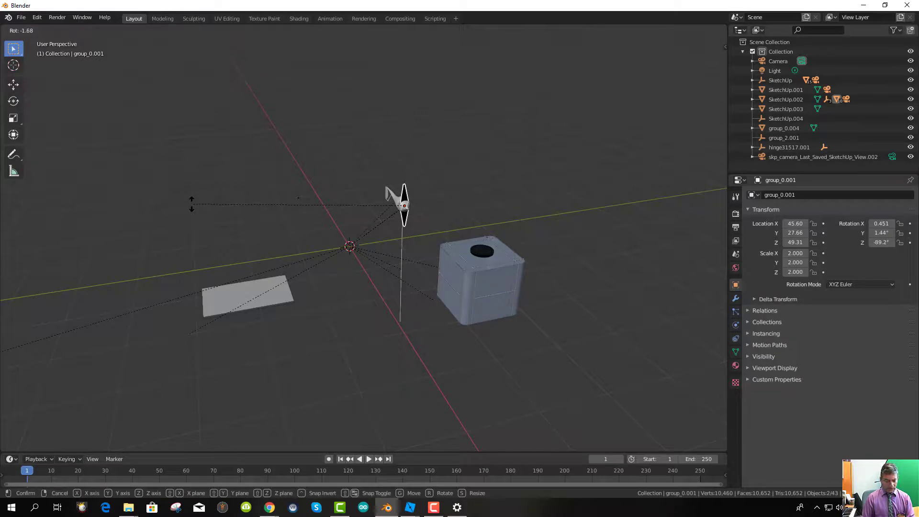
key("x")
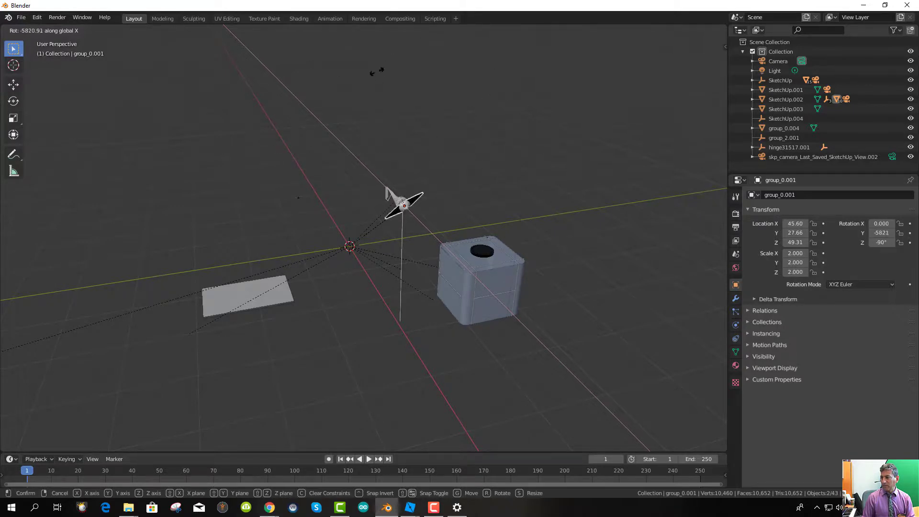
left_click(368, 206)
- Scale the large one-piece wind generator down to about 0.364 and move it closer to the solar panel array
scroll(515, 306, "down", 4)
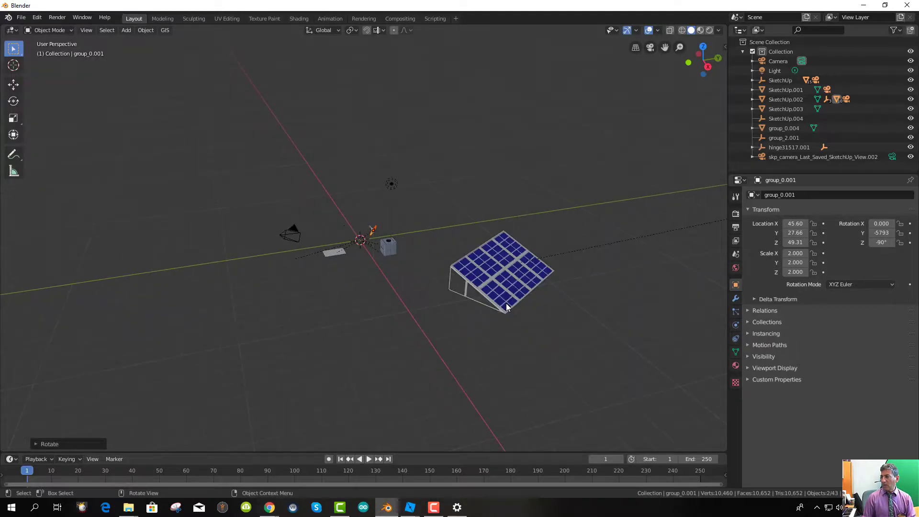
scroll(506, 303, "down", 8)
left_click(501, 144)
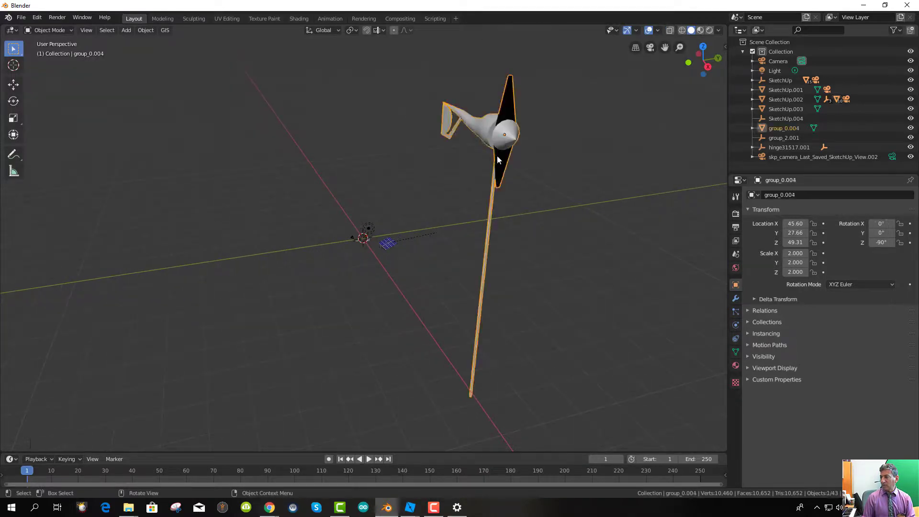
key("s")
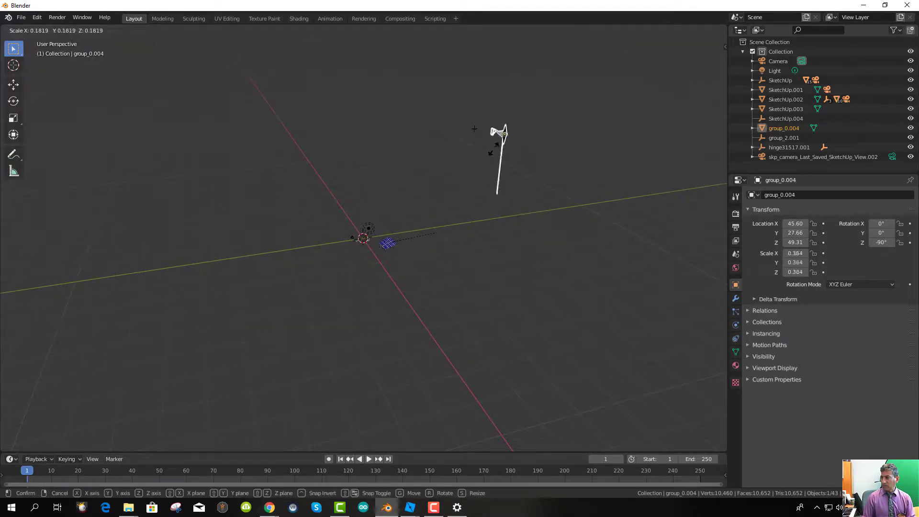
left_click(492, 149)
key("g")
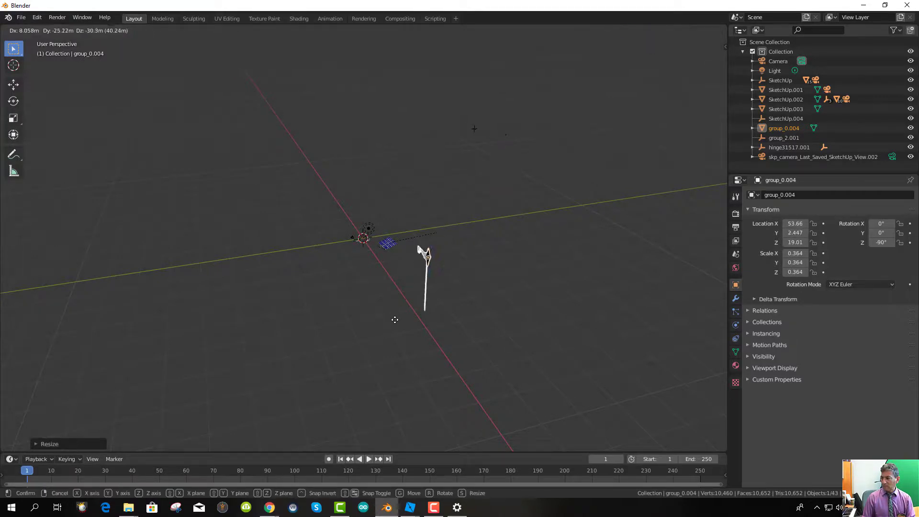
left_click(425, 305)
- Shrink the one-piece wind generator further to a scale of about 0.141 and move it to about X 46.92, Y -16.8, Z 20.62
scroll(454, 316, "up", 2)
key("s")
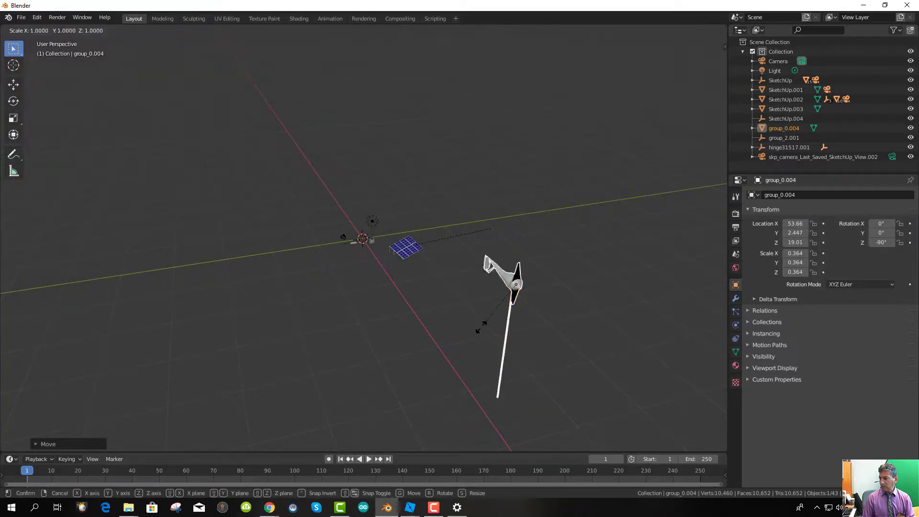
left_click(521, 306)
key("g")
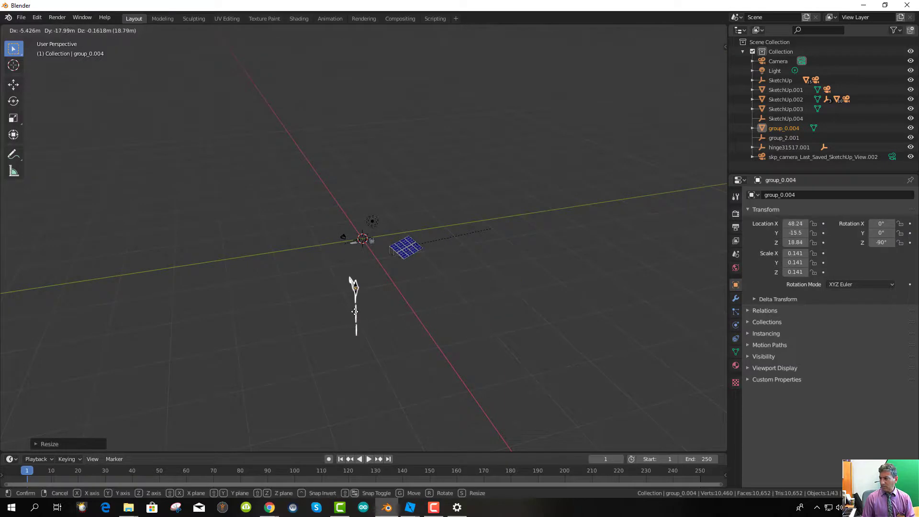
left_click(355, 319)
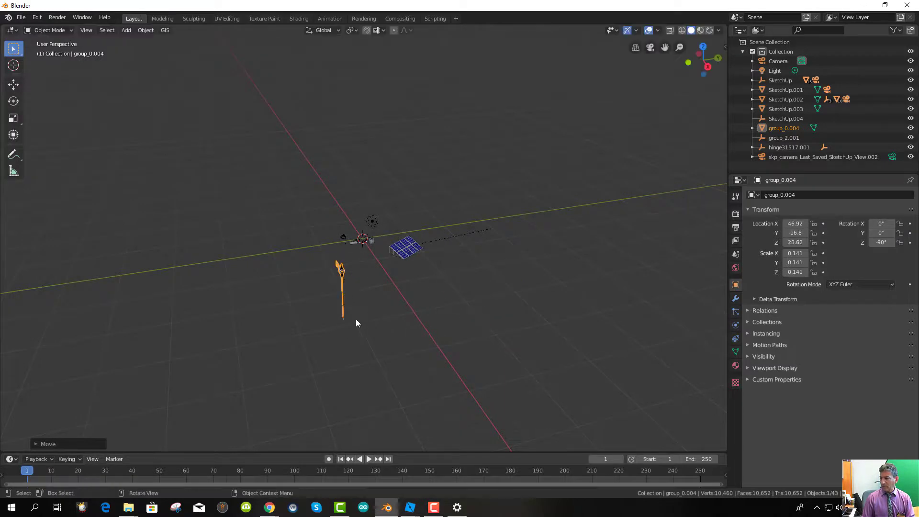
- Export only the selected wind generator as a Wavefront file named windgen.obj into the Wind Generator folder
left_click(21, 17)
mouse_move(49, 157)
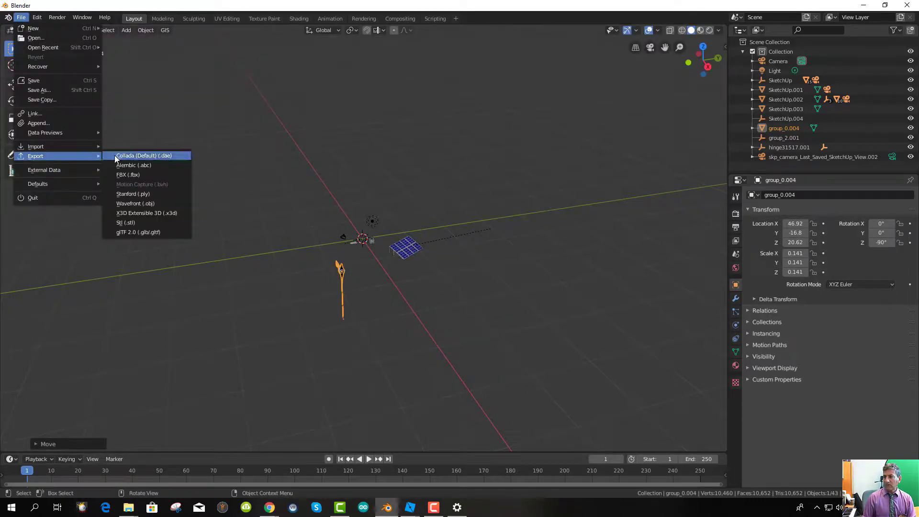
left_click(145, 205)
left_click(148, 54)
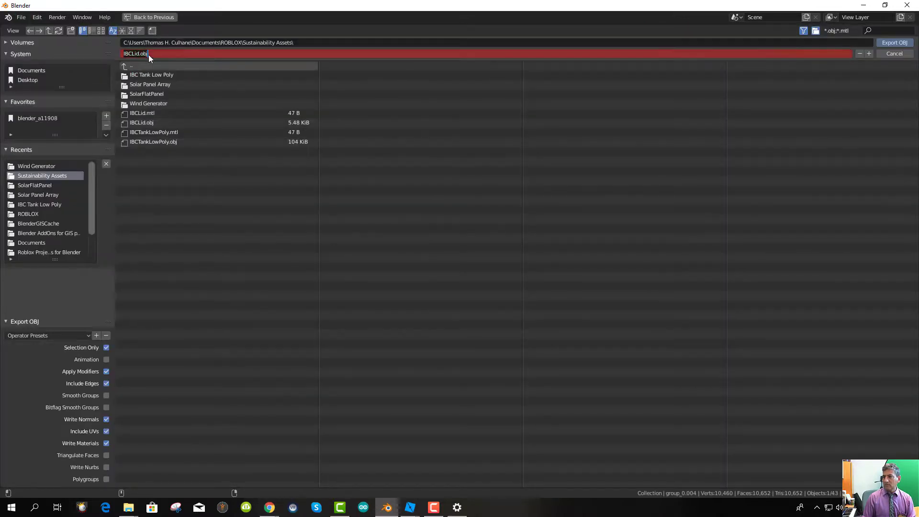
left_click_drag(155, 53, 117, 54)
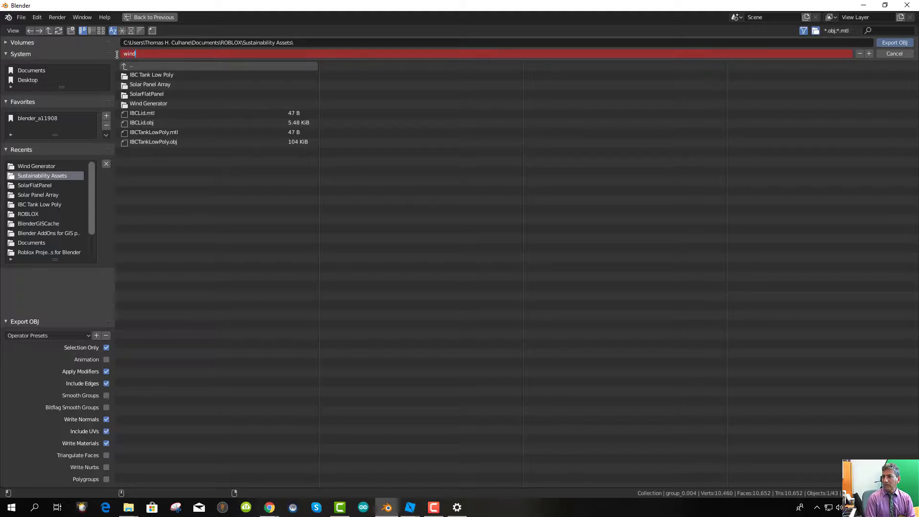
type("windgen")
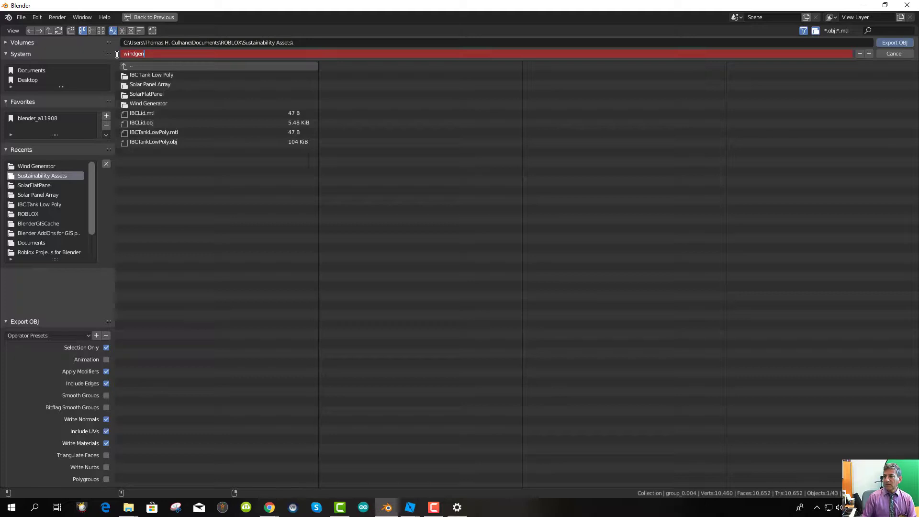
key("Return")
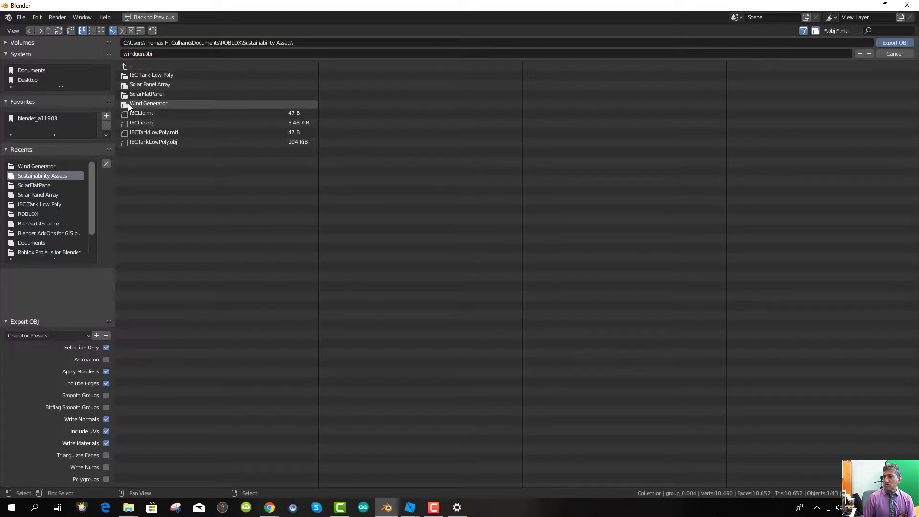
double_click(128, 103)
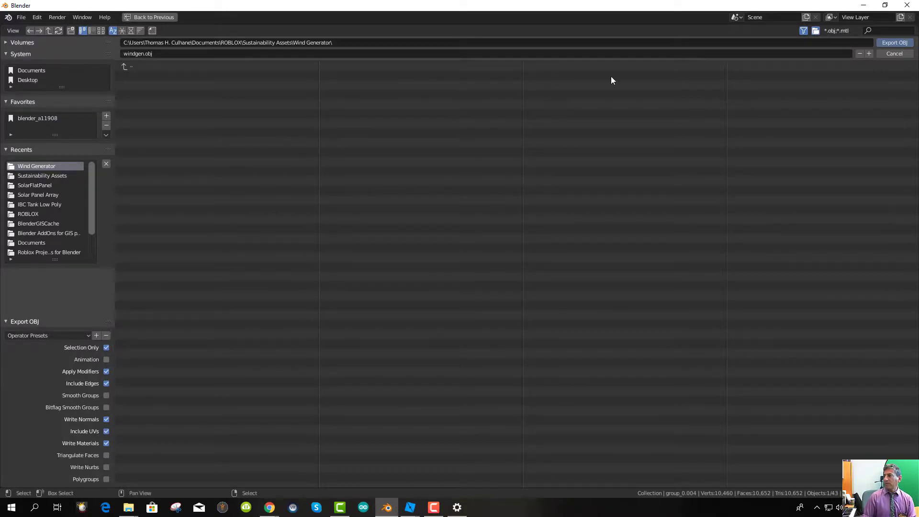
left_click(888, 43)
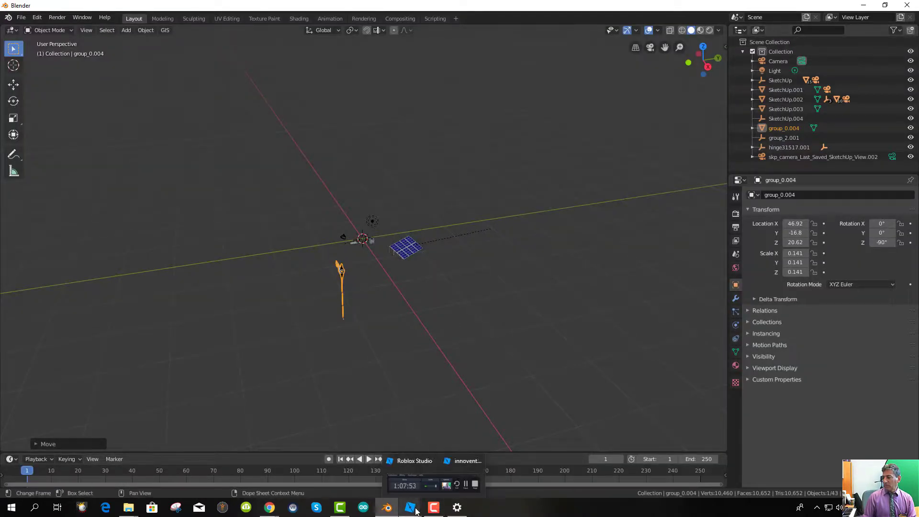
- Switch to the open place in Roblox Studio, maximize its window, and bring the backyard lawn into view
mouse_move(411, 509)
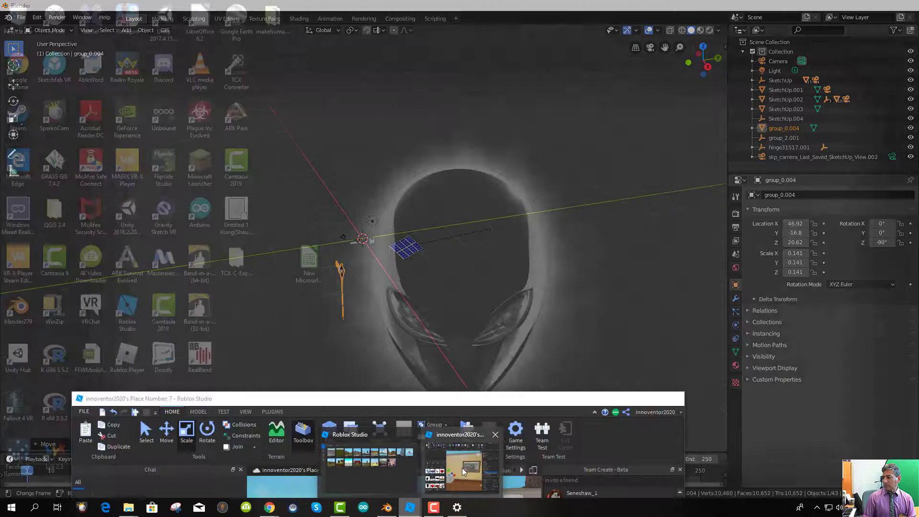
left_click(462, 467)
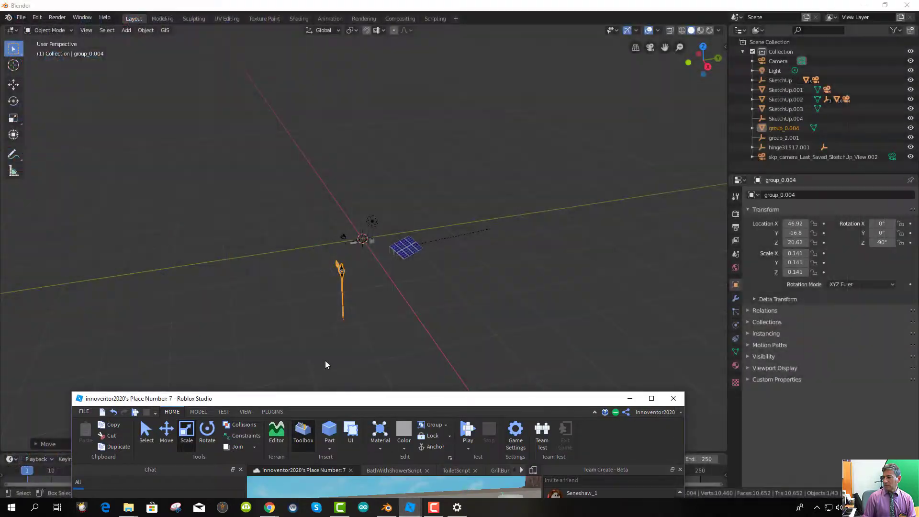
key("super+Up")
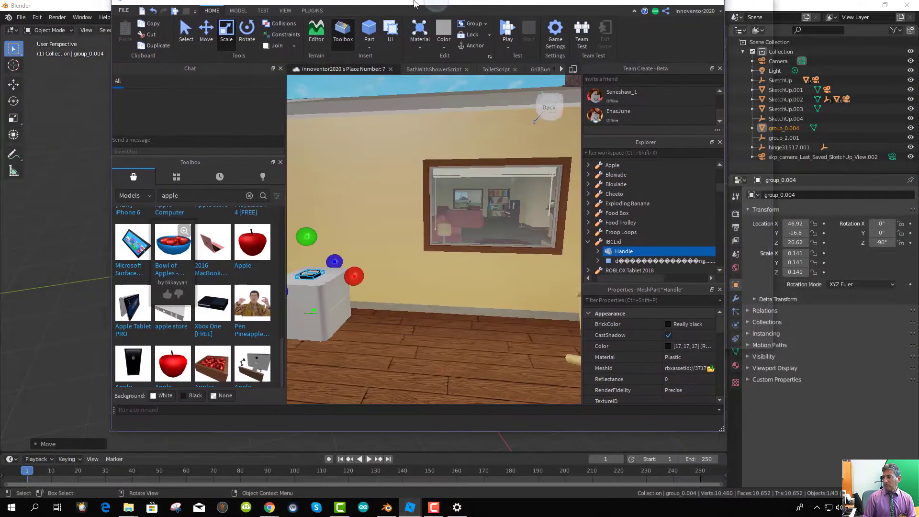
scroll(443, 203, "up", 5)
scroll(447, 196, "down", 4)
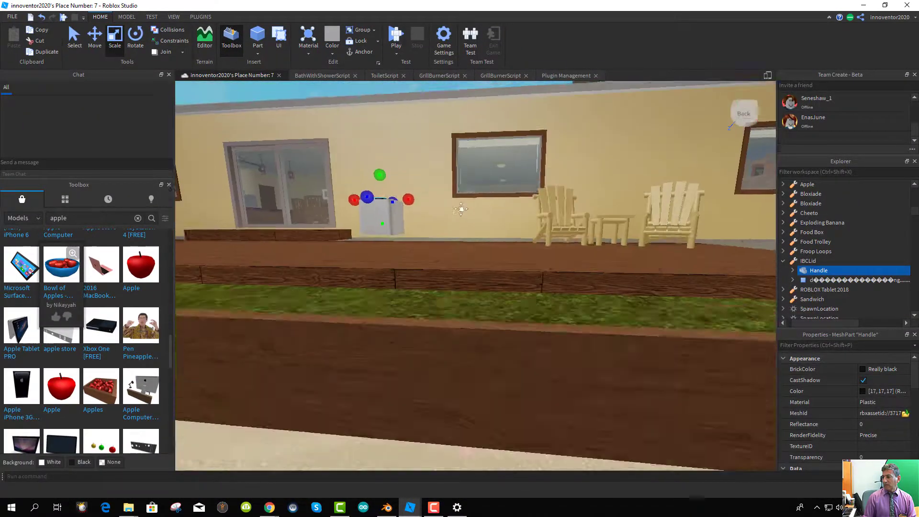
scroll(444, 218, "down", 6)
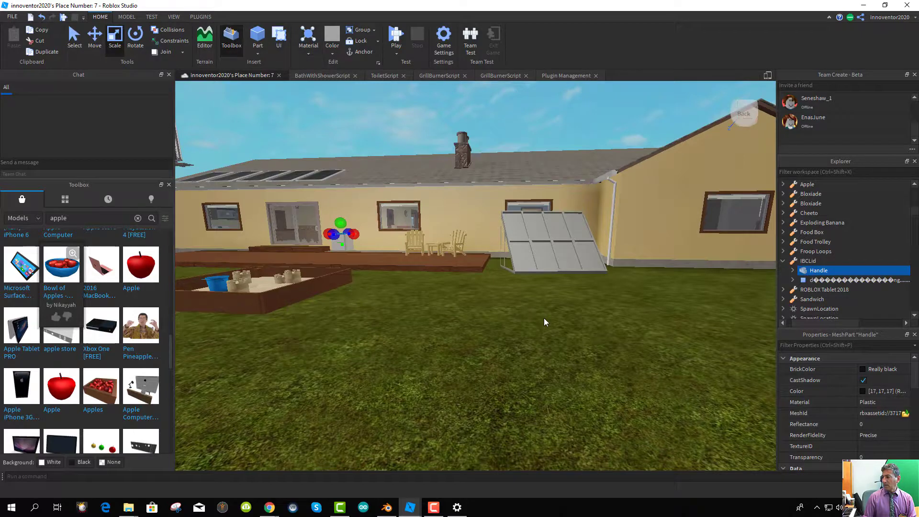
right_click(527, 318)
mouse_move(562, 297)
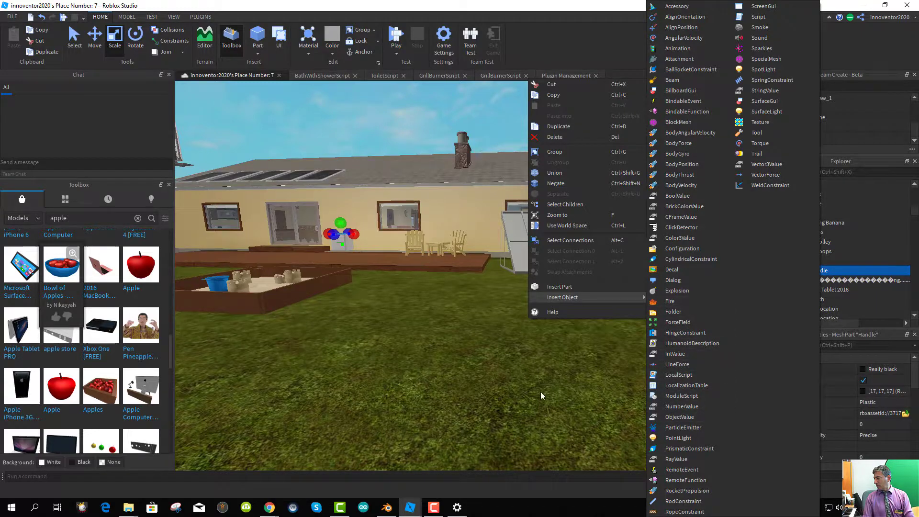
left_click(447, 362)
- Find the unnamed MeshPart listed directly after Solar Array, inspect it in the scene, and rename it Unknown Part
left_click(536, 251)
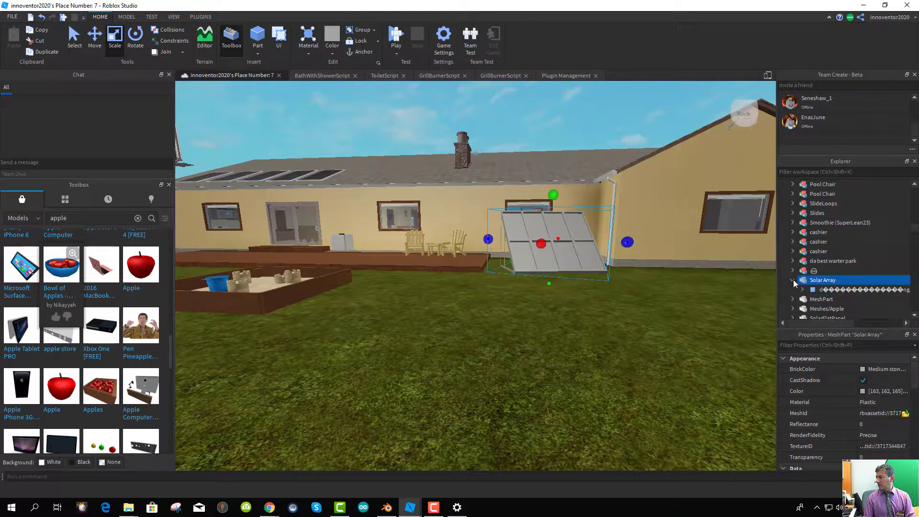
left_click(793, 280)
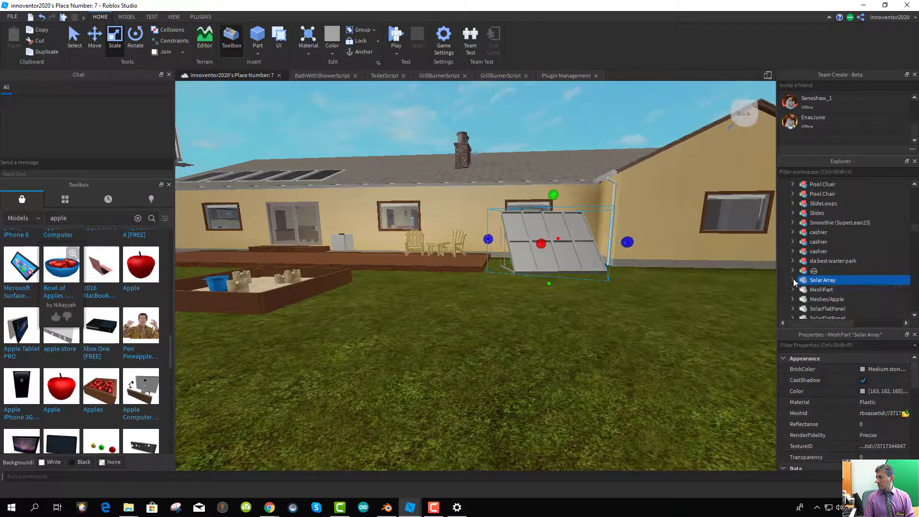
left_click(820, 290)
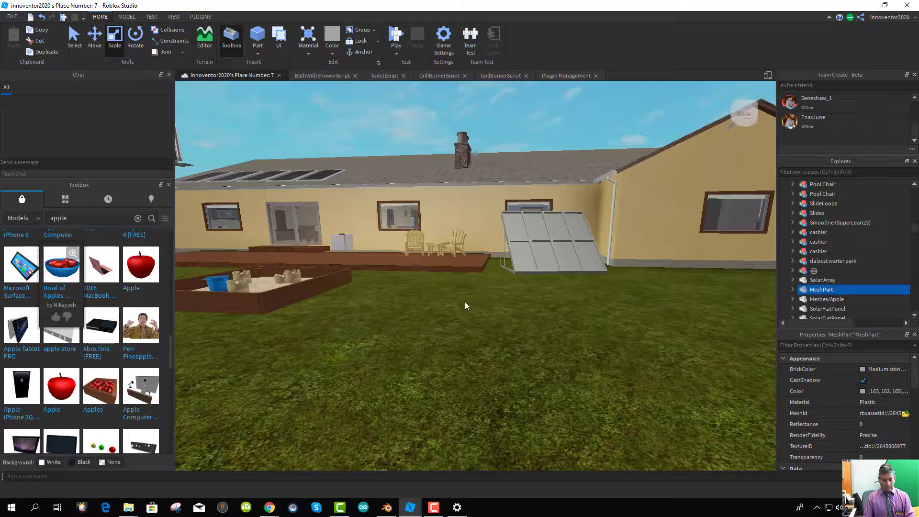
key("f")
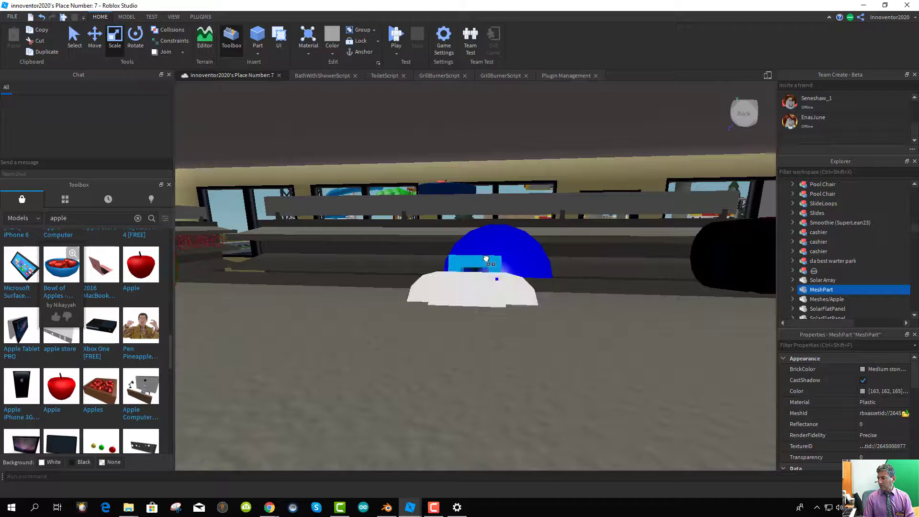
right_click_drag(510, 310, 713, 319)
mouse_move(817, 289)
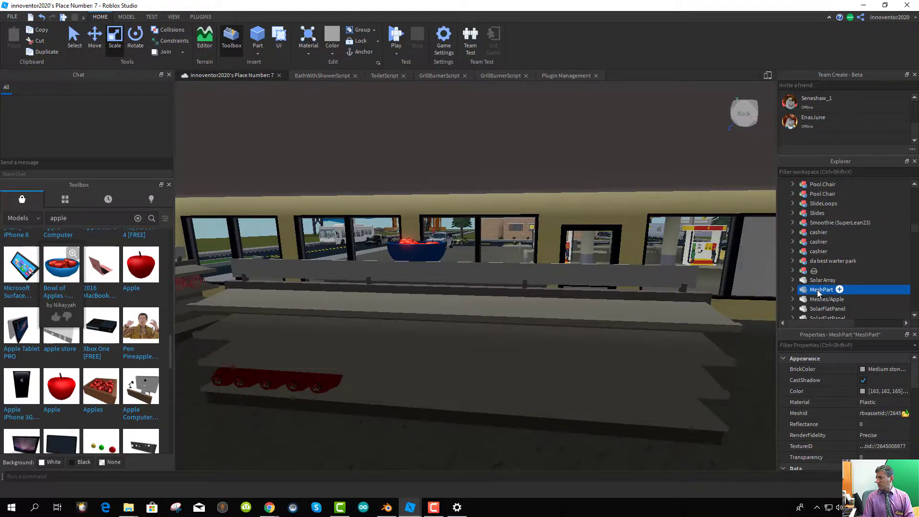
left_click(819, 291)
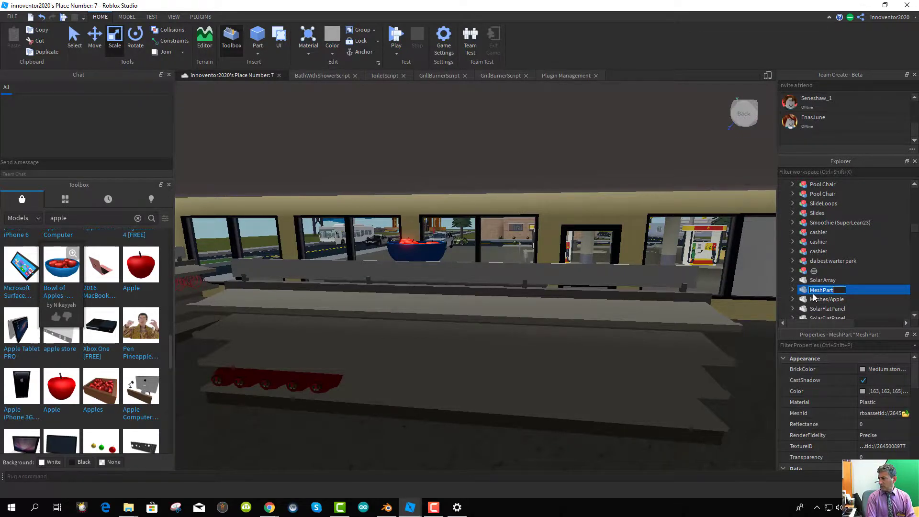
type("Unknown Part")
key("Return")
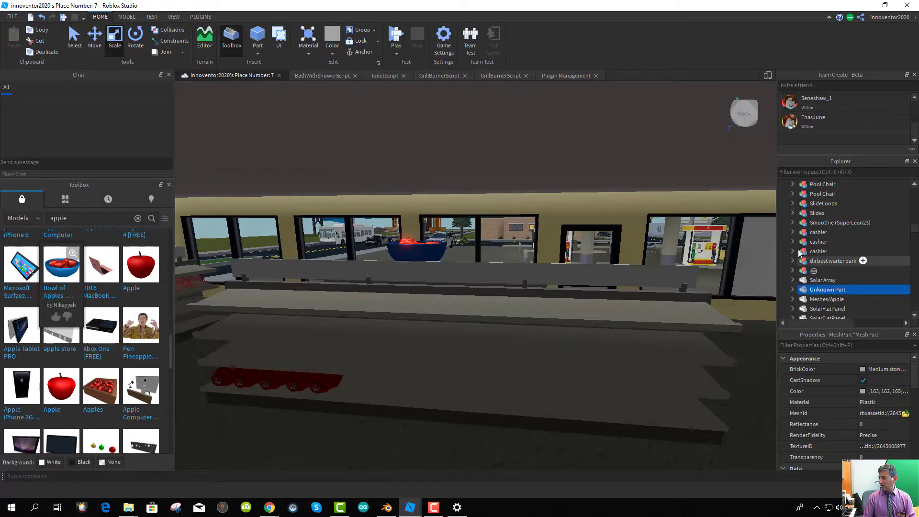
- Survey the town around the gas station store and return to the backyard of the house with the rooftop solar panels
key("f")
key("w")
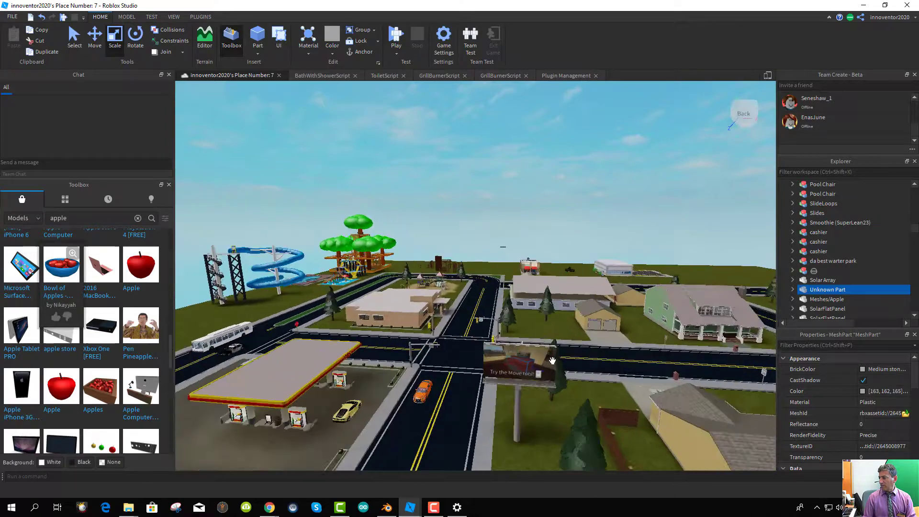
key("w")
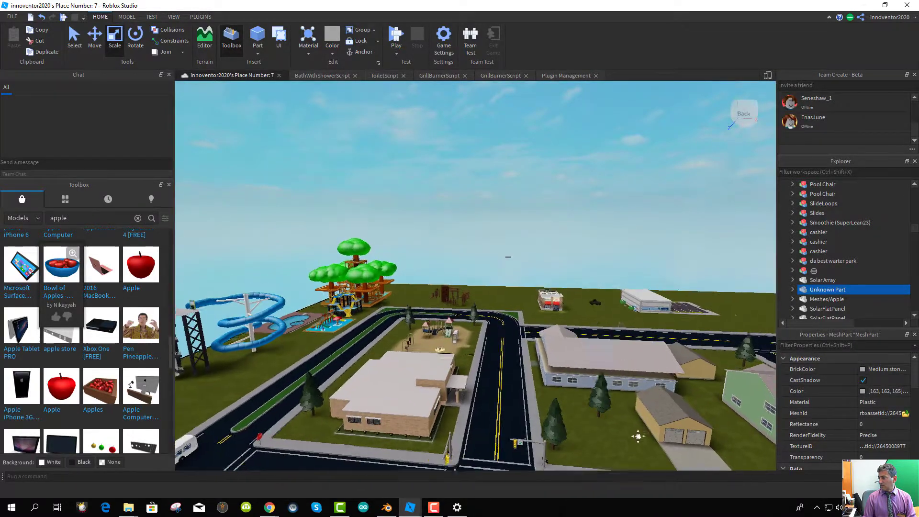
key("s")
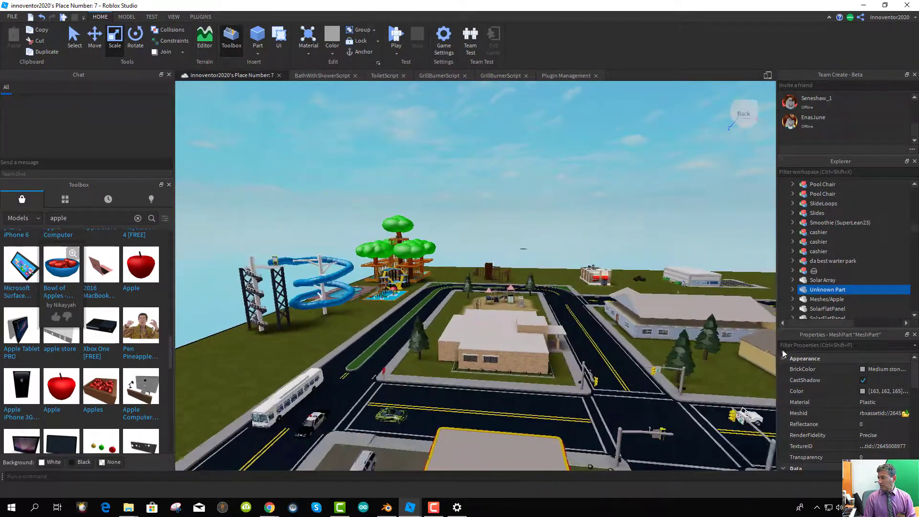
key("w")
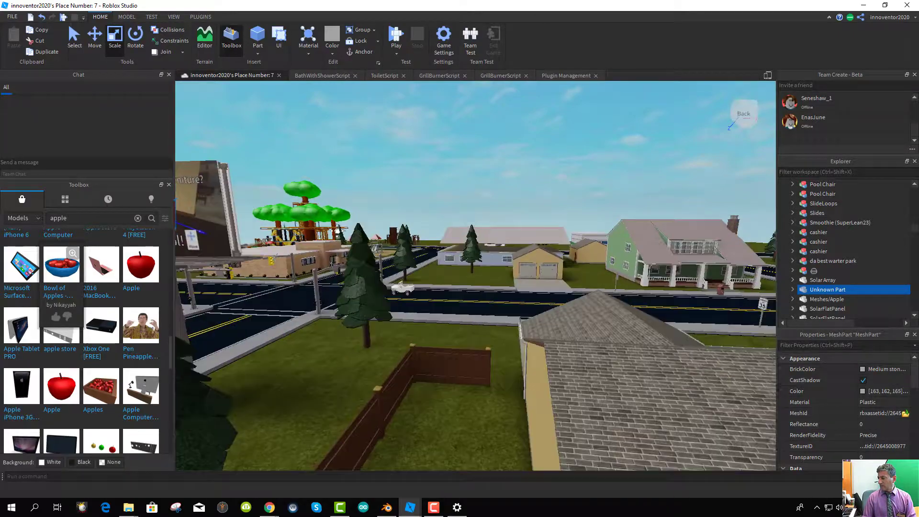
key("s")
key("s")
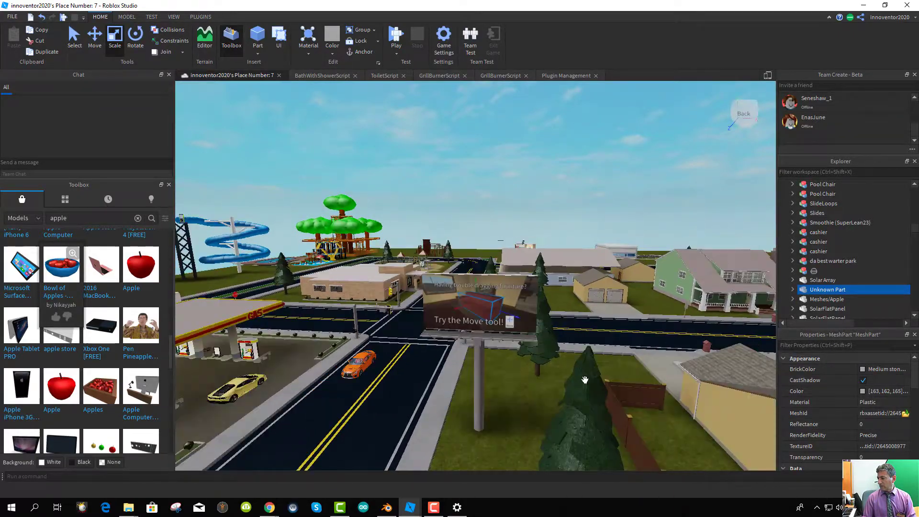
right_click_drag(584, 379, 589, 385)
key("w")
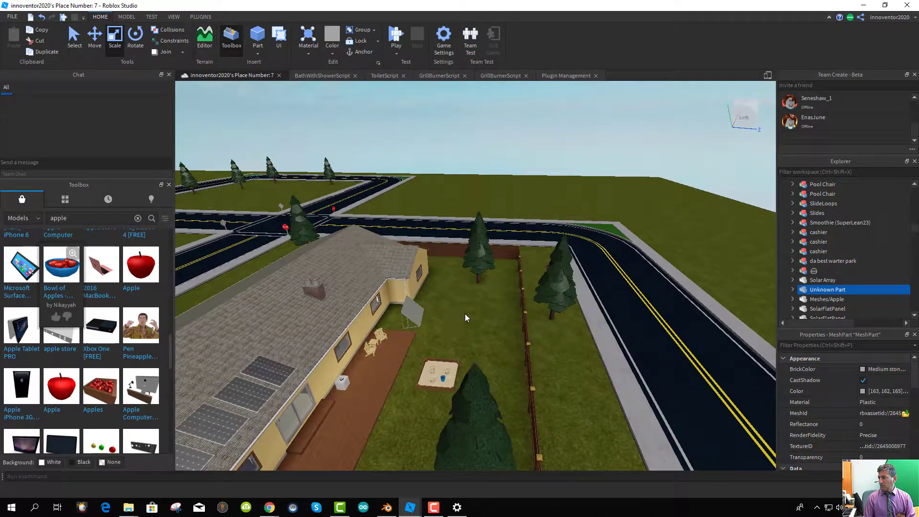
right_click(461, 314)
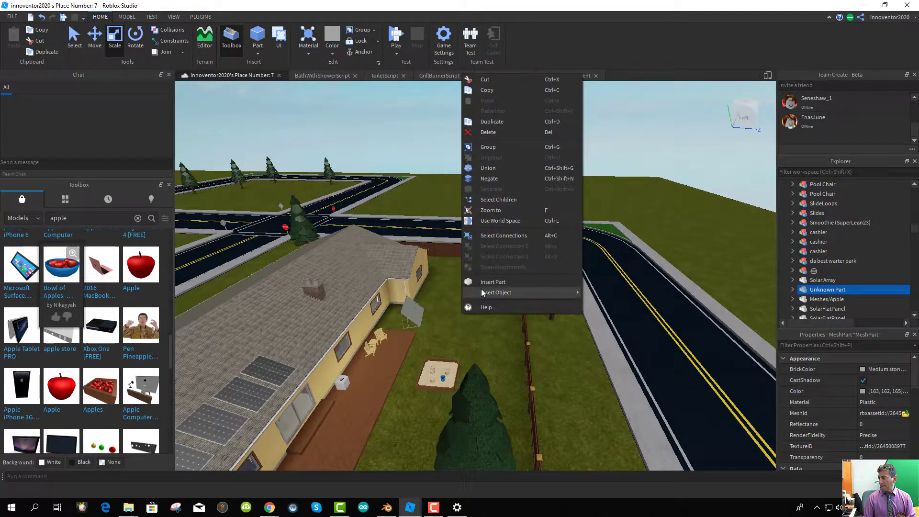
mouse_move(482, 292)
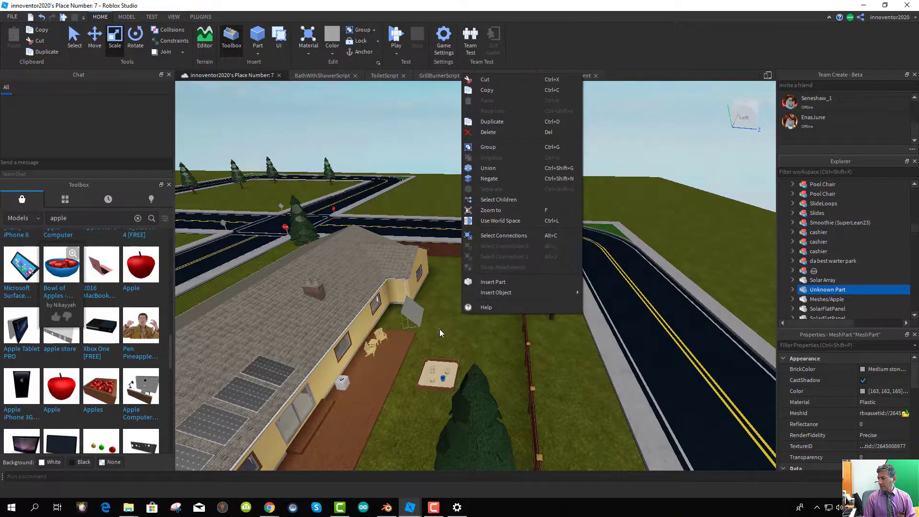
left_click(439, 329)
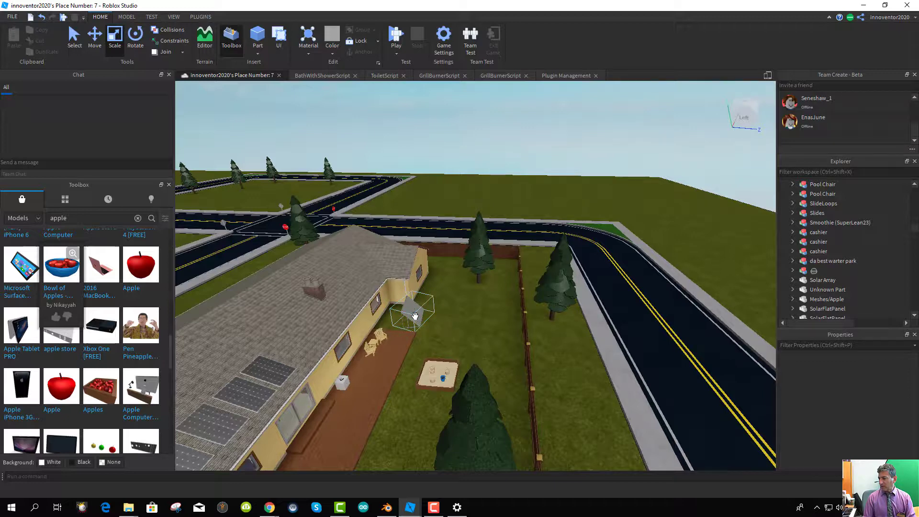
- Duplicate the Solar Array standing beside the house and place the copy on the open lawn toward the fence
left_click(414, 316)
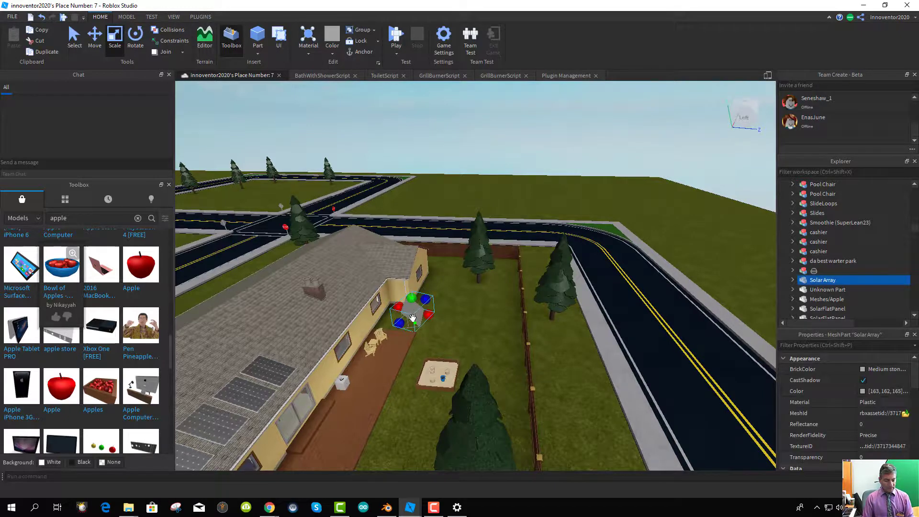
key("ctrl+d")
left_click_drag(413, 318, 468, 349)
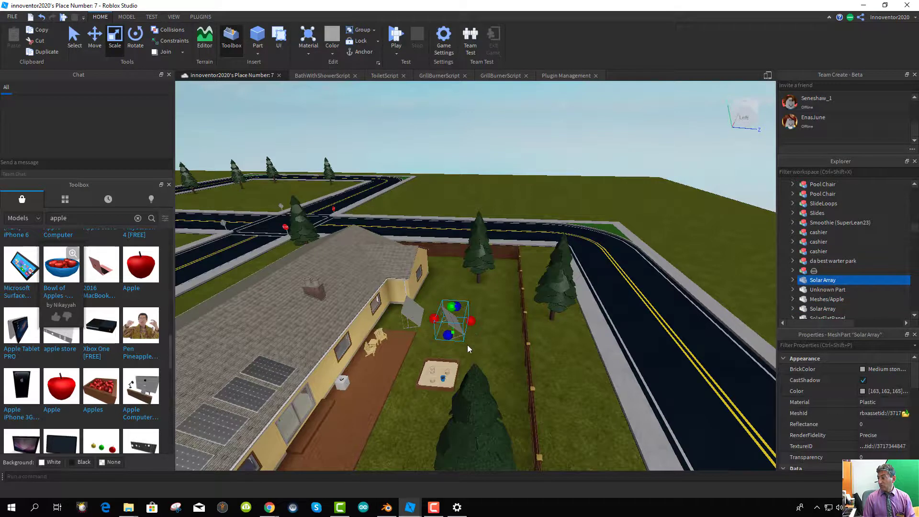
- Rename the duplicated Solar Array as Wind generator for house
left_click(825, 282)
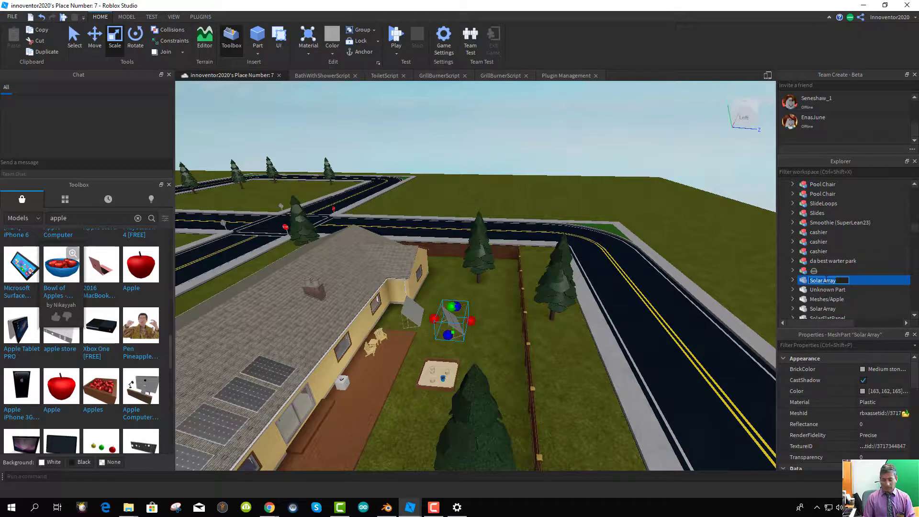
type("Wind generator fo")
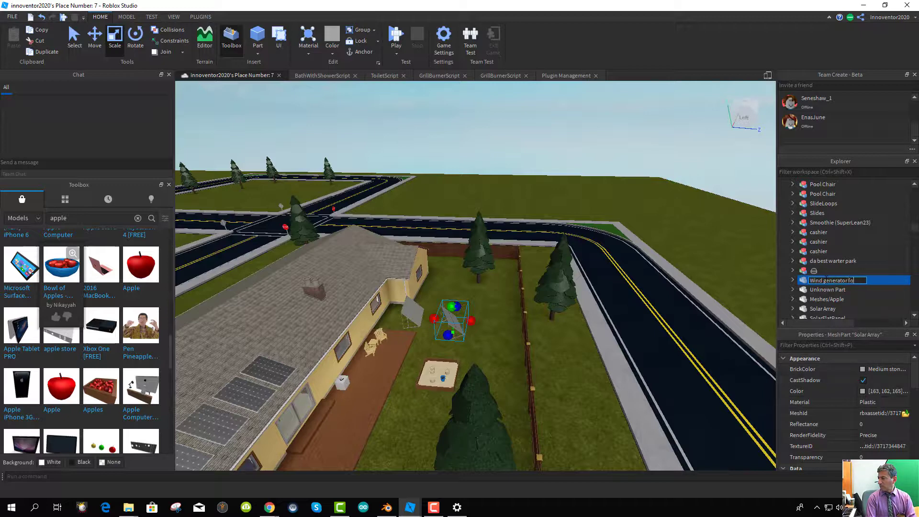
type("r house")
key("Return")
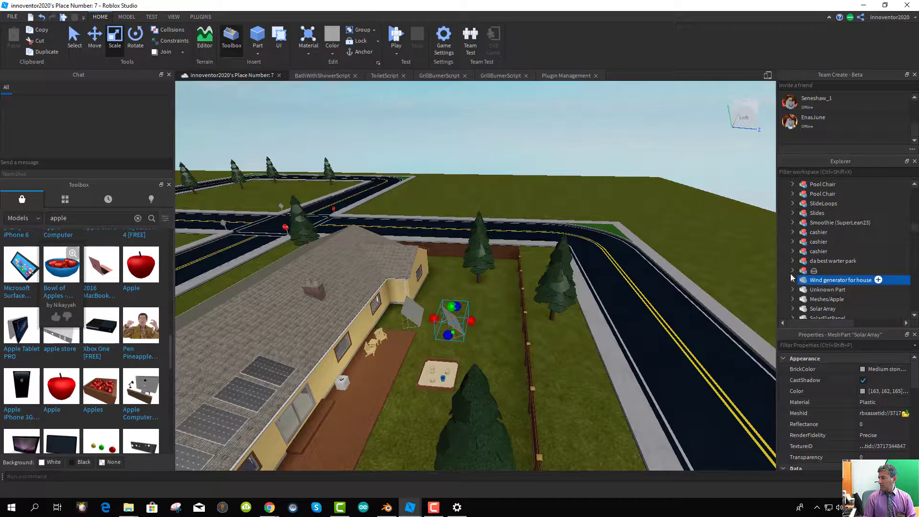
- Replace the copy's mesh with the windgen file from the Wind Generator folder, accepting the move to the mesh's stored location
left_click(904, 413)
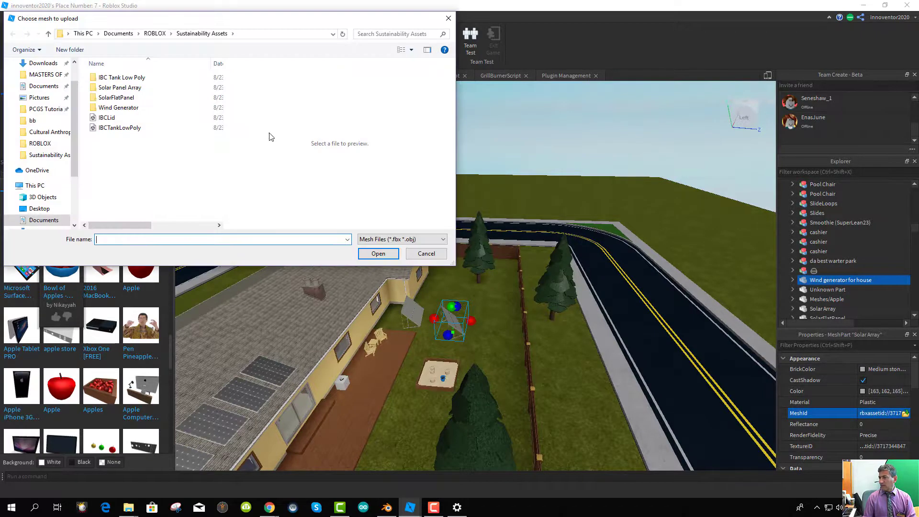
double_click(114, 107)
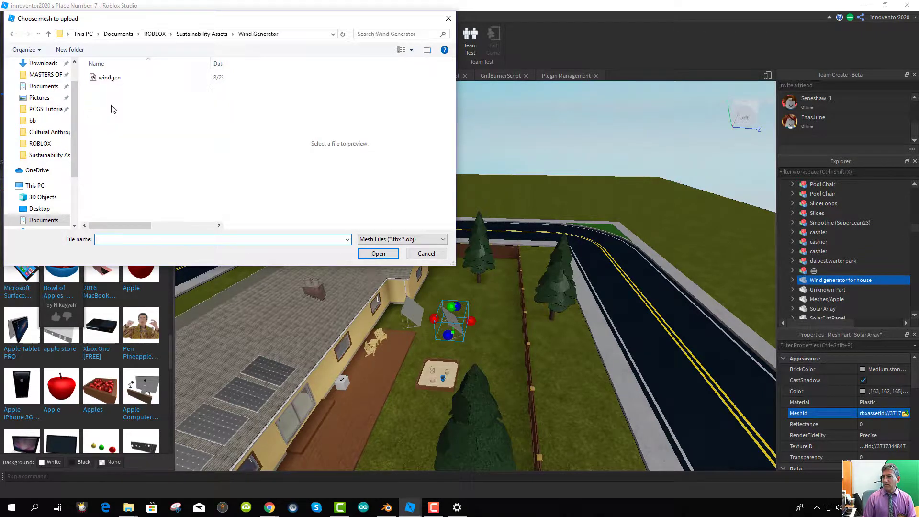
left_click(102, 79)
left_click(104, 78)
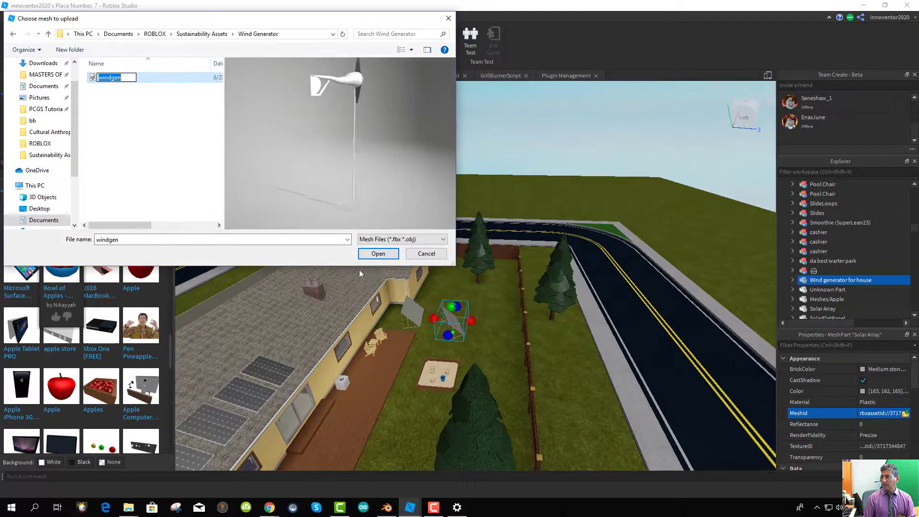
left_click(378, 253)
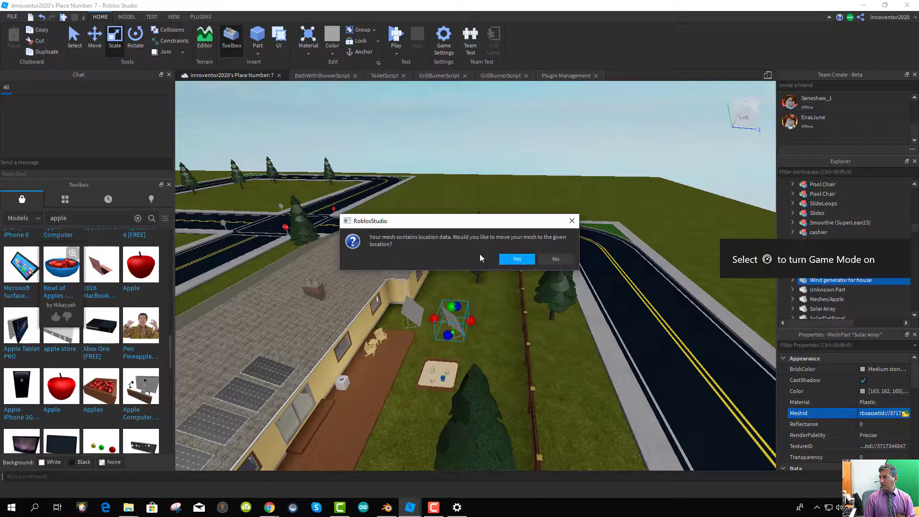
left_click(517, 259)
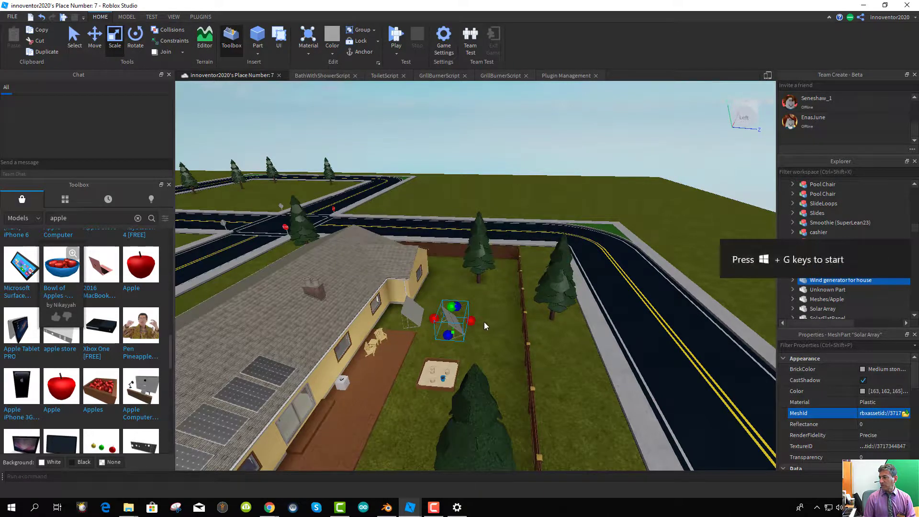
- Try stretching the wind generator taller and deeper with the Scale tool, and undo the last resize
key("f")
scroll(468, 322, "down", 8)
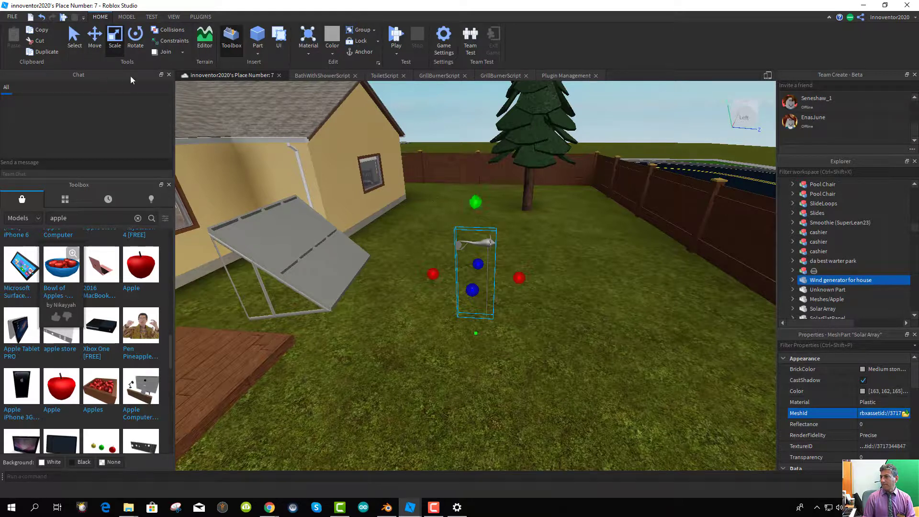
left_click_drag(475, 201, 472, 160)
right_click_drag(617, 338, 593, 351)
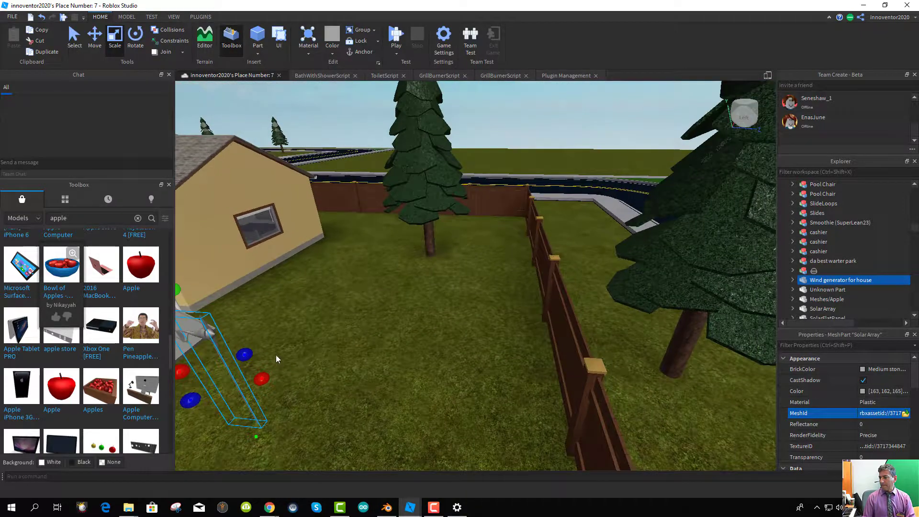
left_click_drag(249, 353, 248, 355)
scroll(297, 407, "down", 4)
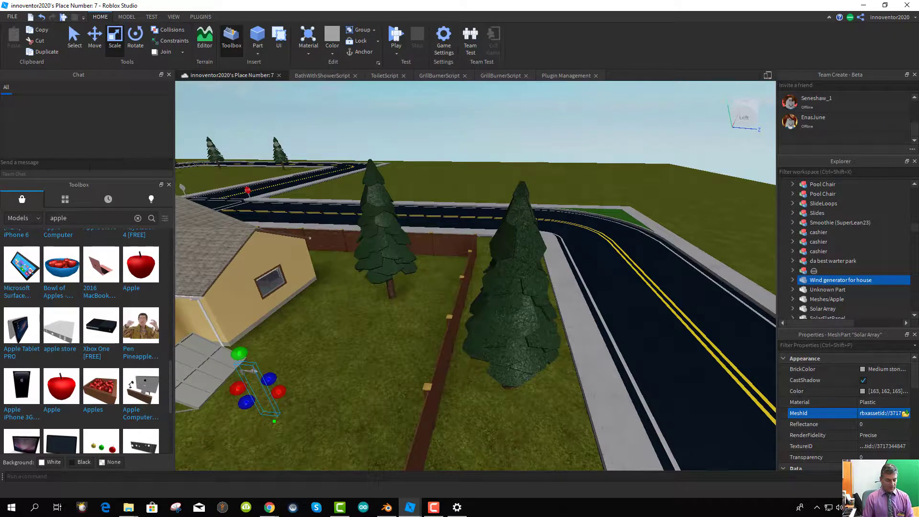
key("ctrl+z")
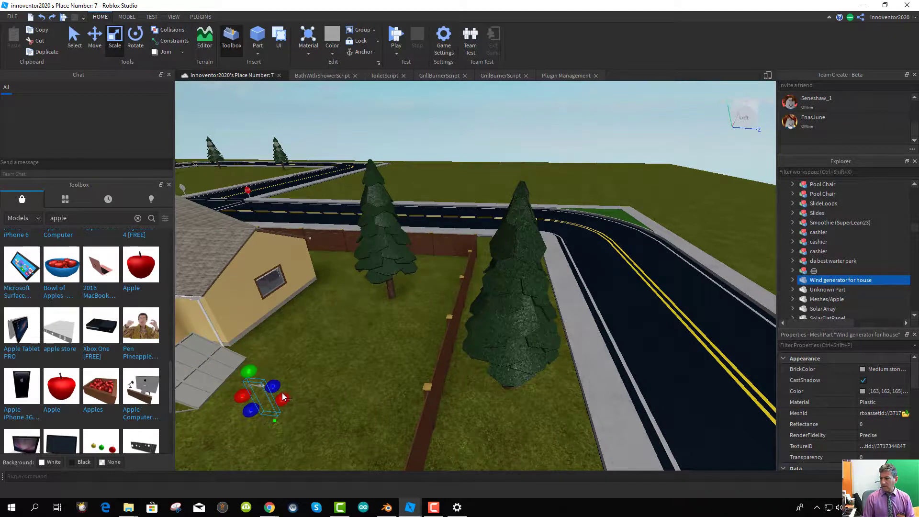
- Try scaling the wind generator's height again on the lawn, and extend its depth slightly
middle_click_drag(282, 396, 281, 334)
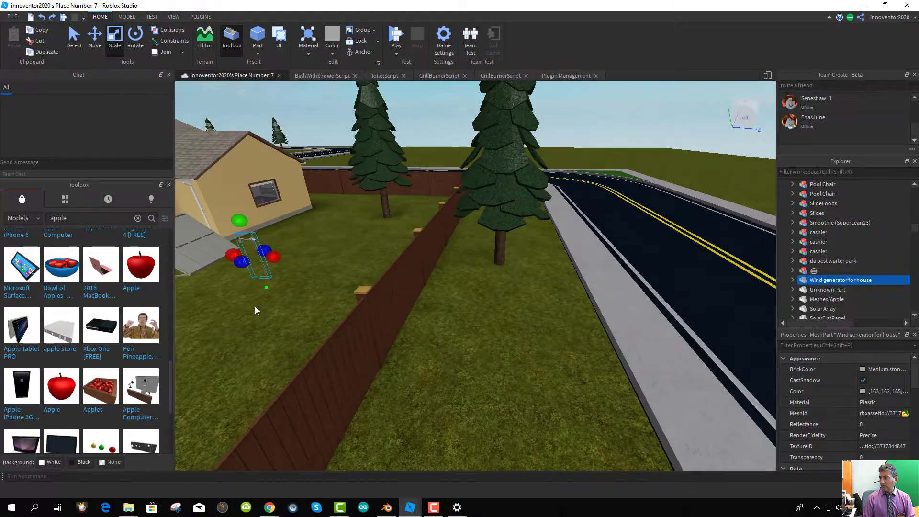
right_click_drag(255, 310, 257, 307)
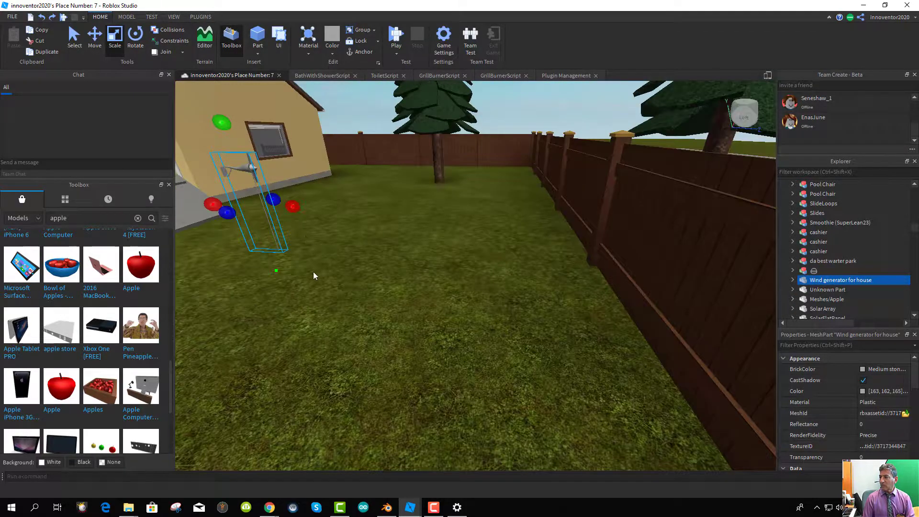
key("a")
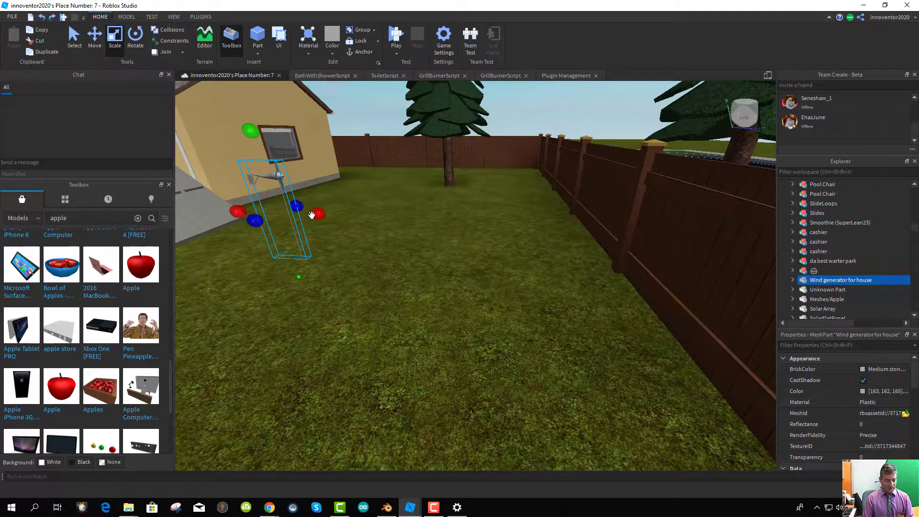
key("a")
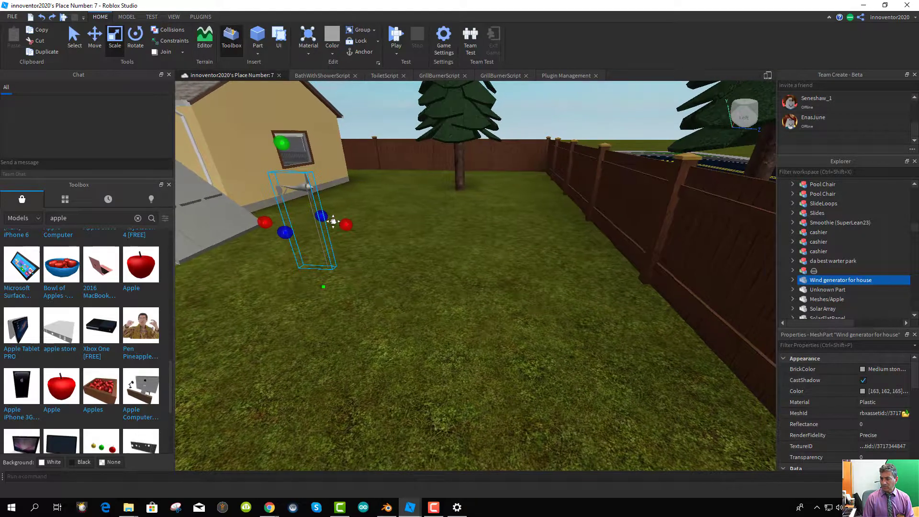
middle_click_drag(333, 225, 294, 188)
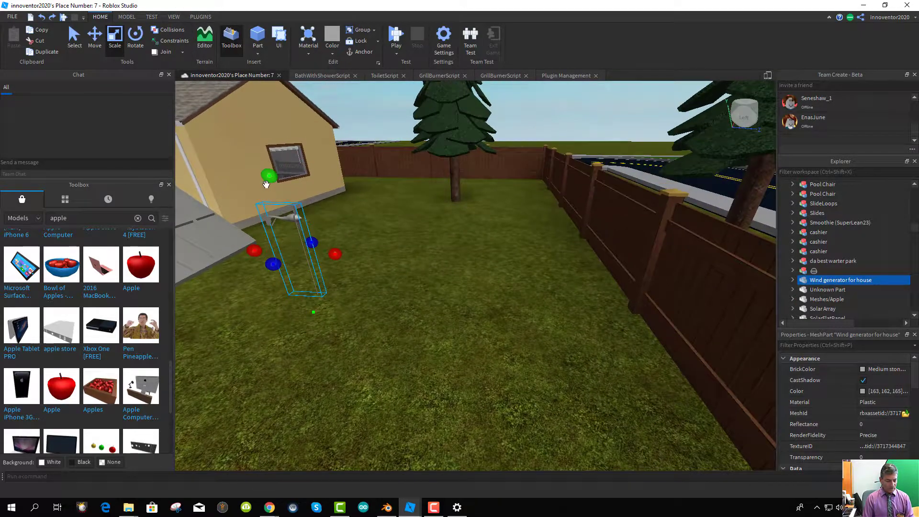
left_click_drag(268, 178, 289, 184)
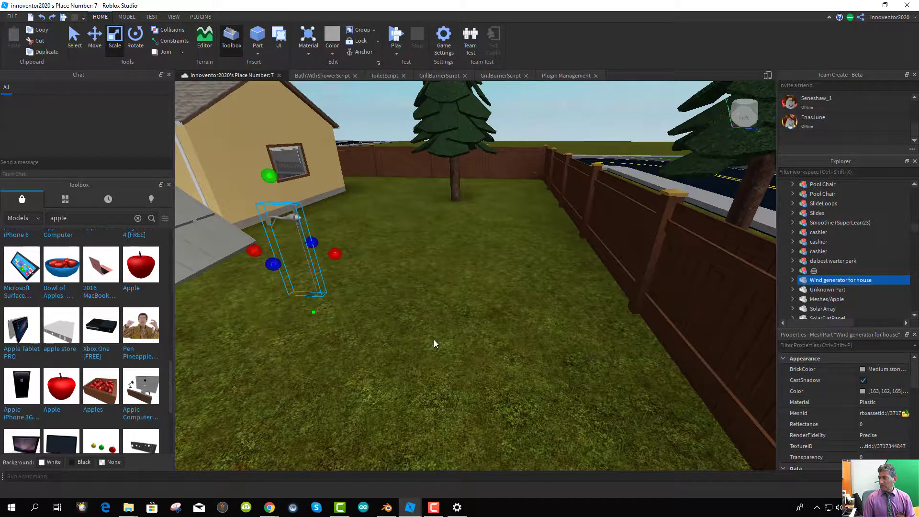
key("s")
key("f")
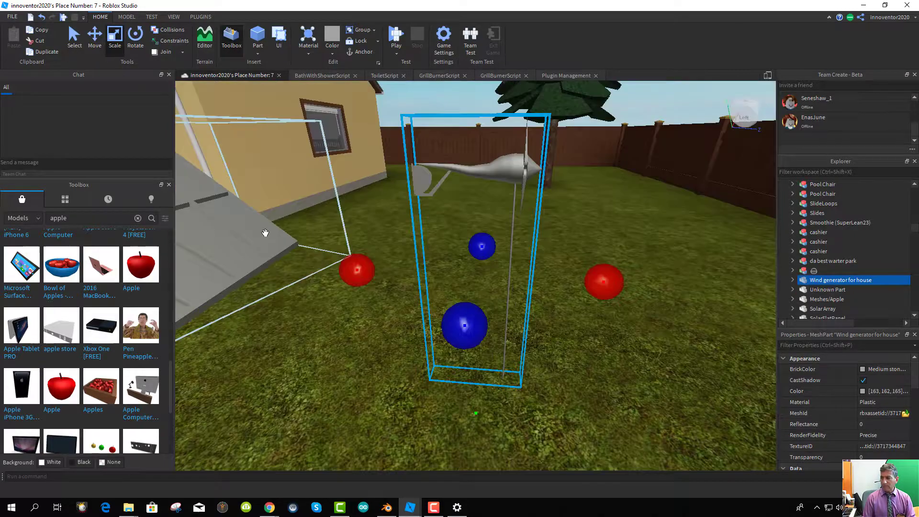
scroll(492, 287, "down", 5)
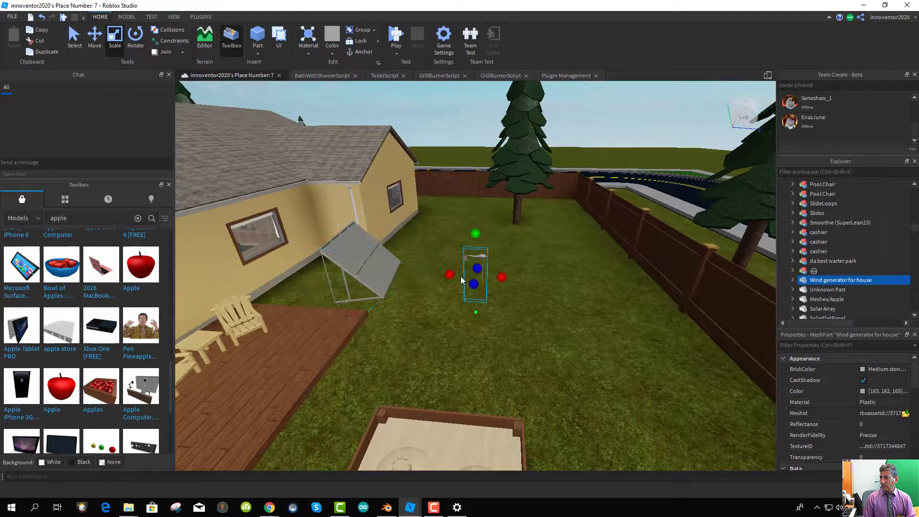
left_click_drag(474, 282, 474, 269)
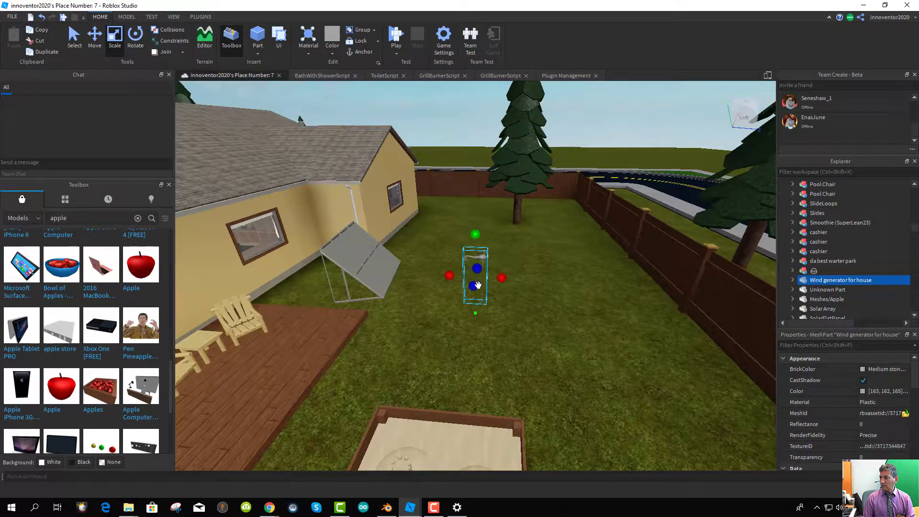
- Try placing the wind generator on the house roof near the gable end
key("ctrl+1")
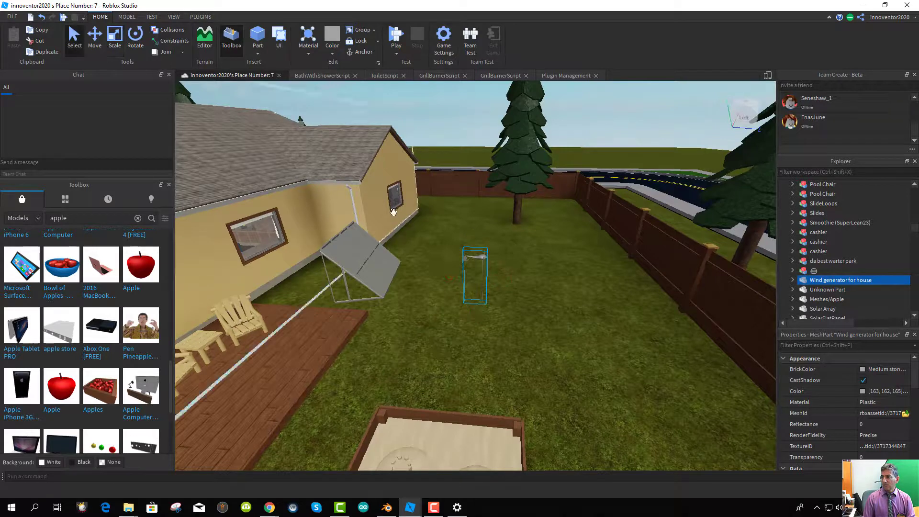
left_click_drag(474, 279, 292, 127)
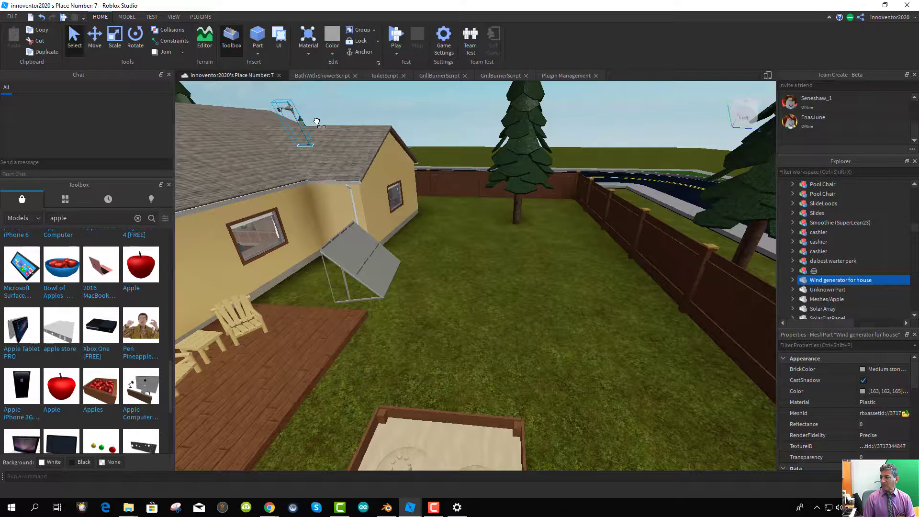
scroll(317, 121, "down", 5)
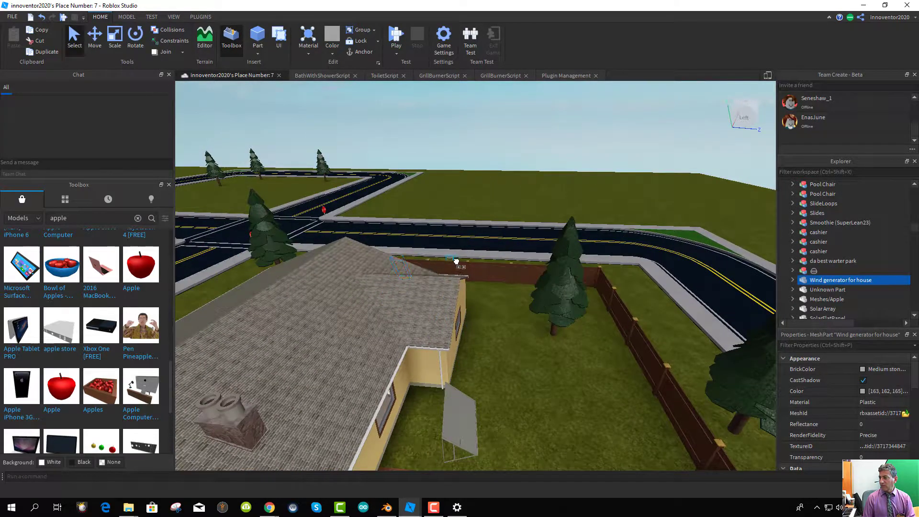
middle_click_drag(486, 303, 385, 323)
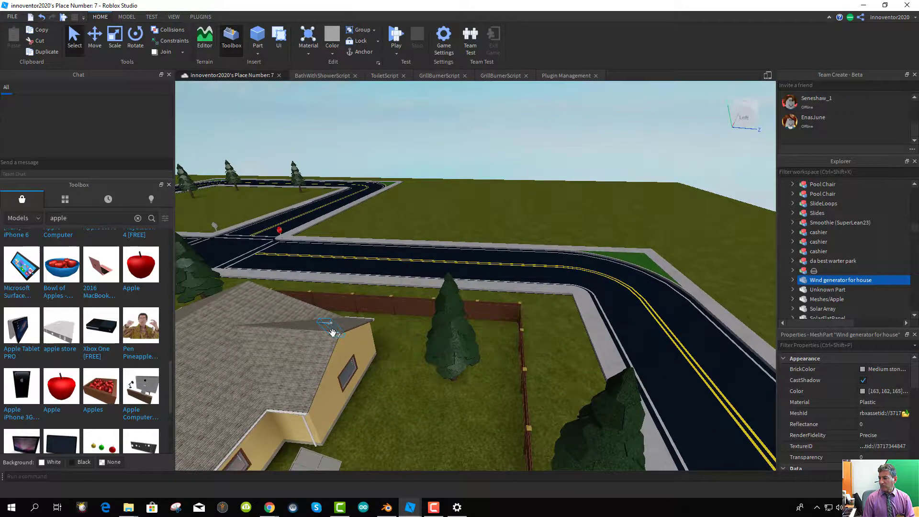
right_click_drag(333, 332, 412, 364)
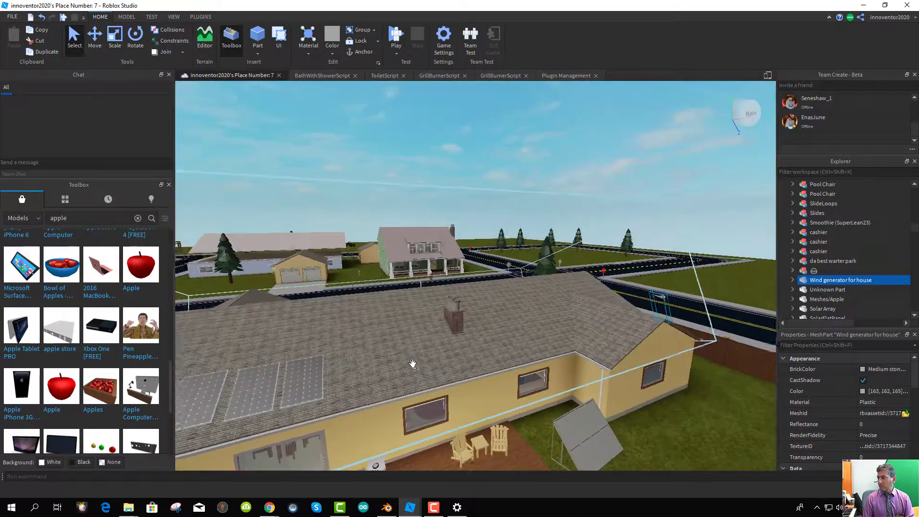
key("f")
scroll(457, 375, "up", 3)
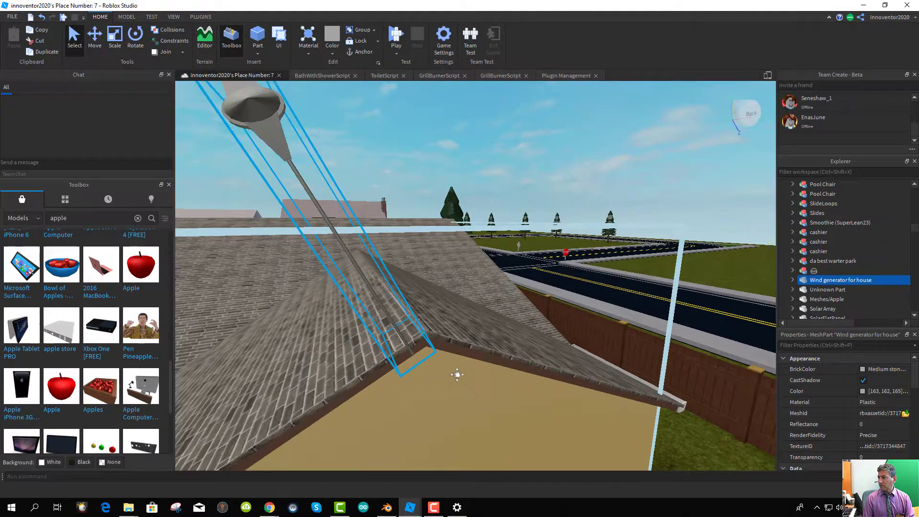
scroll(457, 375, "down", 2)
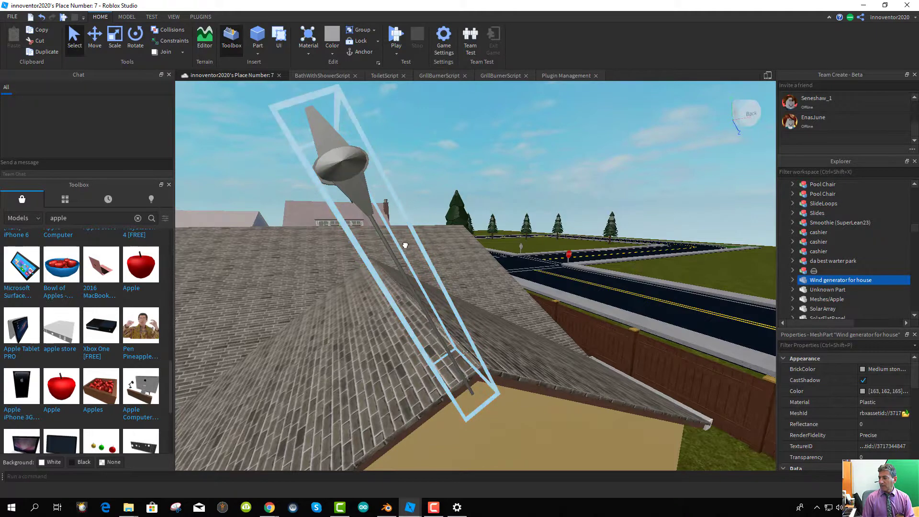
scroll(405, 245, "down", 5)
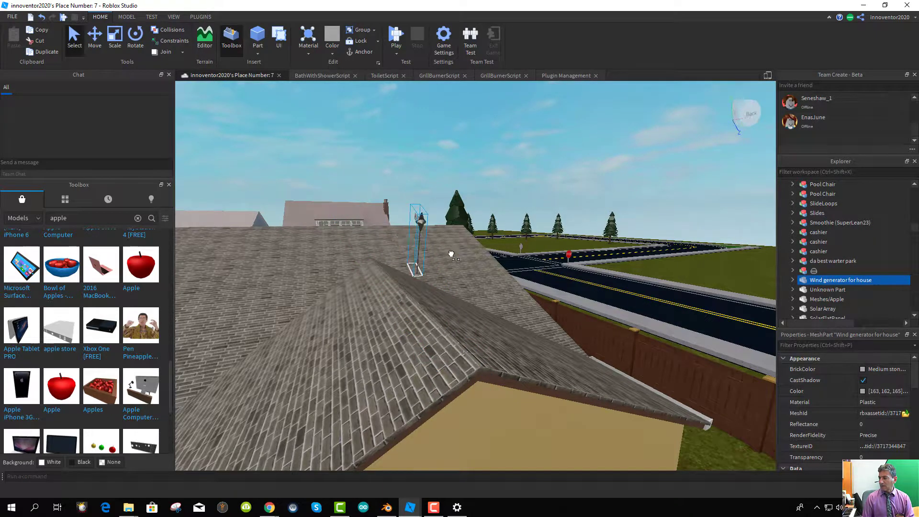
- Move the wind generator off the roof and back onto the lawn between the sandbox and the solar array
left_click_drag(451, 254, 543, 304)
left_click_drag(645, 373, 762, 463)
scroll(740, 443, "down", 5)
scroll(652, 375, "up", 10)
left_click_drag(685, 406, 441, 336)
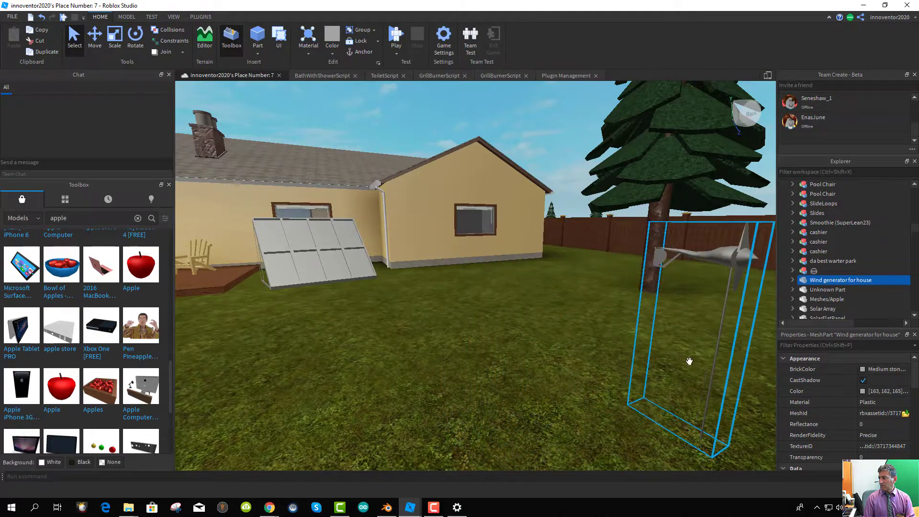
scroll(689, 360, "down", 10)
scroll(441, 338, "up", 5)
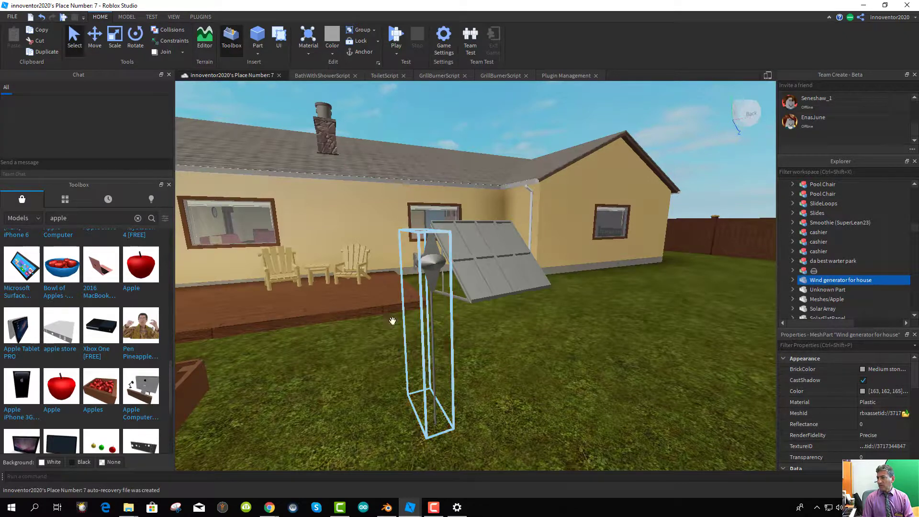
- Try stretching the wind generator's height with the Scale tool, and shrink it back down
left_click(115, 38)
left_click_drag(423, 176, 425, 97)
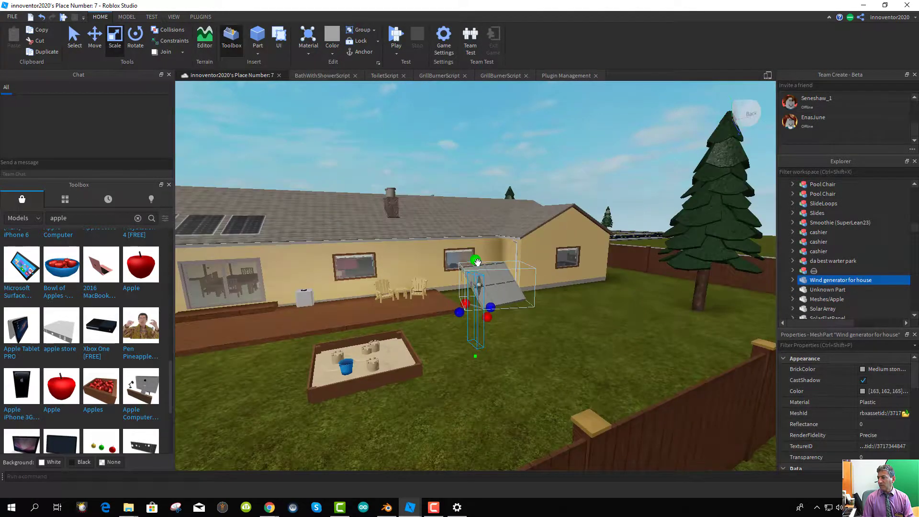
left_click_drag(477, 261, 485, 294)
key("d")
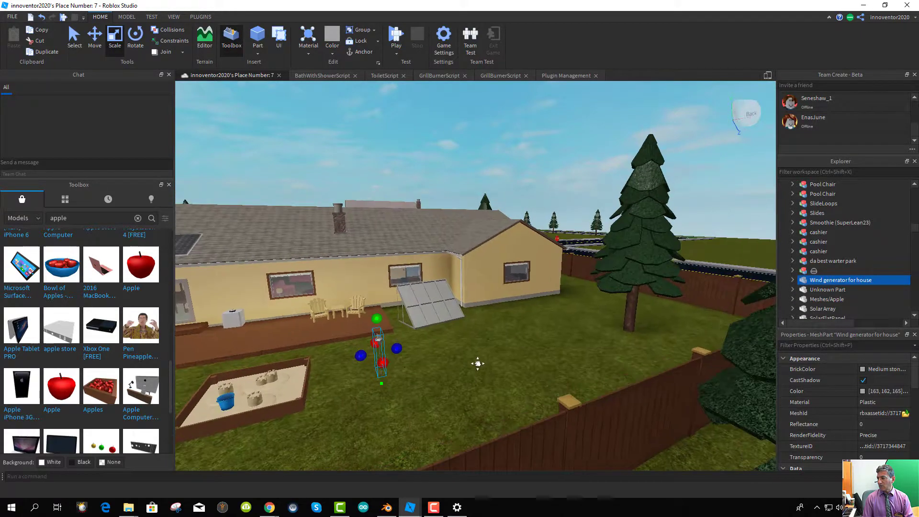
scroll(389, 366, "down", 5)
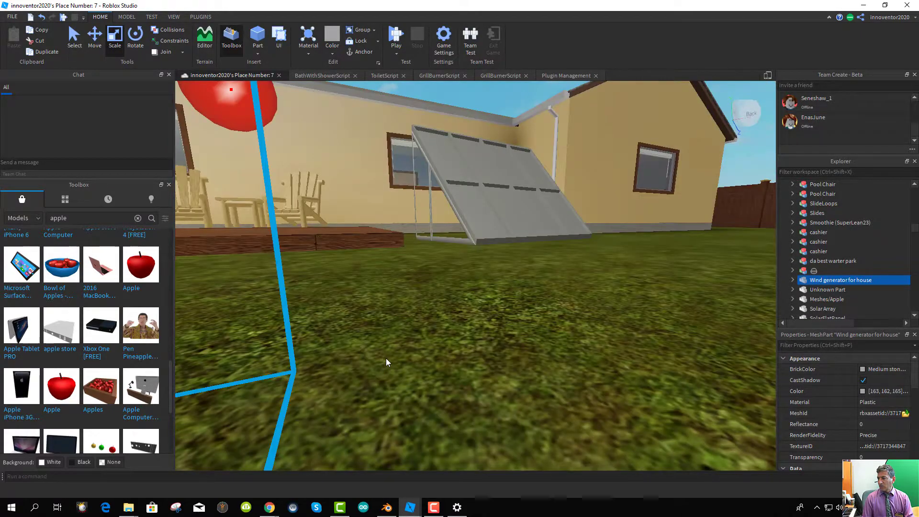
- Switch to Blender, select the wind turbine object, and enter Edit Mode on its mesh
left_click(386, 507)
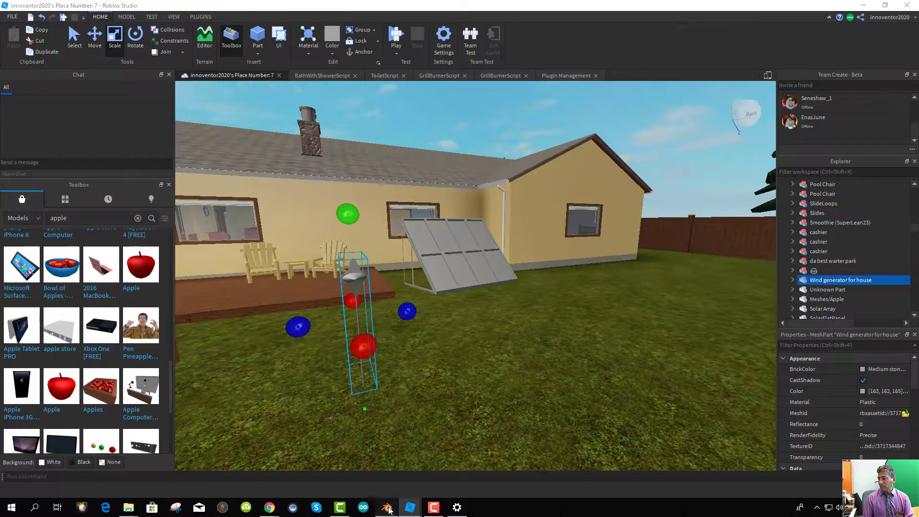
middle_click_drag(311, 326, 332, 364)
scroll(330, 330, "up", 2)
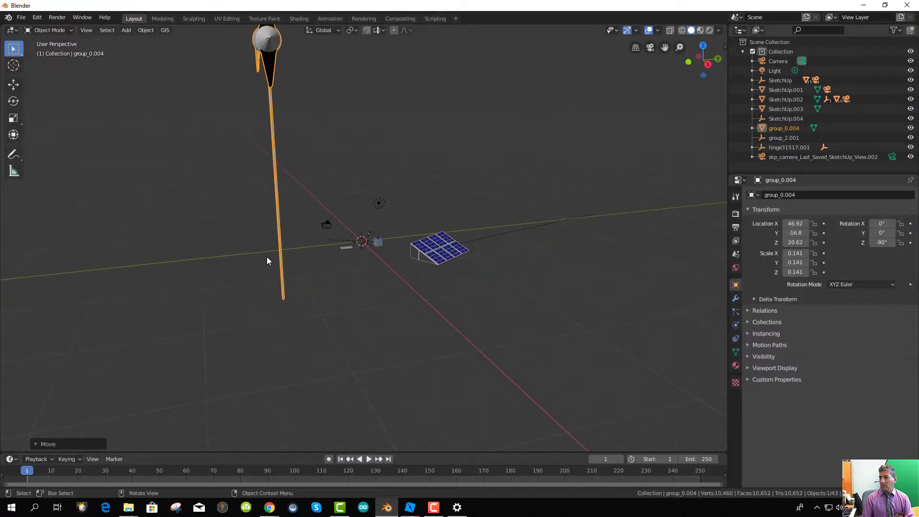
scroll(267, 260, "down", 2)
left_click(311, 236)
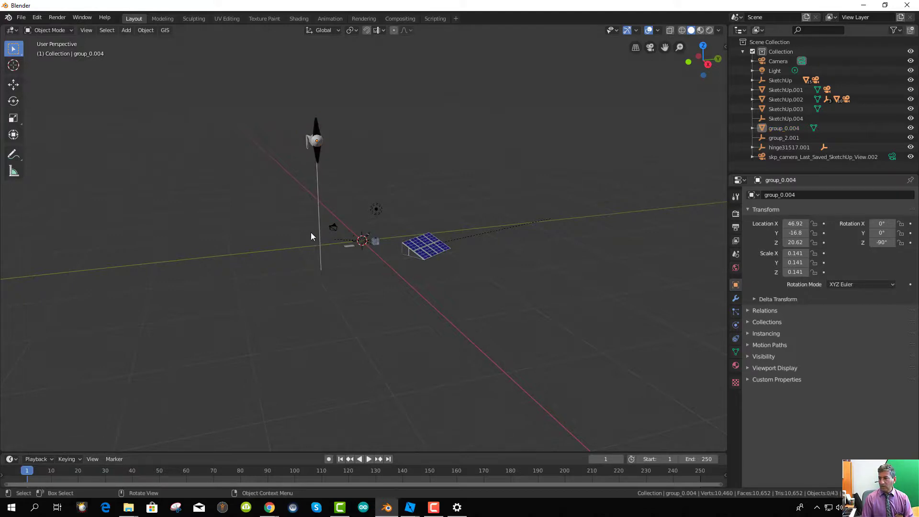
left_click(313, 146)
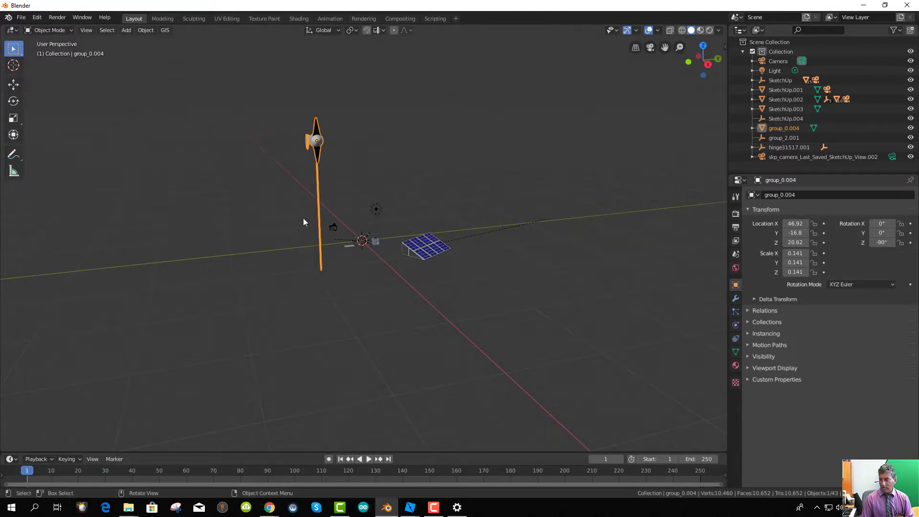
key("Tab")
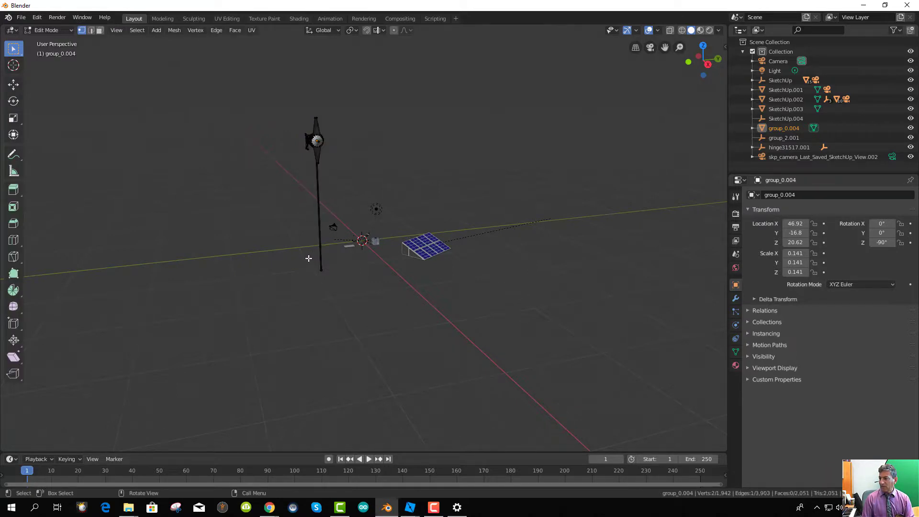
- Select all vertices at the pole's lower end in wireframe shading, and extrude them straight down to more than double the pole's length
left_click_drag(308, 258, 334, 287)
mouse_move(324, 311)
middle_mouse_down()
mouse_move(330, 303)
mouse_move(324, 312)
middle_mouse_up()
left_click_drag(268, 317, 299, 352)
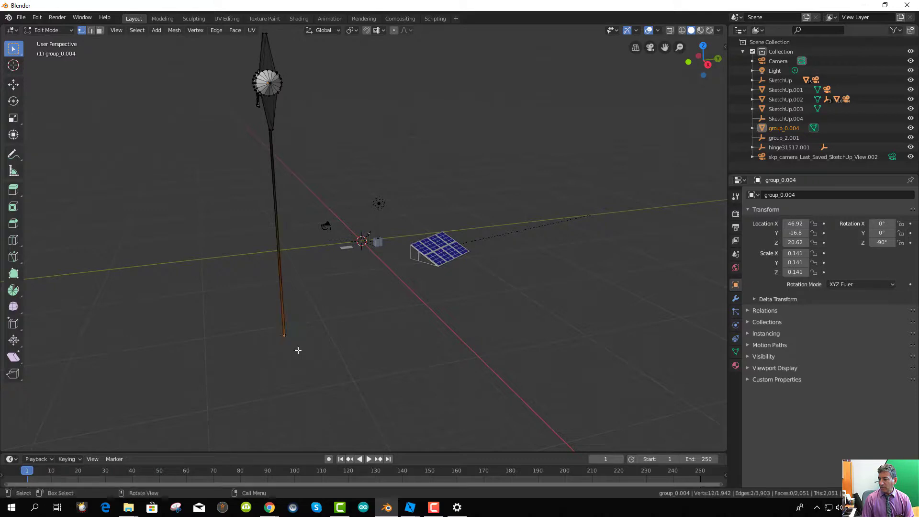
middle_click_drag(297, 349, 273, 307)
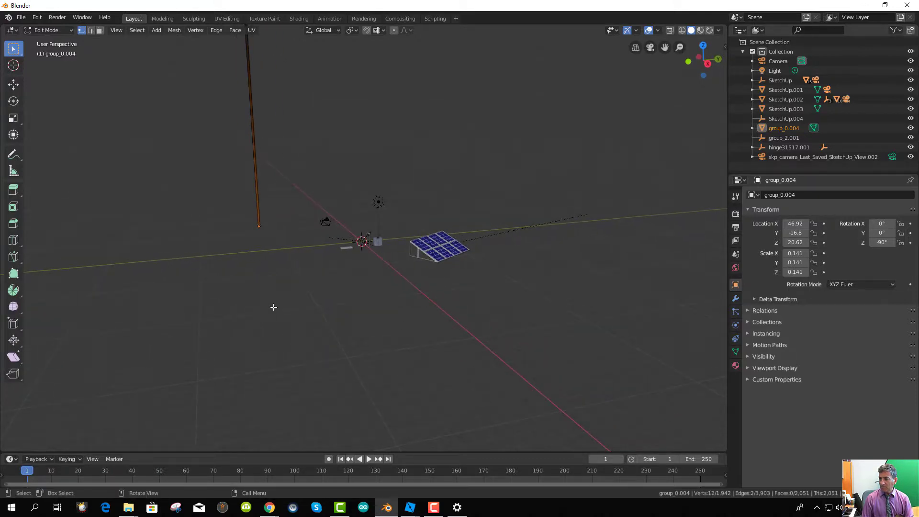
key("z")
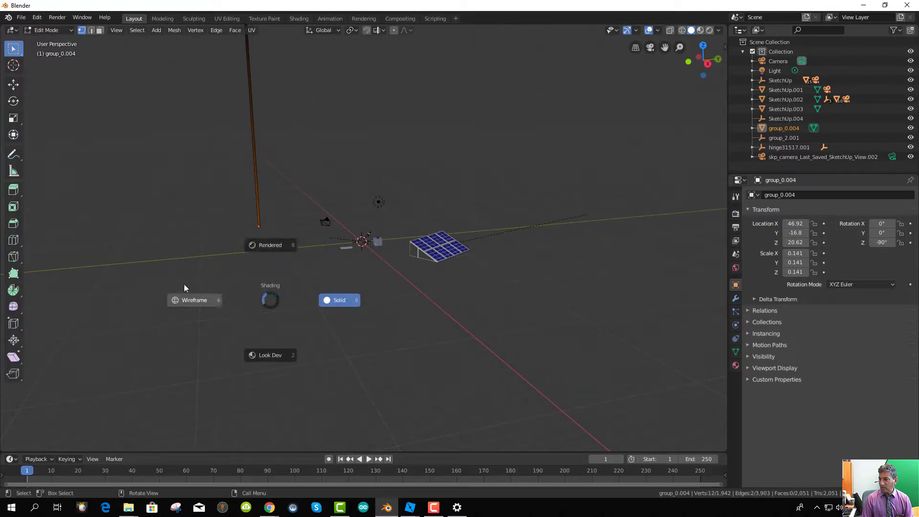
left_click(194, 300)
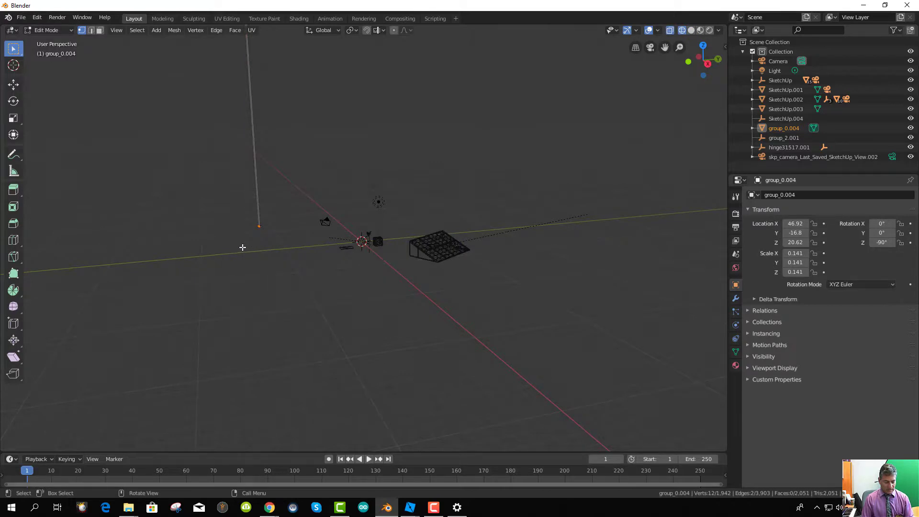
left_click_drag(236, 207, 270, 239)
middle_click_drag(258, 263, 260, 261)
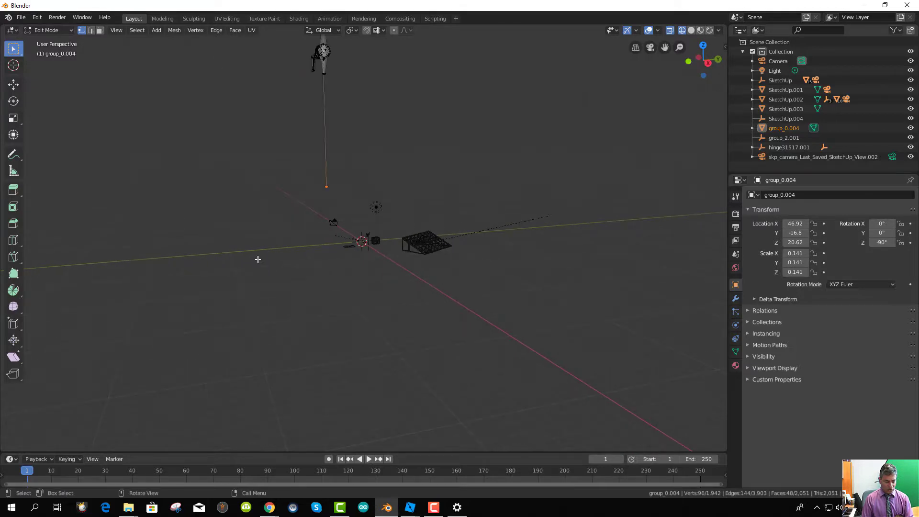
key("e")
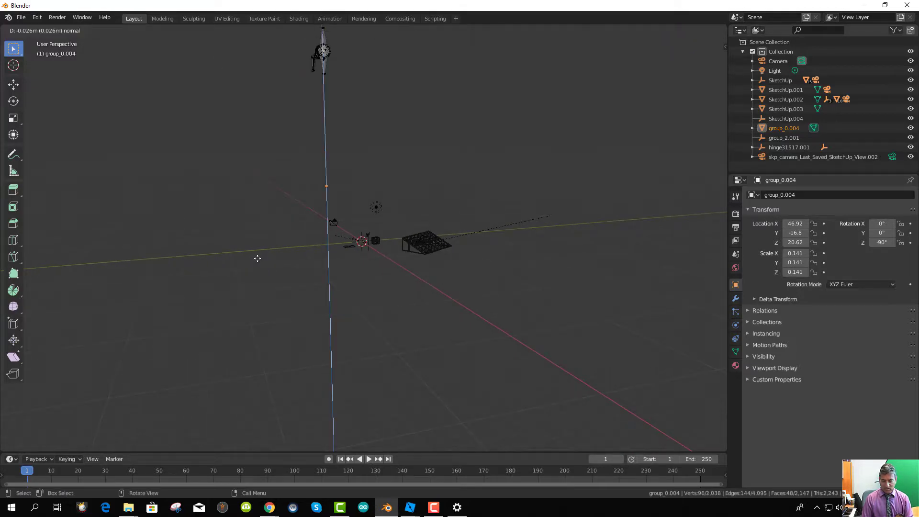
left_click(256, 442)
middle_click_drag(256, 439, 303, 405)
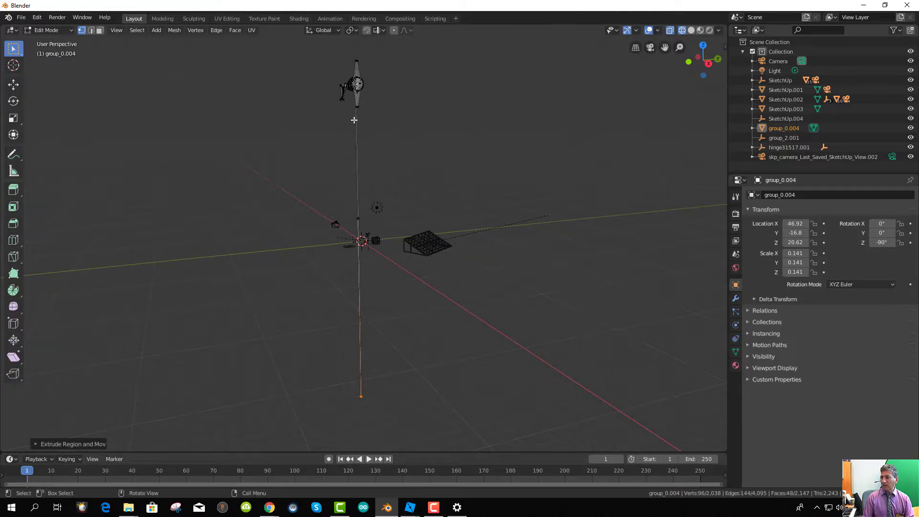
- Return the lengthened turbine to Object Mode and display the viewport in solid shading
key("Tab")
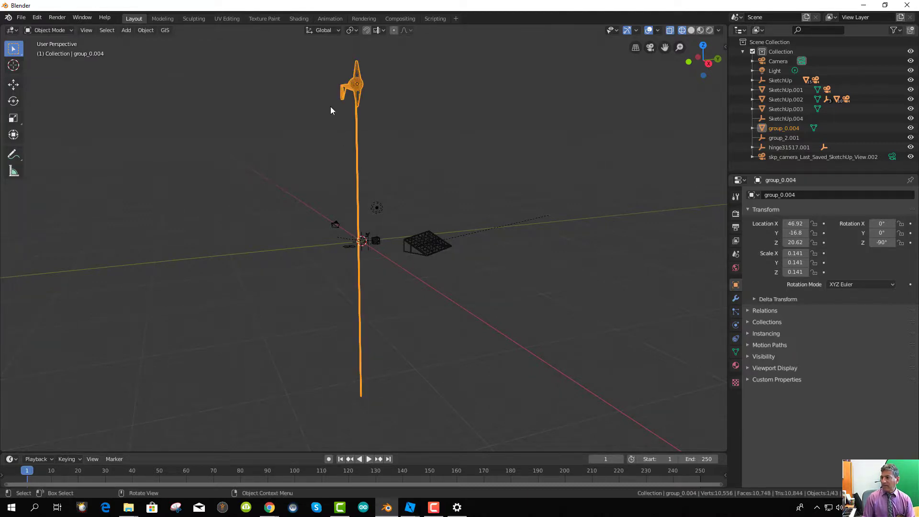
key("z")
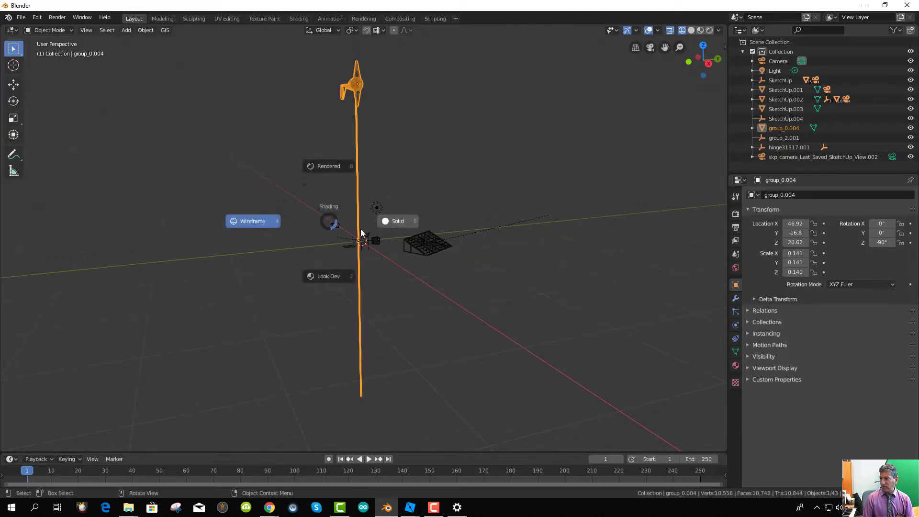
left_click(395, 223)
middle_click_drag(365, 242, 367, 243)
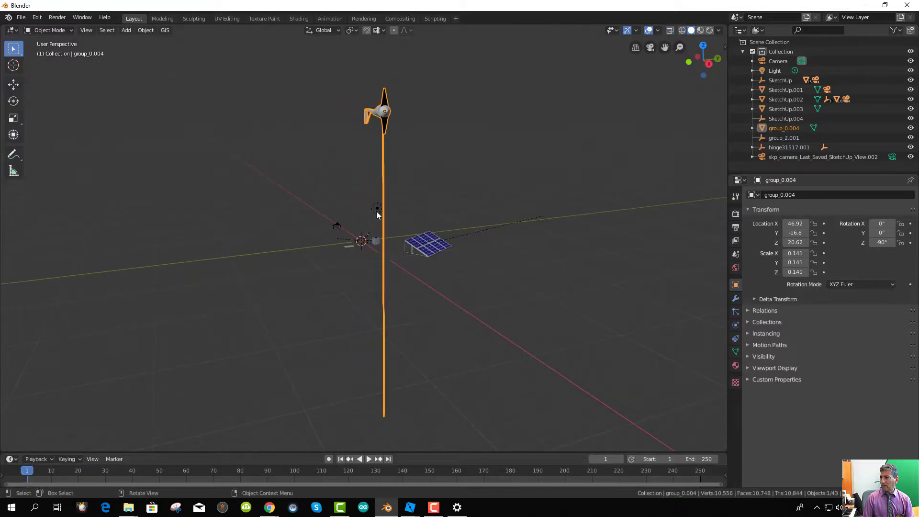
- Export the selected turbine as Wavefront OBJ, overwriting windgen.obj in the Wind Generator folder, and switch back to the place in Roblox Studio
left_click(20, 21)
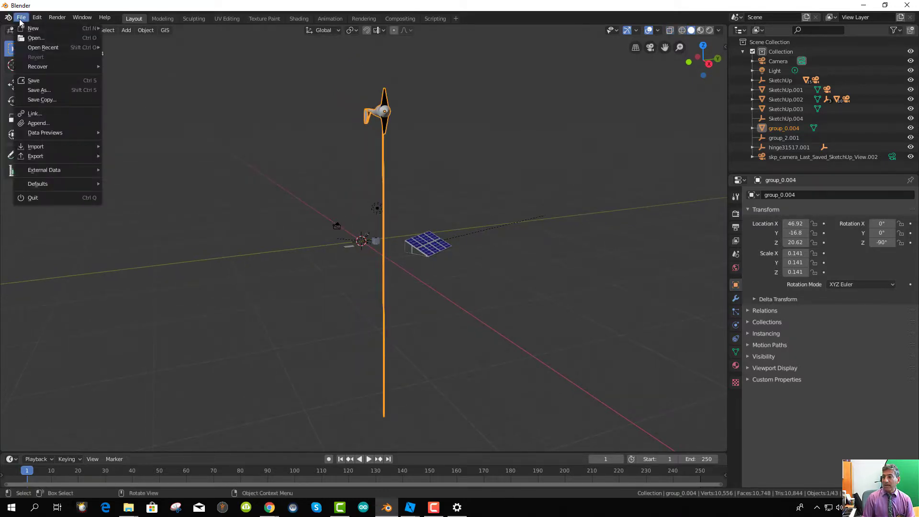
mouse_move(38, 158)
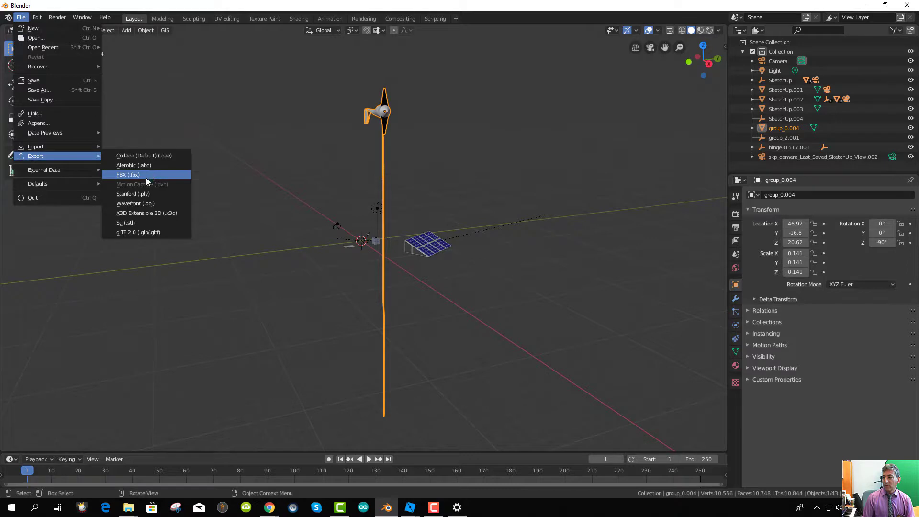
left_click(146, 204)
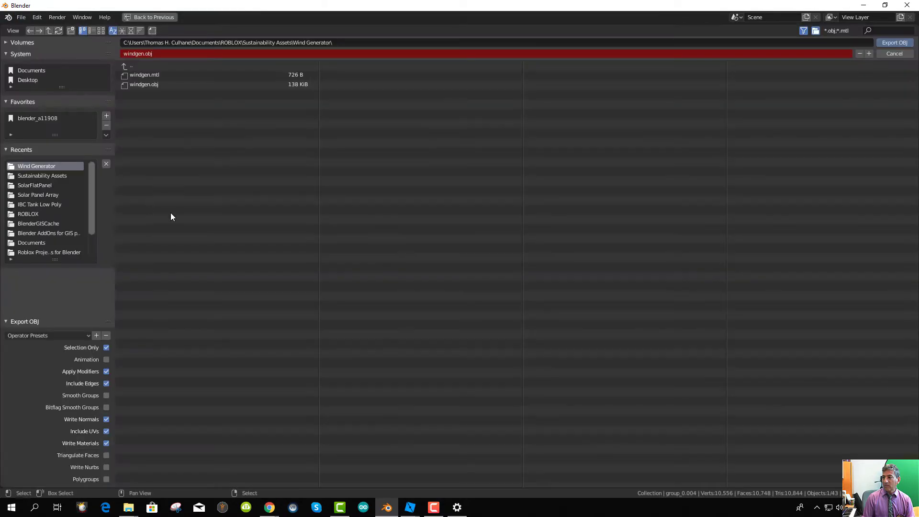
left_click(136, 85)
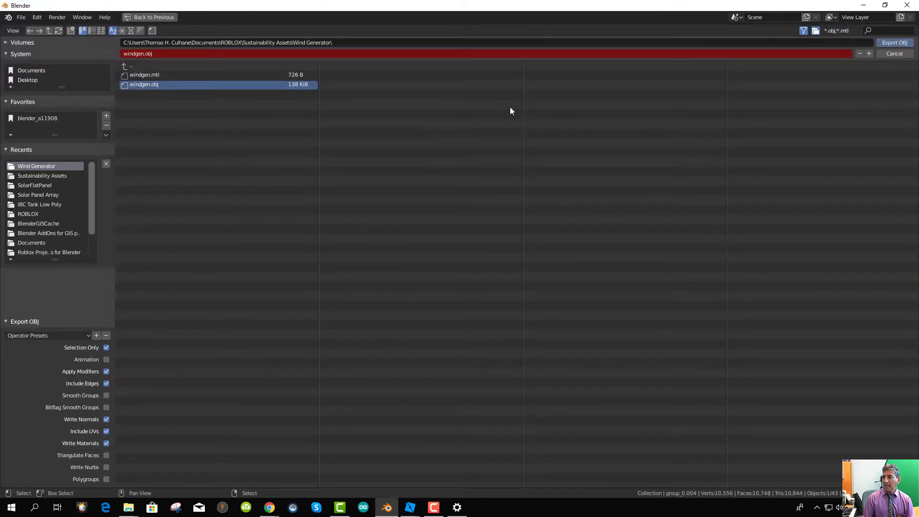
left_click(886, 42)
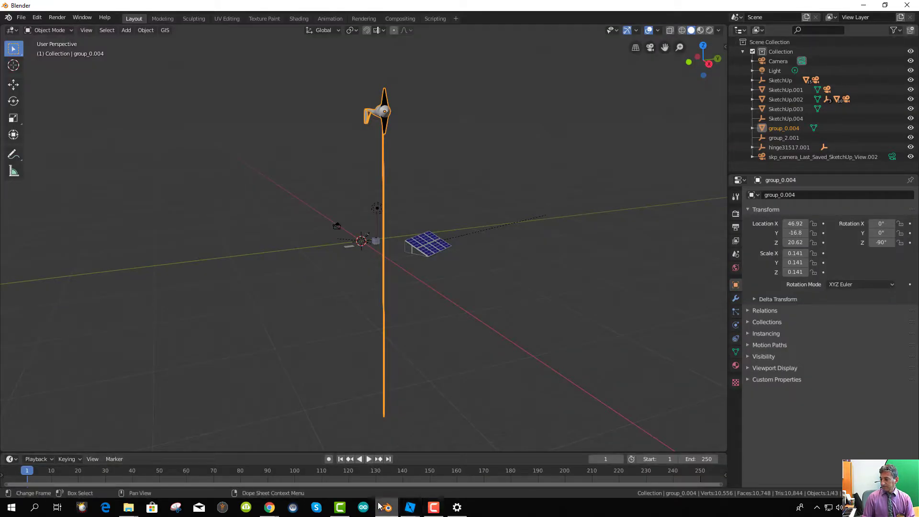
mouse_move(406, 513)
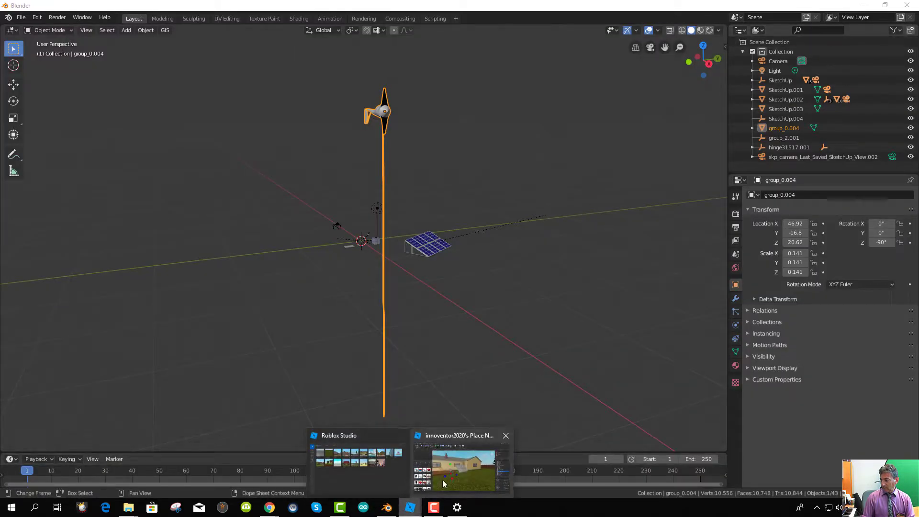
left_click(462, 466)
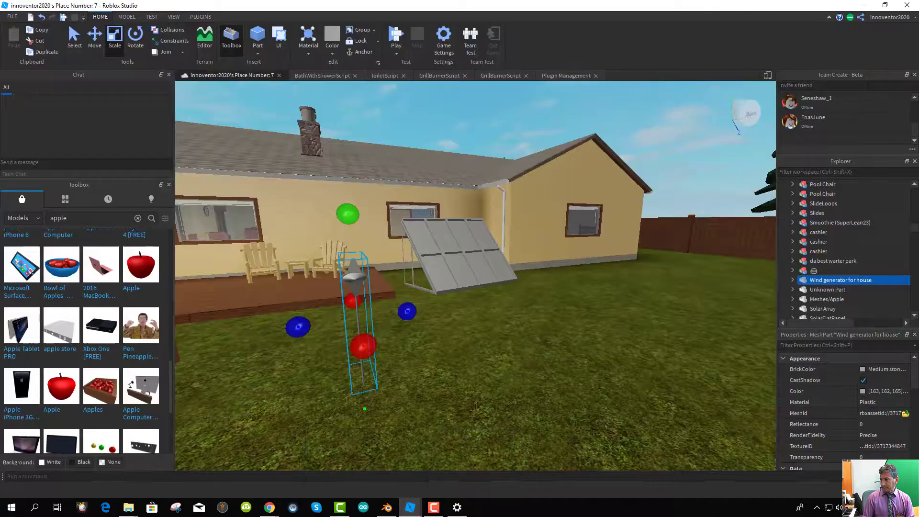
- Delete the old wind generator, and place a duplicate of the solar array on the lawn in front of the original
right_click(357, 285)
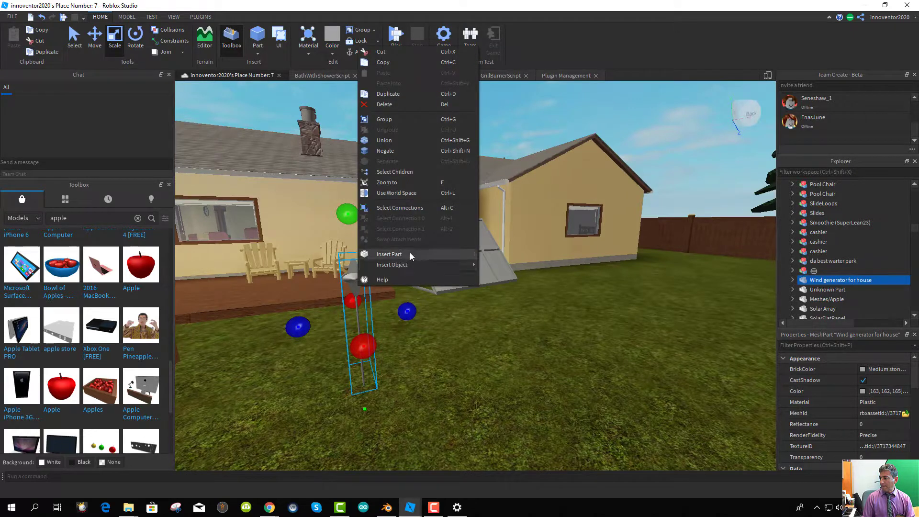
left_click(395, 104)
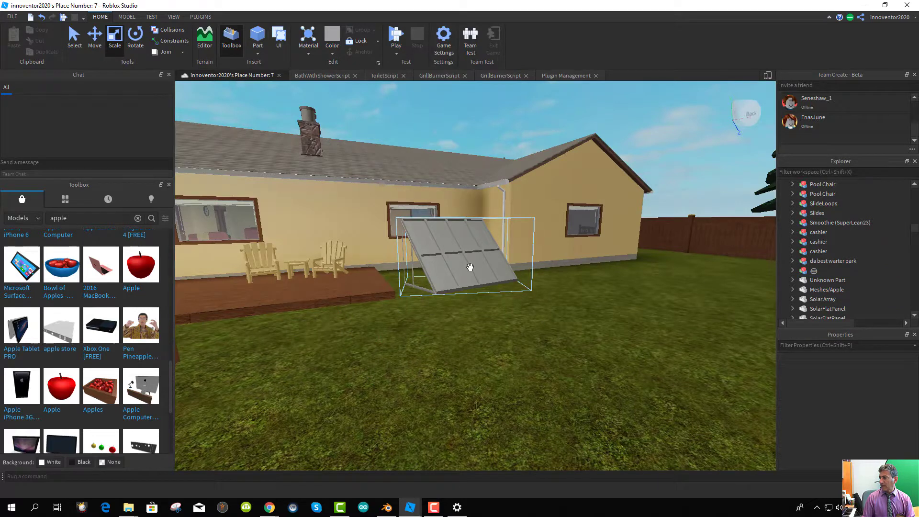
left_click(498, 294)
key("a")
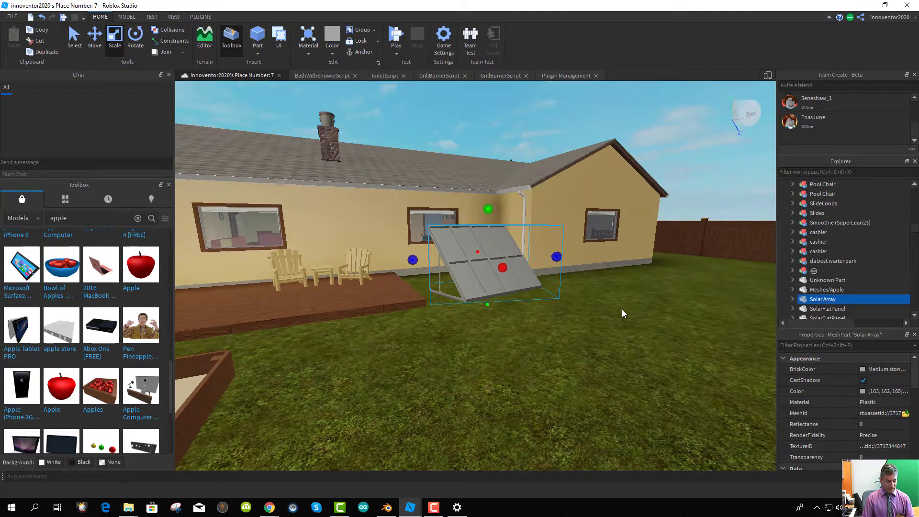
key("ctrl+d")
left_click_drag(550, 293, 601, 358)
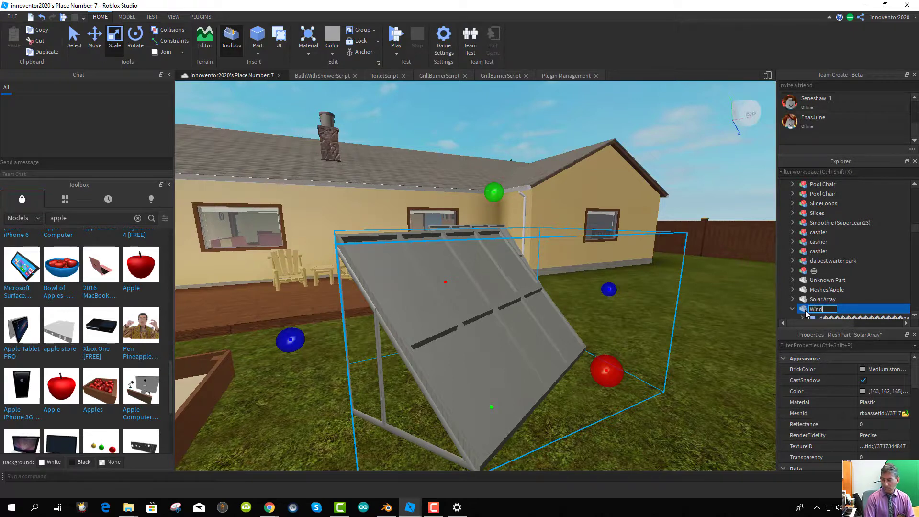
- Rename the duplicated solar array WindGen and replace its mesh with the windgen file, declining to move it to the file's location
type("n")
key("Return")
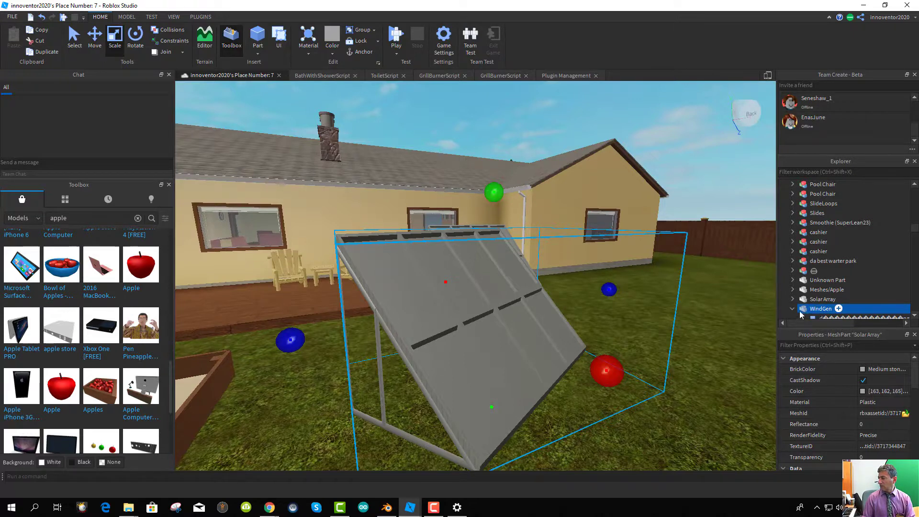
scroll(800, 314, "down", 1)
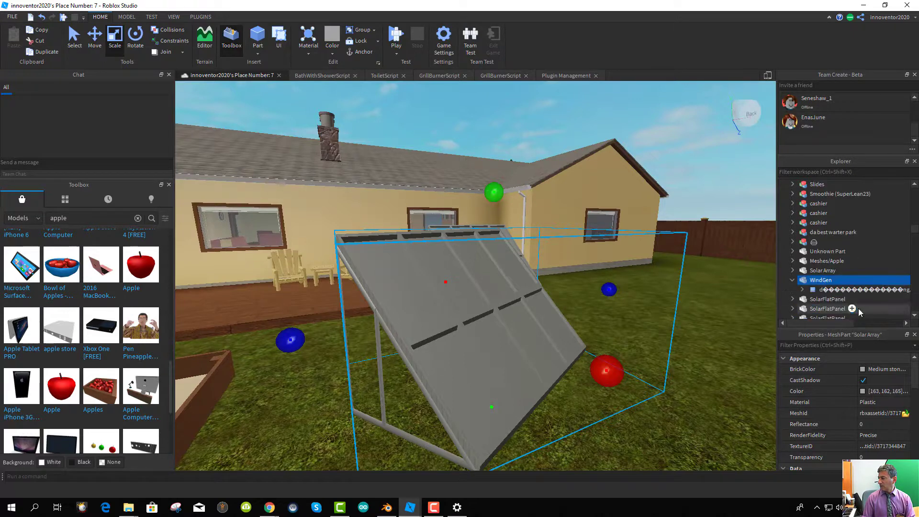
left_click(905, 414)
left_click(116, 78)
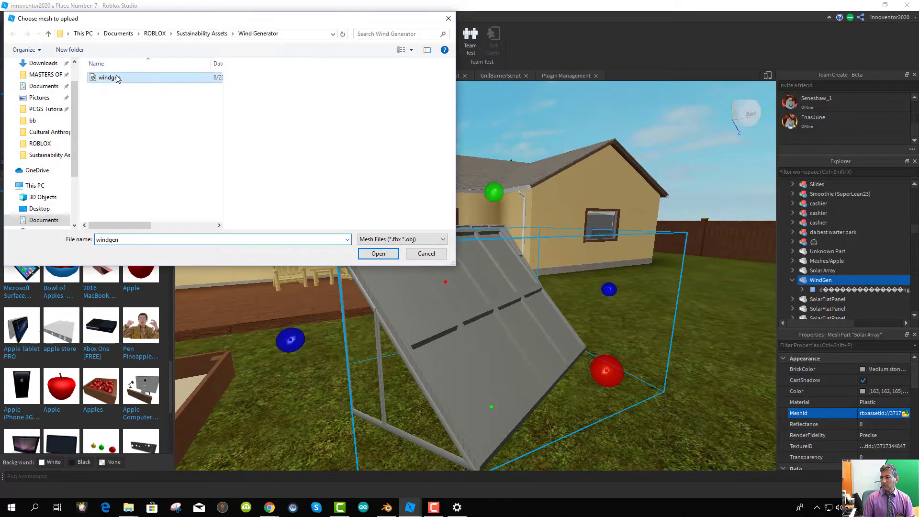
double_click(116, 78)
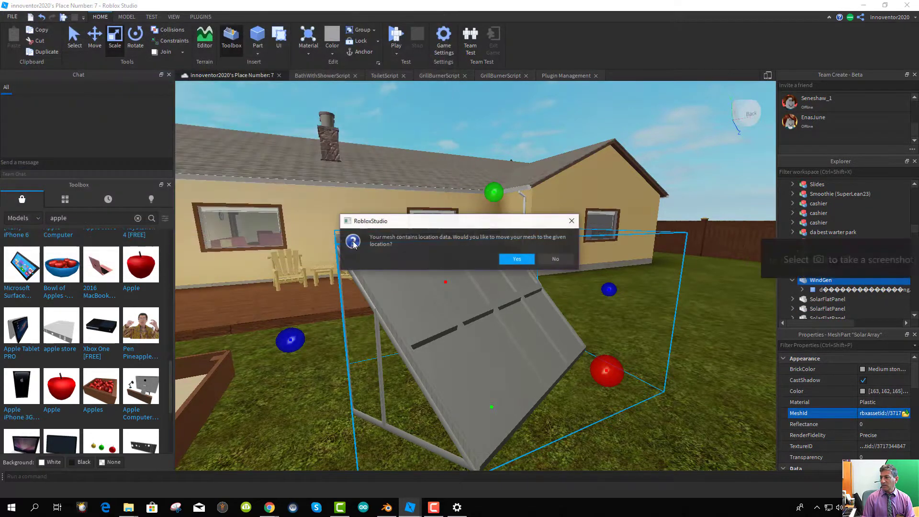
left_click(554, 259)
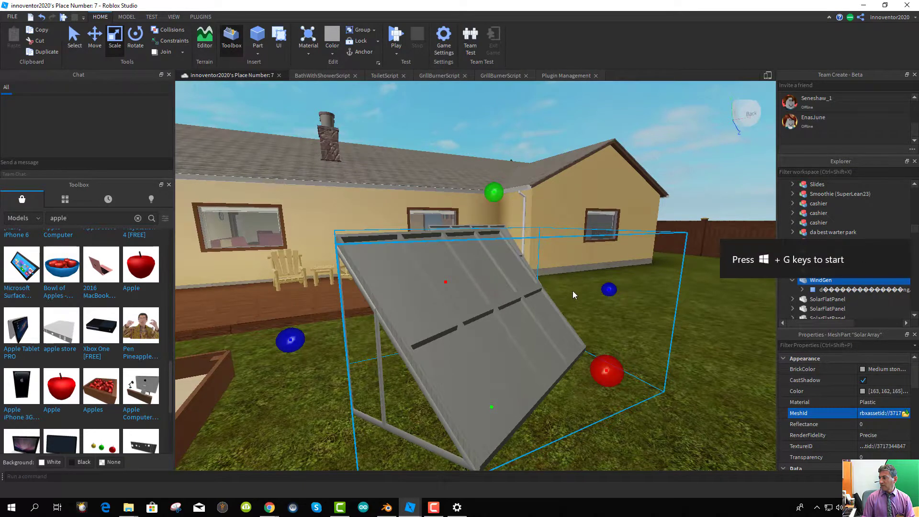
- Move the WindGen turbine across the backyard to stand beside a fence post behind the sandbox
scroll(572, 296, "down", 10)
scroll(482, 290, "up", 10)
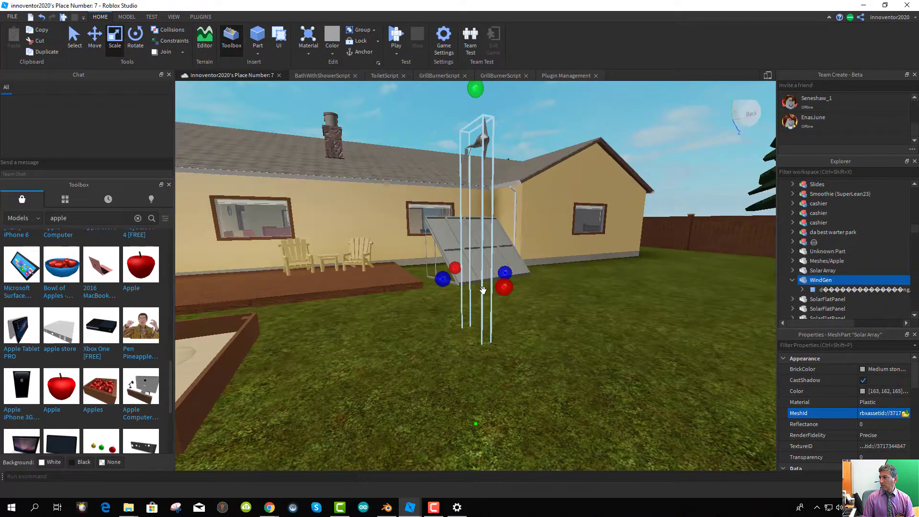
key("a")
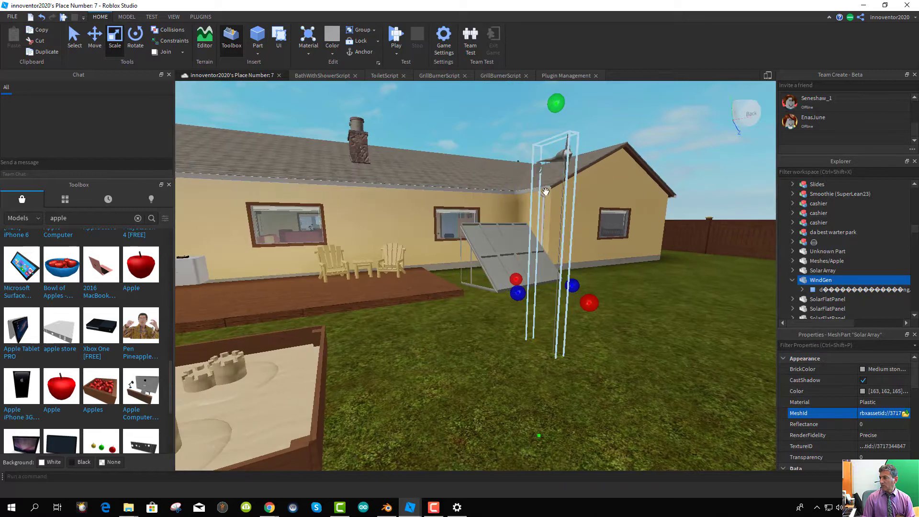
left_click_drag(545, 191, 531, 171)
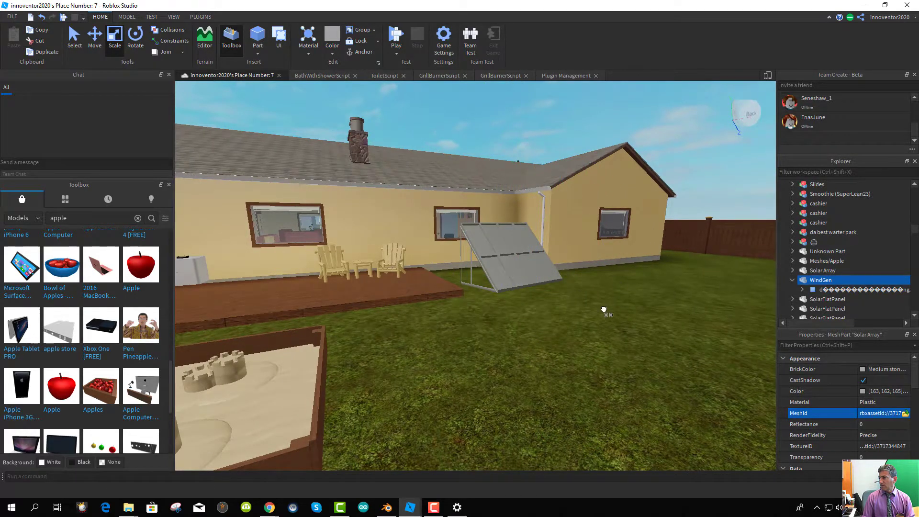
key("ctrl+z")
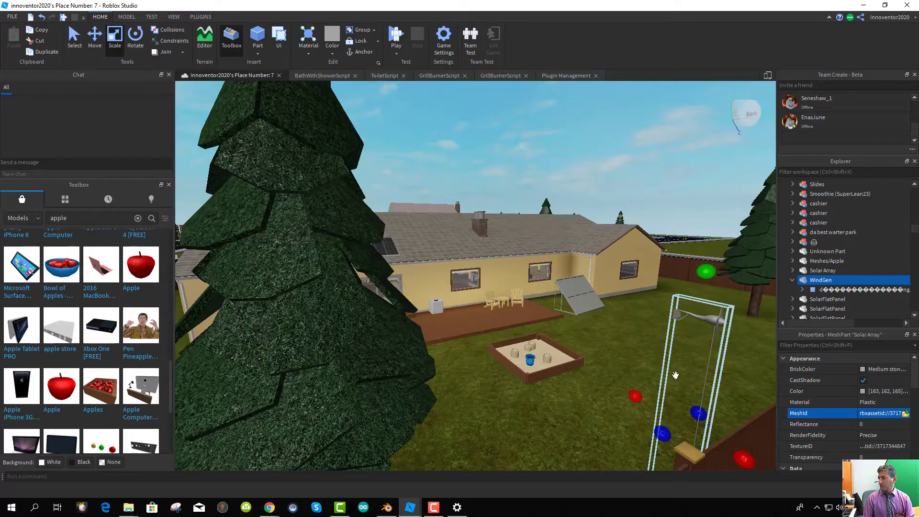
key("s")
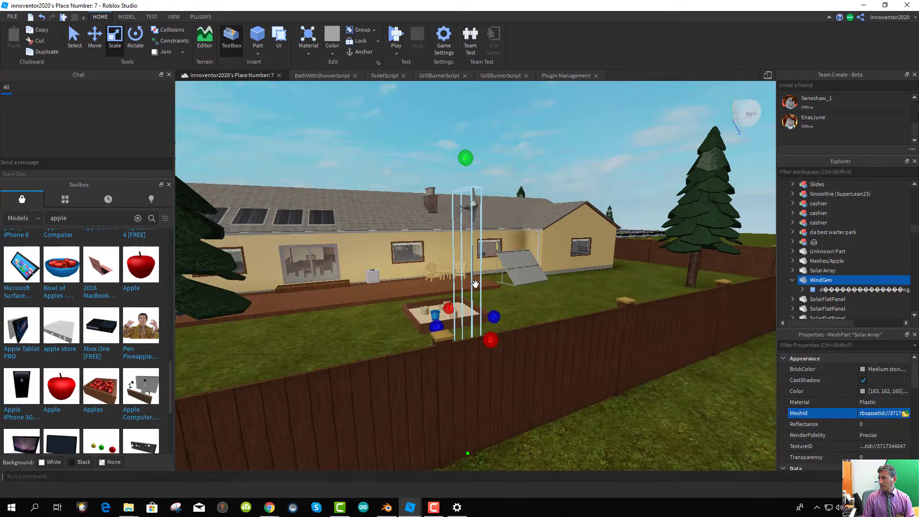
left_click_drag(465, 284, 461, 283)
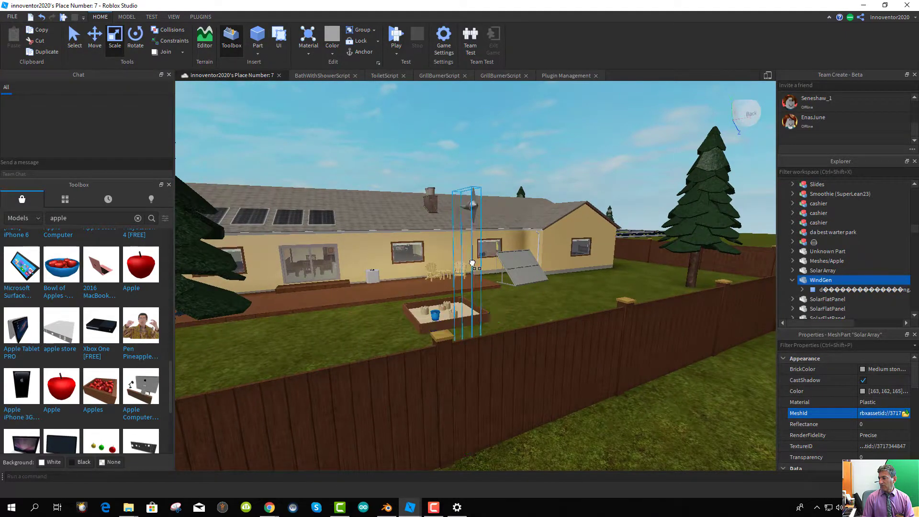
scroll(473, 318, "up", 3)
key("e")
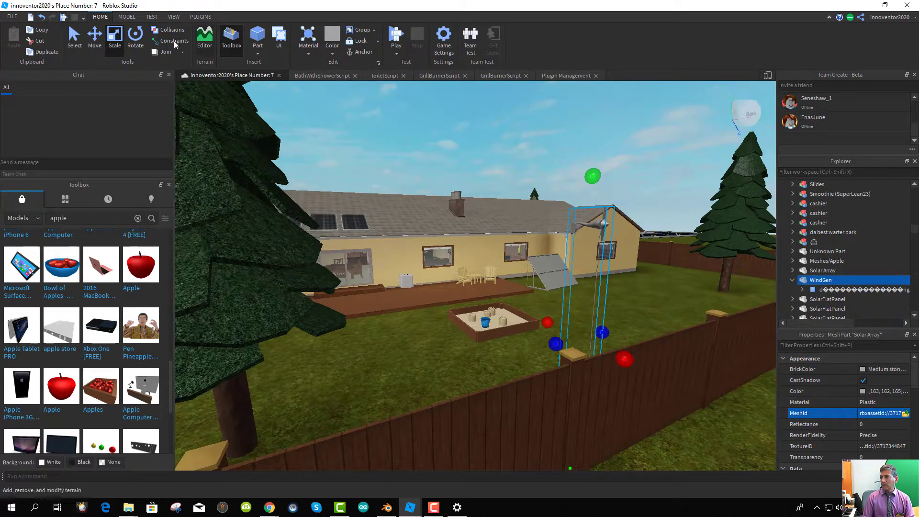
- Publish the updated place to Roblox and minimize Roblox Studio
left_click(7, 19)
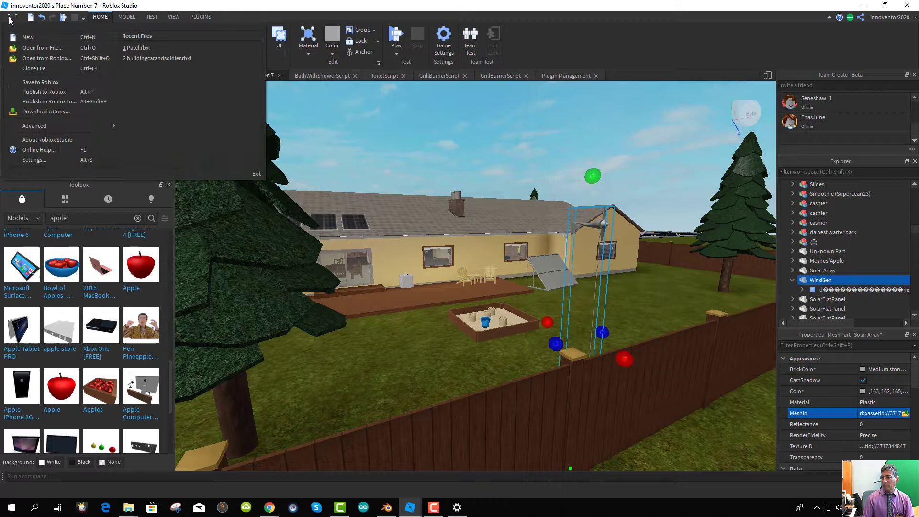
left_click(31, 90)
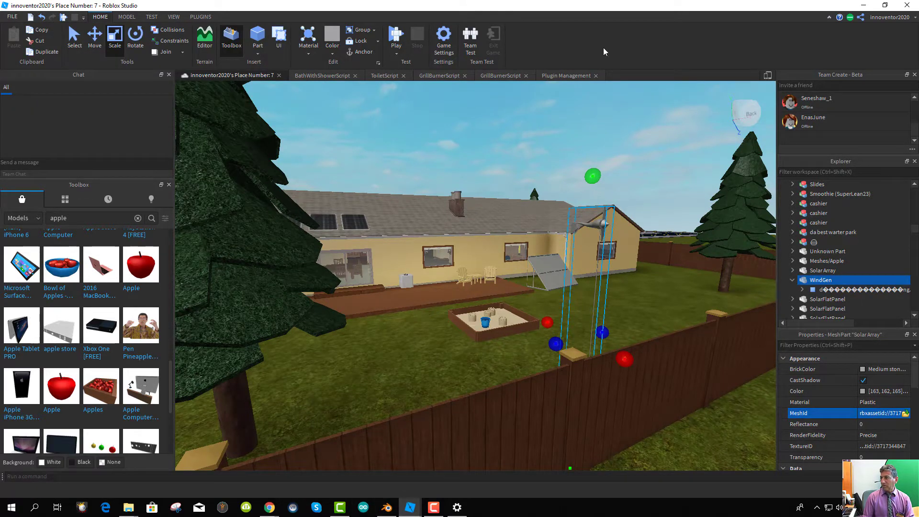
left_click(863, 4)
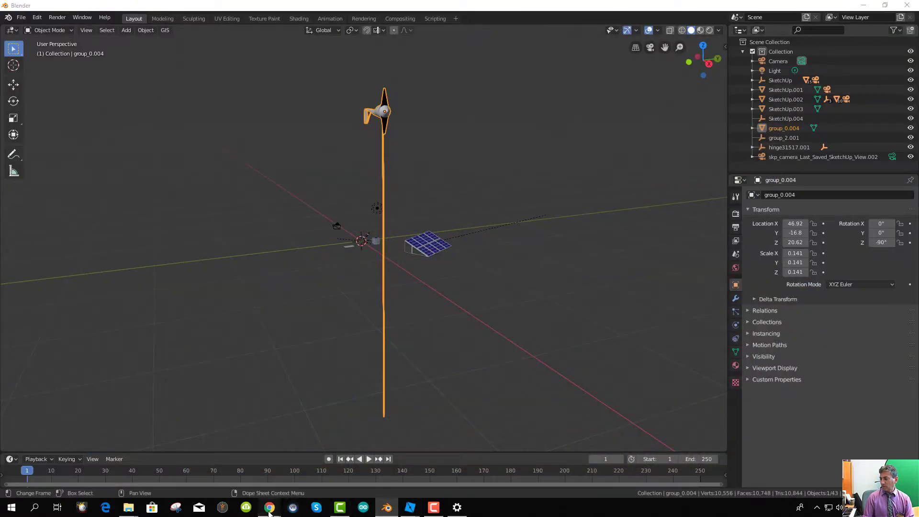
- Switch to Chrome and launch the published place from its Roblox page
mouse_move(269, 506)
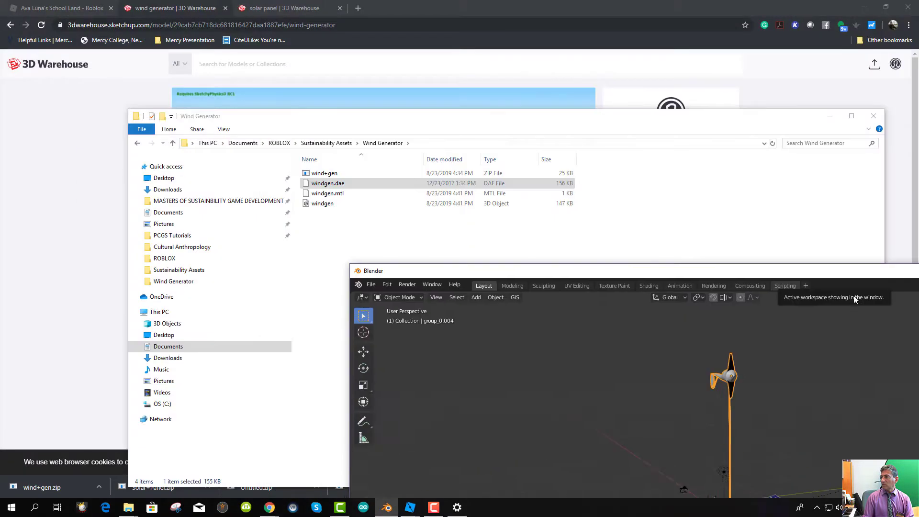
double_click(504, 6)
left_click(111, 91)
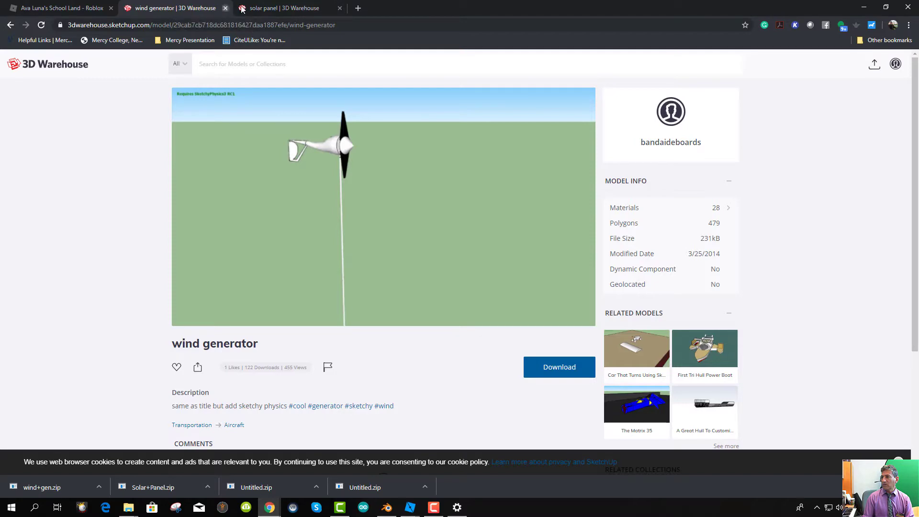
left_click(54, 8)
left_click(540, 258)
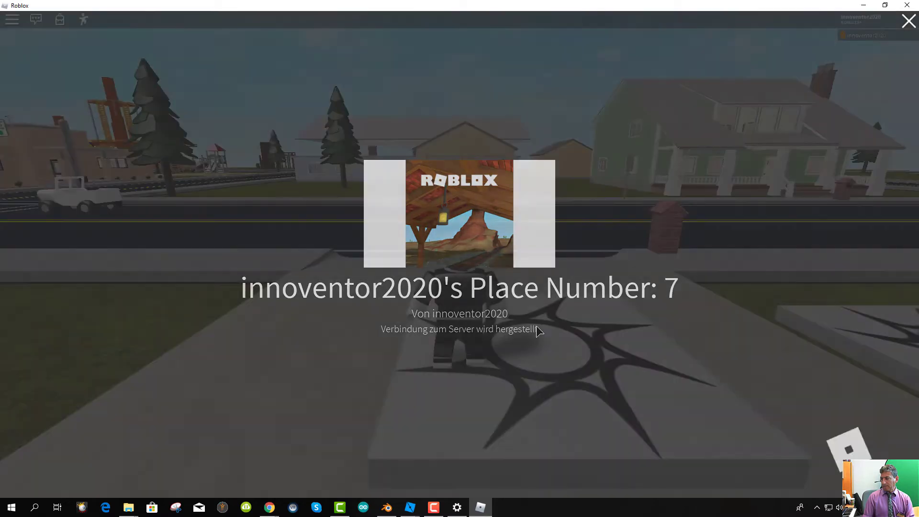
- Walk the avatar from the driveway around the house and across the deck to the wind generator at the back fence
key("w")
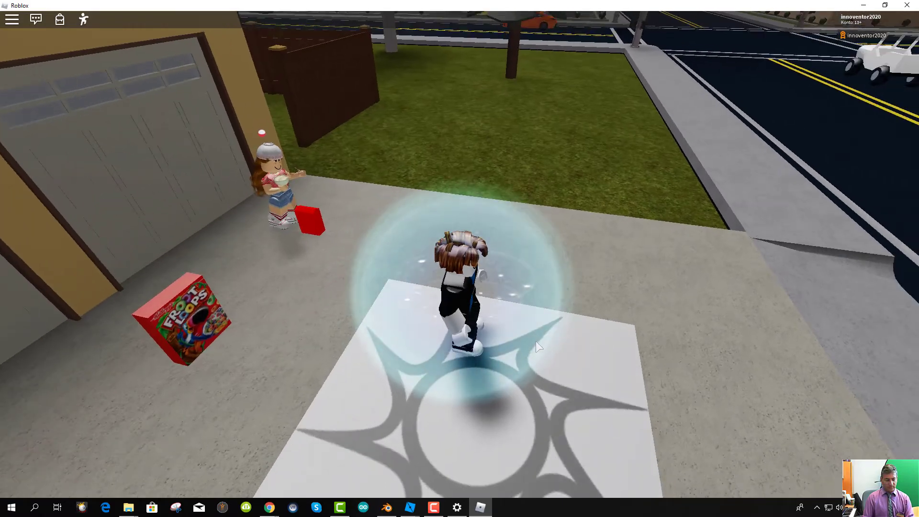
key("a")
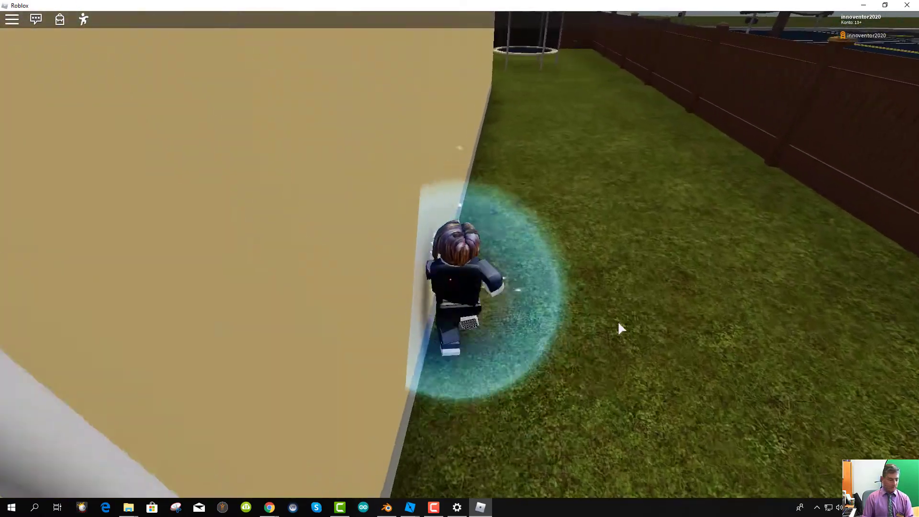
key("d")
key("a")
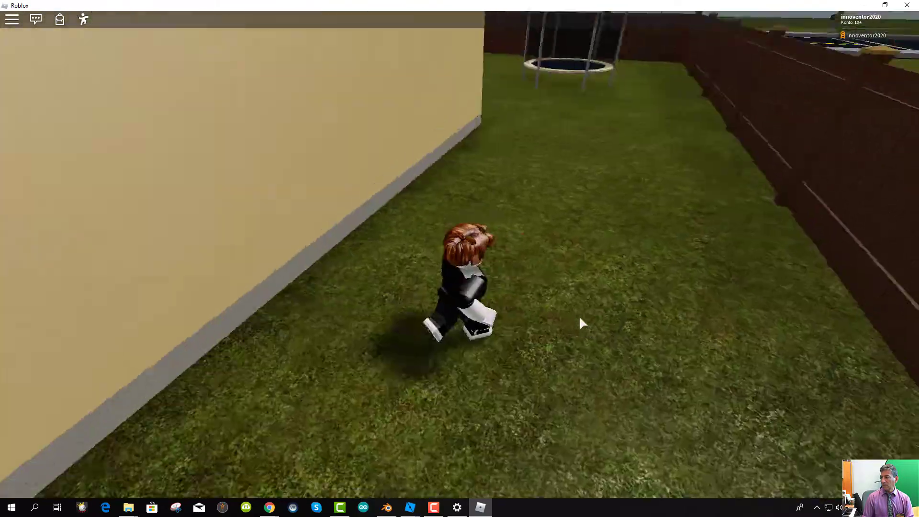
key("a")
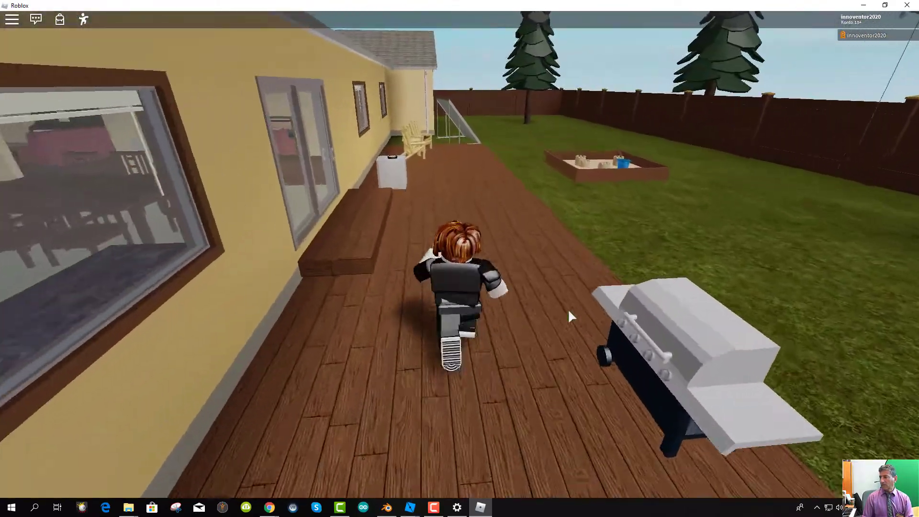
key("d")
key("a")
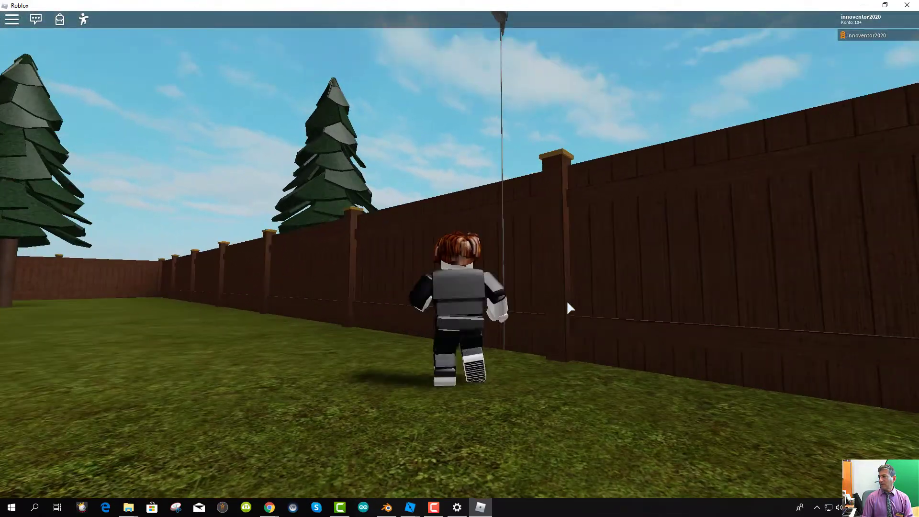
- Examine the wind generator, the solar array and the roof panels in the backyard from above and up close
right_click_drag(568, 303, 574, 308)
right_click_drag(675, 332, 672, 320)
scroll(675, 331, "down", 5)
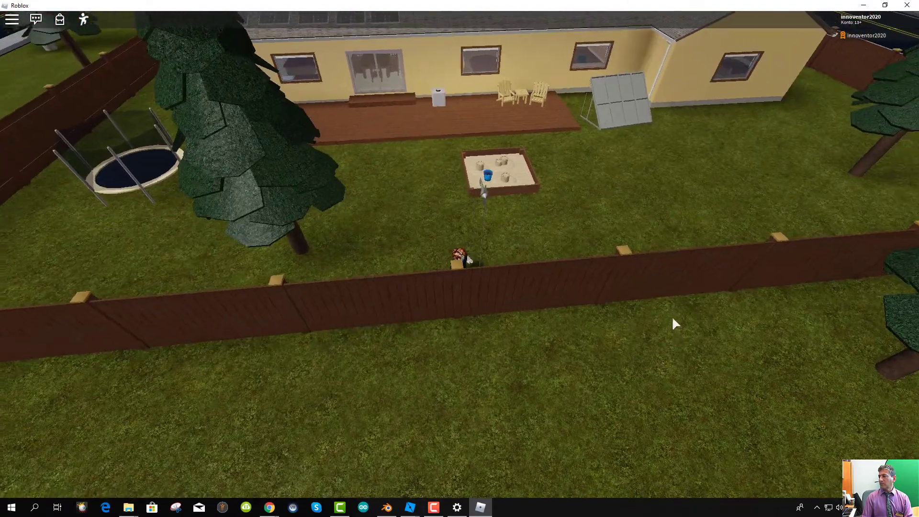
right_click_drag(691, 282, 689, 283)
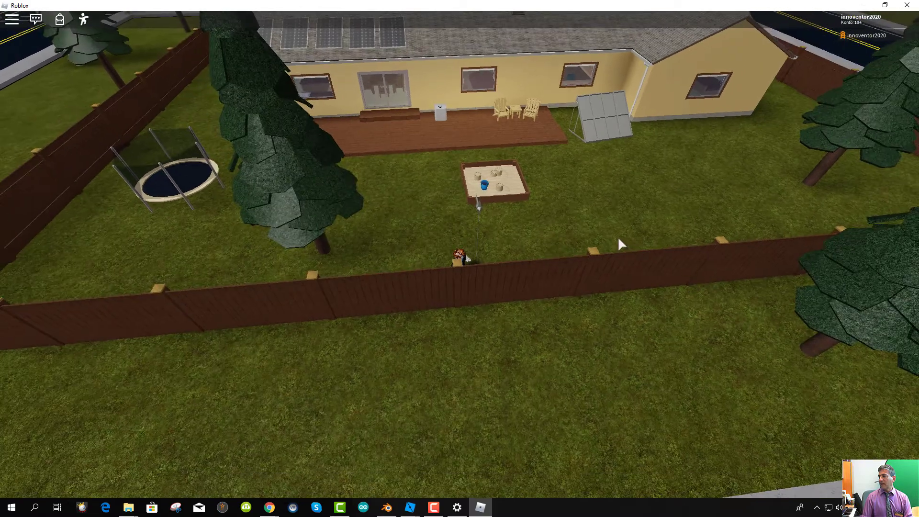
right_click_drag(603, 103, 590, 128)
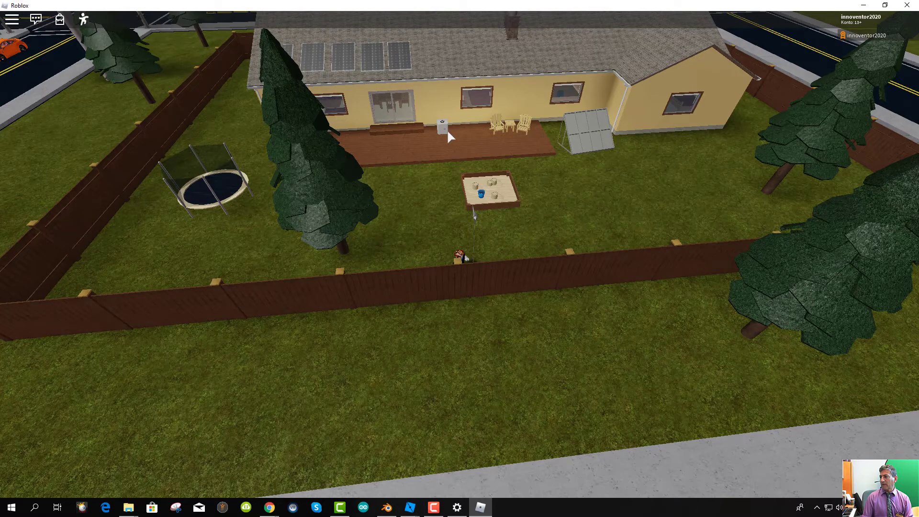
right_click_drag(447, 129, 441, 128)
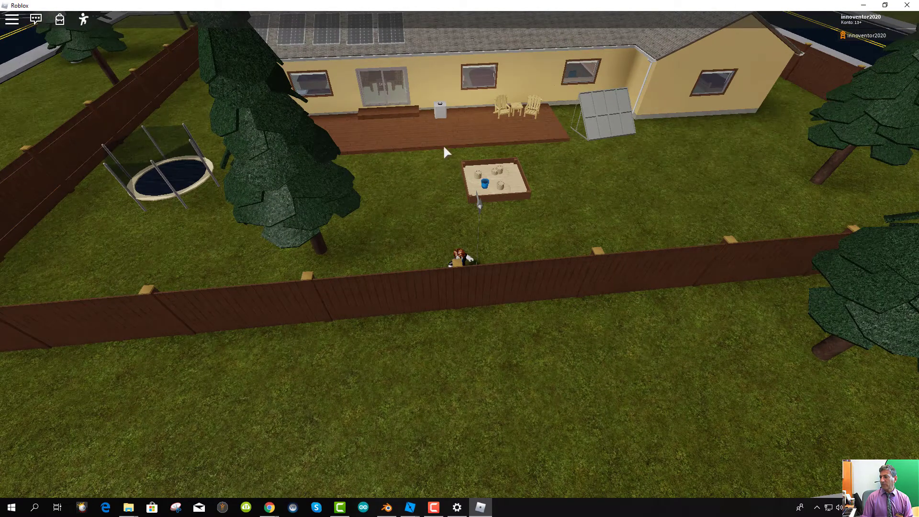
scroll(488, 239, "up", 5)
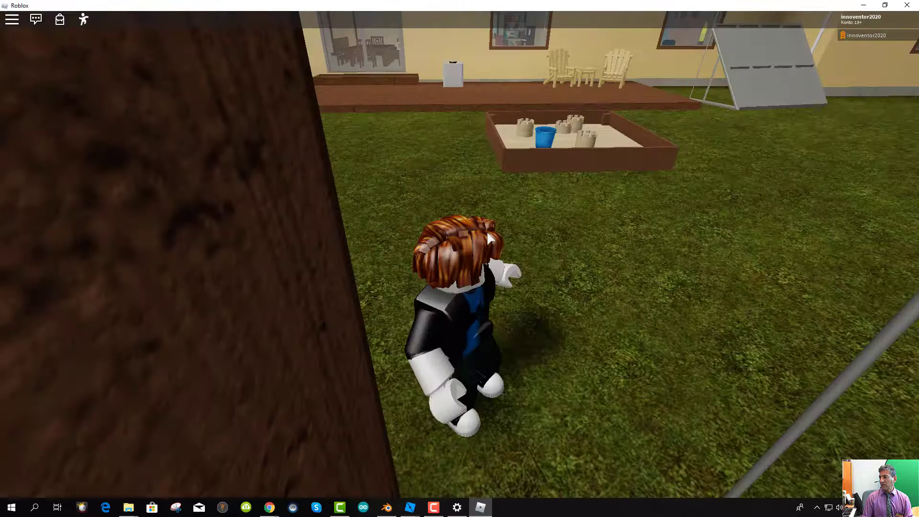
scroll(488, 238, "down", 8)
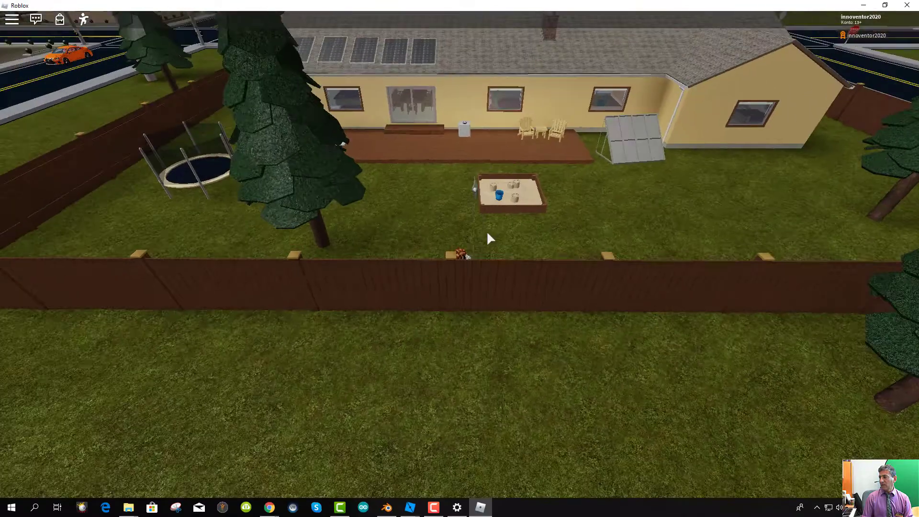
scroll(488, 238, "up", 8)
scroll(488, 238, "down", 8)
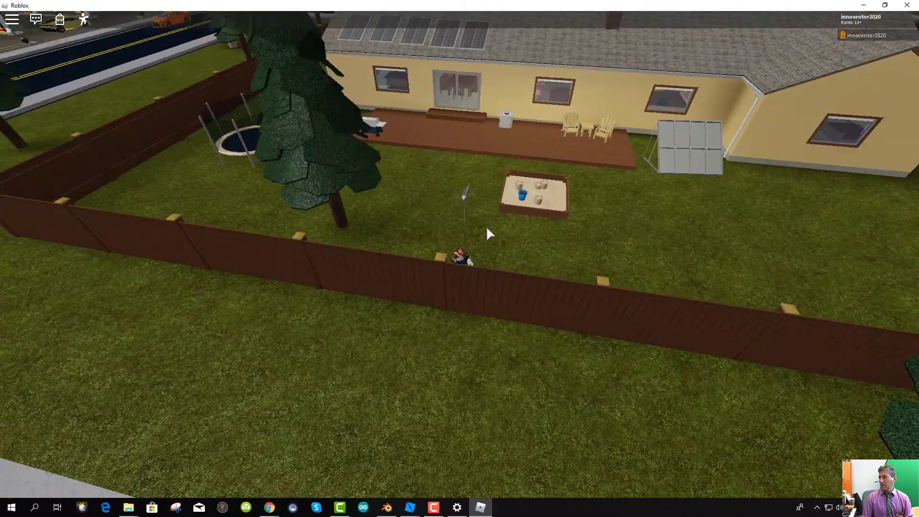
scroll(486, 225, "up", 4)
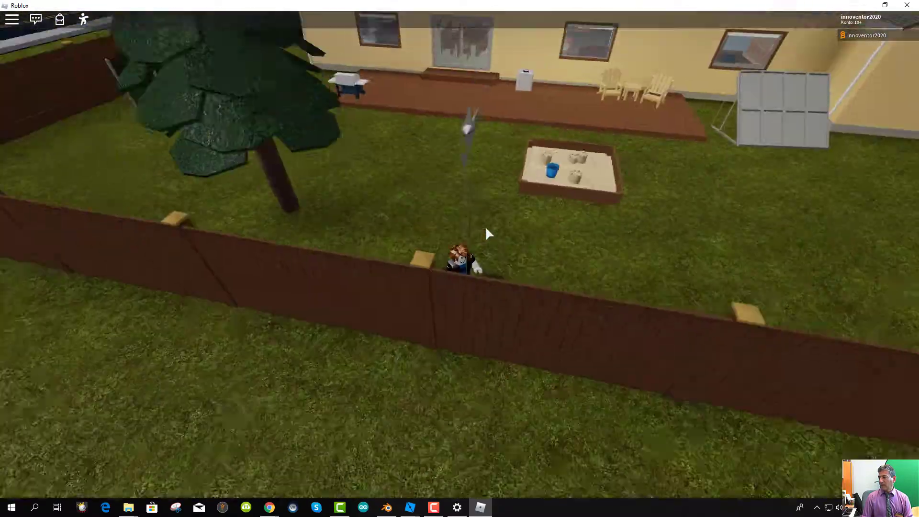
scroll(486, 234, "up", 5)
scroll(486, 234, "down", 5)
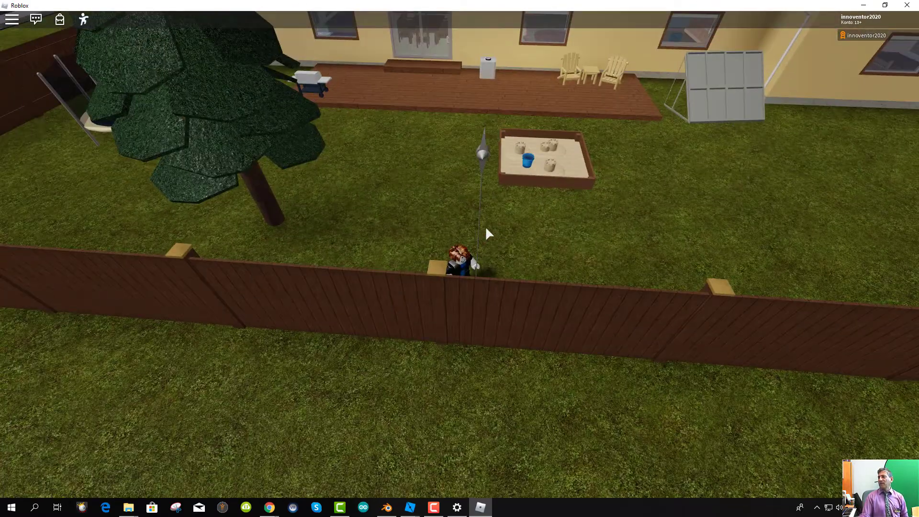